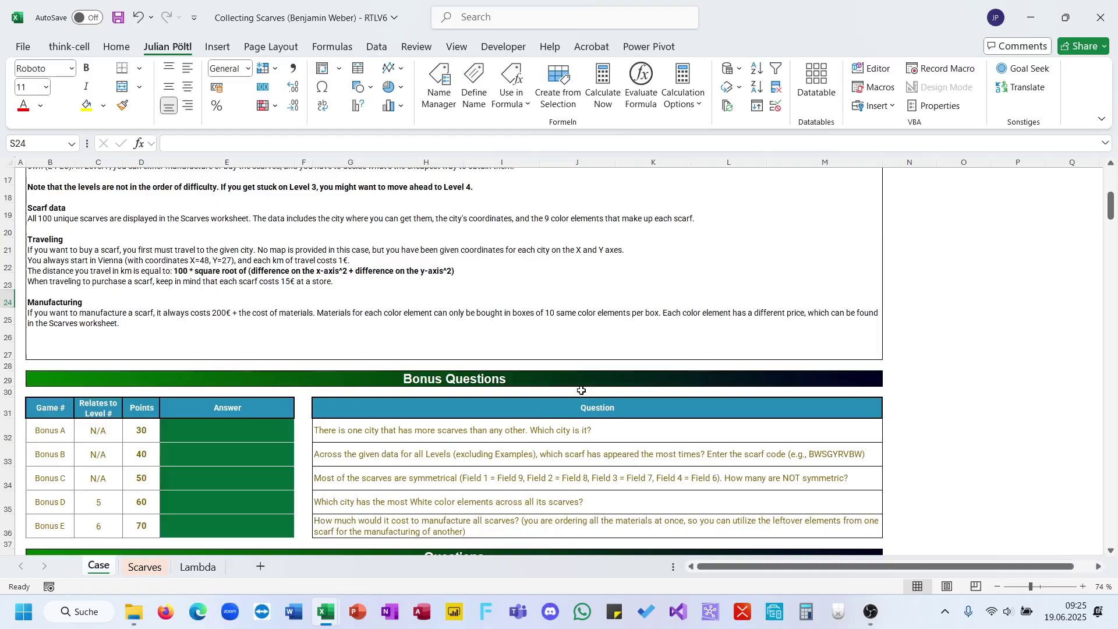
# Insert a blank column on the Scarves sheet directly after the nine Scarf colour columns.
pyautogui.scroll(6, 581, 390)
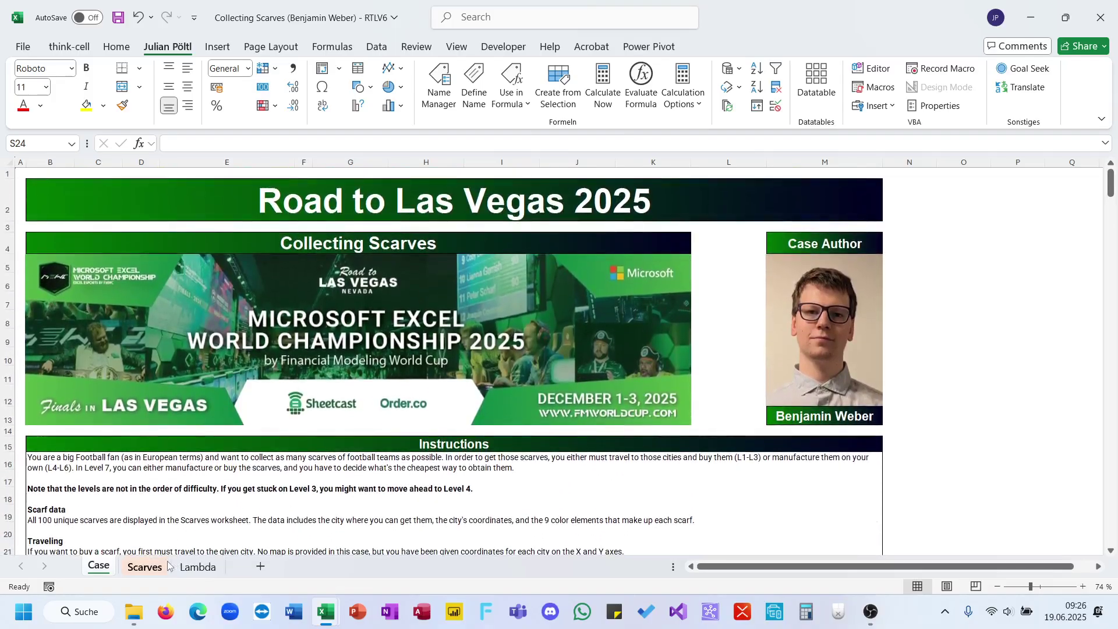
pyautogui.scroll(-20, 210, 432)
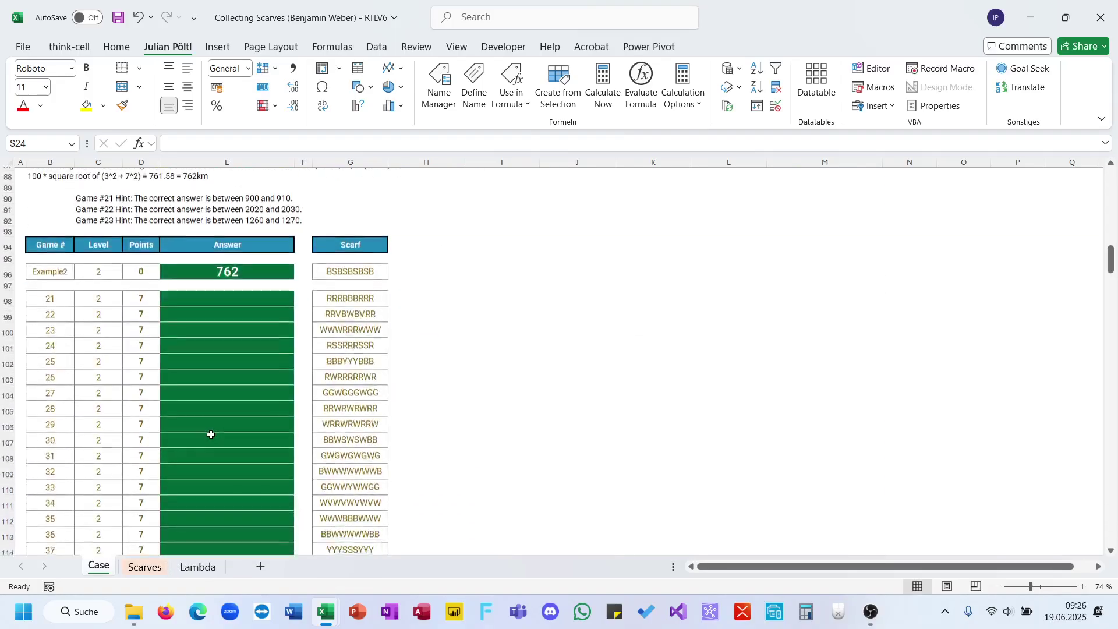
pyautogui.scroll(-20, 211, 434)
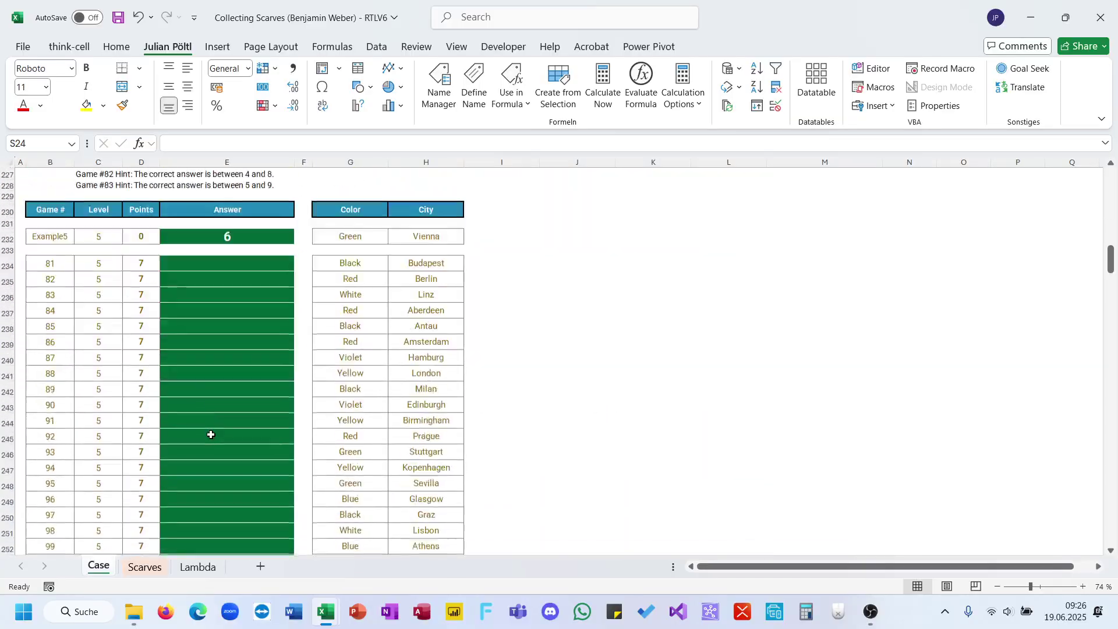
pyautogui.scroll(20, 211, 435)
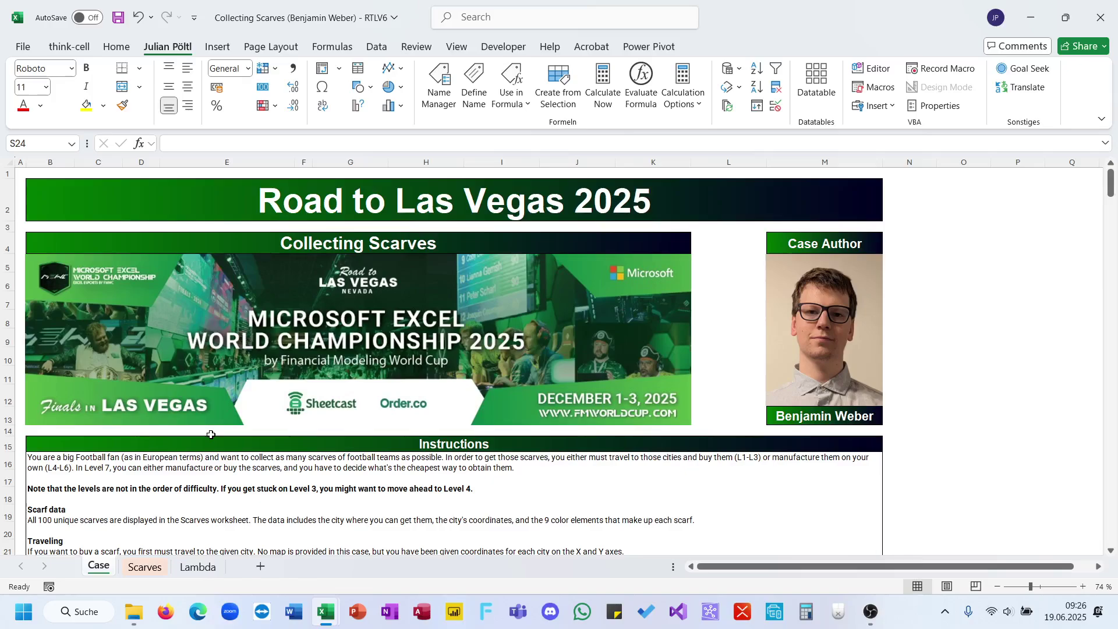
pyautogui.click(145, 567)
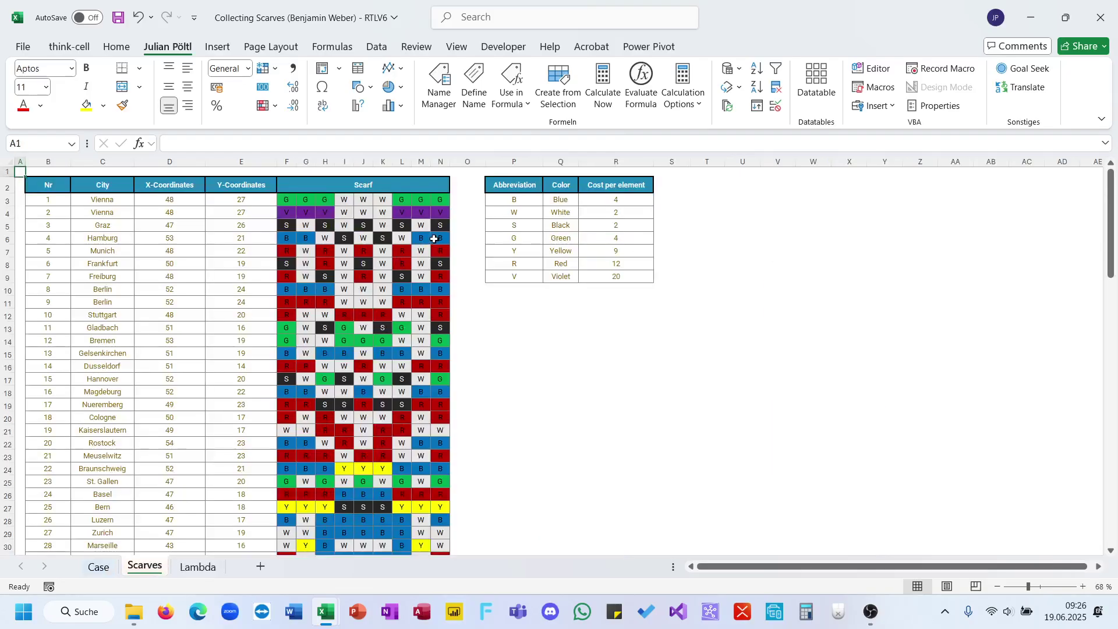
pyautogui.click(460, 188)
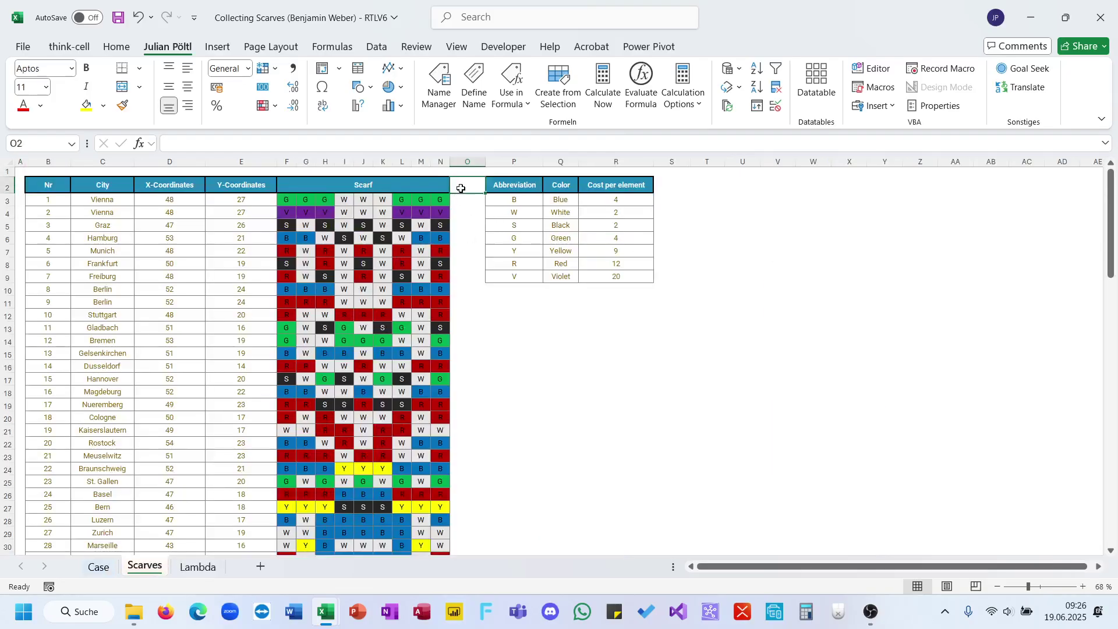
pyautogui.click(465, 161)
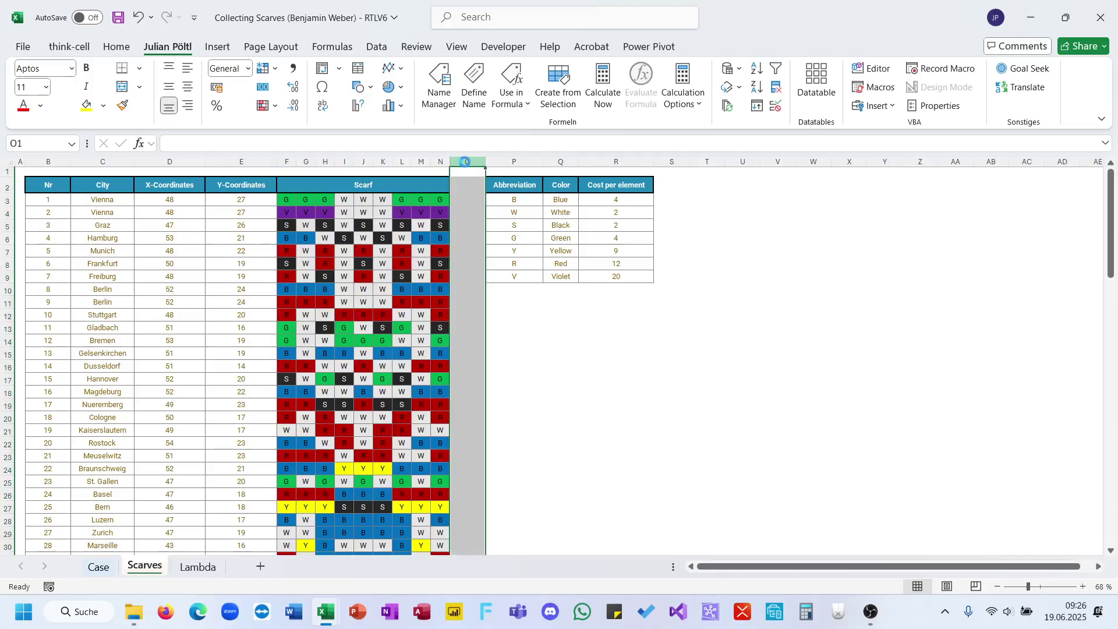
pyautogui.hotkey('ctrl', '+')
pyautogui.click(457, 200)
pyautogui.click(457, 188)
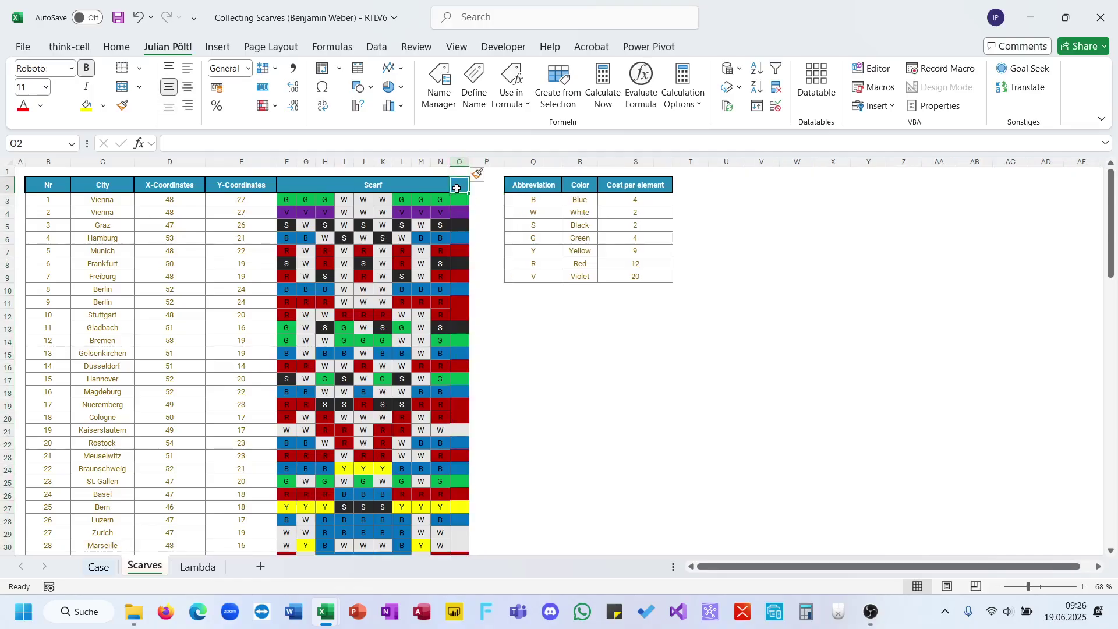
# Enter =CONCAT(F3:N3) in O3 to join the first scarf's colour letters into one code.
pyautogui.click(460, 200)
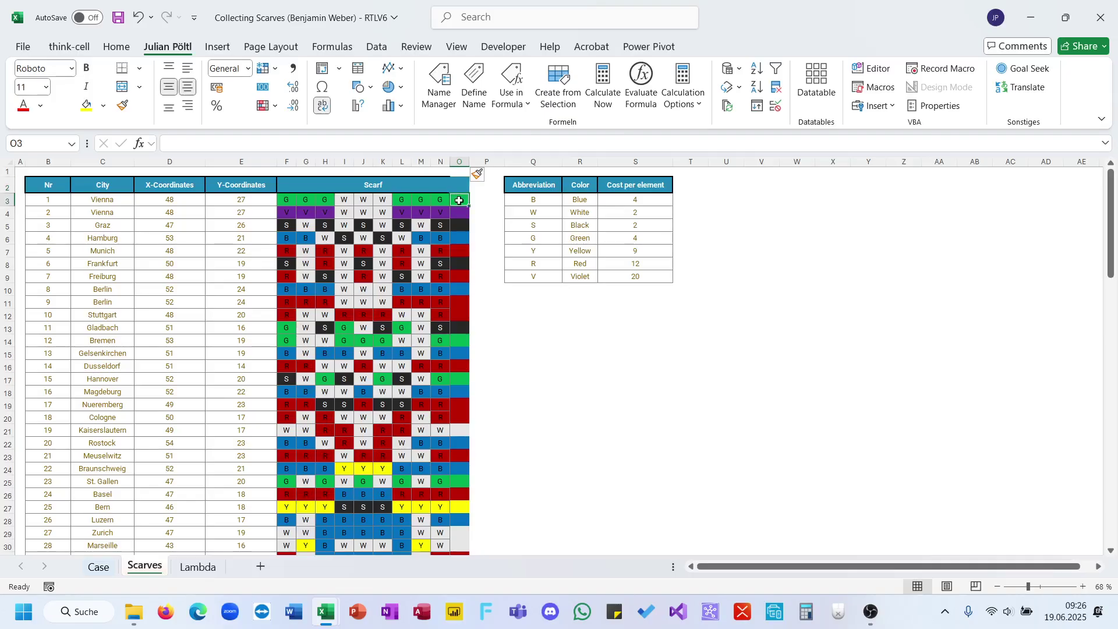
pyautogui.write('=con')
pyautogui.press('Tab')
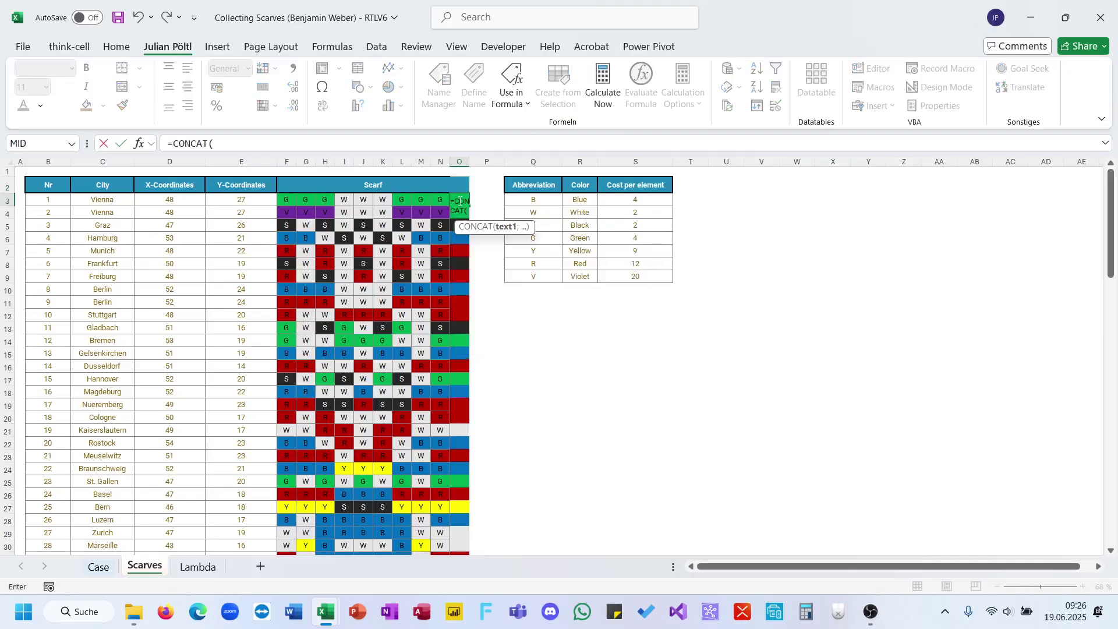
pyautogui.moveTo(441, 199); pyautogui.dragTo(289, 199)
pyautogui.write('#')
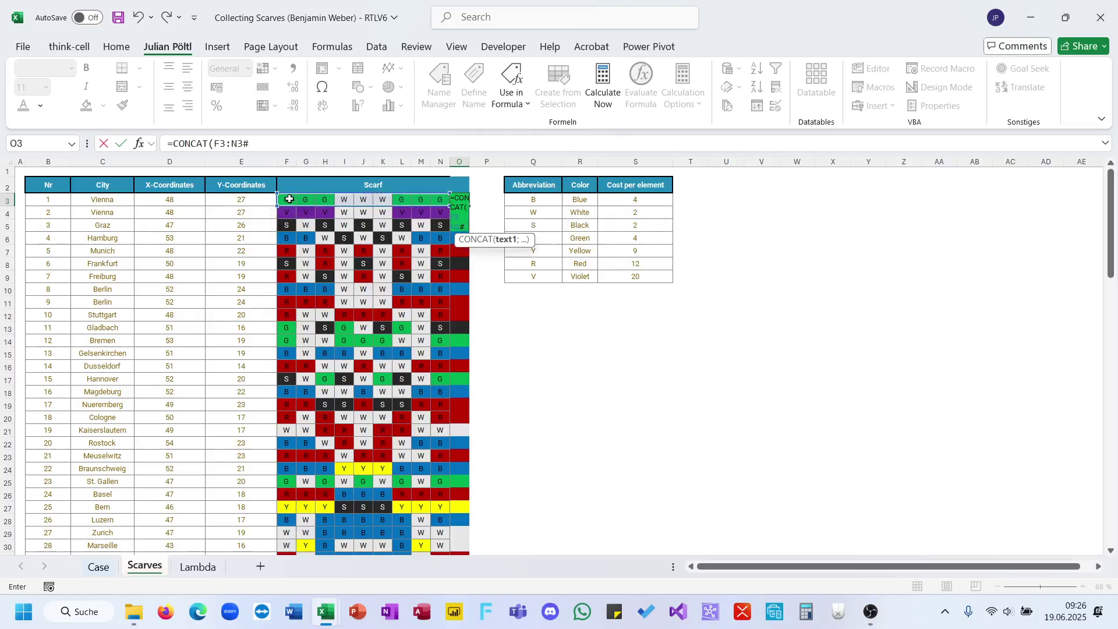
pyautogui.press('BackSpace')
pyautogui.press('Return')
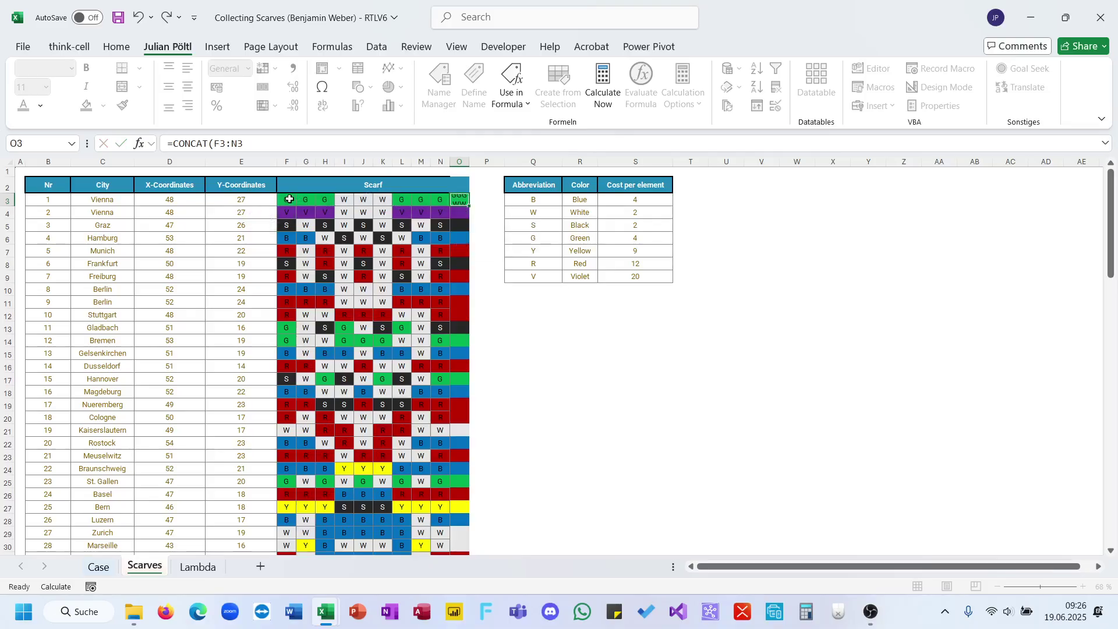
# Label the new scarf code column CONC in header cell O2.
pyautogui.press('Up')
pyautogui.press('Up')
pyautogui.write('CONC')
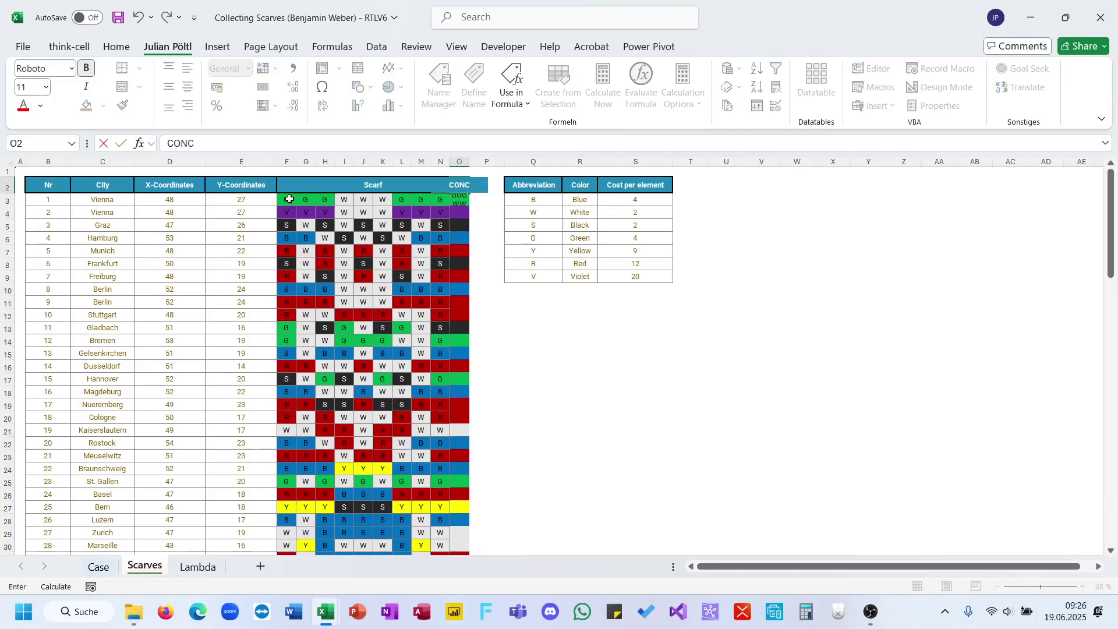
pyautogui.press('Return')
# Create named ranges for the whole scarf table from B2 to the CONC column, using only the top row as names.
pyautogui.click(51, 188)
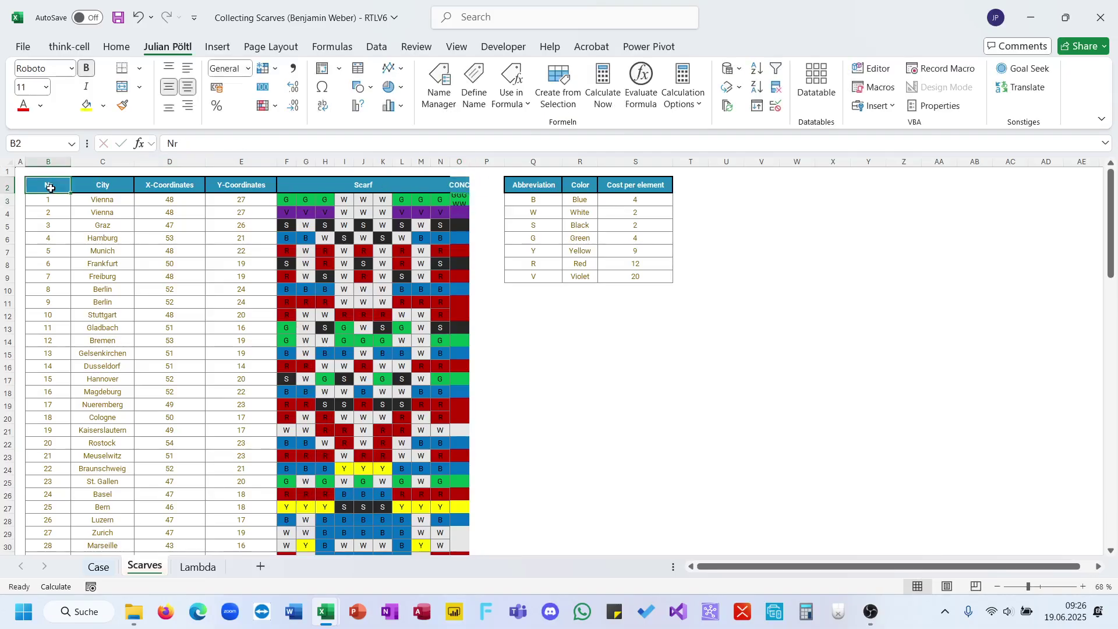
pyautogui.hotkey('ctrl', 'shift', 'Right')
pyautogui.hotkey('ctrl', 'shift', 'Right')
pyautogui.hotkey('ctrl', 'shift', 'Down')
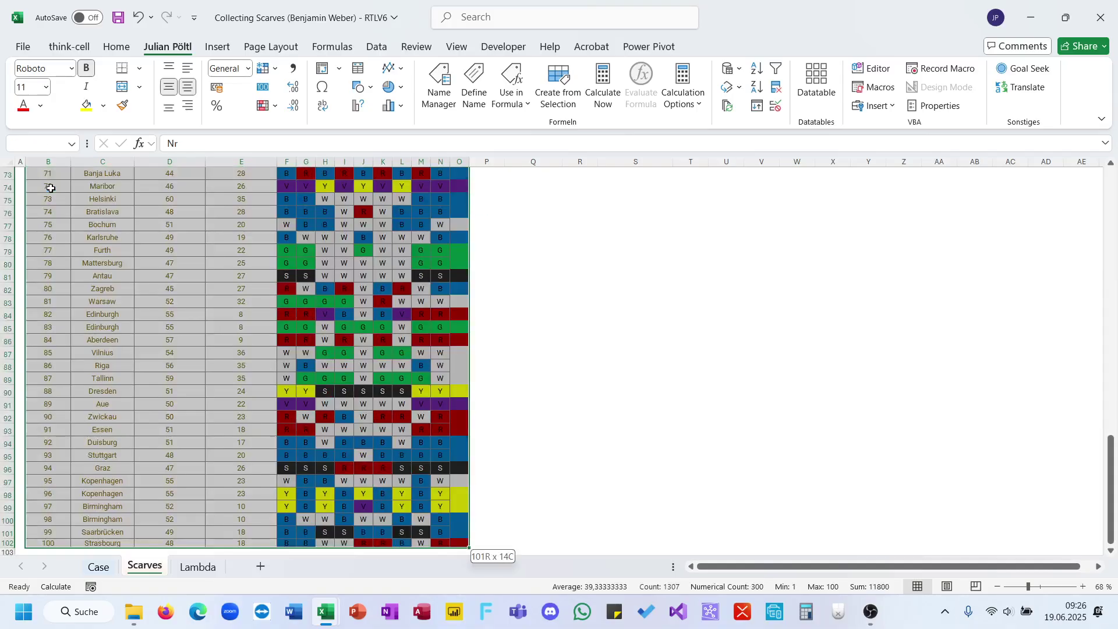
pyautogui.click(558, 87)
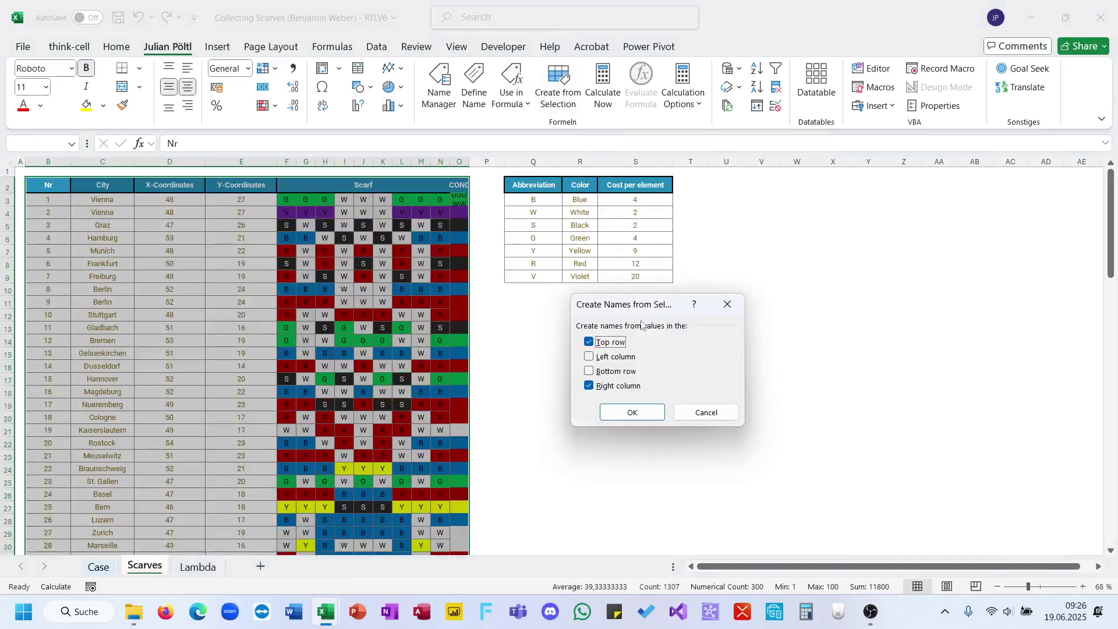
pyautogui.click(600, 386)
pyautogui.click(632, 412)
pyautogui.click(542, 394)
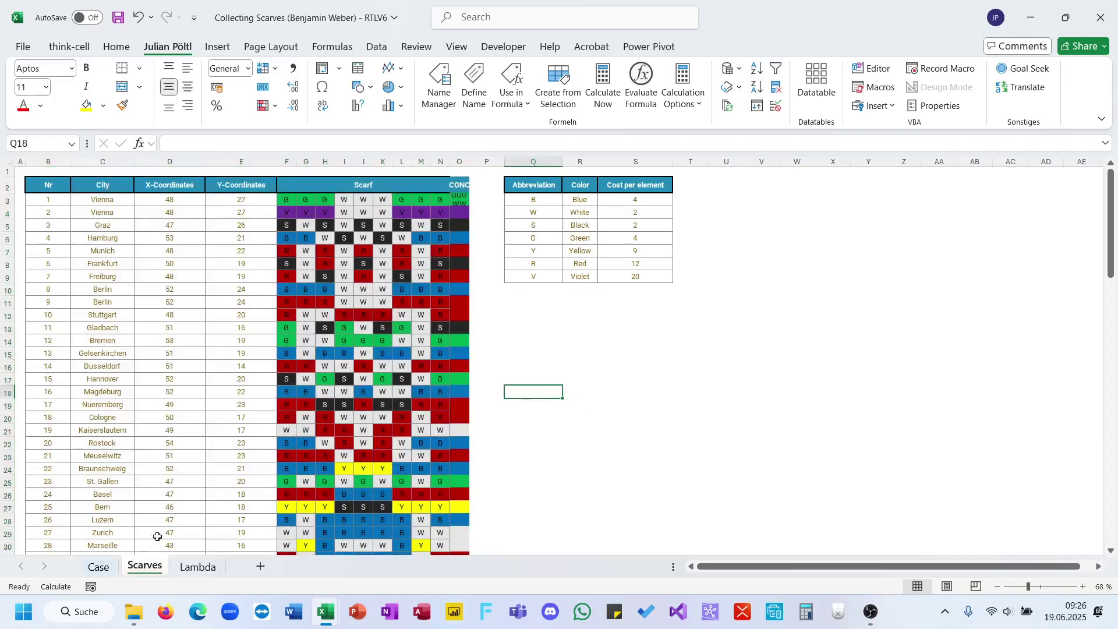
# On the Case sheet, enter =XLOOKUP(G52;CONC;City) in E52 as the answer for Level 1 game 1.
pyautogui.click(104, 573)
pyautogui.scroll(-10, 271, 433)
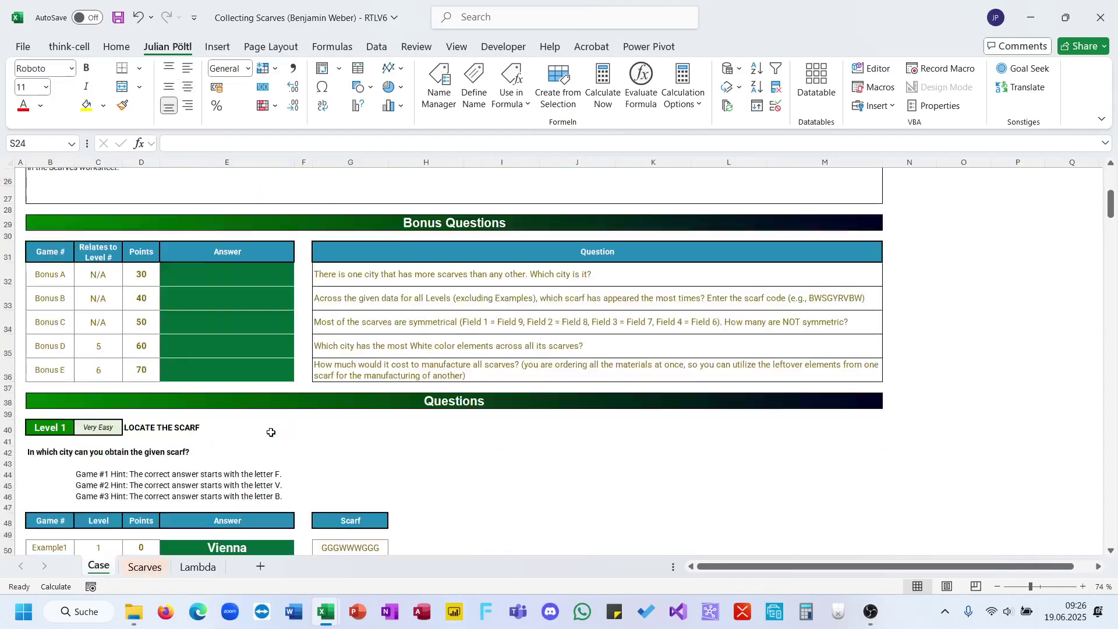
pyautogui.scroll(-2, 271, 433)
pyautogui.click(250, 383)
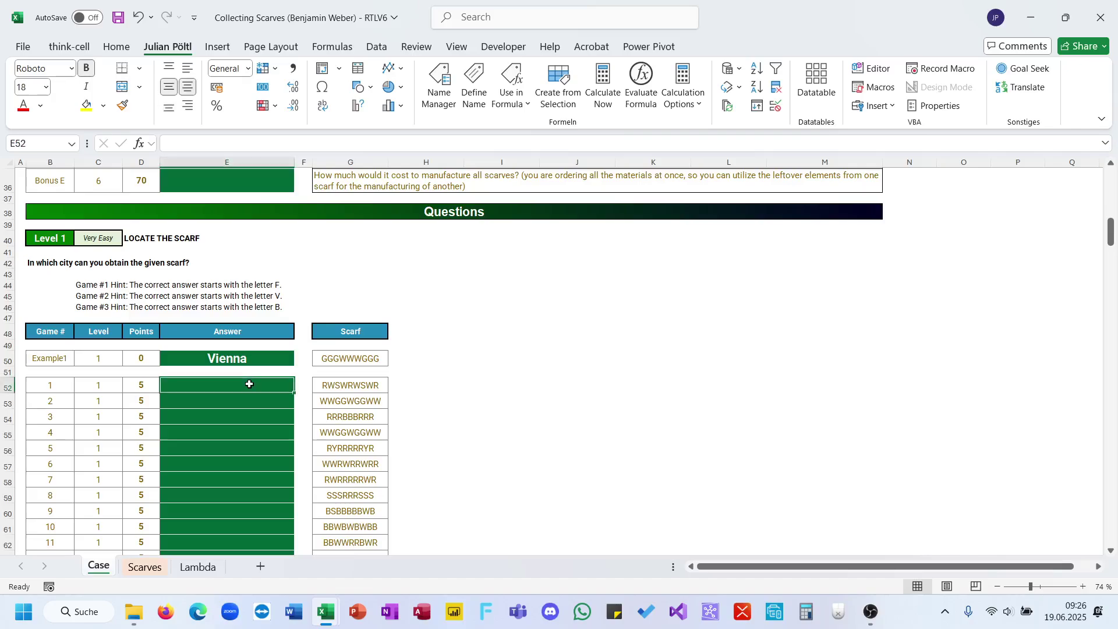
pyautogui.keyDown('ctrl'); pyautogui.scroll(2, 249, 384); pyautogui.keyUp('ctrl')
pyautogui.keyDown('ctrl'); pyautogui.scroll(1, 249, 384); pyautogui.keyUp('ctrl')
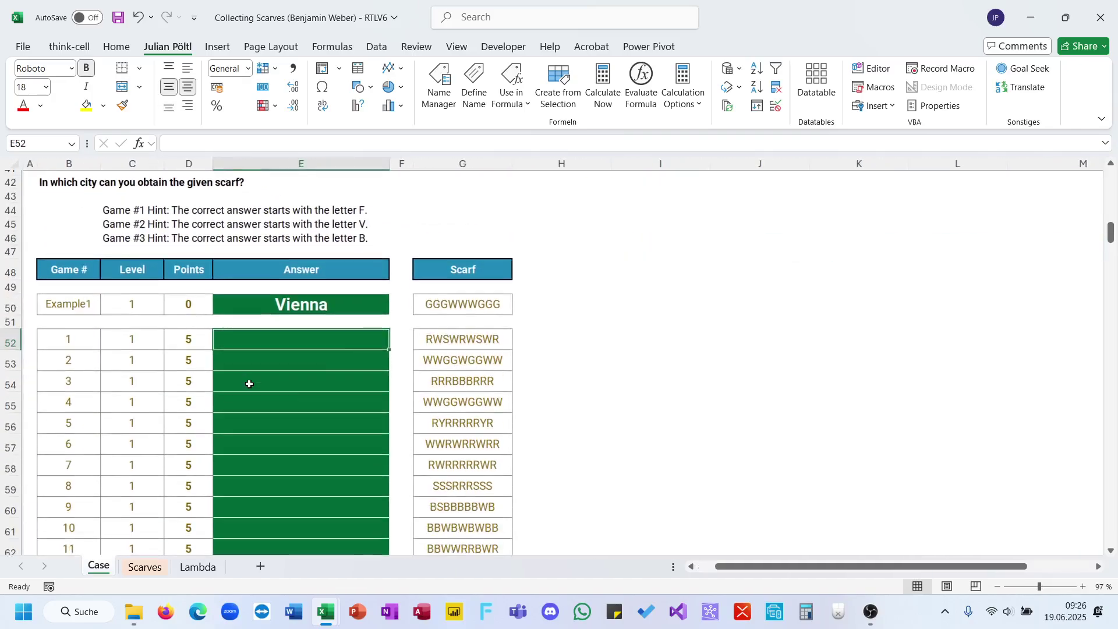
pyautogui.write('=xl')
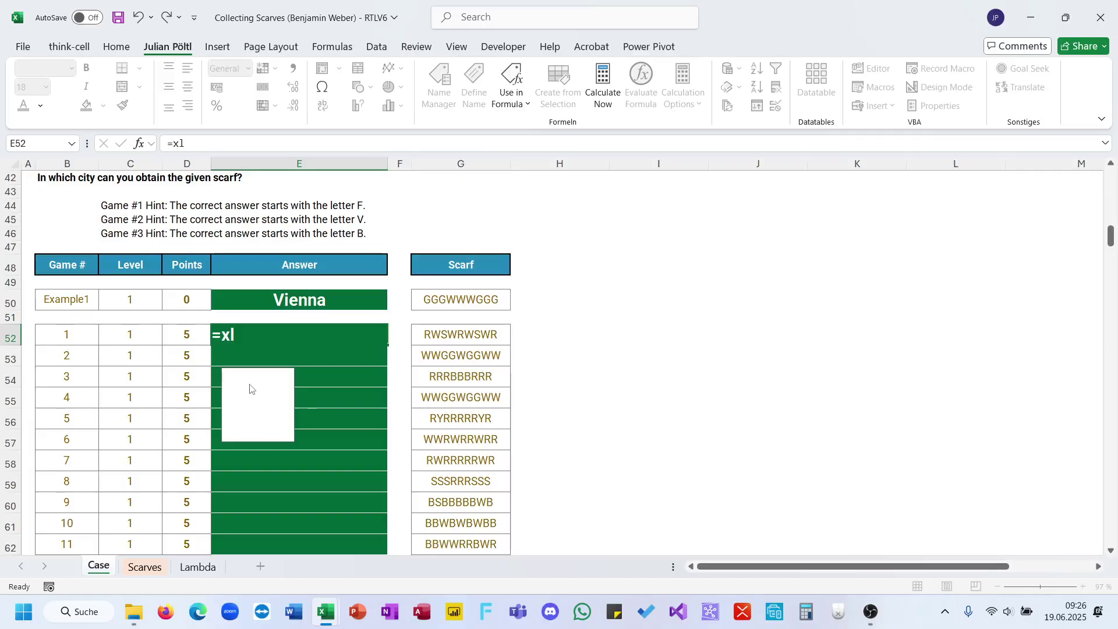
pyautogui.press('Return')
pyautogui.click(352, 336)
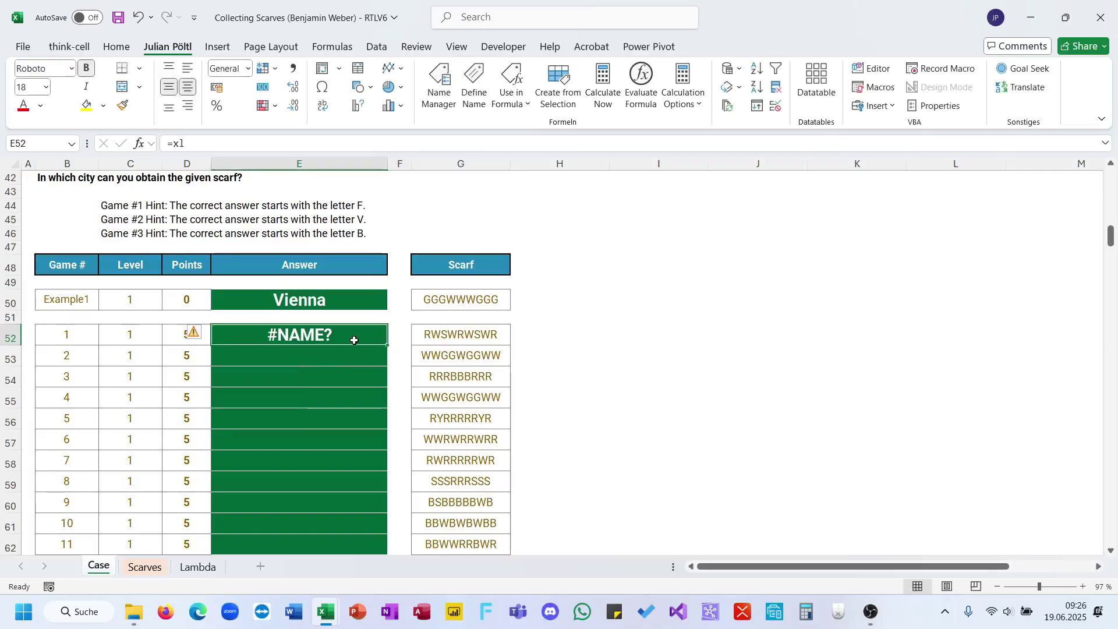
pyautogui.write('=xl')
pyautogui.press('Tab')
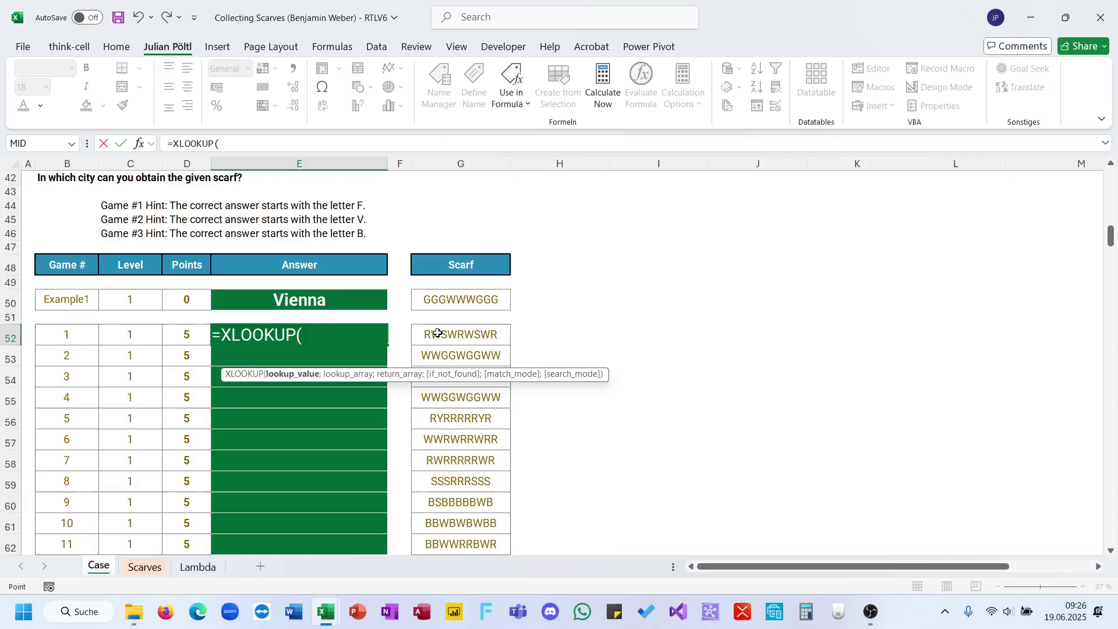
pyautogui.click(438, 334)
pyautogui.write('ö')
pyautogui.press('BackSpace')
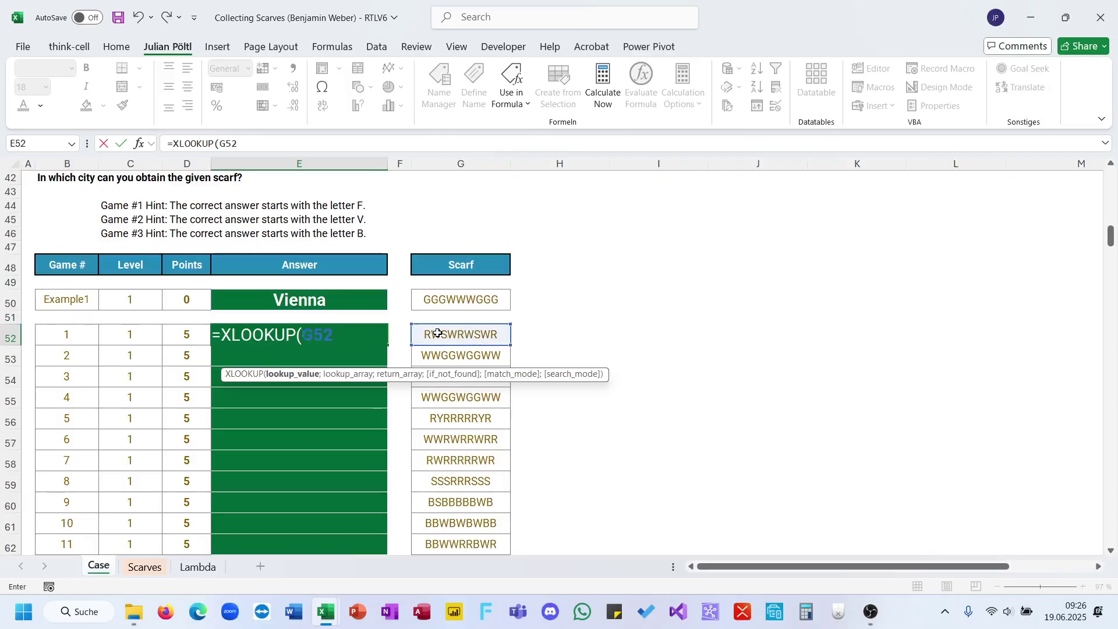
pyautogui.write(';CONCL')
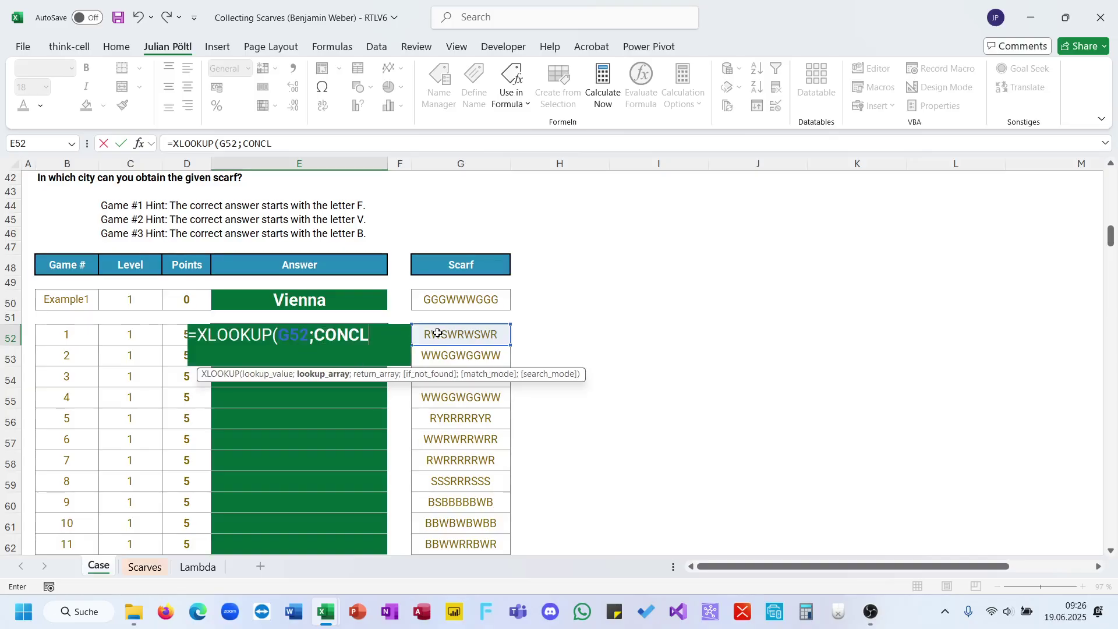
pyautogui.press('BackSpace')
pyautogui.write(';City')
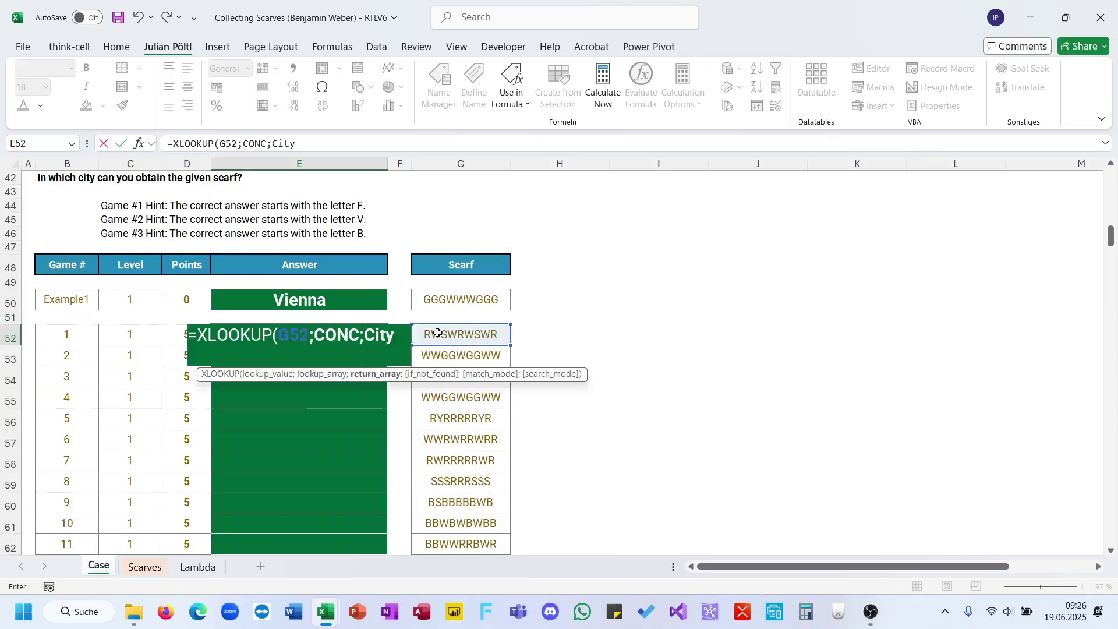
pyautogui.write(')')
pyautogui.hotkey('ctrl', 'Return')
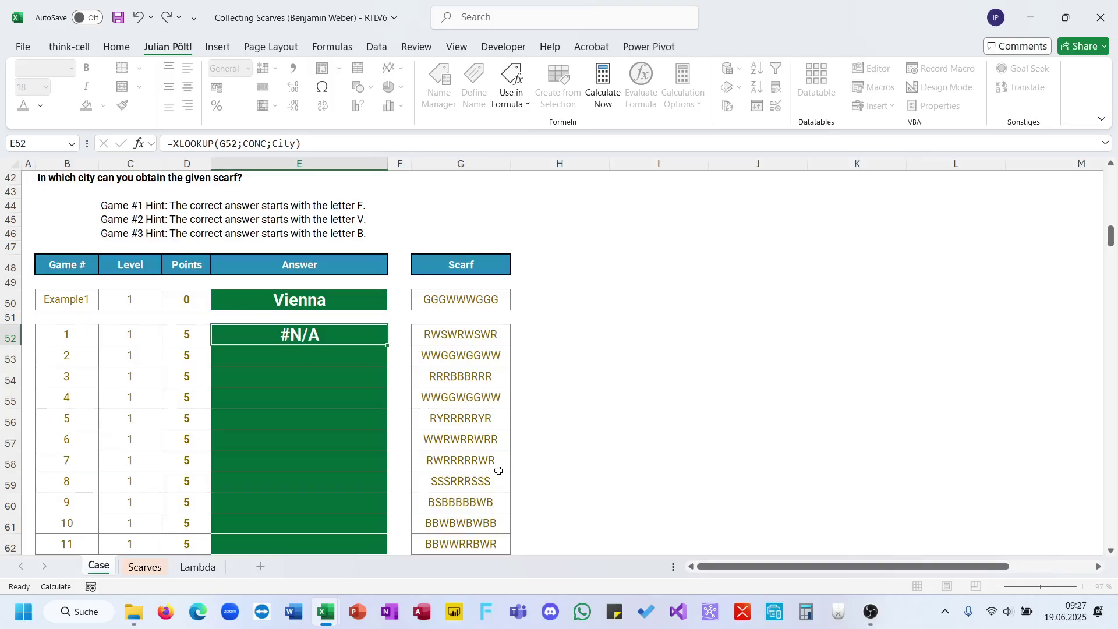
pyautogui.press('F2')
pyautogui.click(397, 433)
pyautogui.hotkey('alt', 'h')
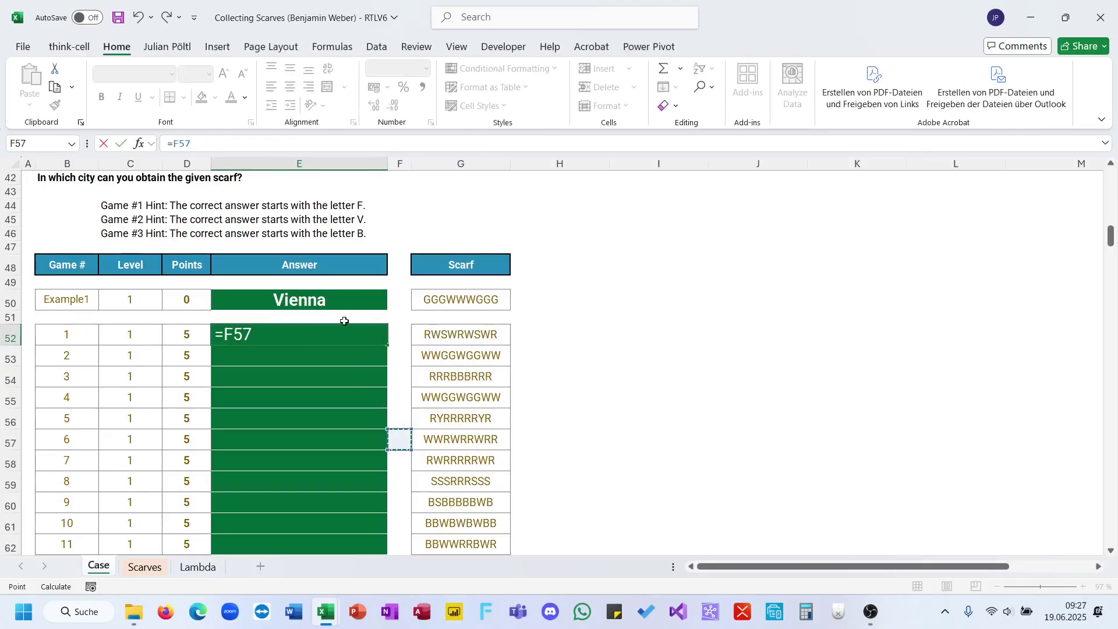
pyautogui.press('Escape')
pyautogui.click(352, 147)
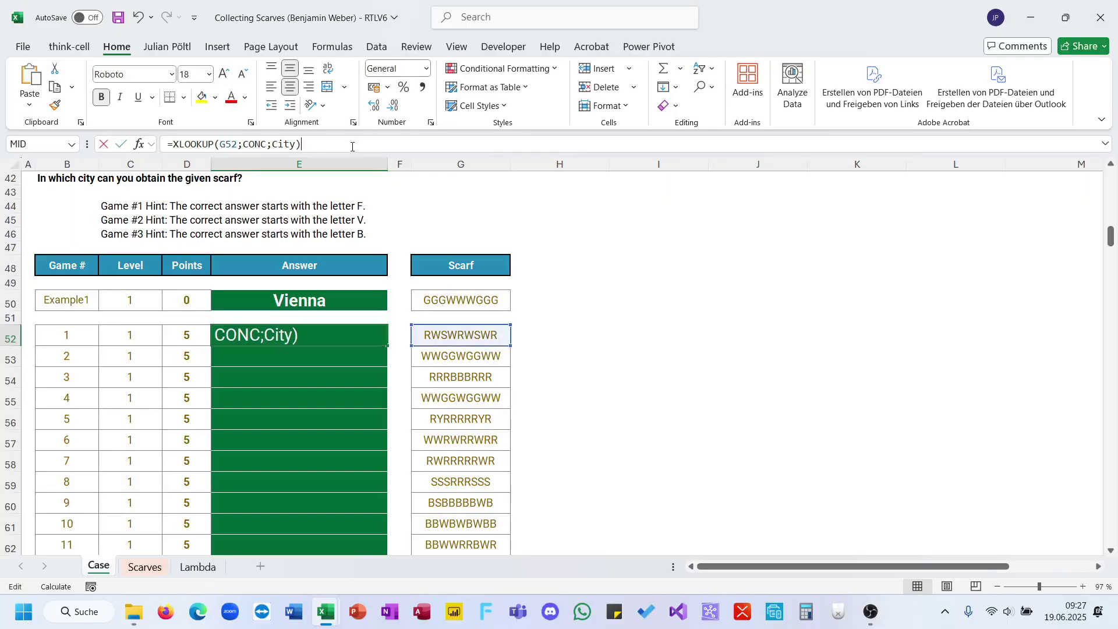
pyautogui.press('Escape')
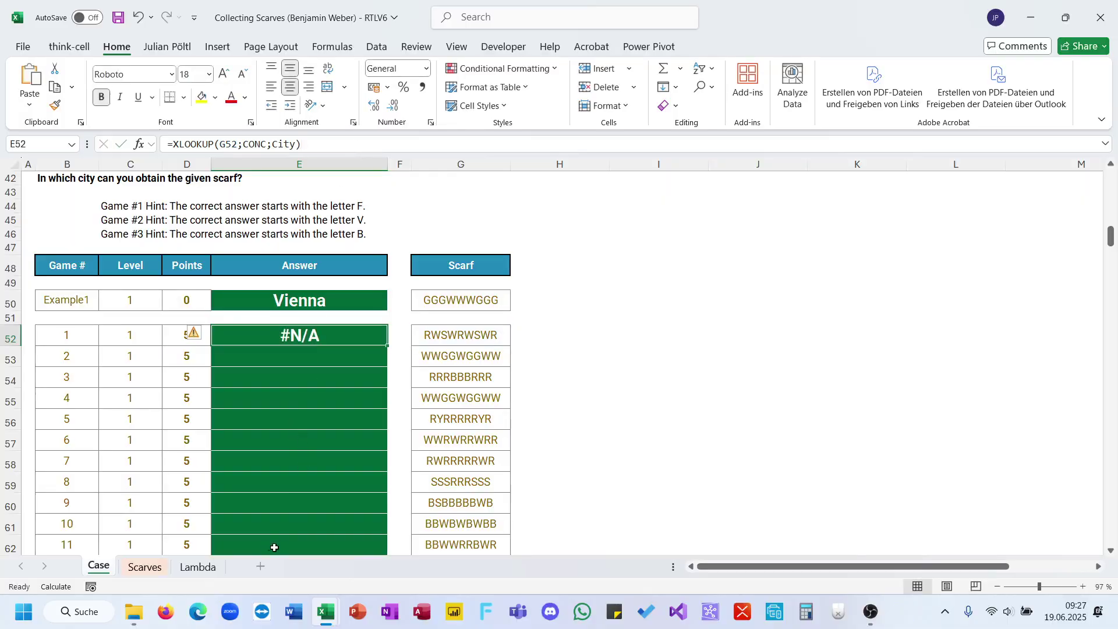
# On the Scarves sheet, fill the CONCAT formula from O3 down the CONC column for all scarves.
pyautogui.click(144, 567)
pyautogui.click(459, 200)
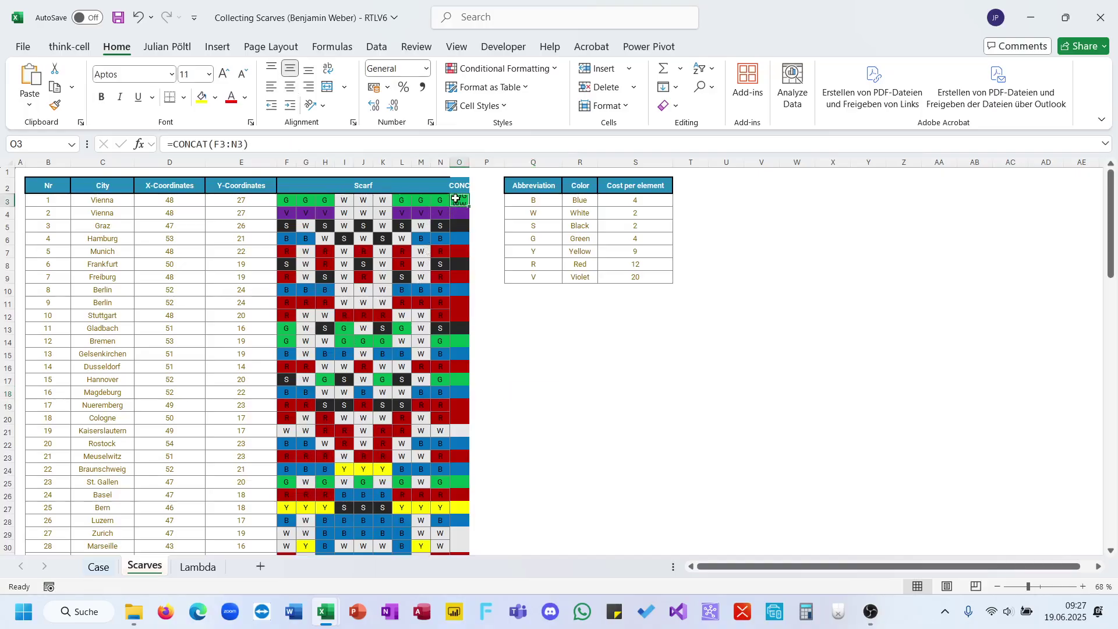
pyautogui.doubleClick(468, 205)
pyautogui.click(499, 353)
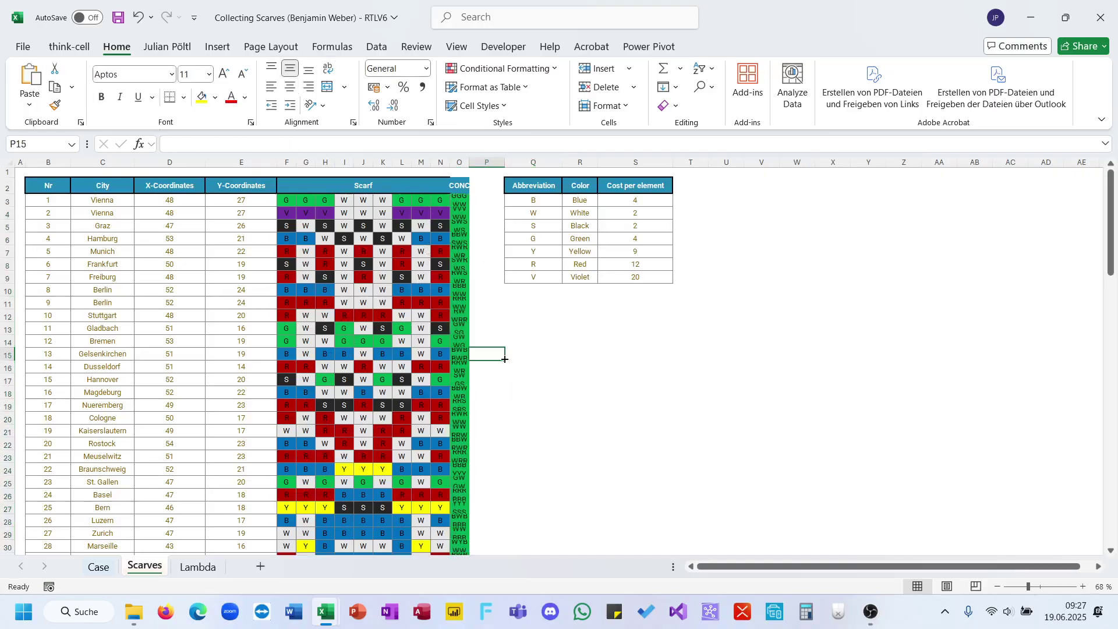
# On the Case sheet, fill the XLOOKUP formula from E52 down the remaining Level 1 answer cells.
pyautogui.click(99, 567)
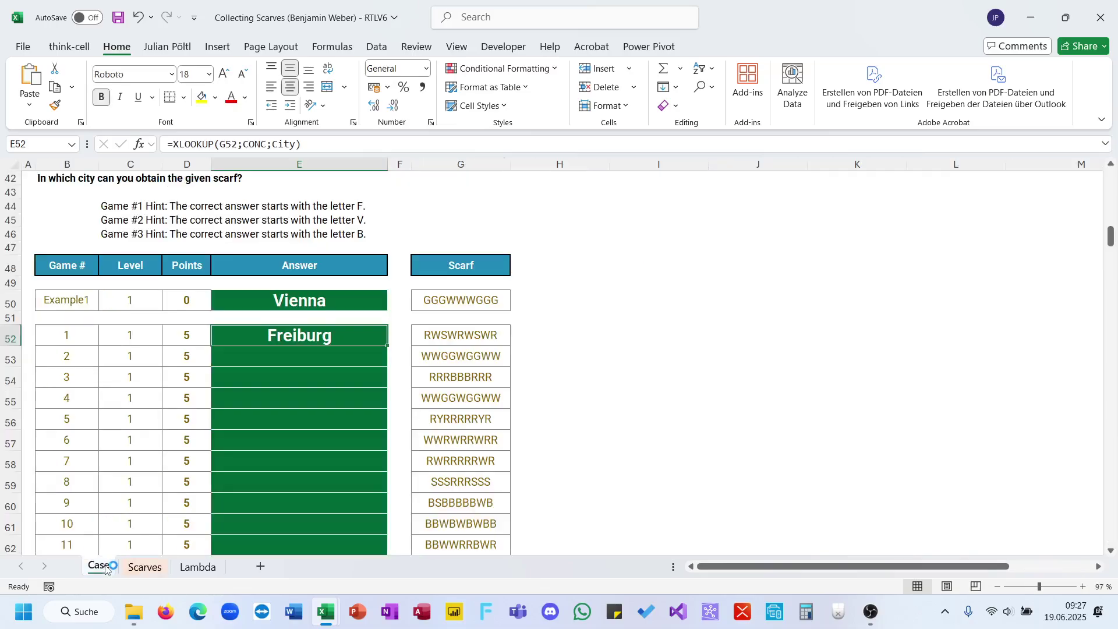
pyautogui.doubleClick(390, 344)
pyautogui.click(334, 416)
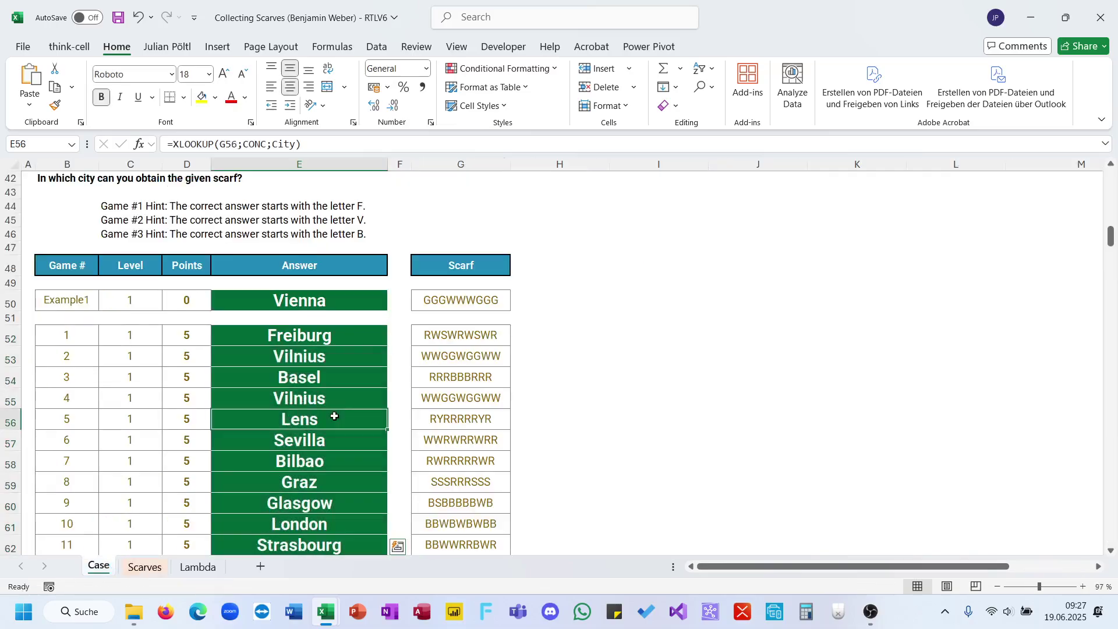
pyautogui.scroll(-4, 334, 416)
pyautogui.scroll(-8, 334, 416)
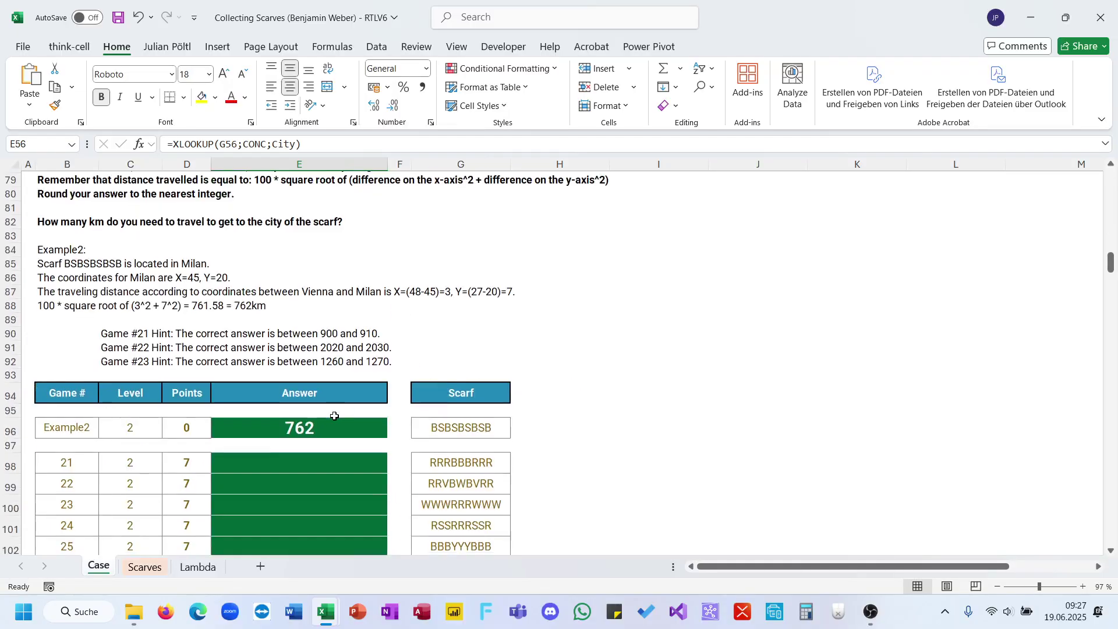
# For Level 2, enter Vienna's starting coordinates above the example row: 48 in H95 and 27 in I95.
pyautogui.scroll(2, 334, 415)
pyautogui.keyDown('ctrl'); pyautogui.scroll(-1, 334, 416); pyautogui.keyUp('ctrl')
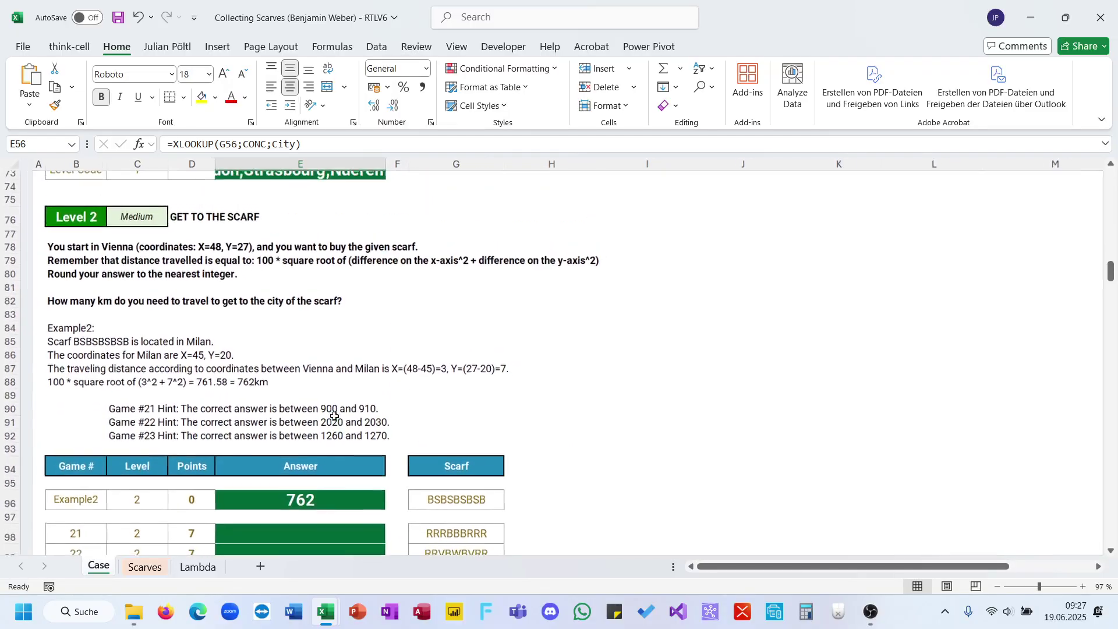
pyautogui.keyDown('ctrl'); pyautogui.scroll(1, 406, 419); pyautogui.keyUp('ctrl')
pyautogui.scroll(-2, 441, 424)
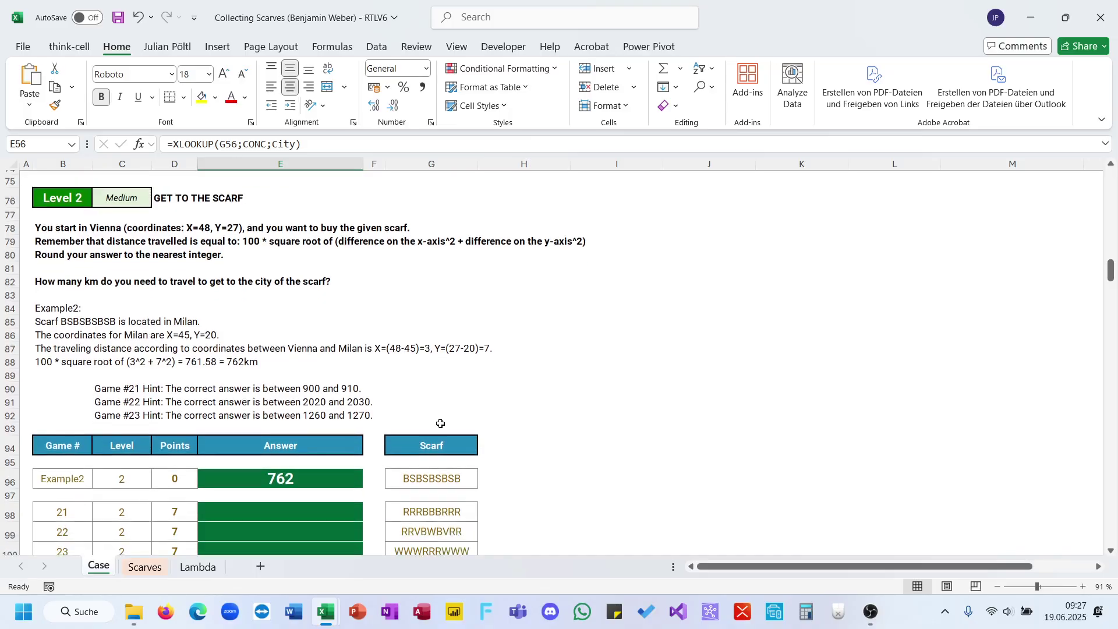
pyautogui.scroll(1, 441, 424)
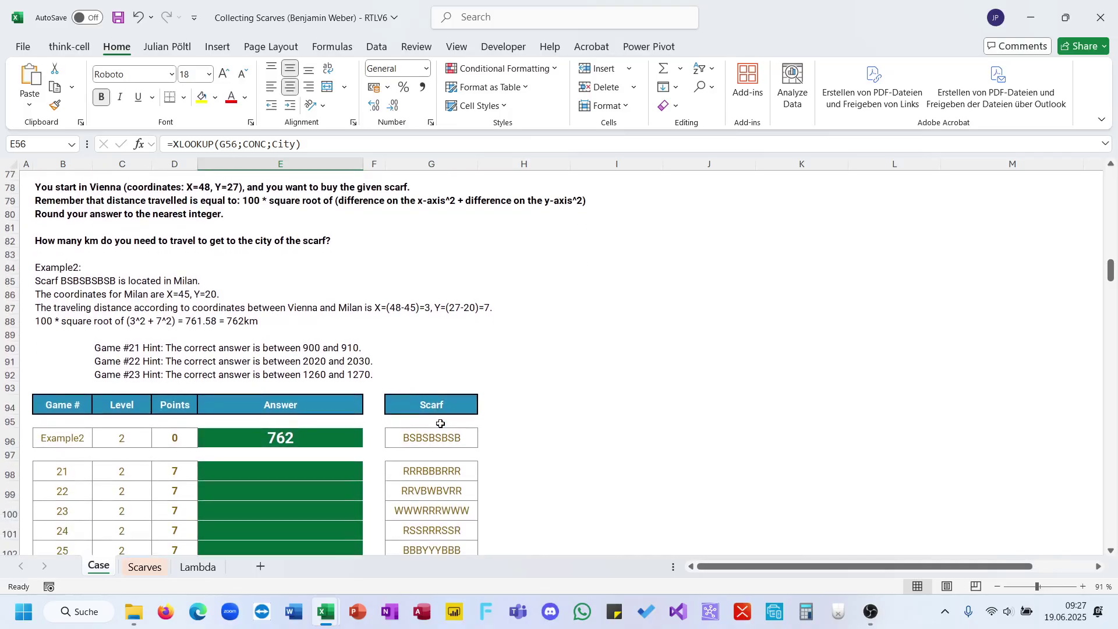
pyautogui.scroll(1, 500, 424)
pyautogui.click(488, 432)
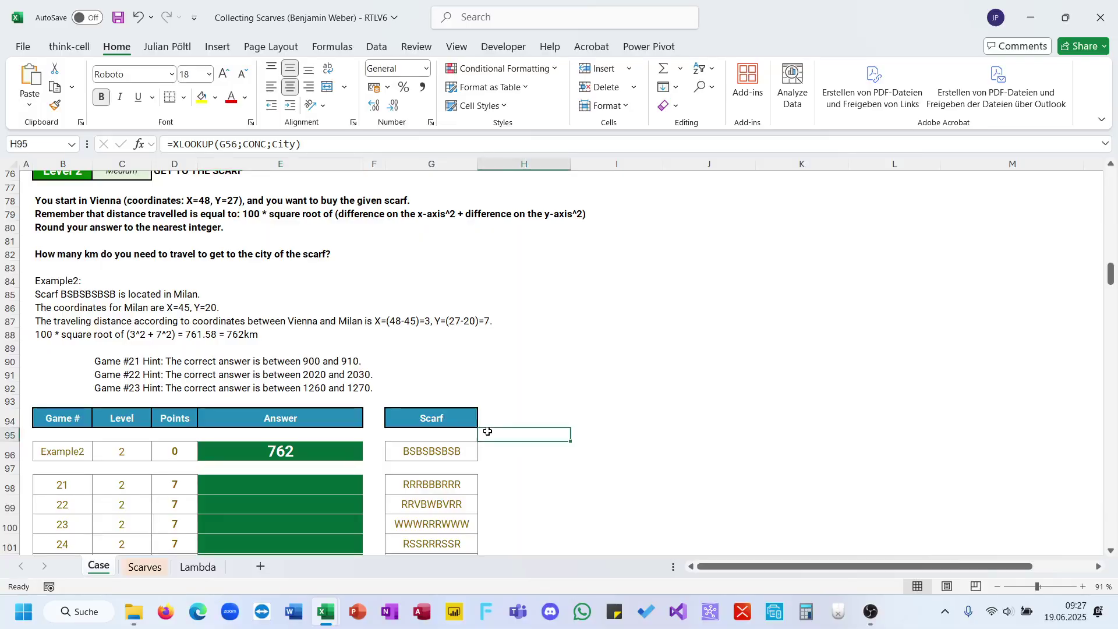
pyautogui.write('48')
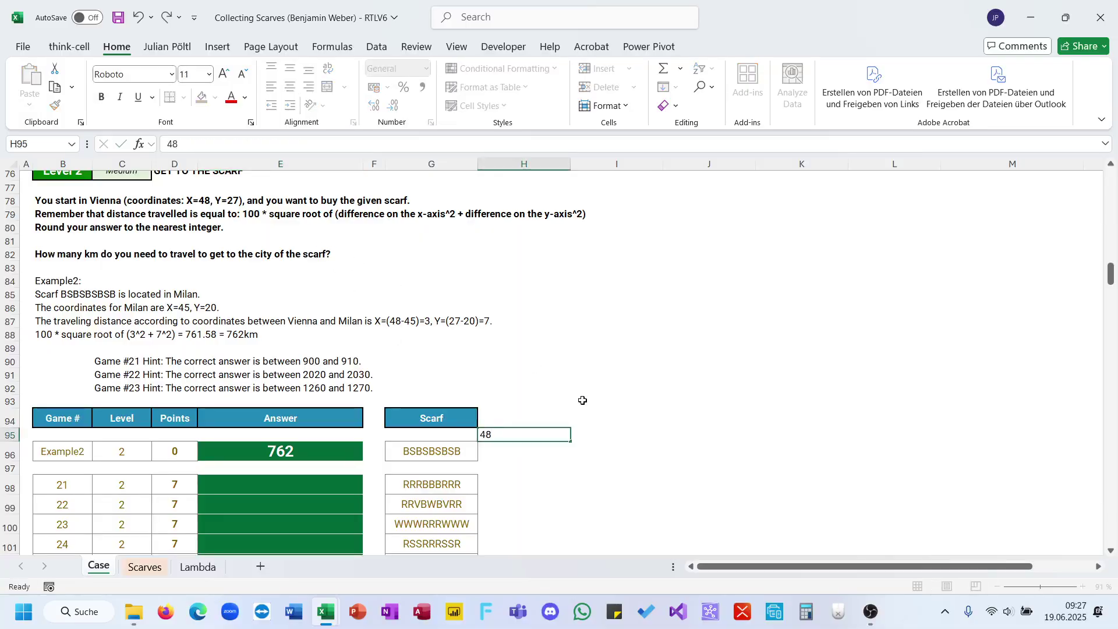
pyautogui.press('Tab')
pyautogui.write('27')
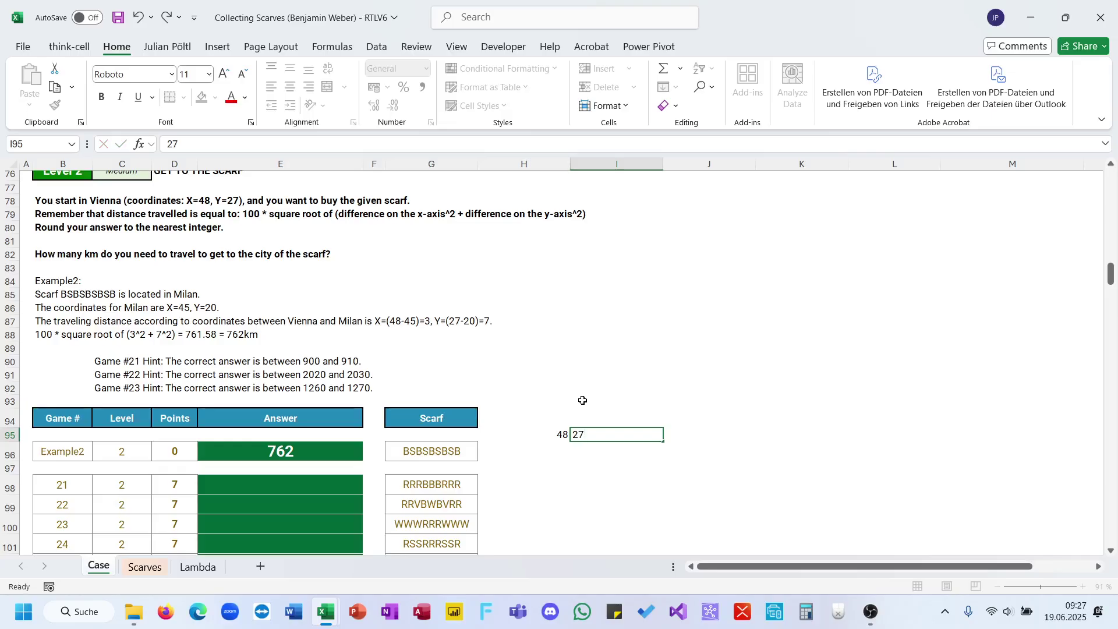
pyautogui.press('Return')
# Write the formula =XLOOKUP(G96;CONC;X_Coordinates) in H96 to look up the example scarf's X coordinate.
pyautogui.write('=XLOOKUP(')
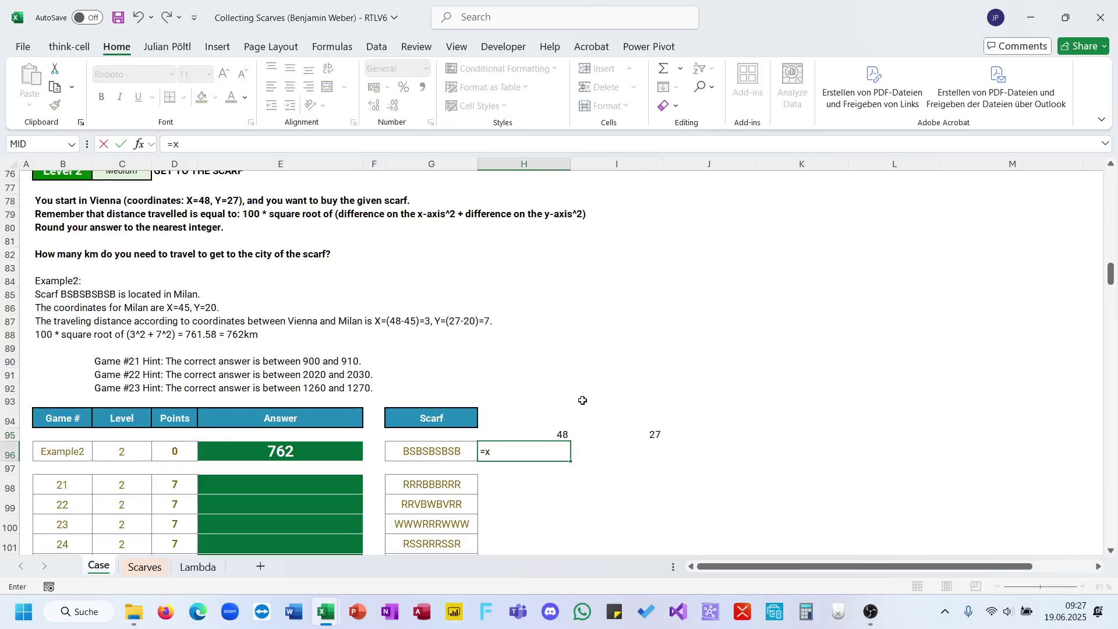
pyautogui.click(437, 454)
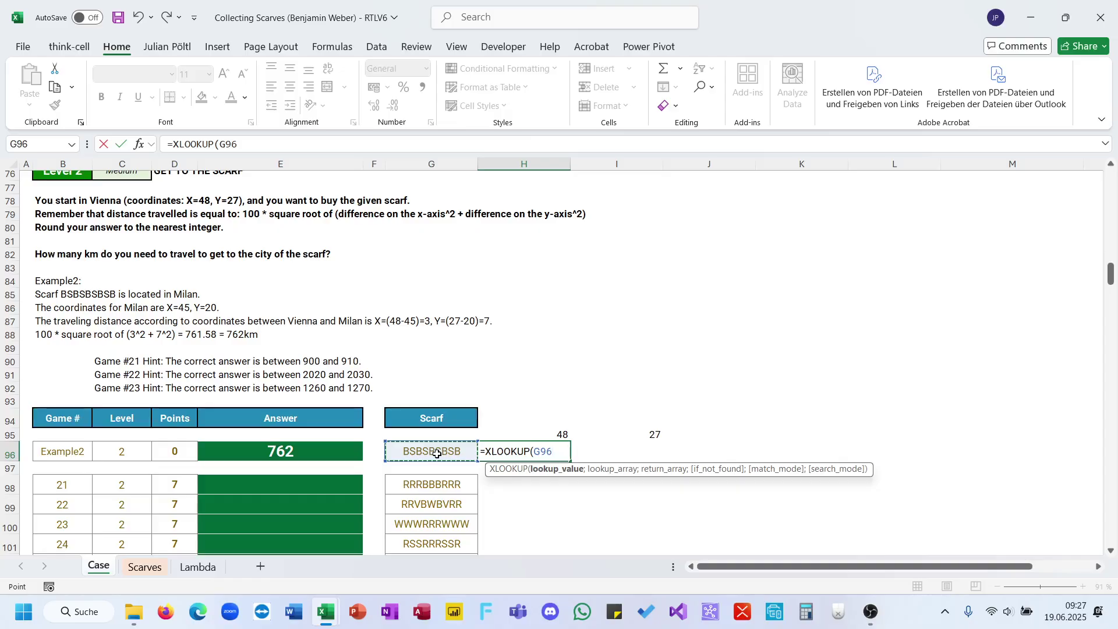
pyautogui.write(';')
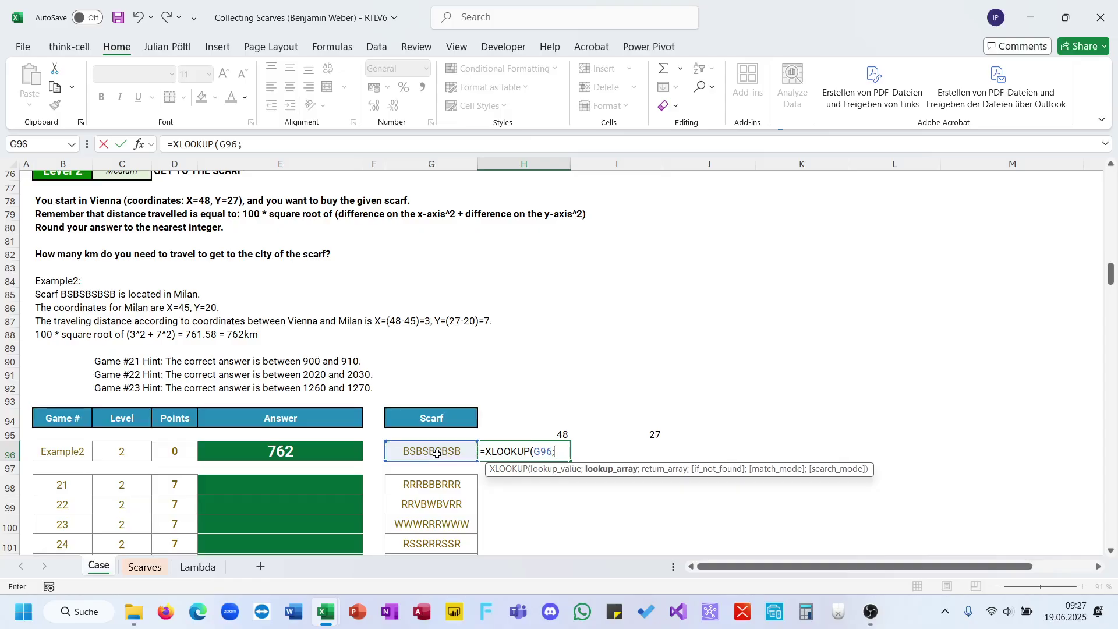
pyautogui.write('ci')
pyautogui.press('BackSpace')
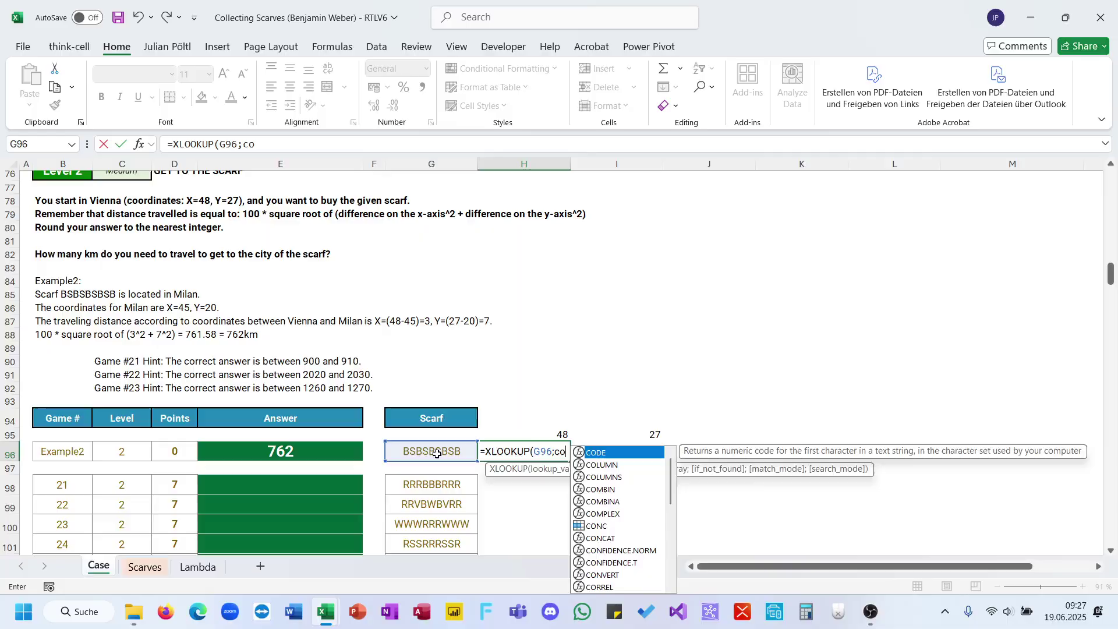
pyautogui.write('o')
pyautogui.press('Down')
pyautogui.press('Down')
pyautogui.press('Down')
pyautogui.press('Down')
pyautogui.press('Down')
pyautogui.press('Down')
pyautogui.press('Tab')
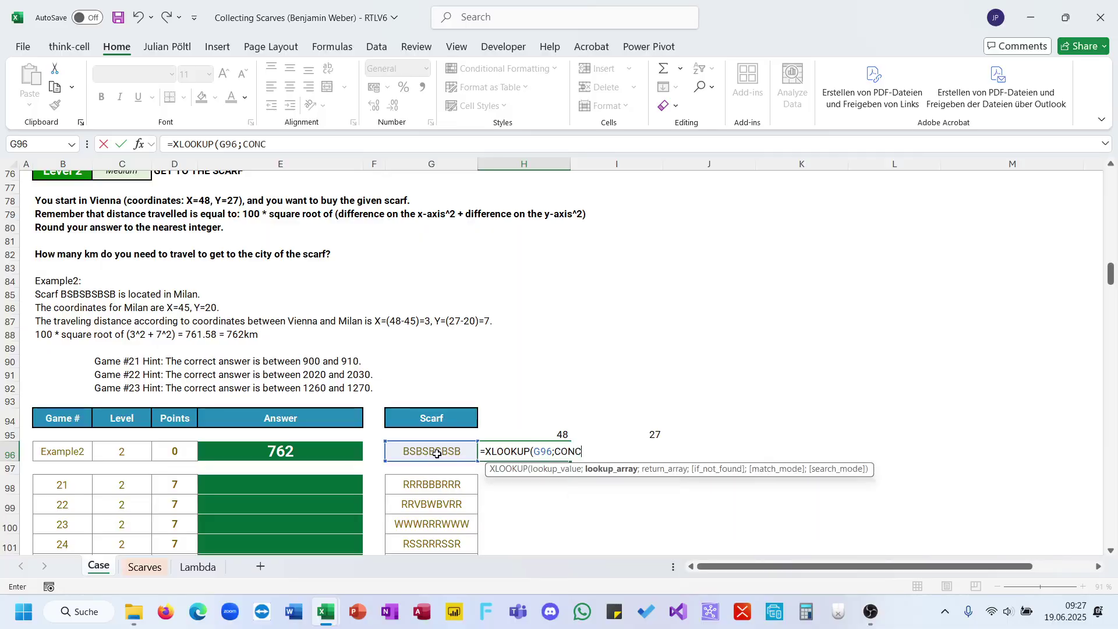
pyautogui.write(';x')
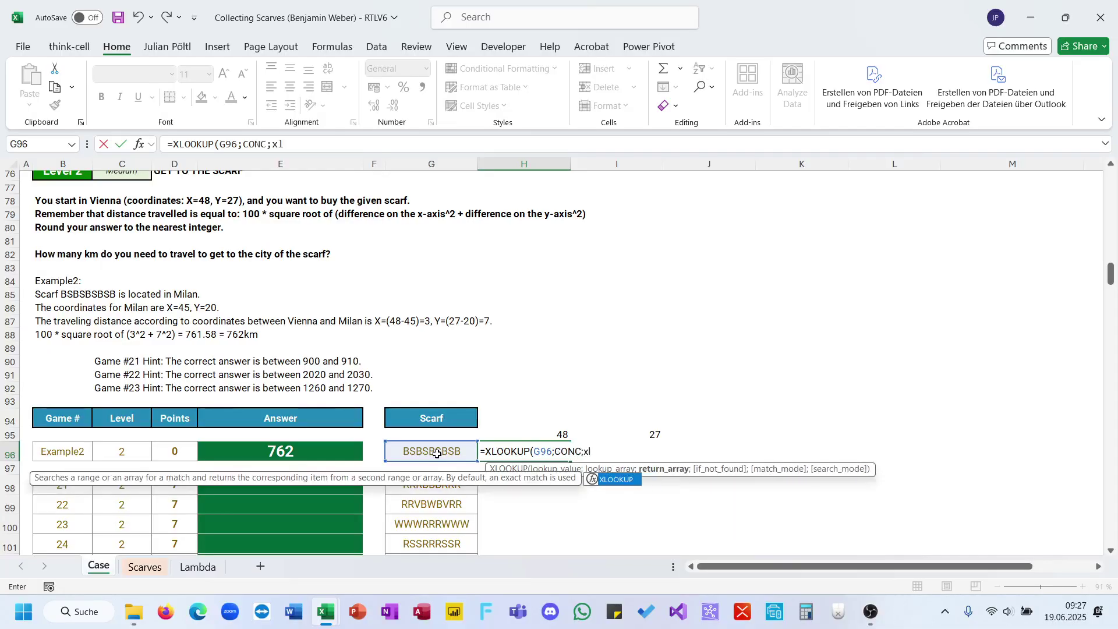
pyautogui.press('Tab')
pyautogui.write(')')
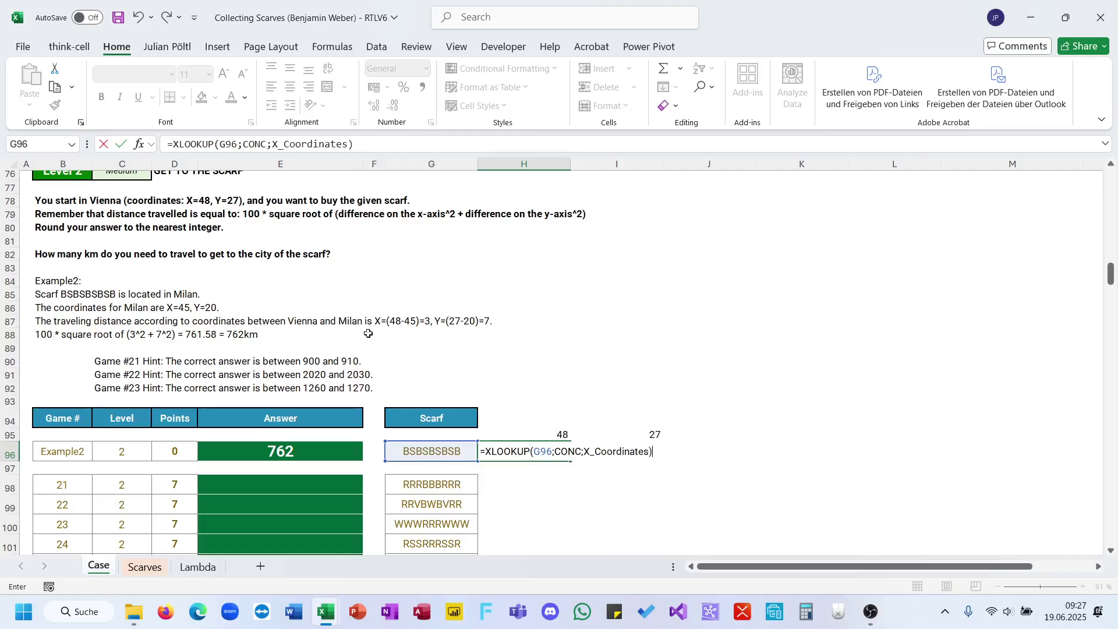
# Copy the full text of the X coordinate lookup formula and enter it in H96 from the clipboard.
pyautogui.tripleClick(275, 148)
pyautogui.hotkey('ctrl', 'c')
pyautogui.write('#')
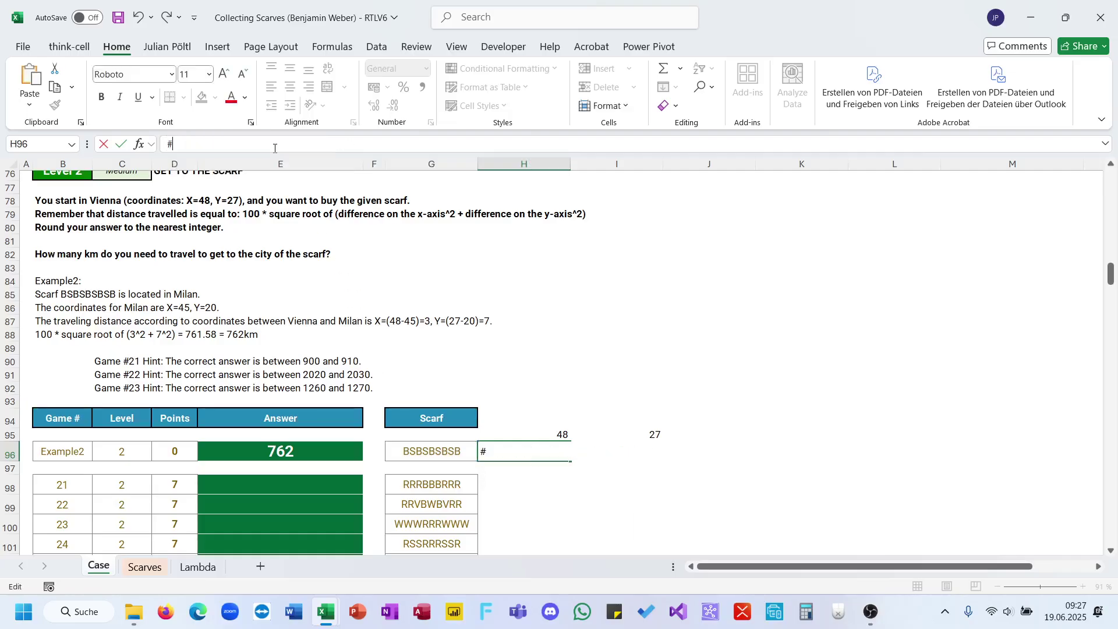
pyautogui.press('Escape')
pyautogui.press('Right')
pyautogui.press('Left')
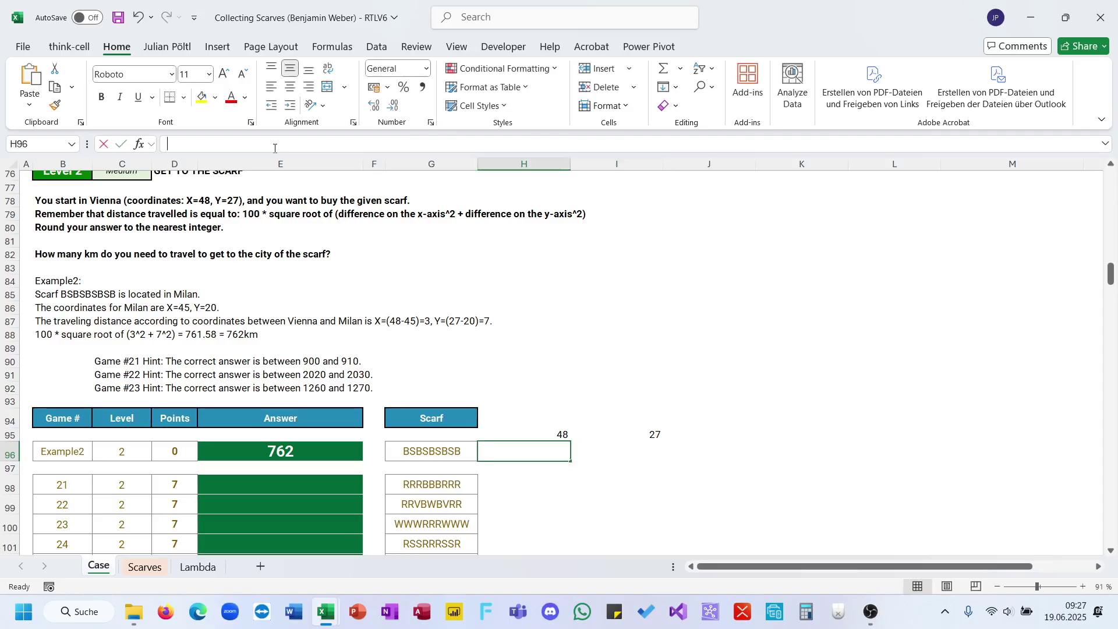
pyautogui.click(275, 148)
pyautogui.hotkey('ctrl', 'v')
pyautogui.press('Tab')
# Reuse the copied lookup text in I96, changing it to =XLOOKUP(G96;CONC;Y_Coordinates).
pyautogui.click(275, 148)
pyautogui.hotkey('ctrl', 'v')
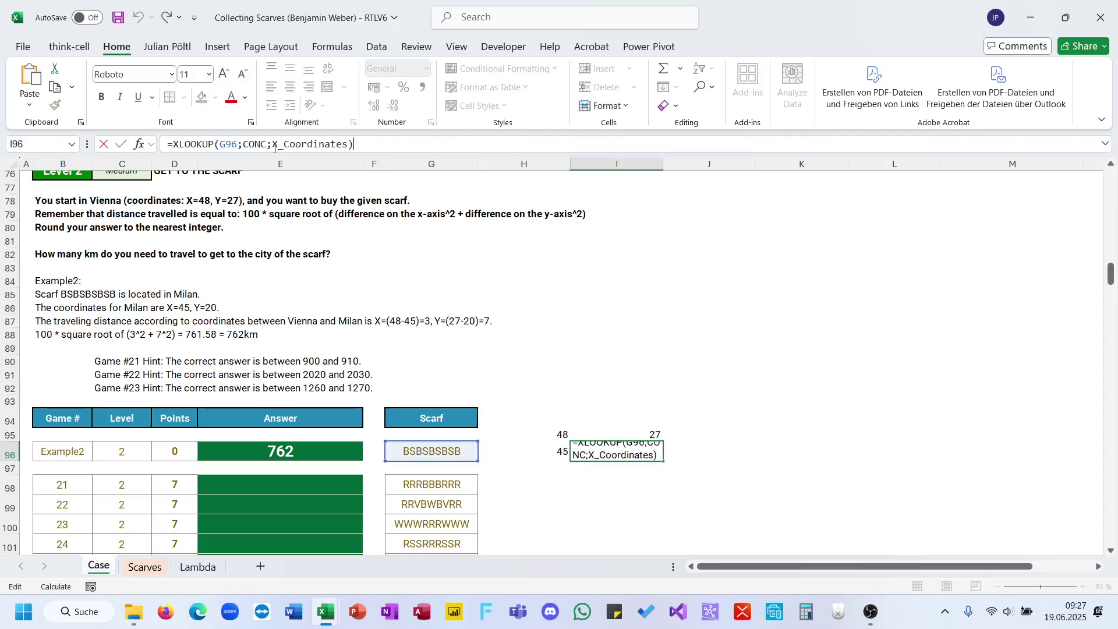
pyautogui.click(280, 147)
pyautogui.press('BackSpace')
pyautogui.write('Y')
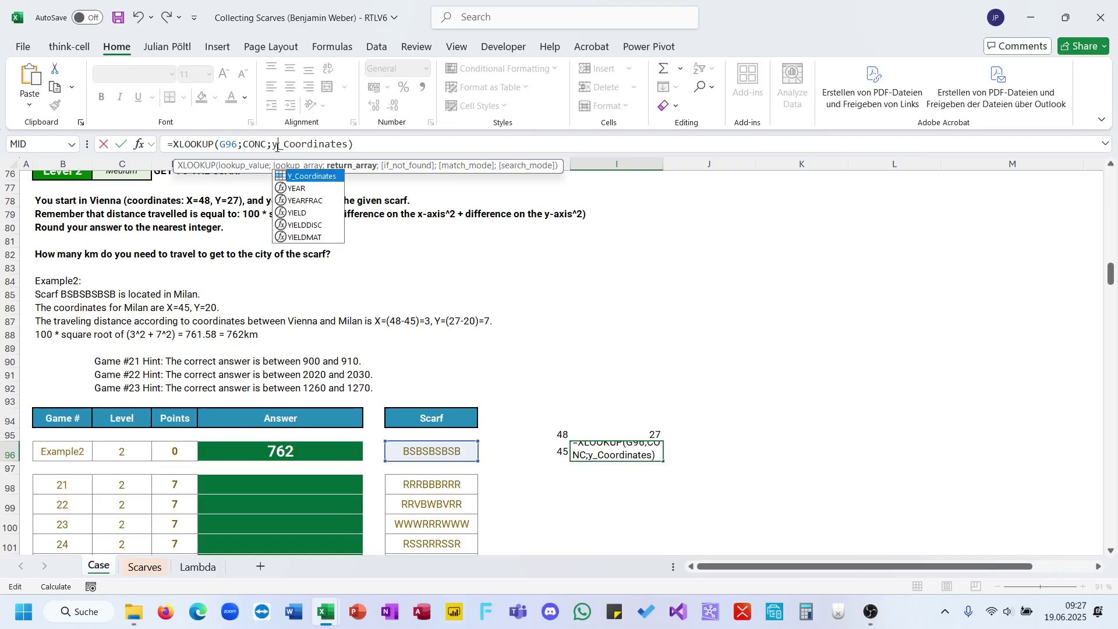
pyautogui.press('Return')
# Subtract the starting X coordinate in H96 by extending the formula to =XLOOKUP(G96;CONC;X_Coordinates)-H95.
pyautogui.press('Up')
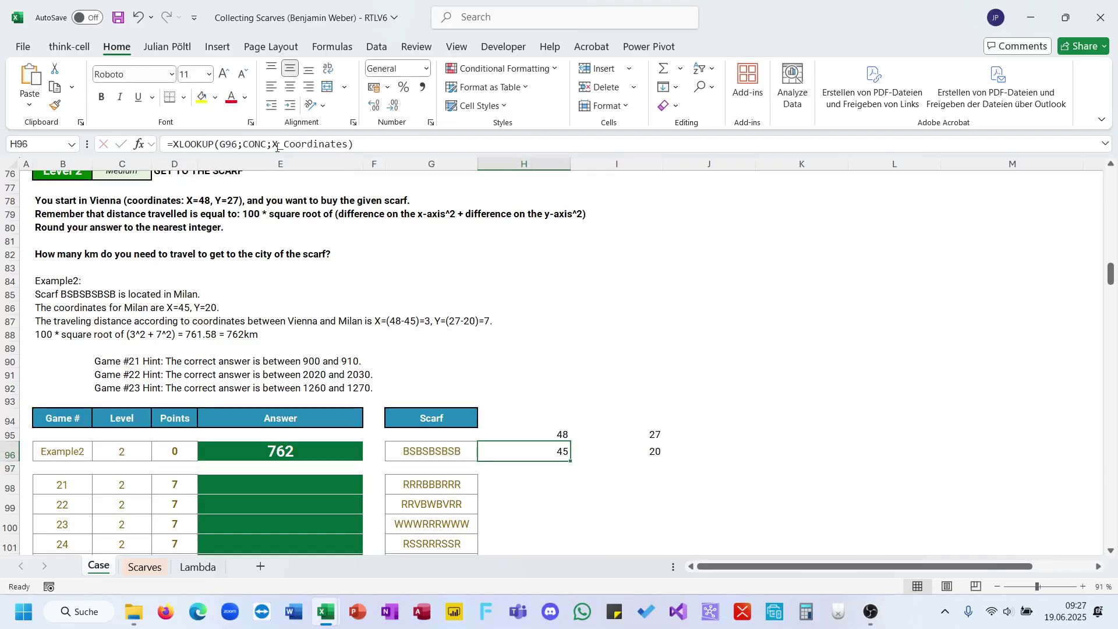
pyautogui.click(378, 147)
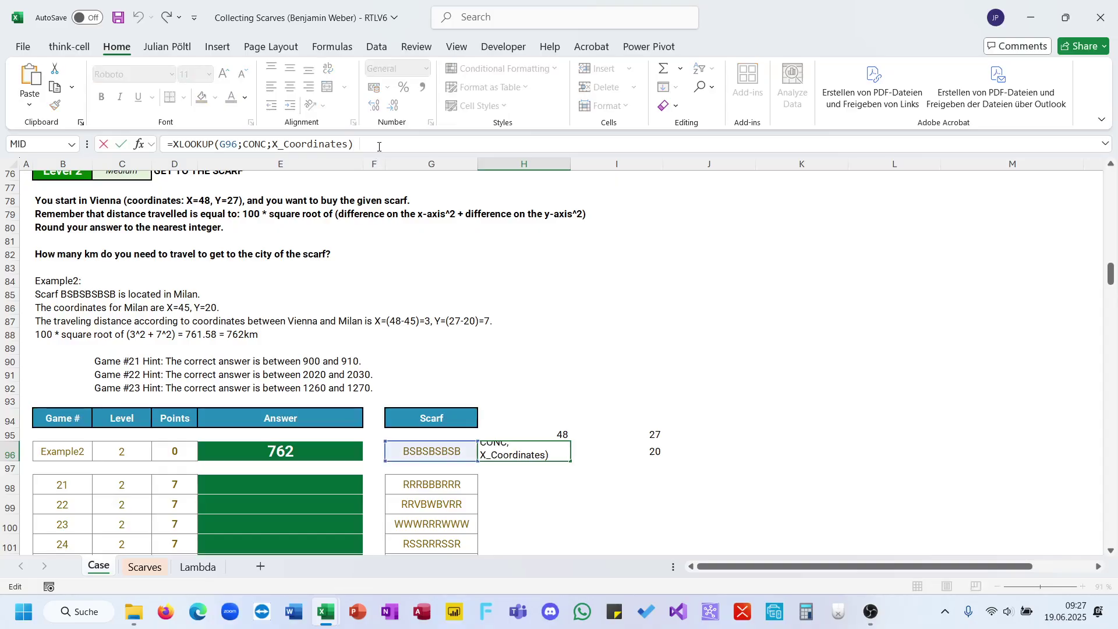
pyautogui.write('-')
pyautogui.click(546, 431)
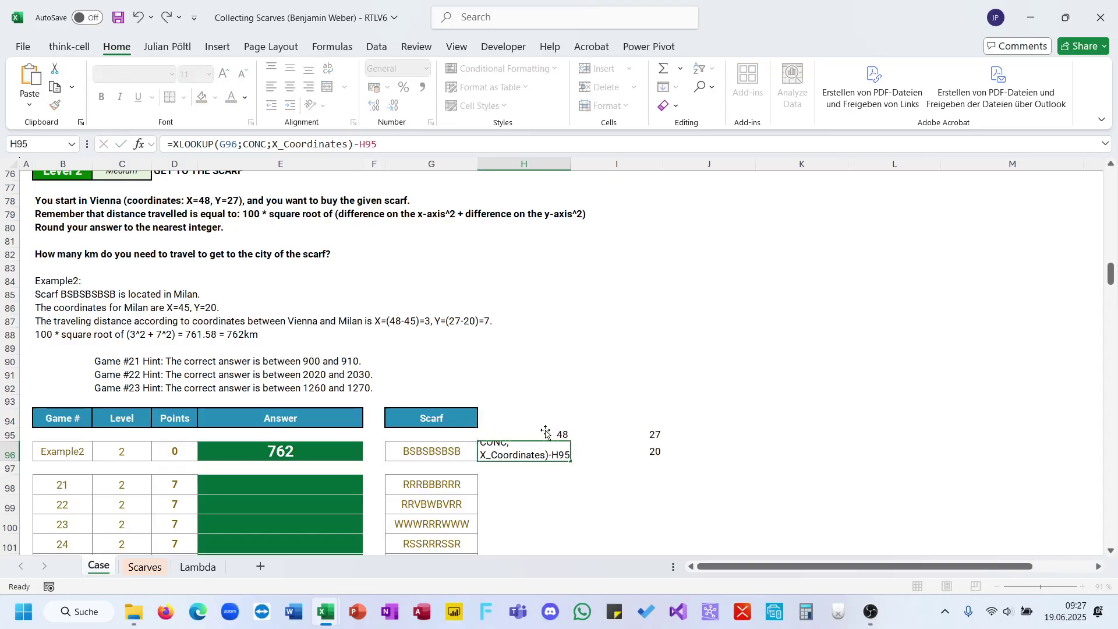
pyautogui.hotkey('ctrl', 'Return')
# Try copying the X difference formula from H96 into I96, and undo the paste.
pyautogui.hotkey('ctrl', 'c')
pyautogui.press('Right')
pyautogui.press('Return')
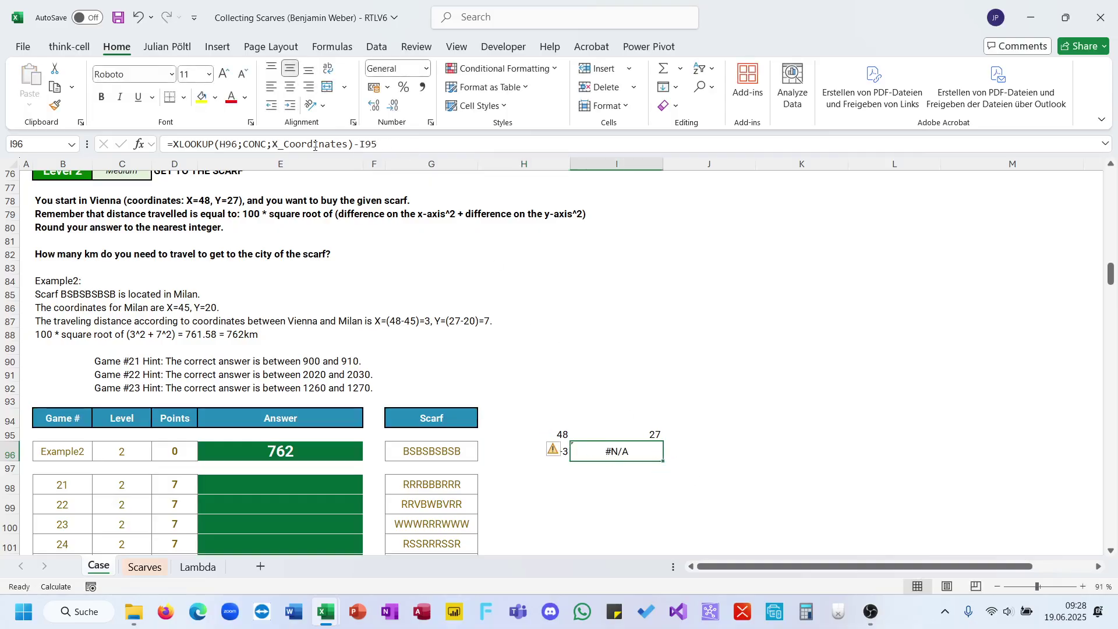
pyautogui.click(278, 143)
pyautogui.press('Escape')
pyautogui.hotkey('ctrl', 'z')
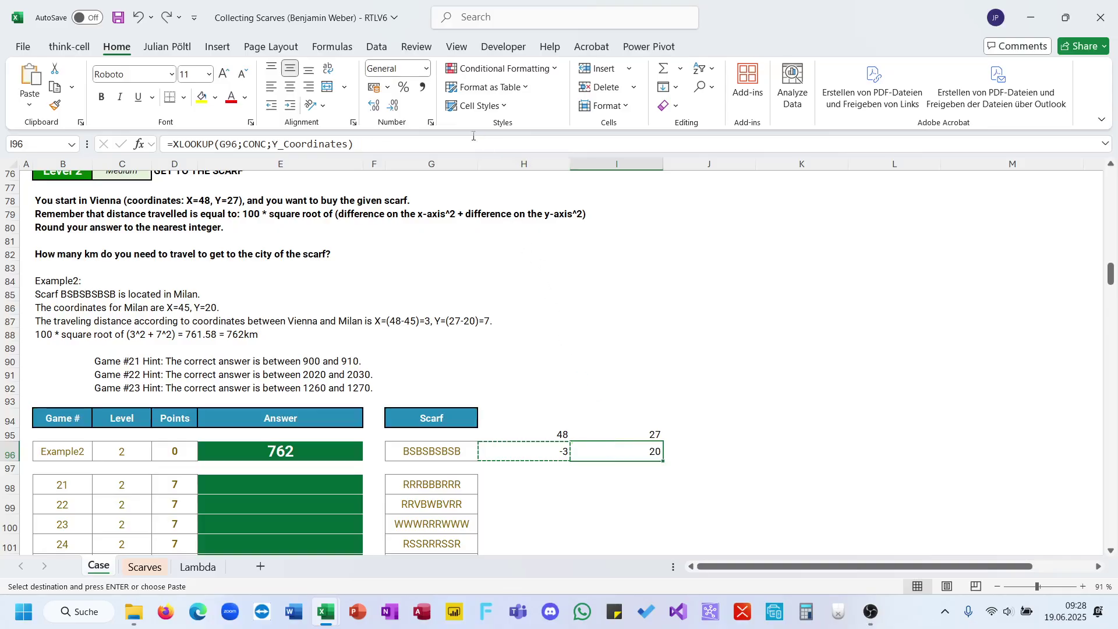
# Extend the Y coordinate lookup in I96 so that it subtracts the starting Y coordinate in I95.
pyautogui.press('F2')
pyautogui.write('+')
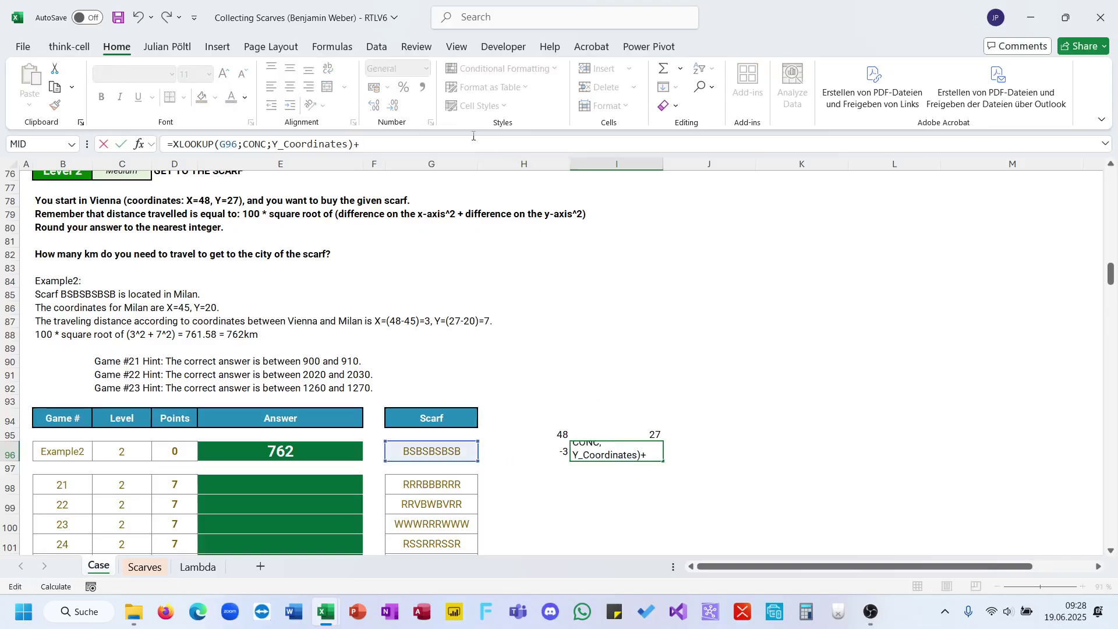
pyautogui.click(622, 437)
pyautogui.press('Return')
pyautogui.click(686, 451)
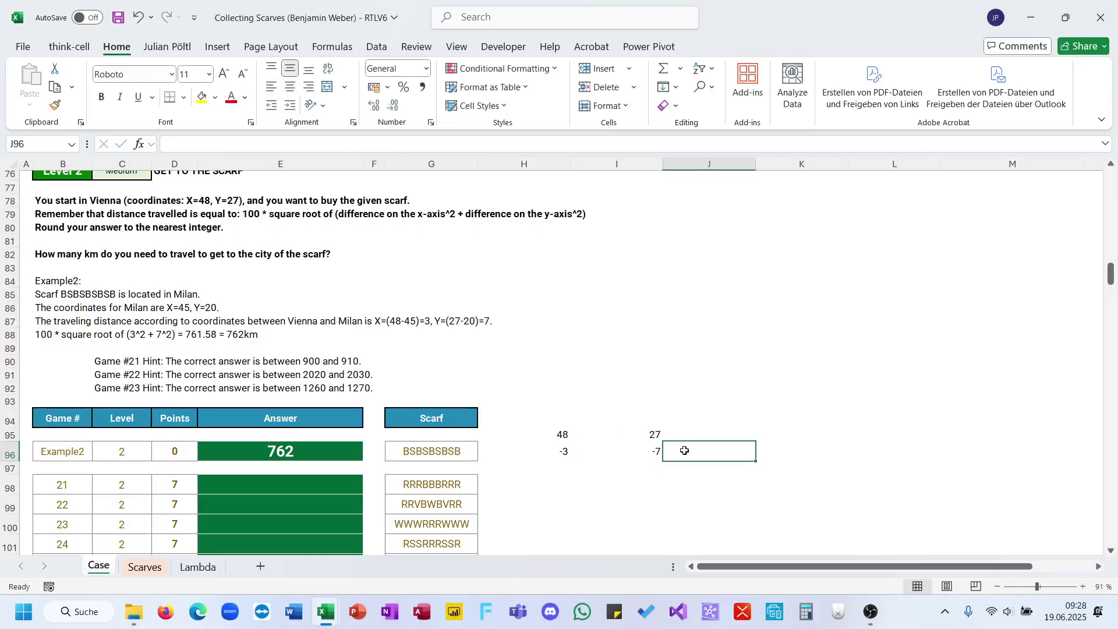
pyautogui.write('=sq')
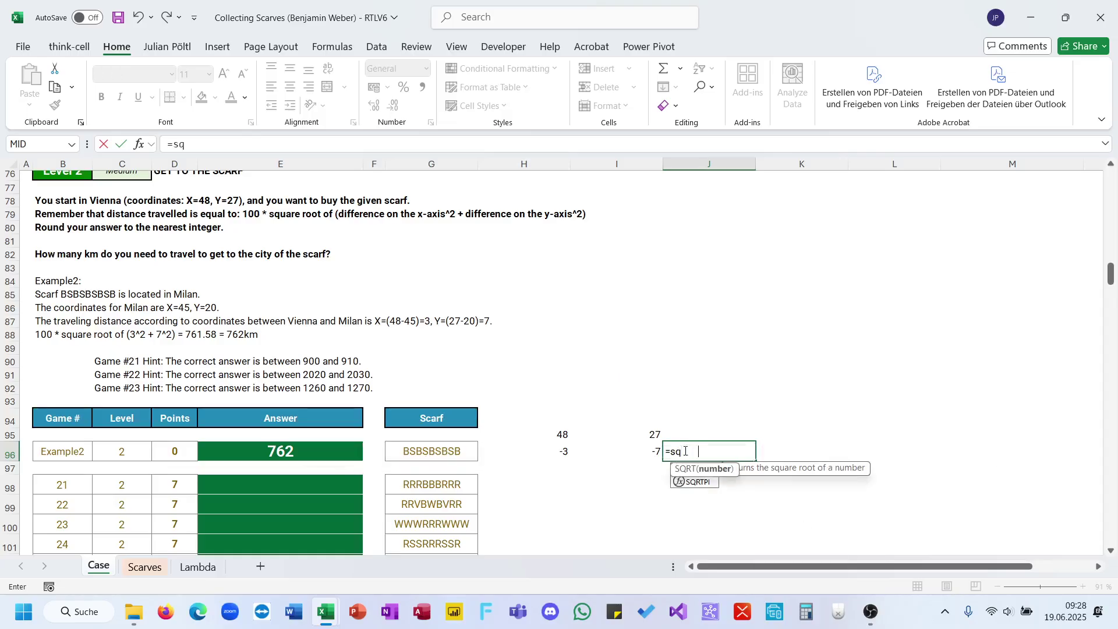
pyautogui.press('Tab')
pyautogui.press('Escape')
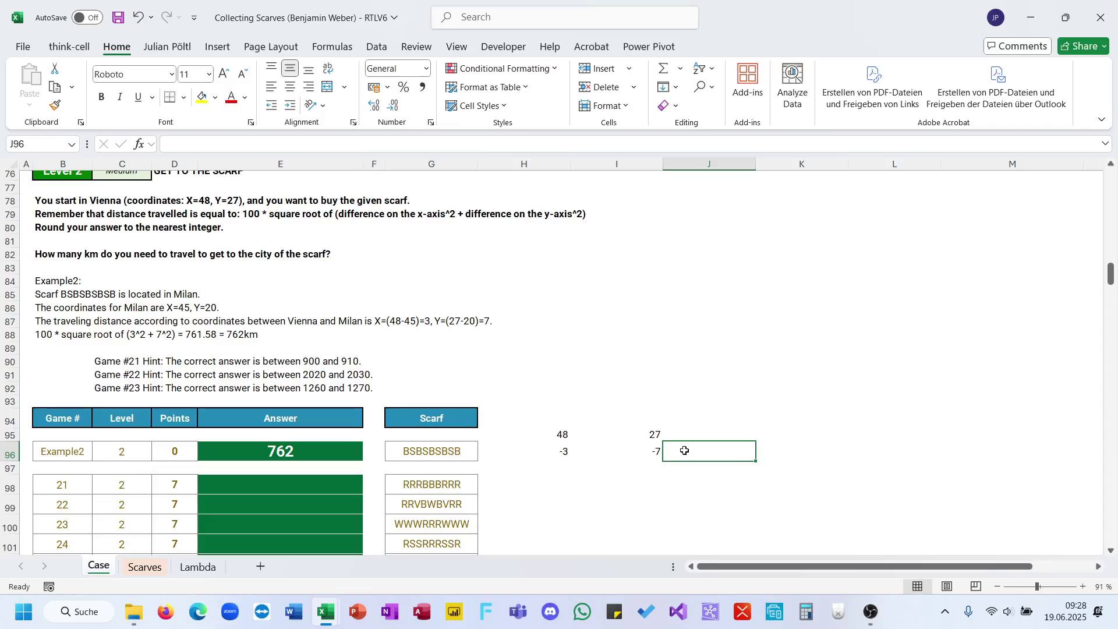
# Enter =SUM(H96:I96^2) in J96 to add up the squared coordinate differences.
pyautogui.write('=sum')
pyautogui.press('Tab')
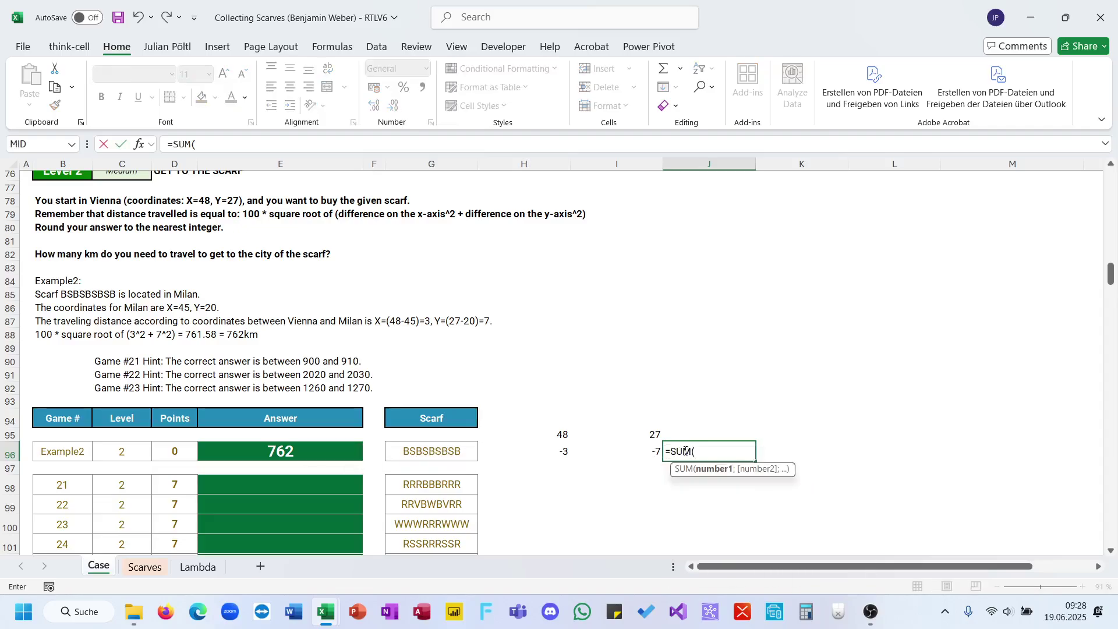
pyautogui.moveTo(551, 451); pyautogui.dragTo(636, 452)
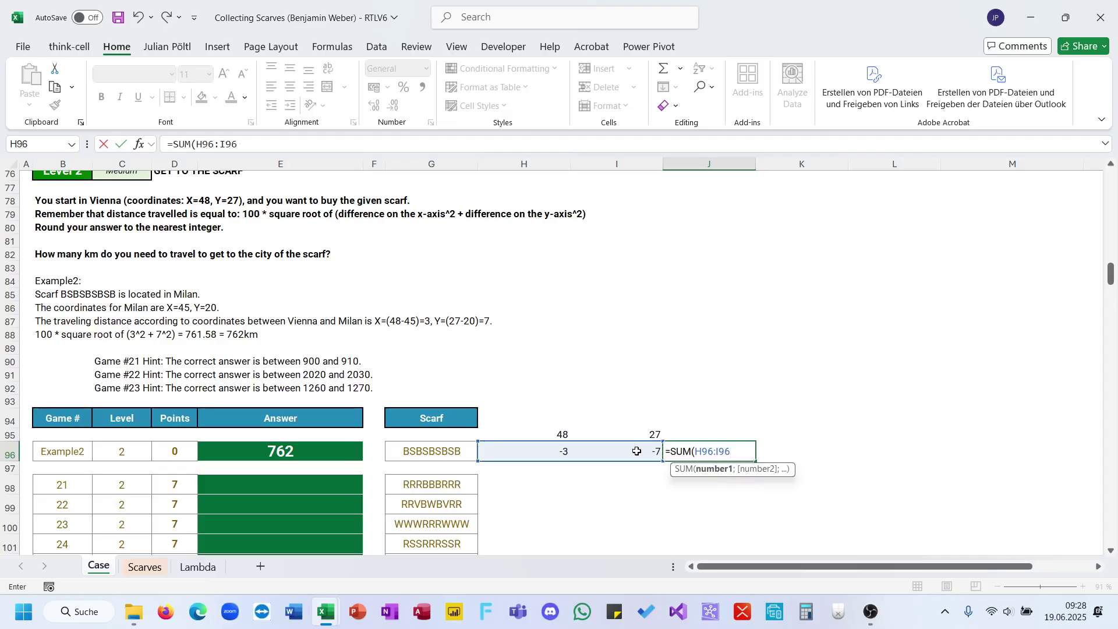
pyautogui.write('^2)')
pyautogui.hotkey('ctrl', 'Return')
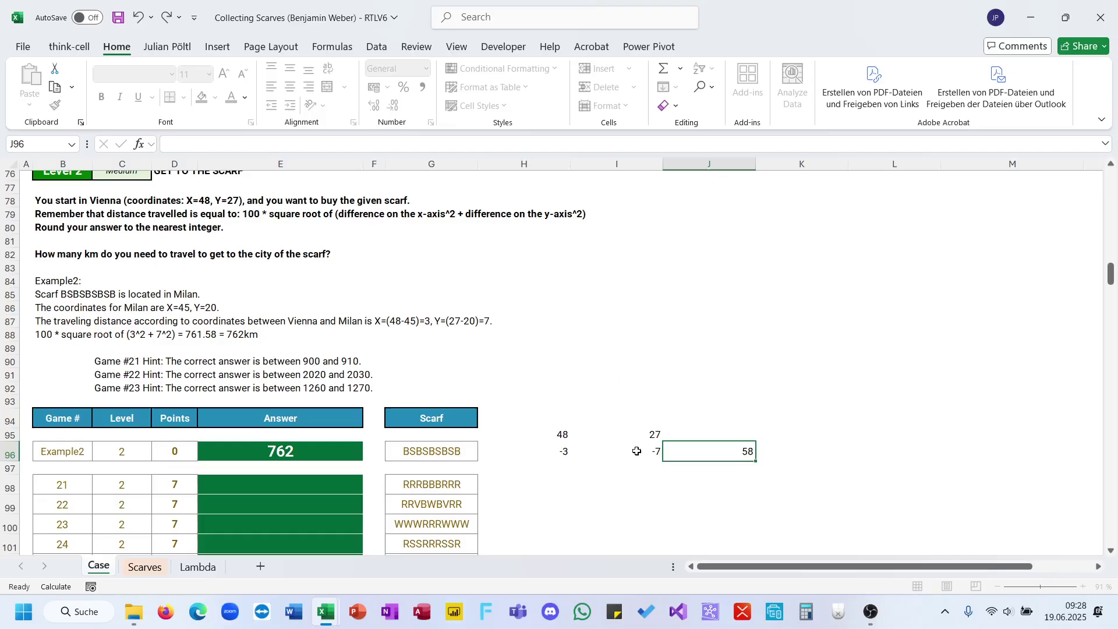
pyautogui.click(266, 143)
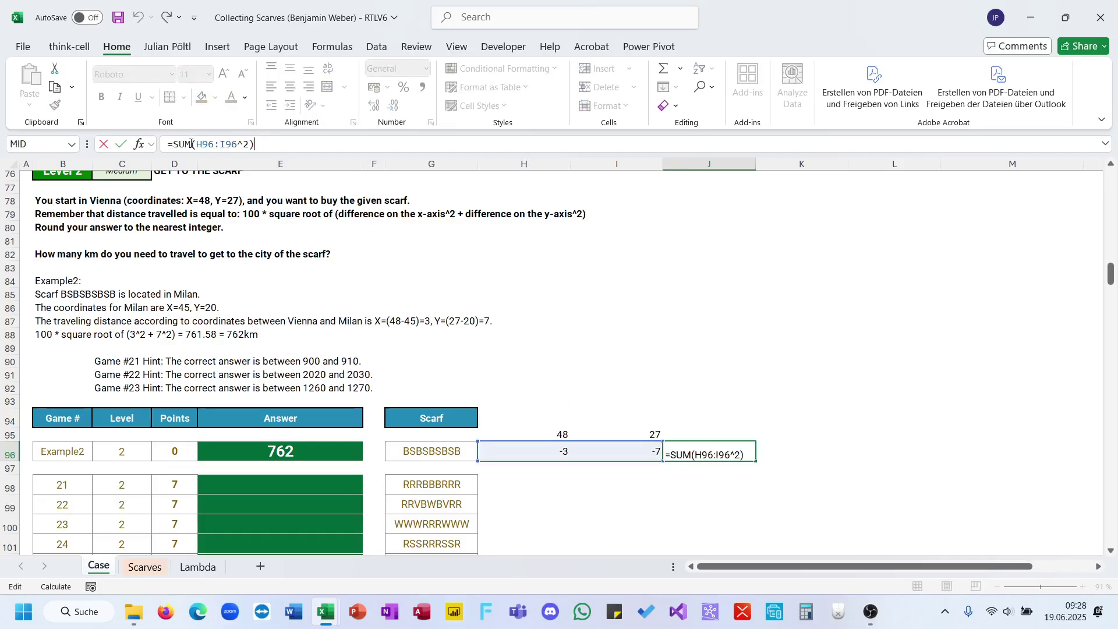
pyautogui.press('Escape')
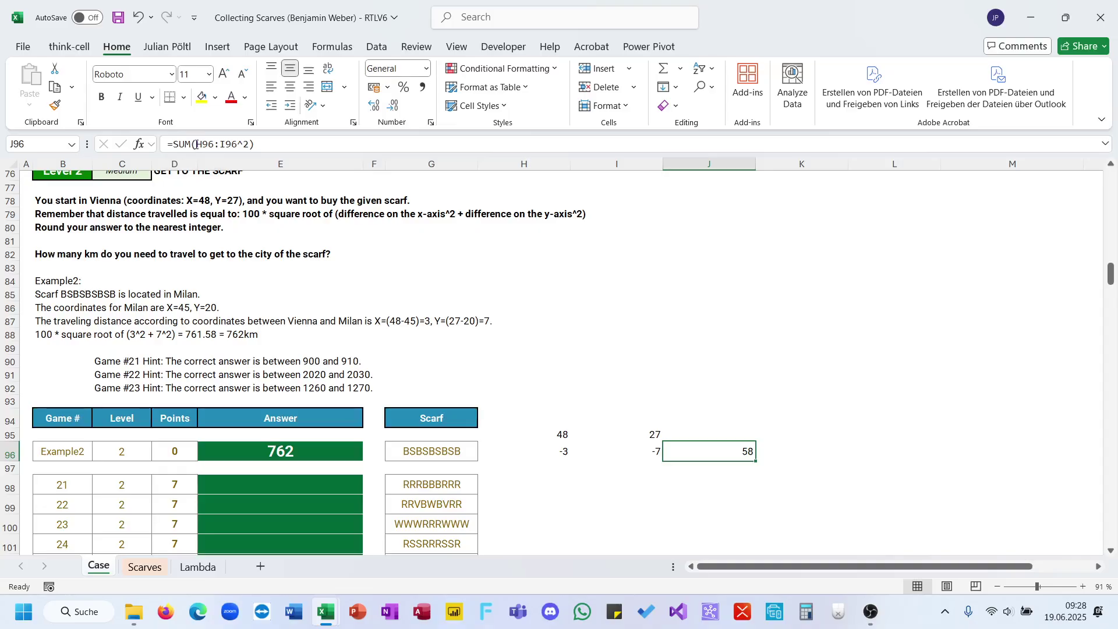
# Apply the Number format to J96 and remove the SUM wrapper so its formula is =H96:I96^2.
pyautogui.hotkey('ctrl', 'shift', '1')
pyautogui.moveTo(194, 144); pyautogui.dragTo(173, 144)
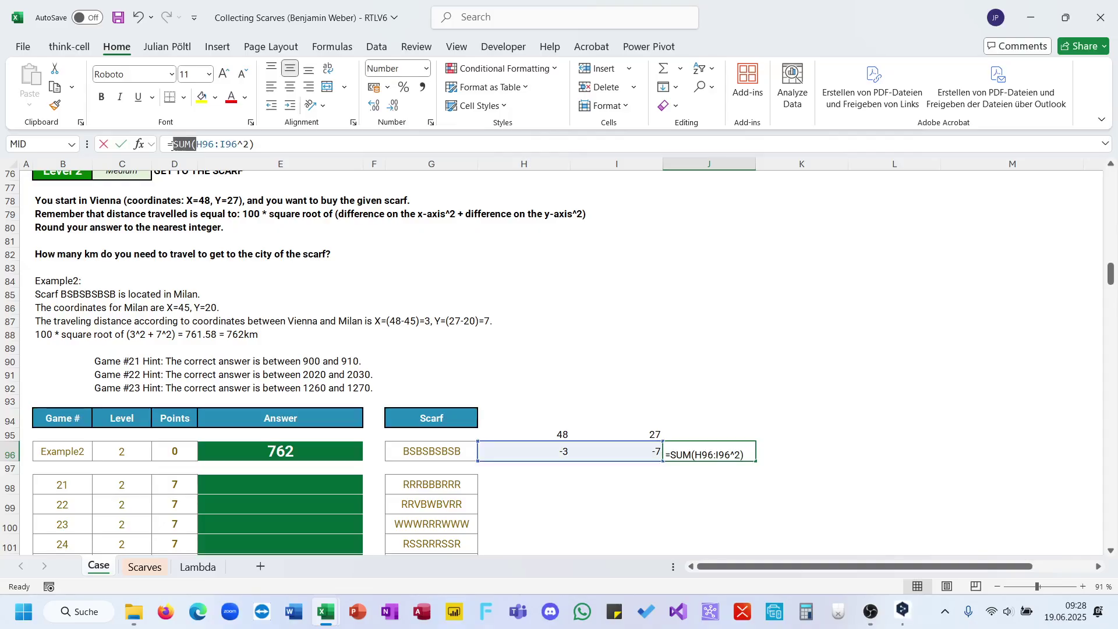
pyautogui.press('BackSpace')
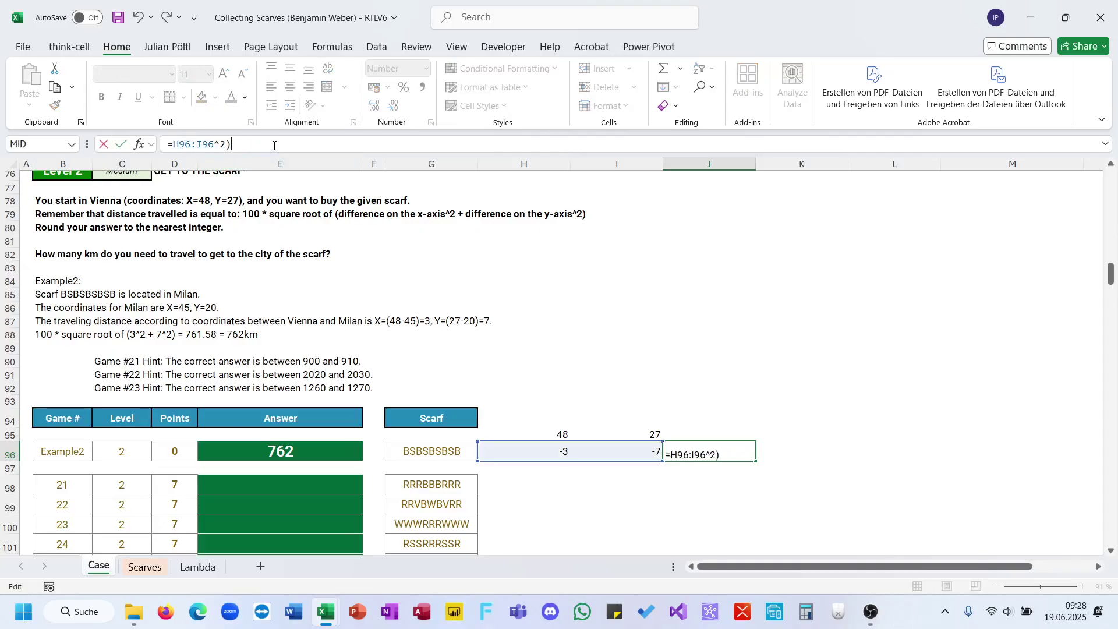
pyautogui.click(274, 145)
pyautogui.press('BackSpace')
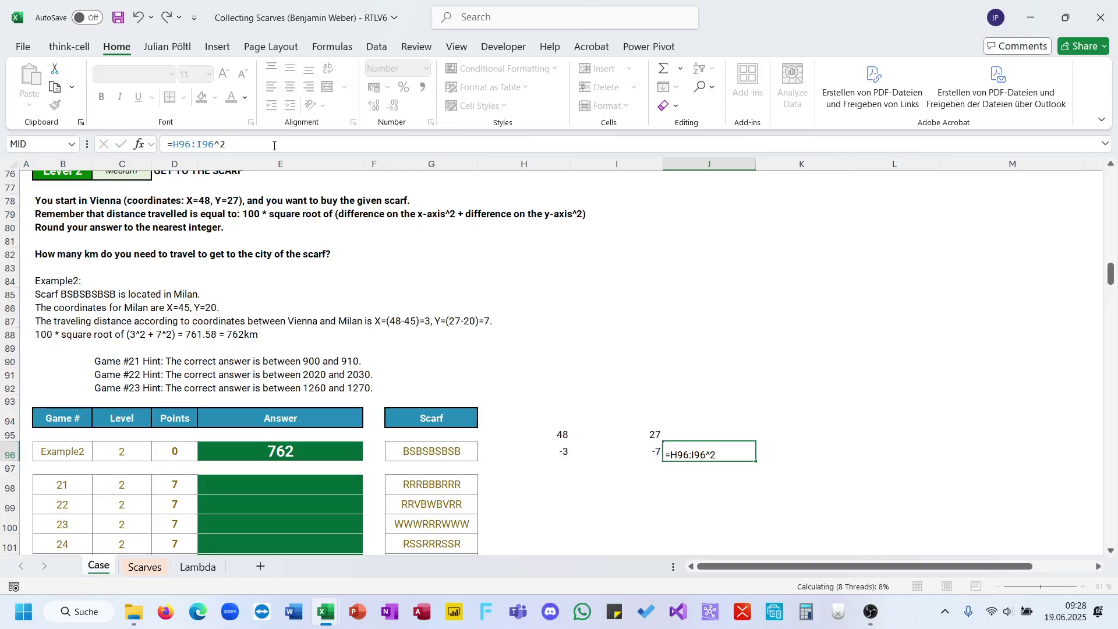
pyautogui.hotkey('ctrl', 'Return')
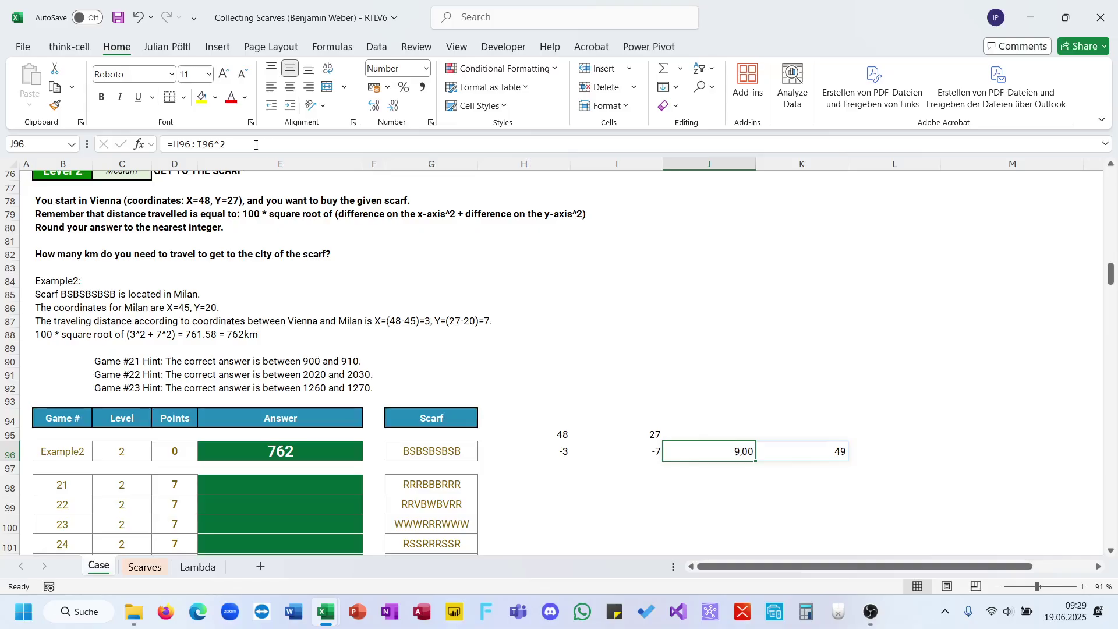
# Wrap the squared differences in J96 in SUM so the formula is =SUM(H96:I96^2).
pyautogui.click(177, 146)
pyautogui.write('sum(')
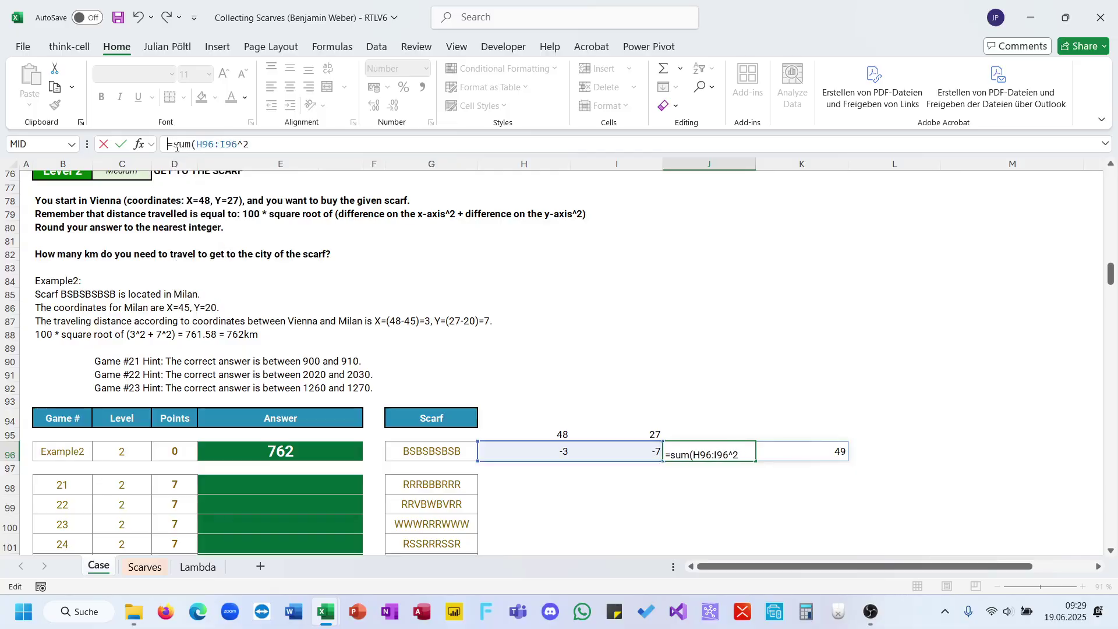
pyautogui.write(')')
pyautogui.press('Return')
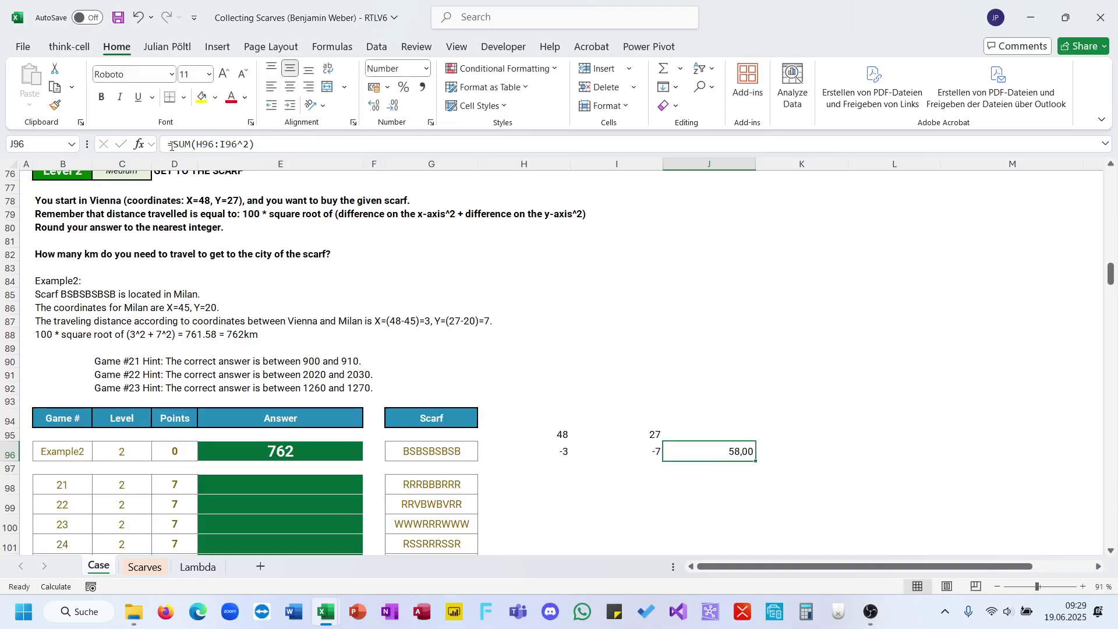
# Extend the formula in J96 to the full travel distance, =SQRT(SUM(H96:I96^2))*100.
pyautogui.click(174, 144)
pyautogui.write('SQRT(')
pyautogui.press('End')
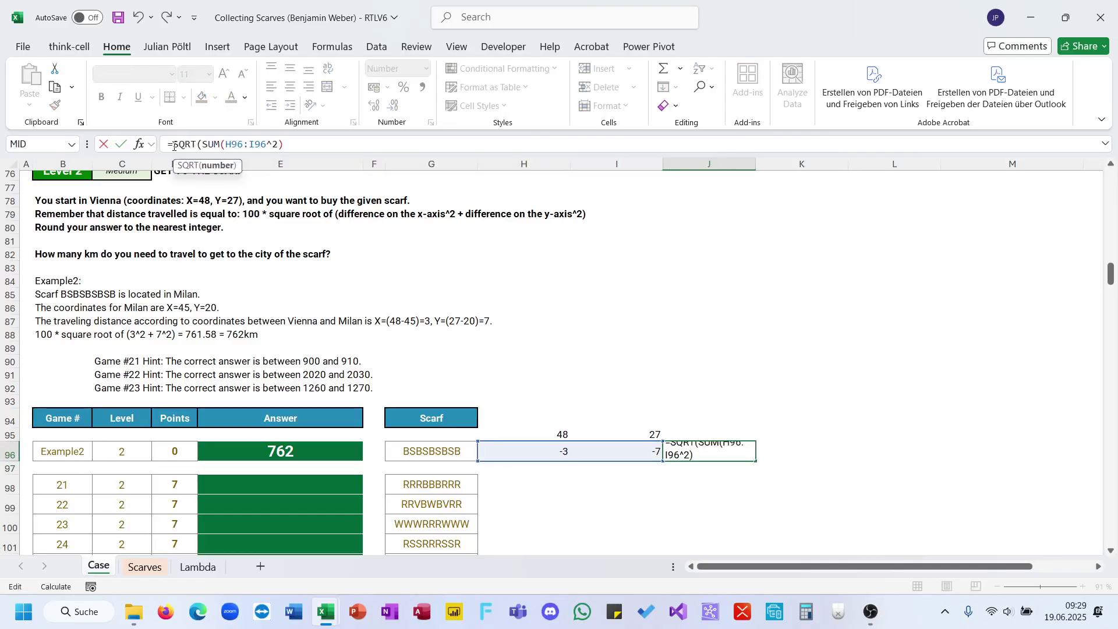
pyautogui.write(')')
pyautogui.press('Return')
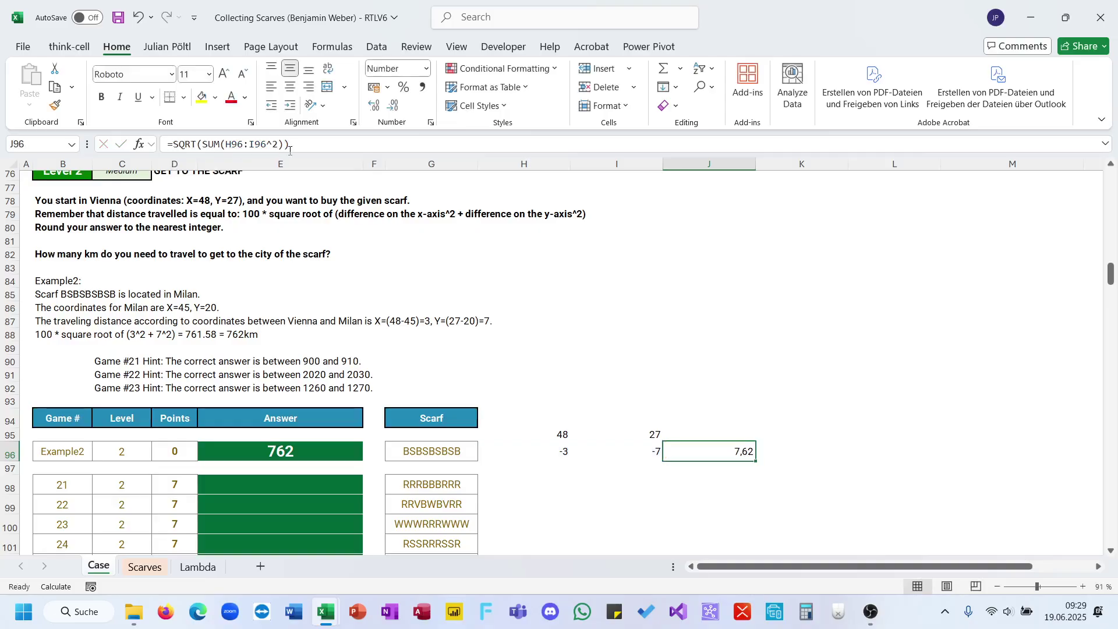
pyautogui.click(295, 145)
pyautogui.write('*100')
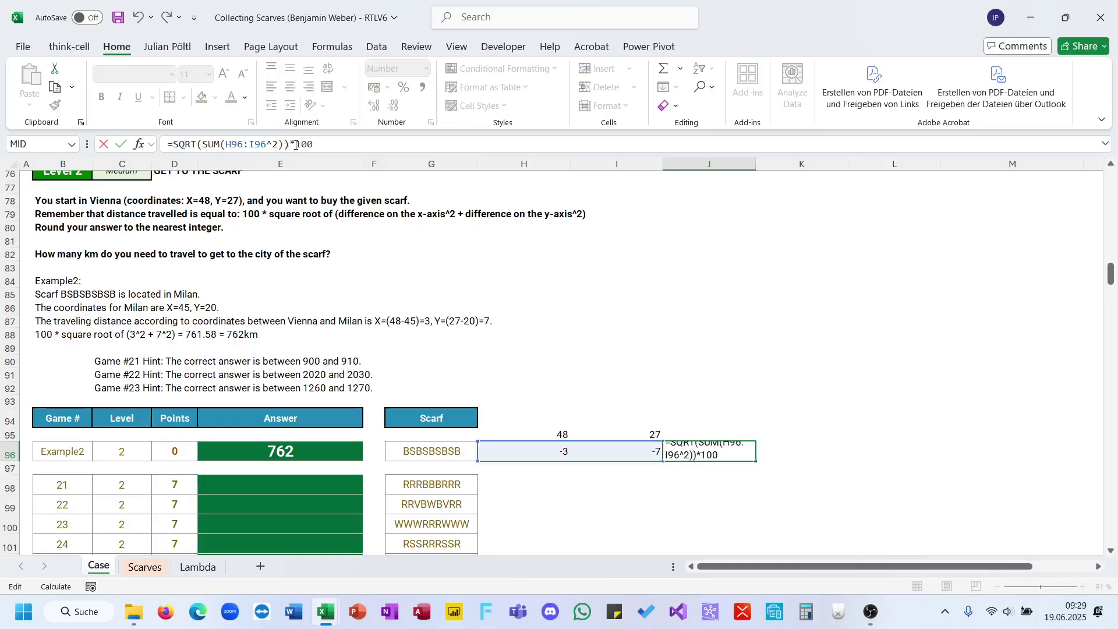
pyautogui.press('Return')
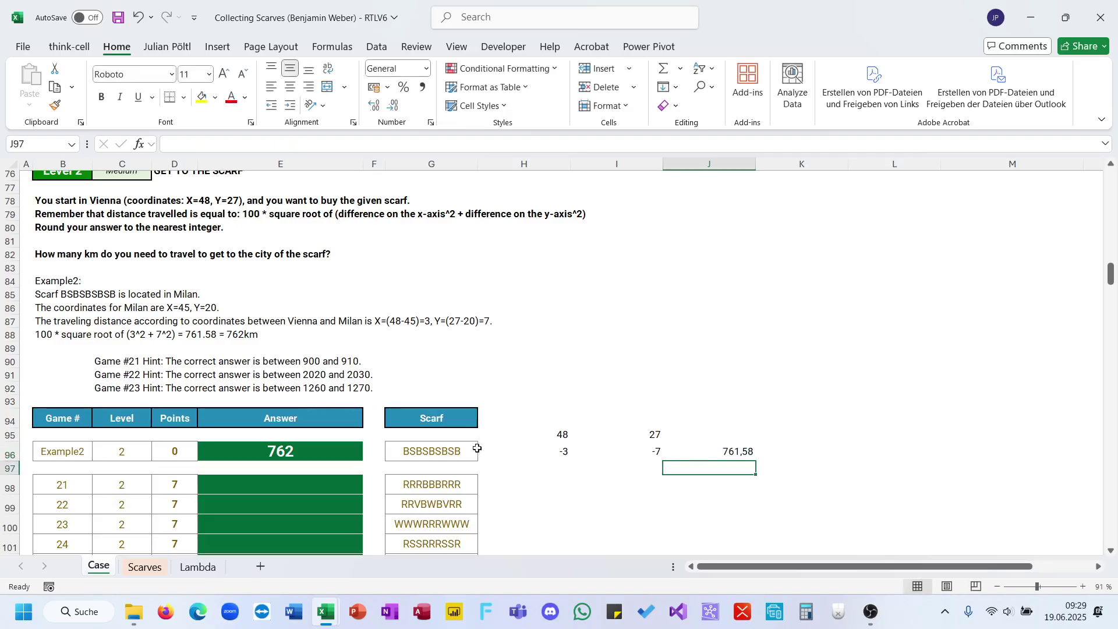
# Enter a ROUND formula in the Example2 answer cell E96 that rounds the distance in J96 to the nearest integer.
pyautogui.click(336, 451)
pyautogui.write('=ROUND(')
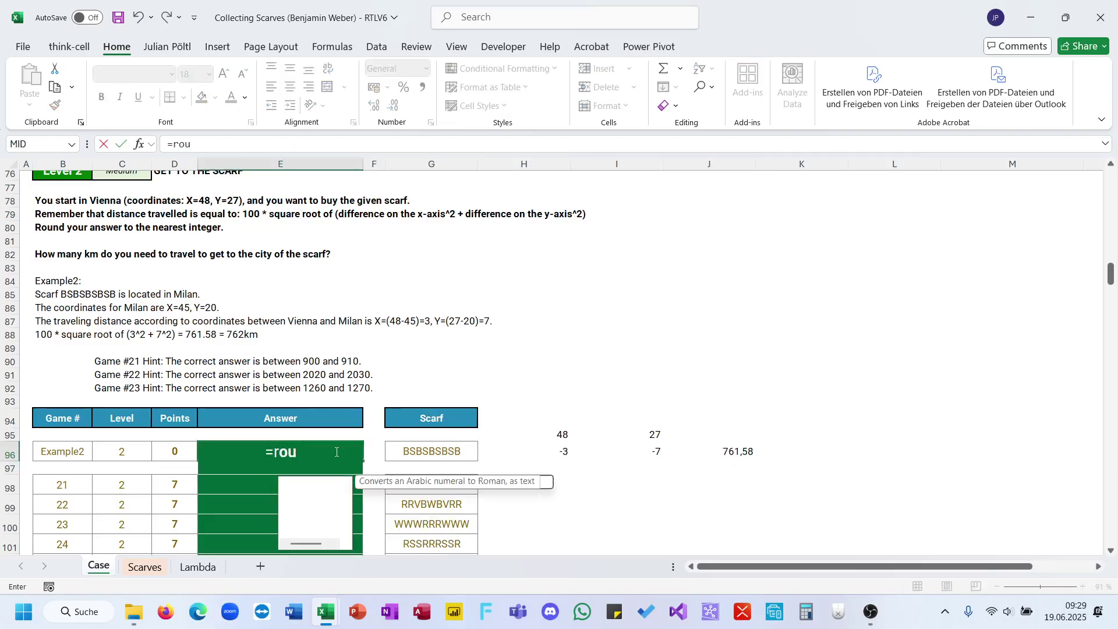
pyautogui.click(728, 452)
pyautogui.write(',')
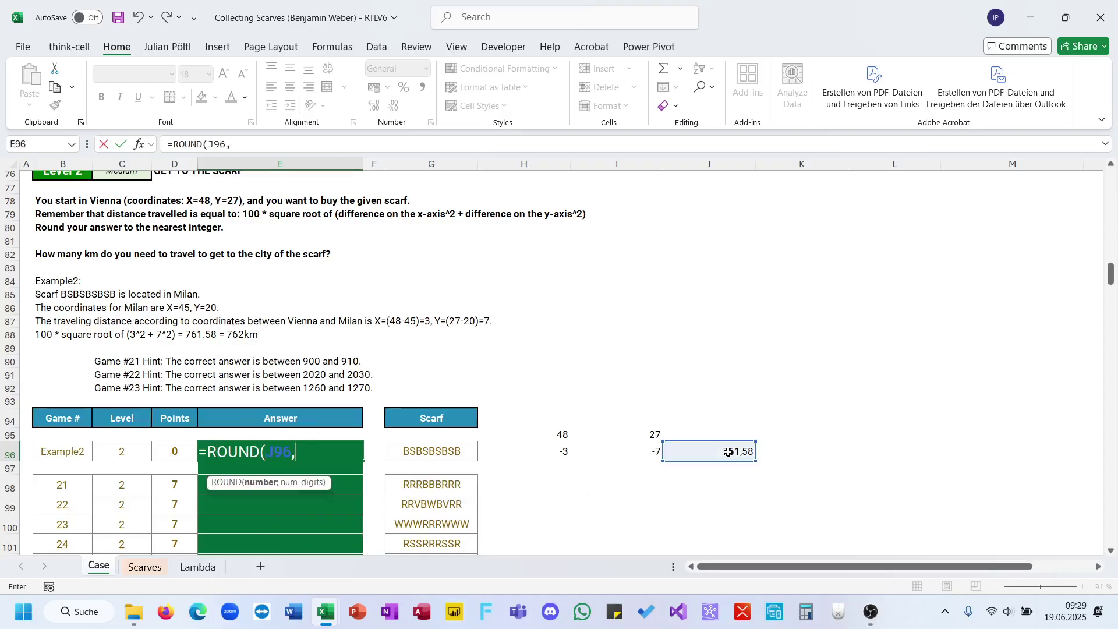
pyautogui.write('0)')
pyautogui.press('Return')
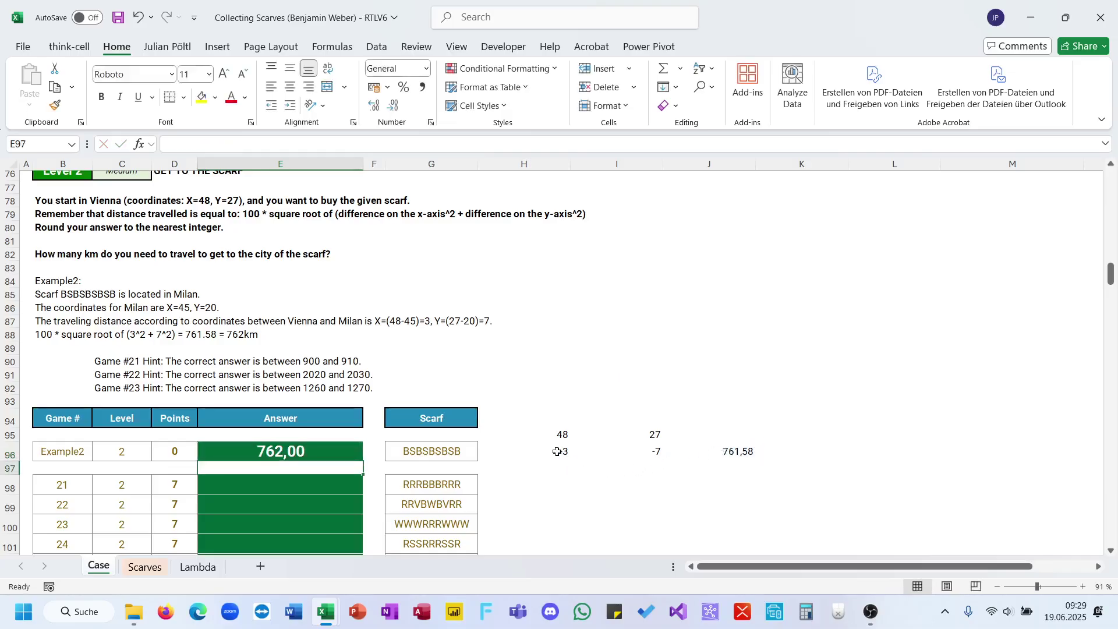
# Make the starting coordinate references absolute in the difference formulas, $H$95 in H96 and $I$95 in I96.
pyautogui.click(558, 452)
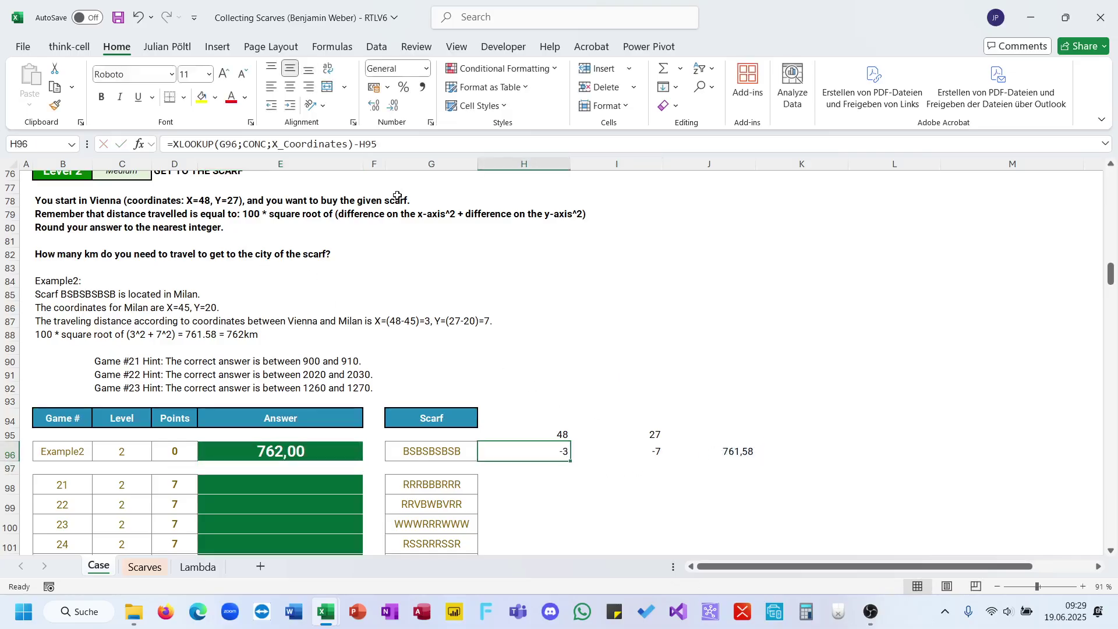
pyautogui.click(366, 144)
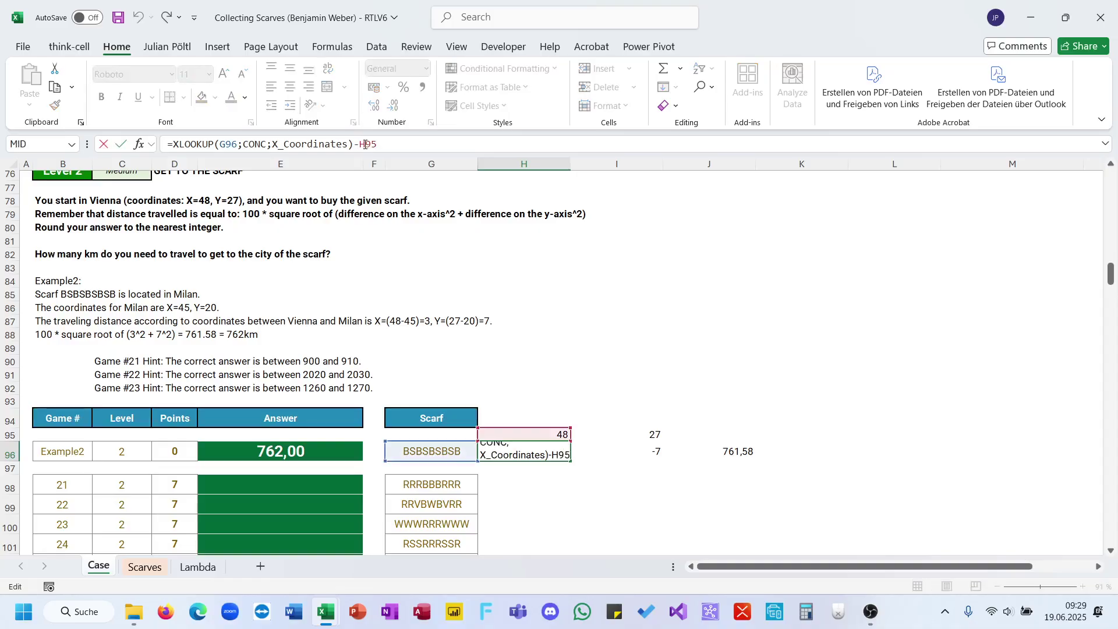
pyautogui.press('F4')
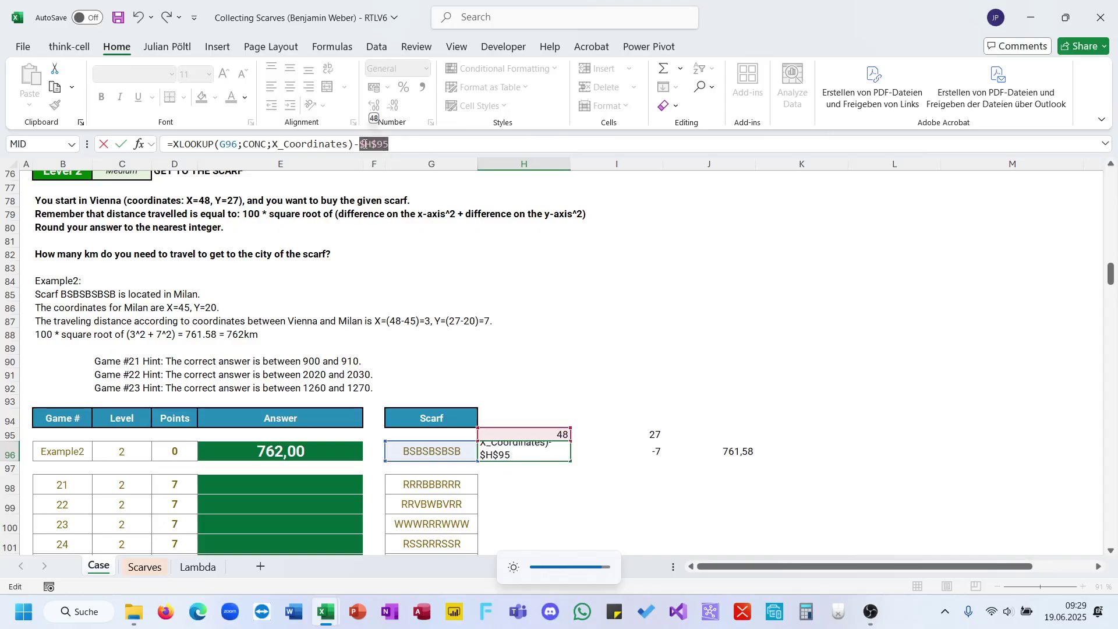
pyautogui.press('Tab')
pyautogui.click(365, 144)
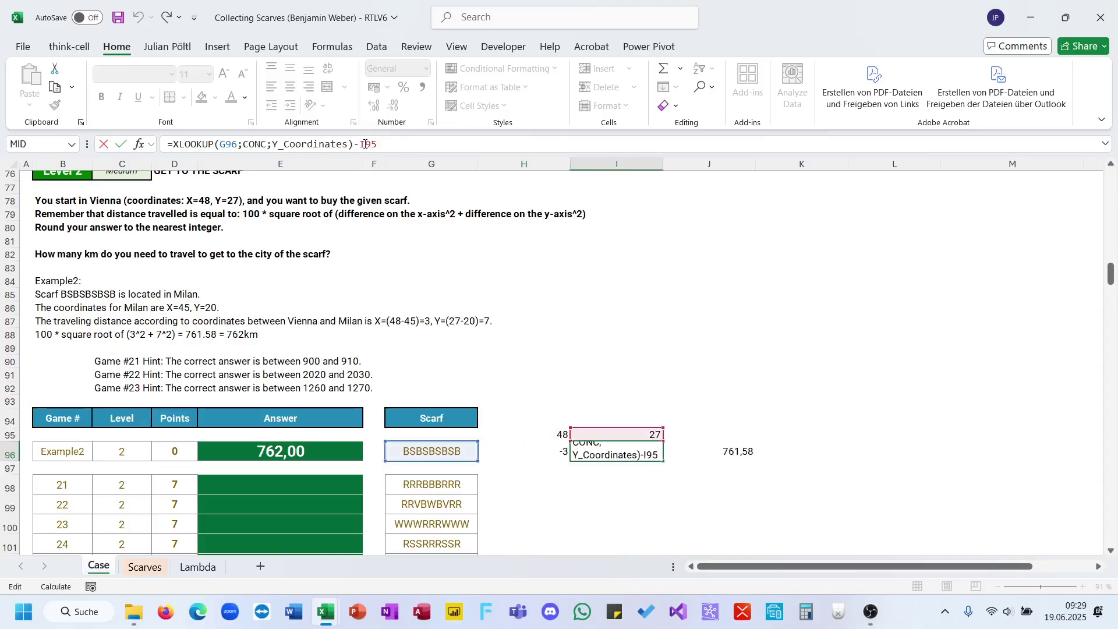
pyautogui.press('XF86MonBrightnessUp')
pyautogui.press('F4')
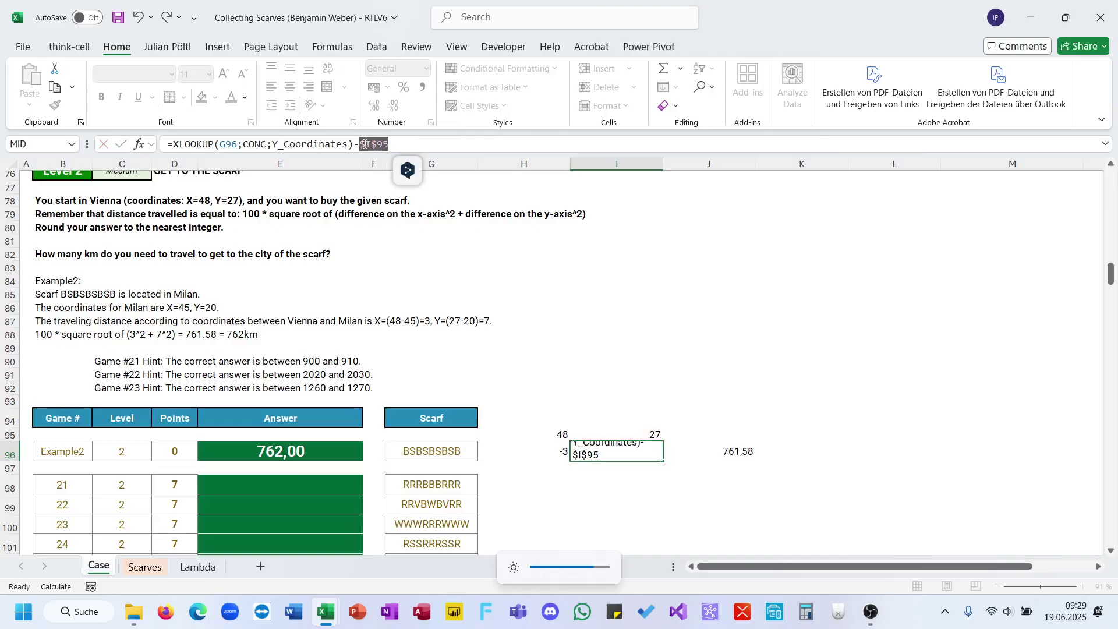
pyautogui.press('Return')
pyautogui.press('XF86MonBrightnessUp')
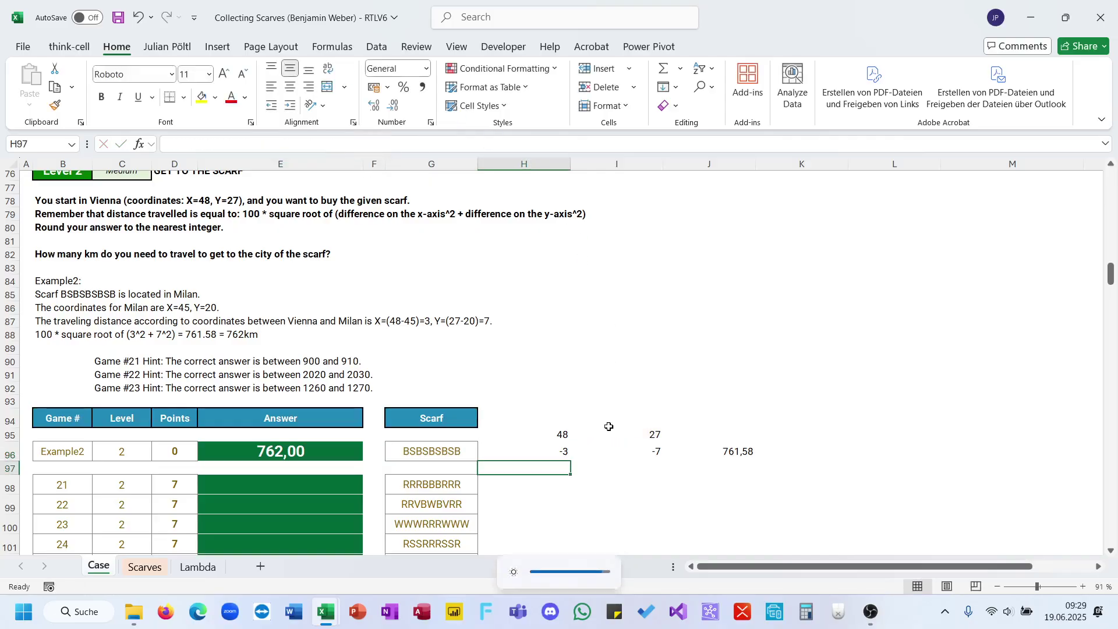
# Copy the formulas in H96:J96 to H98:J98 and fill them down for all Level 2 games.
pyautogui.moveTo(560, 450); pyautogui.dragTo(737, 452)
pyautogui.hotkey('ctrl', 'c')
pyautogui.click(517, 484)
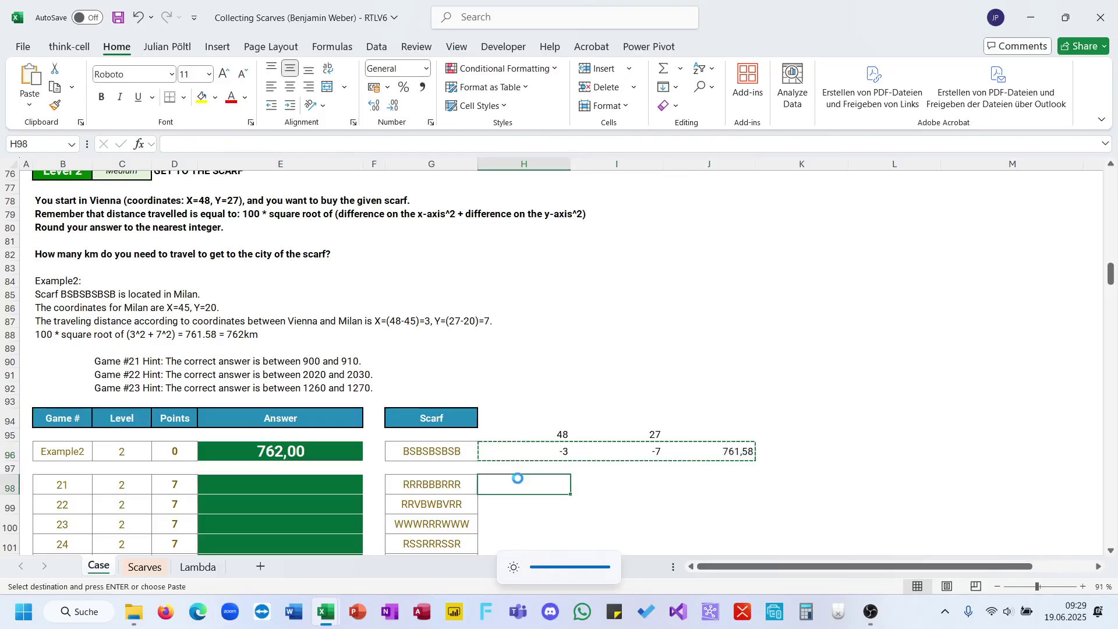
pyautogui.hotkey('ctrl', 'v')
pyautogui.doubleClick(757, 497)
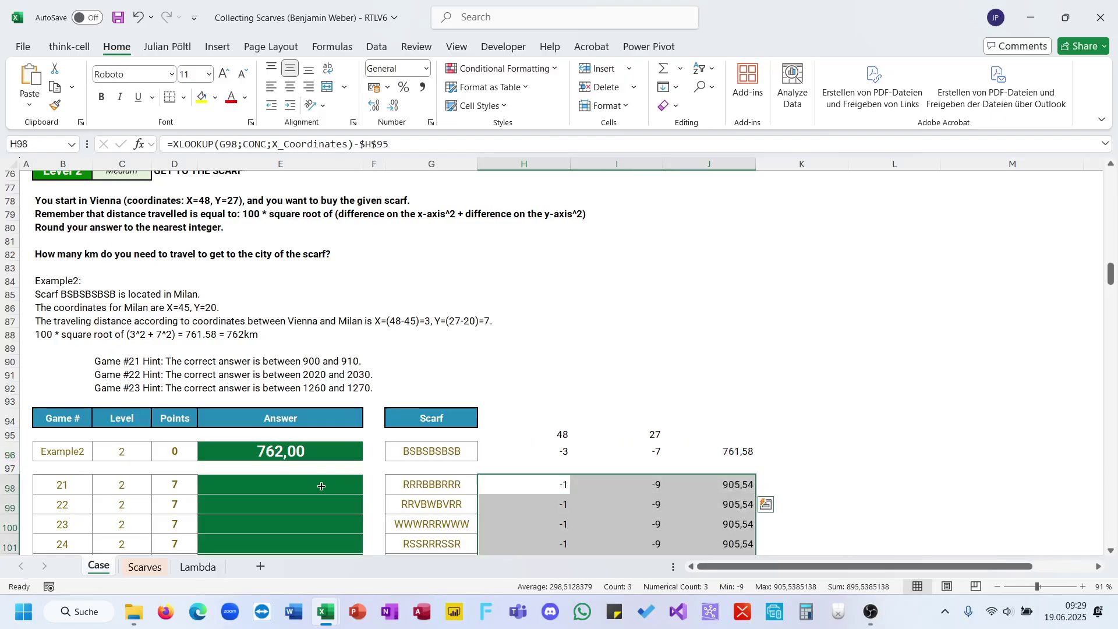
# Copy the rounded answer formula from E96 to E98 and fill it down the Level 2 Answer column.
pyautogui.click(291, 451)
pyautogui.hotkey('ctrl', 'c')
pyautogui.click(320, 486)
pyautogui.hotkey('ctrl', 'v')
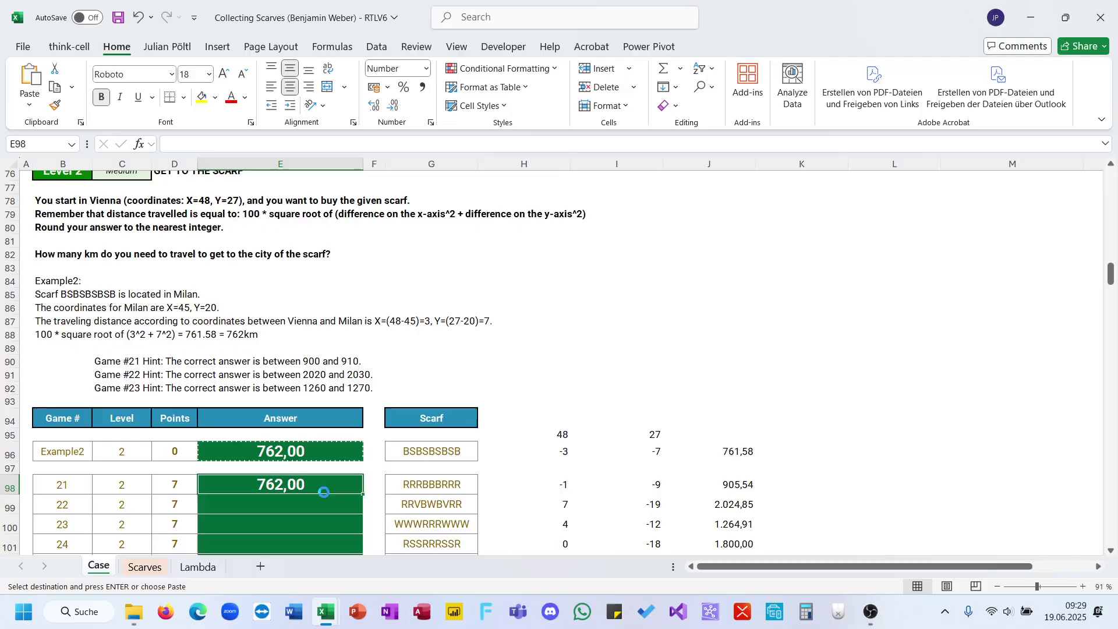
pyautogui.doubleClick(358, 493)
# With J143 beside the Level 3 table headers selected, run the level setup macro for level 3.
pyautogui.scroll(-2, 360, 493)
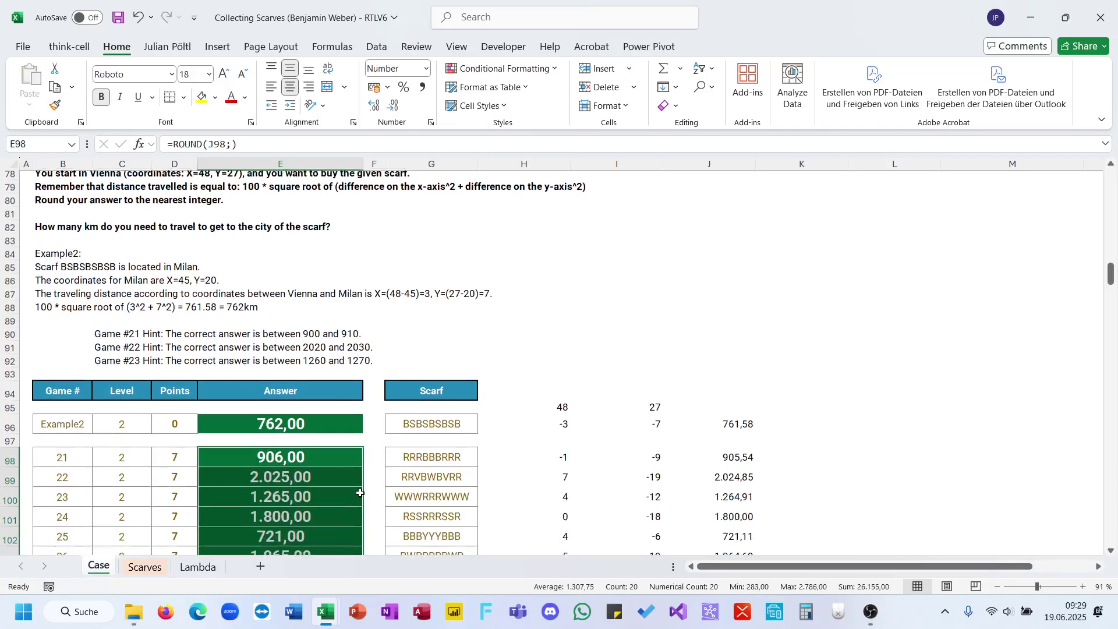
pyautogui.scroll(-15, 361, 493)
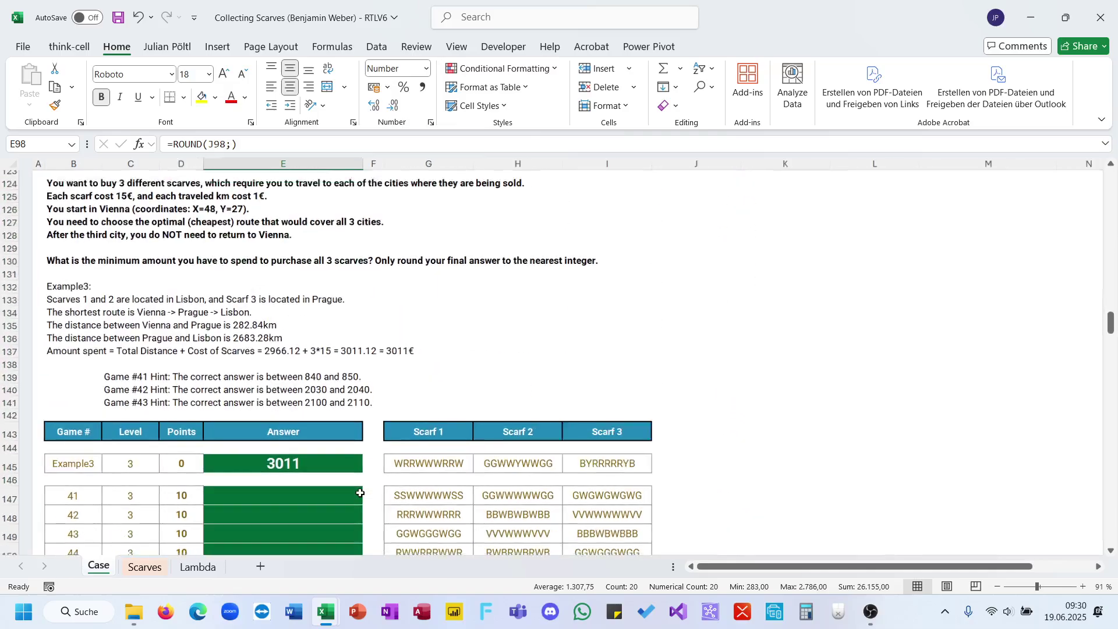
pyautogui.keyDown('ctrl'); pyautogui.scroll(-3, 361, 493); pyautogui.keyUp('ctrl')
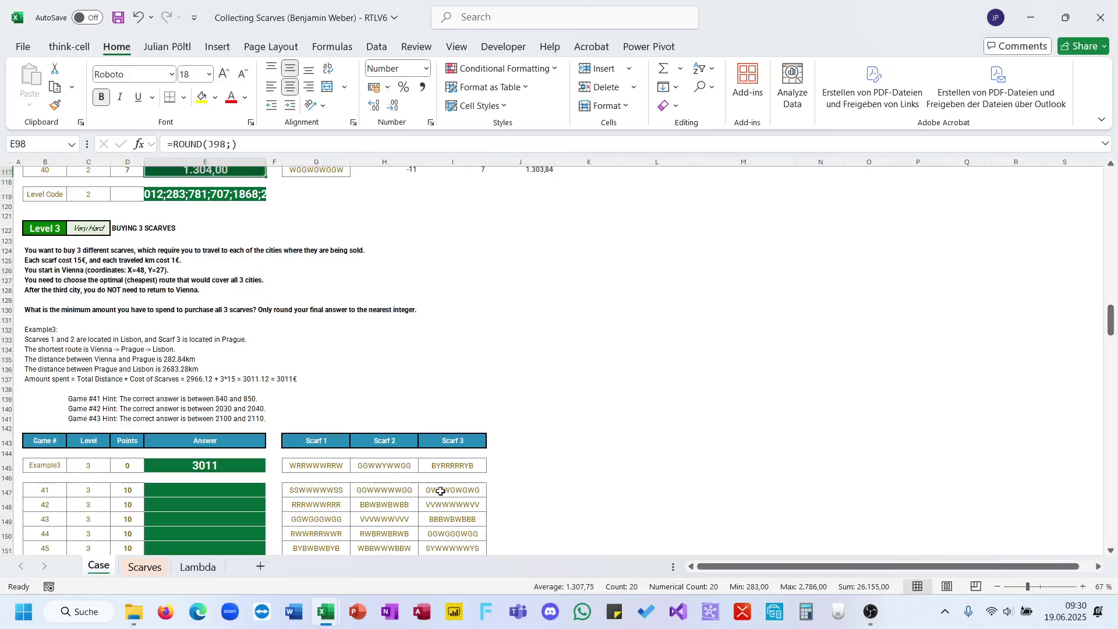
pyautogui.click(509, 447)
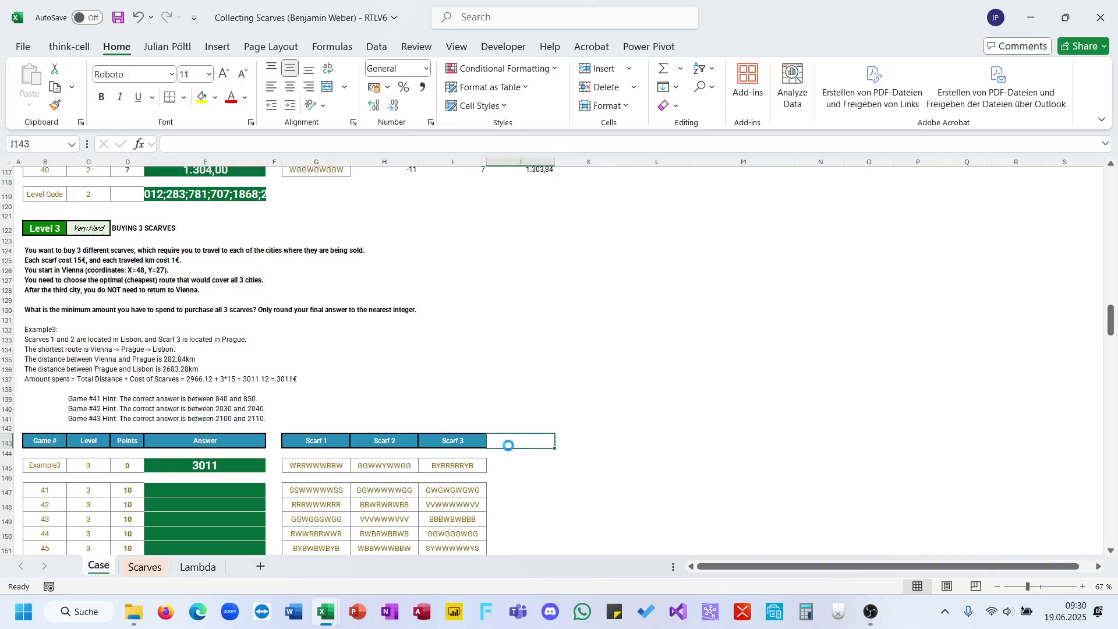
pyautogui.write('3')
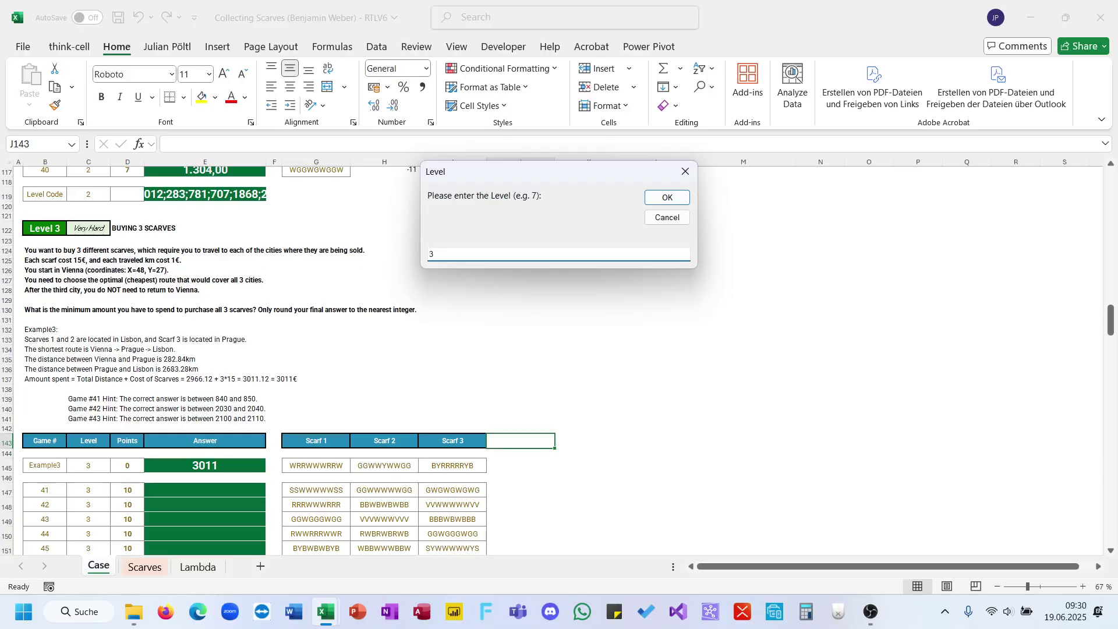
pyautogui.press('Return')
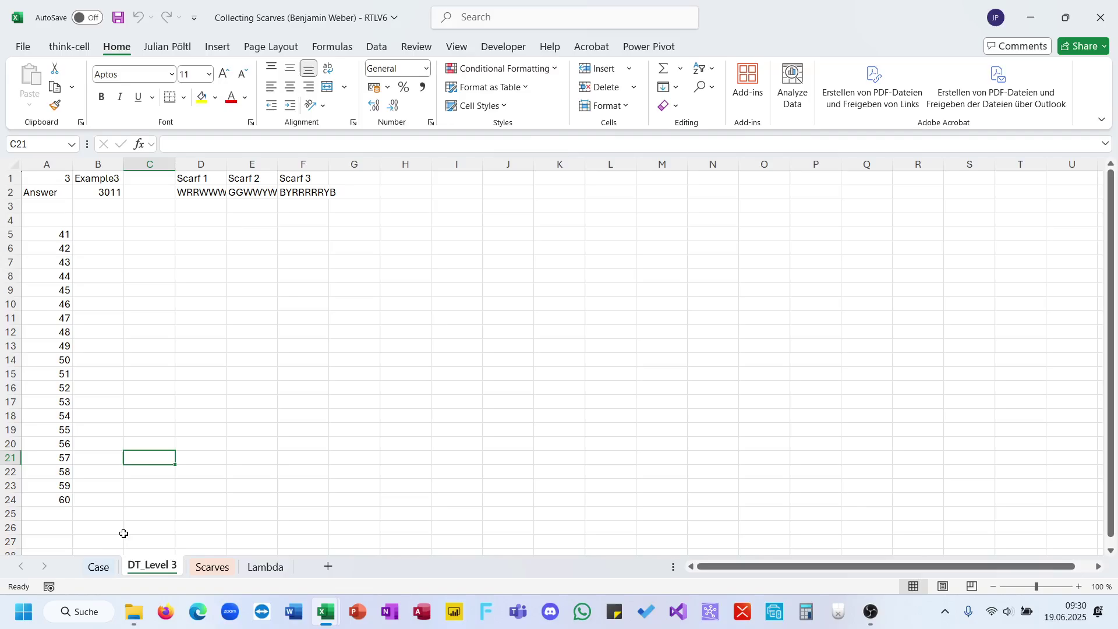
# Capture the Level 3 task description and hints on the Case sheet with the Snipping Tool.
pyautogui.click(99, 567)
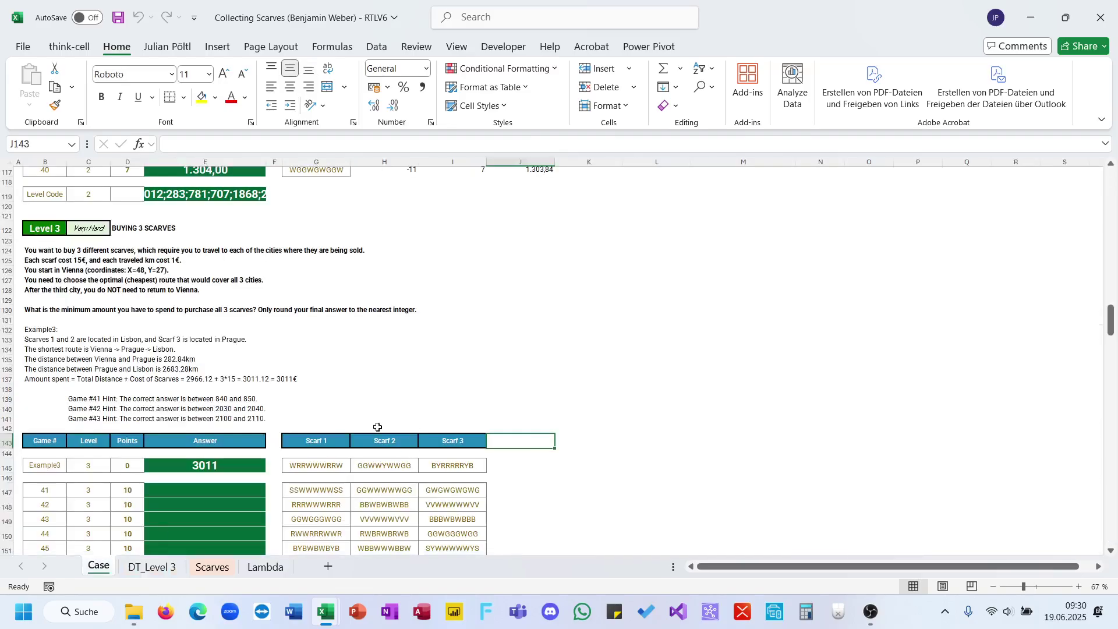
pyautogui.click(9, 627)
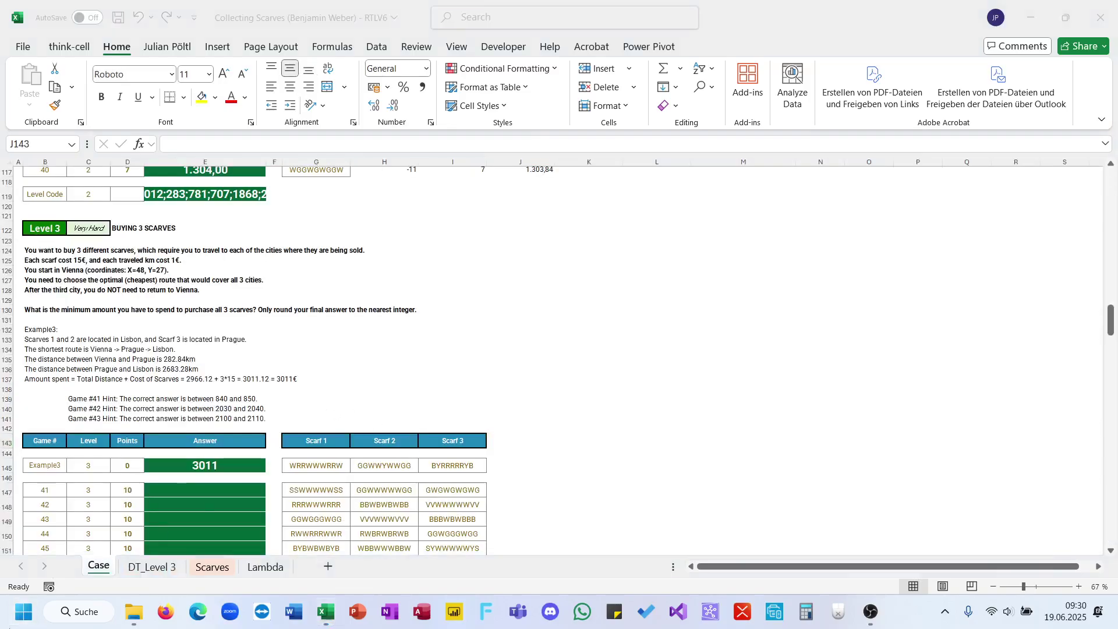
pyautogui.click(24, 617)
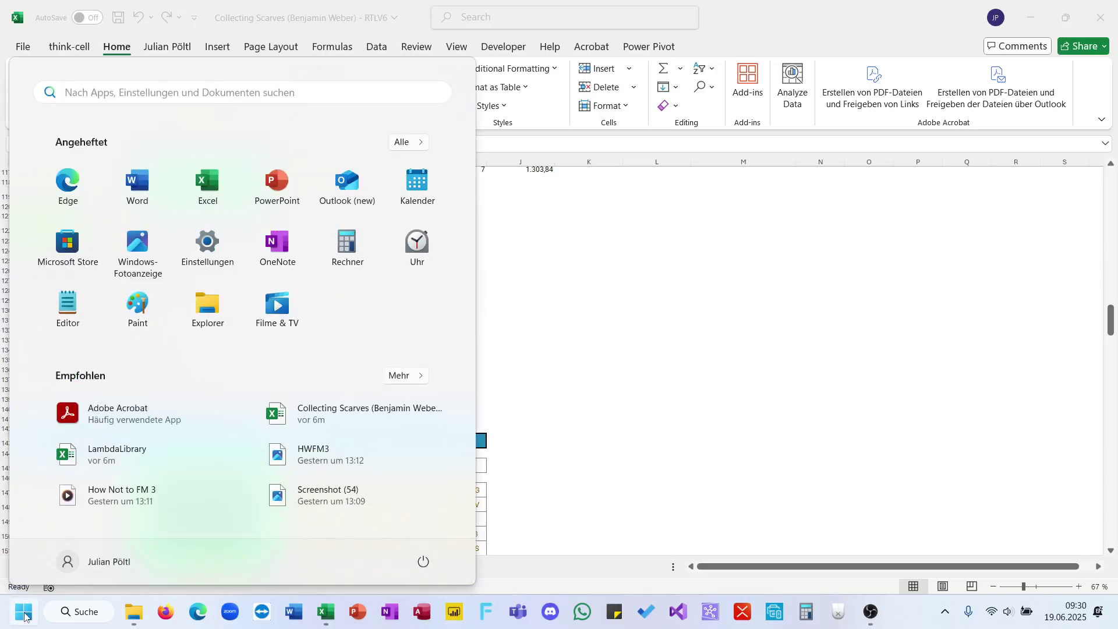
pyautogui.write('sn')
pyautogui.press('Return')
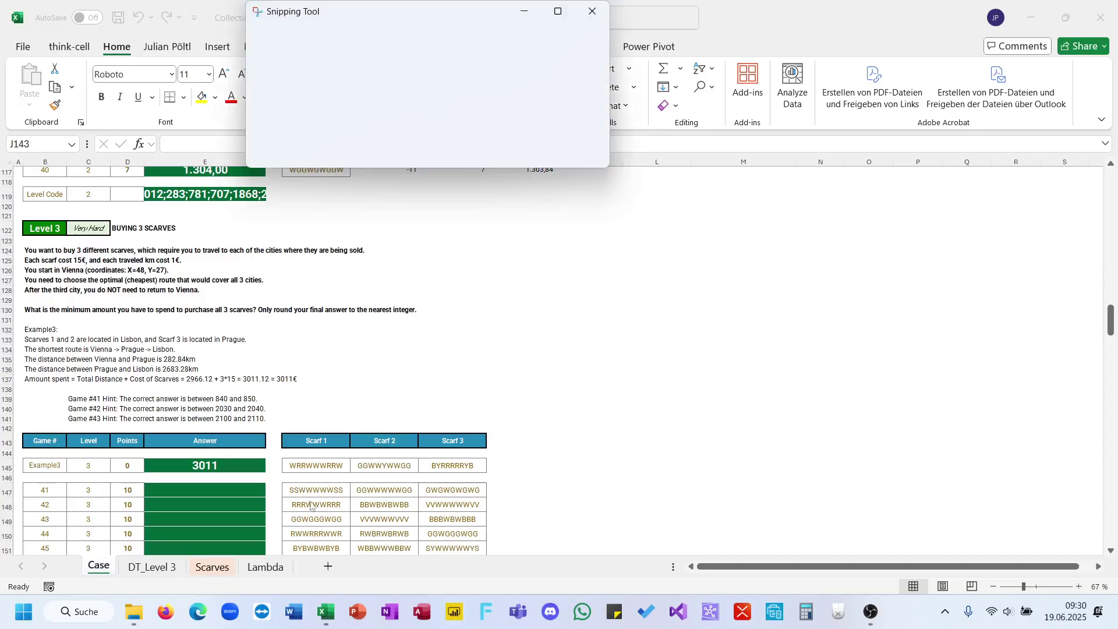
pyautogui.click(301, 45)
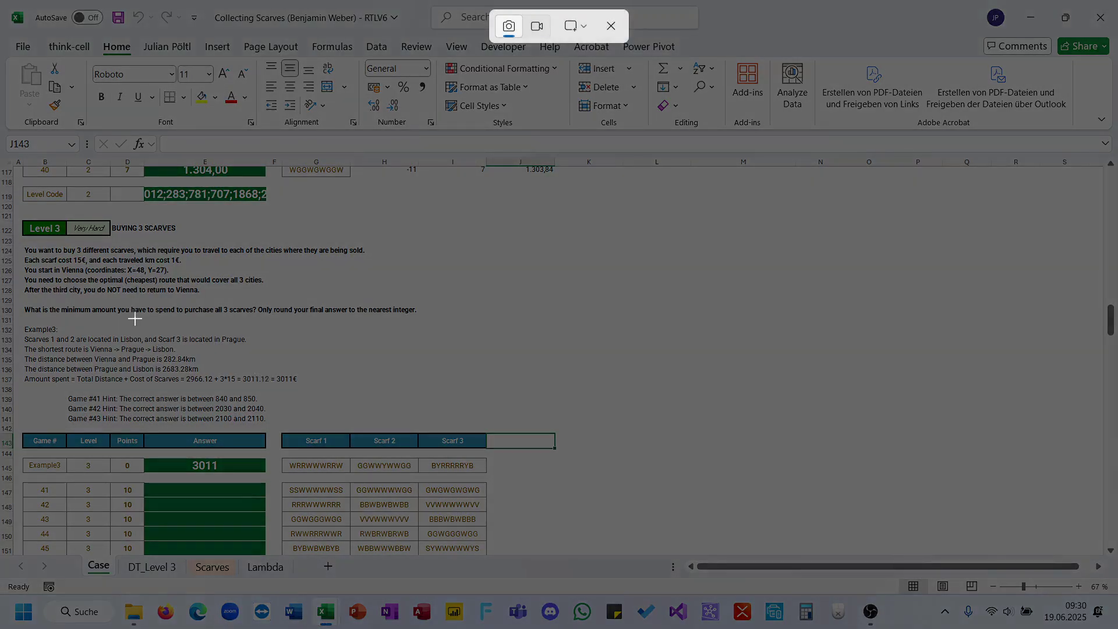
pyautogui.moveTo(19, 239); pyautogui.dragTo(497, 424)
# Paste the captured task description as a picture at N3 on the DT_Level 3 sheet.
pyautogui.click(152, 566)
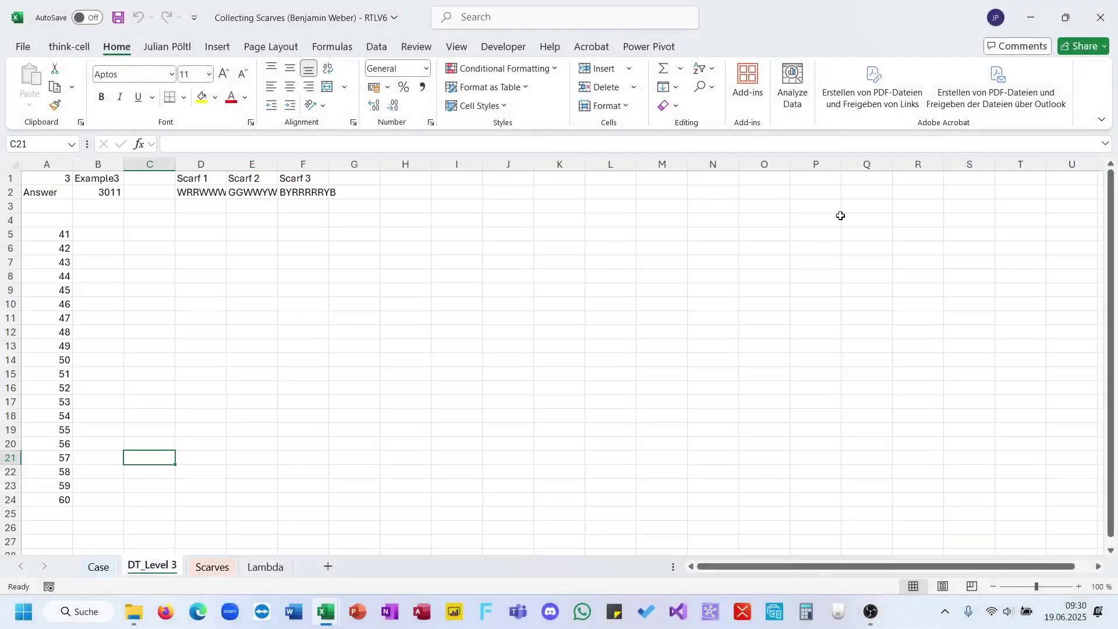
pyautogui.click(715, 207)
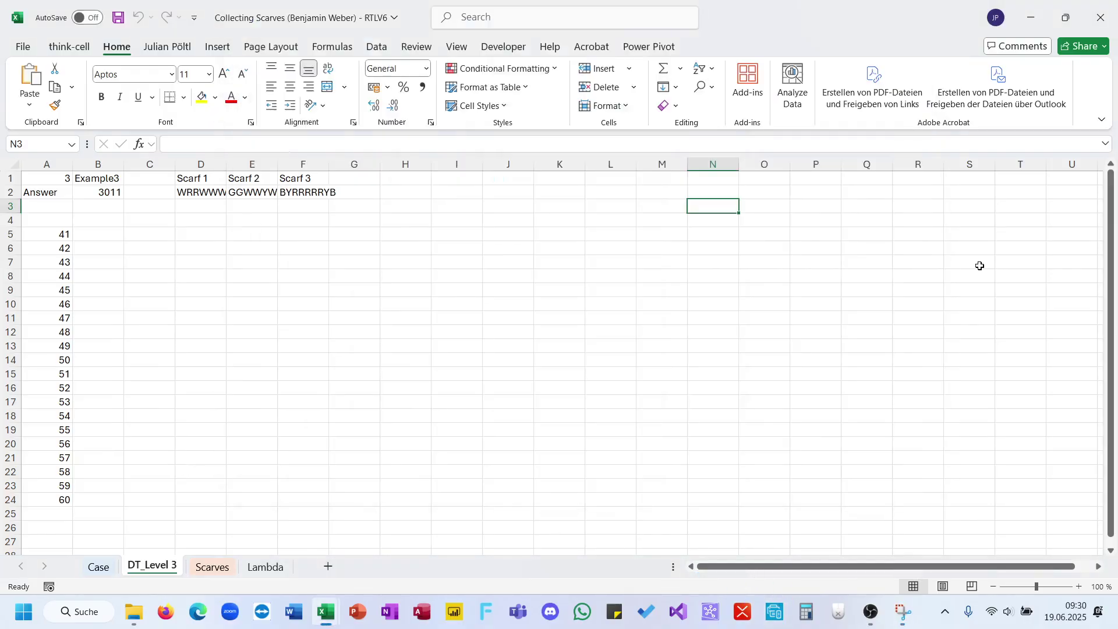
pyautogui.hotkey('ctrl', 'v')
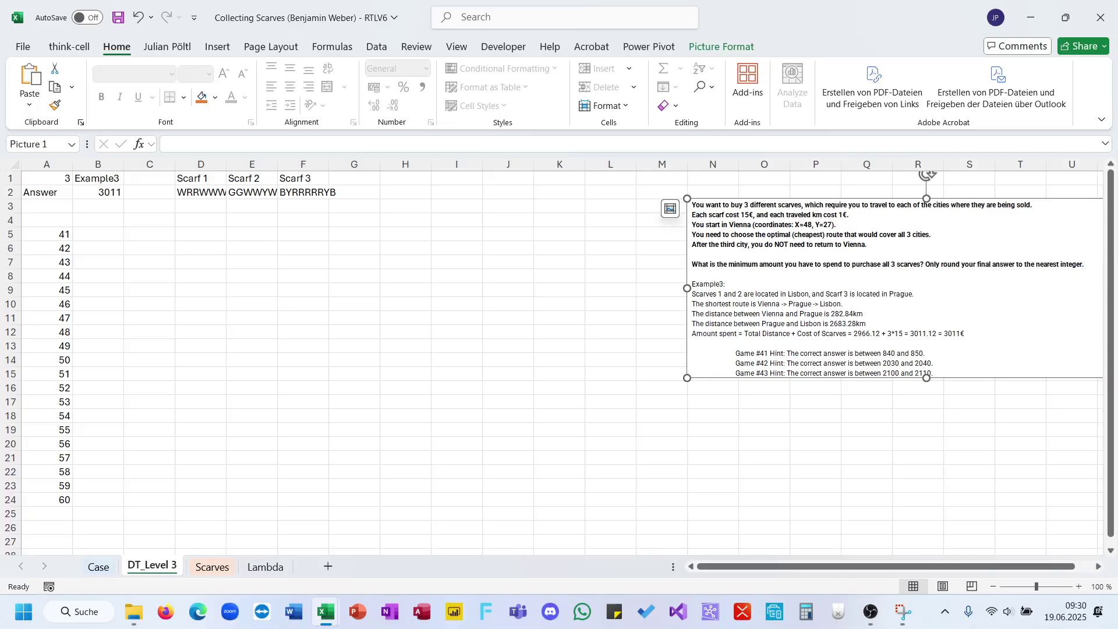
pyautogui.click(581, 407)
# In D4, look up the cities of the three scarves with =XLOOKUP(D2#;CONC;City).
pyautogui.click(205, 220)
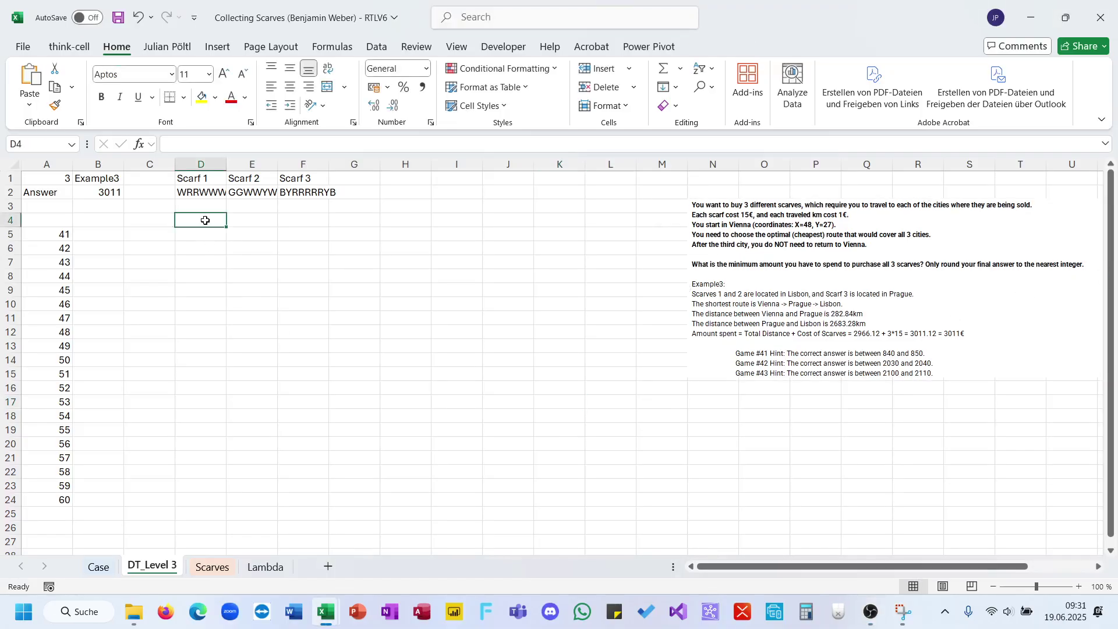
pyautogui.write('=xl')
pyautogui.press('Tab')
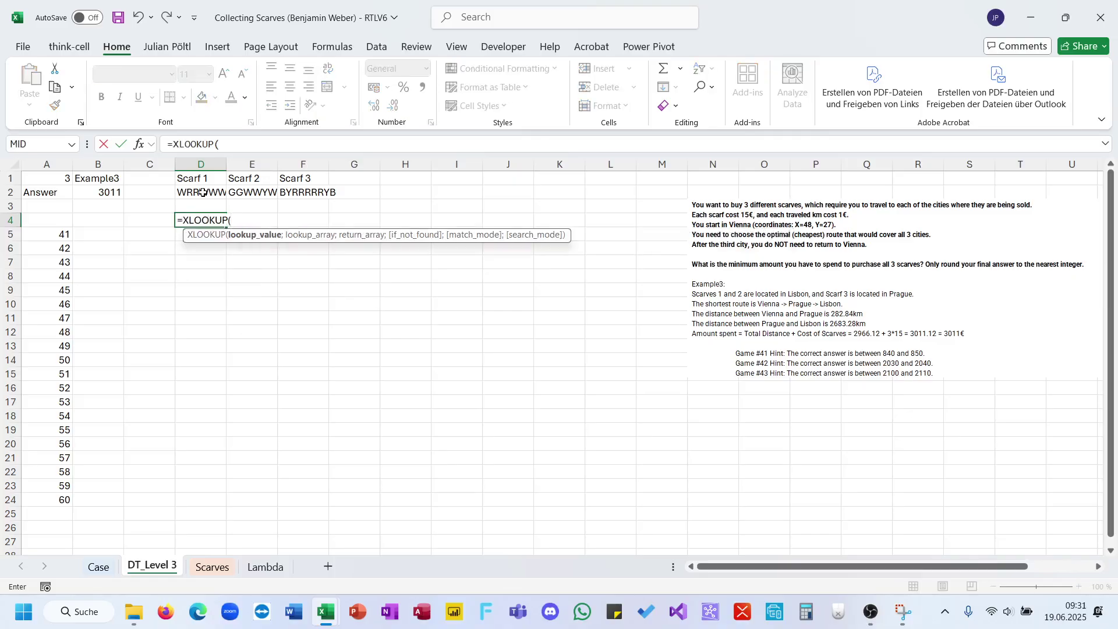
pyautogui.moveTo(203, 192); pyautogui.dragTo(313, 191)
pyautogui.write(';c')
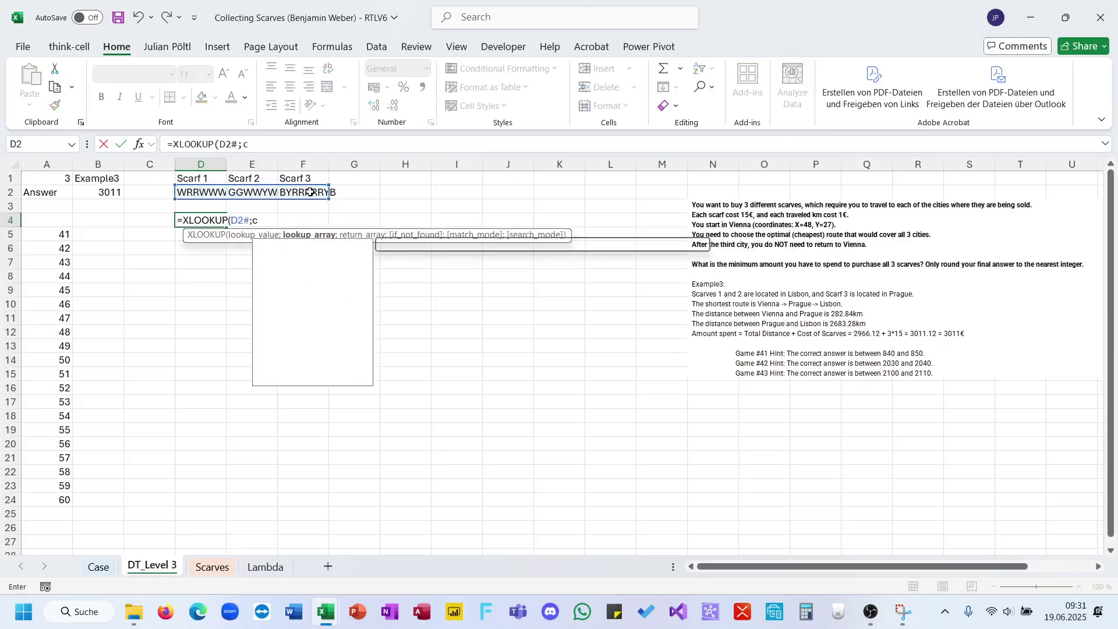
pyautogui.write('on')
pyautogui.press('Tab')
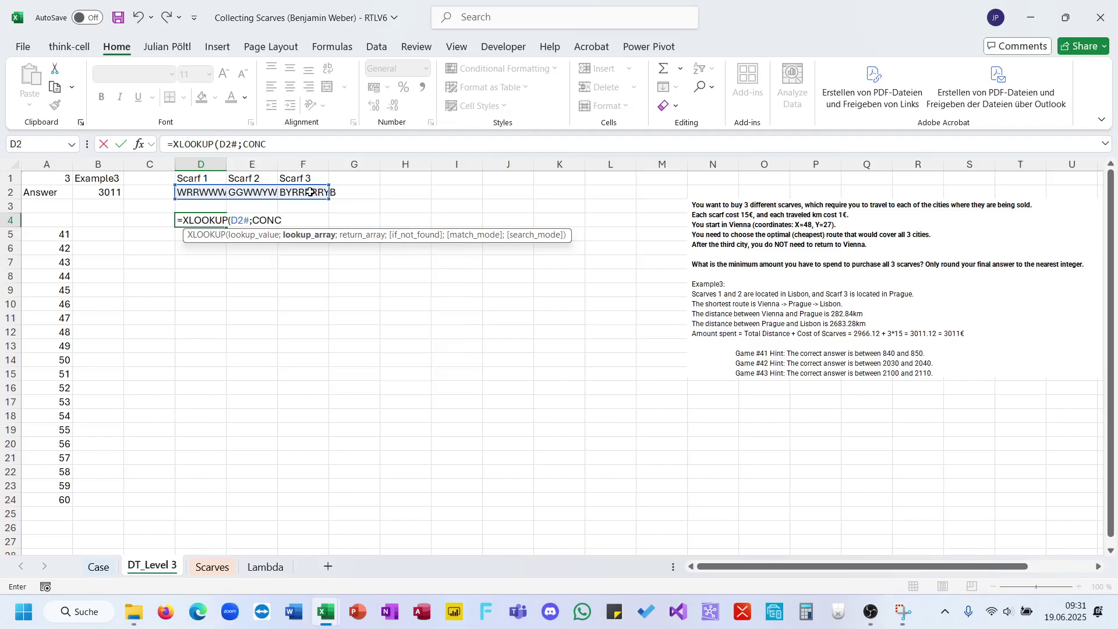
pyautogui.write(';City')
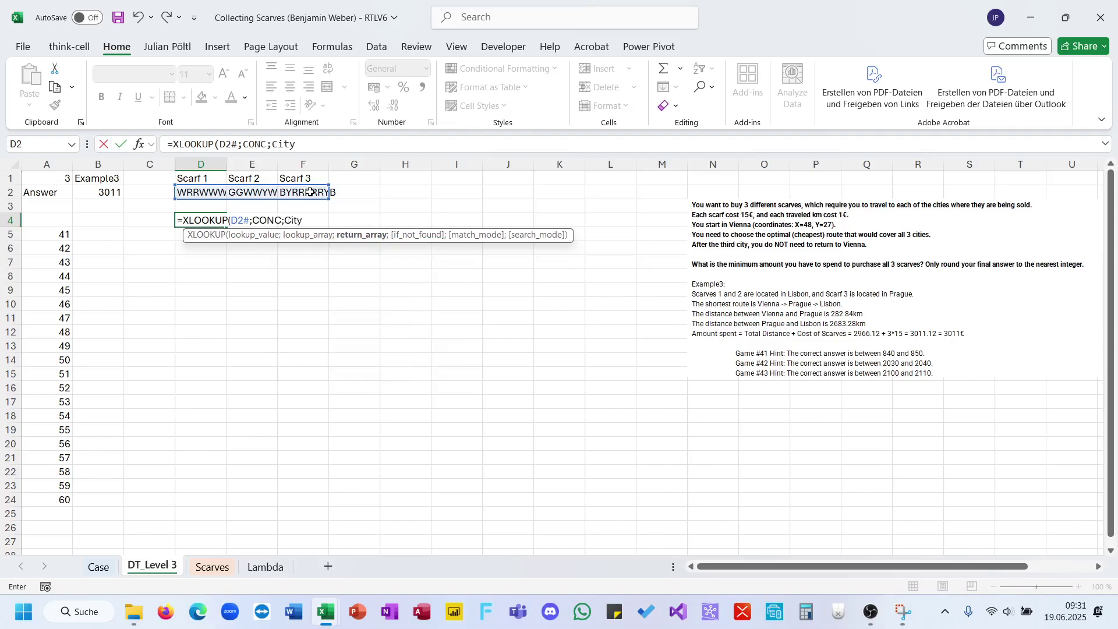
pyautogui.write(')')
pyautogui.hotkey('ctrl', 'Return')
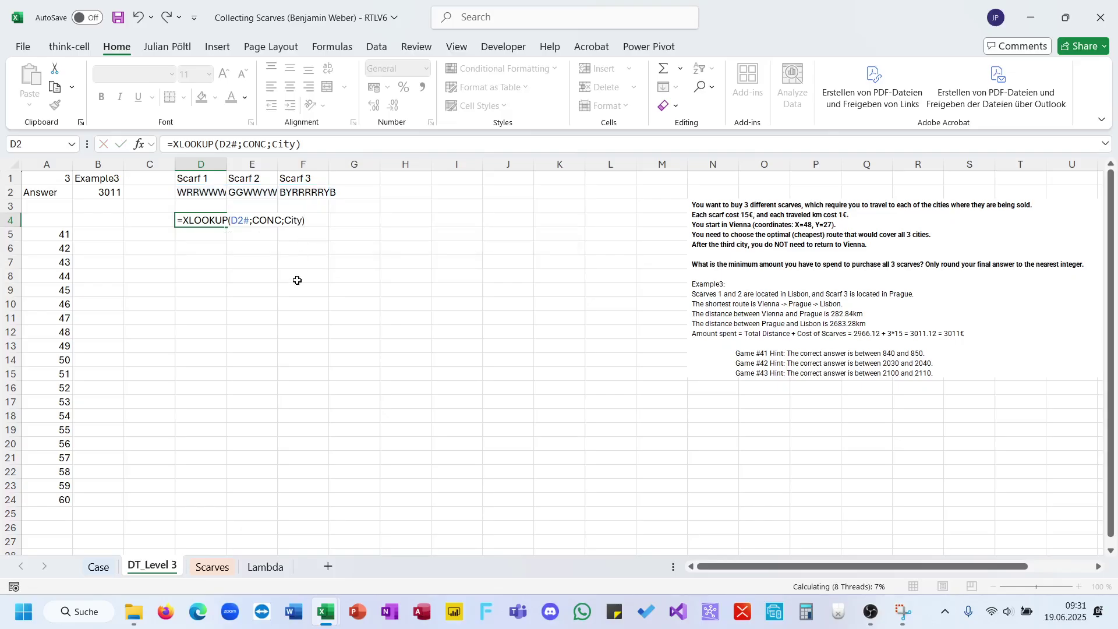
pyautogui.click(231, 237)
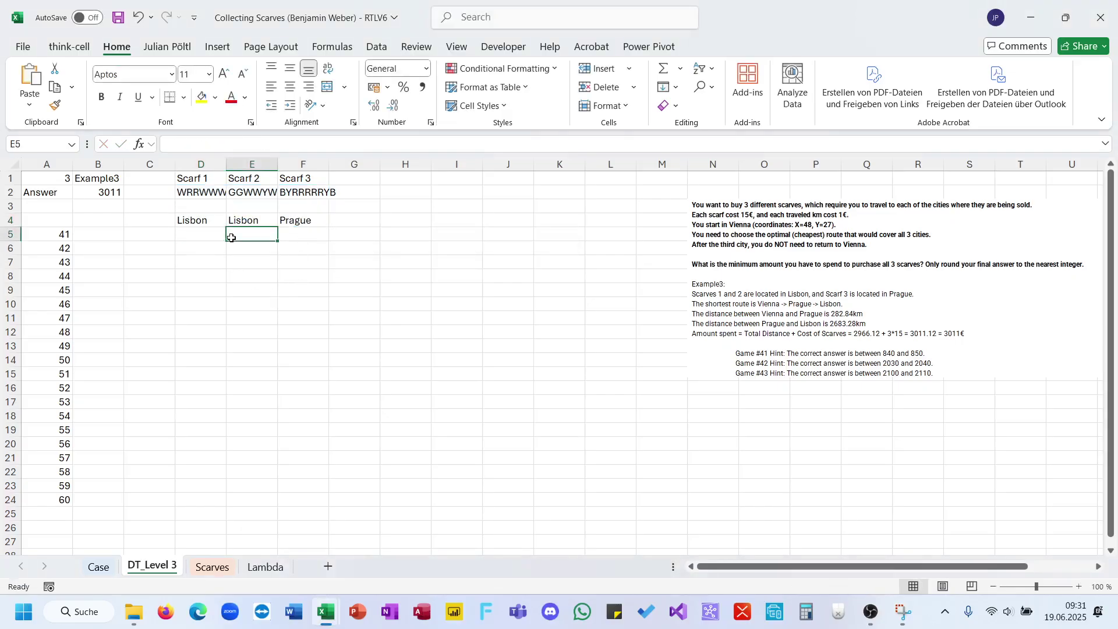
# Enter Vienna as the starting city in F6.
pyautogui.click(309, 252)
pyautogui.write('Vienna')
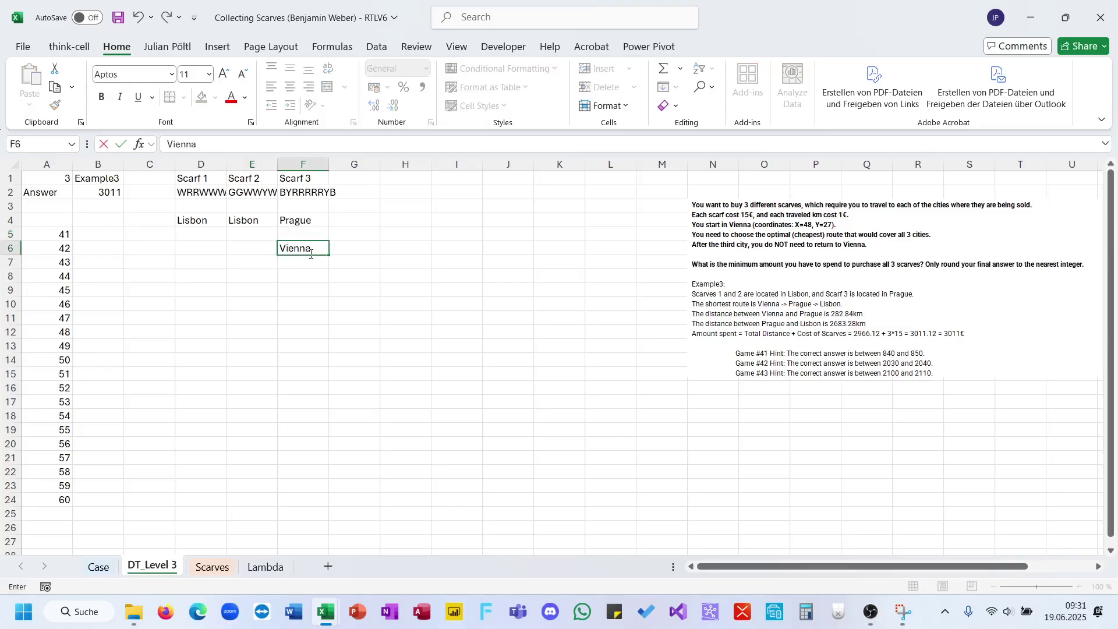
pyautogui.hotkey('ctrl', 'Return')
# In G6, generate all visiting orders of the three cities with =L_Permutations_Array(3;3).
pyautogui.click(352, 248)
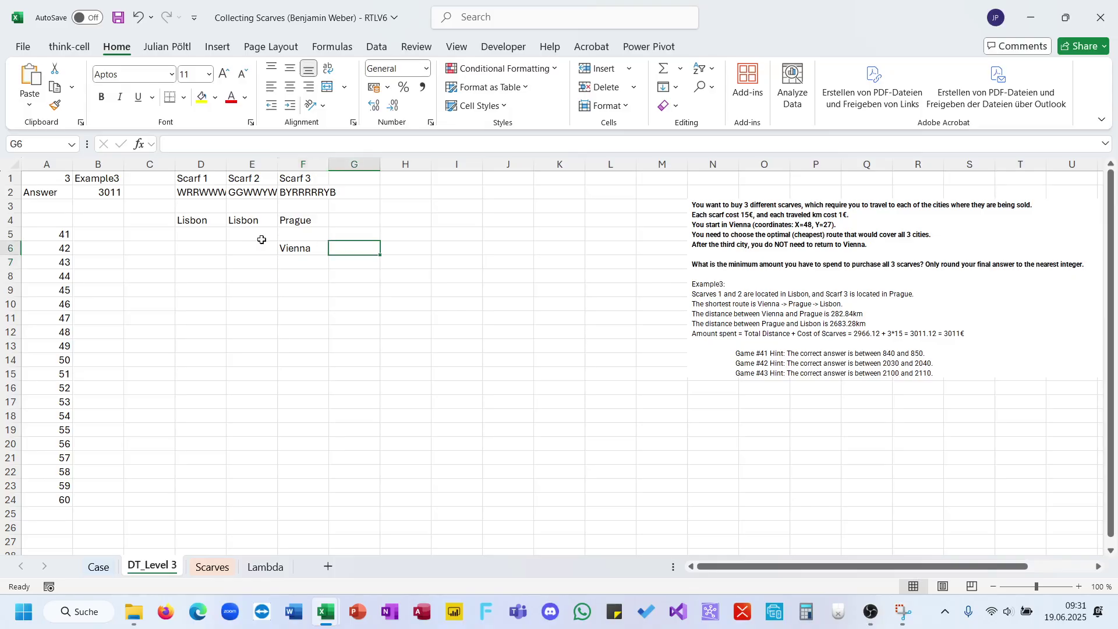
pyautogui.moveTo(208, 225); pyautogui.dragTo(300, 220)
pyautogui.click(362, 254)
pyautogui.write('=')
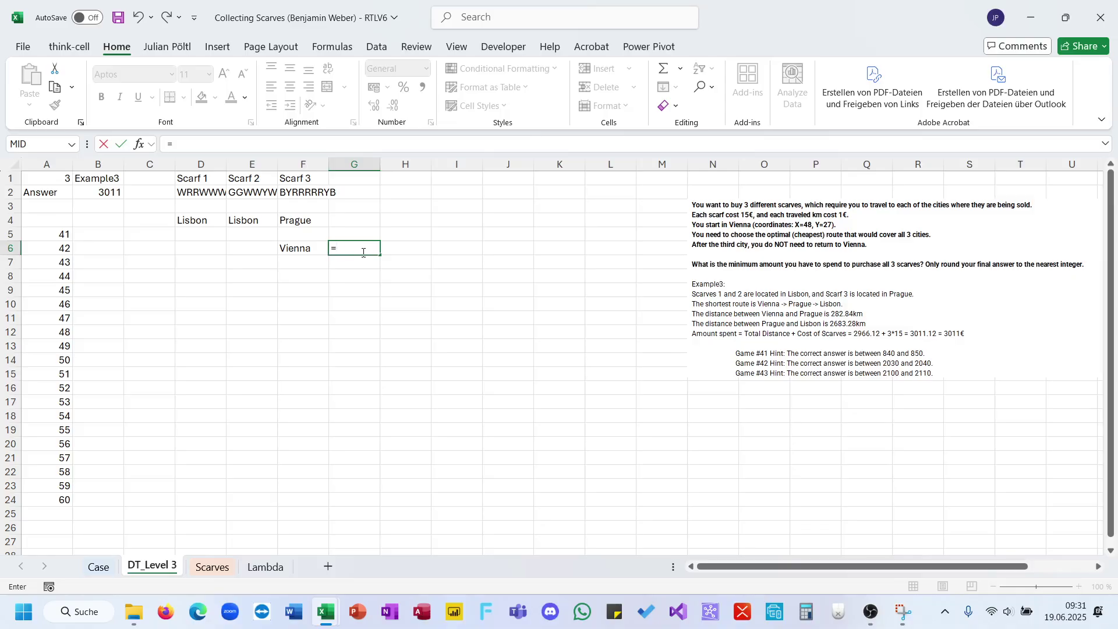
pyautogui.write('perm')
pyautogui.press('Down')
pyautogui.press('Down')
pyautogui.press('Down')
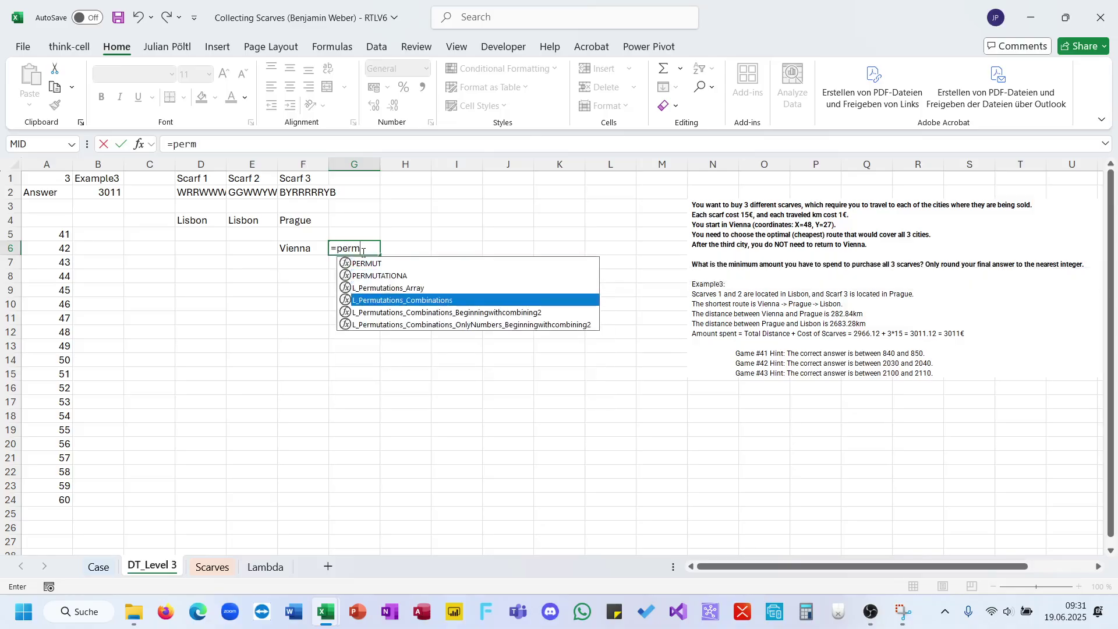
pyautogui.press('Up')
pyautogui.press('Tab')
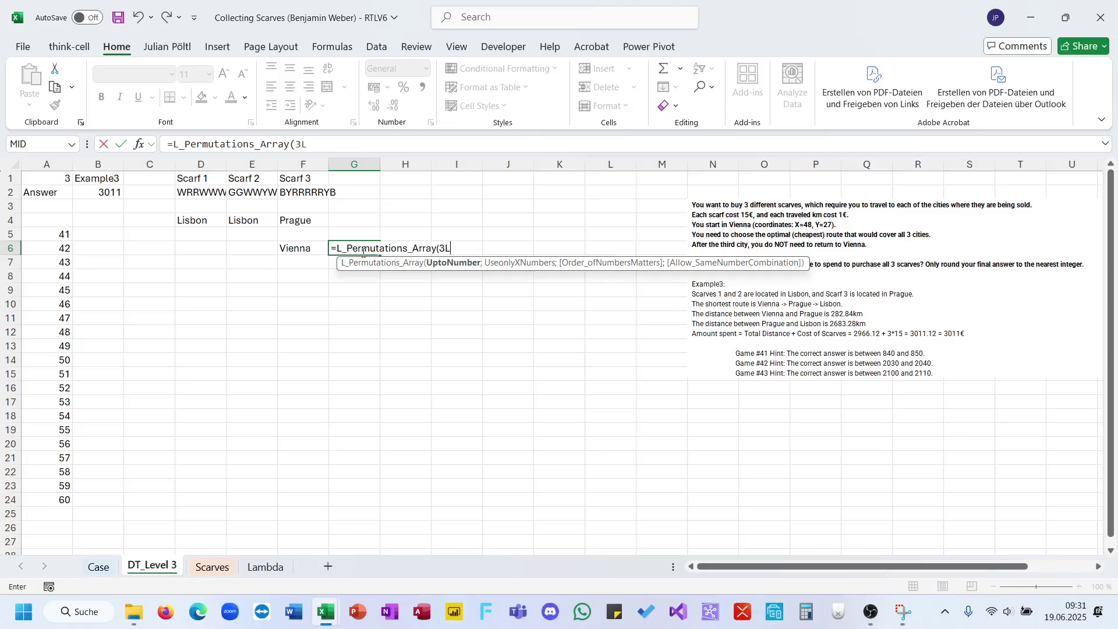
pyautogui.write('3L')
pyautogui.press('BackSpace')
pyautogui.write(';3)')
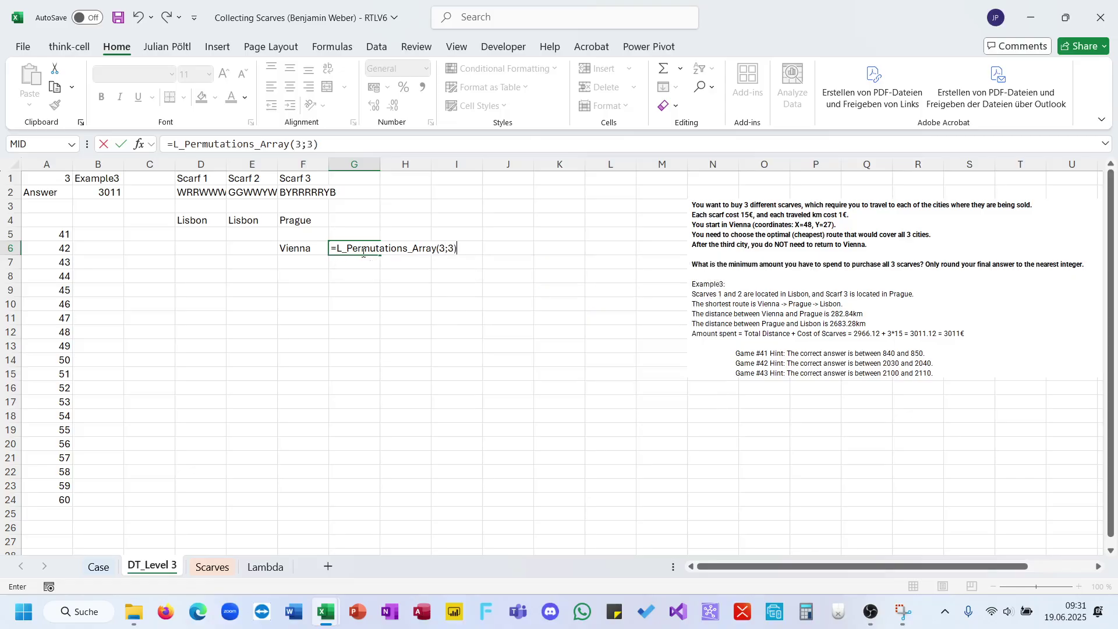
pyautogui.press('Return')
pyautogui.click(364, 252)
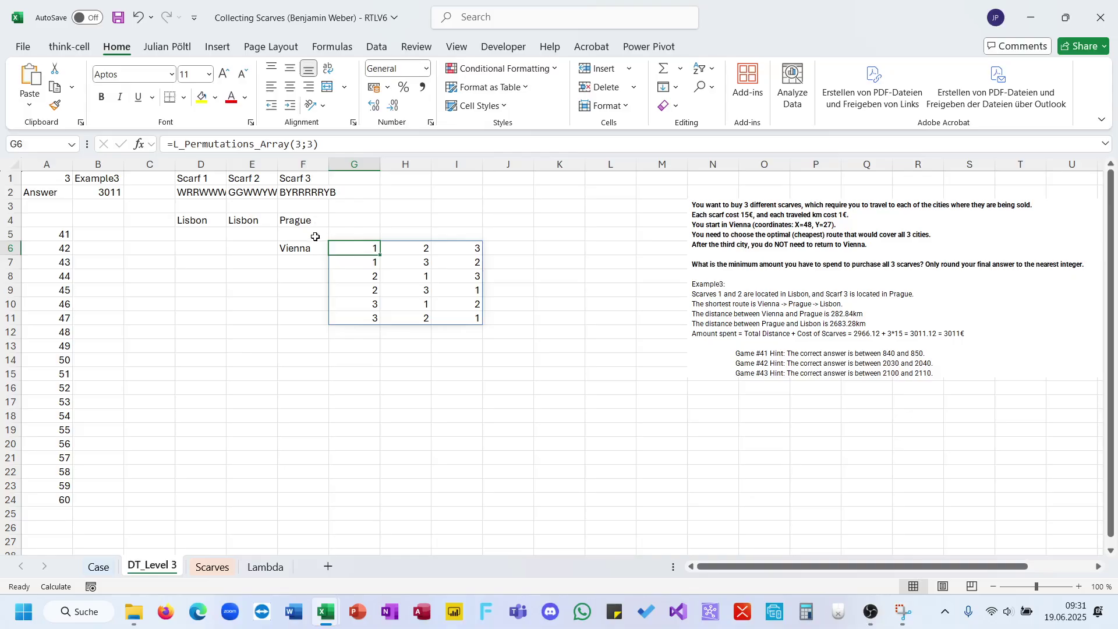
# Wrap the permutation formula in G6 in INDEX to return city names: =INDEX(D4#;L_Permutations_Array(3;3)).
pyautogui.click(171, 143)
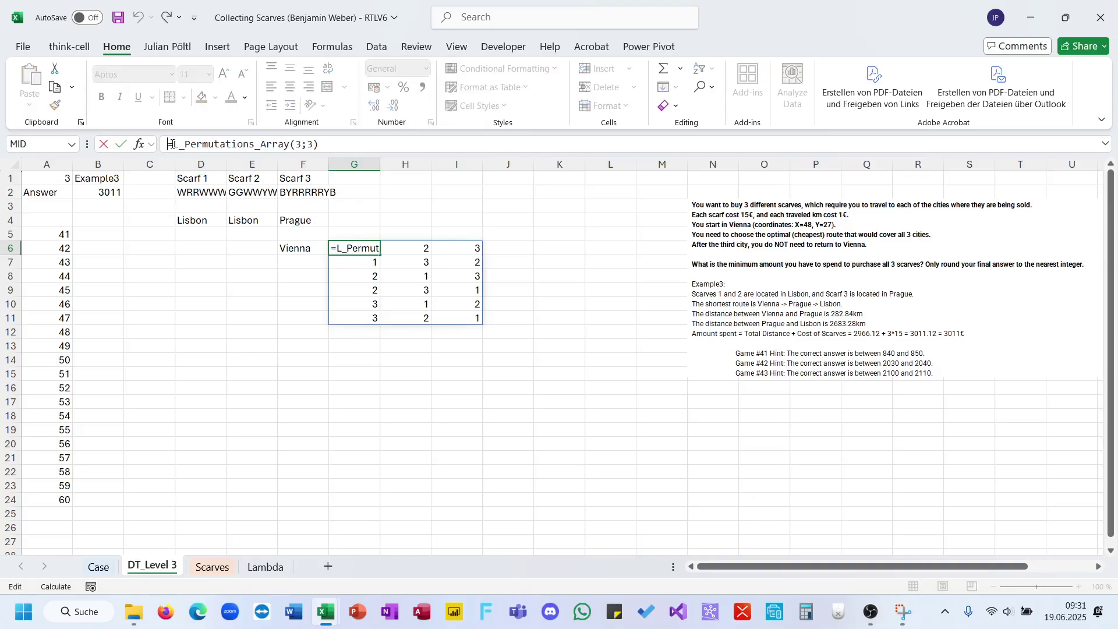
pyautogui.write('INDEX(')
pyautogui.press('End')
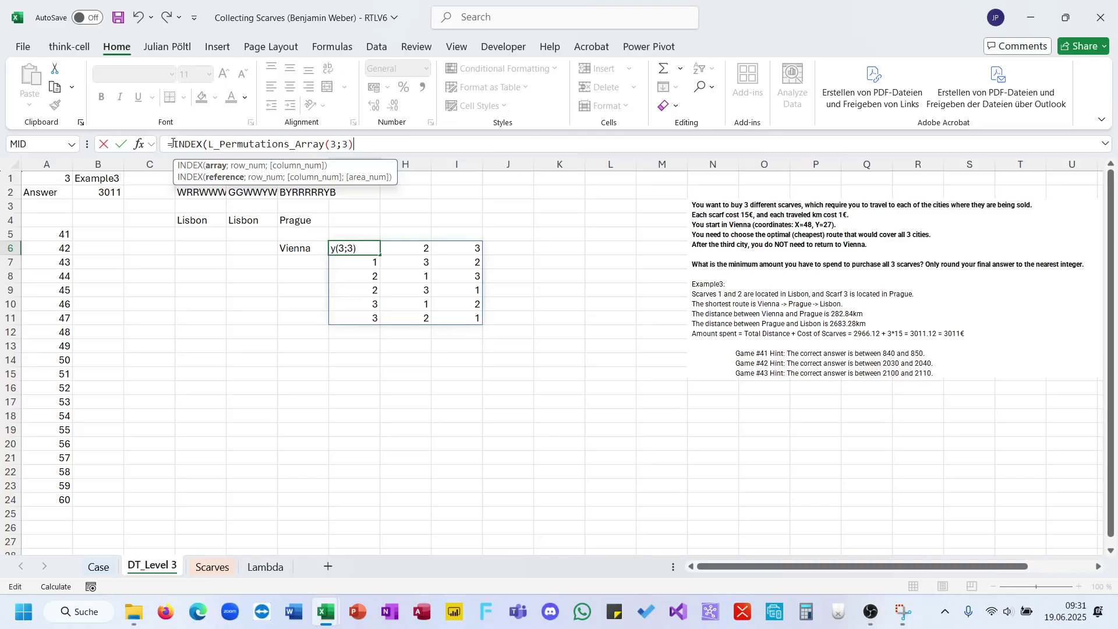
pyautogui.write(';')
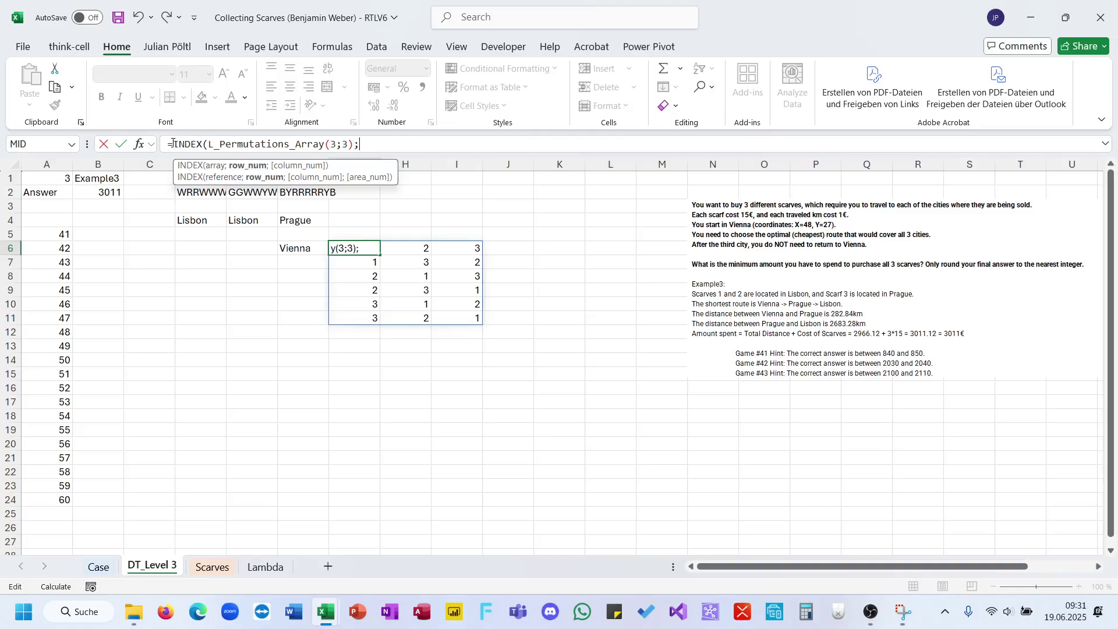
pyautogui.click(206, 143)
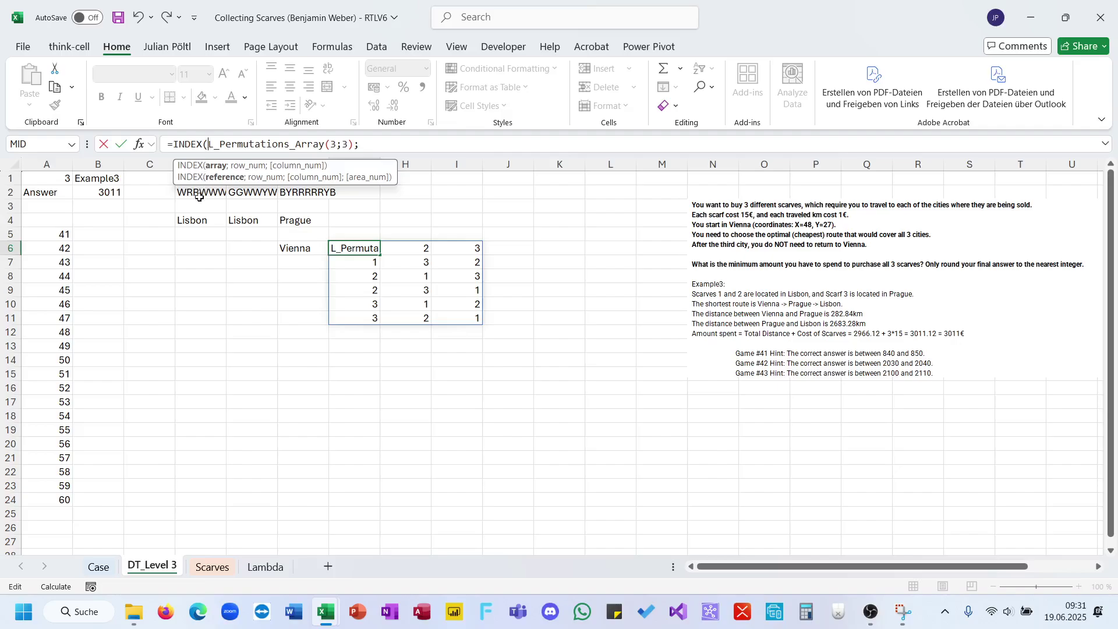
pyautogui.moveTo(193, 221); pyautogui.dragTo(308, 221)
pyautogui.press('XF86MonBrightnessUp')
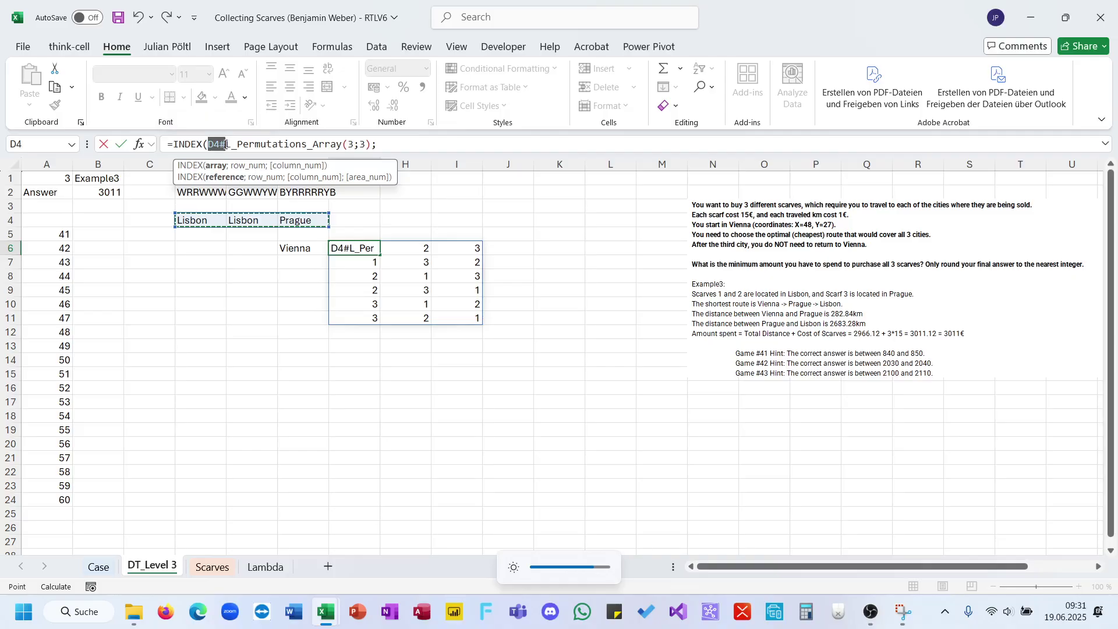
pyautogui.click(225, 144)
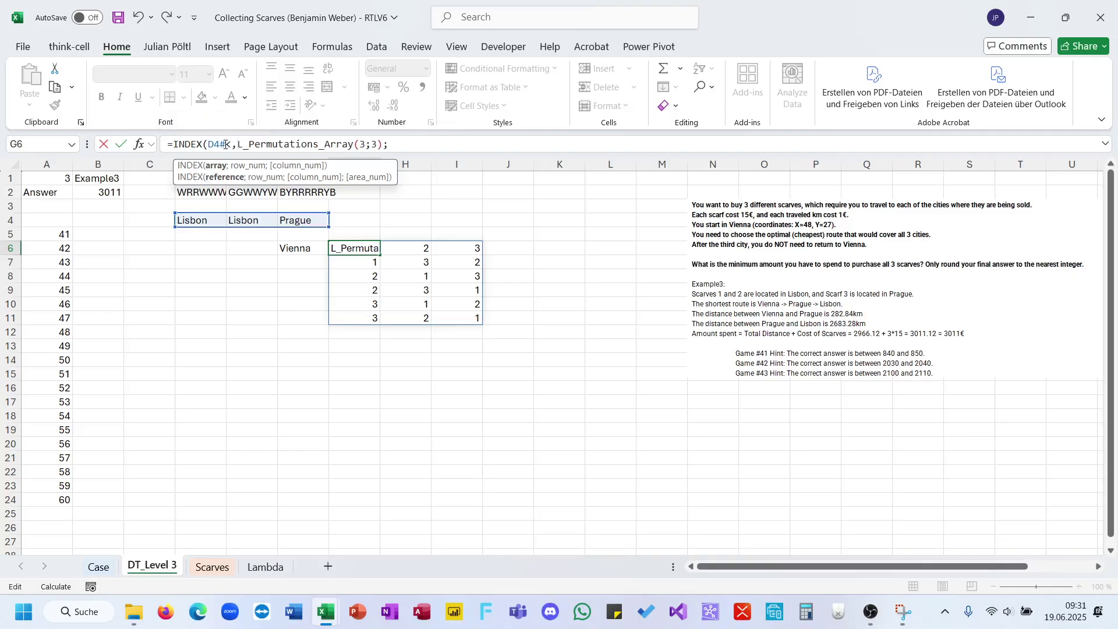
pyautogui.write(';')
pyautogui.click(222, 145)
pyautogui.press('XF86MonBrightnessUp')
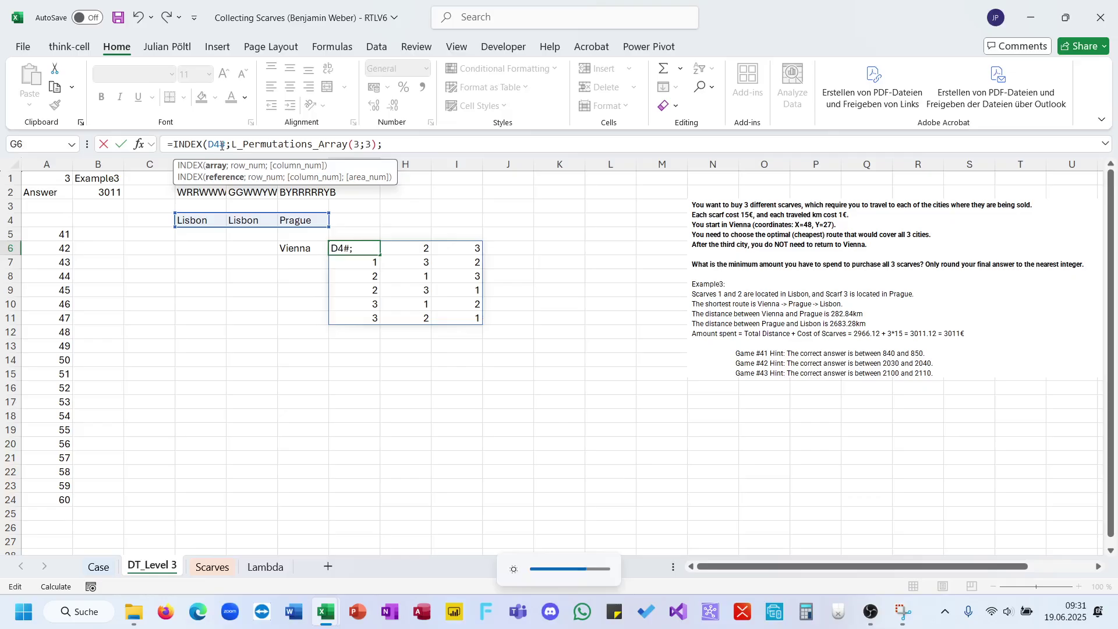
pyautogui.write('$')
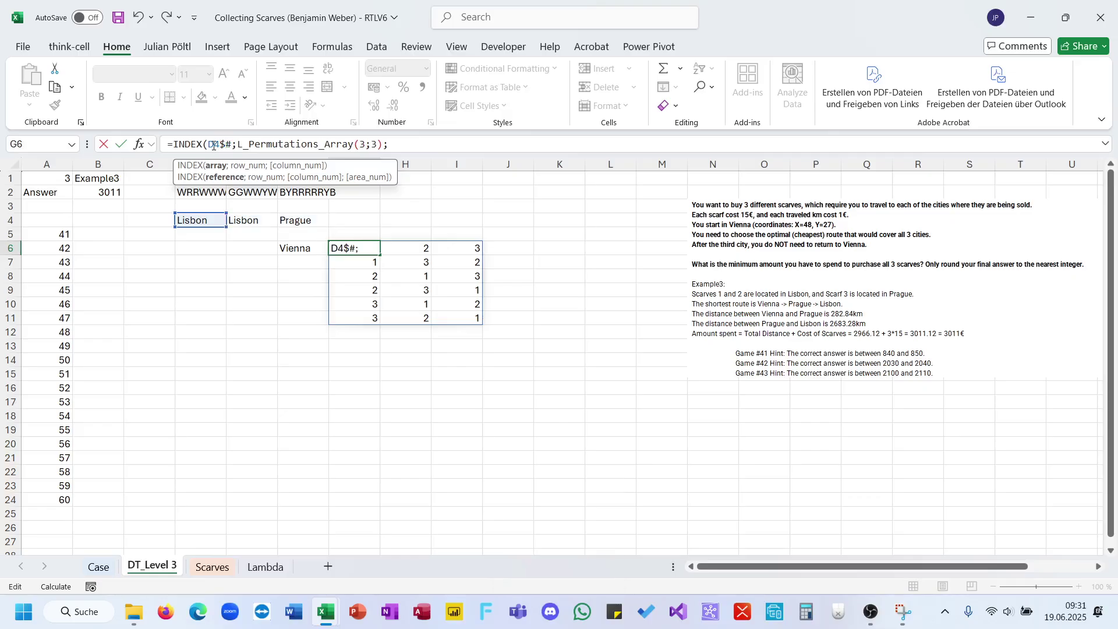
pyautogui.press('BackSpace')
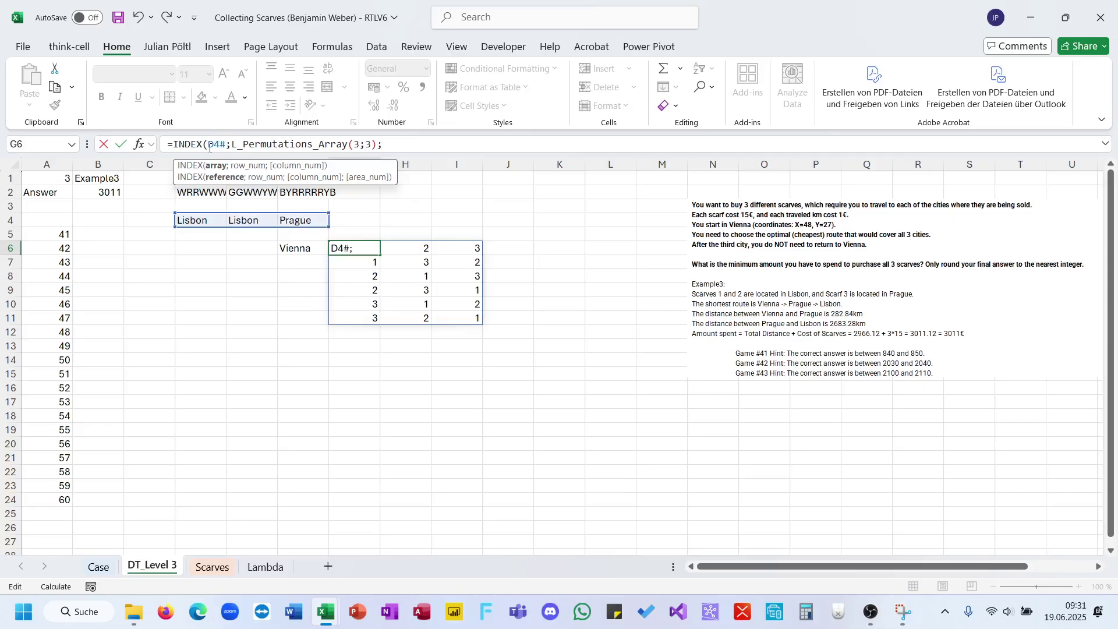
pyautogui.press('BackSpace')
pyautogui.write(')')
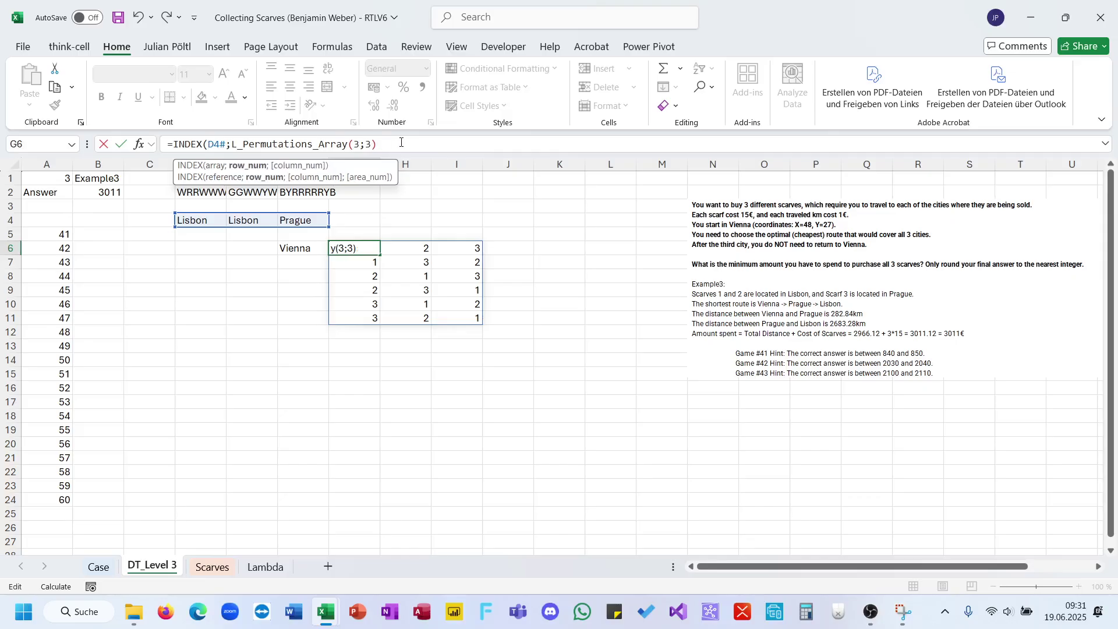
pyautogui.press('Return')
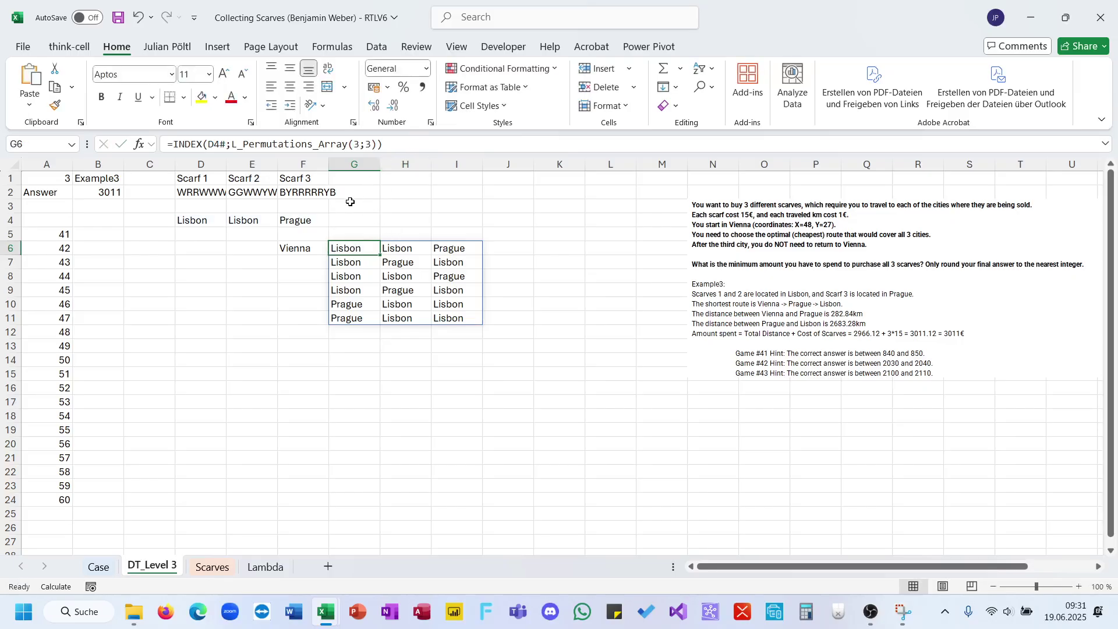
# Fill the Vienna starting city from F6 down to F11 beside every route.
pyautogui.click(315, 251)
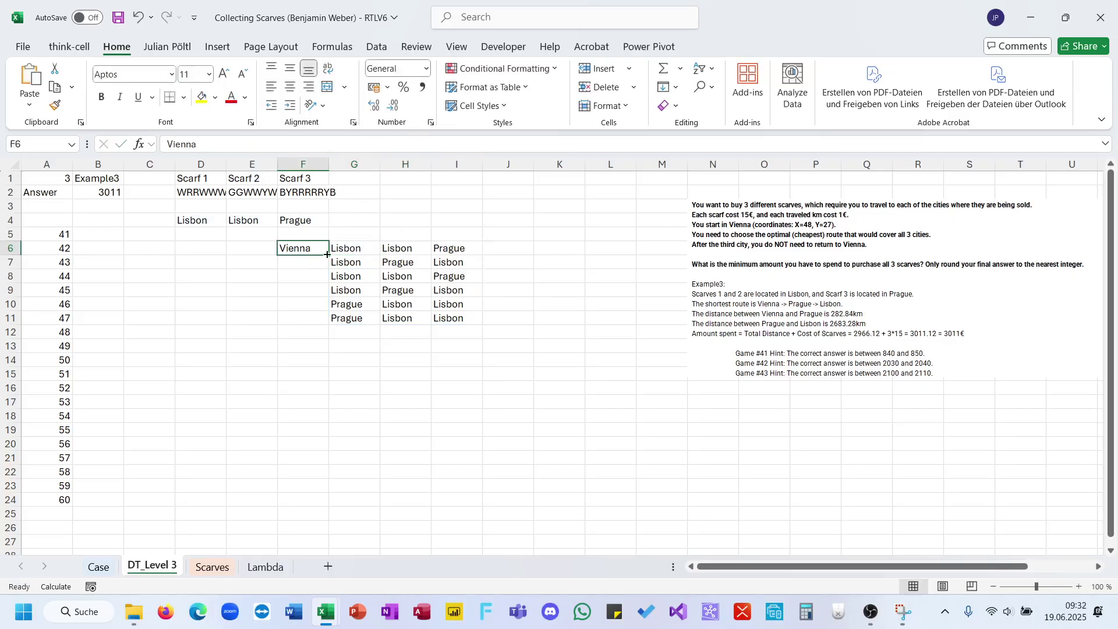
pyautogui.doubleClick(328, 254)
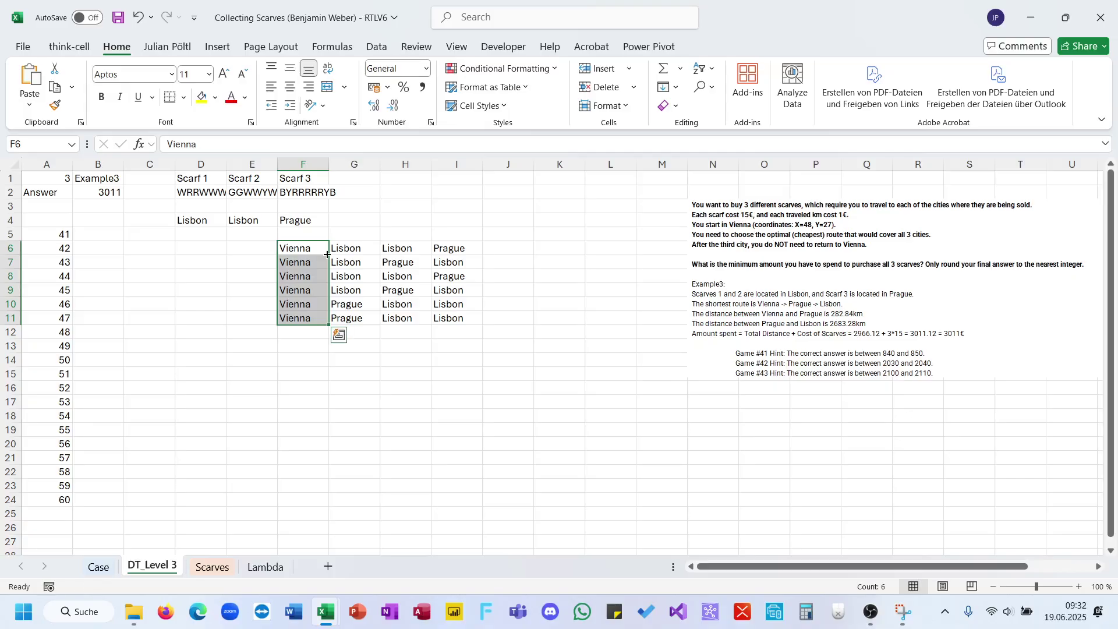
pyautogui.press('F5')
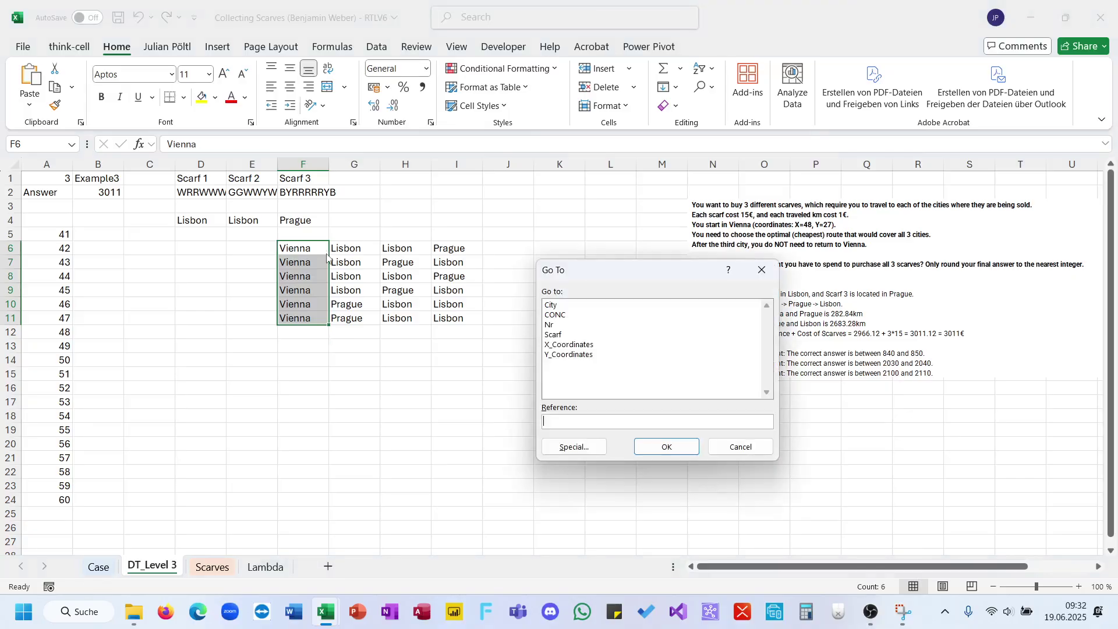
pyautogui.press('Escape')
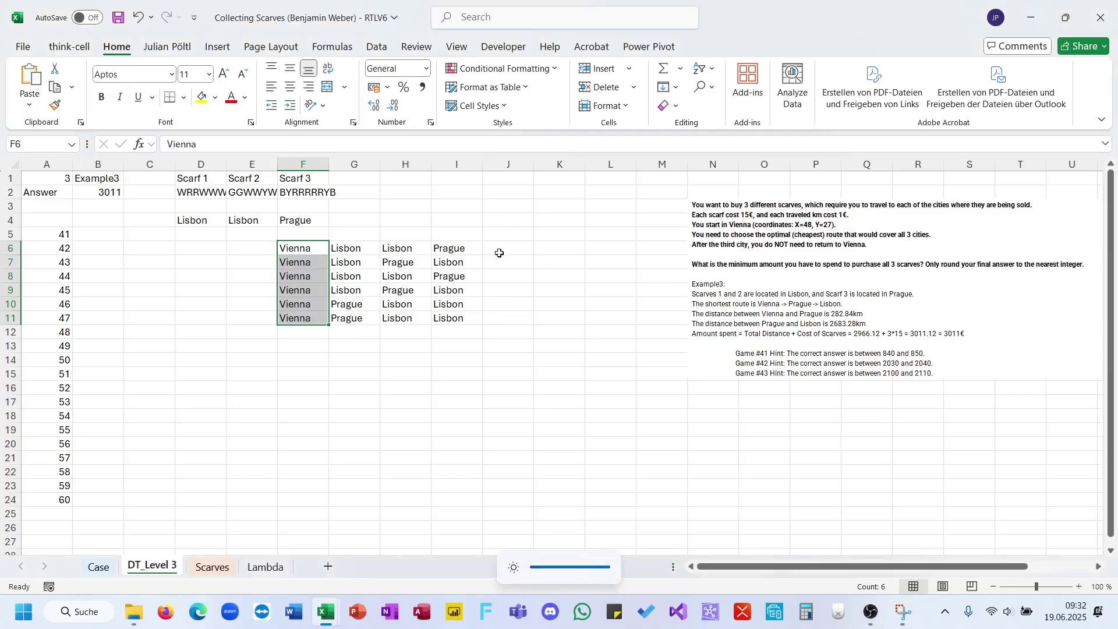
# With J6 selected on DT_Level 3, review the Level 2 X-coordinate difference formula in H96 on the Case sheet.
pyautogui.click(501, 250)
pyautogui.write('=')
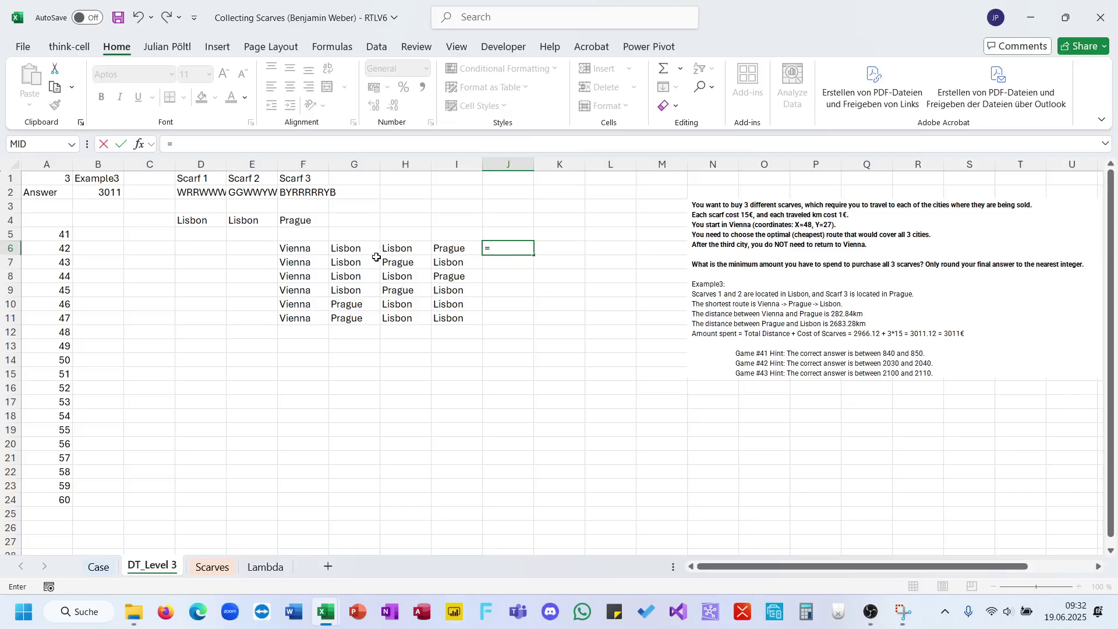
pyautogui.press('Escape')
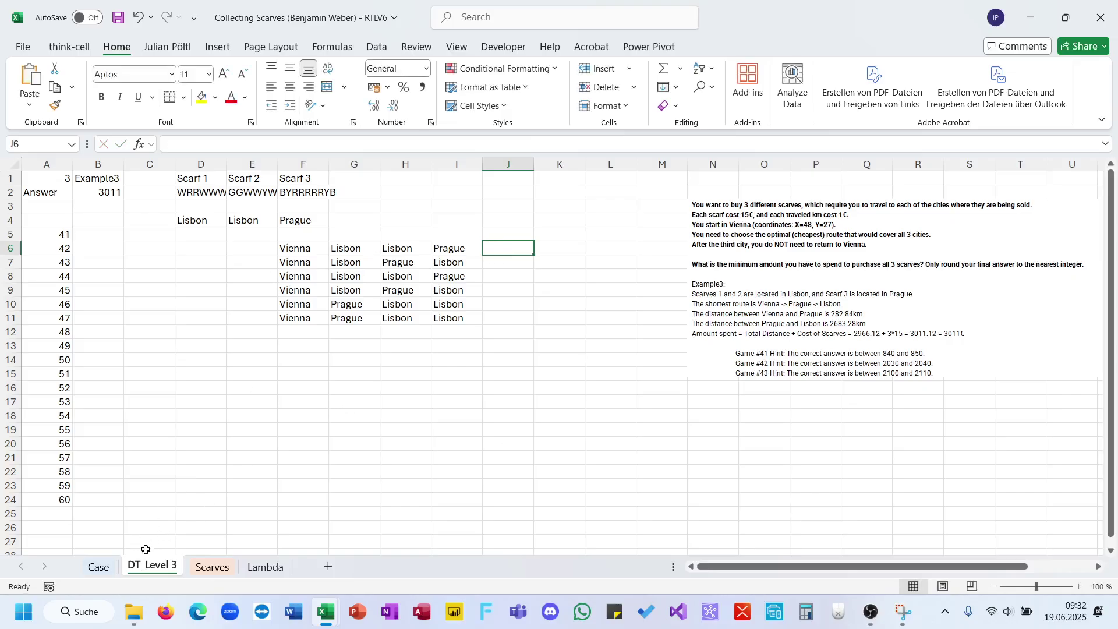
pyautogui.click(99, 566)
pyautogui.keyDown('ctrl'); pyautogui.scroll(3, 530, 466); pyautogui.keyUp('ctrl')
pyautogui.click(577, 417)
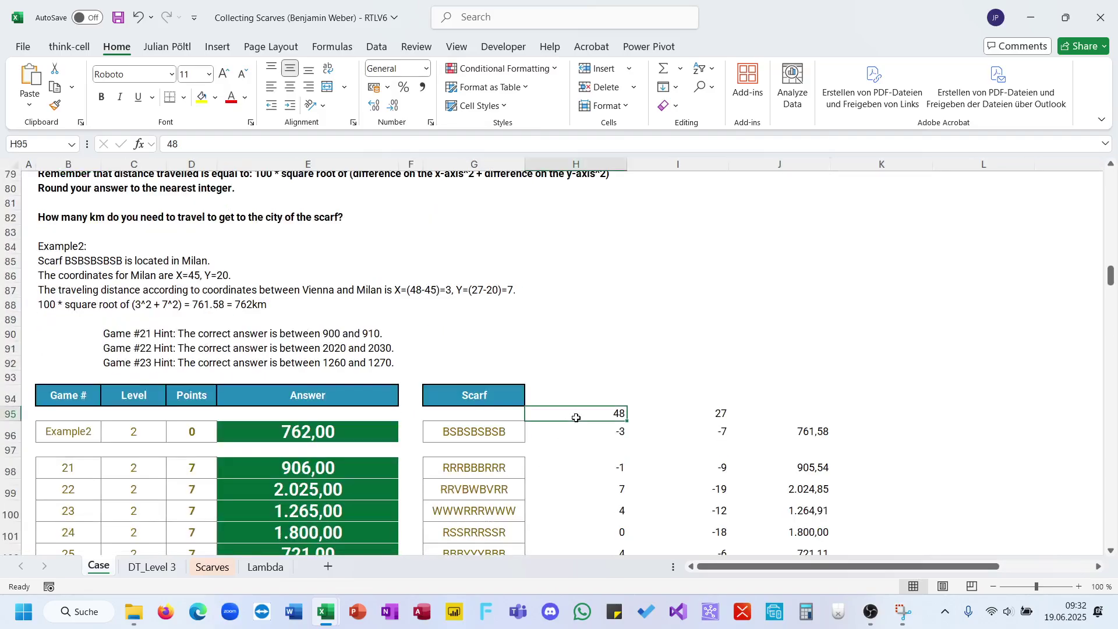
pyautogui.click(577, 431)
pyautogui.press('F2')
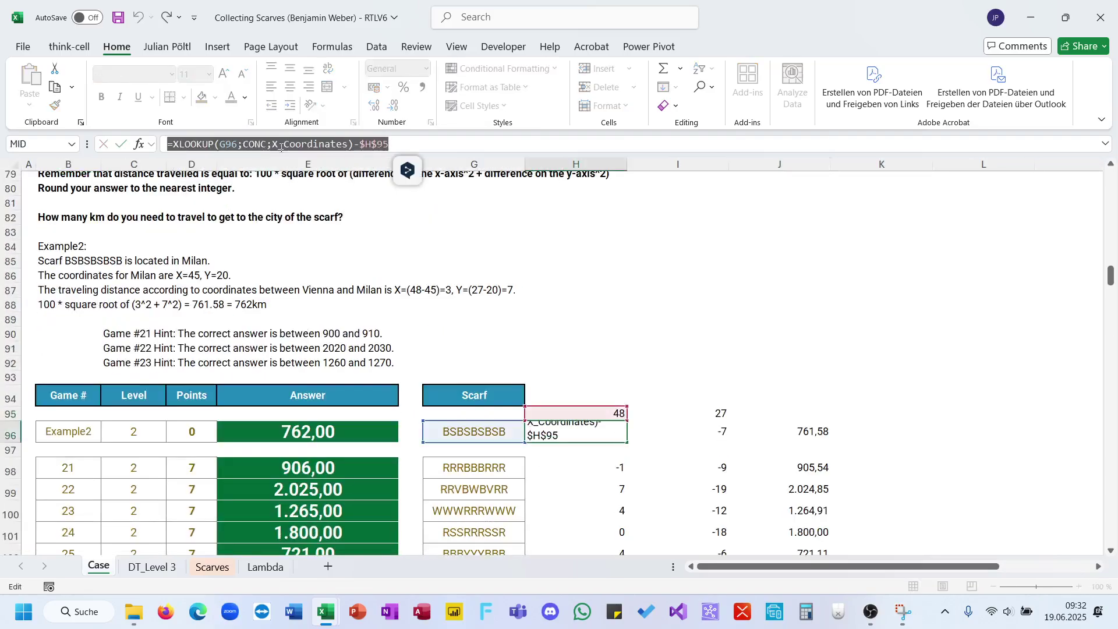
pyautogui.press('Escape')
# On DT_Level 3, look up the starting city's X coordinate in J6 with =XLOOKUP(F6;City;X_Coordinates).
pyautogui.click(151, 565)
pyautogui.write('=')
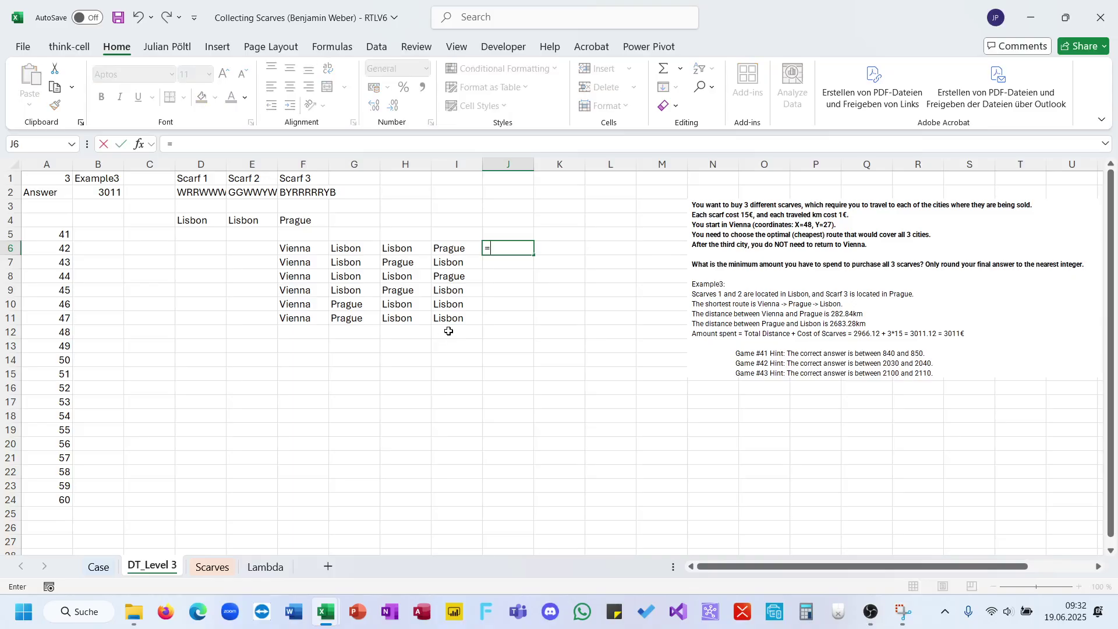
pyautogui.write('xlookup')
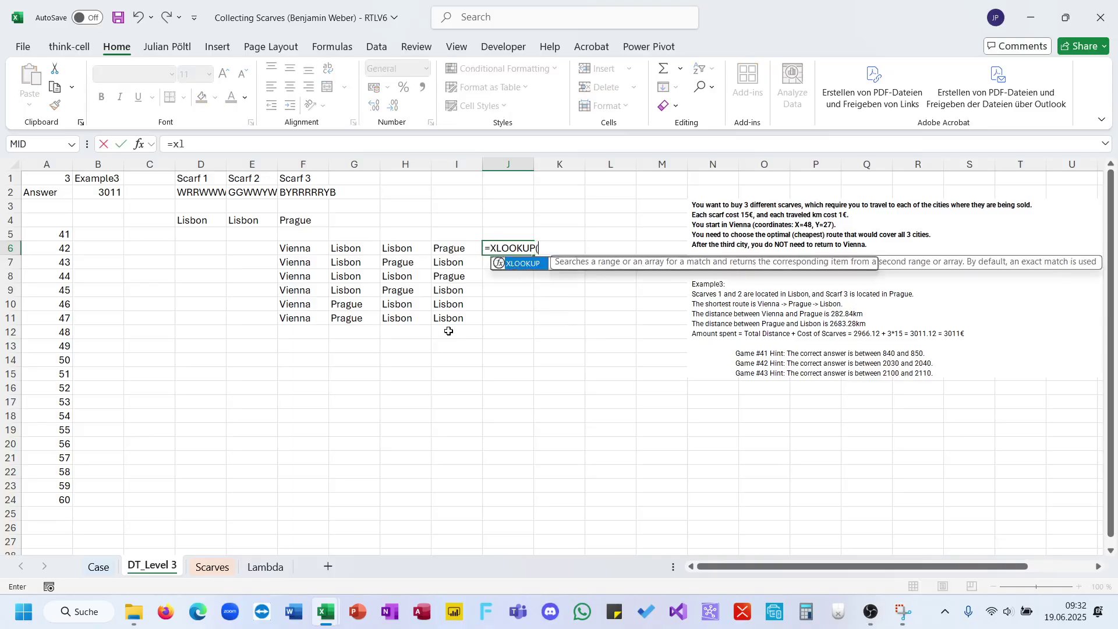
pyautogui.press('Tab')
pyautogui.click(315, 252)
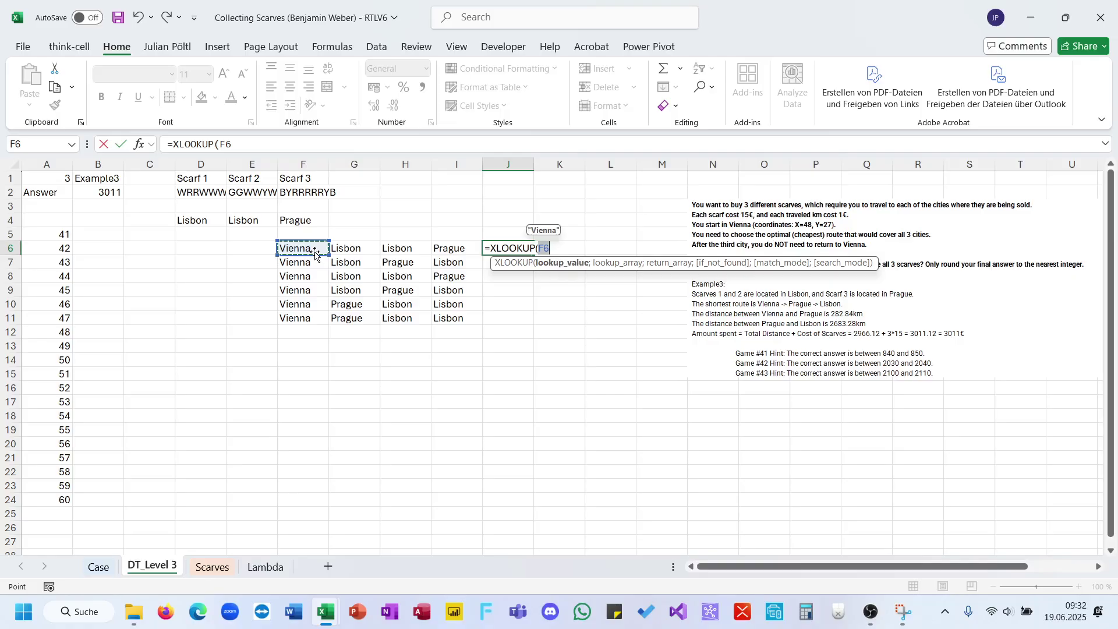
pyautogui.write(',')
pyautogui.write(';ci')
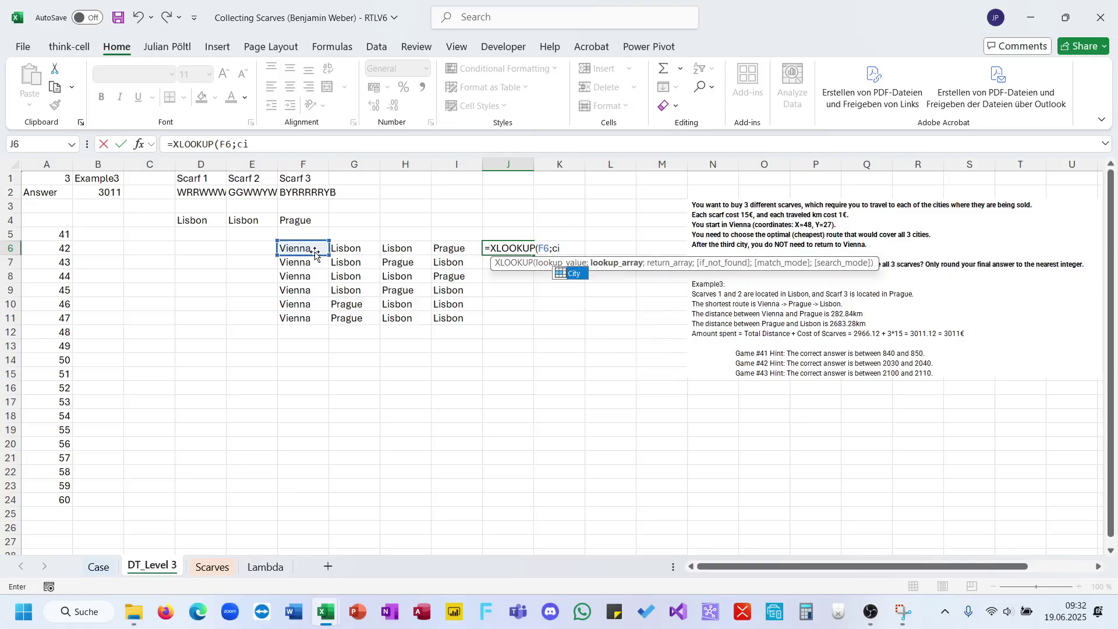
pyautogui.press('Tab')
pyautogui.write(';x')
pyautogui.write(')')
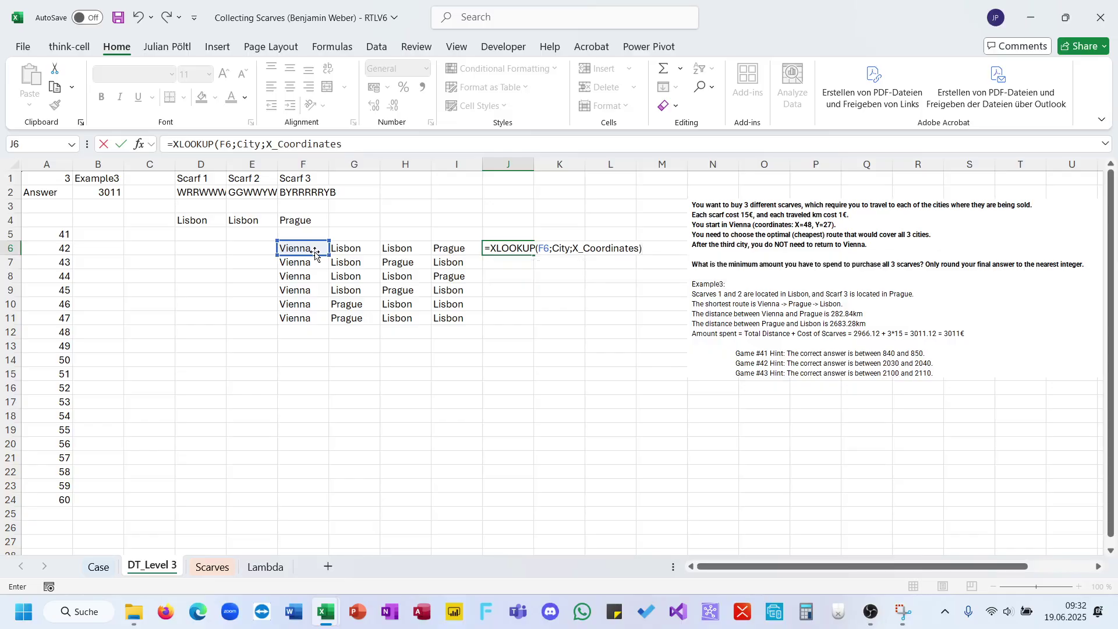
pyautogui.press('Return')
# Wrap the J6 lookup in HSTACK and add XLOOKUP(F6;City;Y_Coordinates) as its second array.
pyautogui.press('F2')
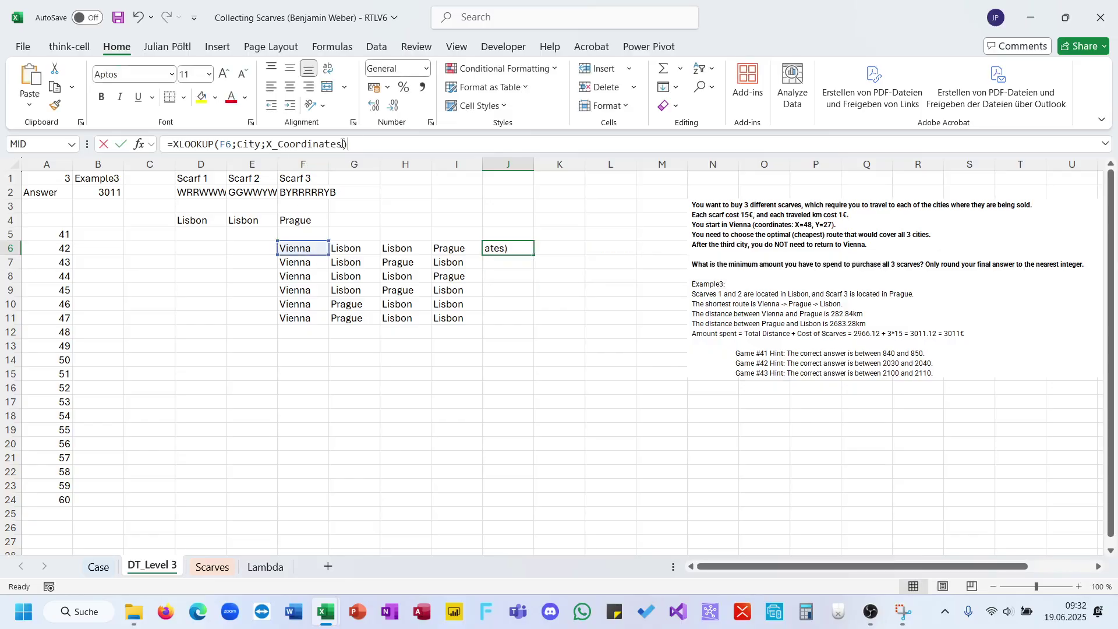
pyautogui.click(176, 145)
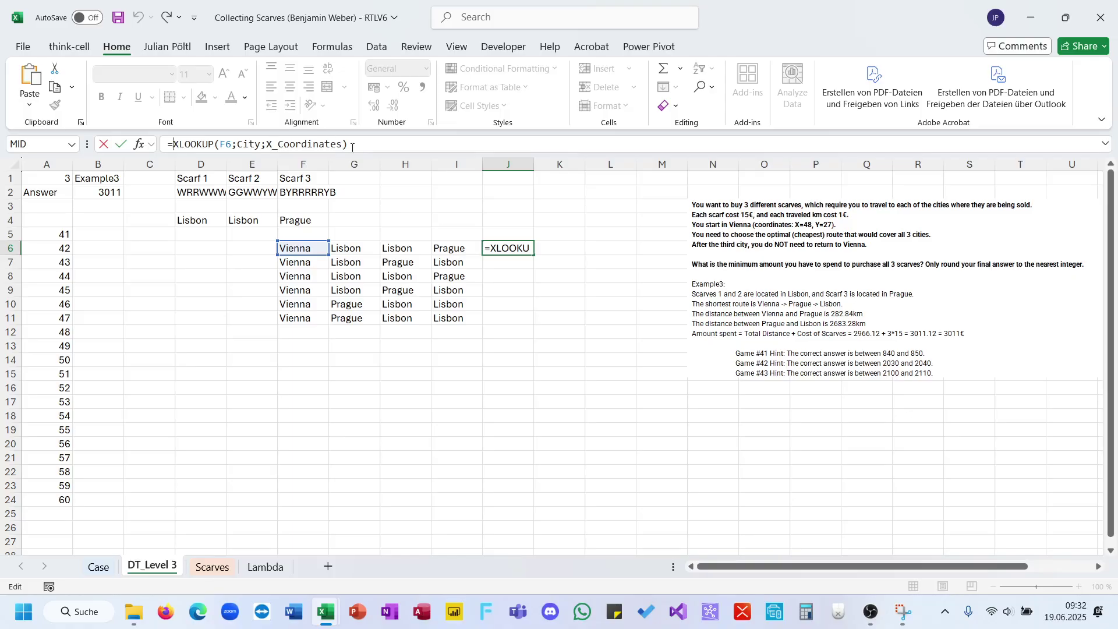
pyautogui.write('HSTACK(')
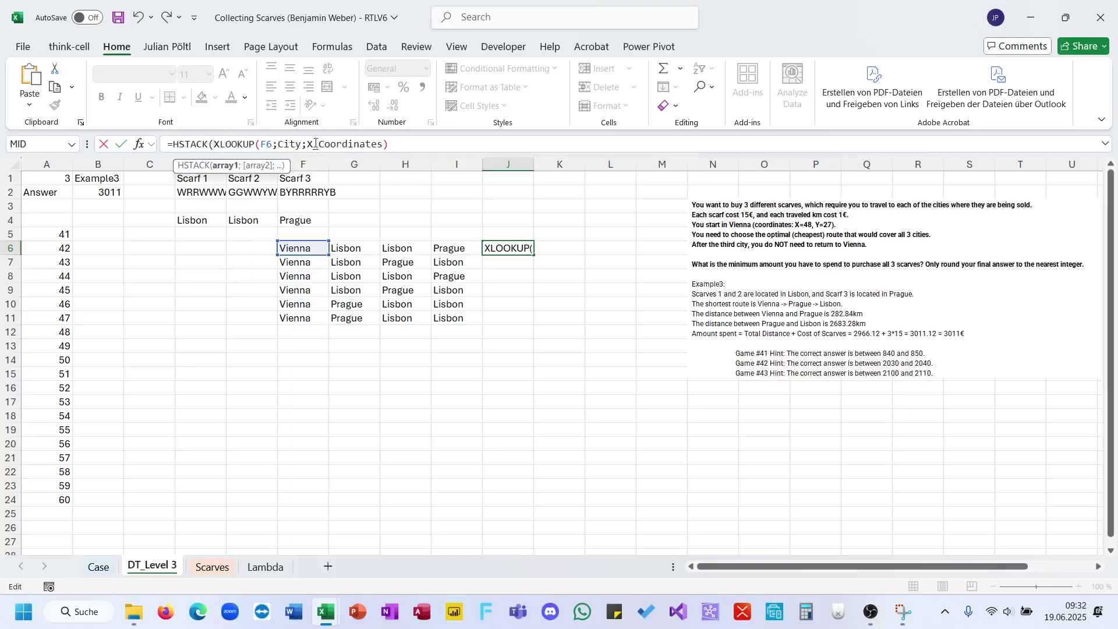
pyautogui.click(414, 152)
pyautogui.write(';')
pyautogui.write('XLOOKUP(F6;City;X_Coordinates)')
pyautogui.write(')')
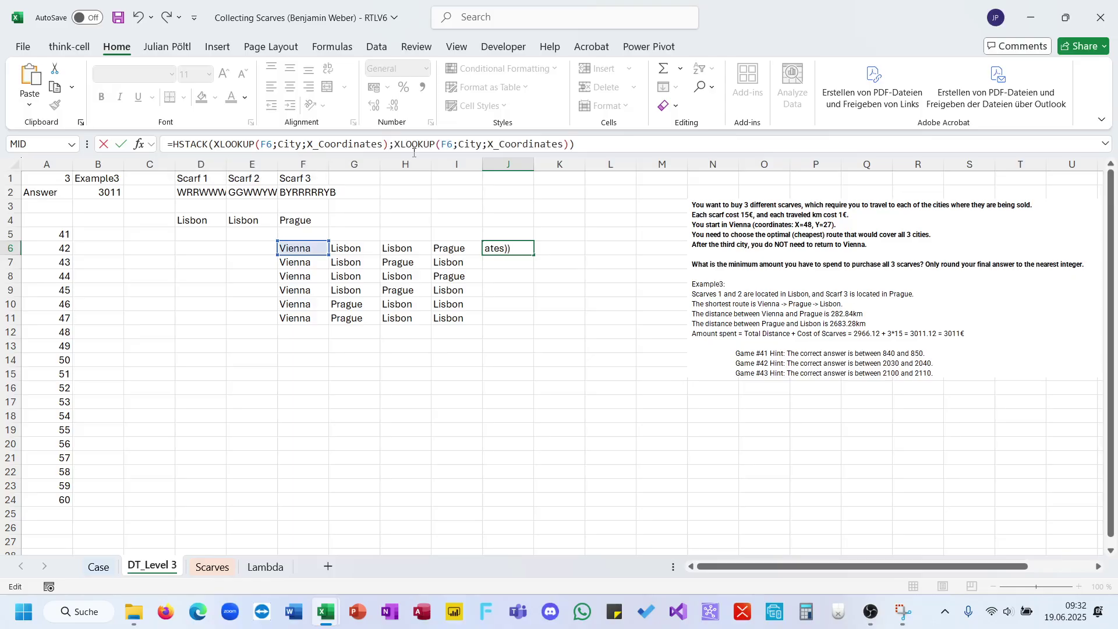
pyautogui.click(491, 148)
pyautogui.press('Delete')
pyautogui.write('y')
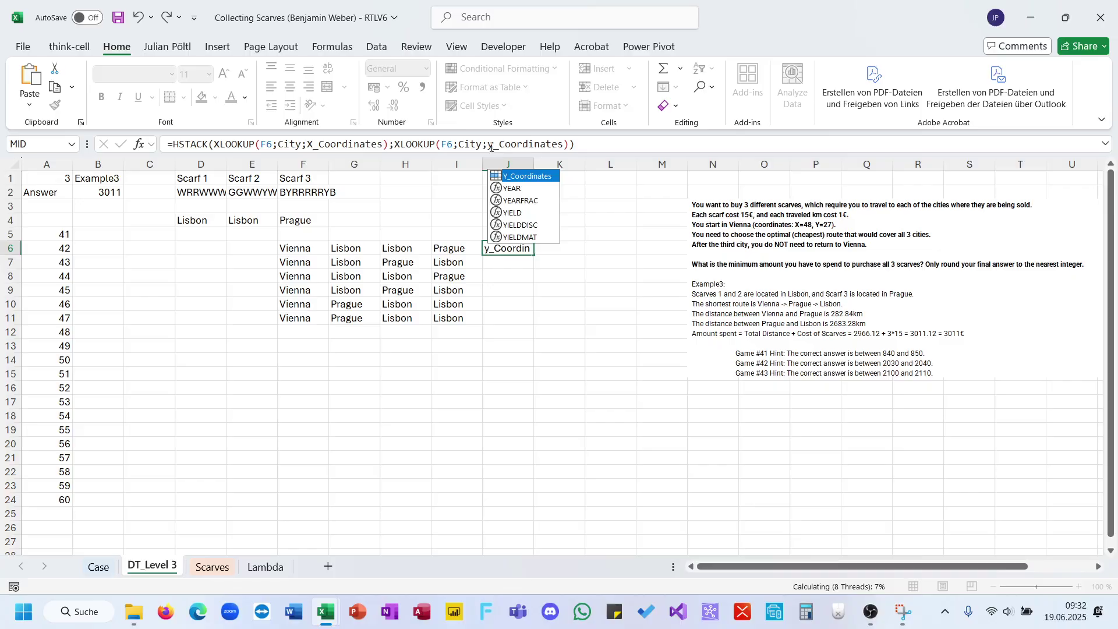
pyautogui.hotkey('ctrl', 'Return')
# In J6, subtract the next city's coordinates using -HSTACK(XLOOKUP(G6;City;X_Coordinates);XLOOKUP(G6;City;Y_Coordinates)).
pyautogui.click(596, 139)
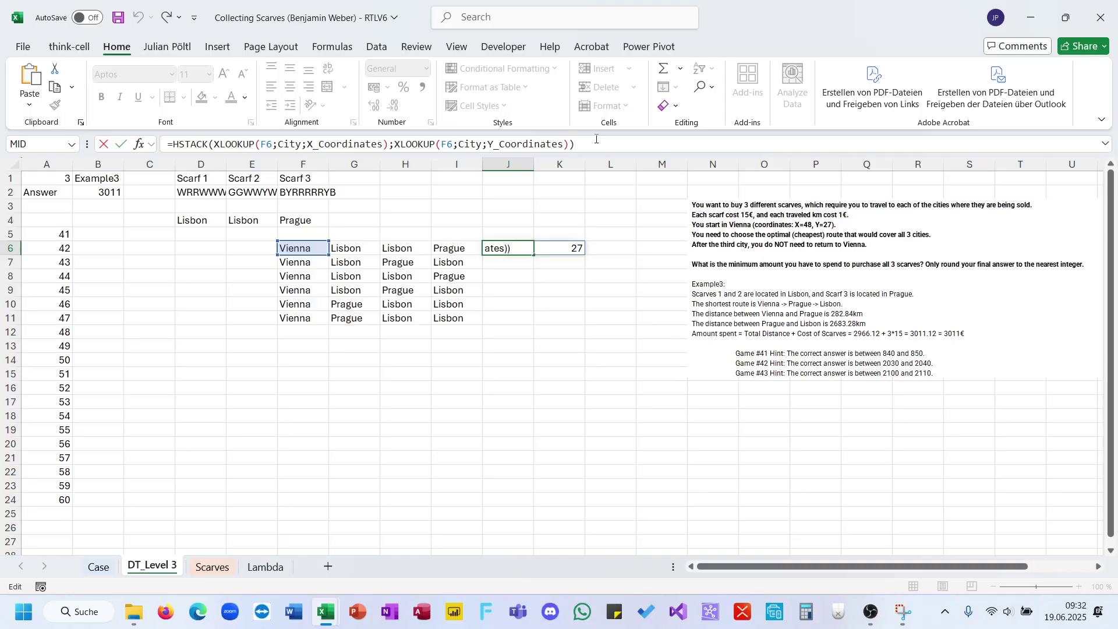
pyautogui.write('-')
pyautogui.moveTo(576, 144); pyautogui.dragTo(173, 144)
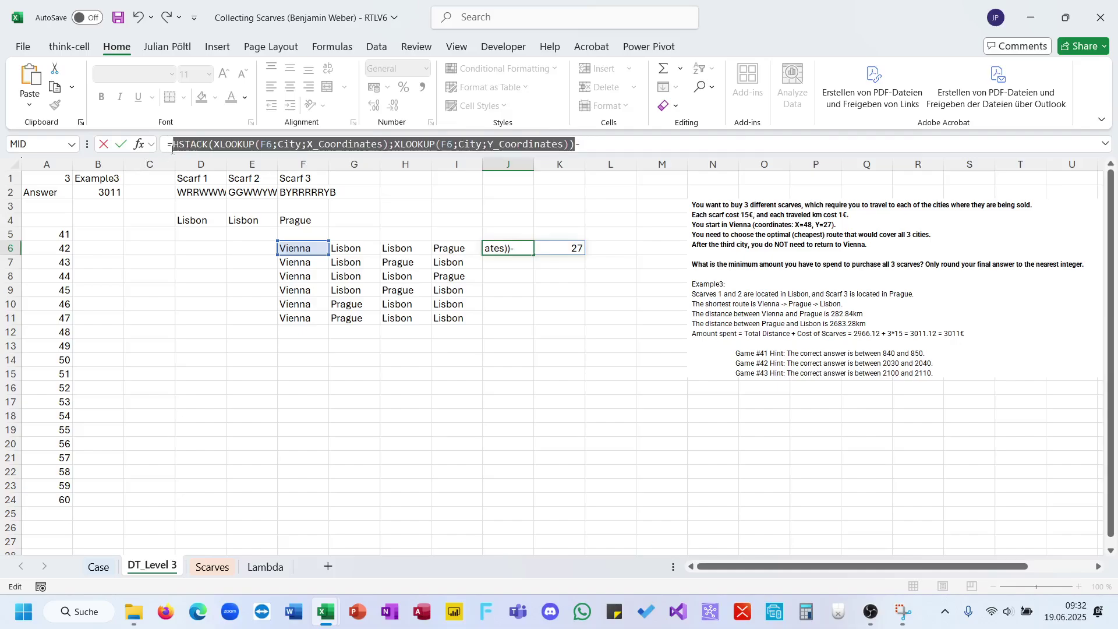
pyautogui.hotkey('ctrl', 'c')
pyautogui.click(639, 142)
pyautogui.hotkey('ctrl', 'v')
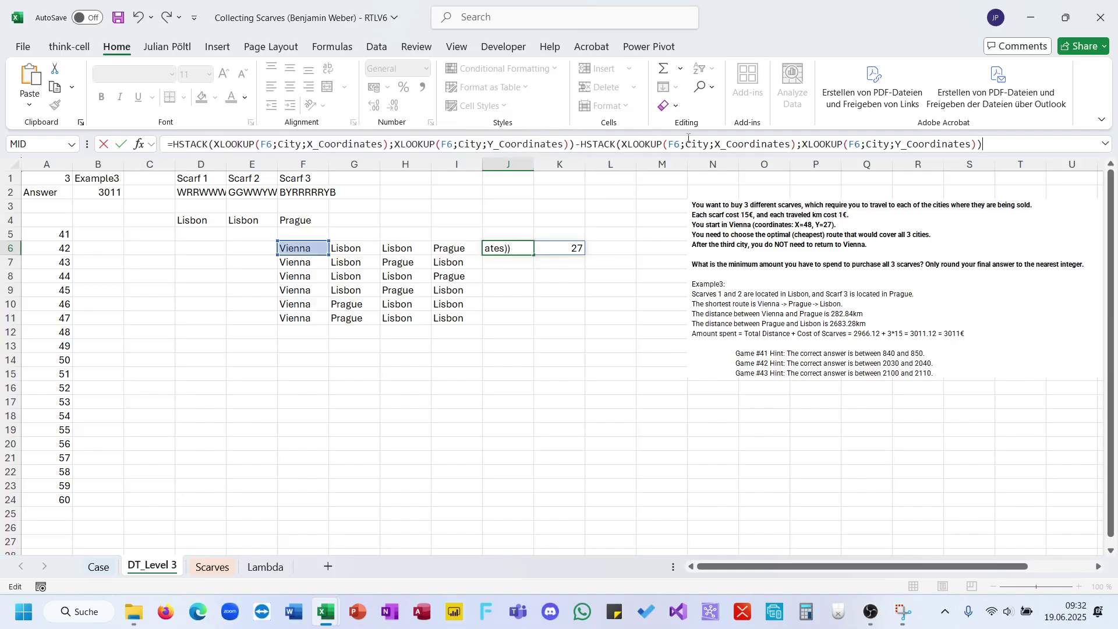
pyautogui.doubleClick(674, 144)
pyautogui.press('F2')
pyautogui.press('Right')
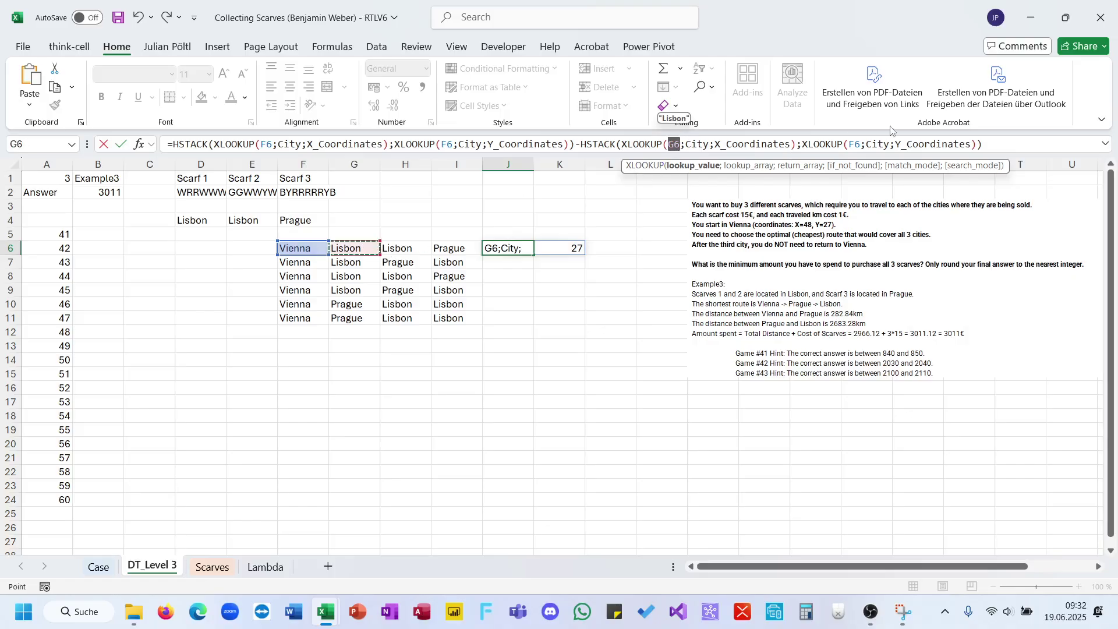
pyautogui.doubleClick(854, 144)
pyautogui.click(365, 248)
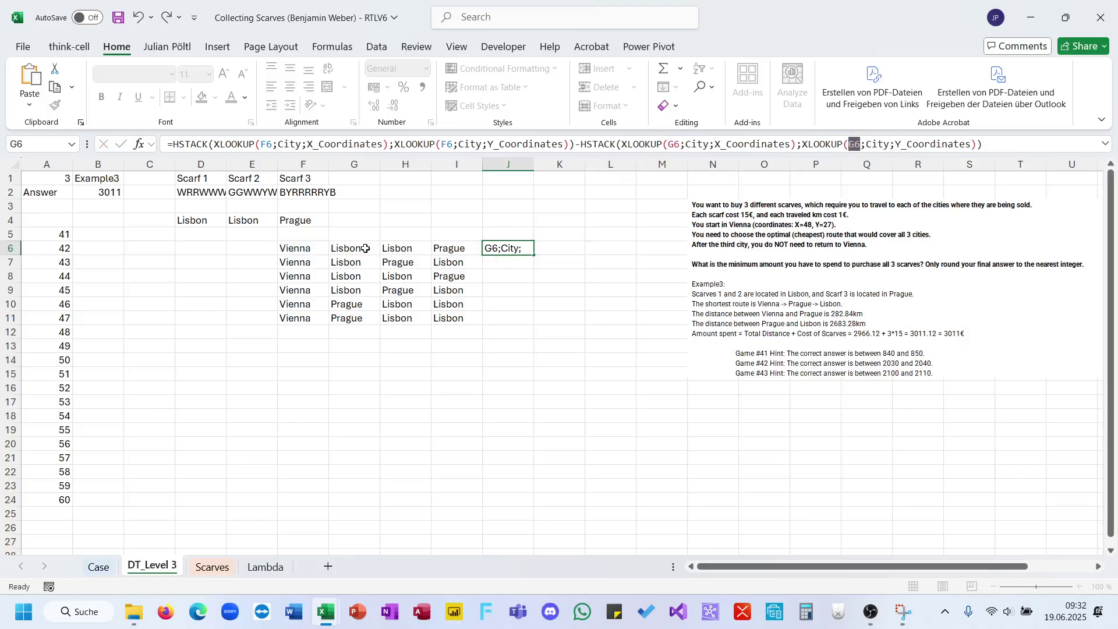
pyautogui.hotkey('ctrl', 'Return')
# Enclose the entire coordinate difference in J6 in parentheses and square it with ^2.
pyautogui.click(173, 147)
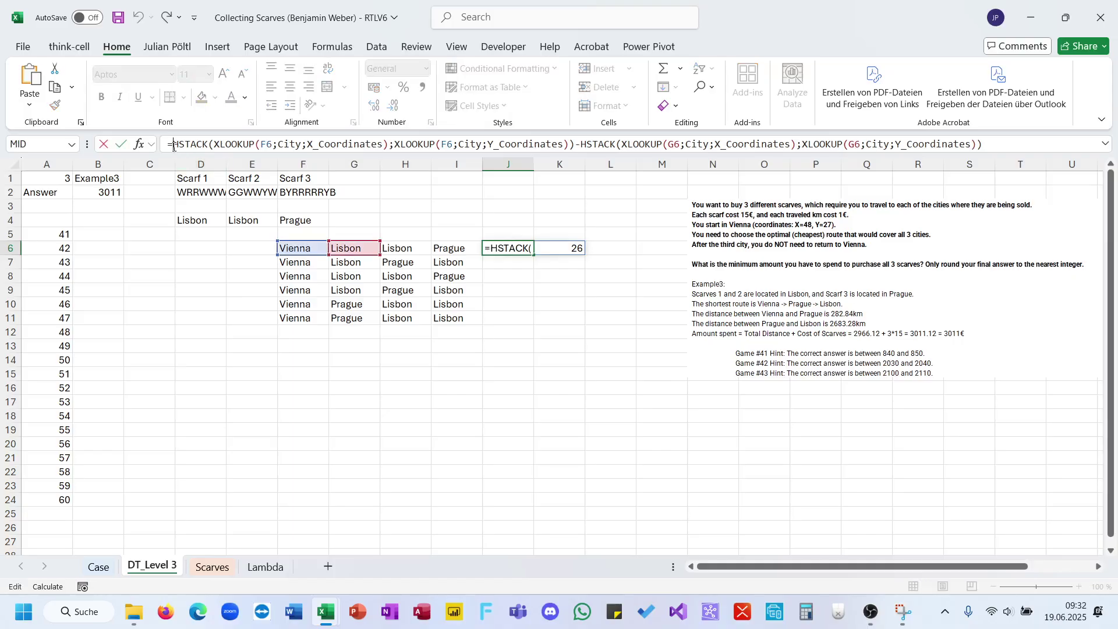
pyautogui.write('(')
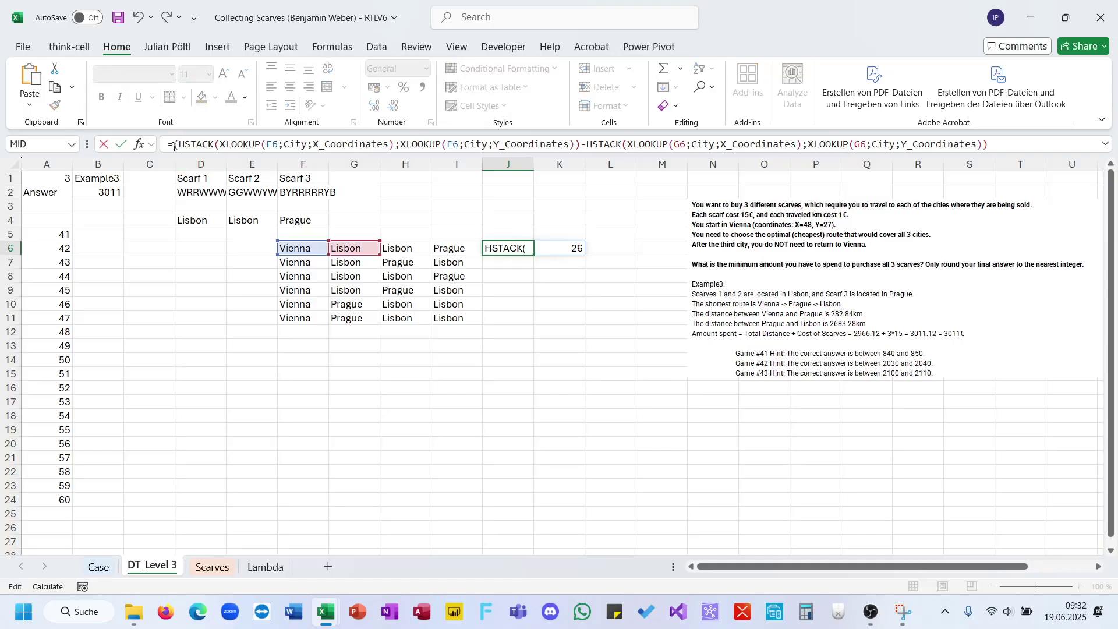
pyautogui.press('End')
pyautogui.write(')^2')
pyautogui.hotkey('ctrl', 'Return')
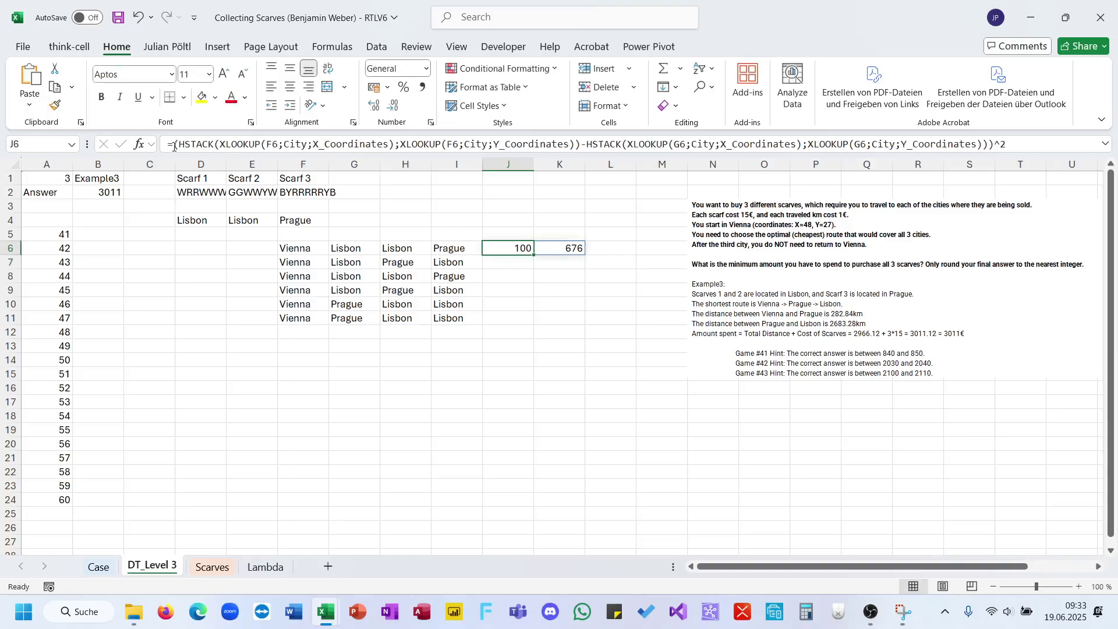
# Wrap the squared differences in J6 in SUM and then SQRT to get the straight-line distance.
pyautogui.click(174, 144)
pyautogui.write('SUM')
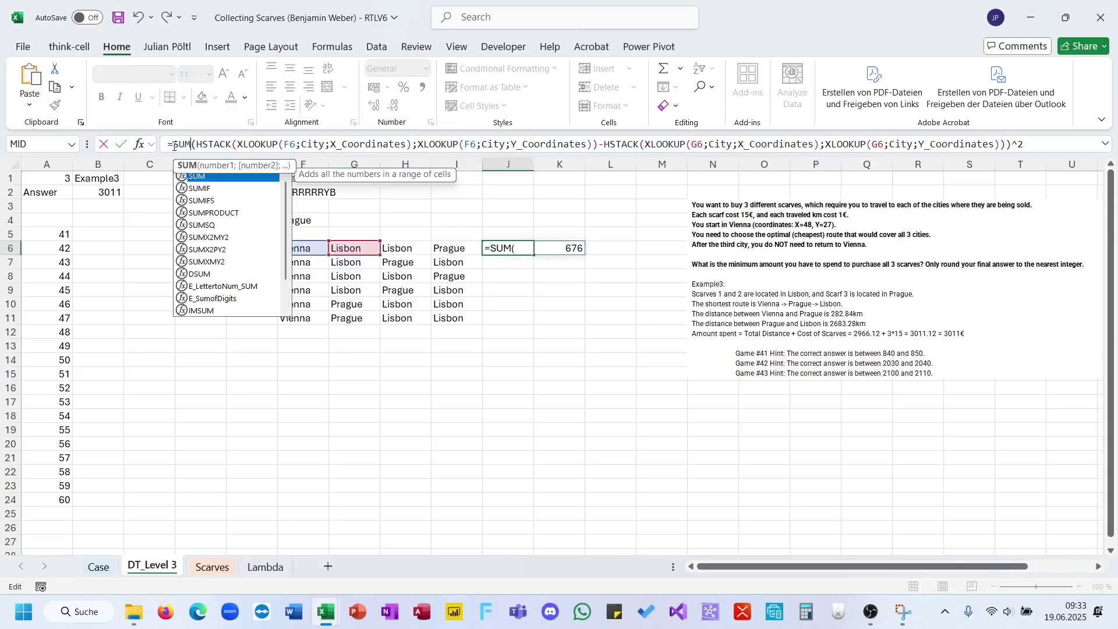
pyautogui.write('(')
pyautogui.press('End')
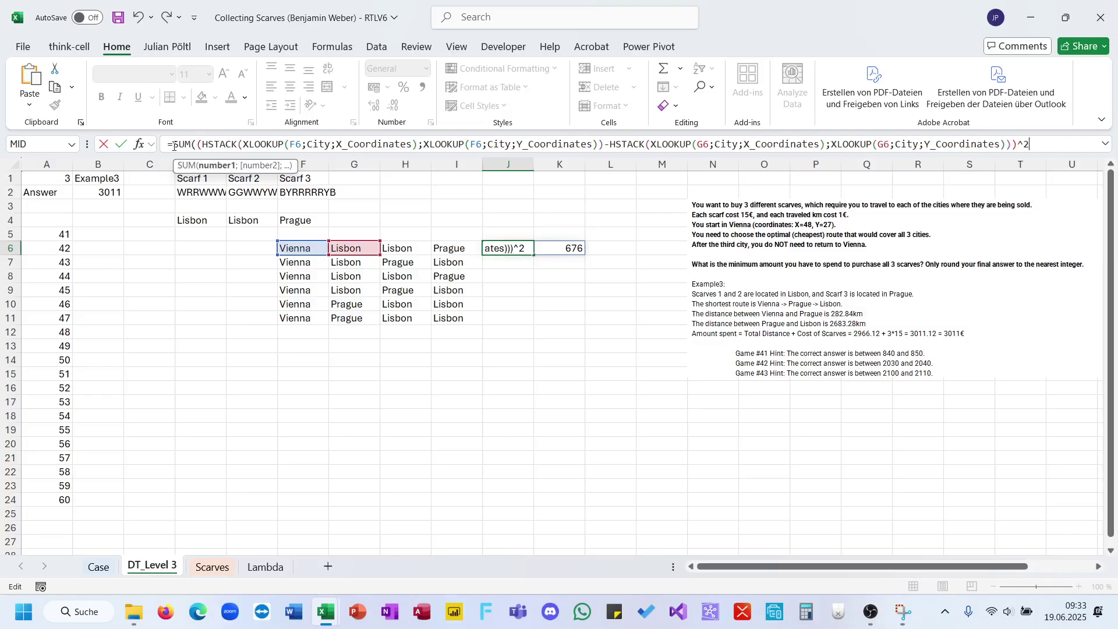
pyautogui.write(')')
pyautogui.click(174, 146)
pyautogui.write('sq')
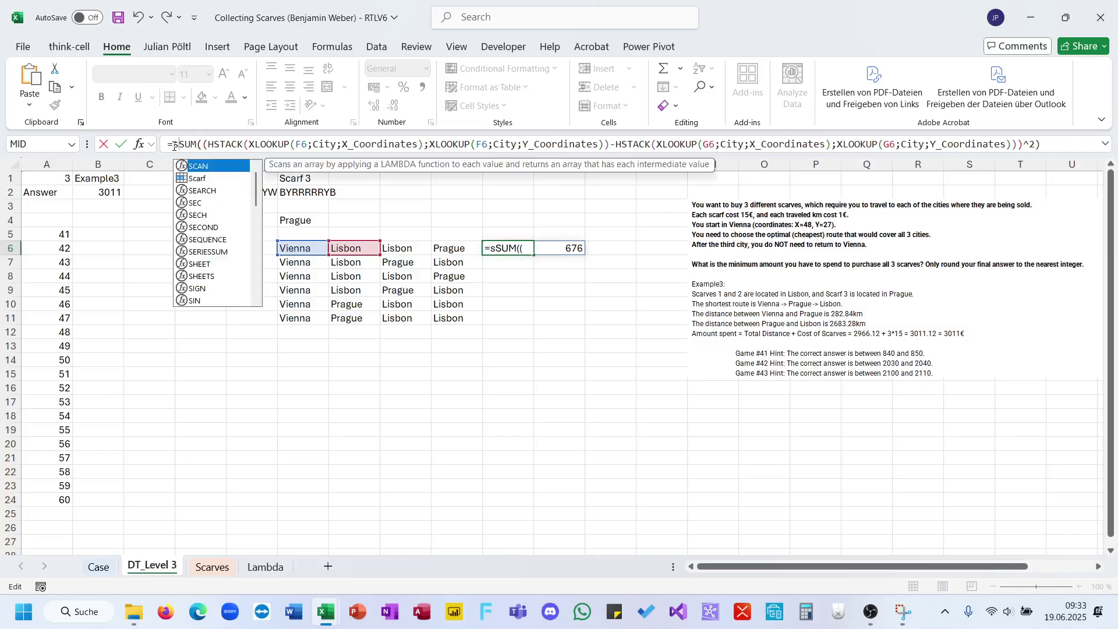
pyautogui.press('Tab')
pyautogui.write(')')
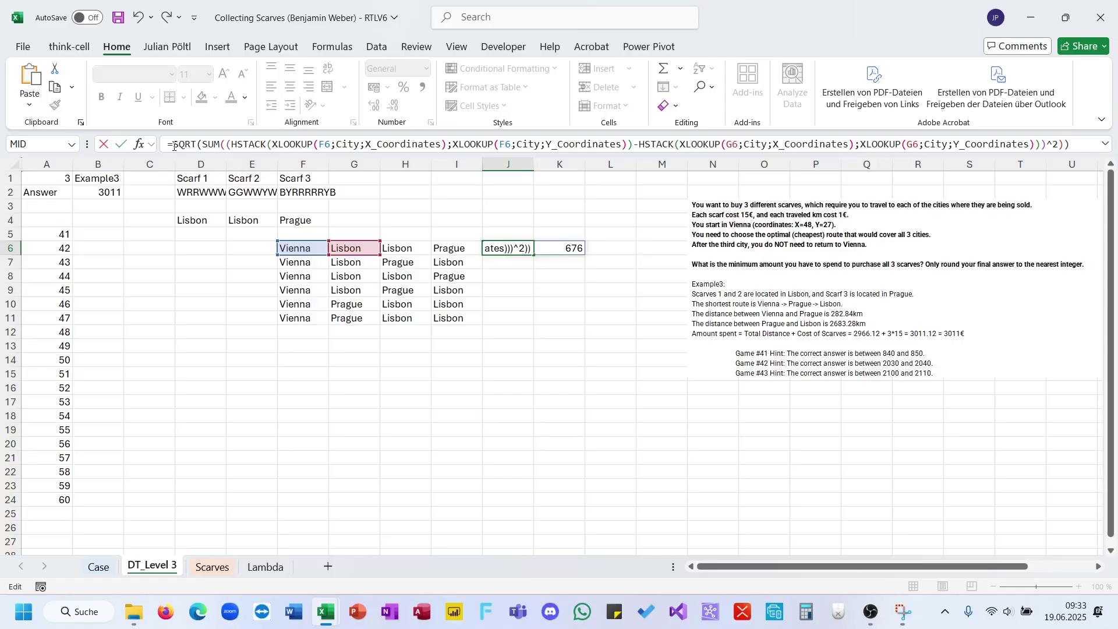
pyautogui.press('Return')
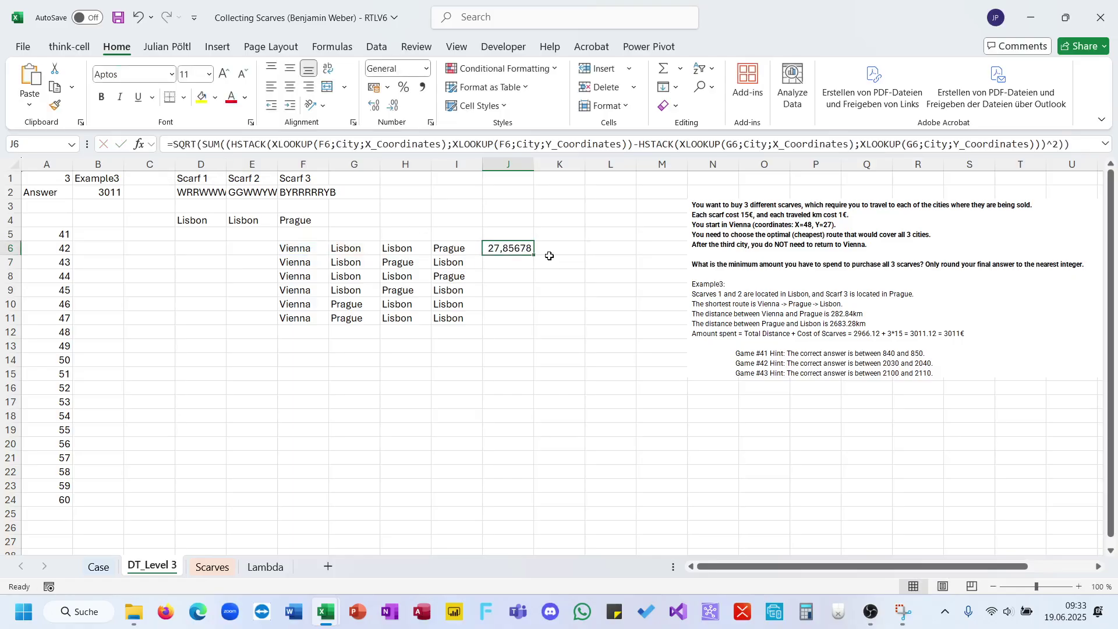
# Multiply the distance formula in J6 by 100.
pyautogui.click(1083, 146)
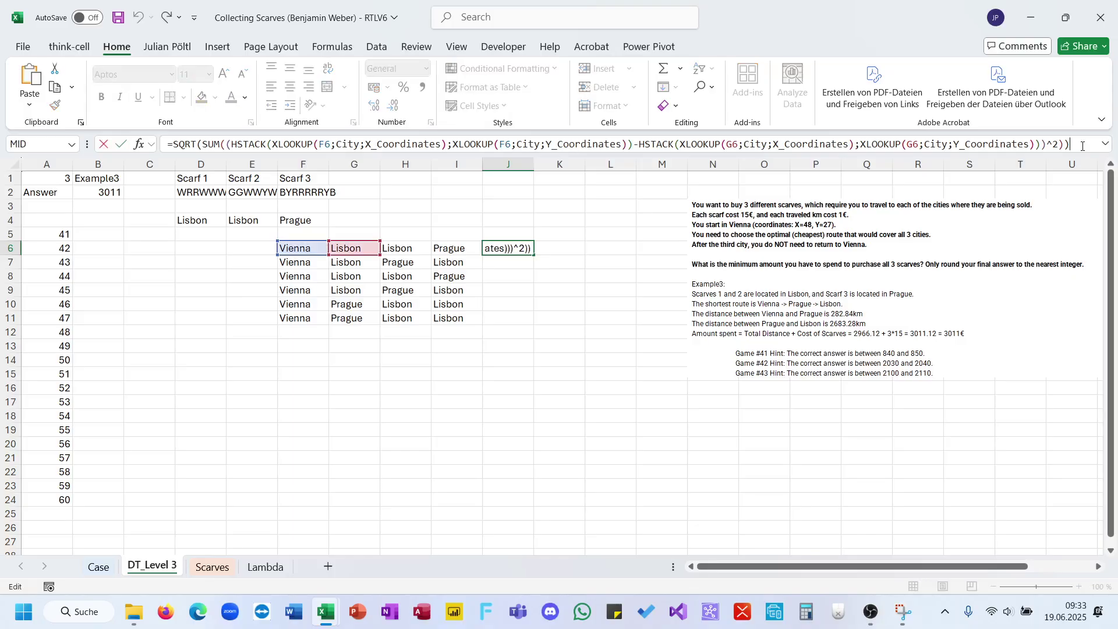
pyautogui.write('*100')
pyautogui.press('Return')
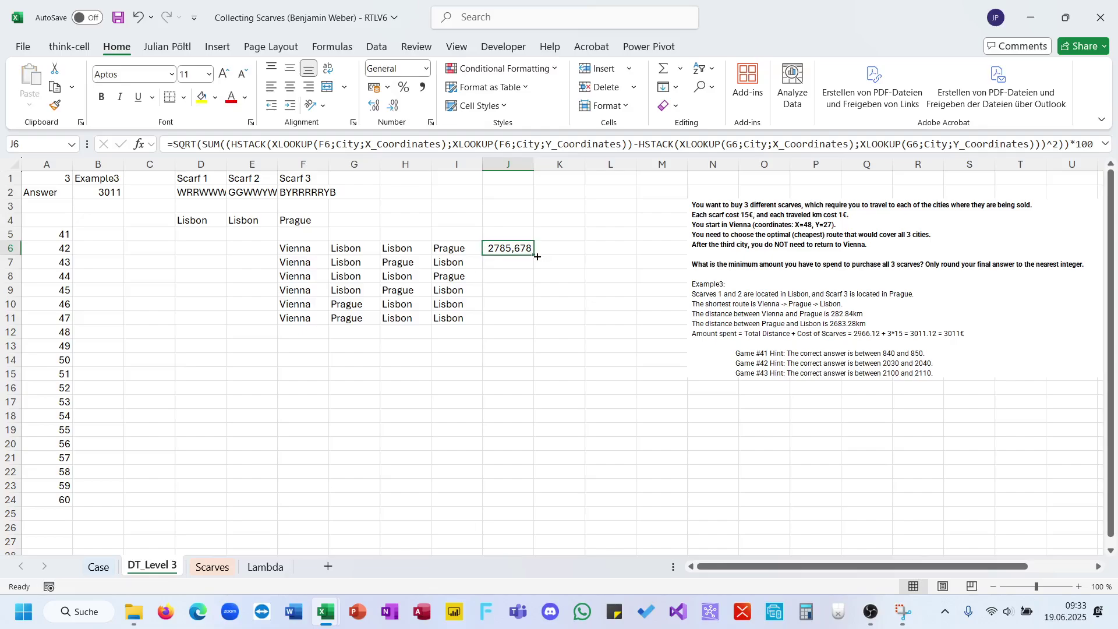
# Fill the distance formula from J6 across to L6 and down through row 11 for every route leg.
pyautogui.moveTo(534, 254); pyautogui.dragTo(625, 254)
pyautogui.click(646, 255)
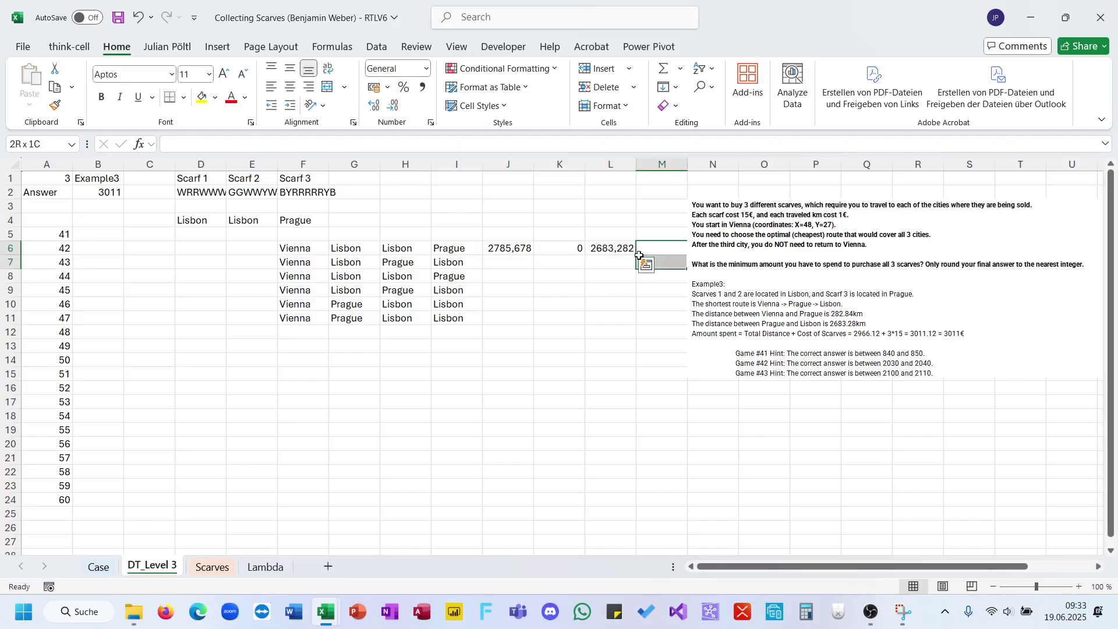
pyautogui.moveTo(524, 250); pyautogui.dragTo(617, 251)
pyautogui.doubleClick(637, 255)
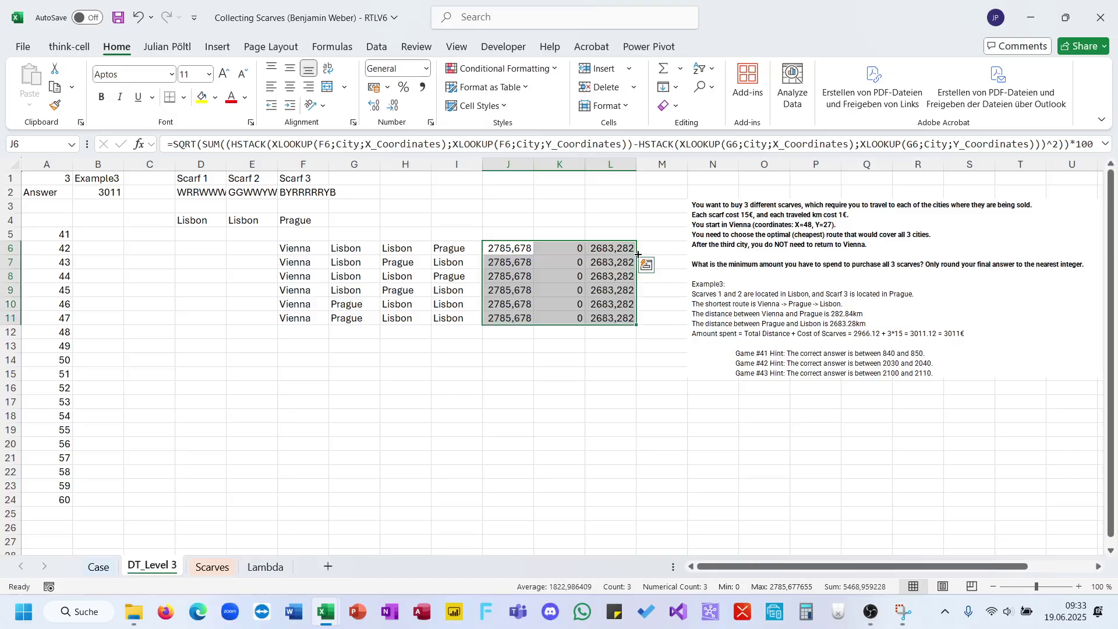
# Move the task description picture away from the distance table to free columns M and N.
pyautogui.moveTo(696, 337); pyautogui.dragTo(793, 359)
pyautogui.click(612, 346)
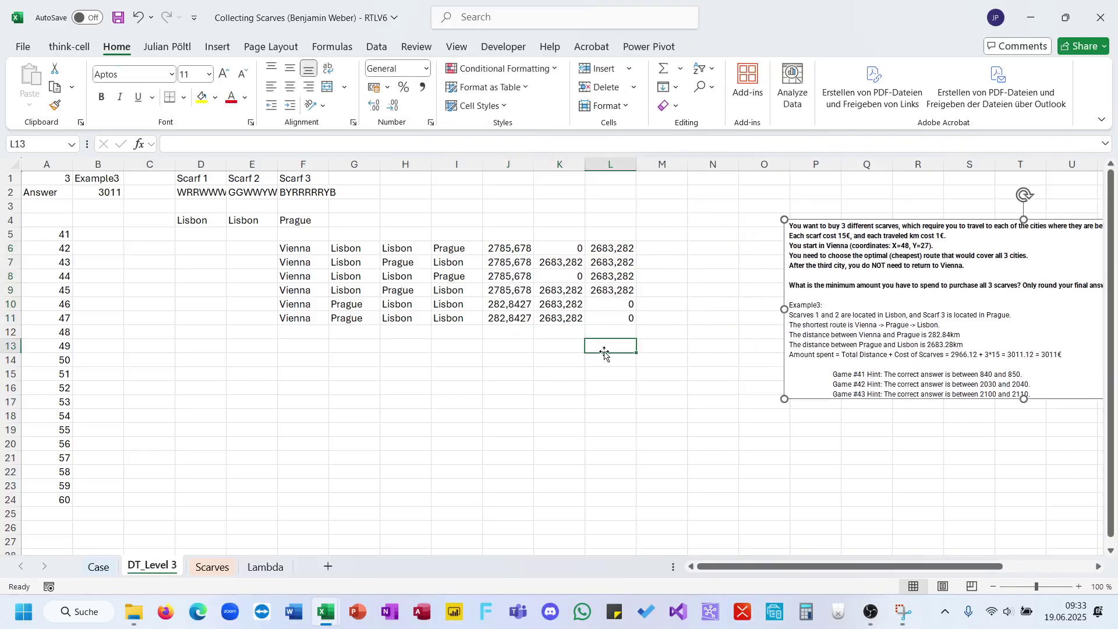
pyautogui.click(502, 321)
# Total each route's distance in column M with =SUM(J6:L6) in M6, filled down to M11.
pyautogui.click(648, 247)
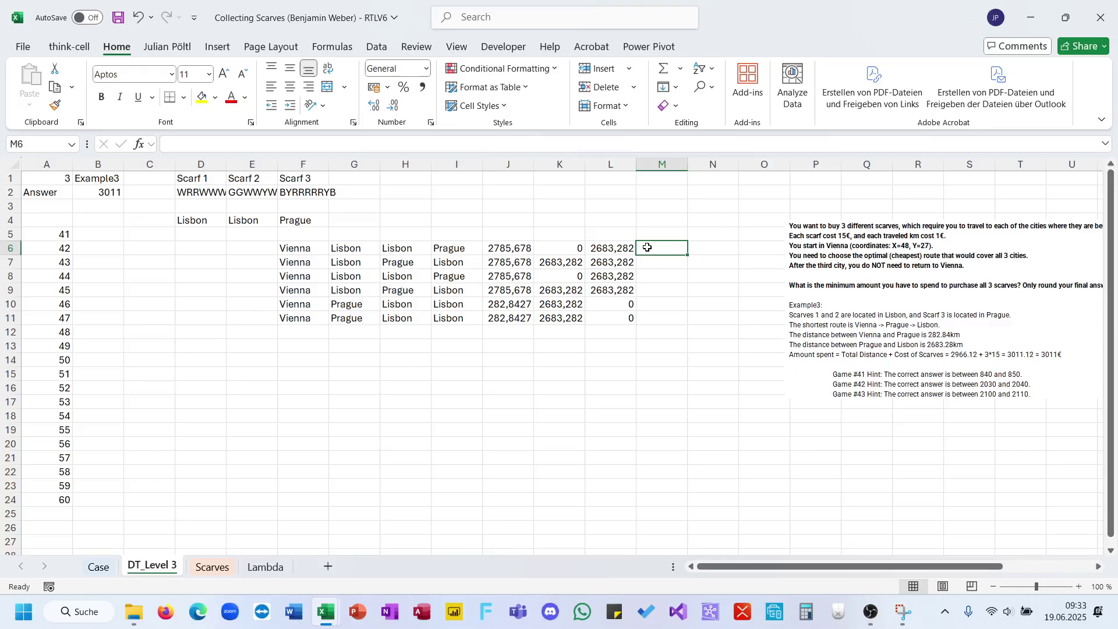
pyautogui.write('=sum')
pyautogui.press('Tab')
pyautogui.press('Left')
pyautogui.hotkey('shift', 'Left')
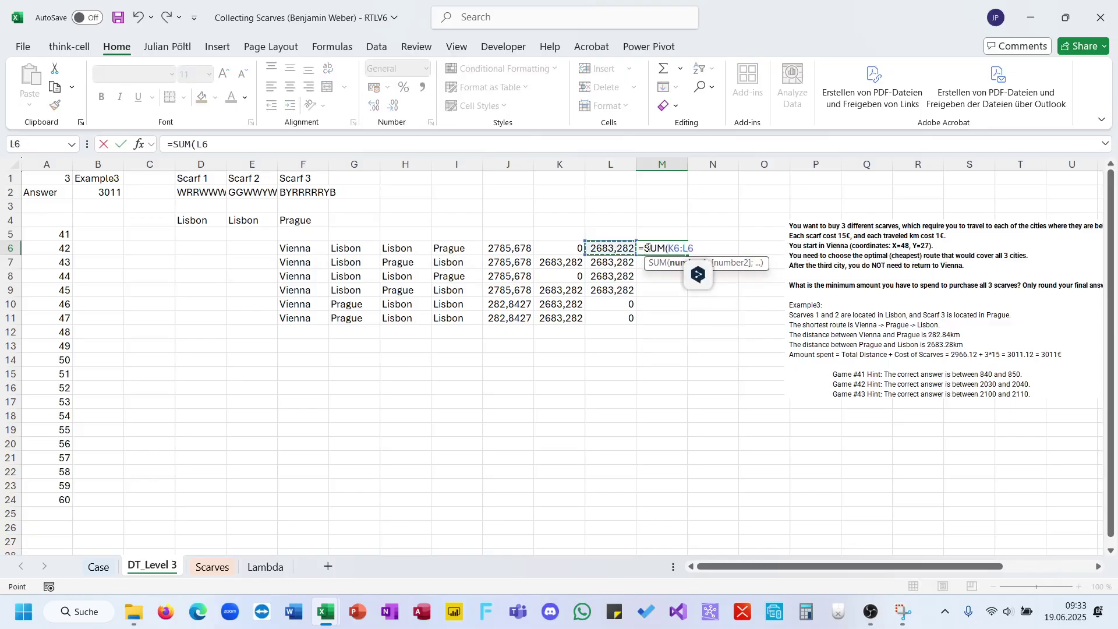
pyautogui.hotkey('shift', 'Left')
pyautogui.write(')')
pyautogui.press('Return')
pyautogui.click(657, 250)
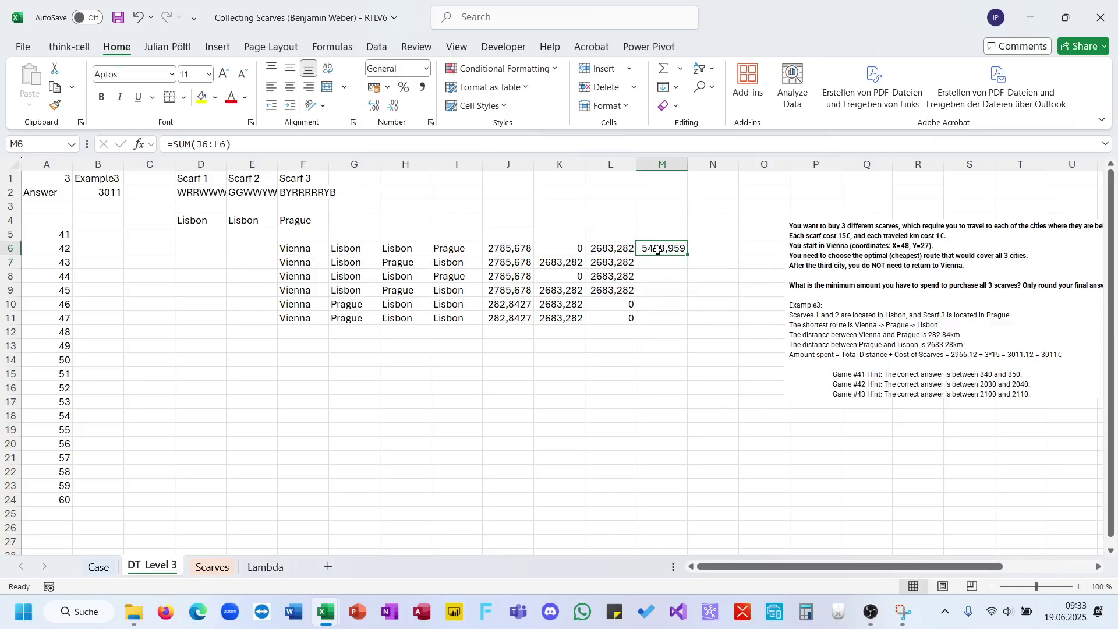
pyautogui.moveTo(688, 254); pyautogui.dragTo(664, 329)
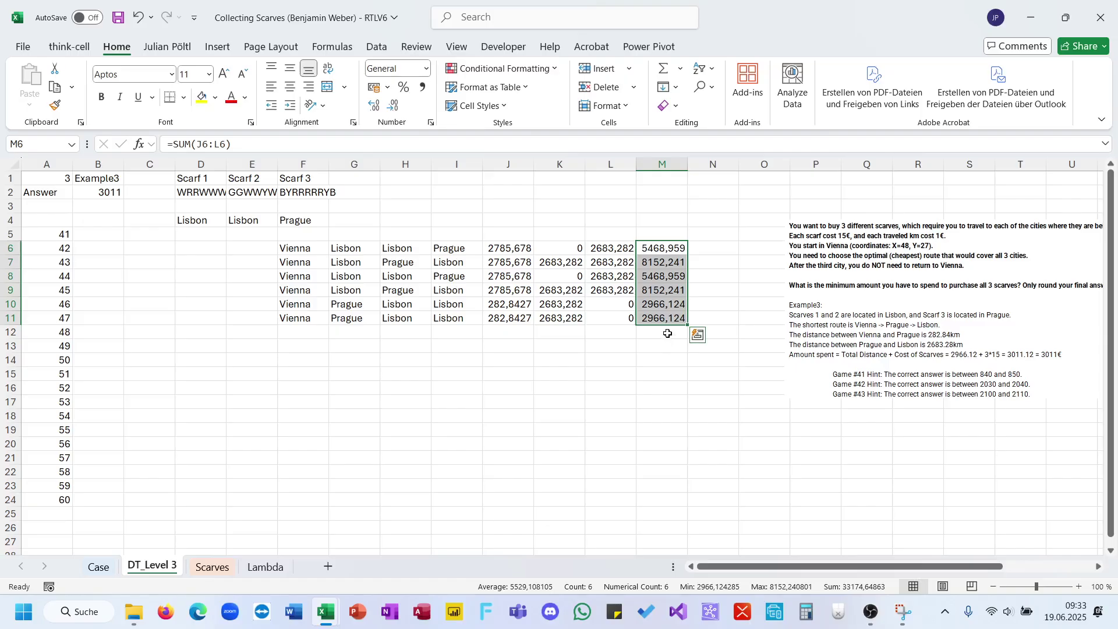
# Calculate the minimum total cost in B4 with =MIN(M6:M11)+45, after nudging the task description picture closer to the table.
pyautogui.moveTo(887, 376); pyautogui.dragTo(864, 368)
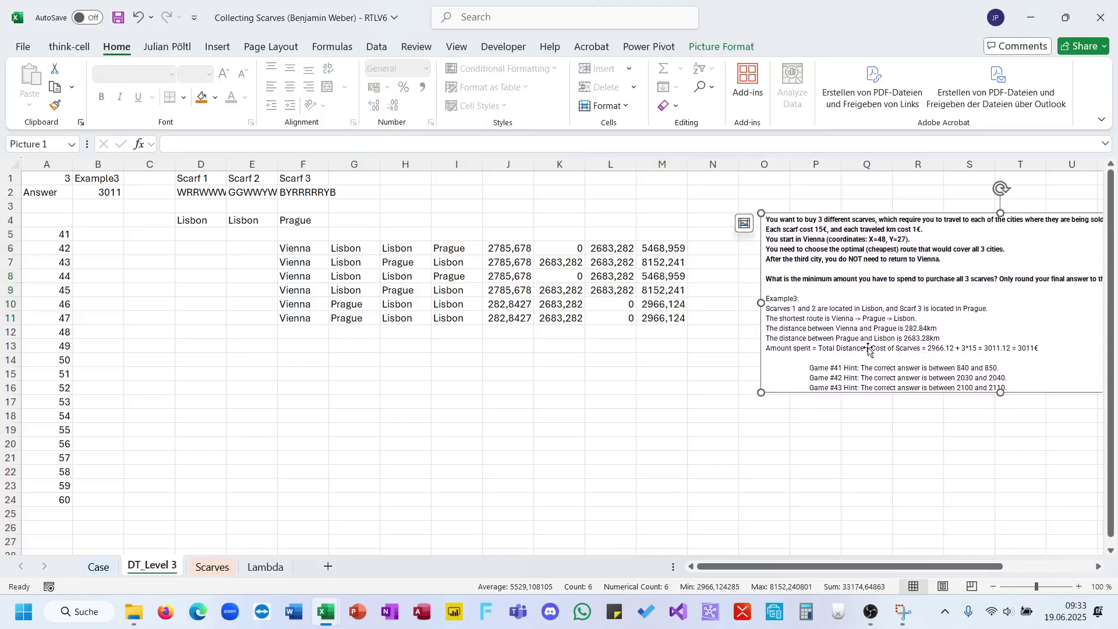
pyautogui.click(91, 226)
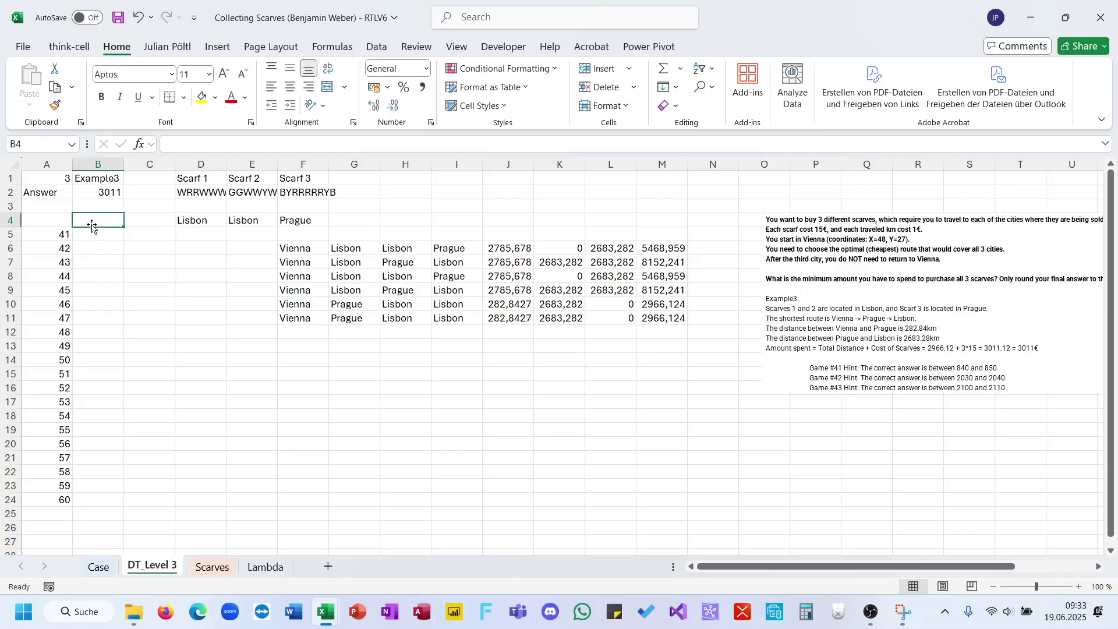
pyautogui.write('=')
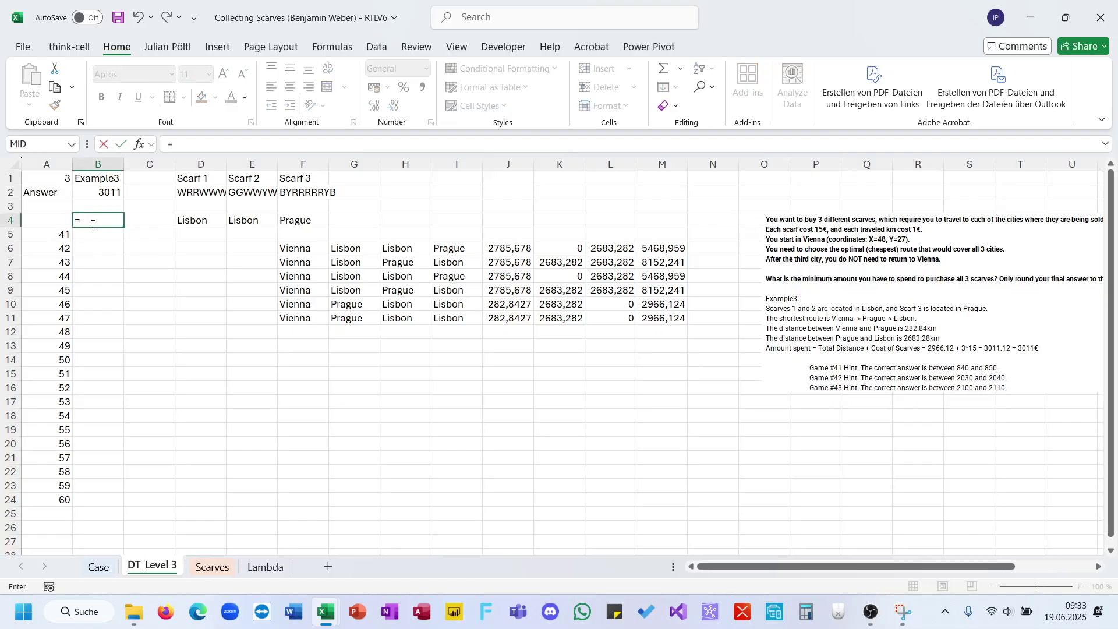
pyautogui.write('min')
pyautogui.press('Tab')
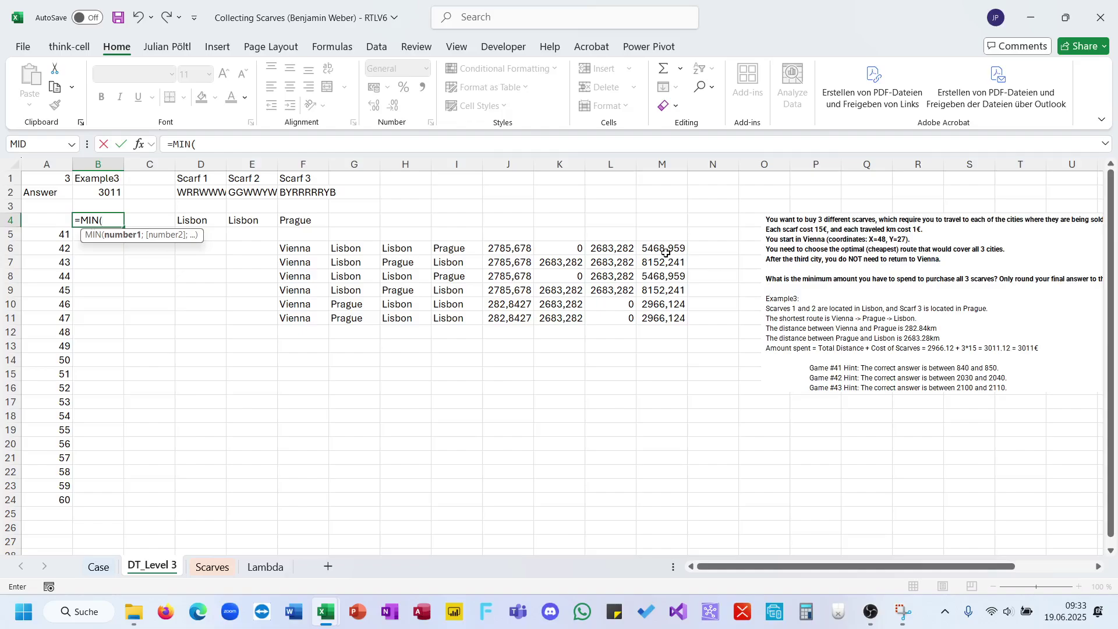
pyautogui.moveTo(663, 250); pyautogui.dragTo(657, 323)
pyautogui.write(')')
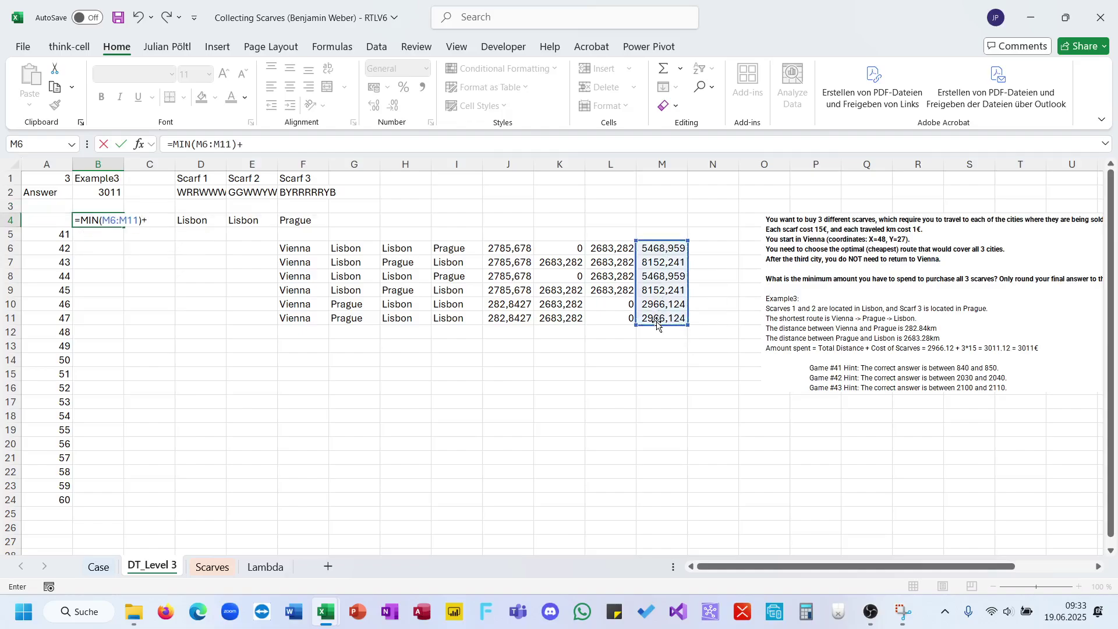
pyautogui.write('+45')
pyautogui.press('Return')
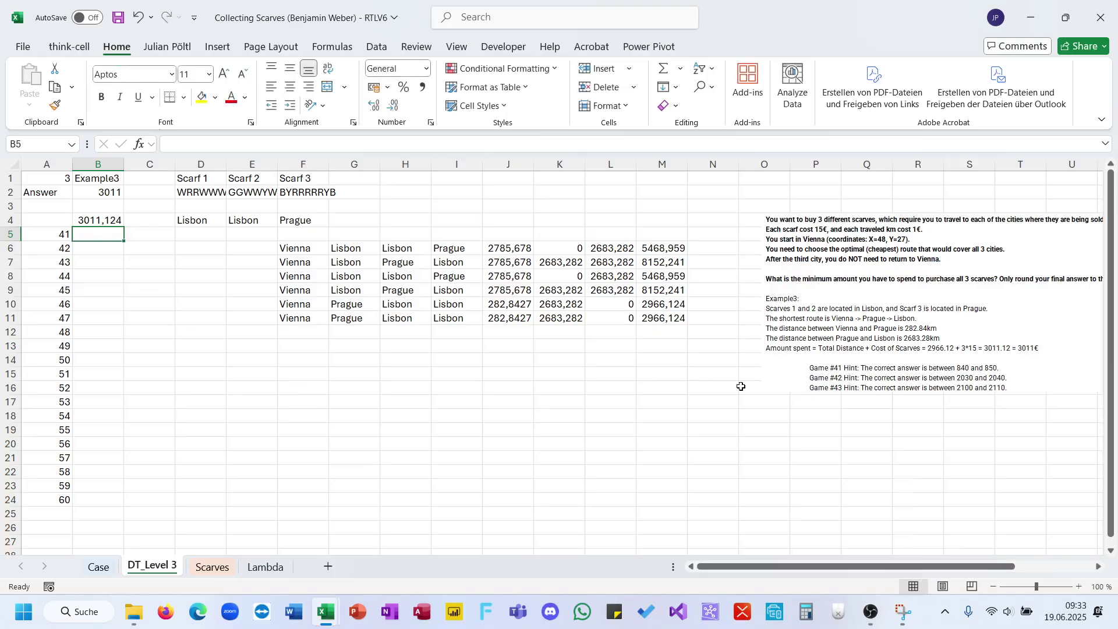
# Create a data table over A4:B24 with B1 as the column input cell to compute games 41 to 60.
pyautogui.click(827, 331)
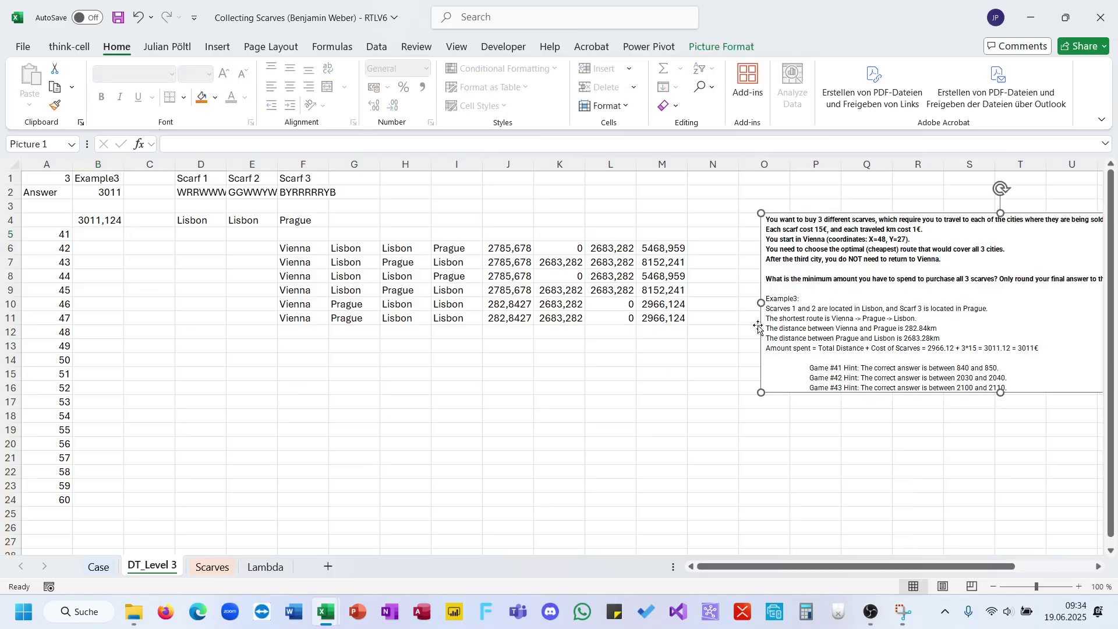
pyautogui.click(57, 222)
pyautogui.hotkey('shift', 'Right')
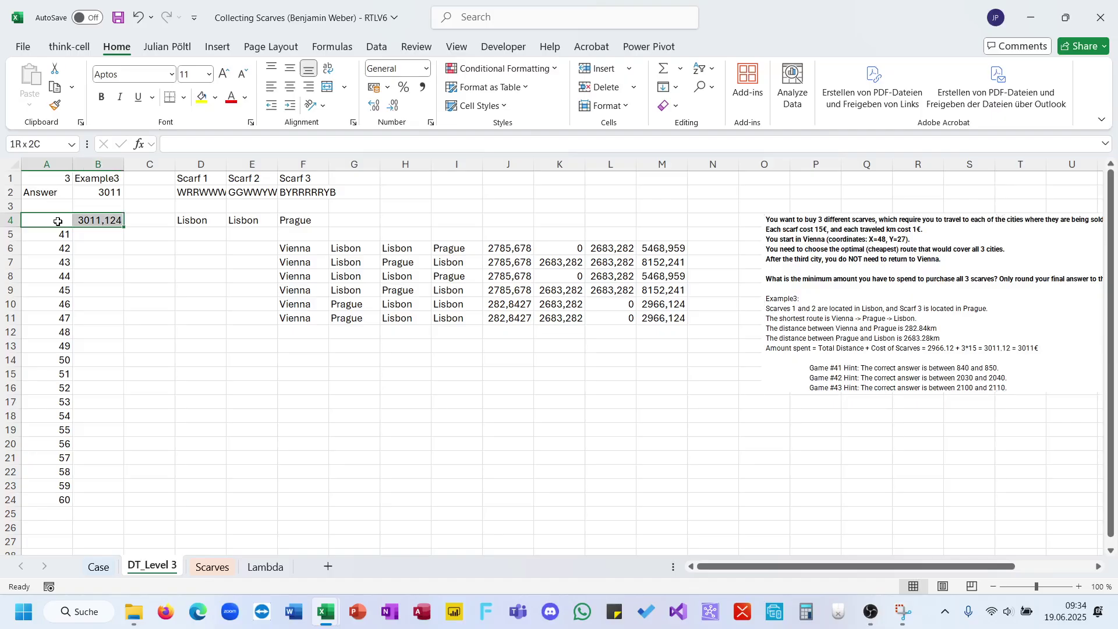
pyautogui.hotkey('ctrl', 'shift', 'Down')
pyautogui.hotkey('ctrl', 'shift', 'Down')
pyautogui.click(168, 47)
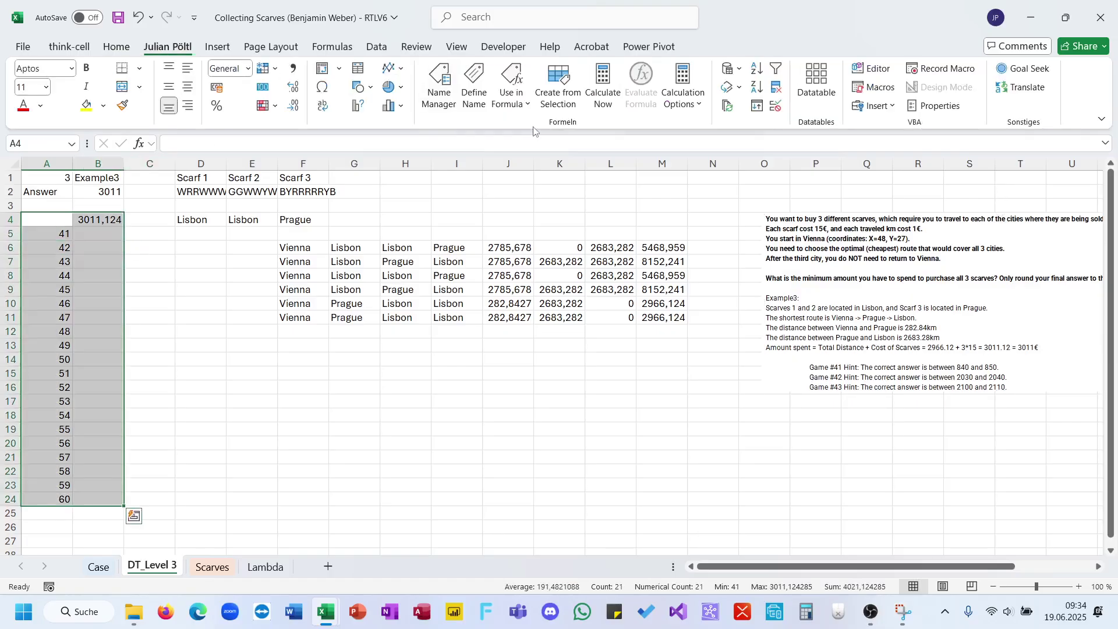
pyautogui.click(816, 78)
pyautogui.click(685, 367)
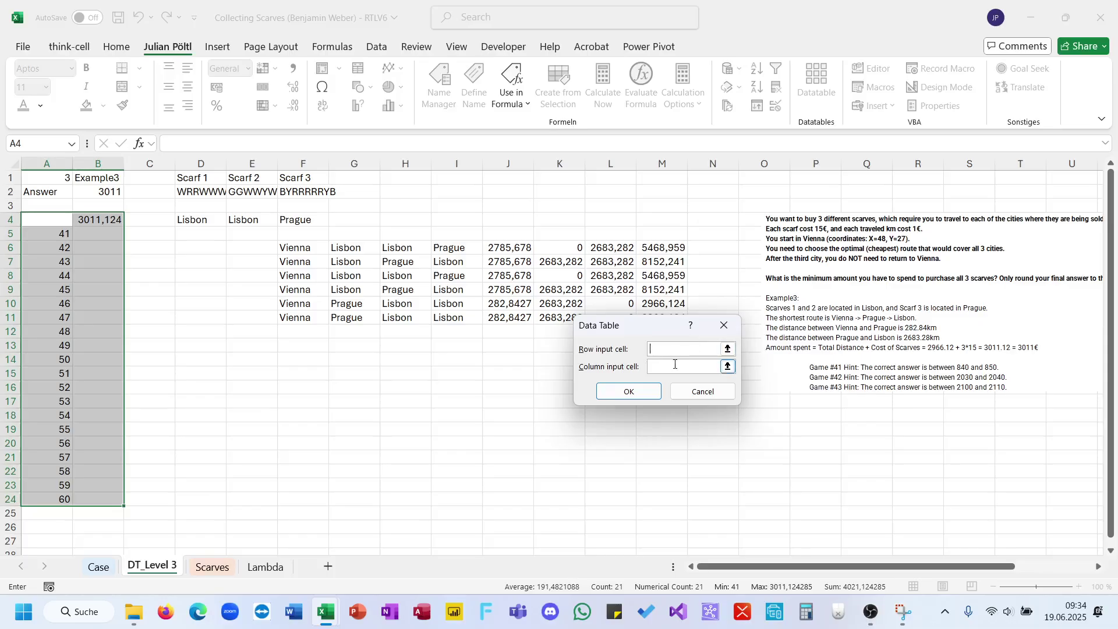
pyautogui.click(98, 164)
pyautogui.click(98, 178)
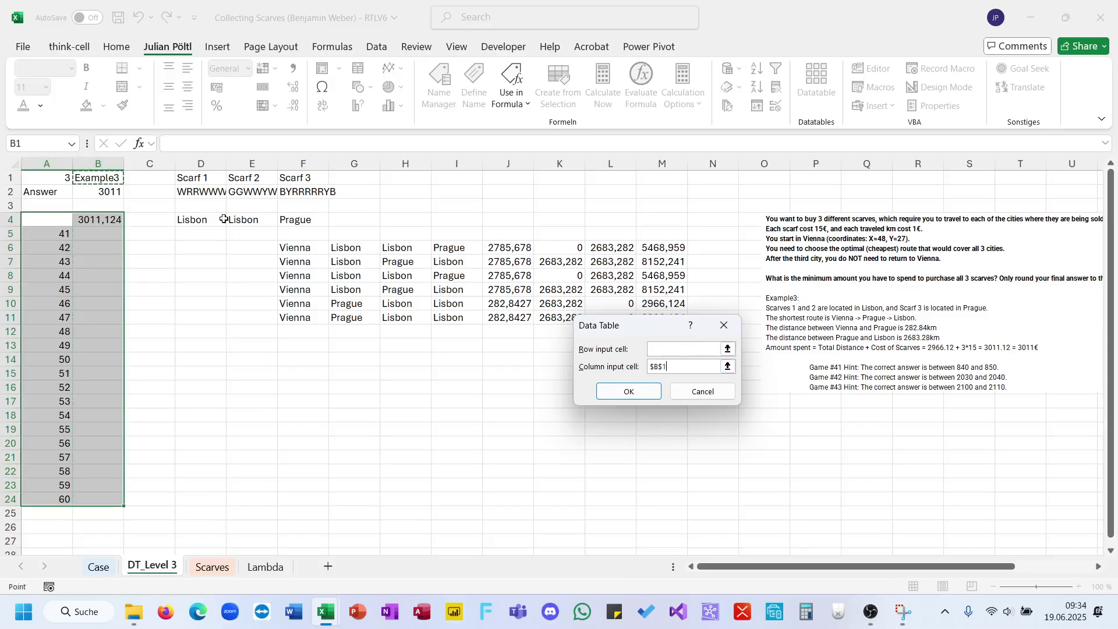
pyautogui.click(657, 389)
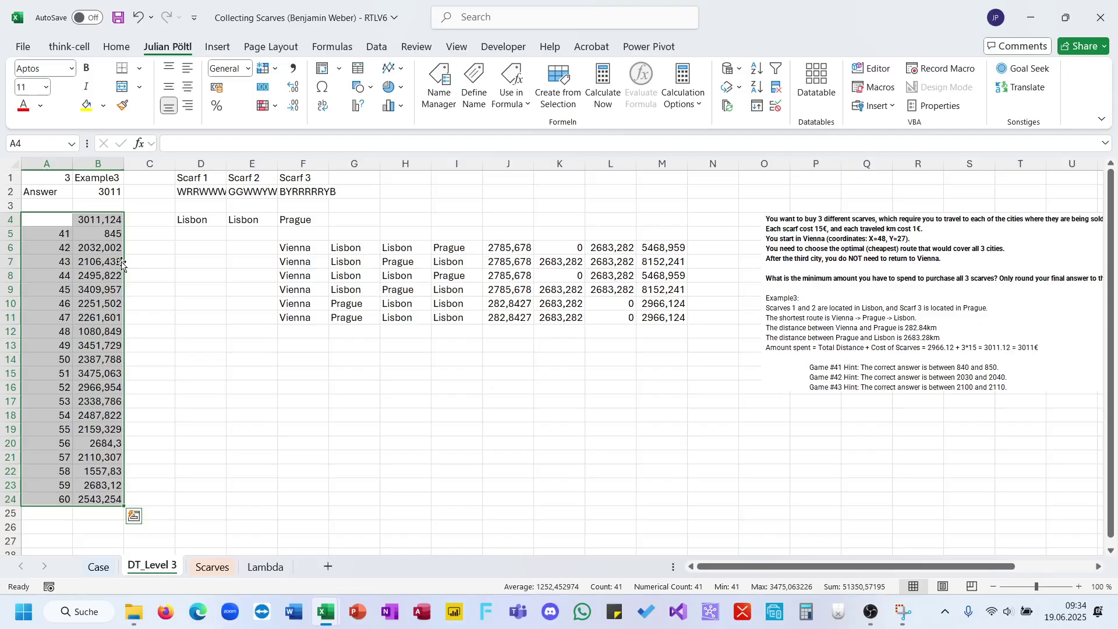
# Copy the data table results B5:B24 and paste them into the Level 3 answer cells on the Case sheet, starting at E147.
pyautogui.click(84, 232)
pyautogui.hotkey('ctrl', 'shift', 'Down')
pyautogui.hotkey('ctrl', 'c')
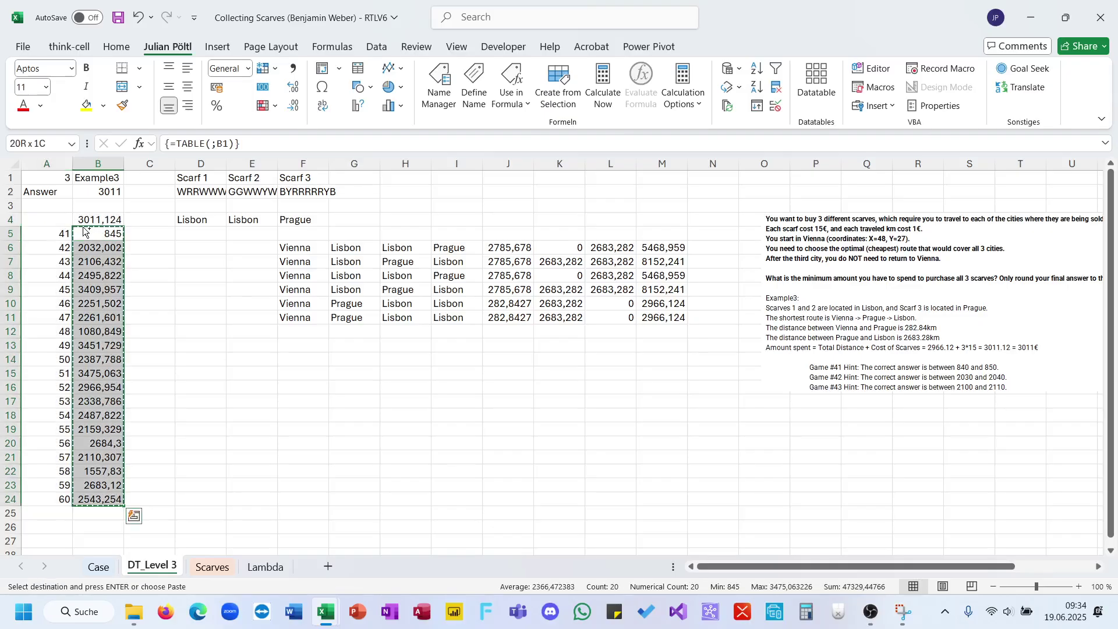
pyautogui.click(98, 567)
pyautogui.scroll(-16, 387, 410)
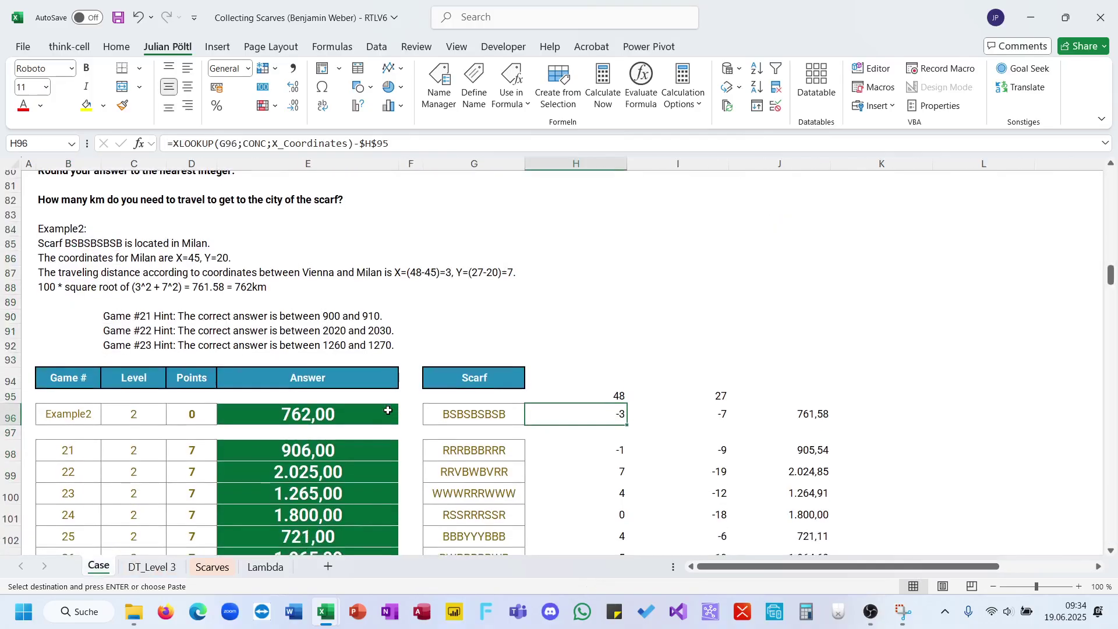
pyautogui.scroll(-5, 319, 456)
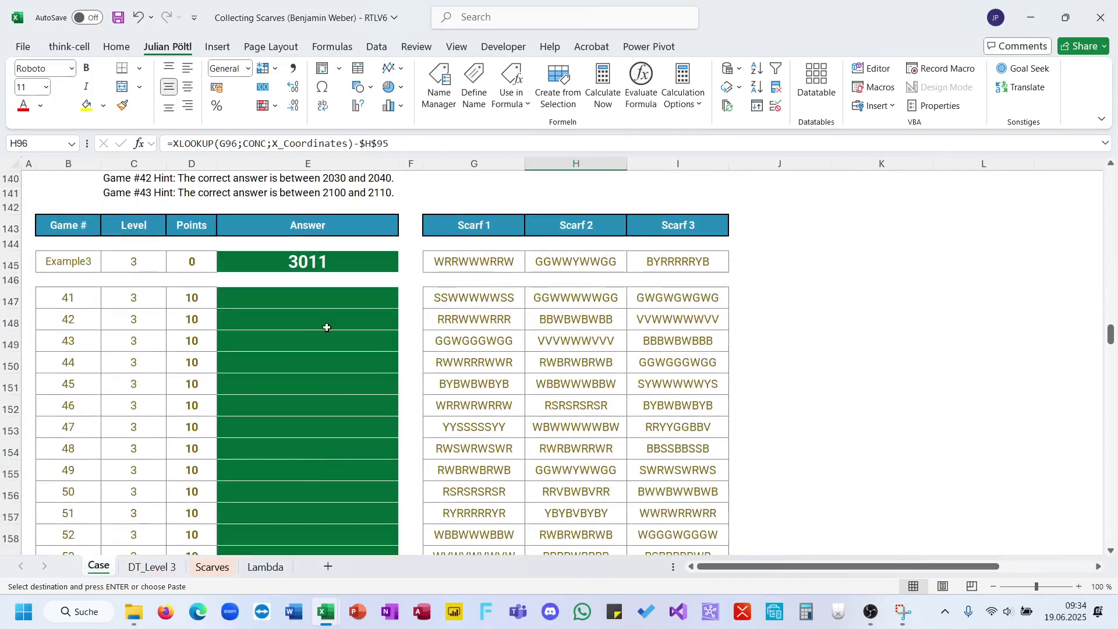
pyautogui.click(322, 296)
pyautogui.hotkey('ctrl', 'v')
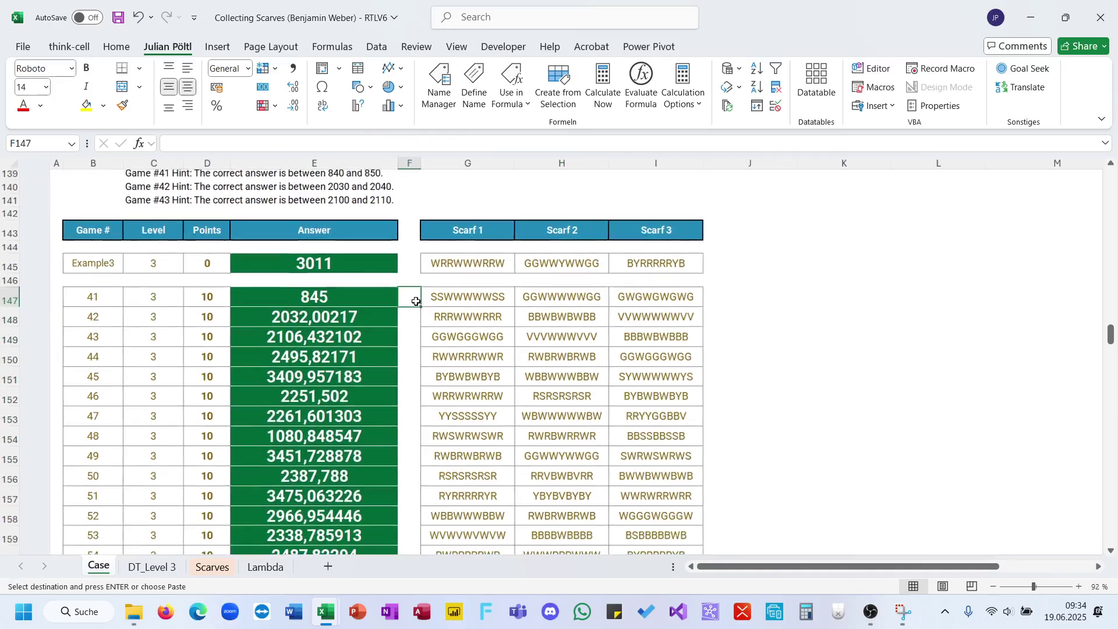
# Round the minimum distance in B4 of the DT_Level 3 sheet by changing the formula to =ROUND(MIN(M6:M11);)+45.
pyautogui.click(152, 567)
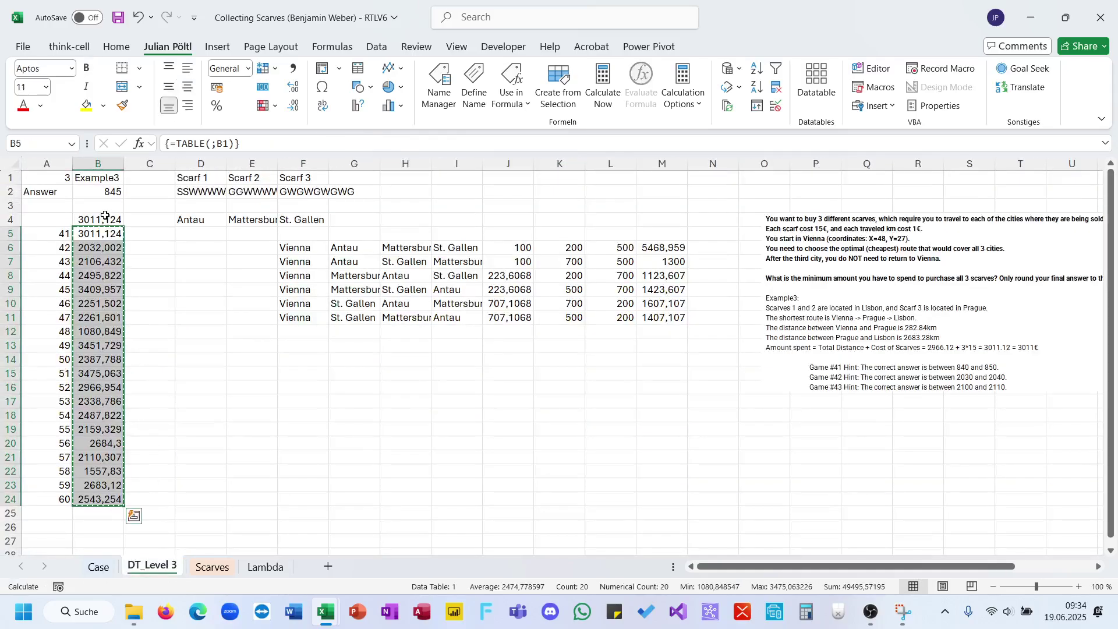
pyautogui.click(107, 217)
pyautogui.click(173, 143)
pyautogui.write('ROUND(MIN(M6:M11)+45')
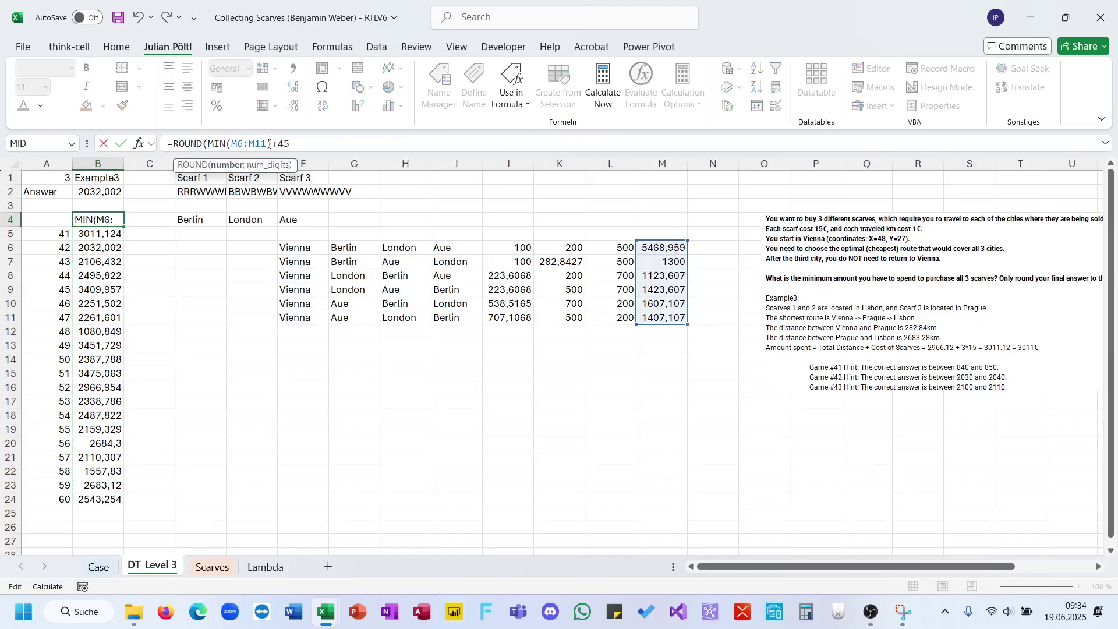
pyautogui.click(278, 144)
pyautogui.write(';')
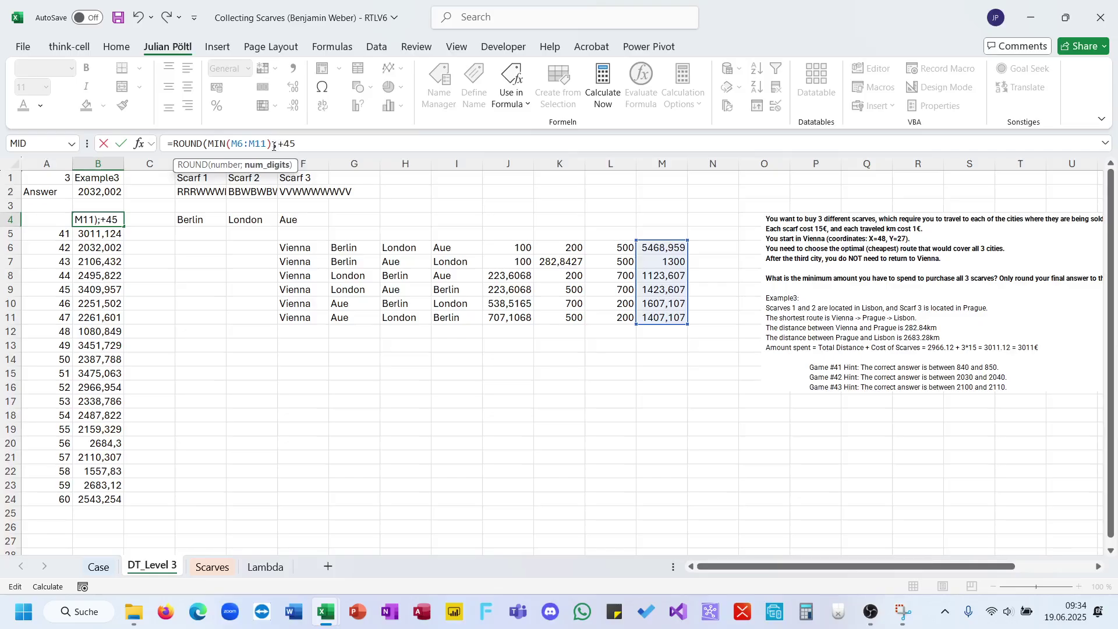
pyautogui.write(')')
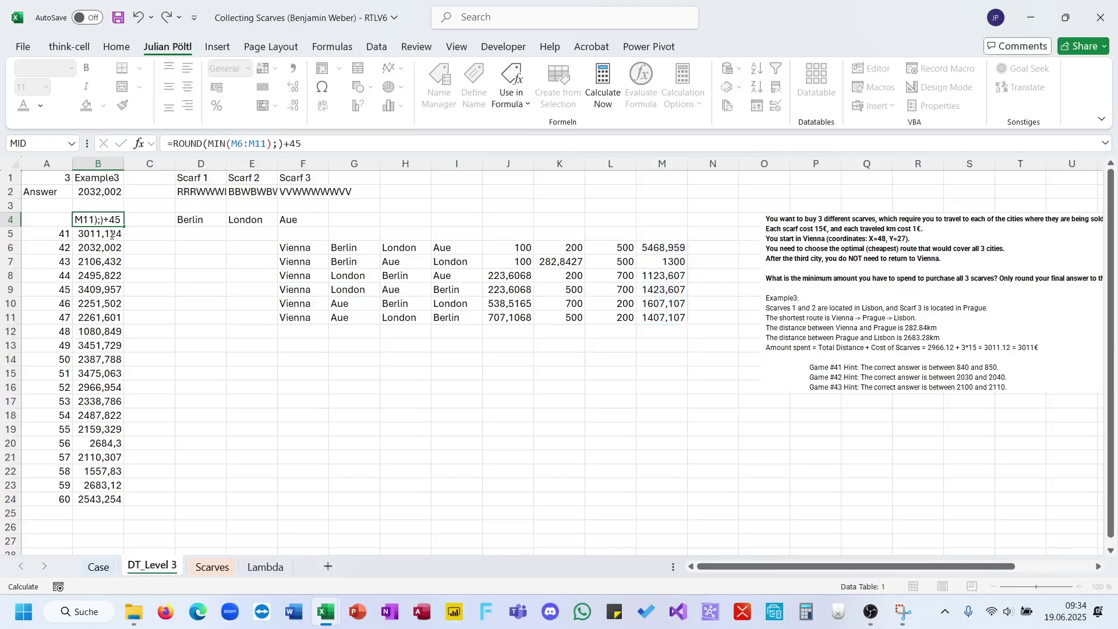
pyautogui.press('Return')
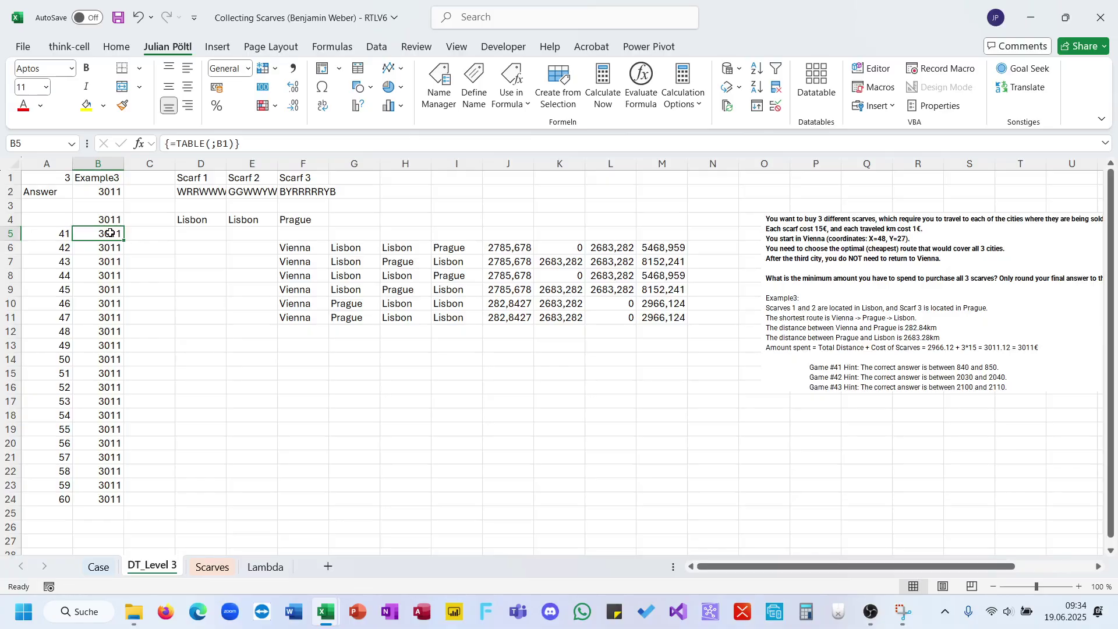
# Choose a calculation option for the workbook and check the rounding formula in B4 without changing it.
pyautogui.click(683, 87)
pyautogui.click(728, 129)
pyautogui.click(111, 220)
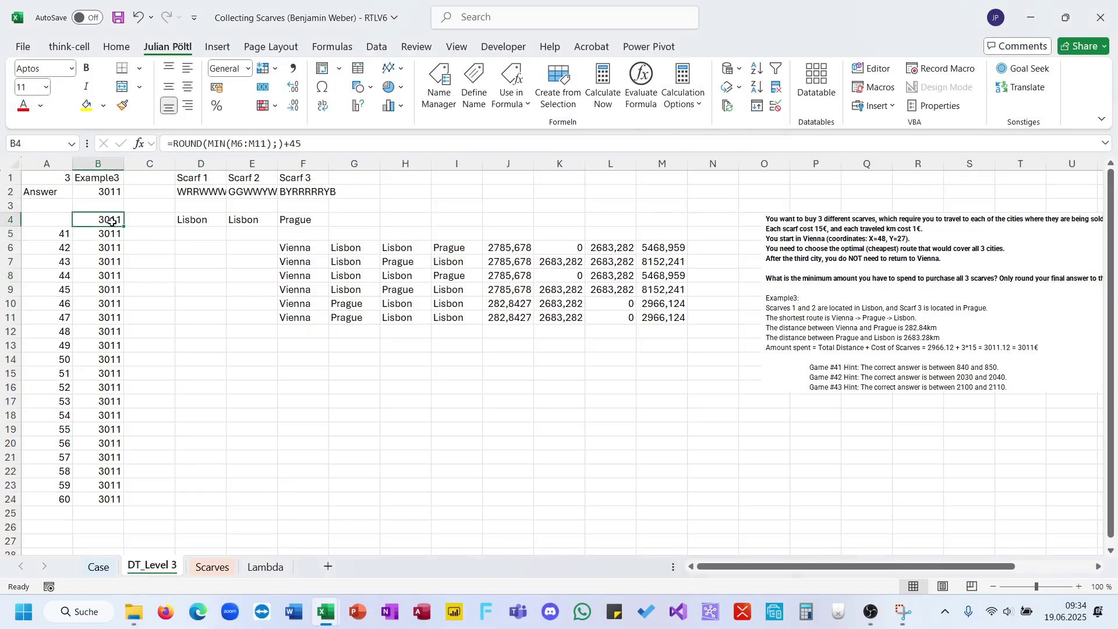
pyautogui.click(282, 144)
pyautogui.press('Escape')
# Clear the data table results from B5:B24.
pyautogui.click(108, 233)
pyautogui.hotkey('ctrl', 'shift', 'Down')
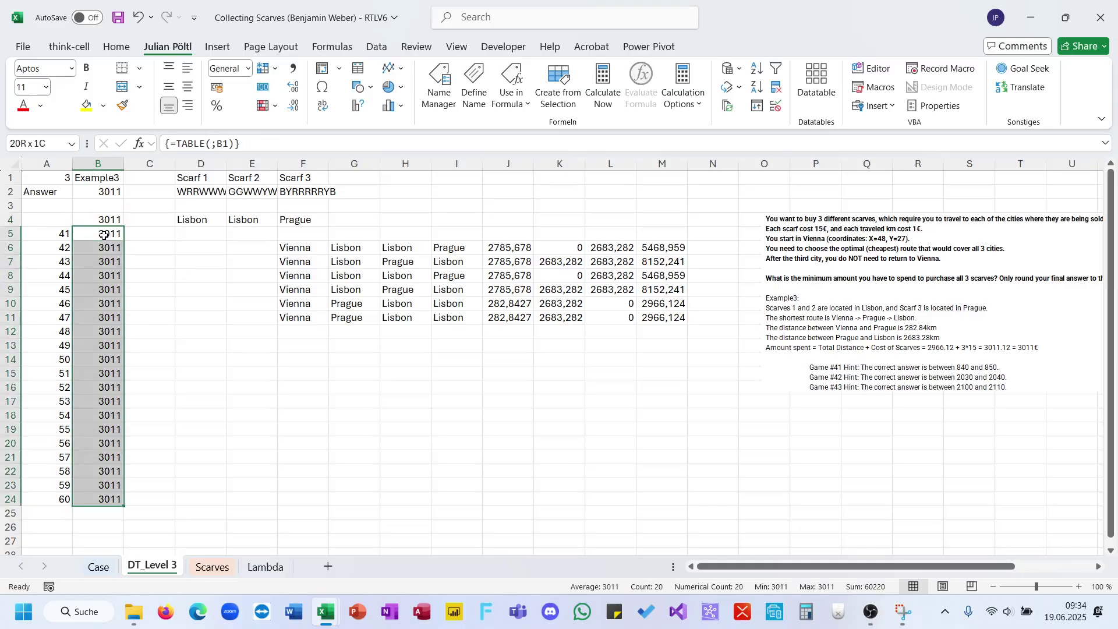
pyautogui.press('Delete')
# Recreate the data table over A4:B24 with B1 as the column input cell and check several of its result cells.
pyautogui.moveTo(67, 216); pyautogui.dragTo(98, 234)
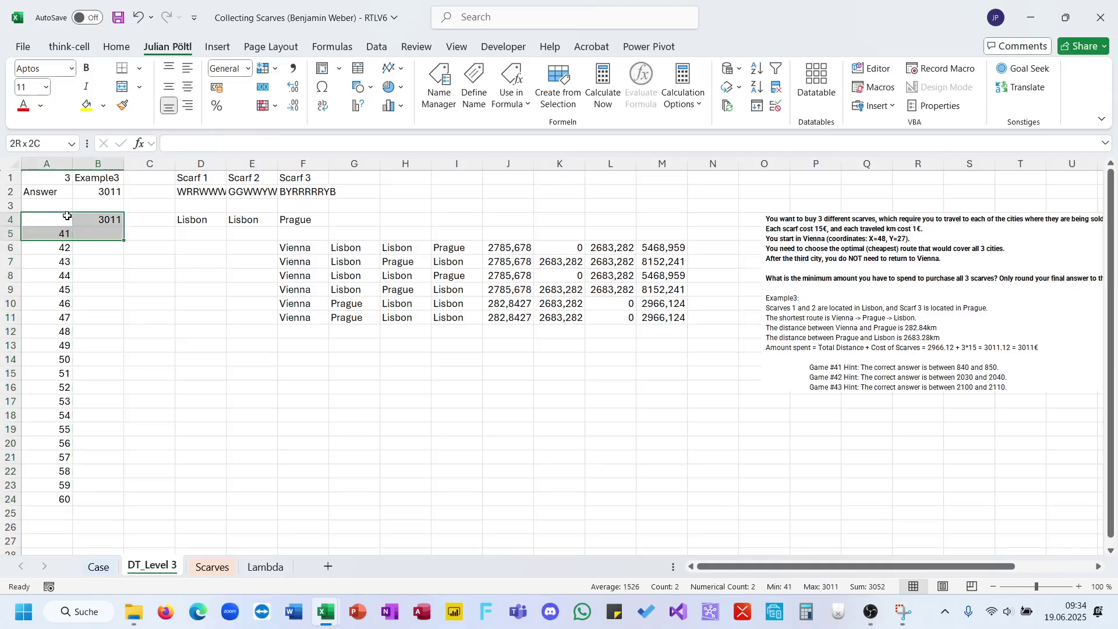
pyautogui.hotkey('ctrl', 'shift', 'Down')
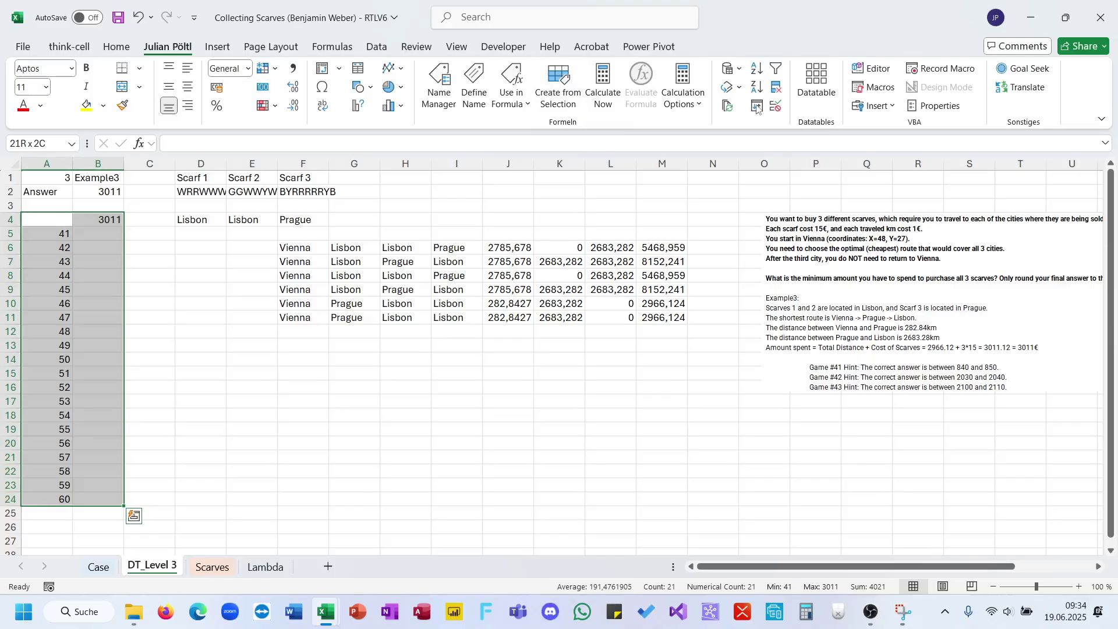
pyautogui.click(757, 106)
pyautogui.click(679, 367)
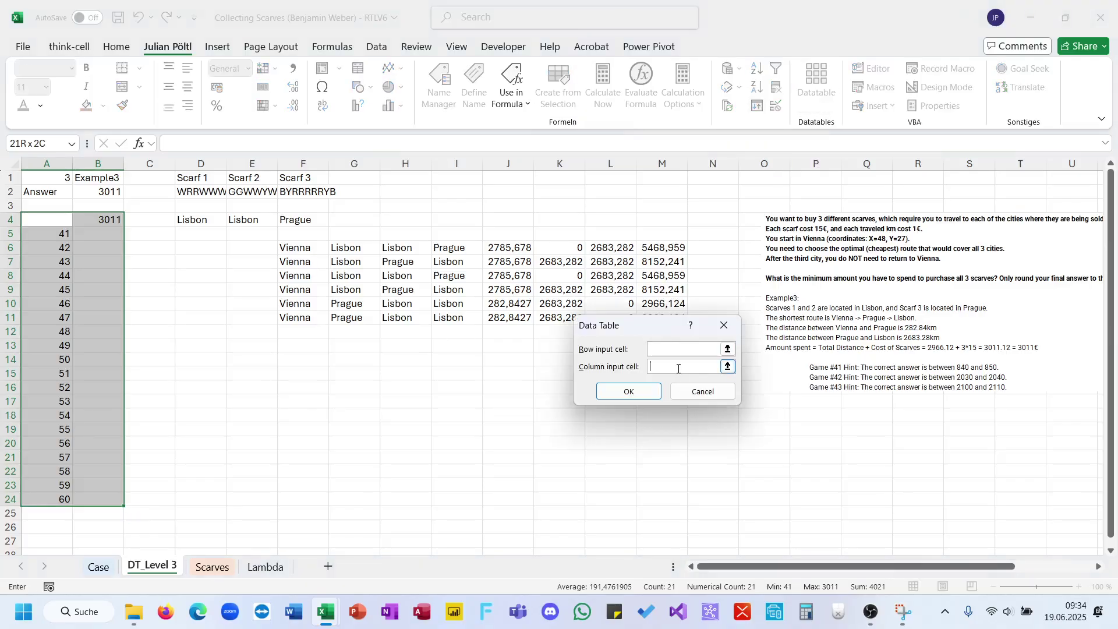
pyautogui.click(113, 179)
pyautogui.click(632, 389)
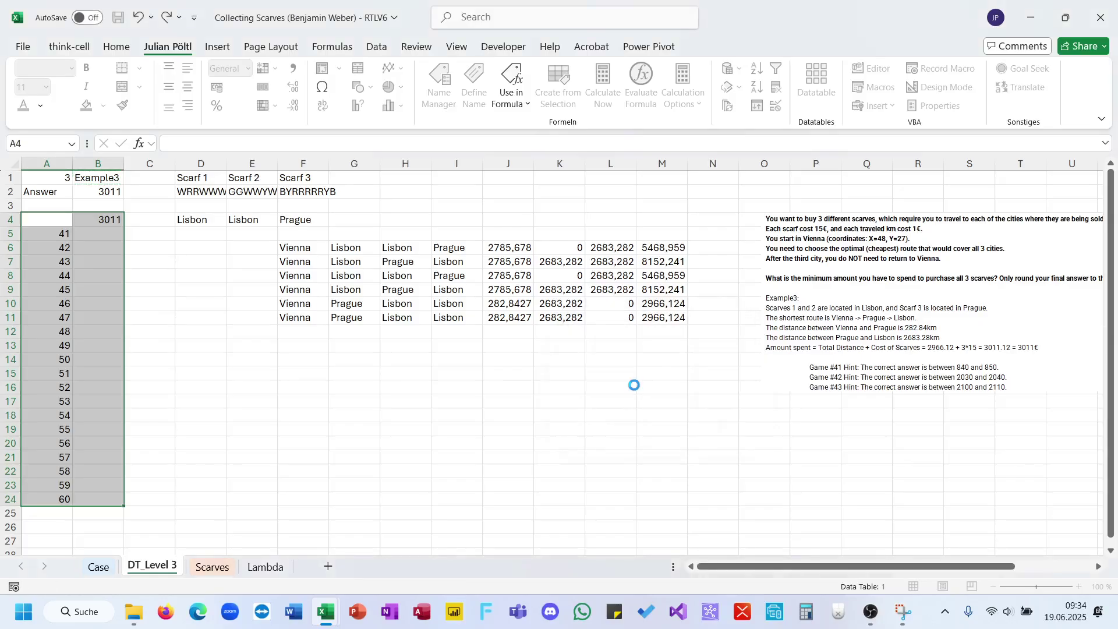
pyautogui.click(111, 236)
pyautogui.click(105, 290)
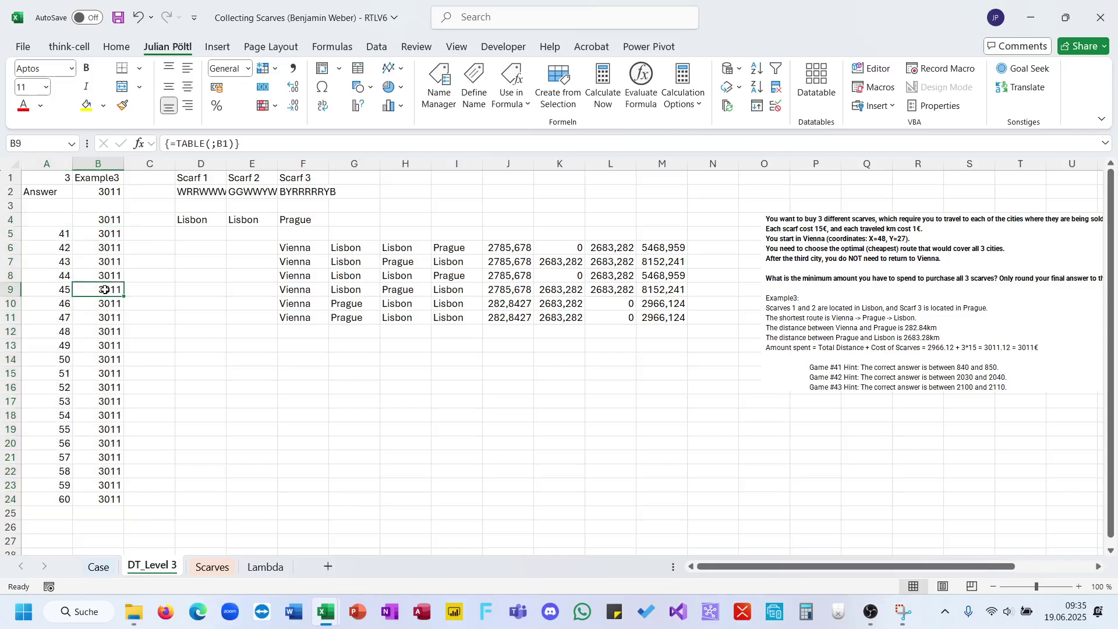
pyautogui.click(116, 346)
pyautogui.click(110, 430)
# Round all pasted Level 3 answers on the Case sheet with =ROUND(E147:E166;) in J147.
pyautogui.click(99, 568)
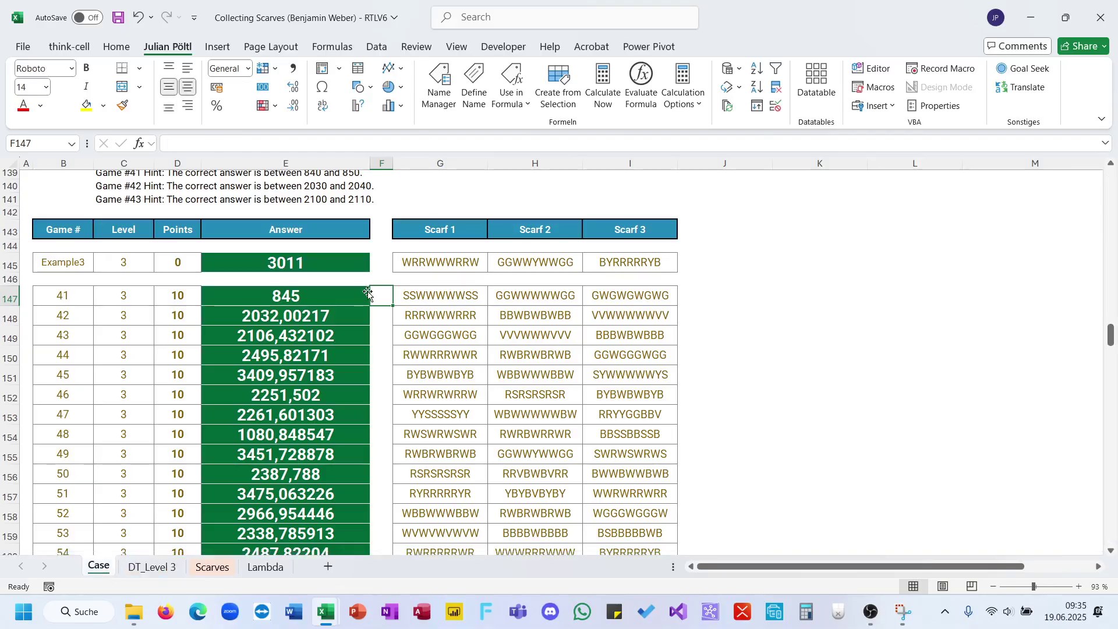
pyautogui.click(707, 298)
pyautogui.write('=ro')
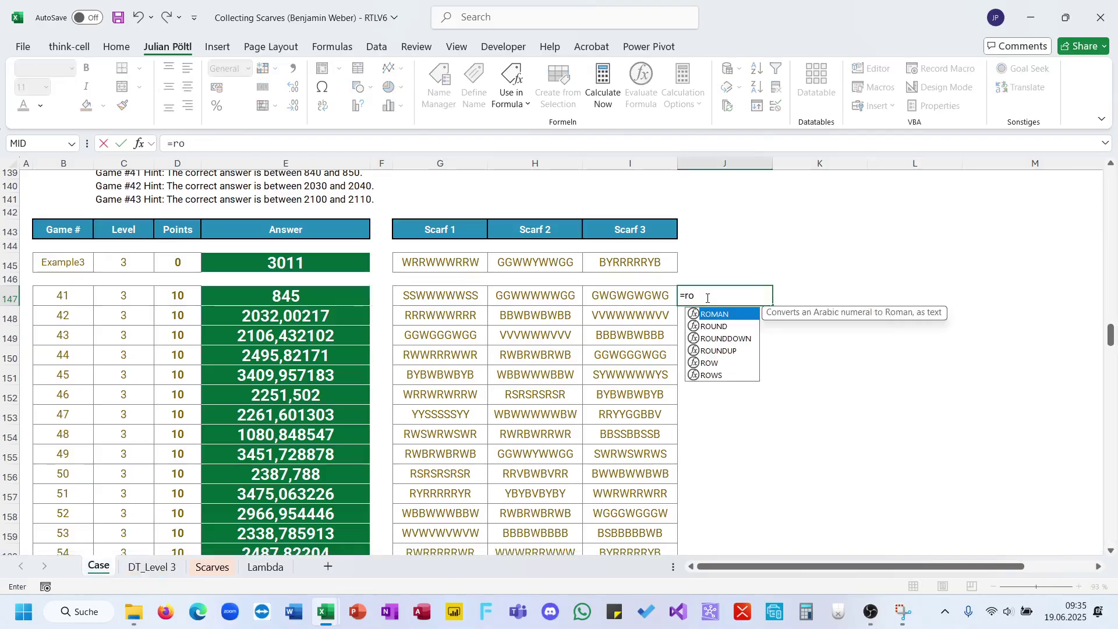
pyautogui.press('Tab')
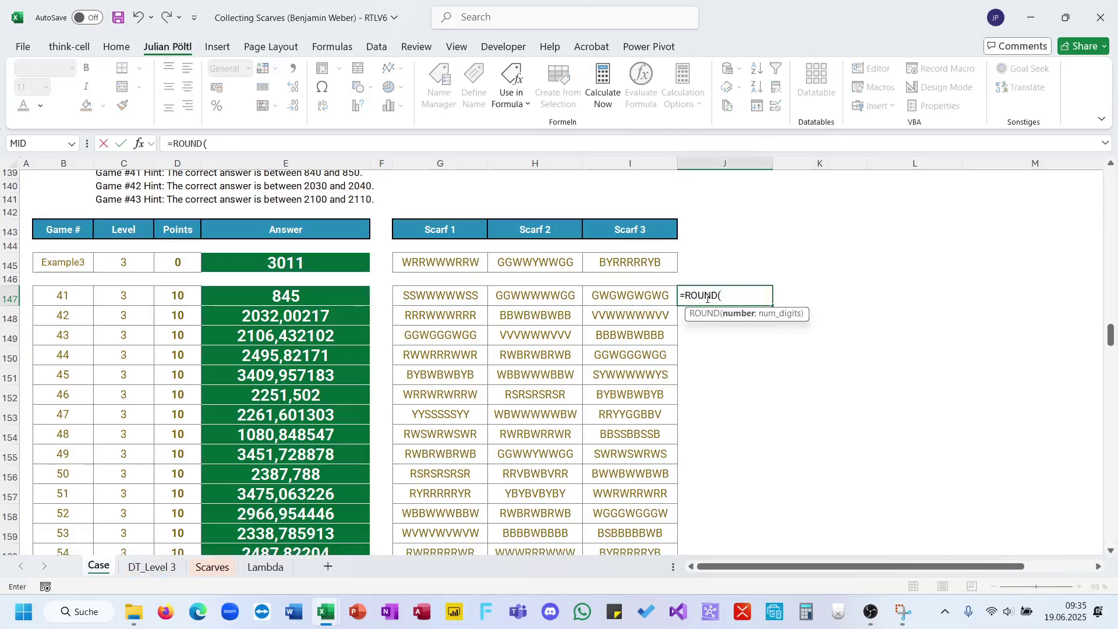
pyautogui.click(319, 294)
pyautogui.hotkey('ctrl', 'shift', 'Down')
pyautogui.write(';')
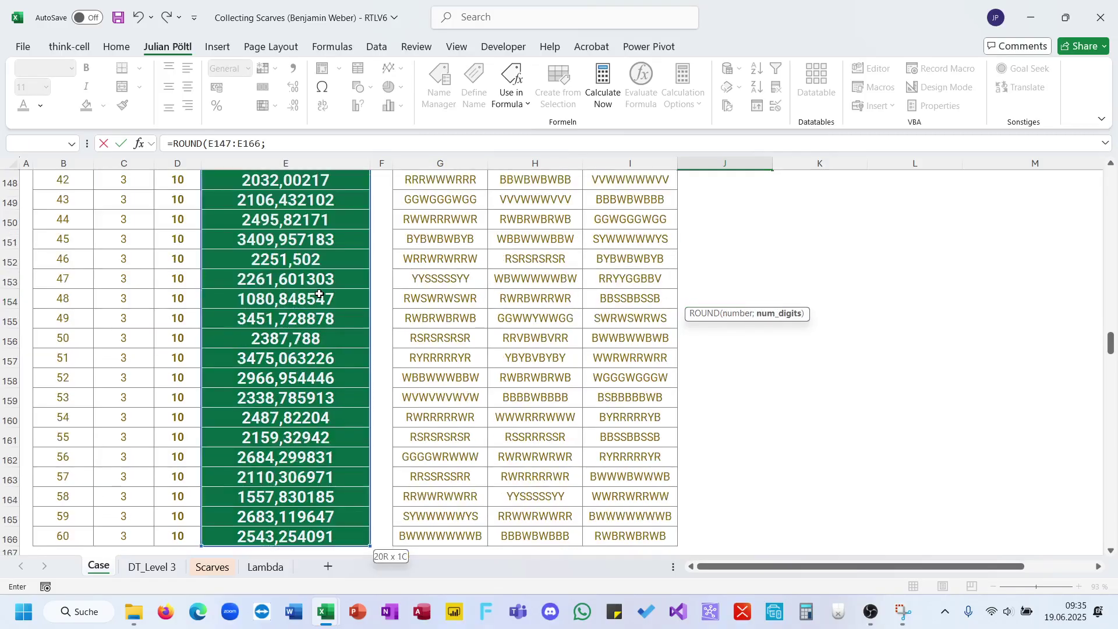
pyautogui.press('Return')
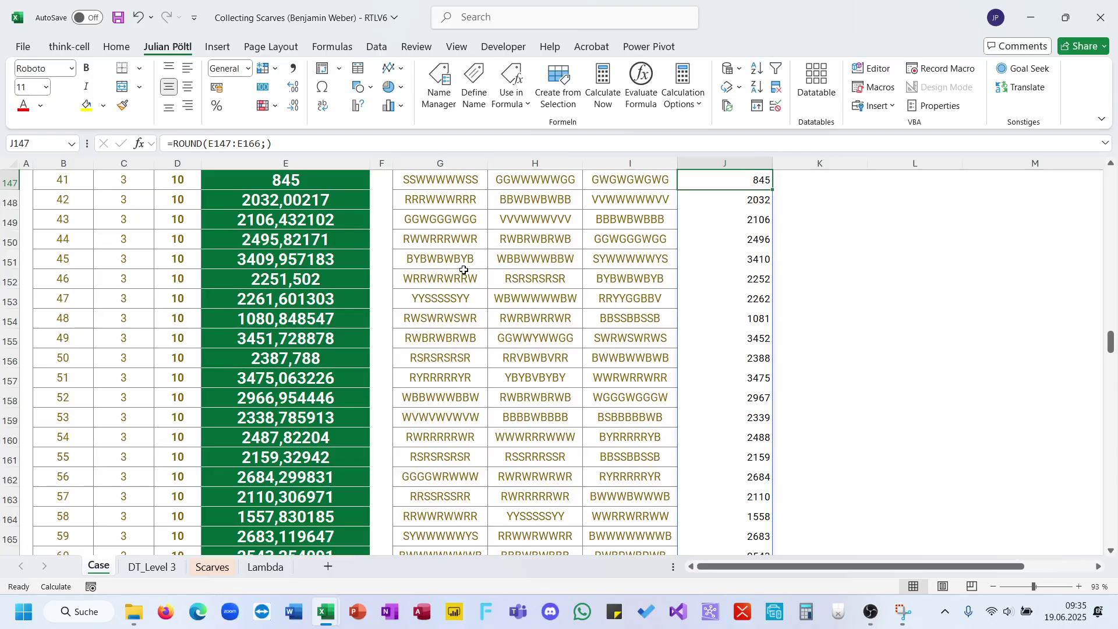
# Paste the rounded values from J147:J166 over the Level 3 answers in E147:E166 and clear the helper formula in J147.
pyautogui.scroll(2, 463, 270)
pyautogui.scroll(3, 464, 270)
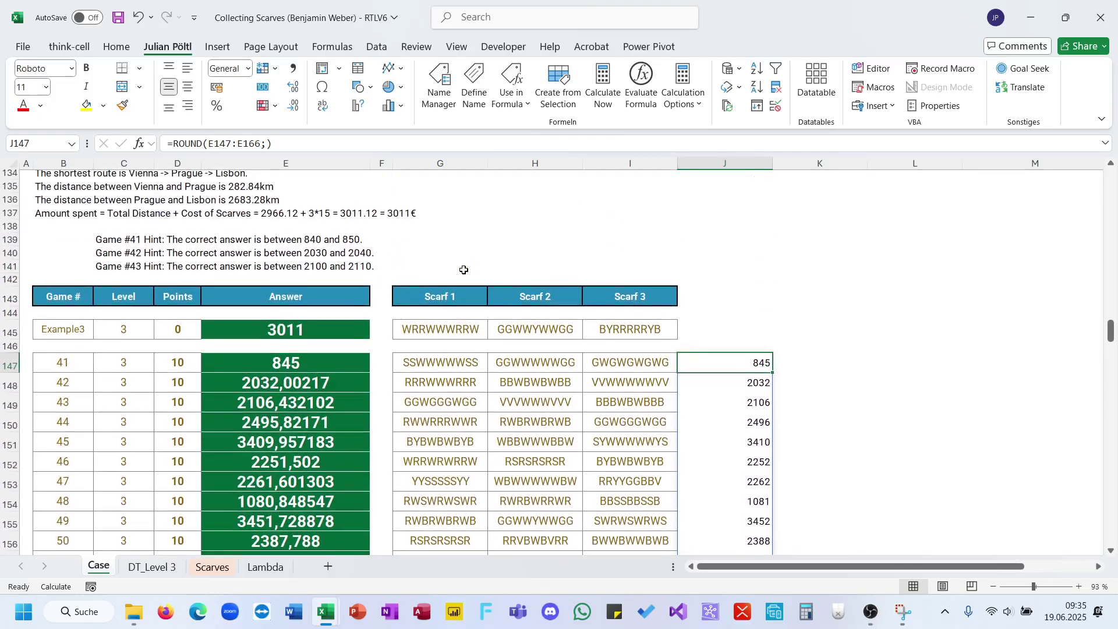
pyautogui.hotkey('ctrl', 'shift', 'Down')
pyautogui.hotkey('ctrl', 'c')
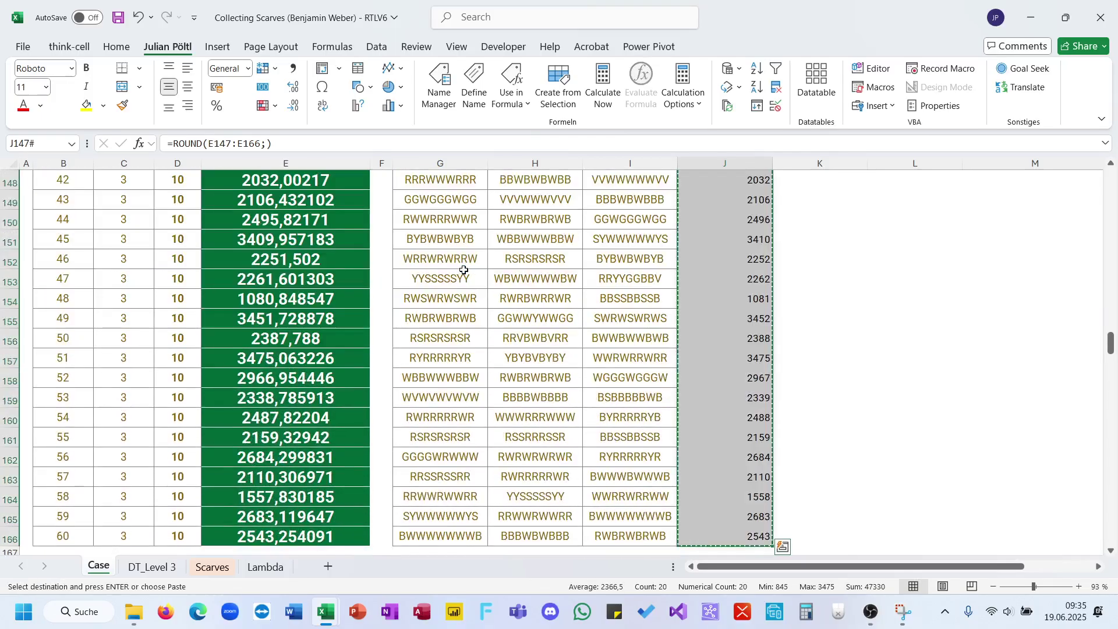
pyautogui.scroll(5, 464, 269)
pyautogui.click(330, 380)
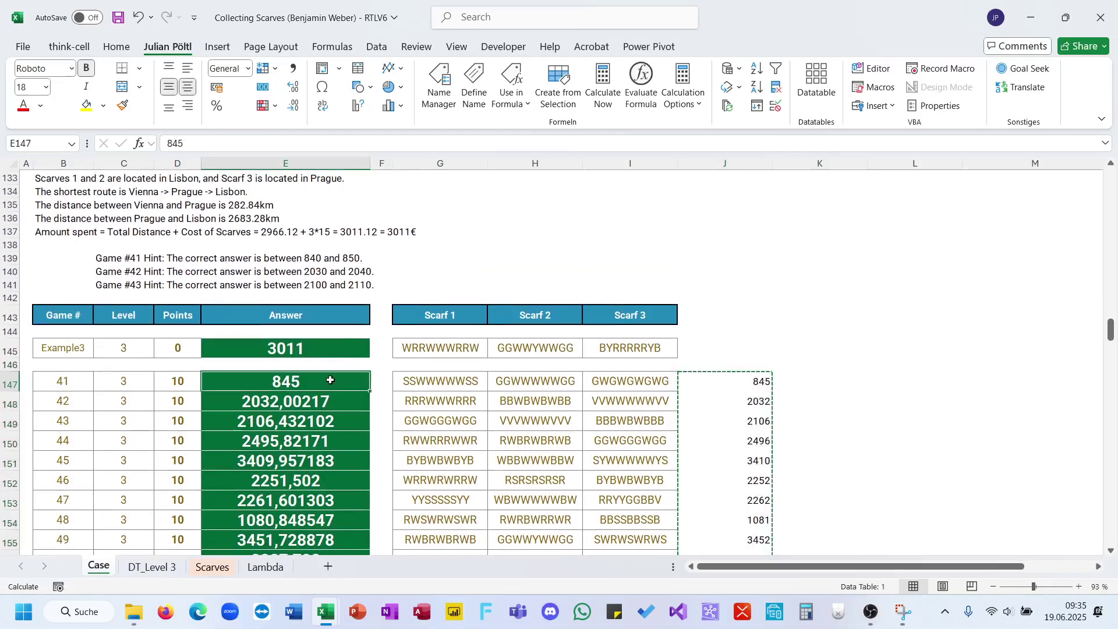
pyautogui.hotkey('ctrl', 'shift', 'Down')
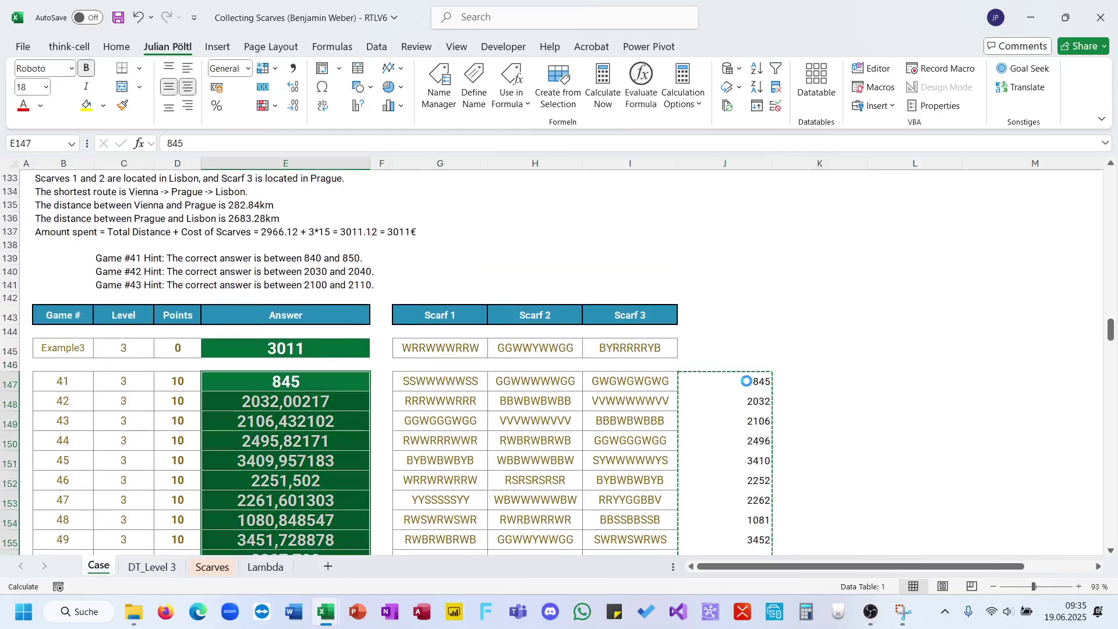
pyautogui.click(746, 381)
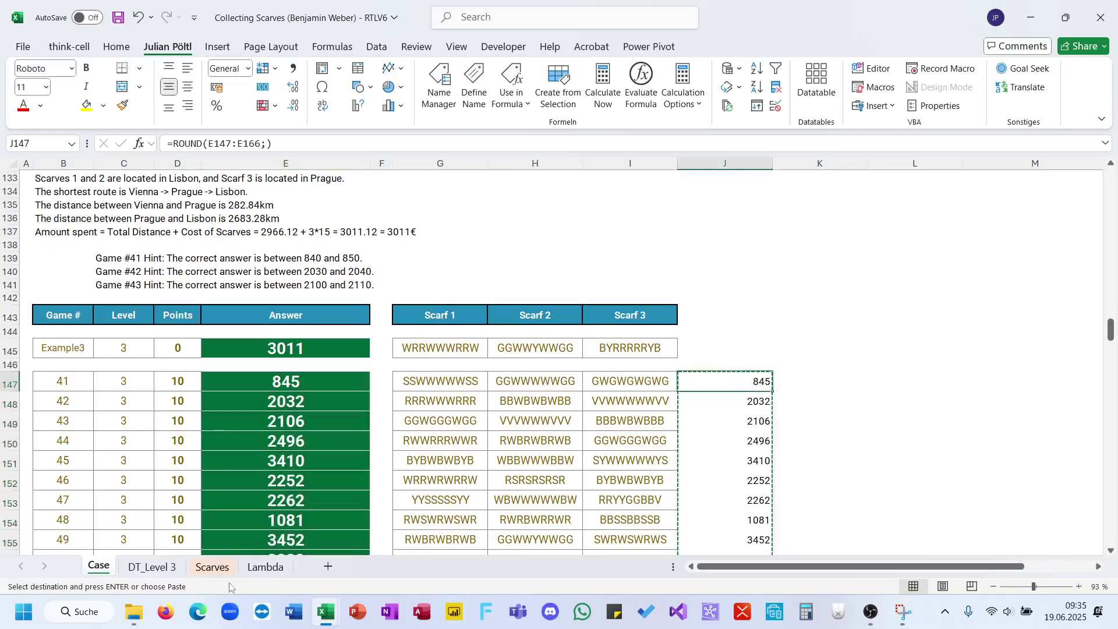
# Recalculate the workbook and set the DT_Level 3 sheet's EnableCalculation property to False.
pyautogui.click(153, 567)
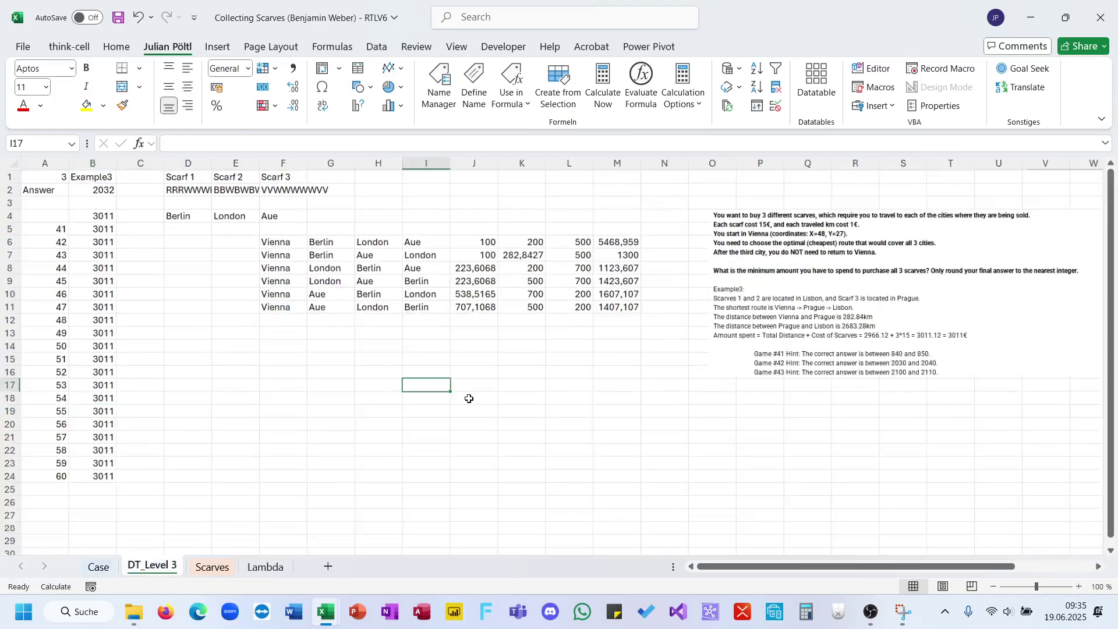
pyautogui.click(603, 87)
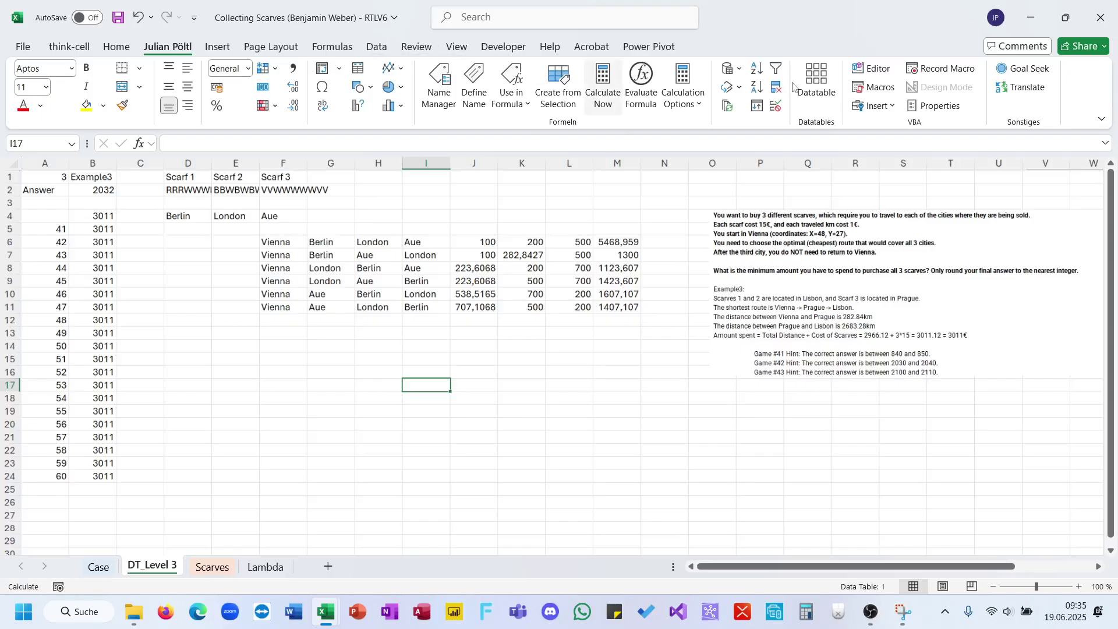
pyautogui.click(877, 105)
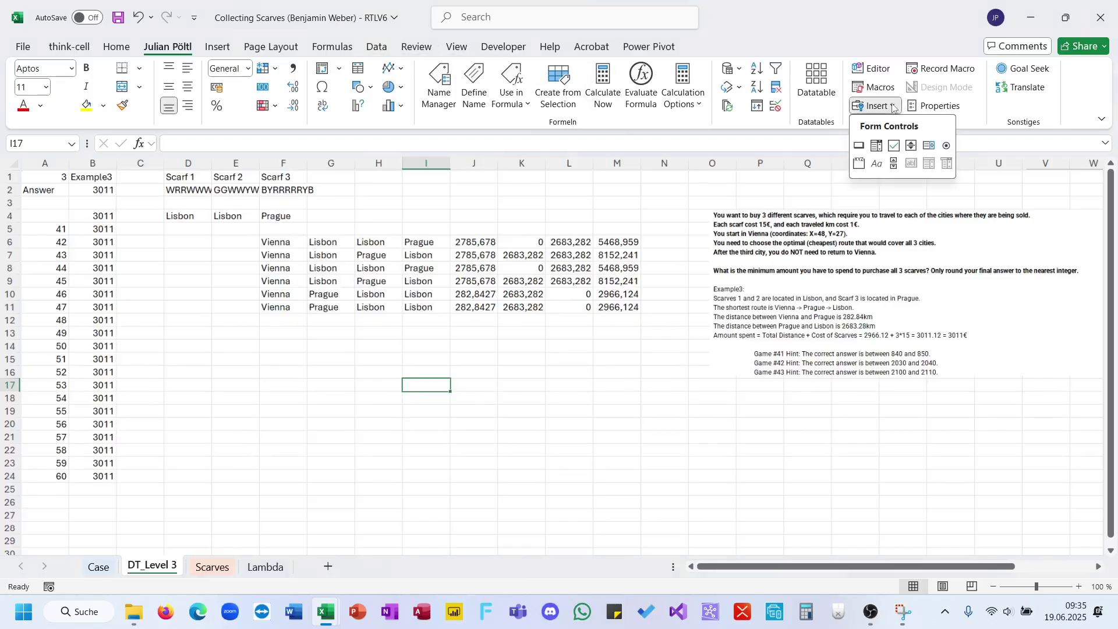
pyautogui.click(945, 109)
pyautogui.click(576, 303)
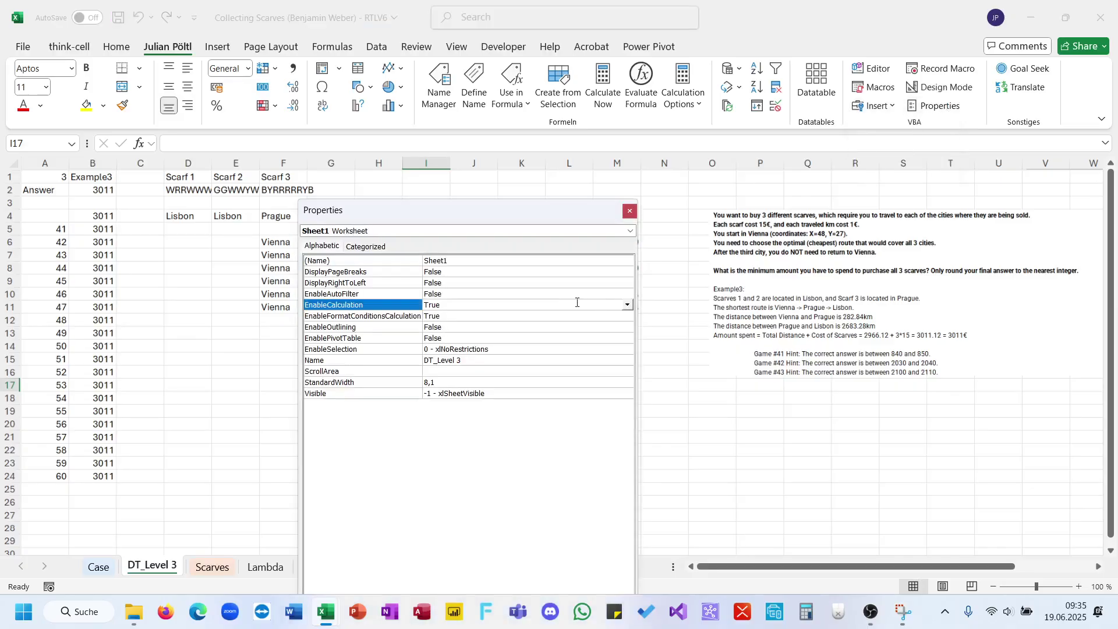
pyautogui.click(628, 305)
pyautogui.click(457, 327)
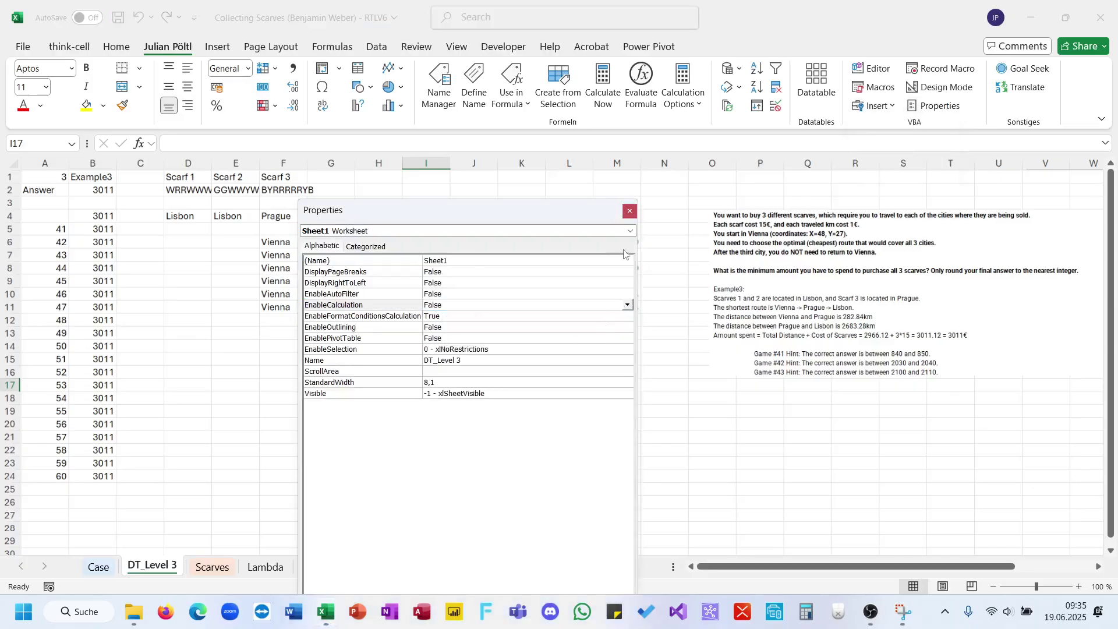
pyautogui.click(630, 211)
# Check the rounded Level 3 answers in E148 and E149 on the Case sheet and view the Level 4 task.
pyautogui.click(98, 567)
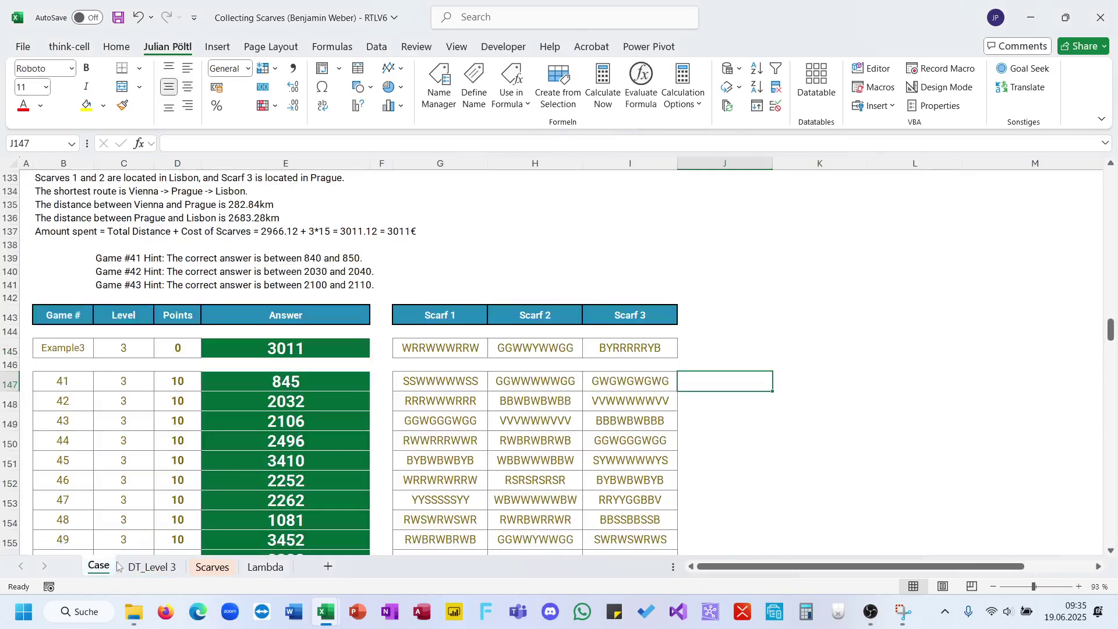
pyautogui.click(375, 408)
pyautogui.click(313, 406)
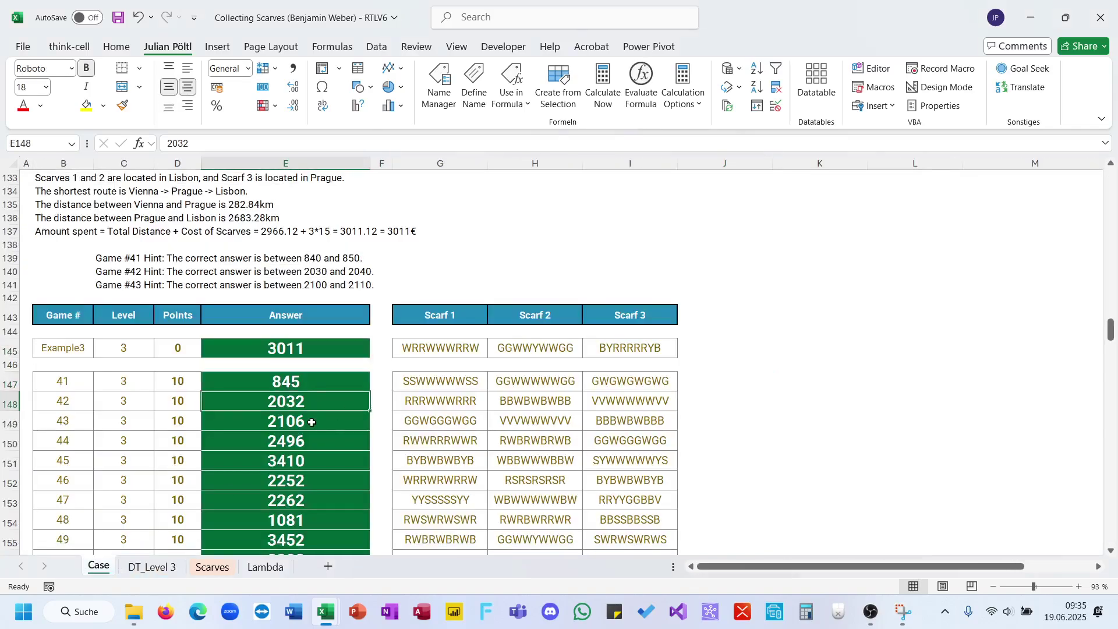
pyautogui.click(312, 423)
pyautogui.scroll(-15, 312, 423)
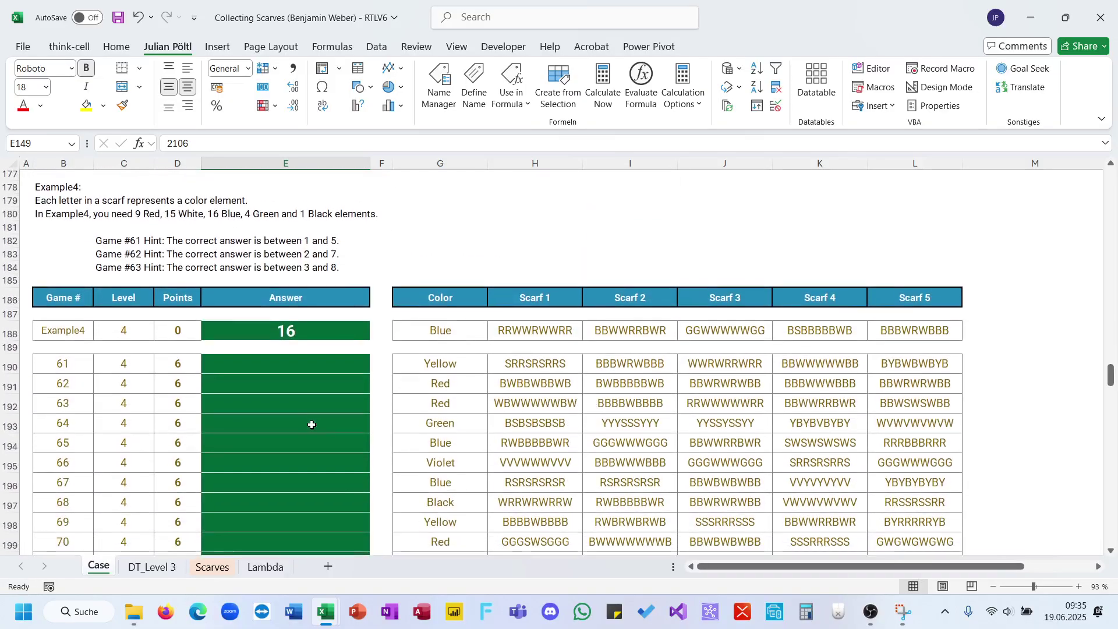
pyautogui.scroll(-2, 312, 424)
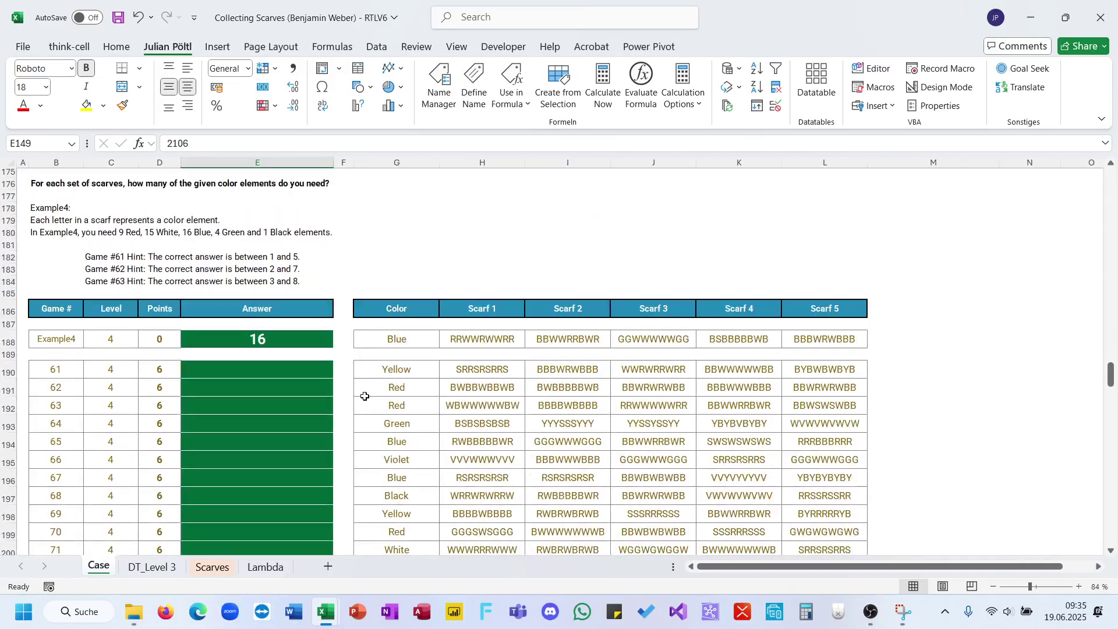
# Begin an XLOOKUP in E190 that looks up the color in G190 within the absolute range Scarves!$R$3:$R$9.
pyautogui.click(301, 371)
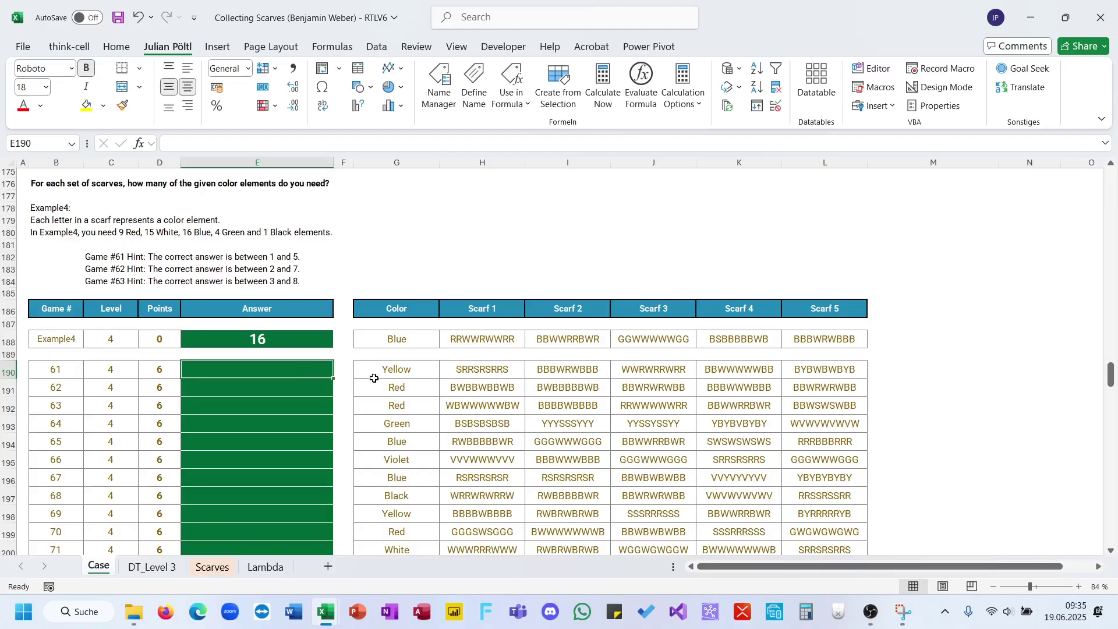
pyautogui.write('=')
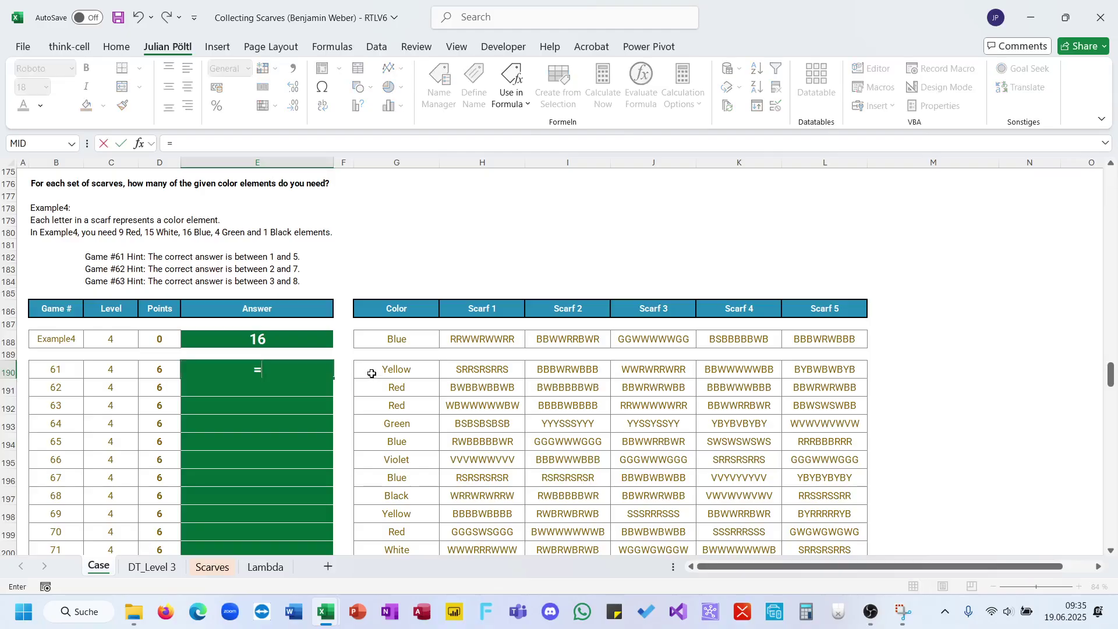
pyautogui.write('x')
pyautogui.click(376, 372)
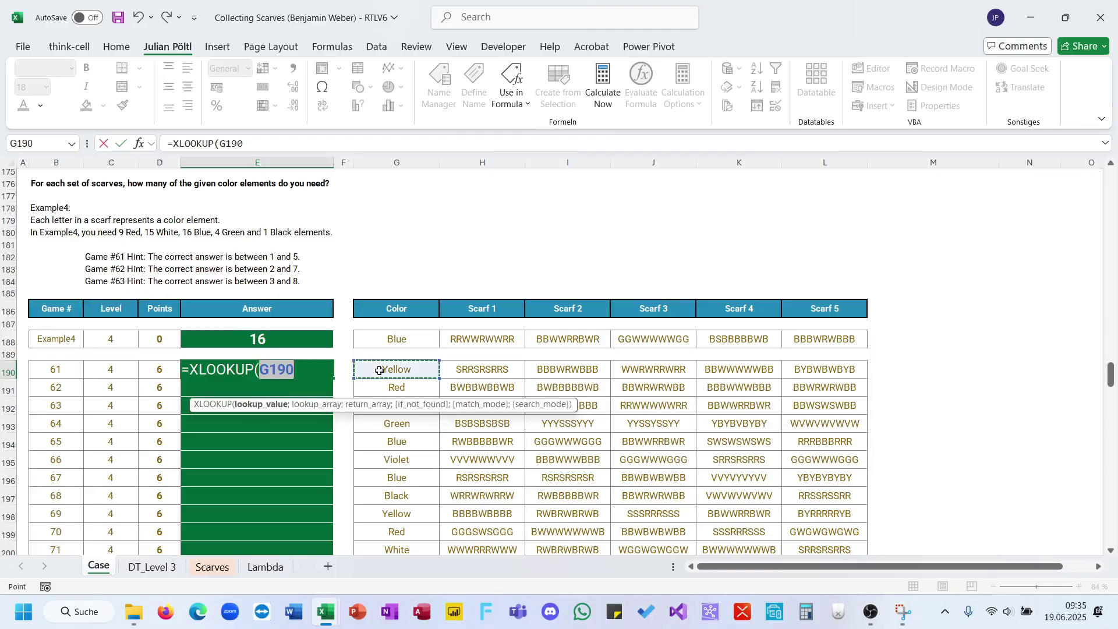
pyautogui.write(';')
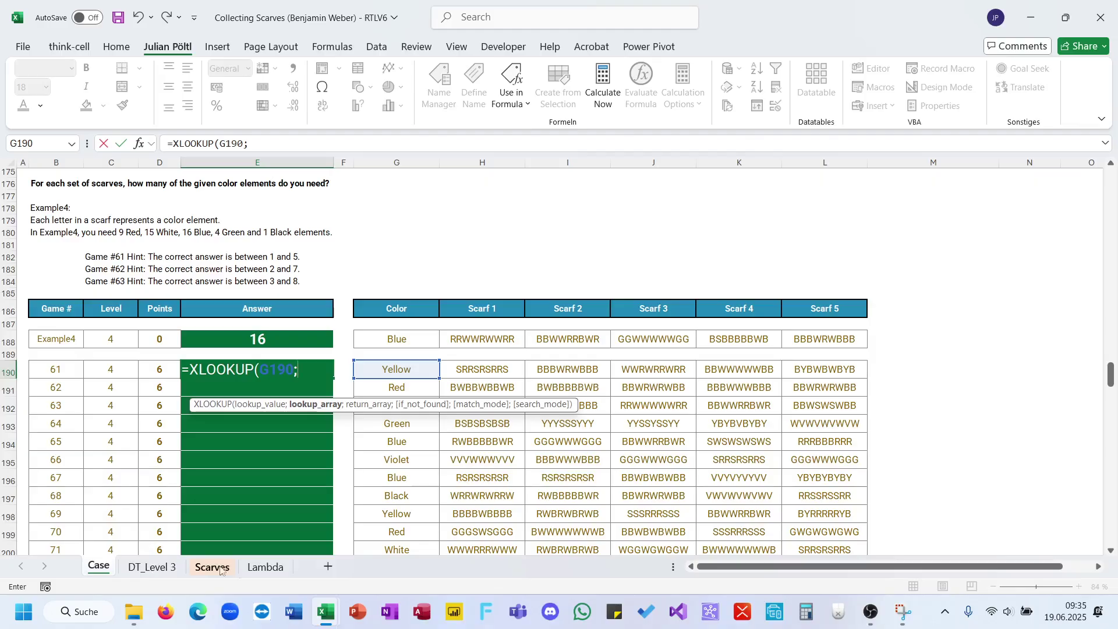
pyautogui.click(266, 567)
pyautogui.click(213, 567)
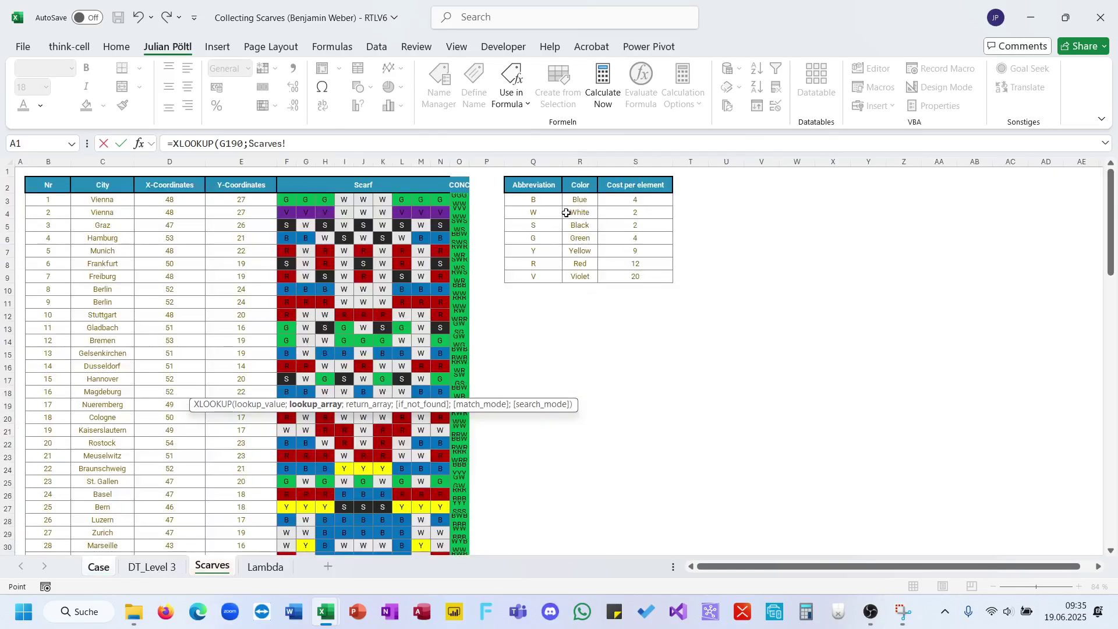
pyautogui.moveTo(579, 201); pyautogui.dragTo(579, 270)
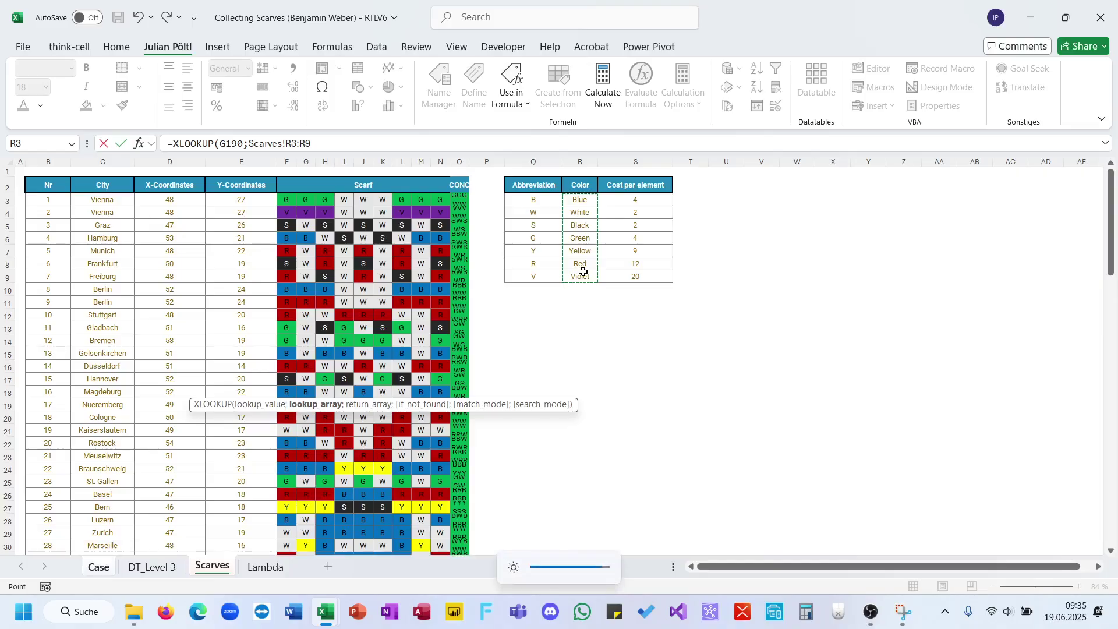
pyautogui.press('F4')
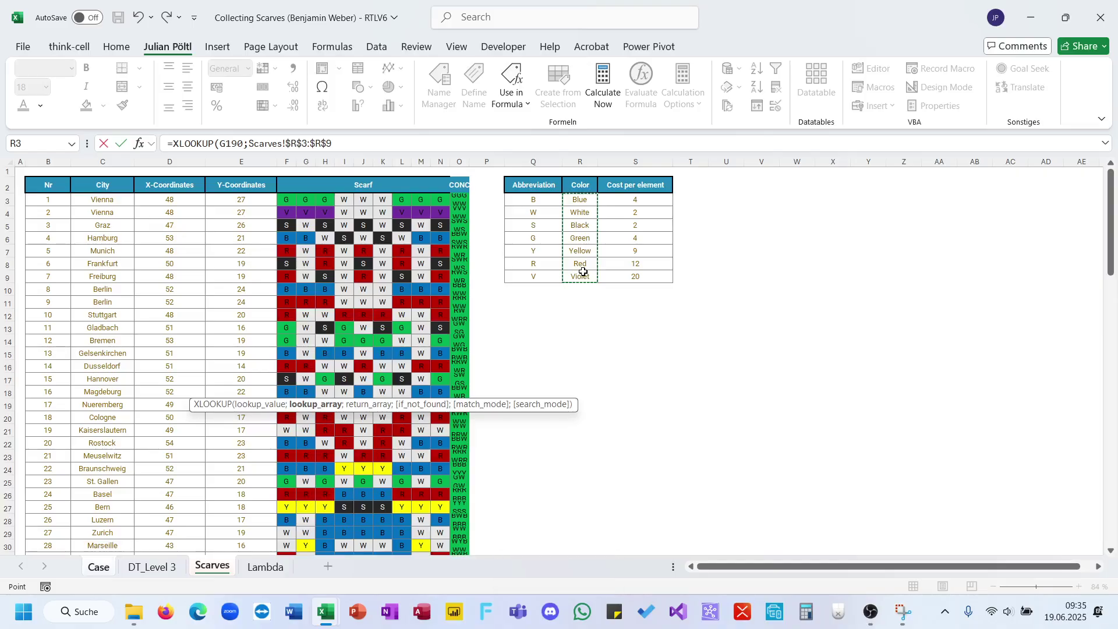
# Complete the XLOOKUP with the abbreviations in Scarves!$Q$3:$Q$9 as an absolute return range and enter the formula.
pyautogui.write(';')
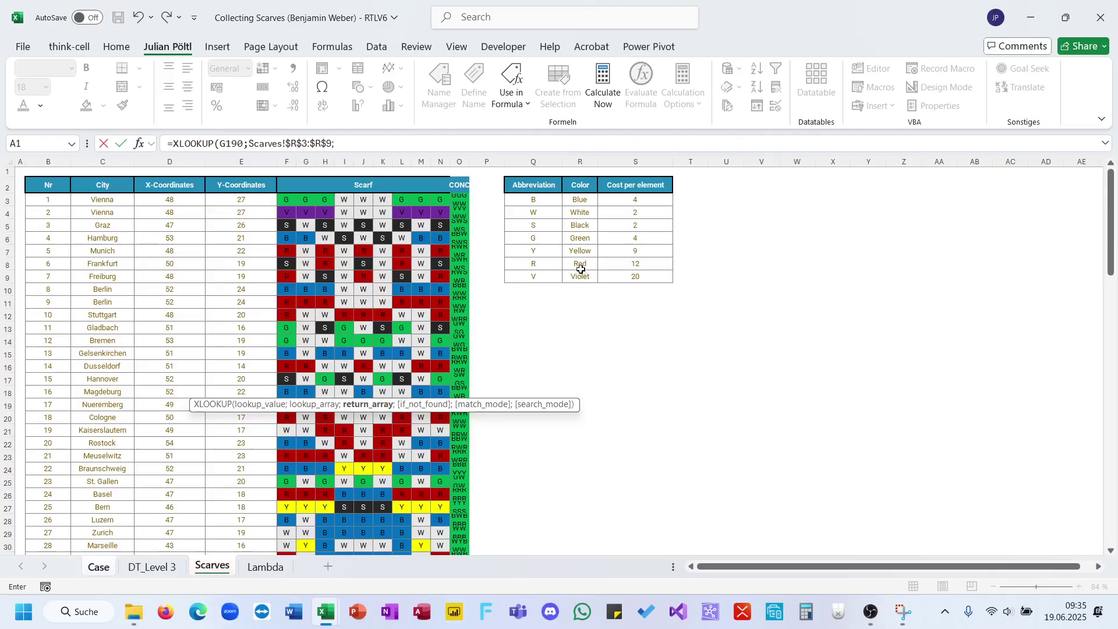
pyautogui.moveTo(542, 200); pyautogui.dragTo(542, 272)
pyautogui.press('F4')
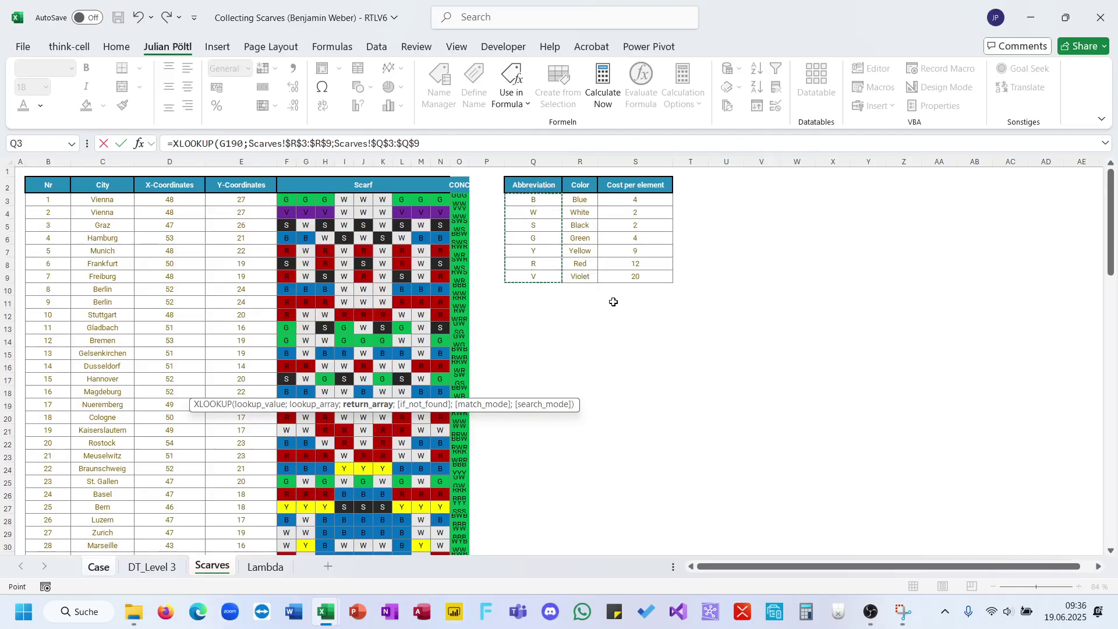
pyautogui.write(')')
pyautogui.press('Return')
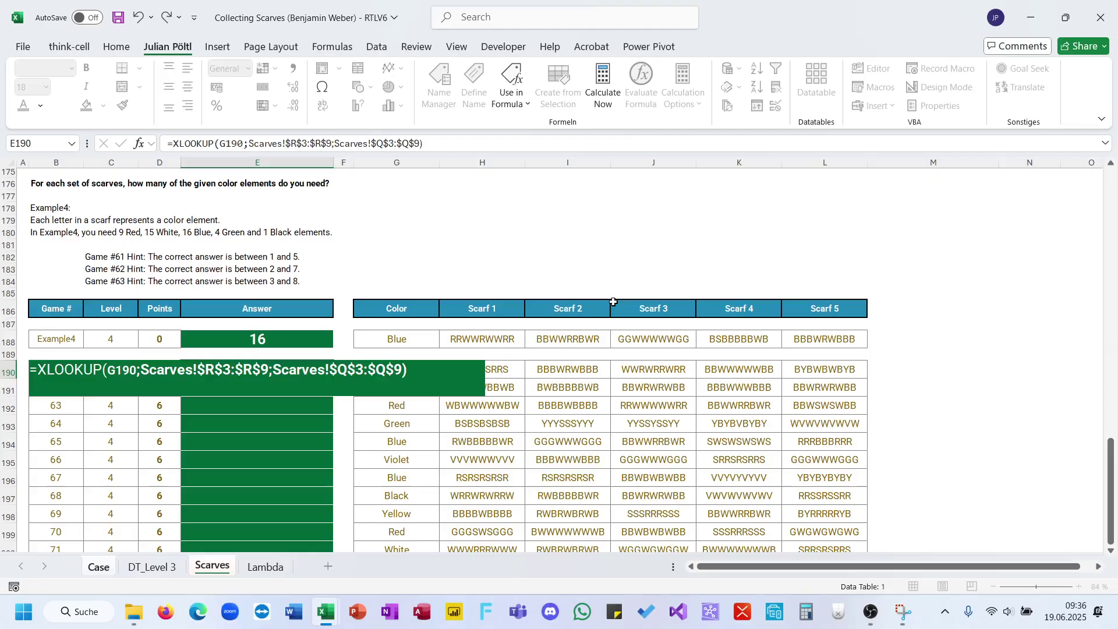
# Put a LET in front of the XLOOKUP in E190, defining C as CONCAT(H190:L190).
pyautogui.click(251, 370)
pyautogui.click(170, 148)
pyautogui.write('Let(C')
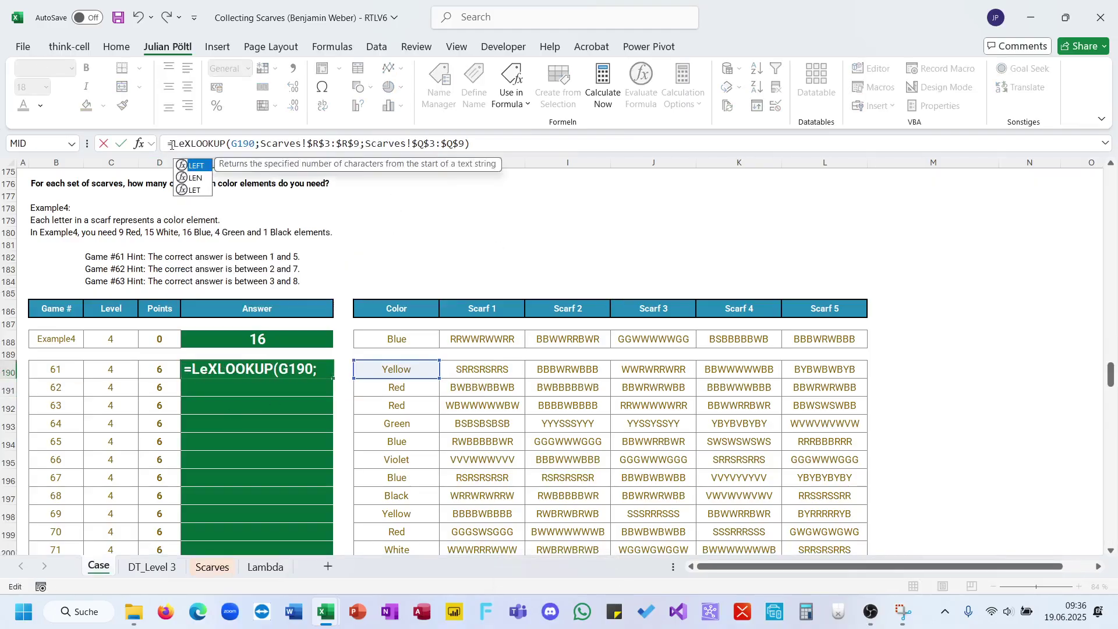
pyautogui.write(';con')
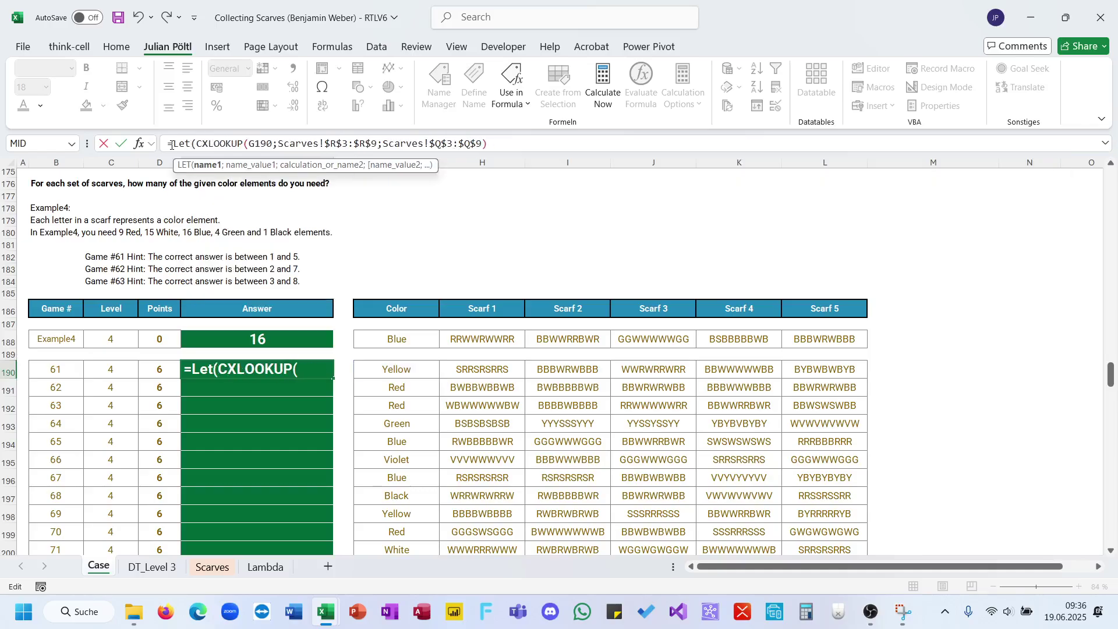
pyautogui.press('Down')
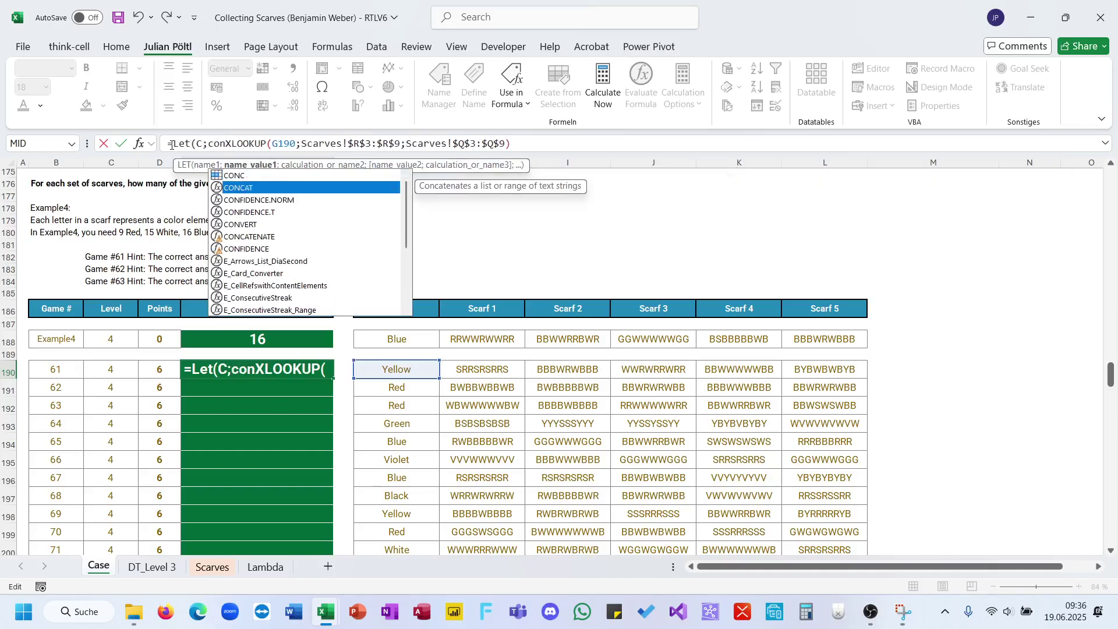
pyautogui.press('Tab')
pyautogui.moveTo(512, 369); pyautogui.dragTo(873, 373)
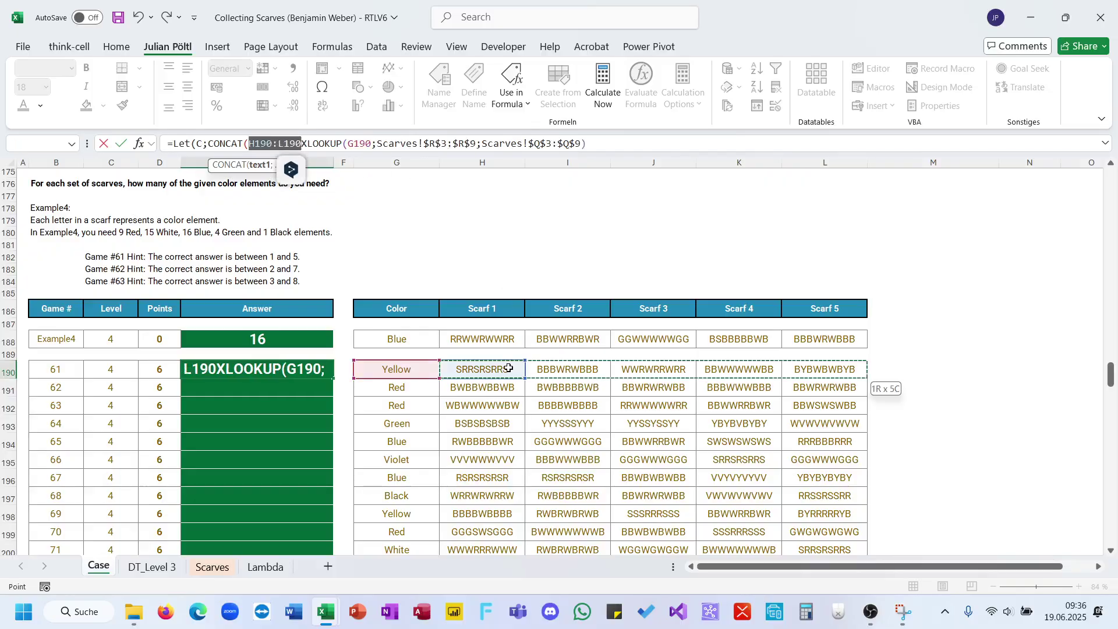
pyautogui.write(')')
# Extend the LET in E190 with LEN(C)-LEN(SUBSTITUTE(C; in front of the XLOOKUP.
pyautogui.write(';len(')
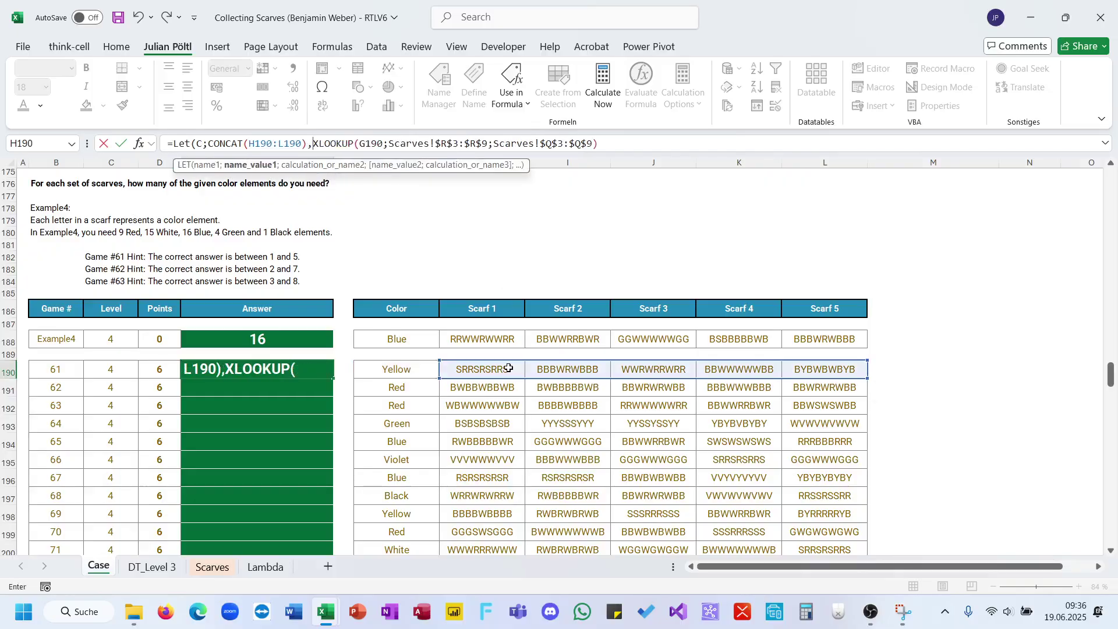
pyautogui.write('C)')
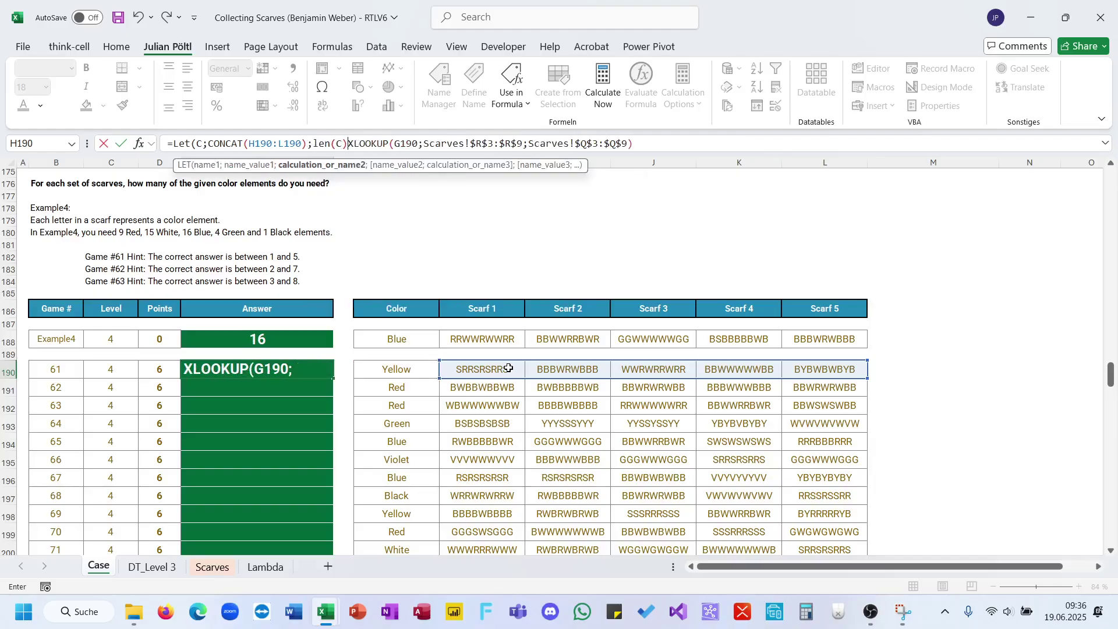
pyautogui.write('-len(')
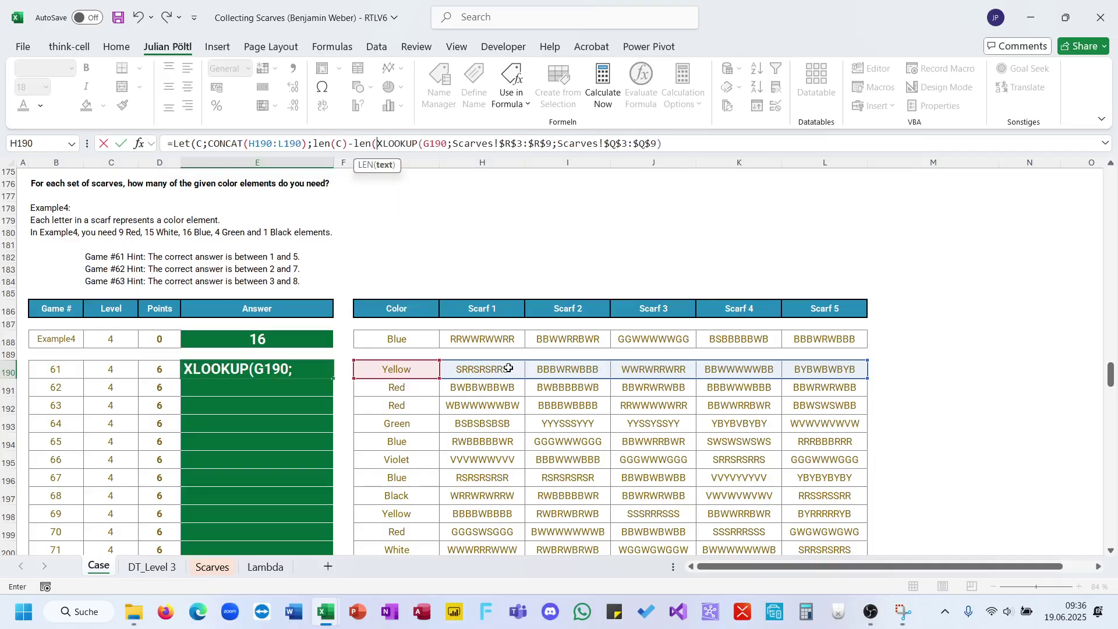
pyautogui.write('su')
pyautogui.press('Tab')
pyautogui.write('C,')
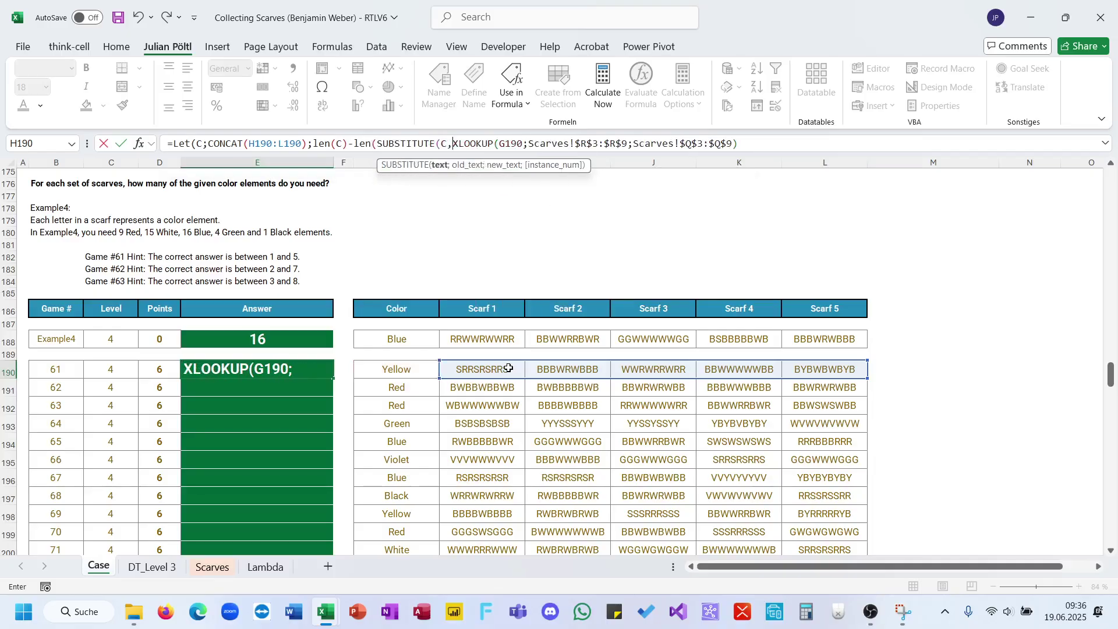
pyautogui.press('BackSpace')
pyautogui.write(';')
pyautogui.hotkey('ctrl', 'Down')
pyautogui.hotkey('ctrl', 'Down')
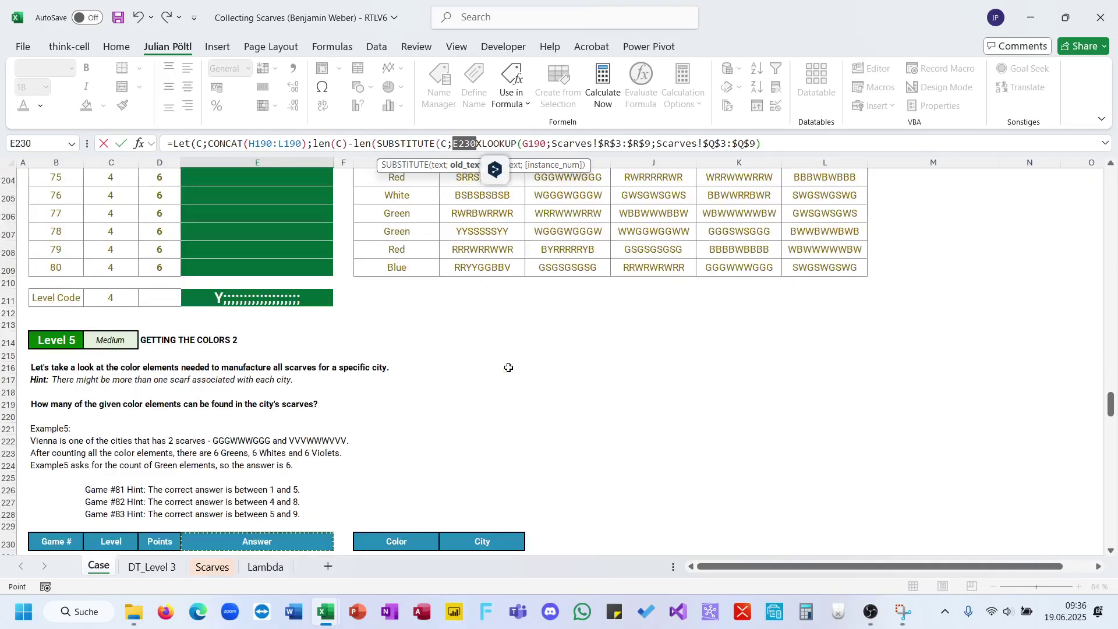
pyautogui.press('BackSpace')
# Finish the SUBSTITUTE with an empty string "" as replacement text, close all brackets and enter the formula in E190.
pyautogui.click(772, 141)
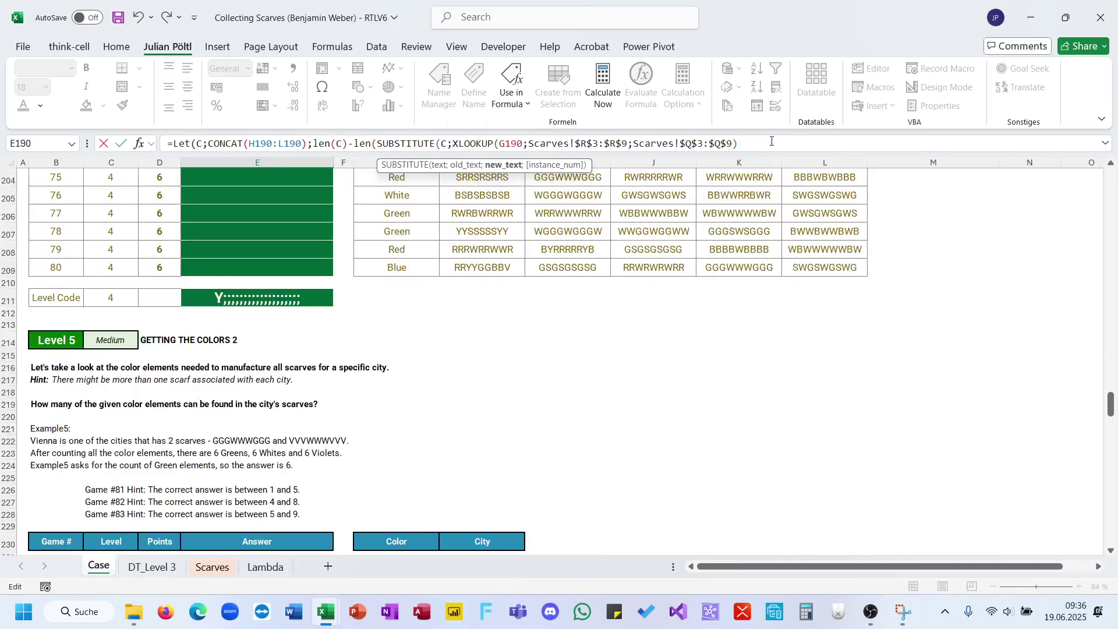
pyautogui.write('""))')
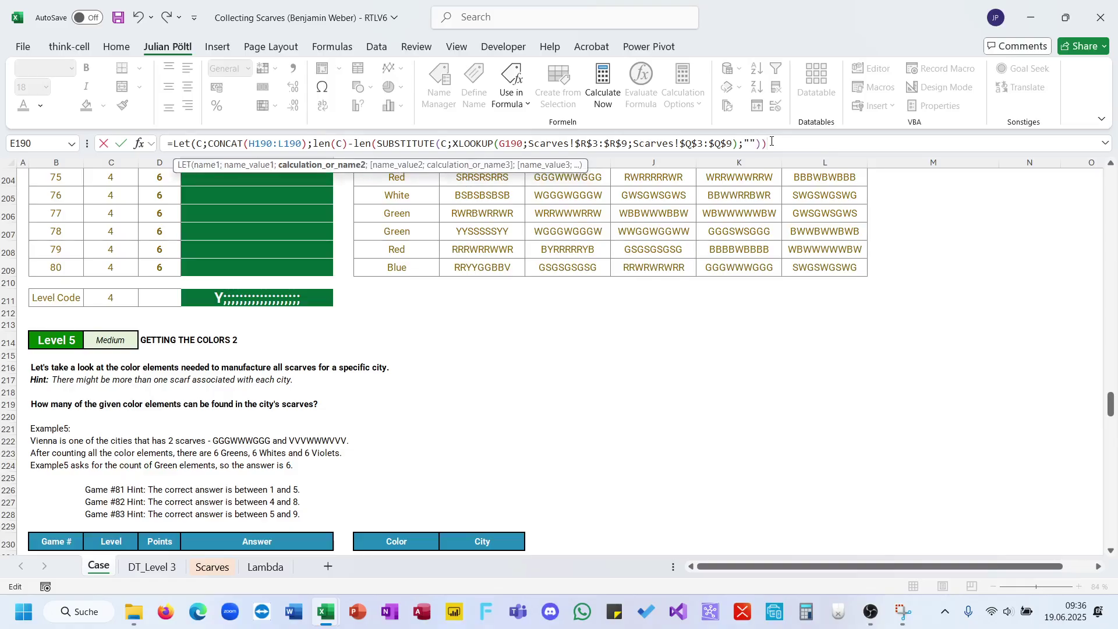
pyautogui.write(')')
pyautogui.hotkey('ctrl', 'Return')
# Fill the E190 formula down the Level 4 answer column through E209.
pyautogui.hotkey('ctrl', 'c')
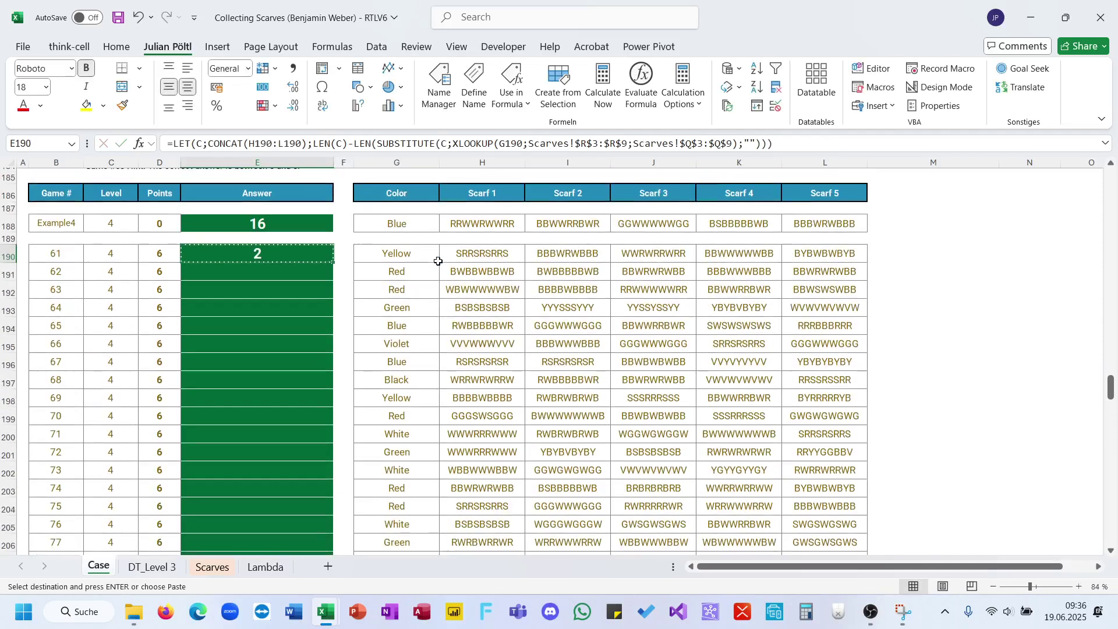
pyautogui.click(313, 224)
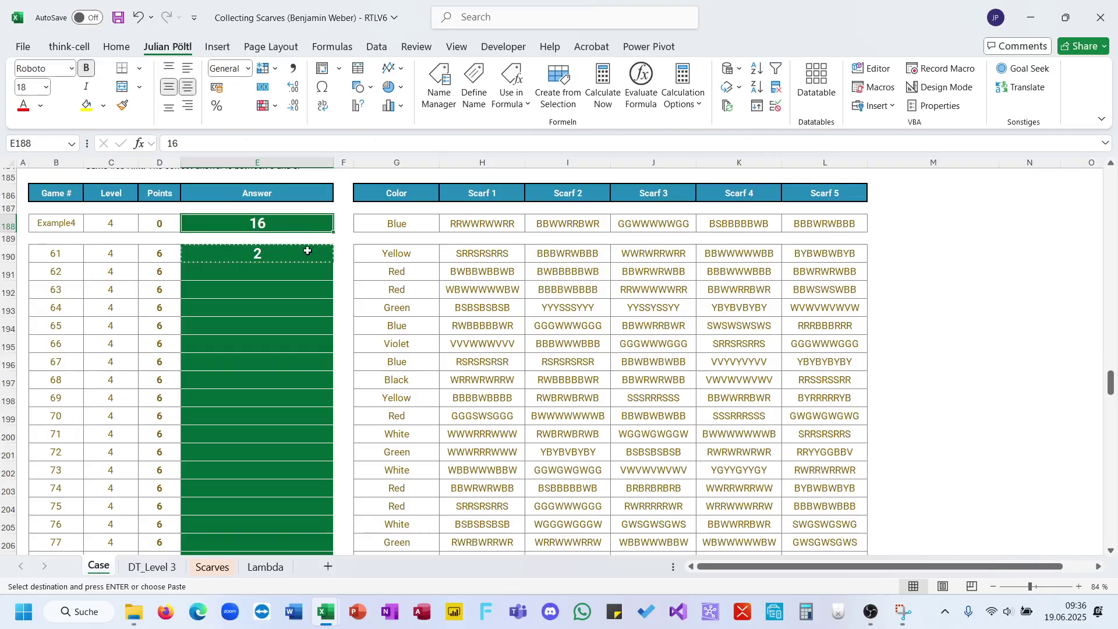
pyautogui.click(308, 251)
pyautogui.press('Escape')
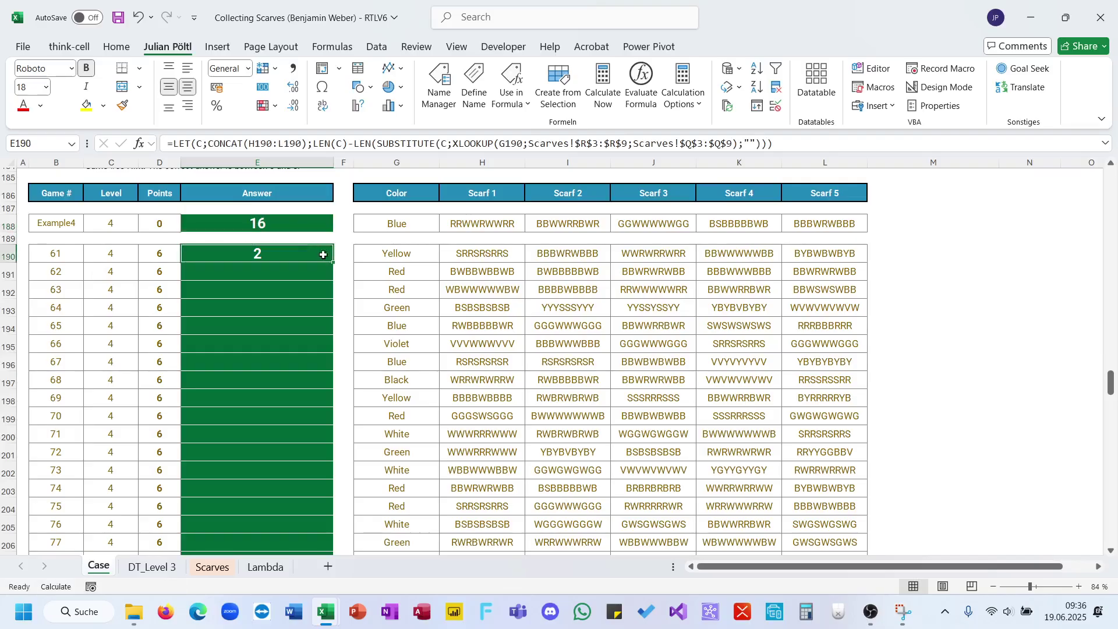
pyautogui.doubleClick(333, 262)
pyautogui.click(275, 327)
# Read the Level 5 task about counting a color in a city's scarves and examine its Example5 row.
pyautogui.scroll(-7, 278, 331)
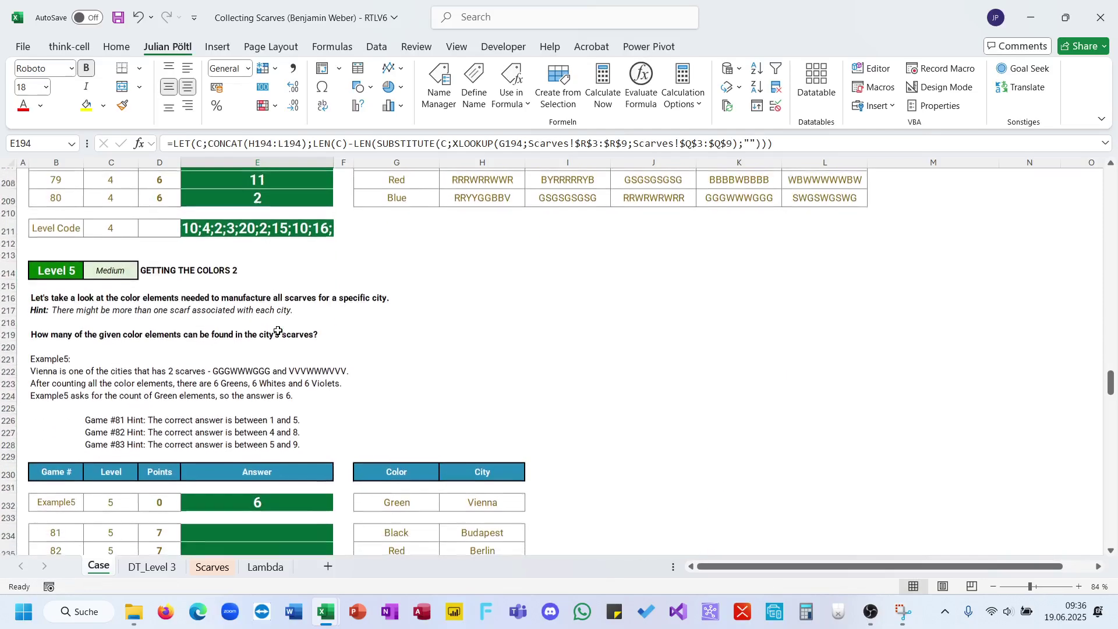
pyautogui.scroll(-5, 278, 331)
pyautogui.scroll(3, 277, 331)
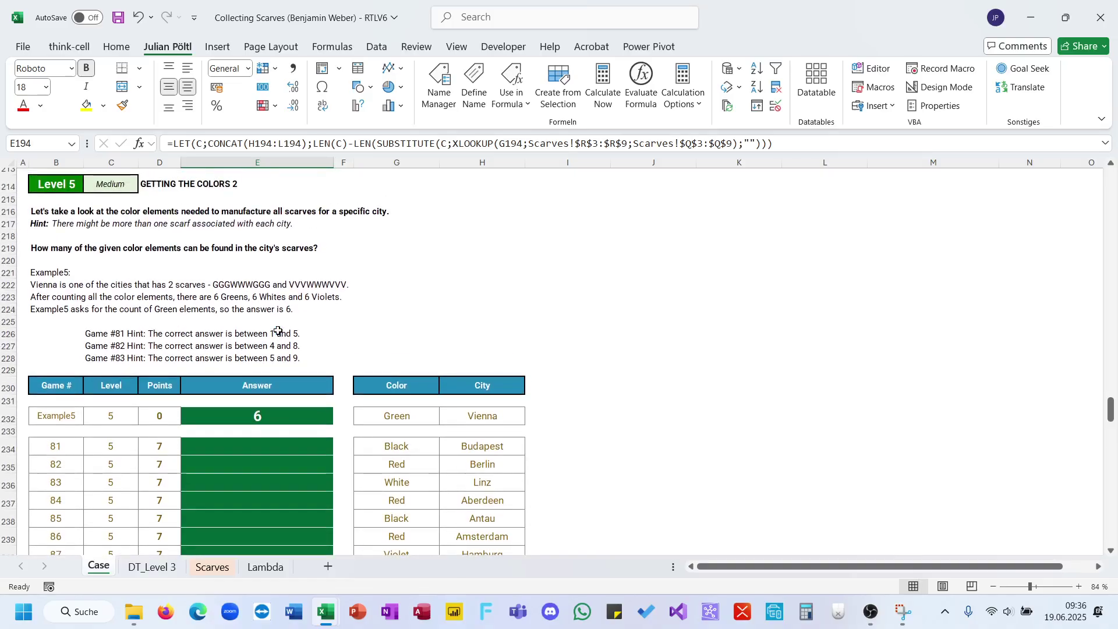
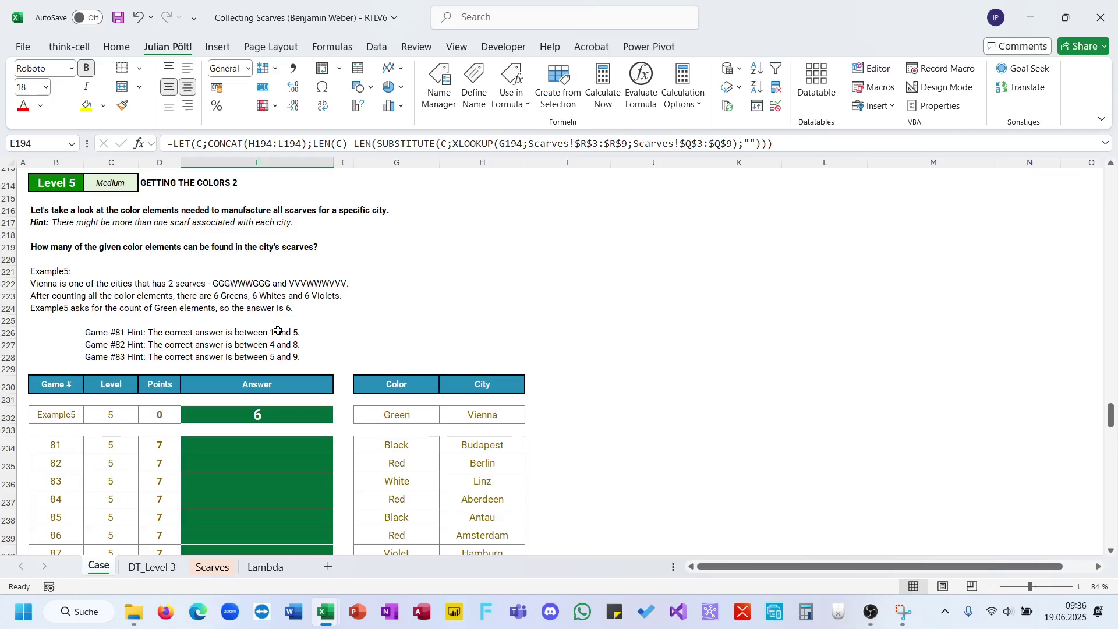
pyautogui.click(297, 409)
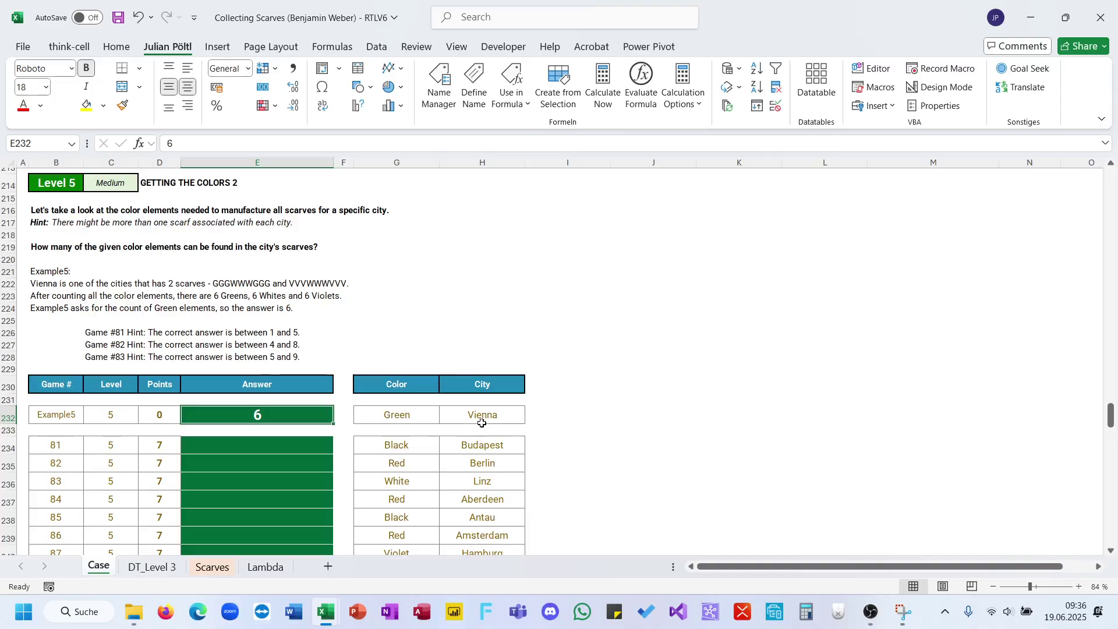
pyautogui.moveTo(481, 424); pyautogui.dragTo(397, 425)
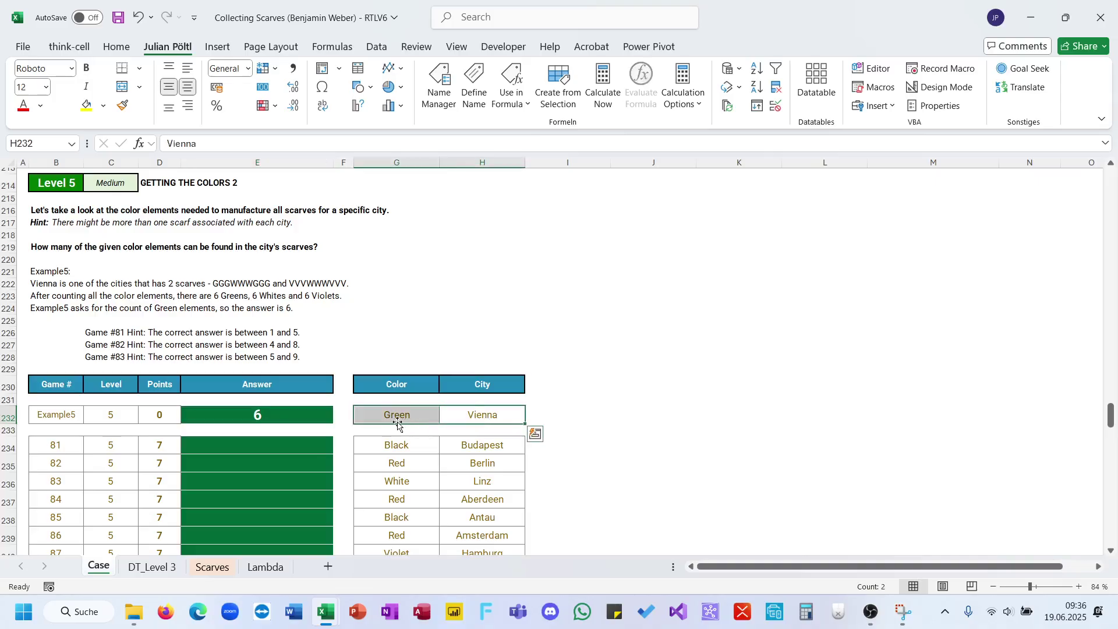
pyautogui.click(316, 447)
# Copy the Level 4 formula from E209 into the first Level 5 answer cell, E234.
pyautogui.scroll(3, 319, 380)
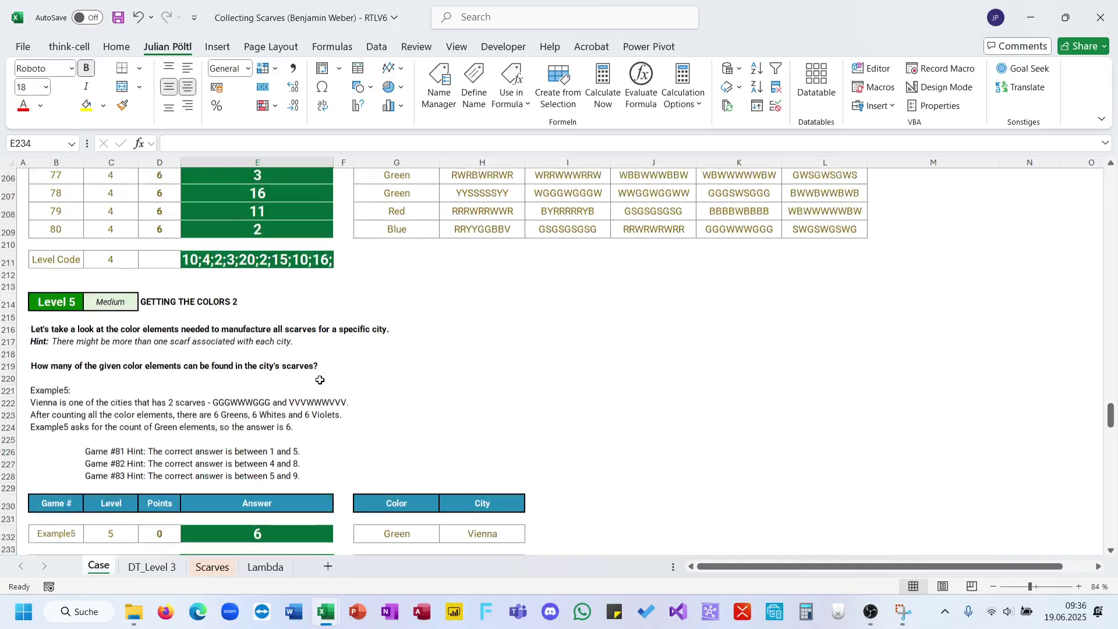
pyautogui.click(270, 258)
pyautogui.hotkey('ctrl', 'c')
pyautogui.scroll(-8, 270, 258)
pyautogui.click(281, 255)
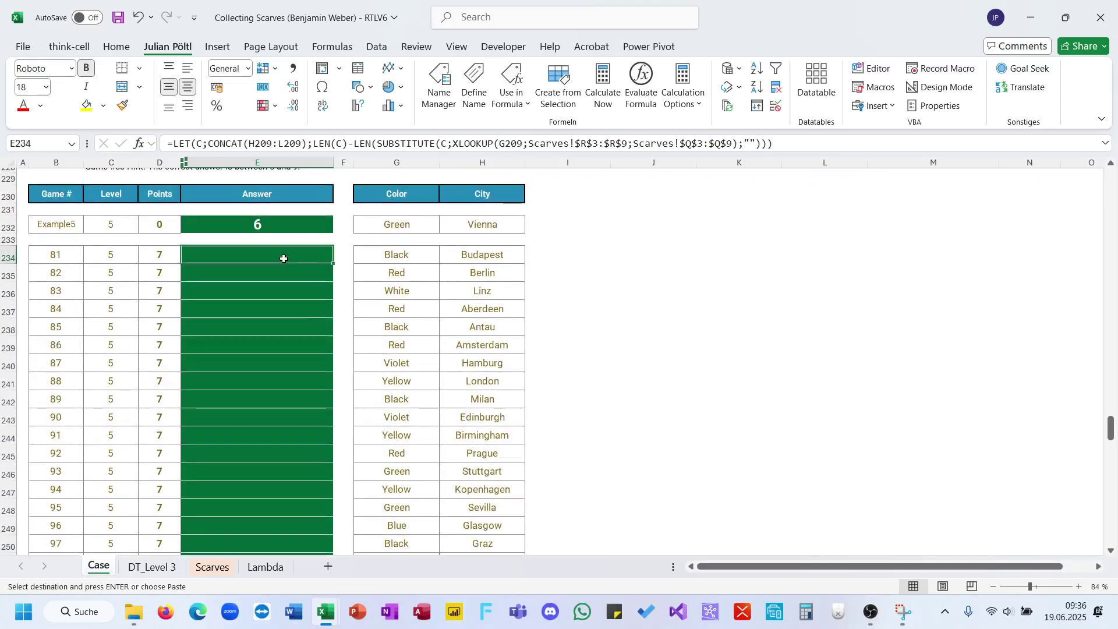
pyautogui.hotkey('ctrl', 'v')
# Replace the CONCAT range in E234 with FILTER(CONC;City=H234) and enter the formula.
pyautogui.press('F2')
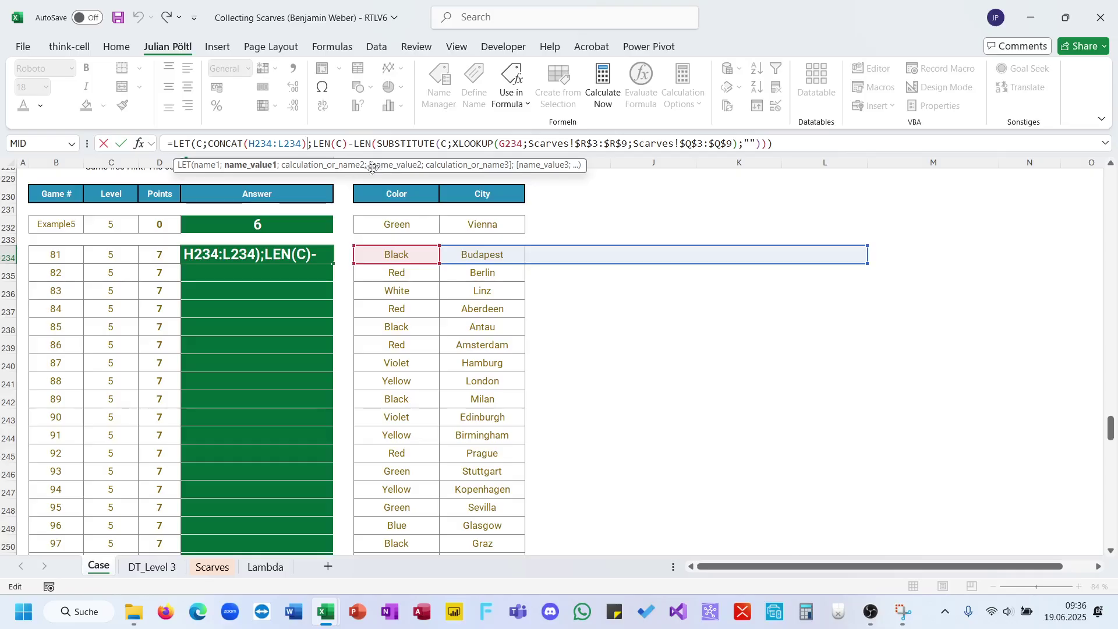
pyautogui.moveTo(250, 144); pyautogui.dragTo(303, 144)
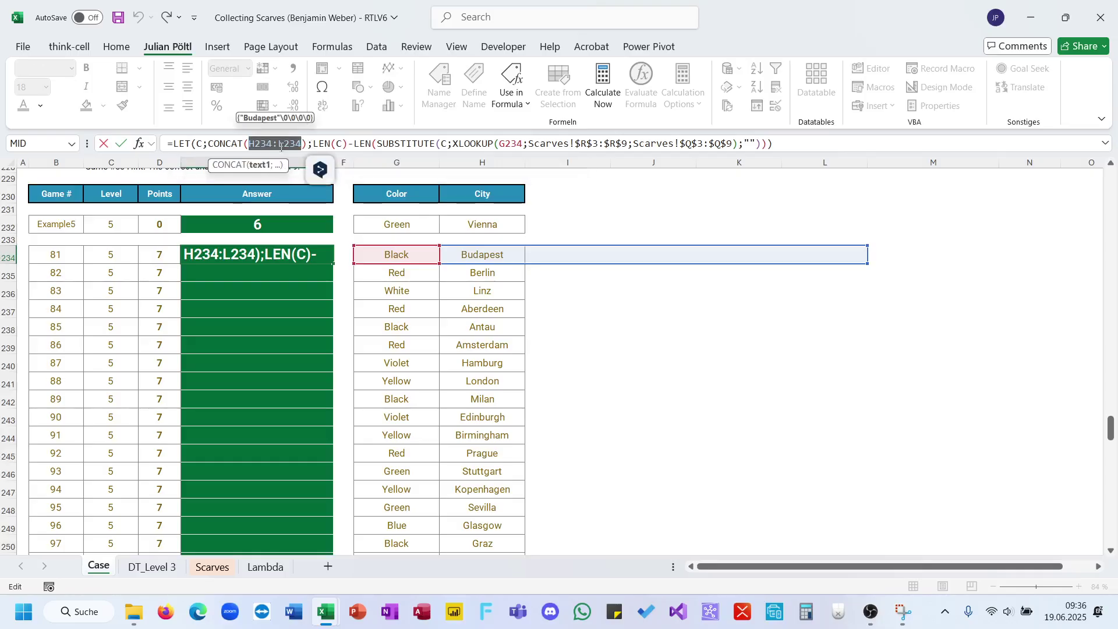
pyautogui.write('fil')
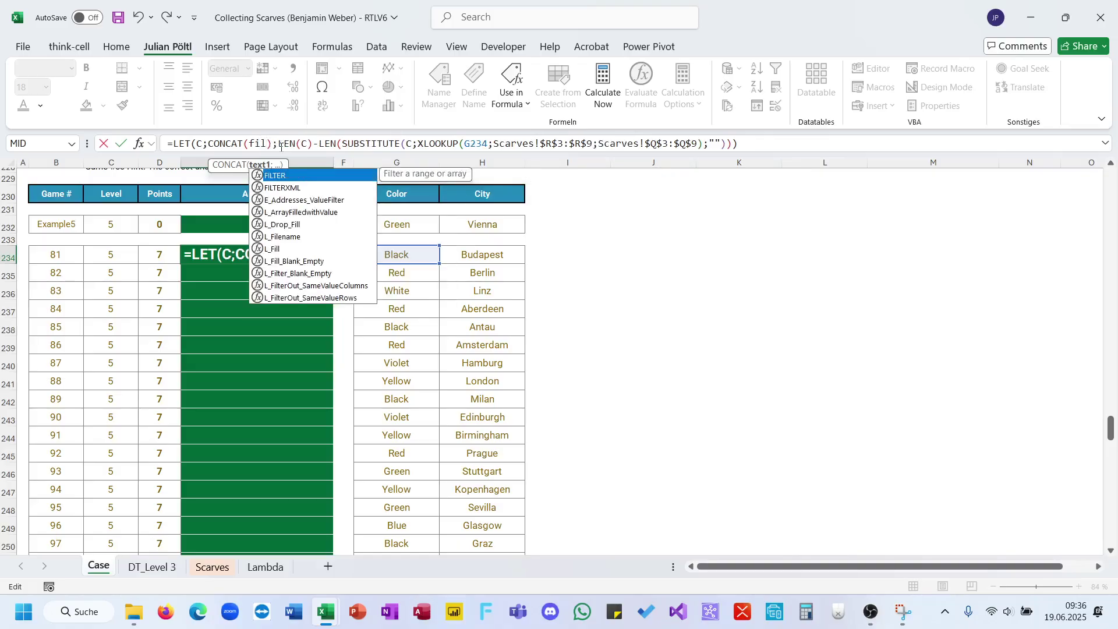
pyautogui.doubleClick(306, 199)
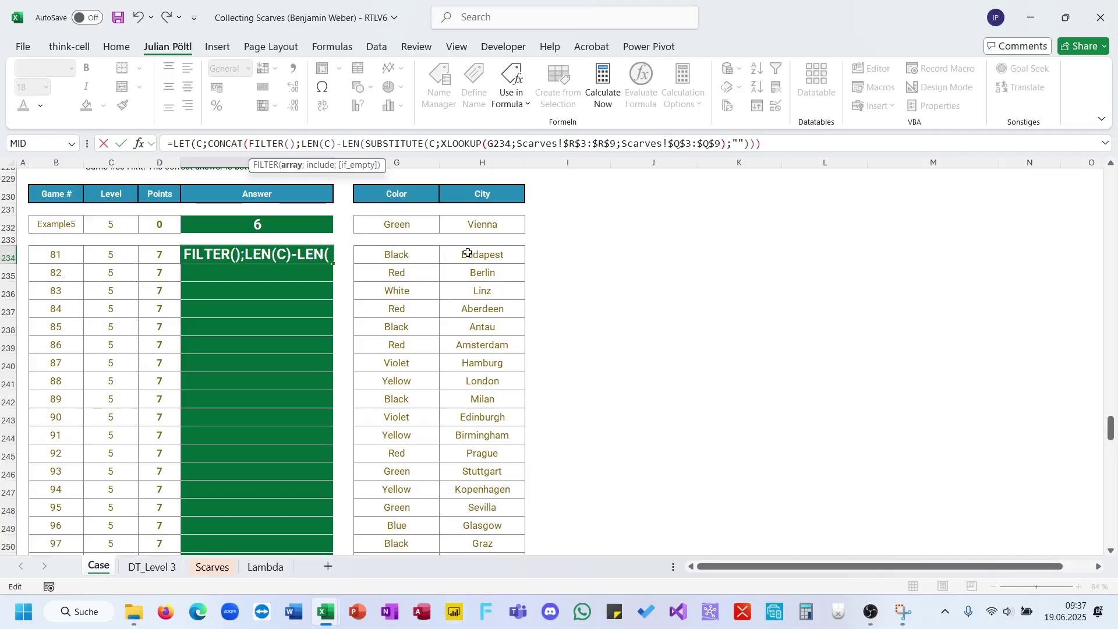
pyautogui.write('con')
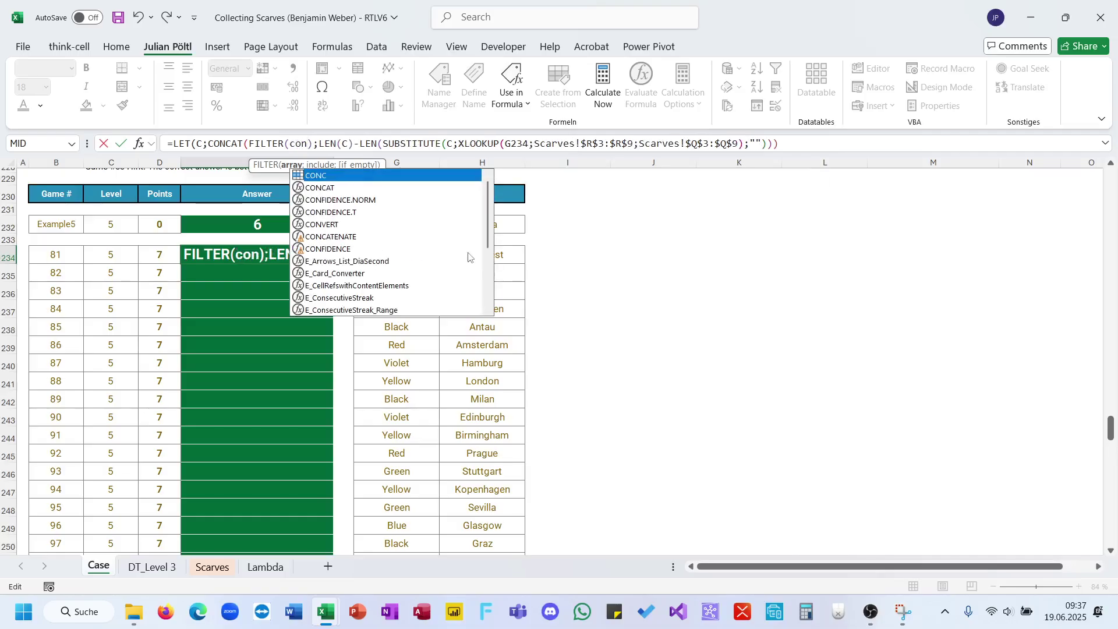
pyautogui.press('Tab')
pyautogui.write(';City')
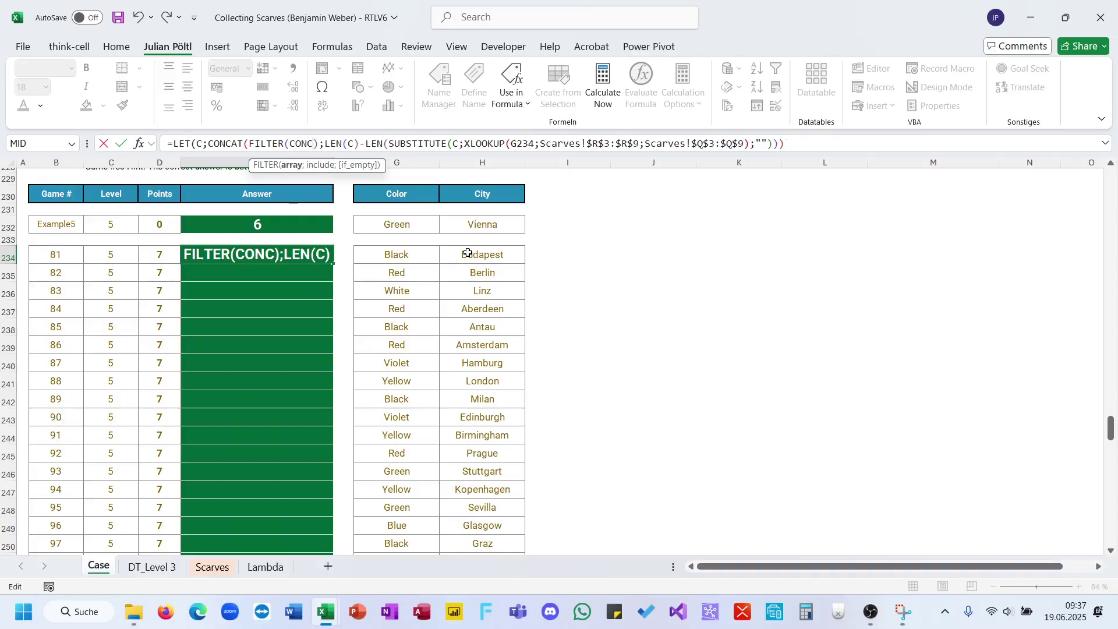
pyautogui.write('=')
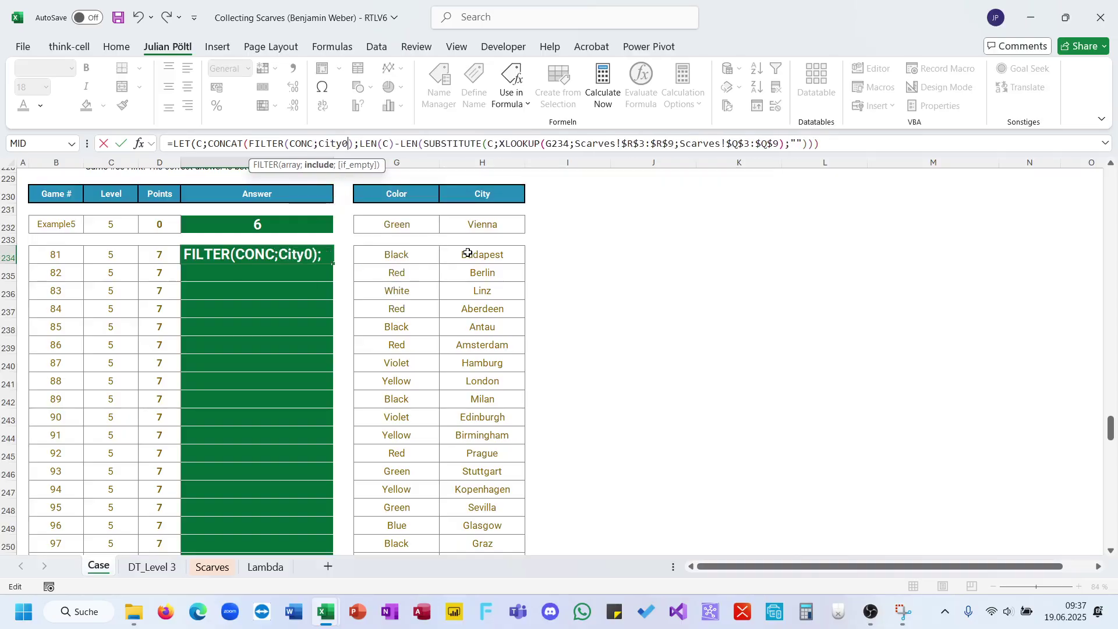
pyautogui.click(472, 254)
pyautogui.write(')')
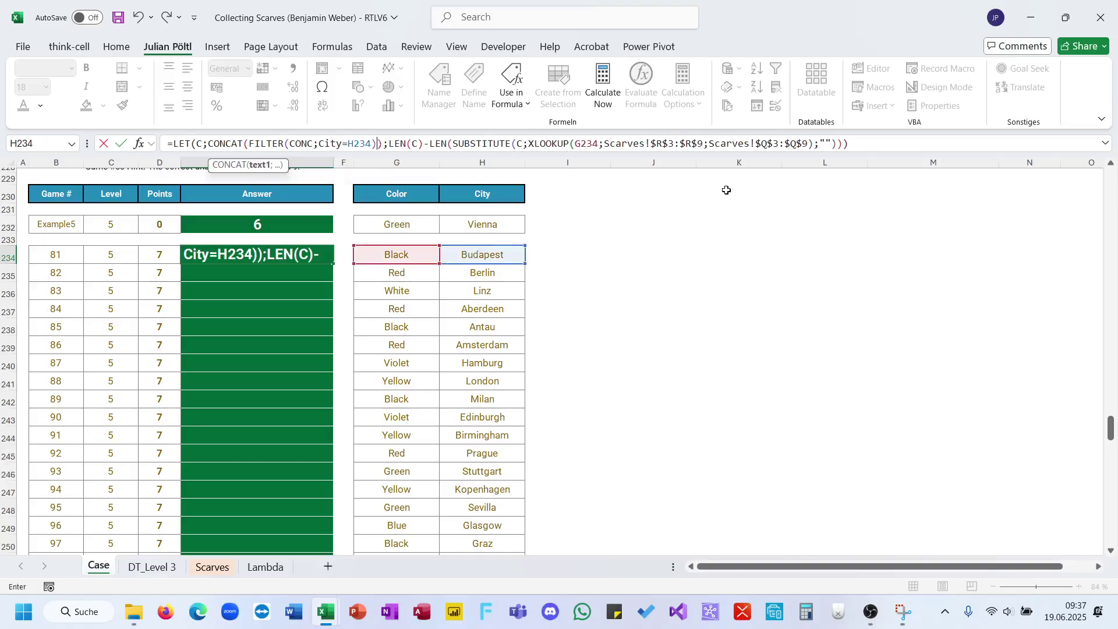
pyautogui.hotkey('ctrl', 'Return')
# Copy the E234 formula into the Example5 answer cell E232 as a test.
pyautogui.hotkey('ctrl', 'c')
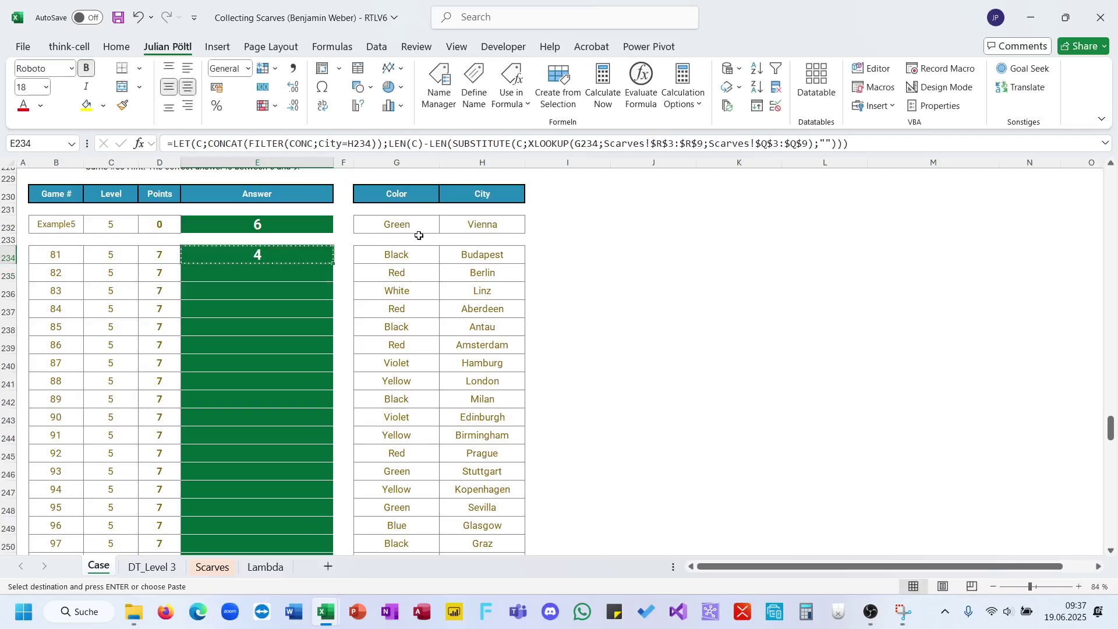
pyautogui.click(283, 223)
pyautogui.hotkey('ctrl', 'v')
# Fill the E234 formula down the Level 5 answer column through E253.
pyautogui.click(290, 249)
pyautogui.press('Escape')
pyautogui.scroll(2, 360, 258)
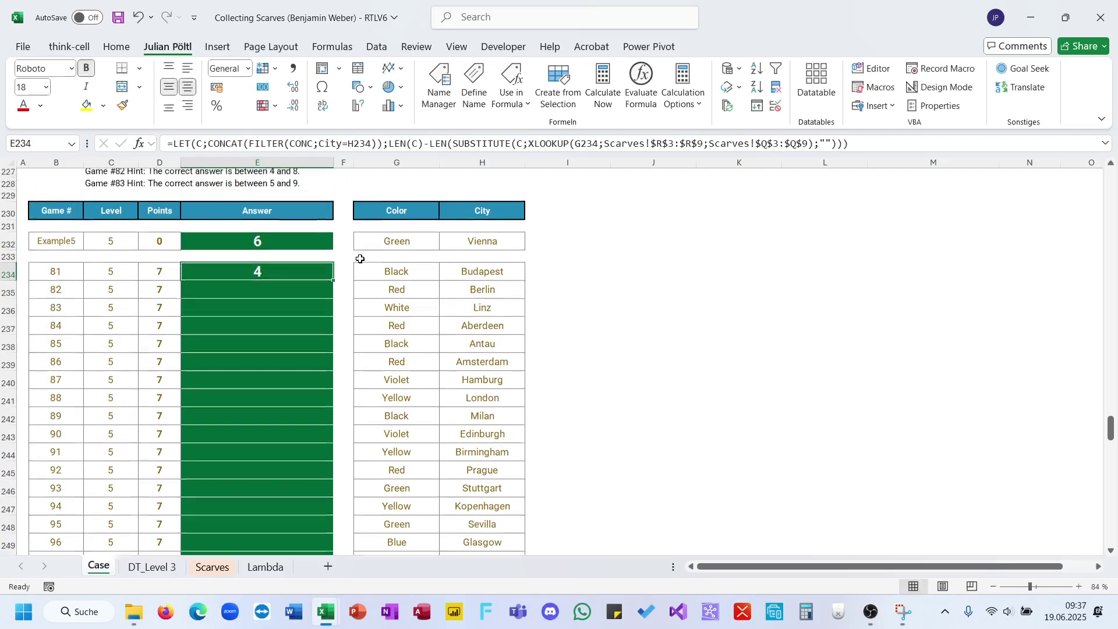
pyautogui.doubleClick(335, 316)
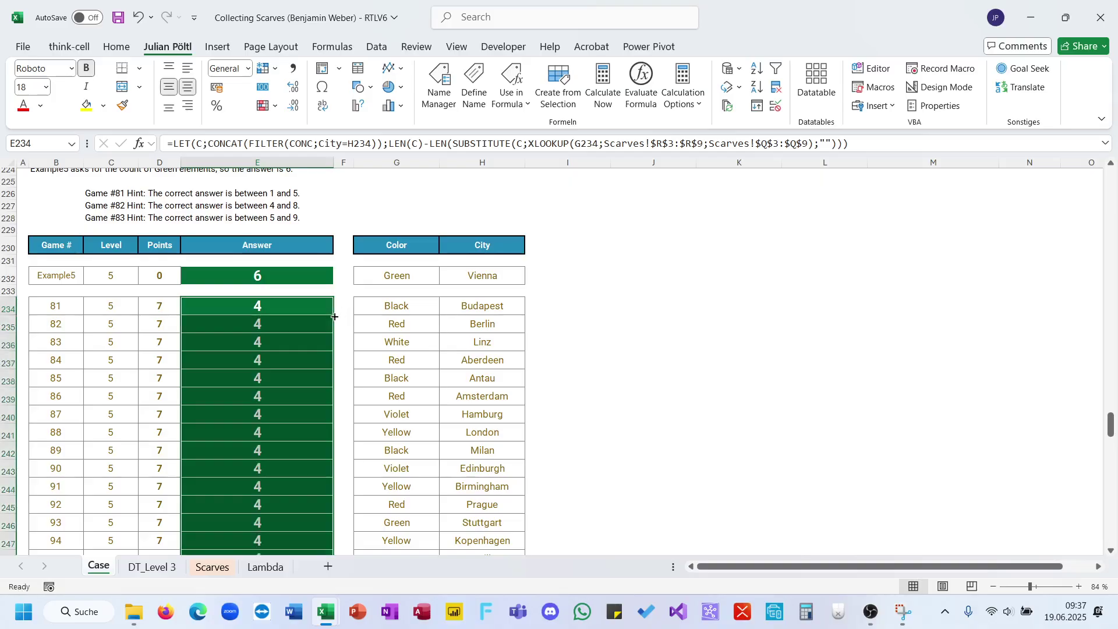
pyautogui.scroll(-9, 296, 344)
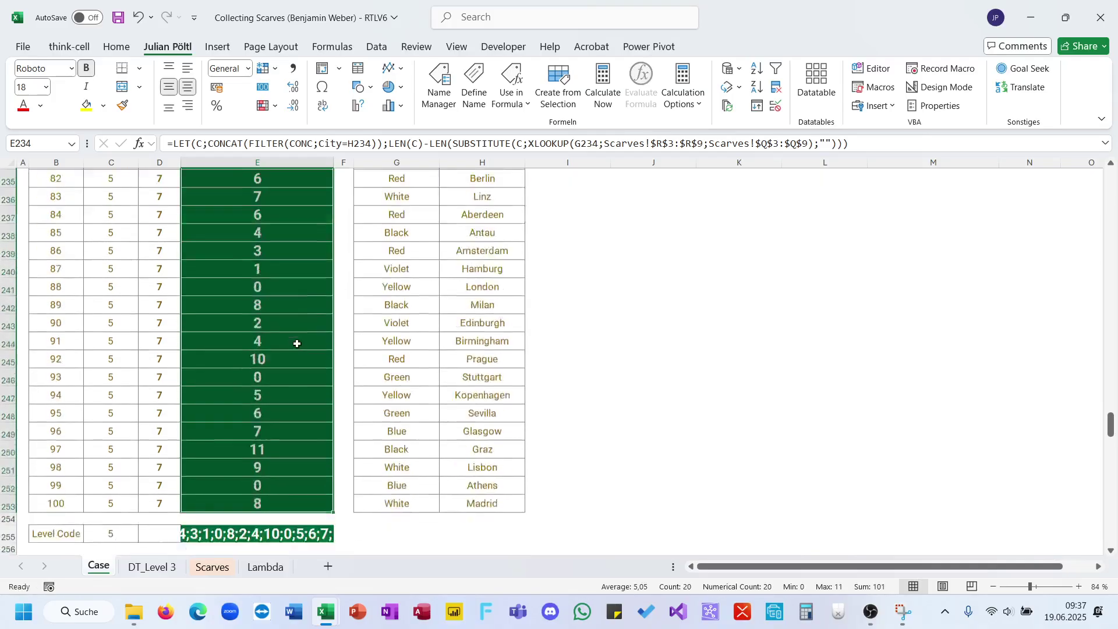
# View the Level 6 manufacturing cost task and copy the color abbreviations Q3:Q9 from the Scarves sheet.
pyautogui.click(344, 313)
pyautogui.scroll(-3, 347, 316)
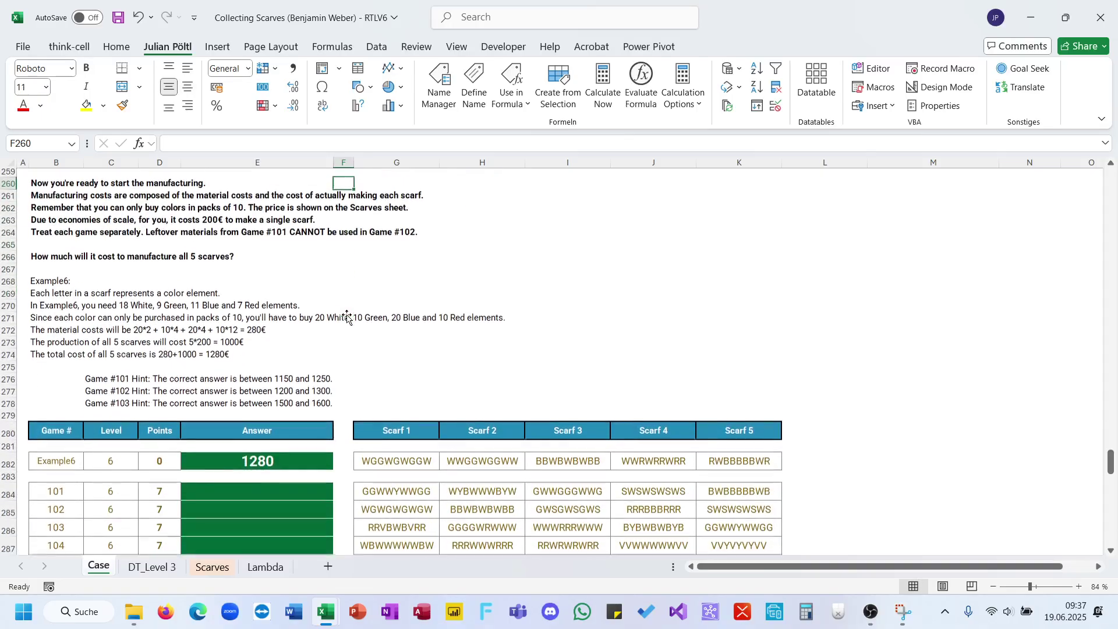
pyautogui.click(214, 567)
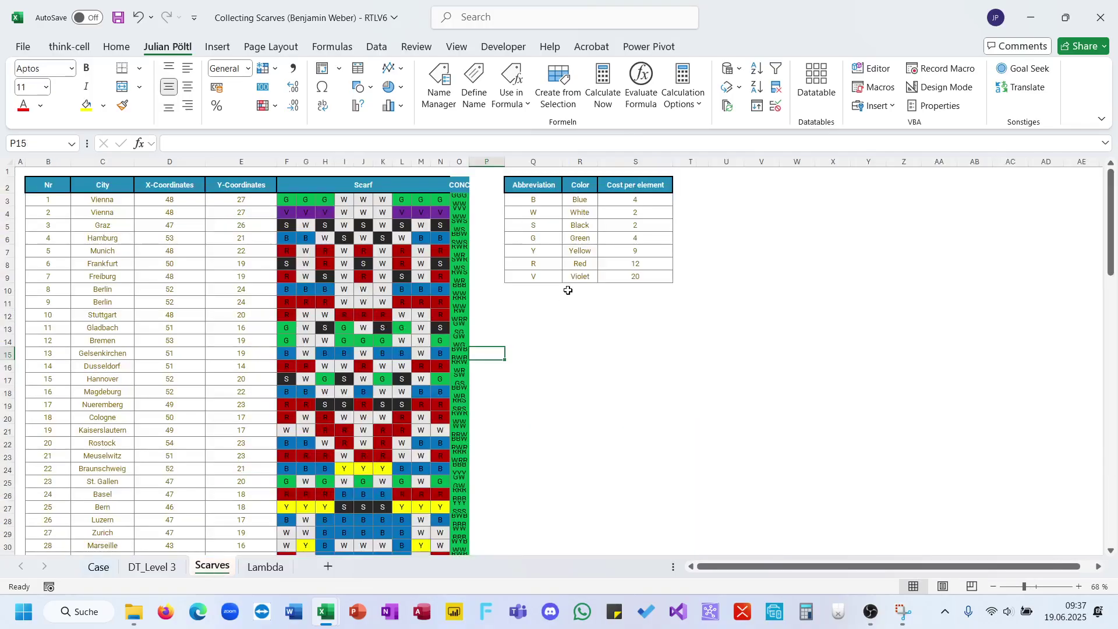
pyautogui.moveTo(545, 205); pyautogui.dragTo(544, 274)
pyautogui.hotkey('ctrl', 'c')
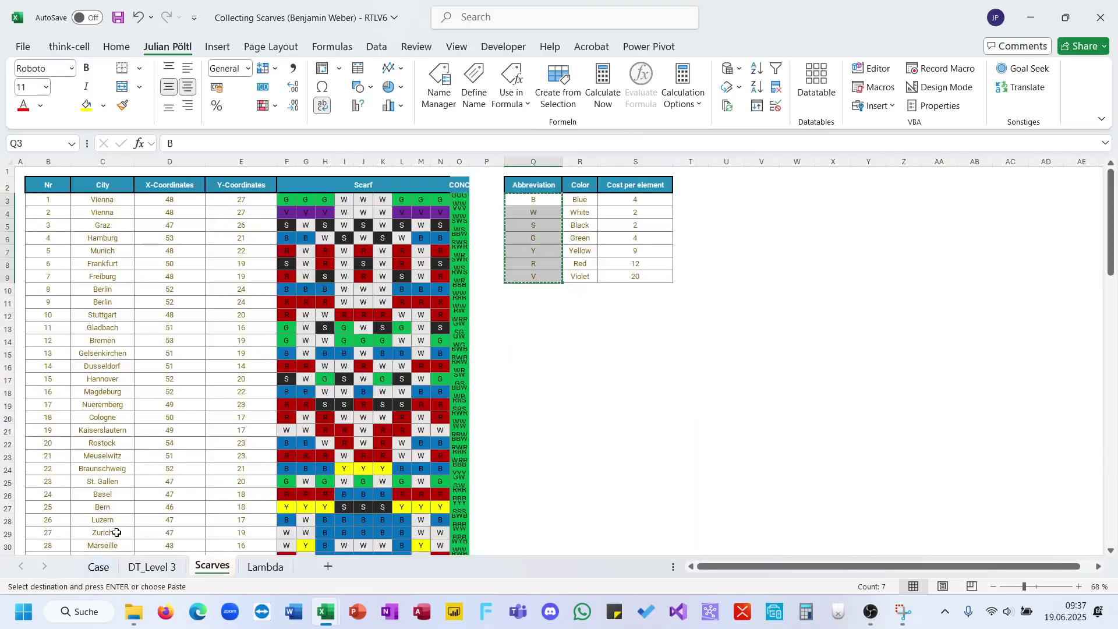
# Paste the copied color abbreviations transposed into row 326 of the Case sheet, starting at H326.
pyautogui.click(99, 567)
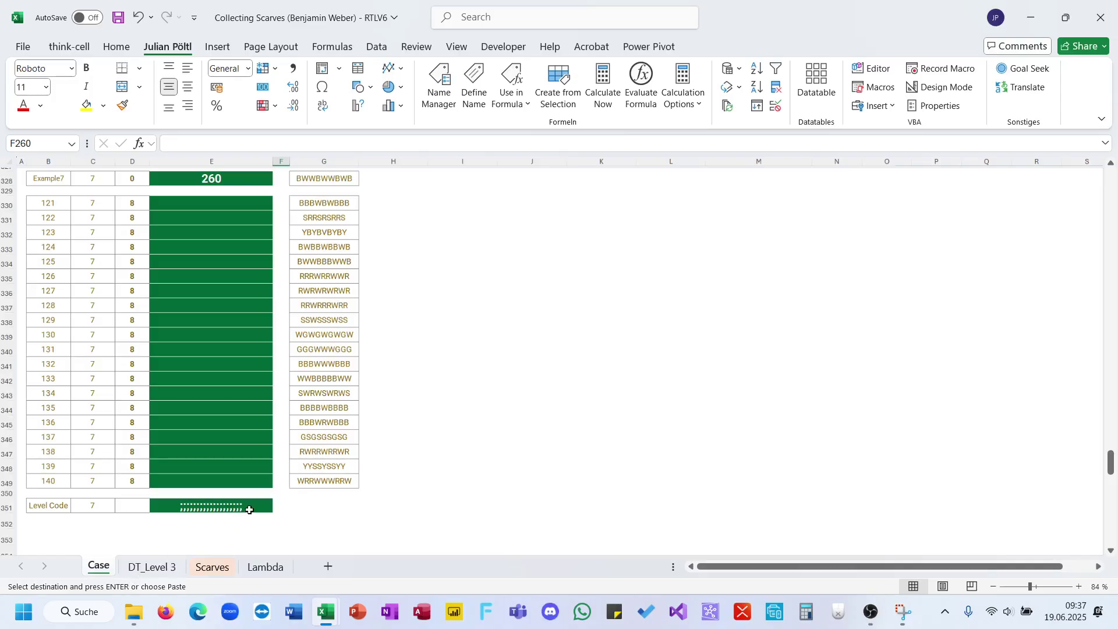
pyautogui.scroll(4, 398, 272)
pyautogui.click(372, 282)
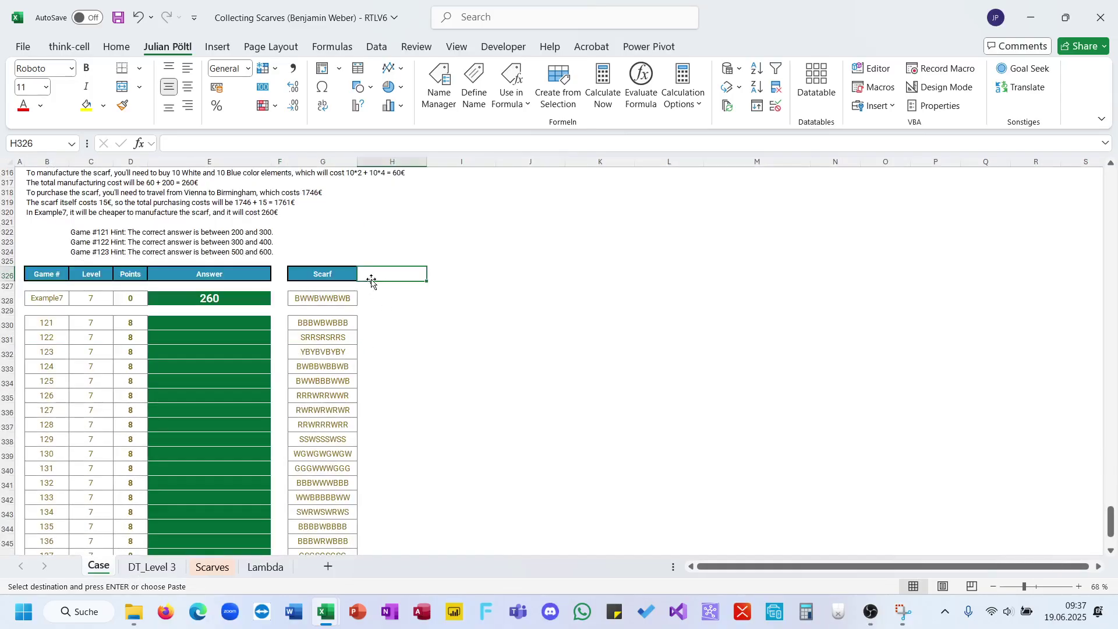
pyautogui.rightClick(376, 273)
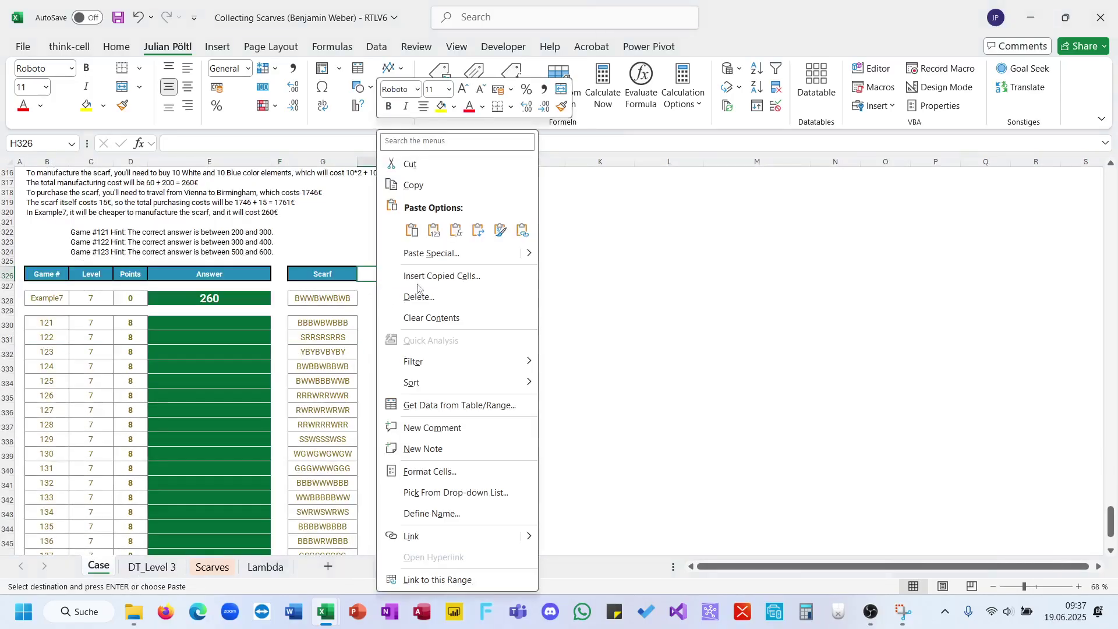
pyautogui.click(474, 230)
pyautogui.click(516, 362)
# Copy the element costs S3:S9 from the Scarves sheet and paste them transposed into the Case sheet starting at O326.
pyautogui.click(212, 567)
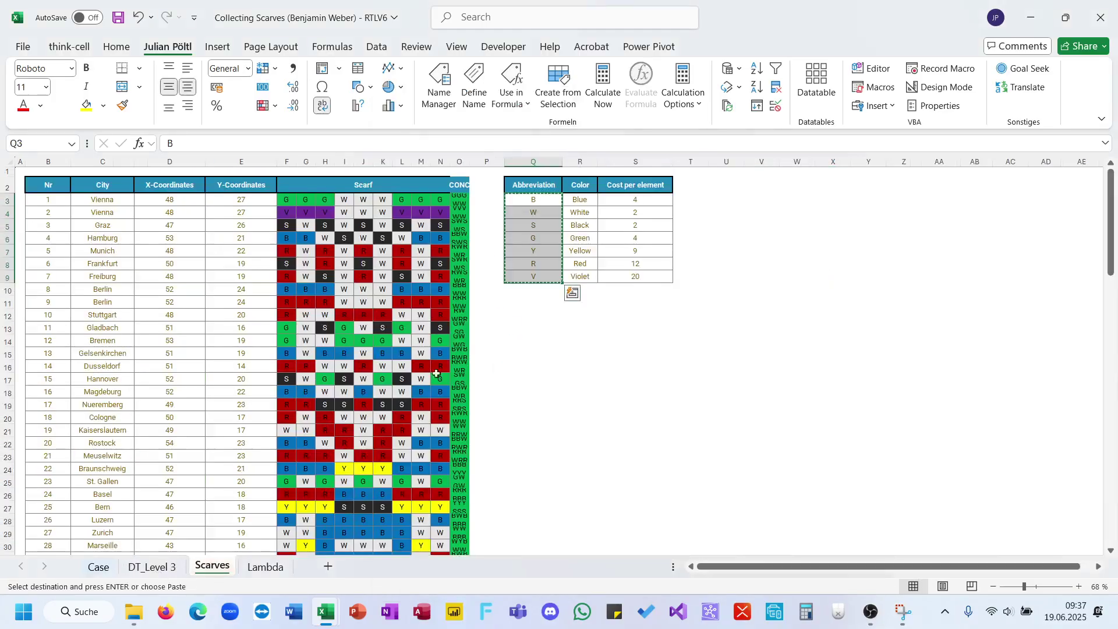
pyautogui.moveTo(655, 205); pyautogui.dragTo(636, 276)
pyautogui.hotkey('ctrl', 'c')
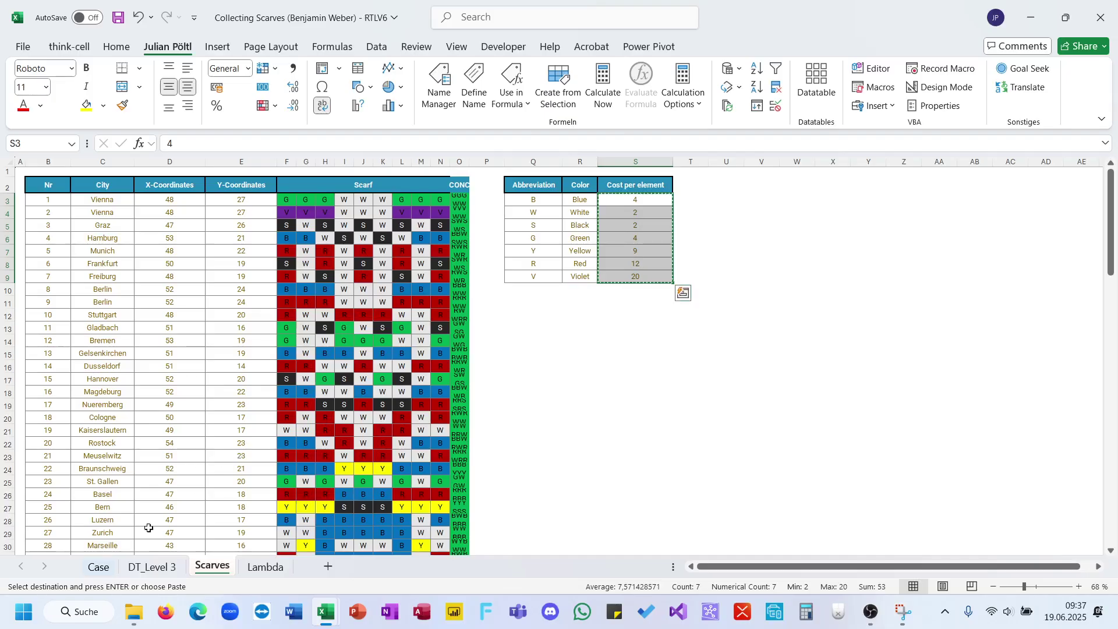
pyautogui.click(99, 567)
pyautogui.click(868, 276)
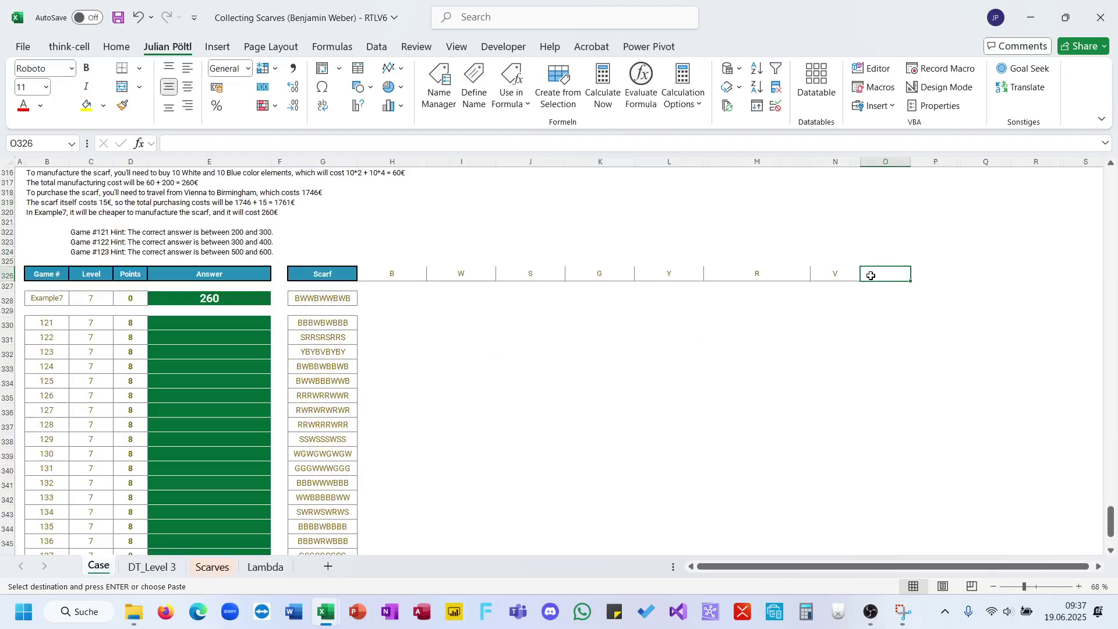
pyautogui.rightClick(869, 277)
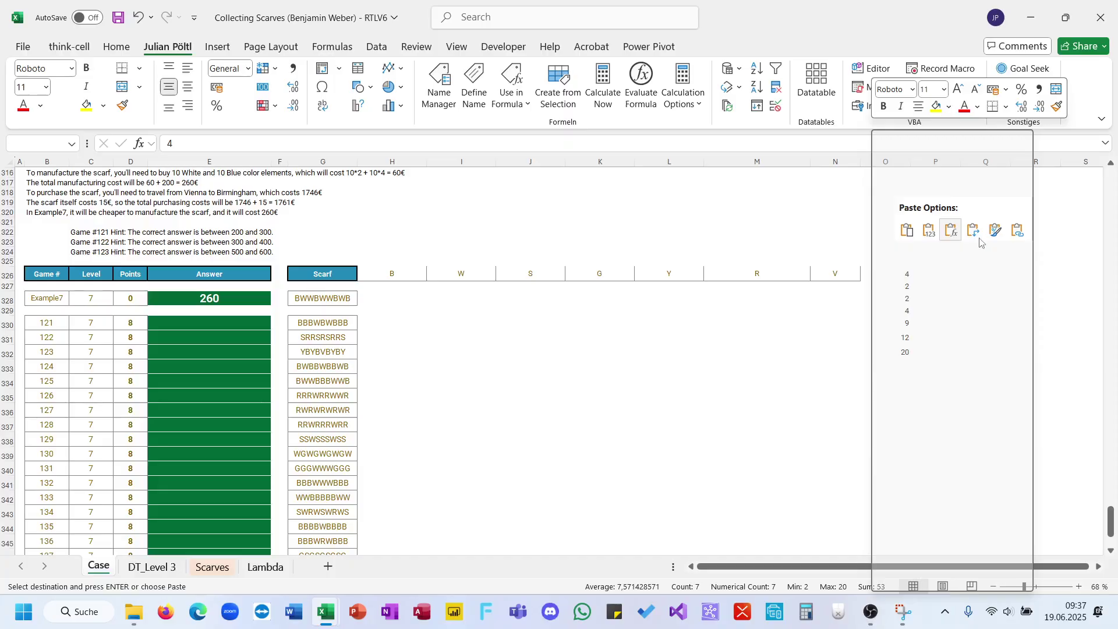
pyautogui.click(977, 235)
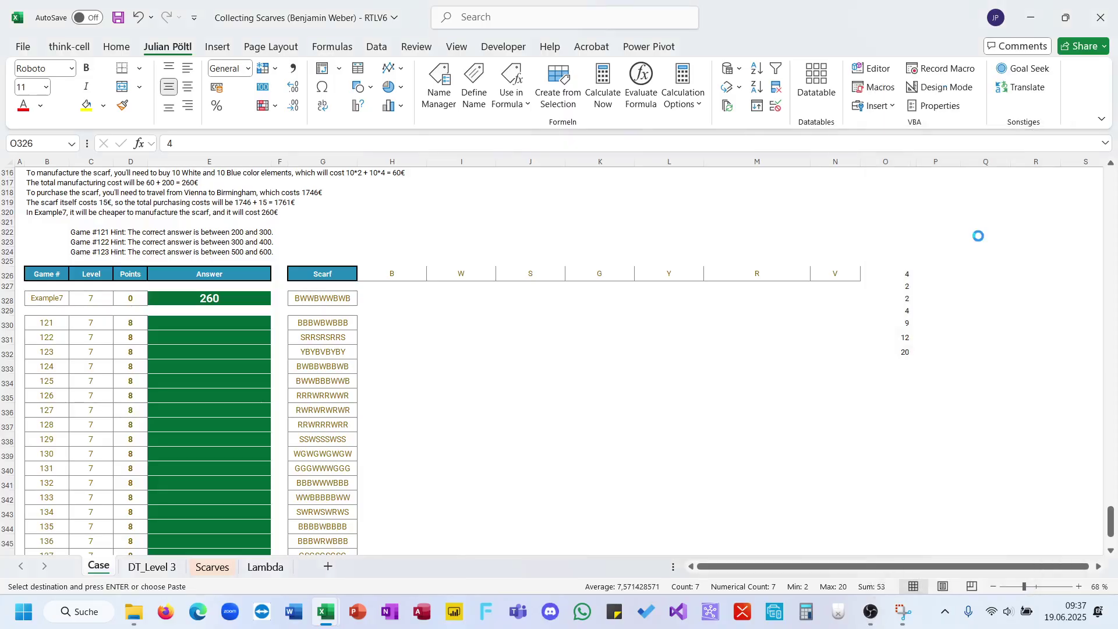
pyautogui.click(926, 286)
# Start a formula in H328 with the custom function E_CountTextinText.
pyautogui.click(390, 302)
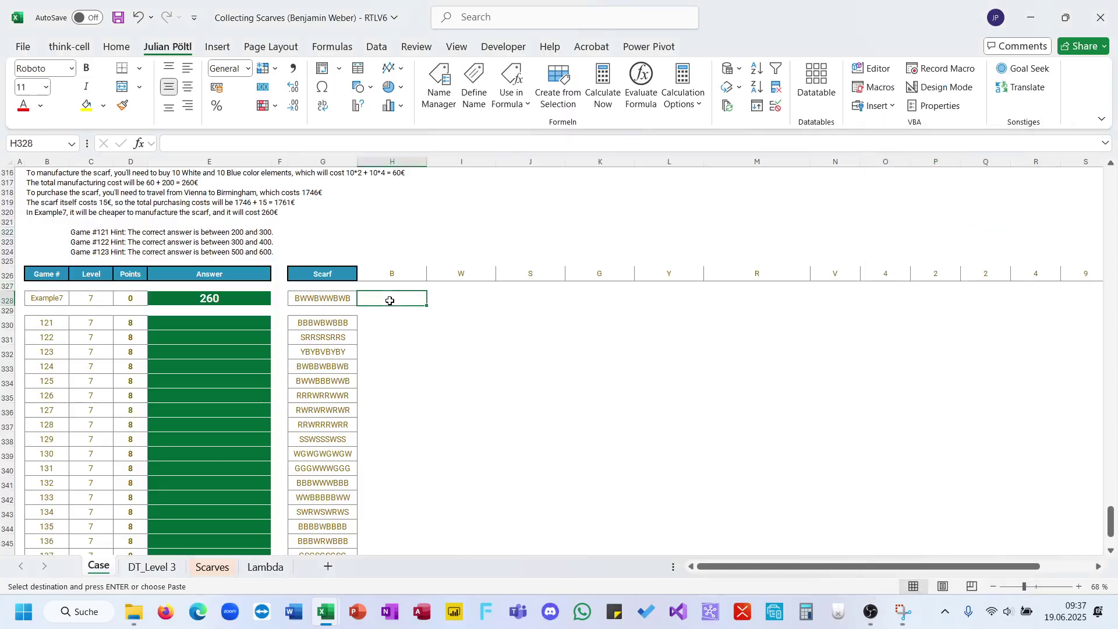
pyautogui.write('=')
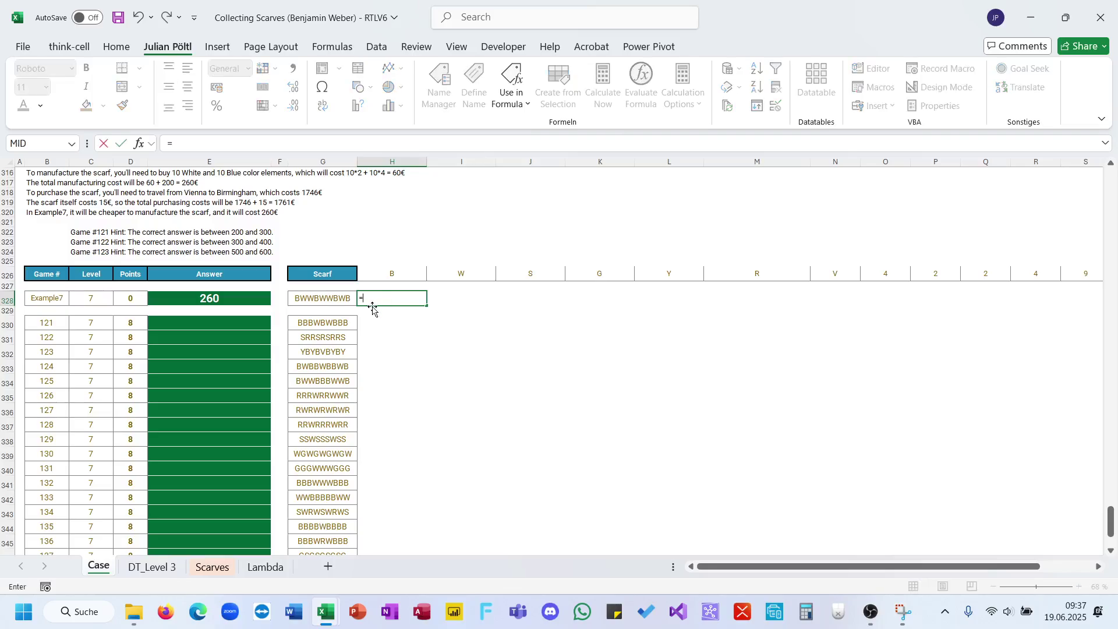
pyautogui.write('text')
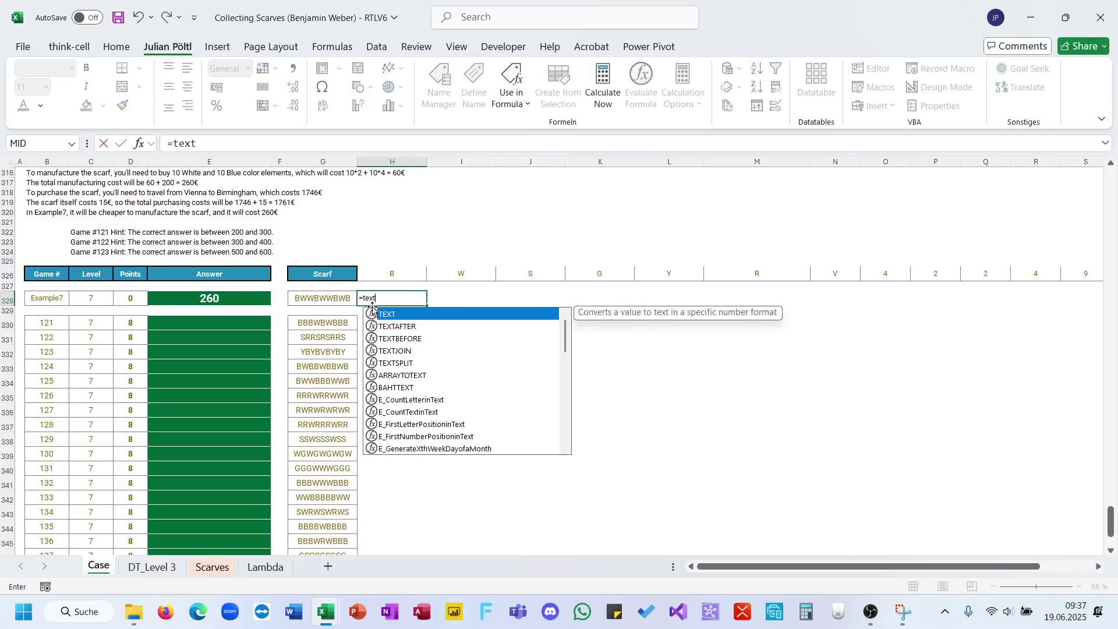
pyautogui.press('Down')
pyautogui.press('Down')
pyautogui.press('Down')
pyautogui.press('Down')
pyautogui.press('Down')
pyautogui.press('Down')
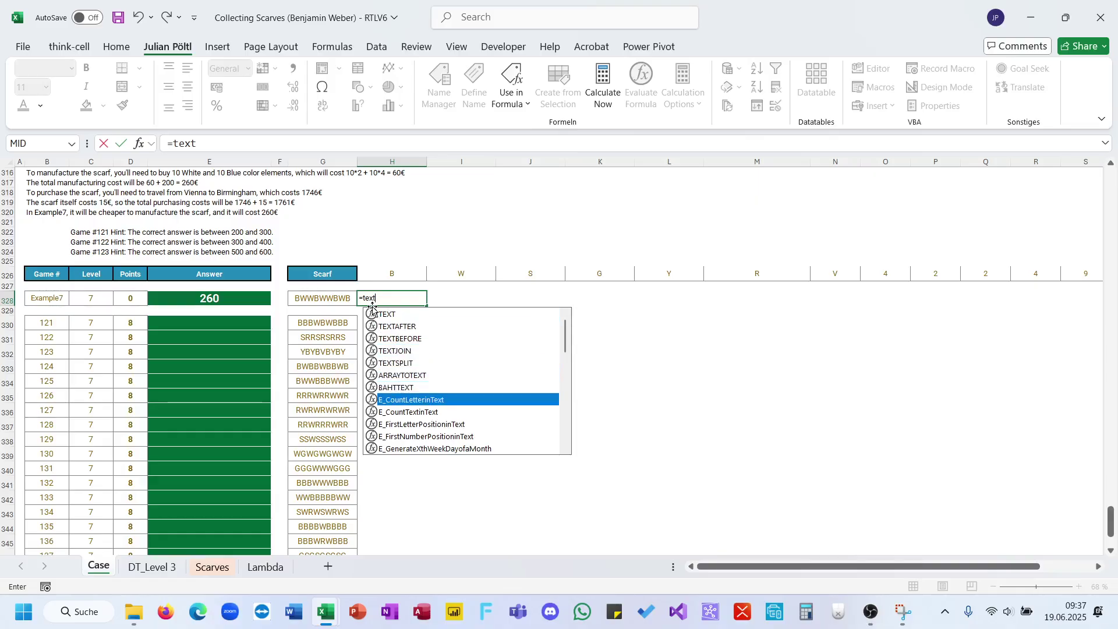
pyautogui.press('Down')
pyautogui.press('Tab')
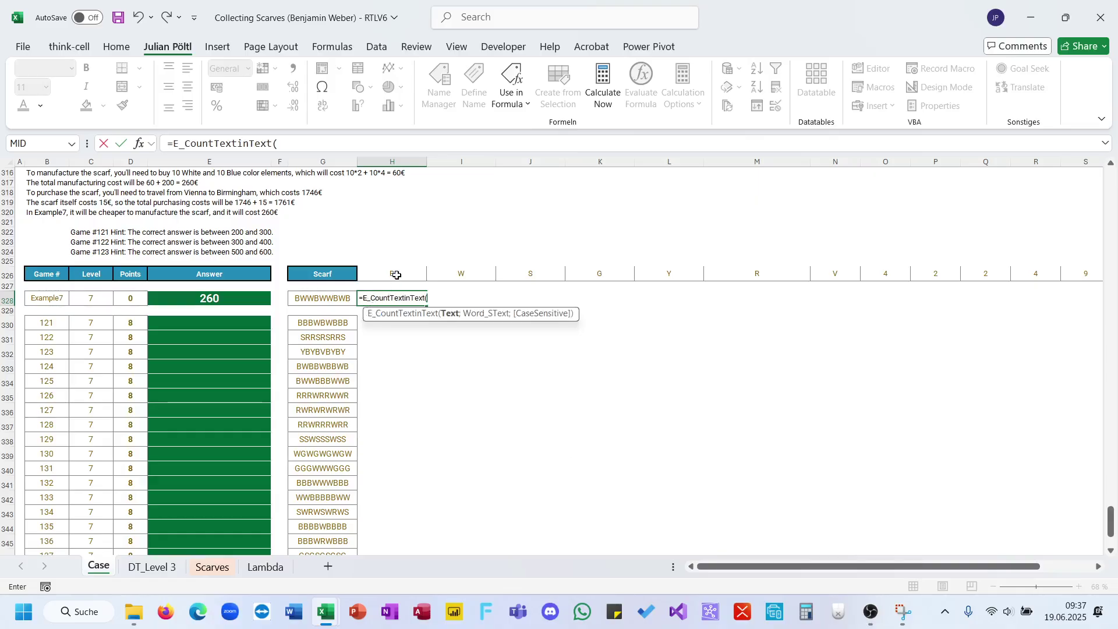
# Complete the H328 formula as =E_CountTextinText($G328;H$326) and fill it across the color columns through N328.
pyautogui.click(338, 301)
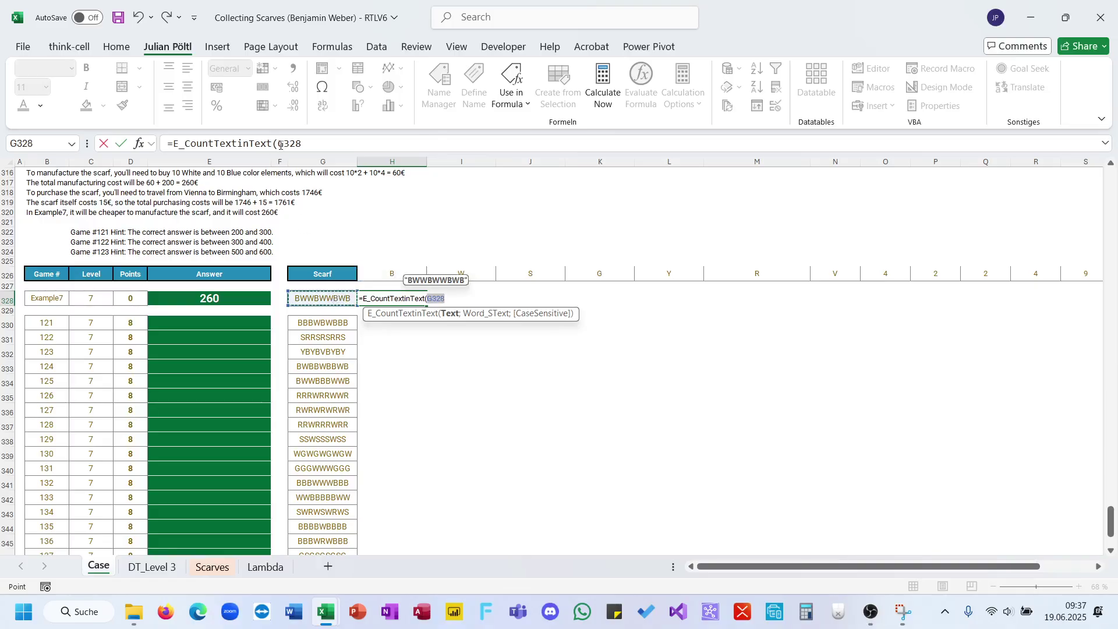
pyautogui.write('$')
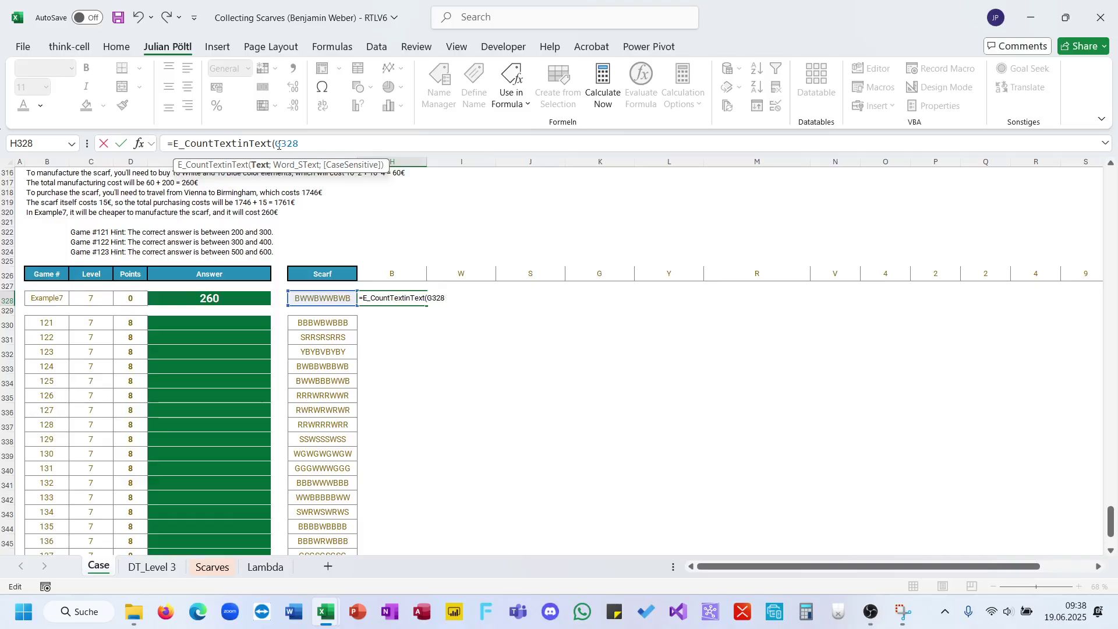
pyautogui.write('$')
pyautogui.write(';')
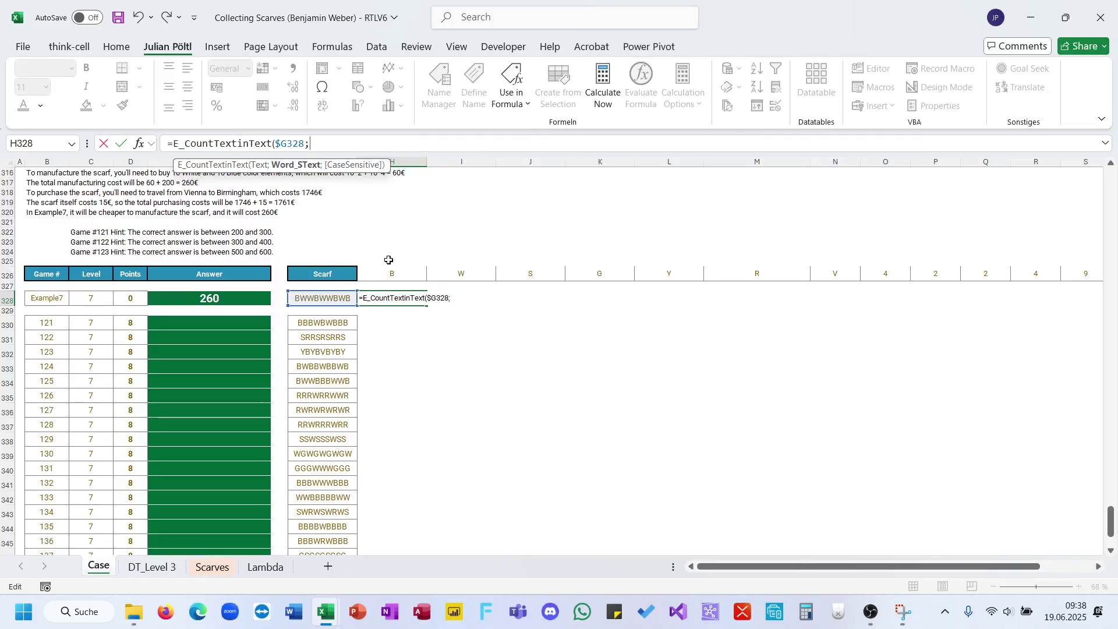
pyautogui.click(388, 260)
pyautogui.click(321, 144)
pyautogui.write('$326')
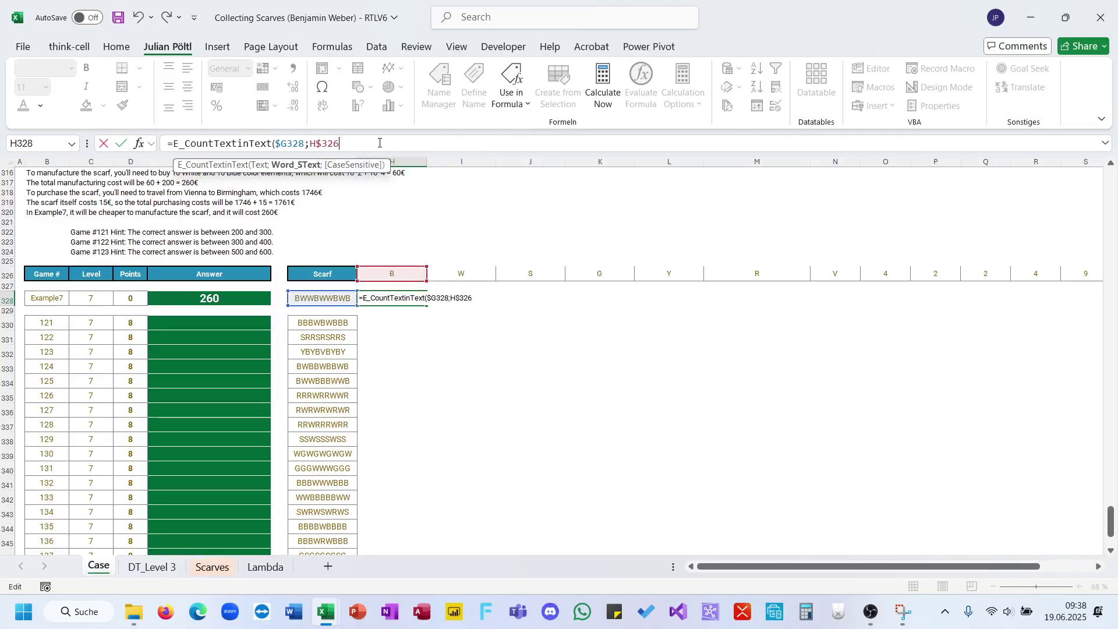
pyautogui.write(')')
pyautogui.hotkey('ctrl', 'Return')
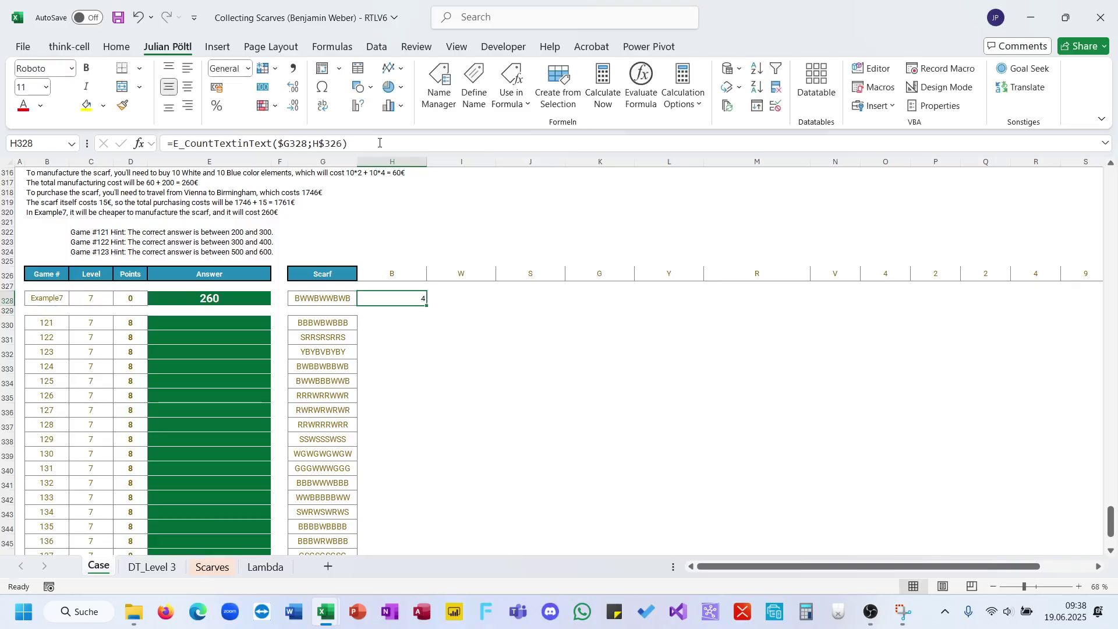
pyautogui.moveTo(427, 302); pyautogui.dragTo(862, 335)
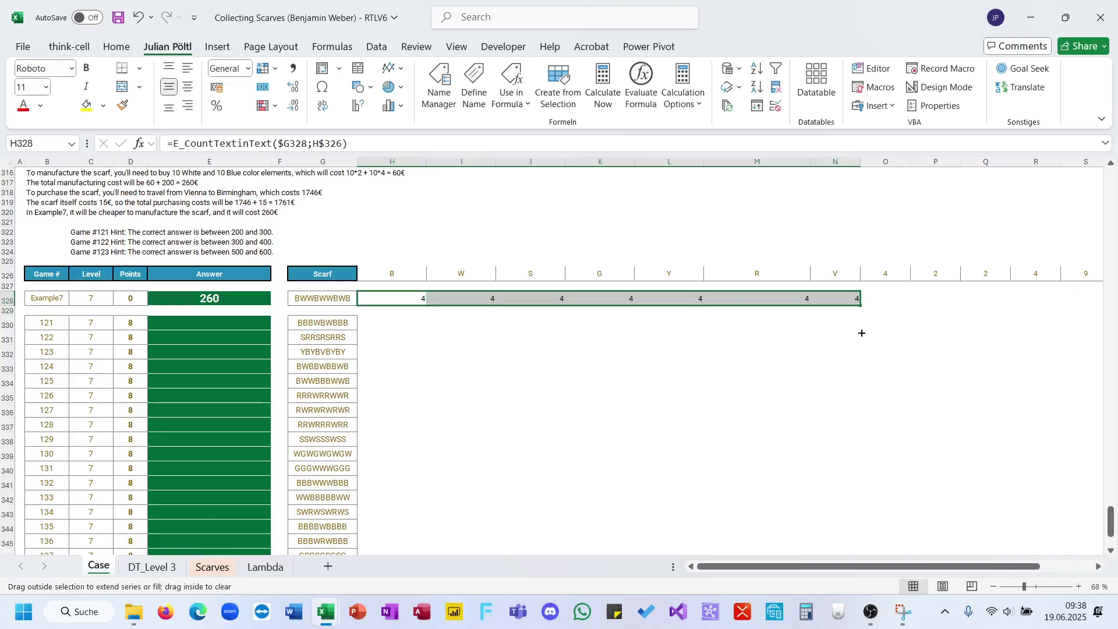
pyautogui.click(394, 298)
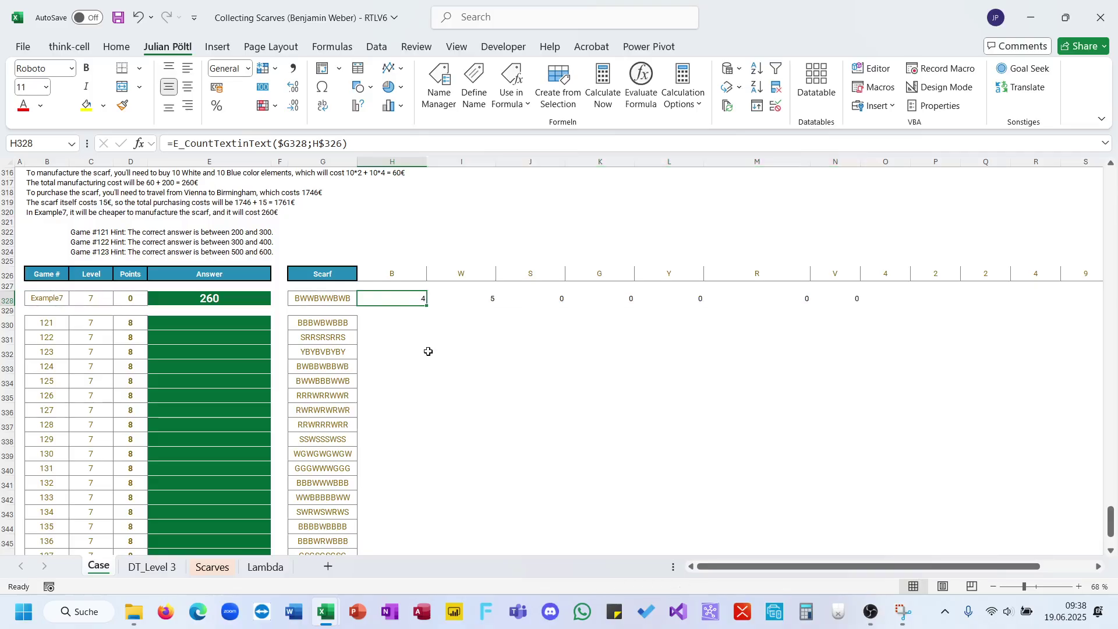
# Check the Level 7 task description above the table and clear the color count formulas in H328:N328.
pyautogui.scroll(1, 424, 376)
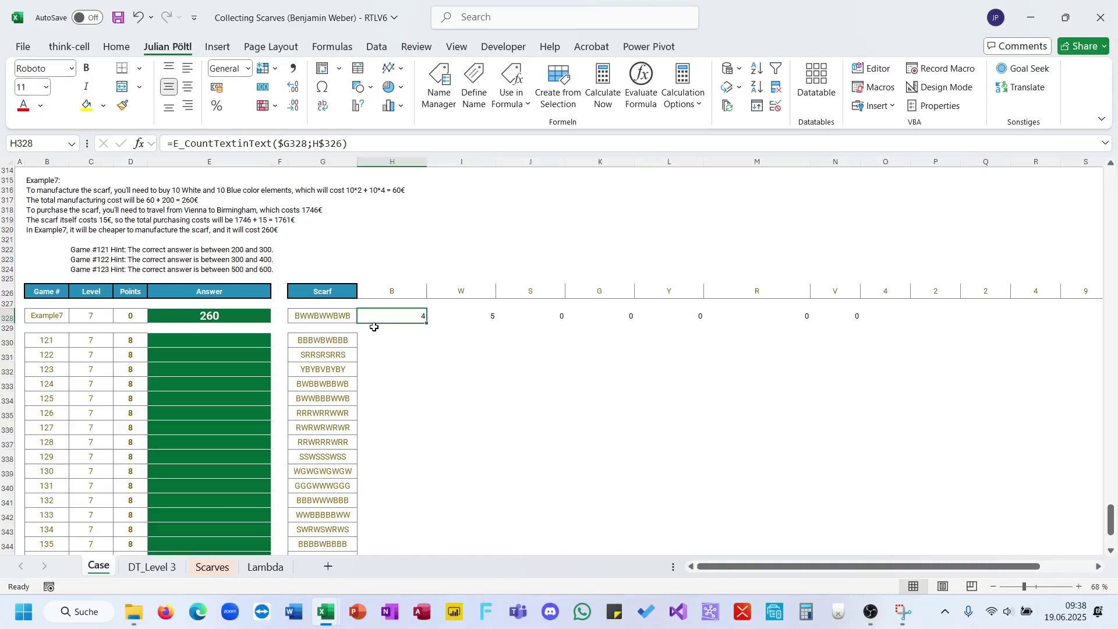
pyautogui.scroll(1, 374, 328)
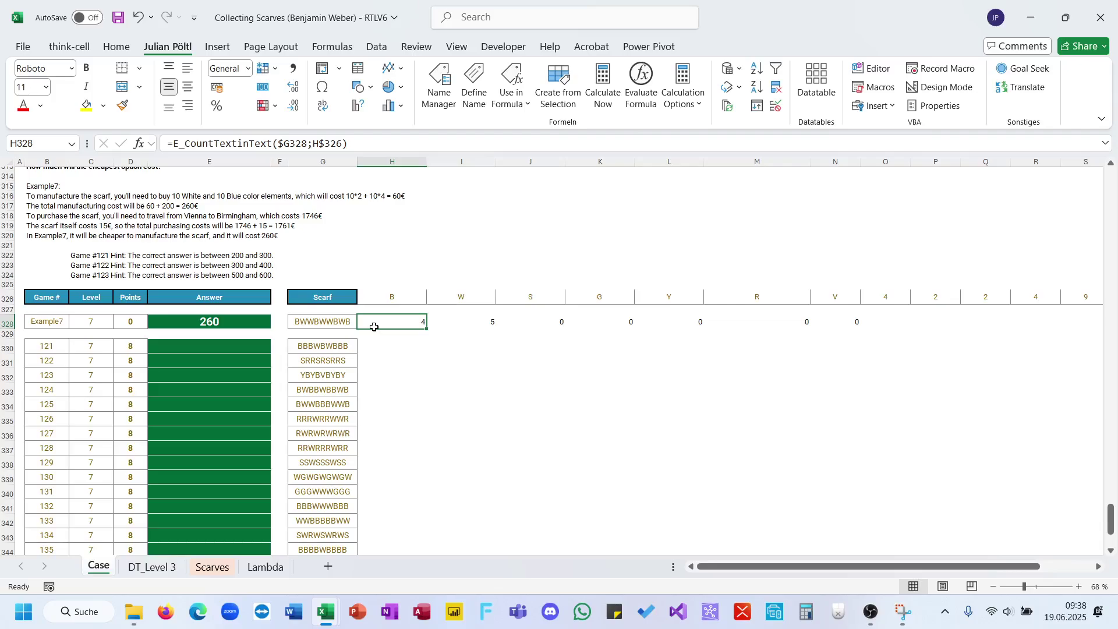
pyautogui.scroll(1, 374, 328)
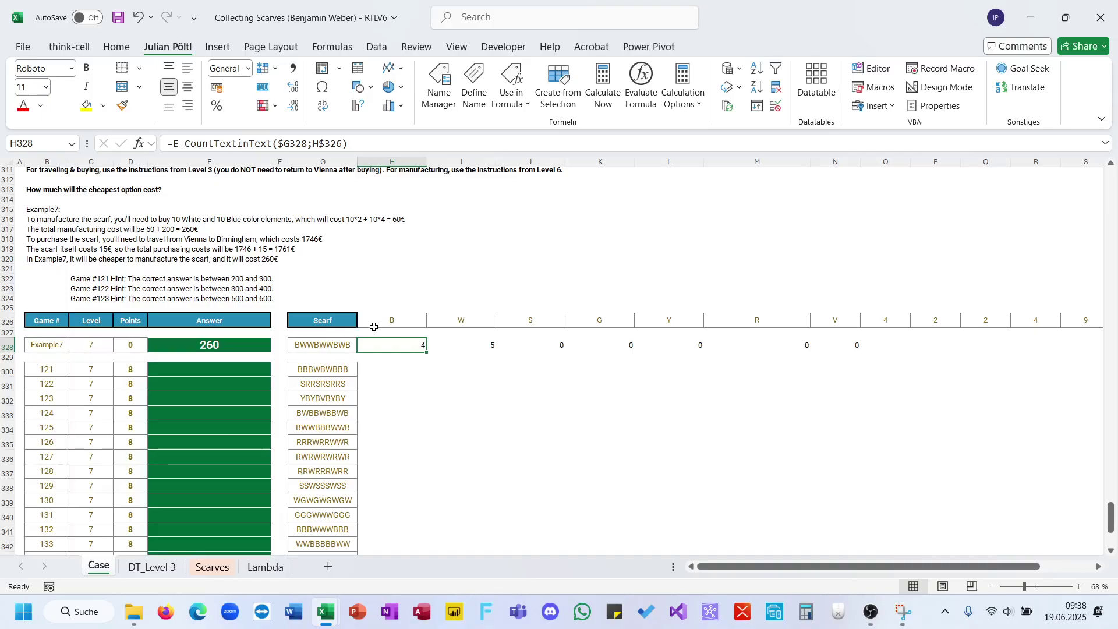
pyautogui.scroll(5, 374, 328)
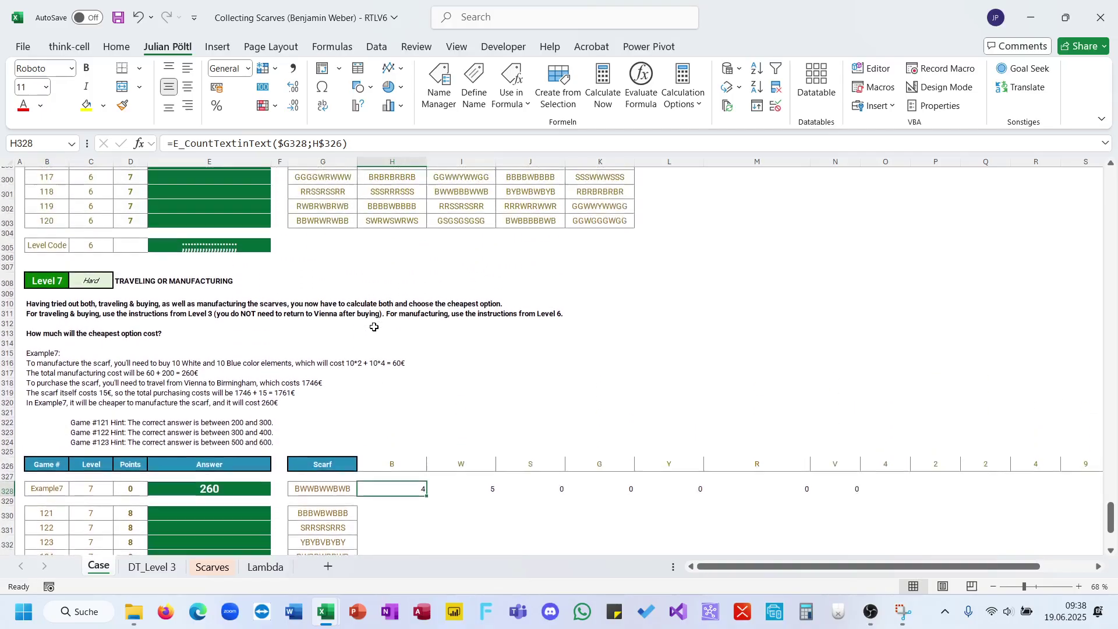
pyautogui.scroll(-2, 374, 327)
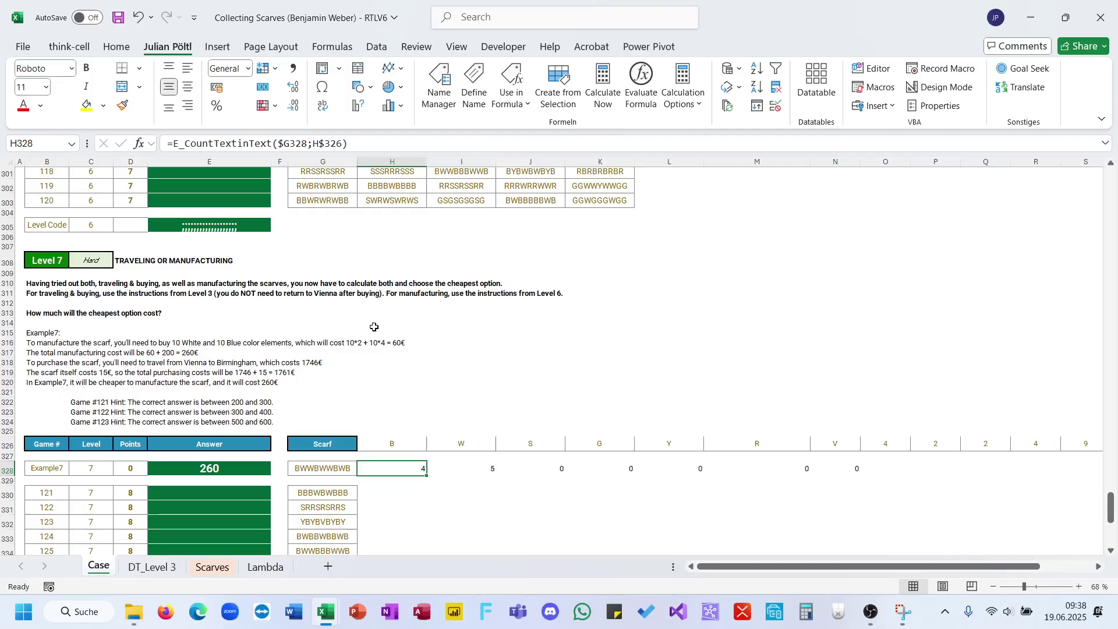
pyautogui.press('Up')
pyautogui.press('Up')
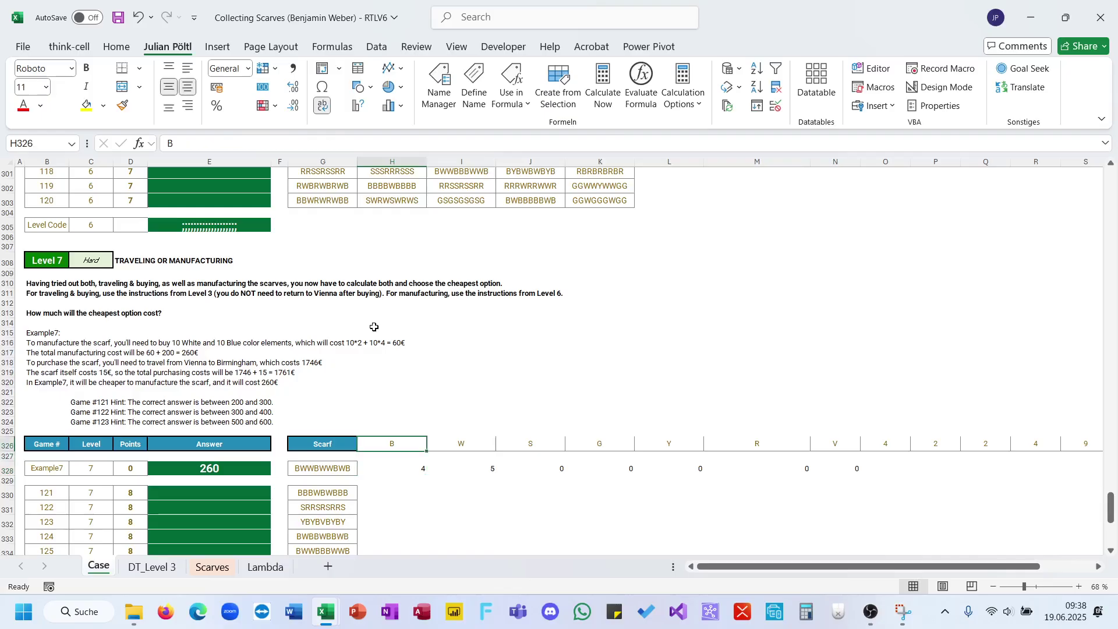
pyautogui.press('Down')
pyautogui.press('Down')
pyautogui.hotkey('ctrl', 'shift', 'Right')
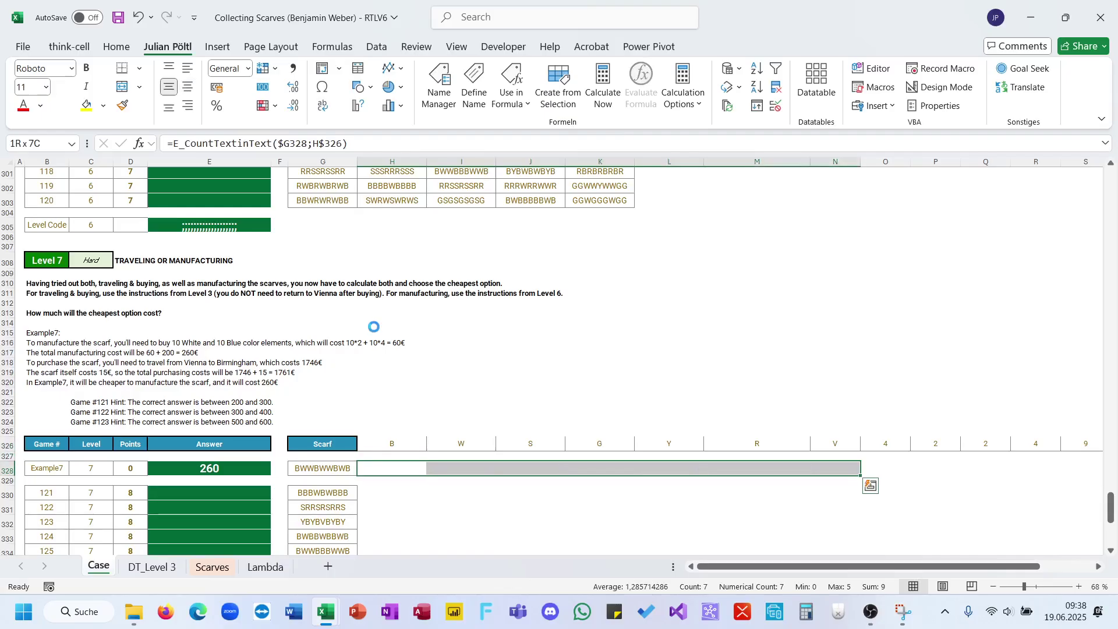
# Examine the Level 6 example and scarf table, then return to the color and cost headers beside the Level 7 table.
pyautogui.scroll(3, 462, 300)
pyautogui.click(462, 299)
pyautogui.scroll(6, 466, 300)
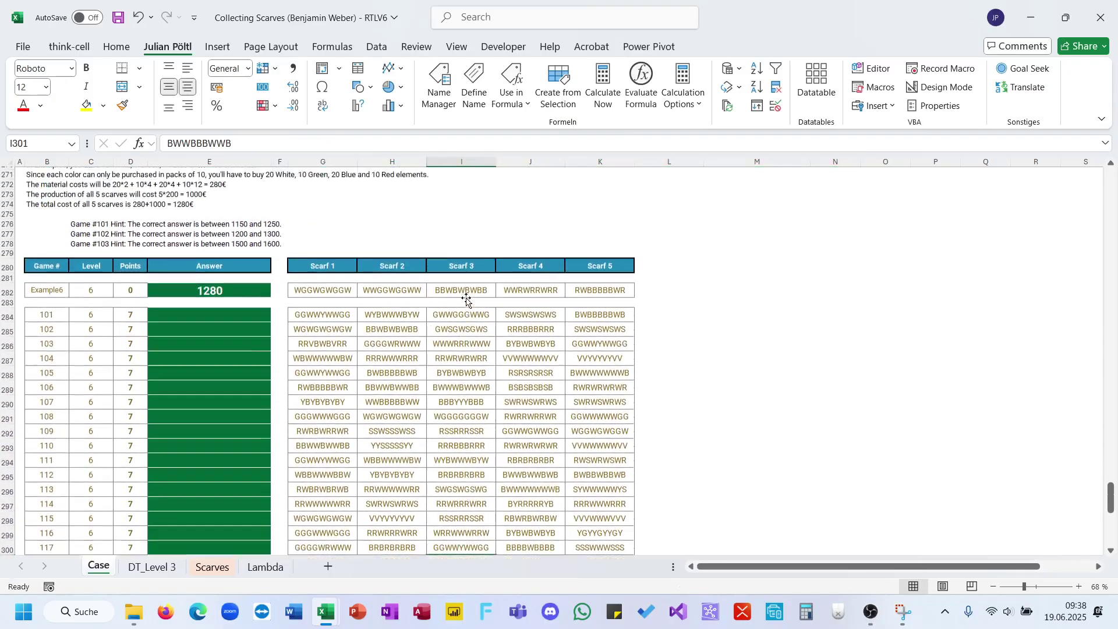
pyautogui.scroll(3, 466, 300)
pyautogui.scroll(-15, 465, 300)
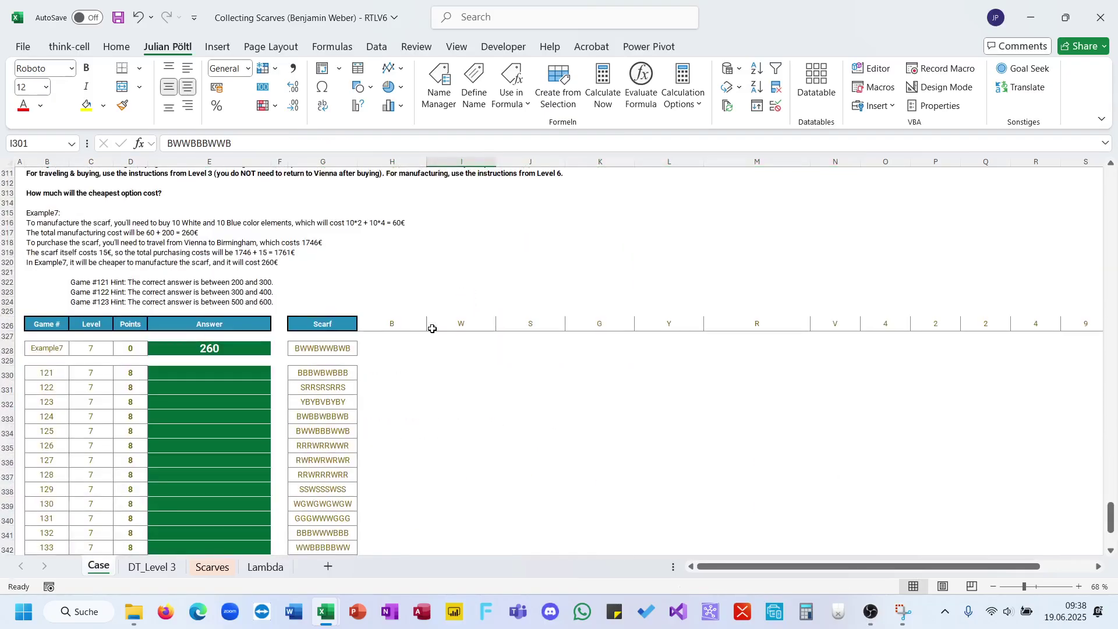
# Copy the row of colour letters and prices beside the Level 7 table into row 280 beside the Level 6 table, starting at L280.
pyautogui.click(399, 325)
pyautogui.hotkey('ctrl', 'shift', 'Right')
pyautogui.hotkey('ctrl', 'c')
pyautogui.scroll(12, 402, 326)
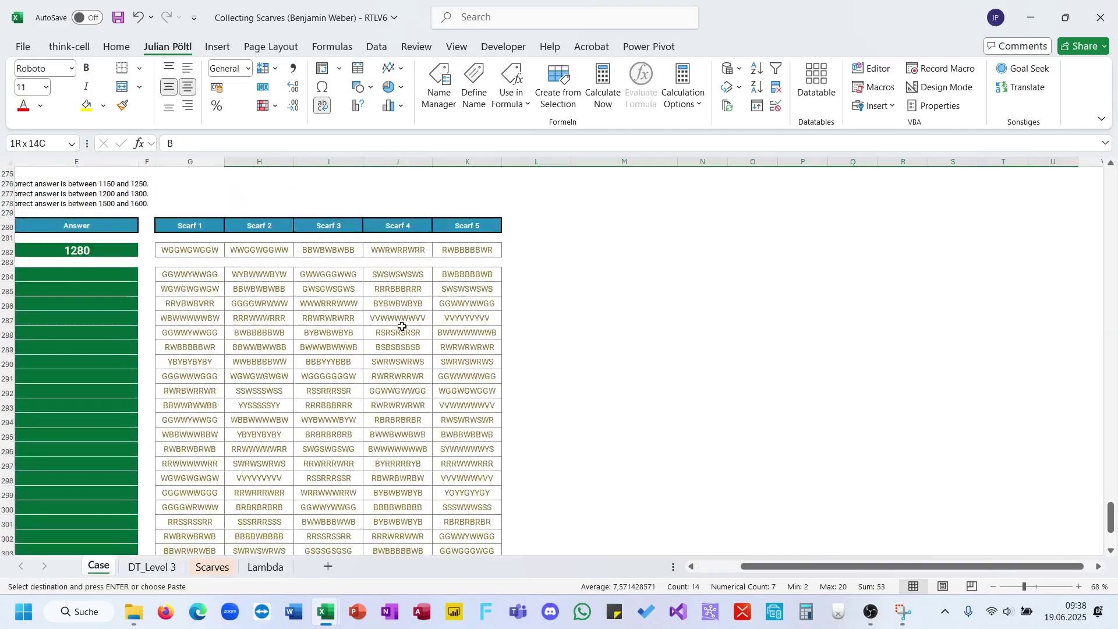
pyautogui.scroll(2, 402, 326)
pyautogui.click(510, 283)
pyautogui.press('Return')
pyautogui.click(523, 307)
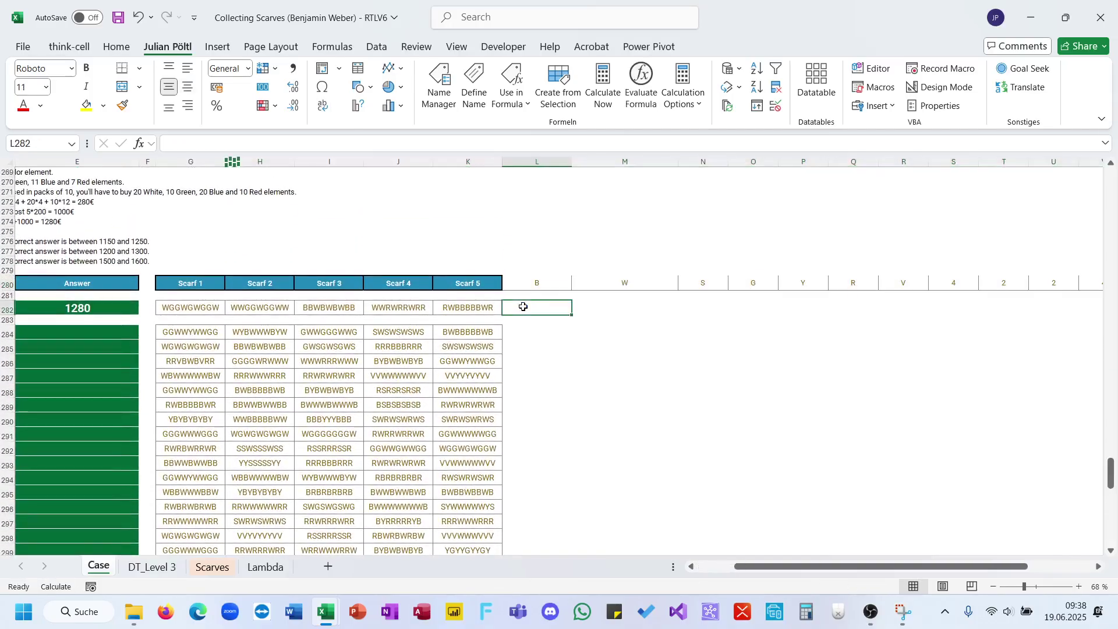
# Copy the letter-counting LET formula from E253, the last Level 5 answer, into L282 beside the Level 6 example.
pyautogui.hscroll(-2, 523, 307)
pyautogui.scroll(10, 523, 307)
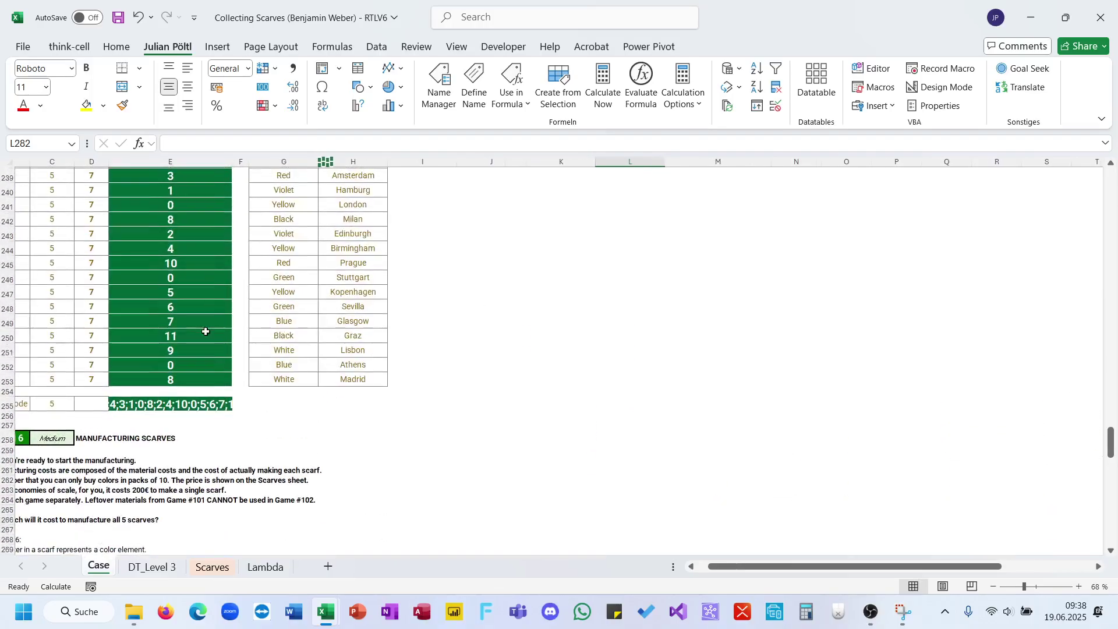
pyautogui.keyDown('ctrl'); pyautogui.click(177, 331); pyautogui.keyUp('ctrl')
pyautogui.hotkey('ctrl', 'c')
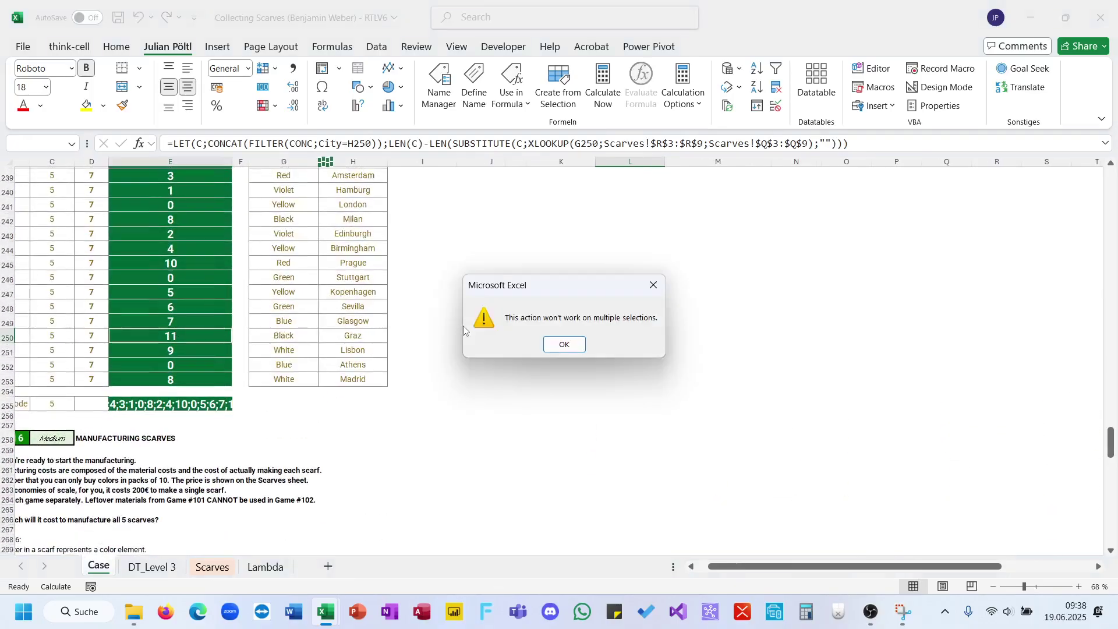
pyautogui.press('Escape')
pyautogui.click(206, 383)
pyautogui.hotkey('ctrl', 'c')
pyautogui.scroll(-7, 532, 411)
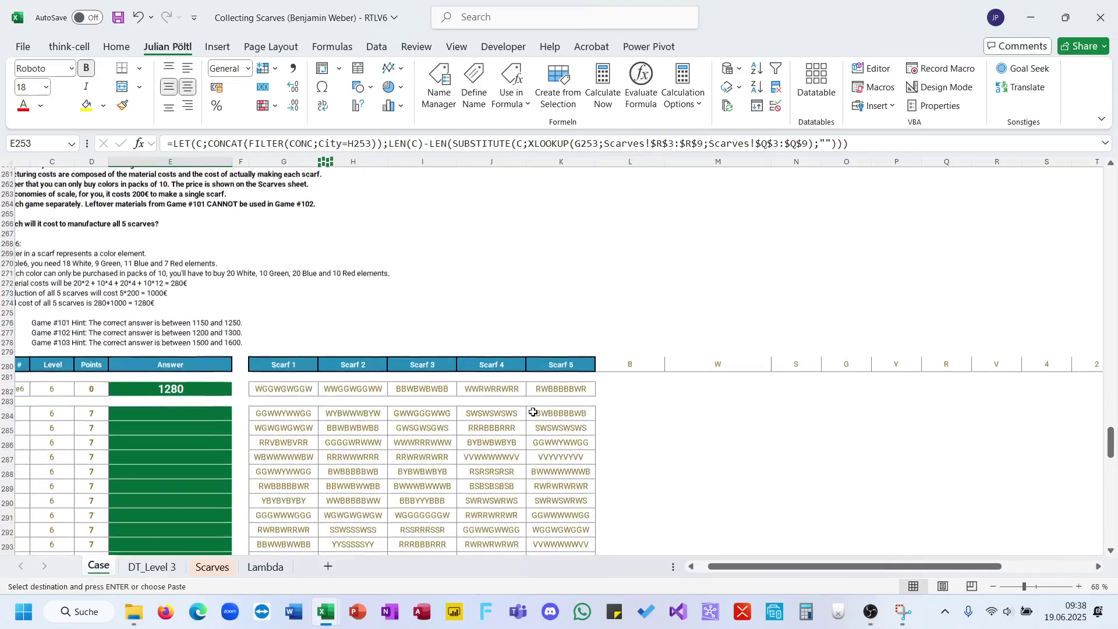
pyautogui.click(629, 399)
pyautogui.hotkey('ctrl', 'v')
# Replace the FILTER expression inside CONCAT in L282 with the example's five scarves, G282:K282.
pyautogui.press('F2')
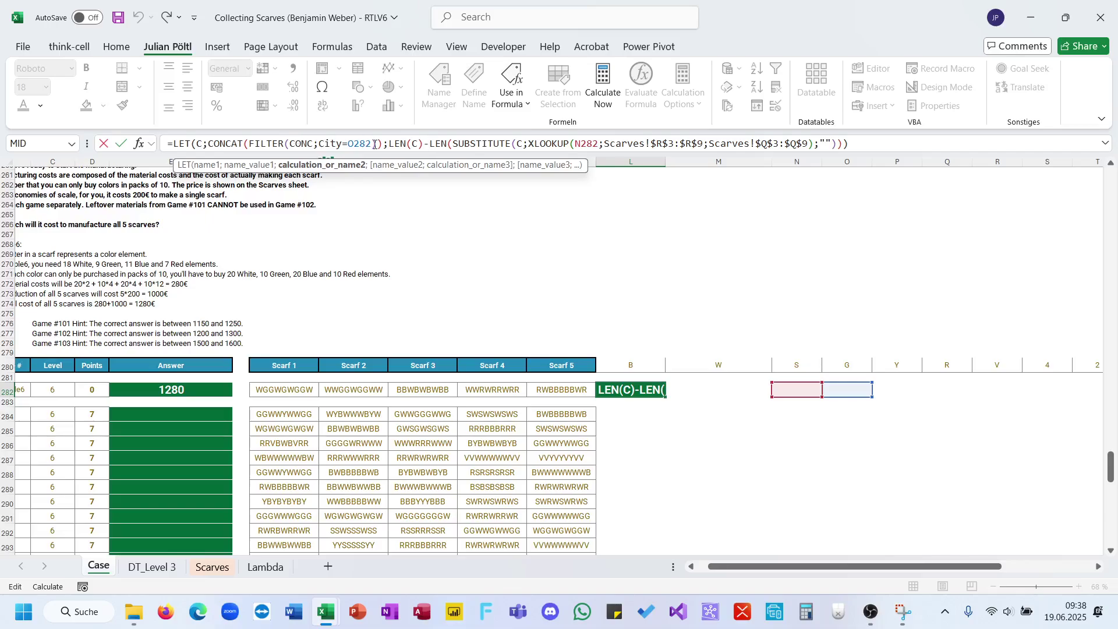
pyautogui.moveTo(375, 144); pyautogui.dragTo(249, 145)
pyautogui.press('BackSpace')
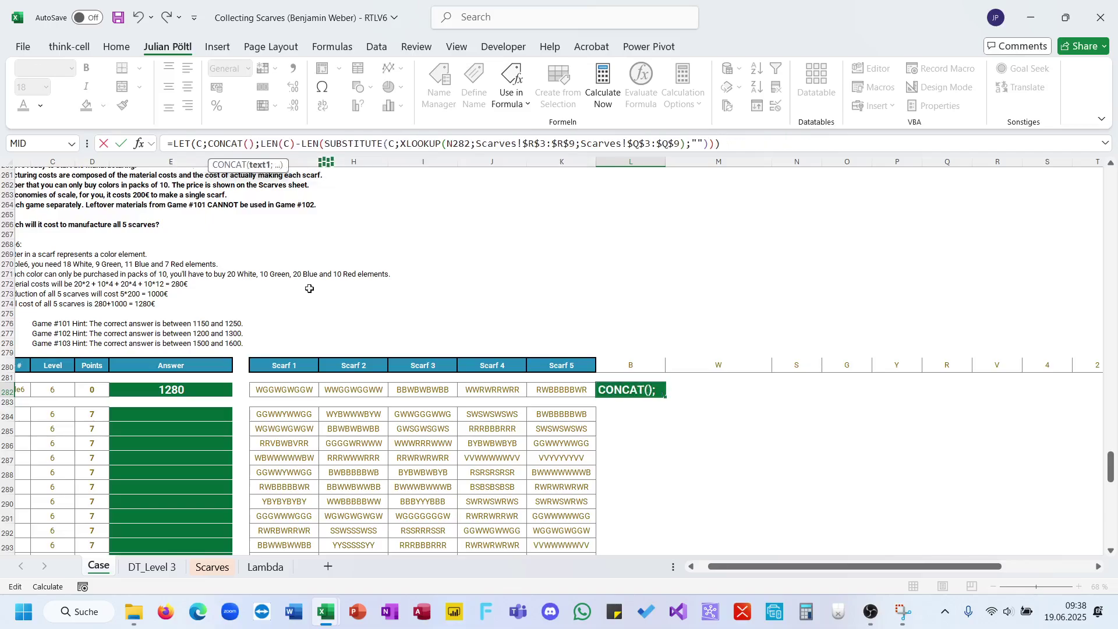
pyautogui.moveTo(297, 395); pyautogui.dragTo(568, 394)
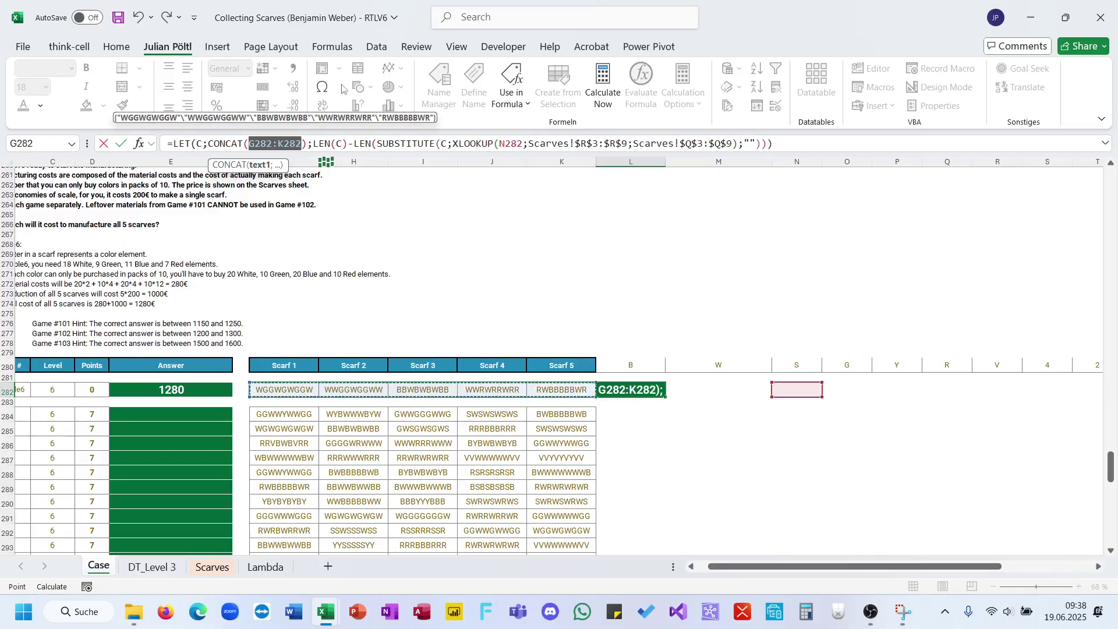
# Replace the XLOOKUP inside SUBSTITUTE in L282 with the colour letter header reference L$280.
pyautogui.doubleClick(509, 143)
pyautogui.press('BackSpace')
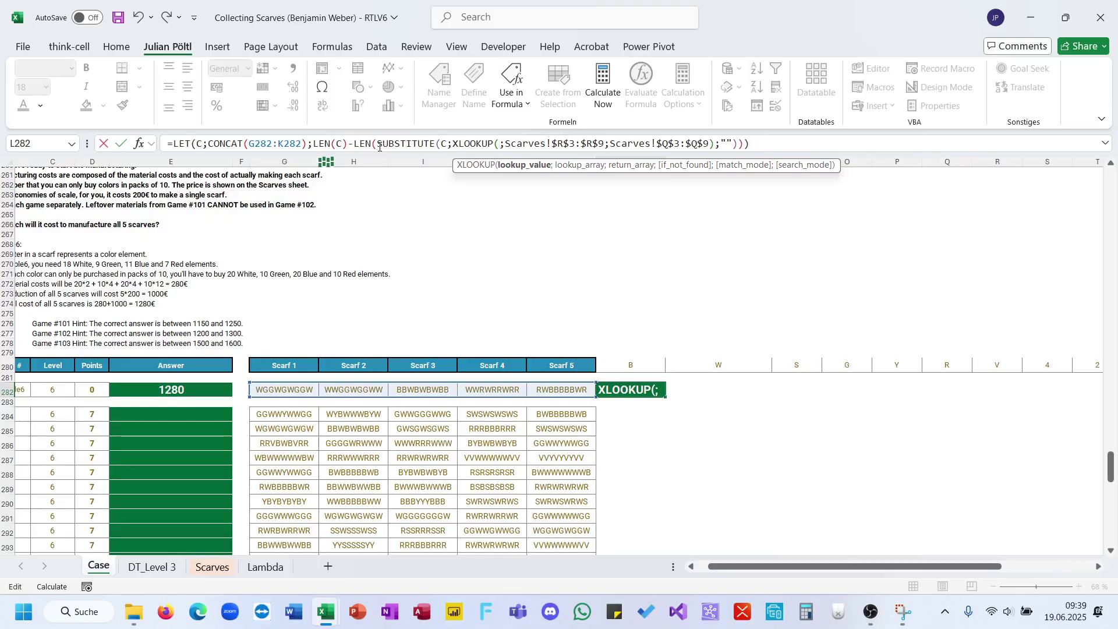
pyautogui.click(429, 145)
pyautogui.moveTo(451, 143); pyautogui.dragTo(716, 147)
pyautogui.press('BackSpace')
pyautogui.click(641, 364)
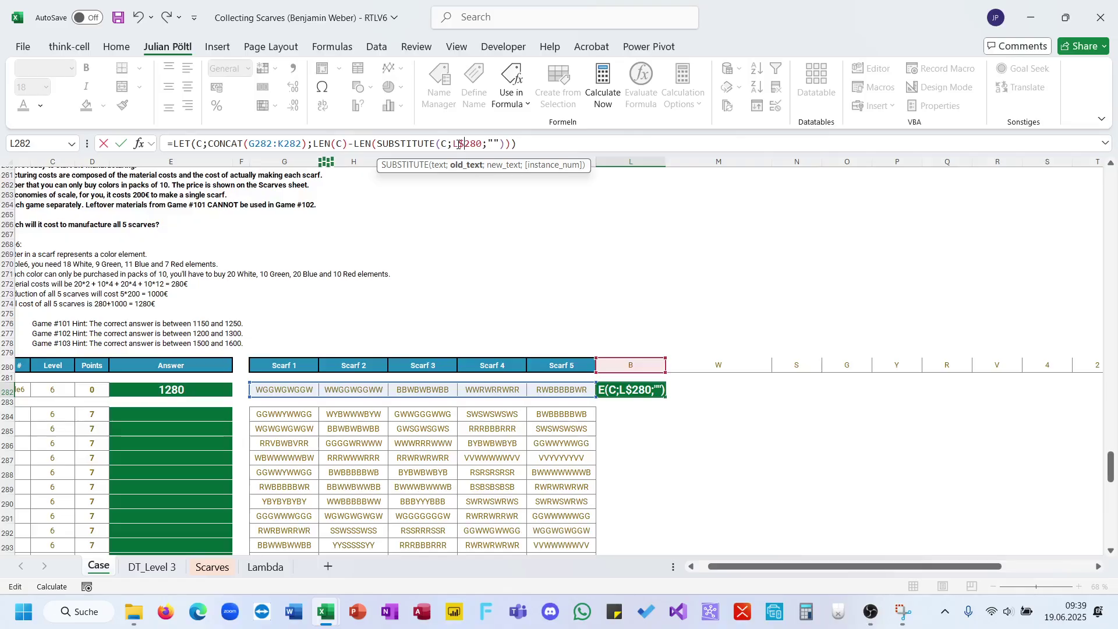
pyautogui.hotkey('ctrl', 'Return')
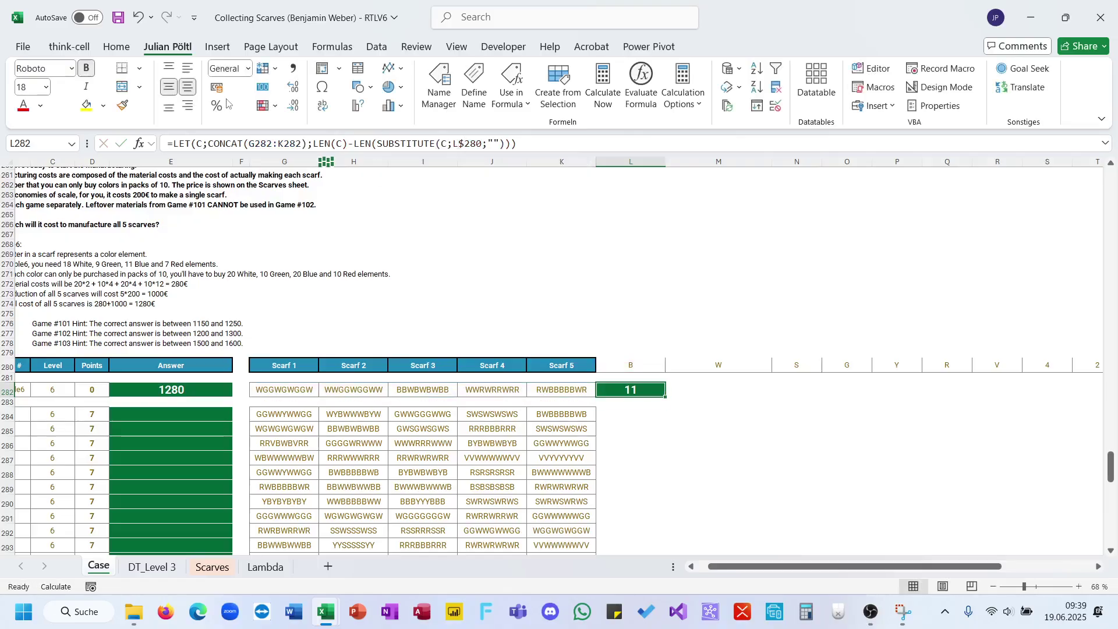
# Lock the scarf range's columns in L282 as $G282:$K282 and fill the formula across to R282.
pyautogui.click(265, 143)
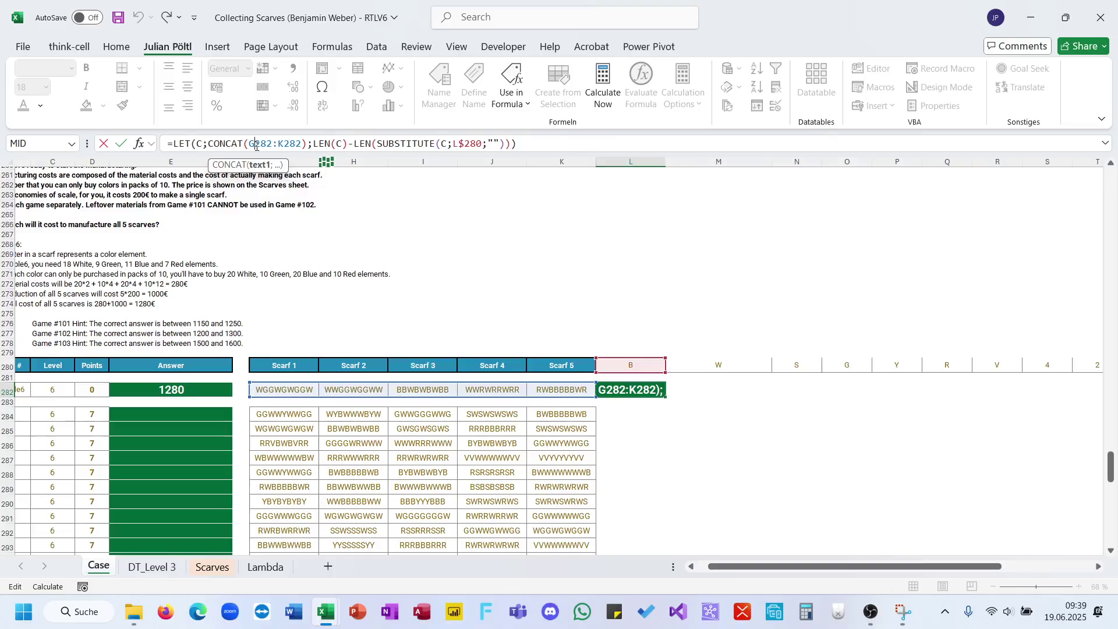
pyautogui.write('$')
pyautogui.click(285, 144)
pyautogui.write('$')
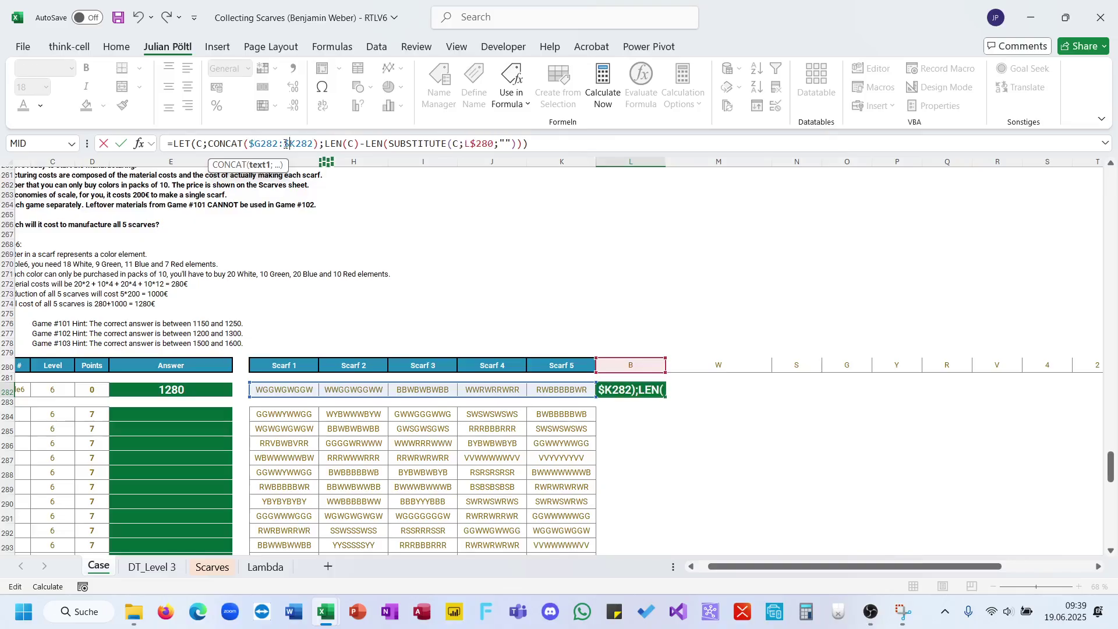
pyautogui.hotkey('ctrl', 'Return')
pyautogui.hotkey('ctrl', 'Return')
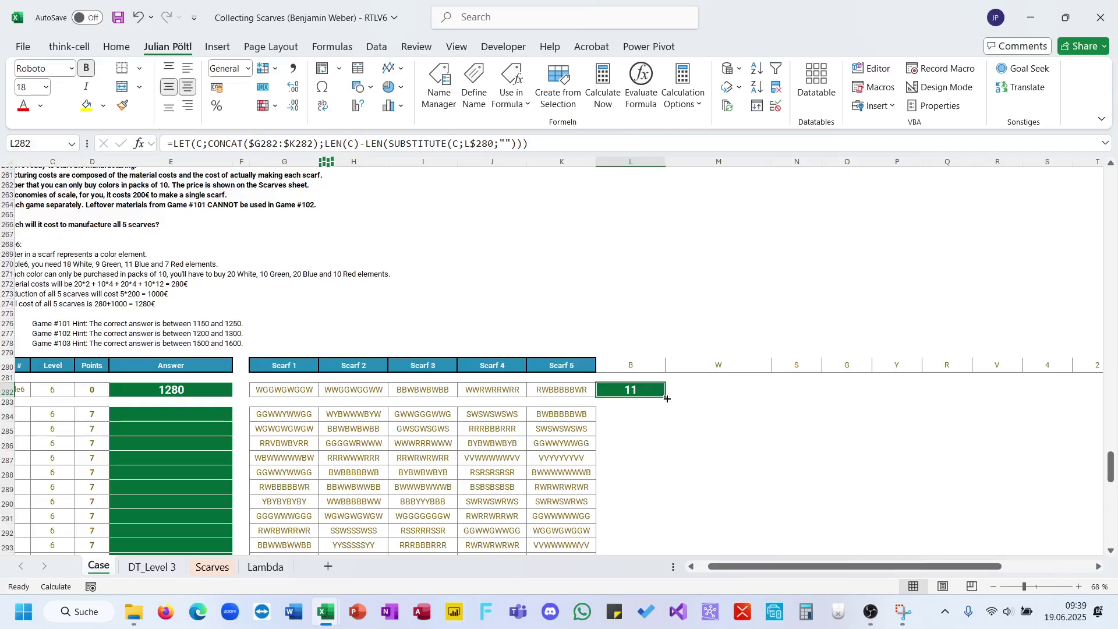
pyautogui.moveTo(667, 399); pyautogui.dragTo(1011, 394)
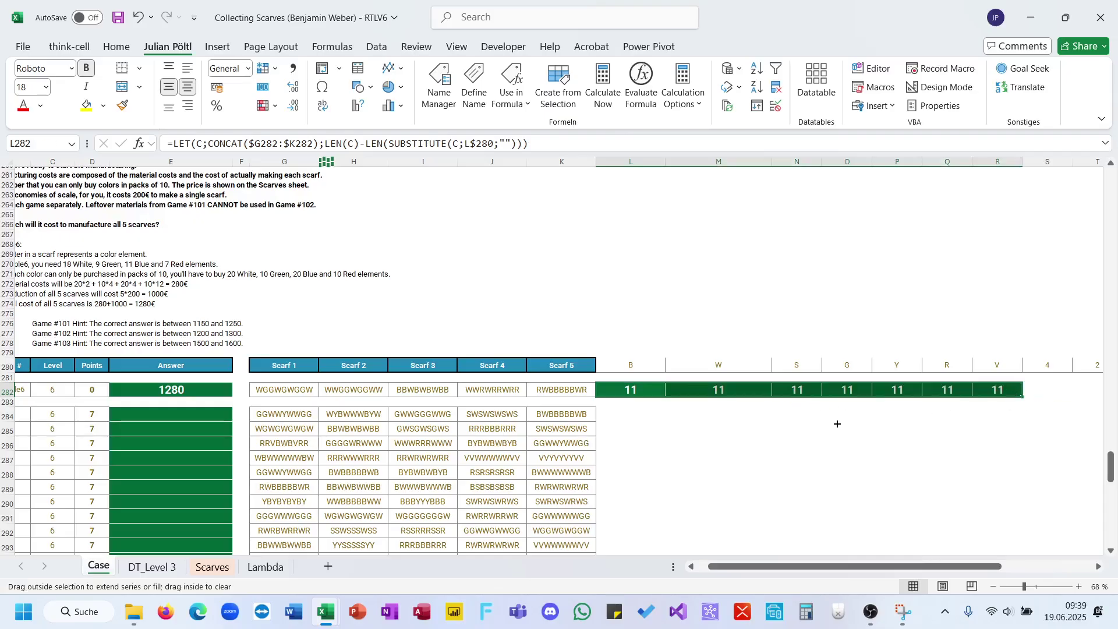
pyautogui.hscroll(1, 837, 425)
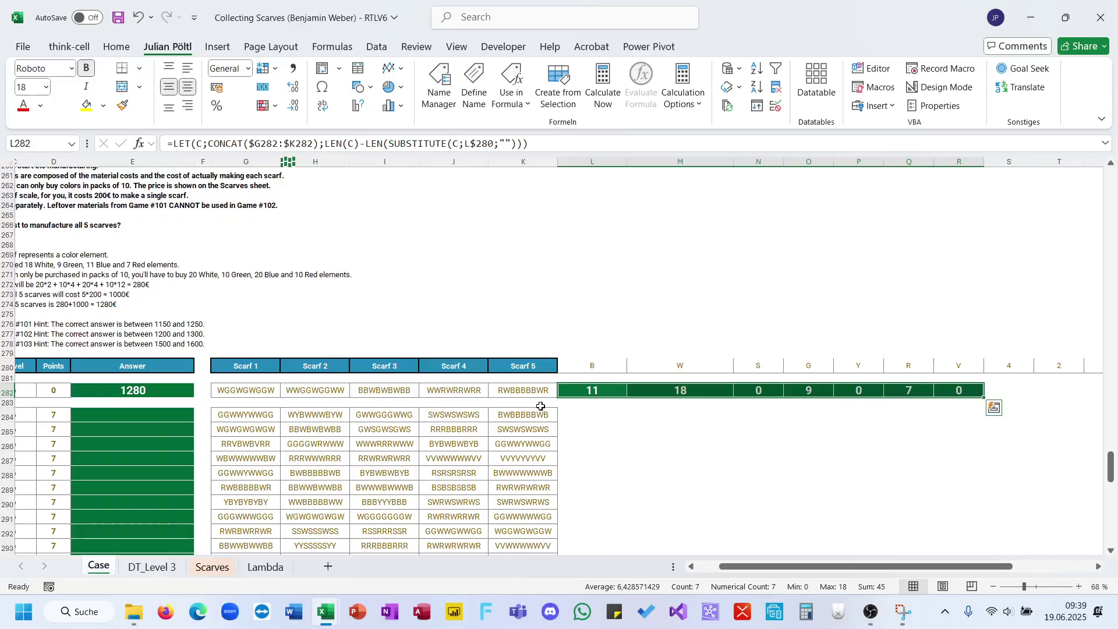
# Divide the letter count in L282 by 10 and wrap it in ROUNDUP to get whole packs.
pyautogui.click(587, 397)
pyautogui.click(564, 138)
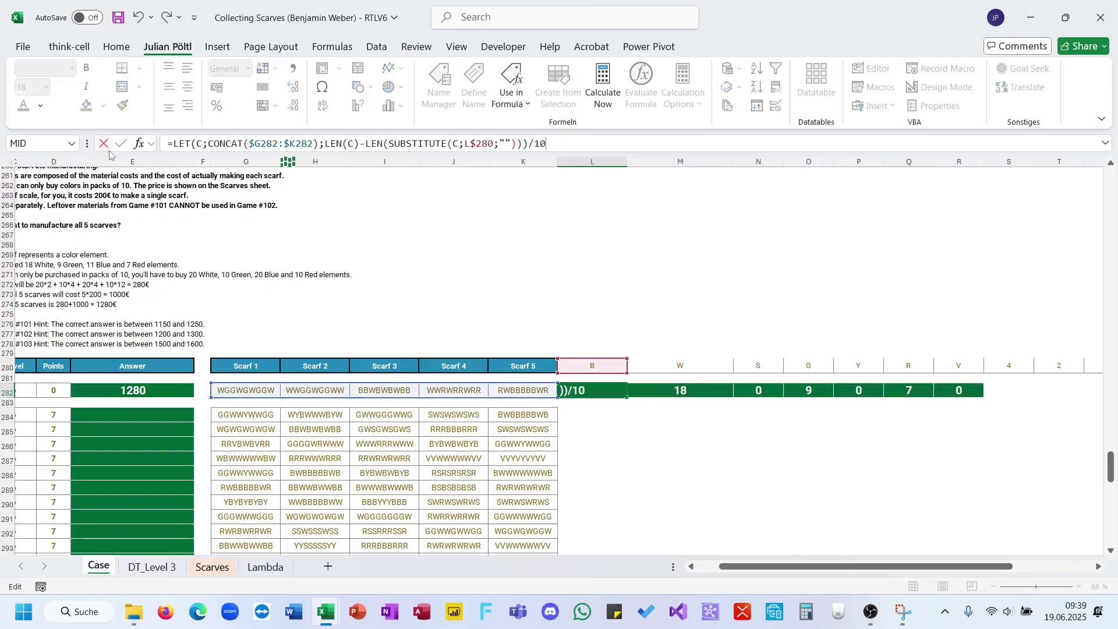
pyautogui.click(177, 147)
pyautogui.write('ROUNDUP(')
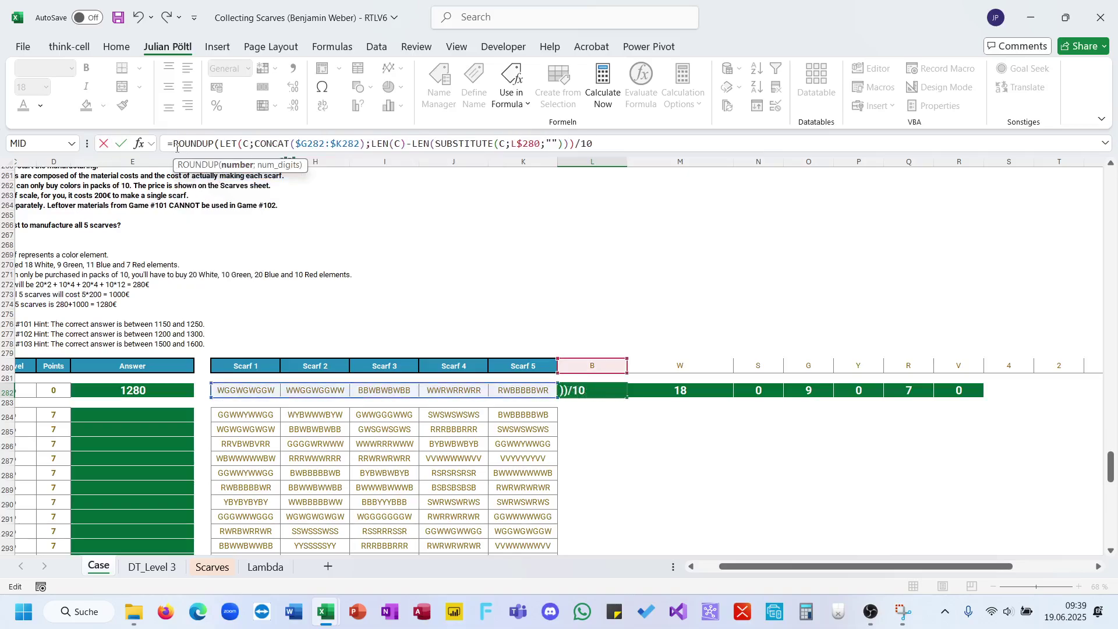
pyautogui.write(')')
pyautogui.press('Return')
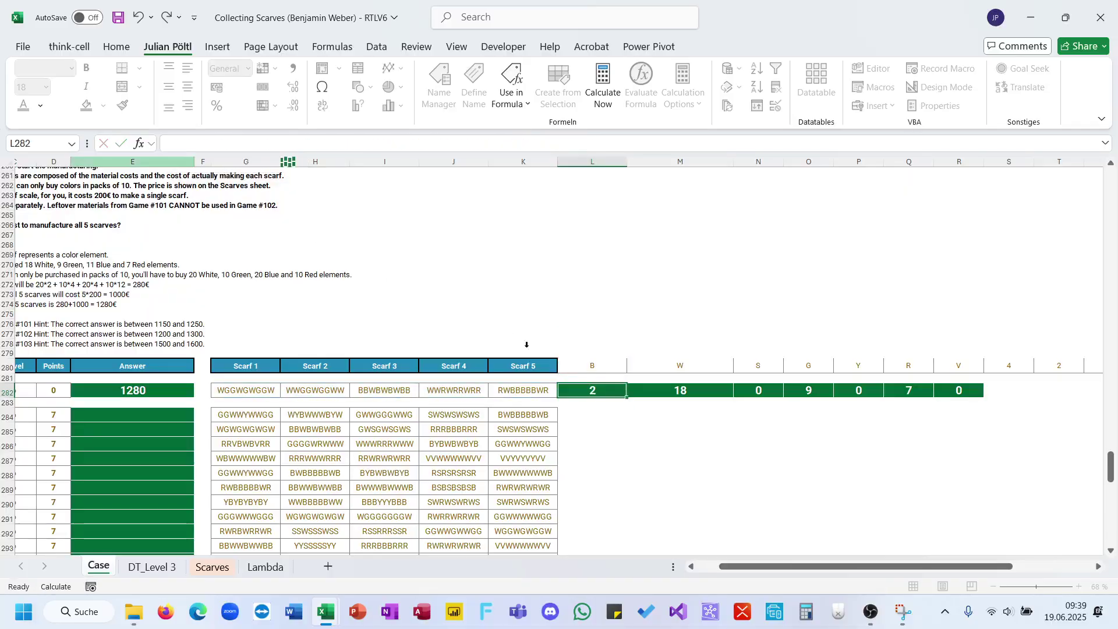
# Copy the ROUNDUP pack formula from L282 across the other colour columns through R282.
pyautogui.moveTo(950, 395); pyautogui.dragTo(605, 391)
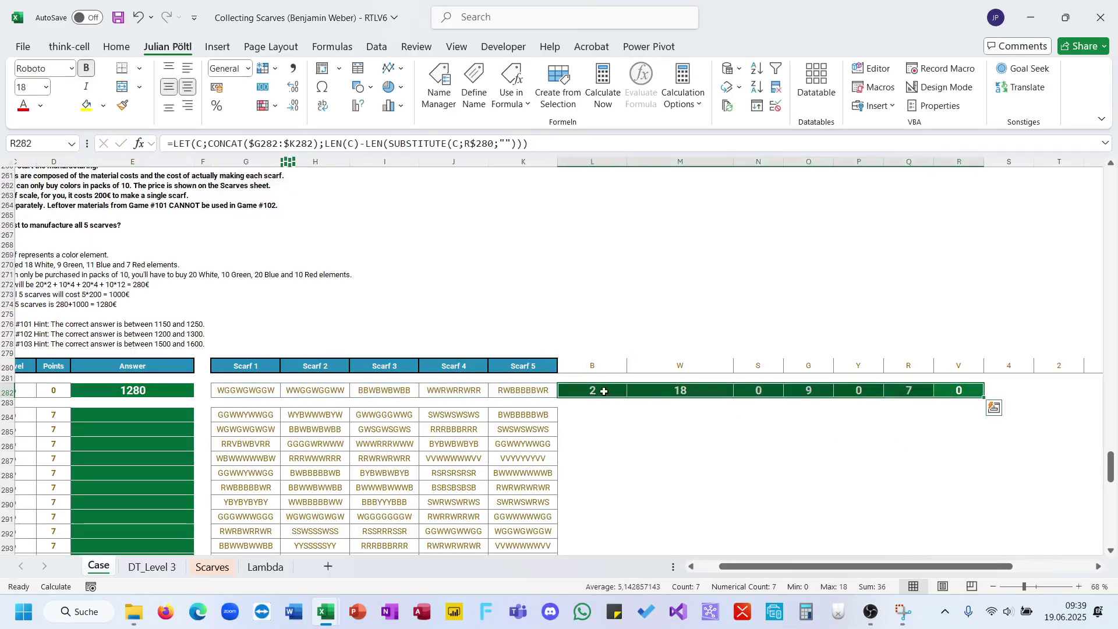
pyautogui.click(578, 395)
pyautogui.hotkey('ctrl', 'c')
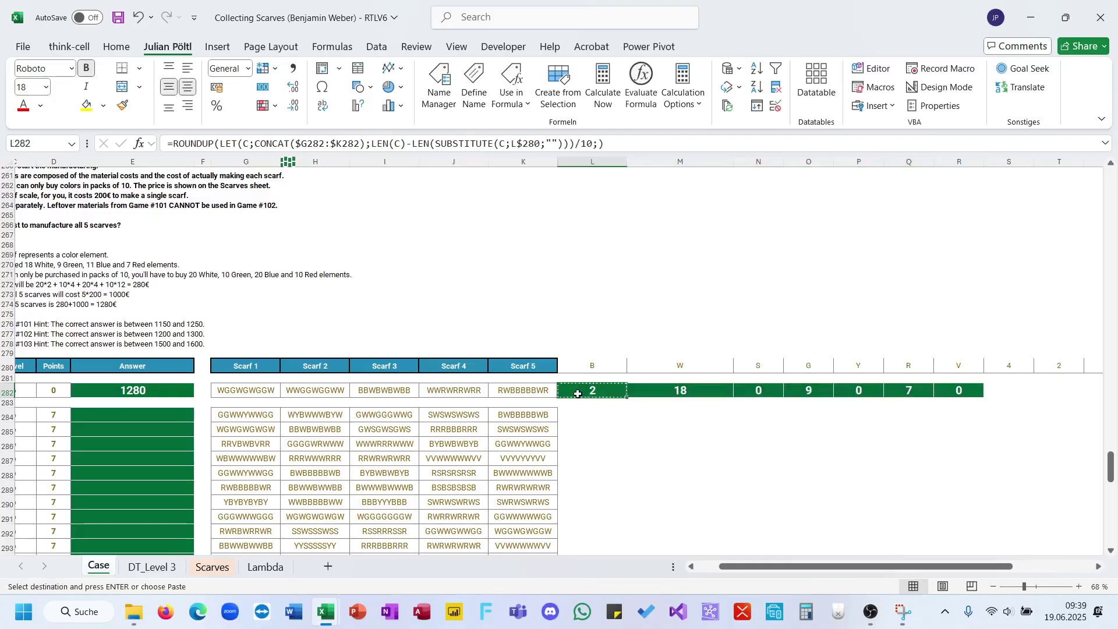
pyautogui.hotkey('ctrl', 'shift', 'Right')
pyautogui.press('Return')
# Enter a formula in S282 multiplying the pack counts L282:R282 by the prices in $S$280:$Y$280.
pyautogui.hscroll(6, 763, 449)
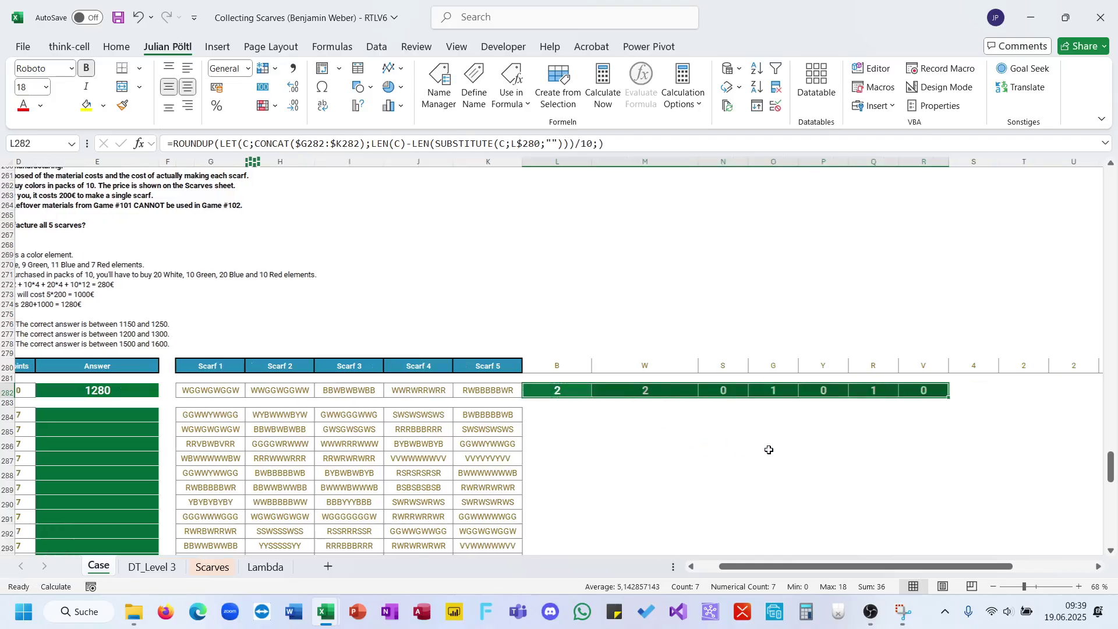
pyautogui.click(638, 388)
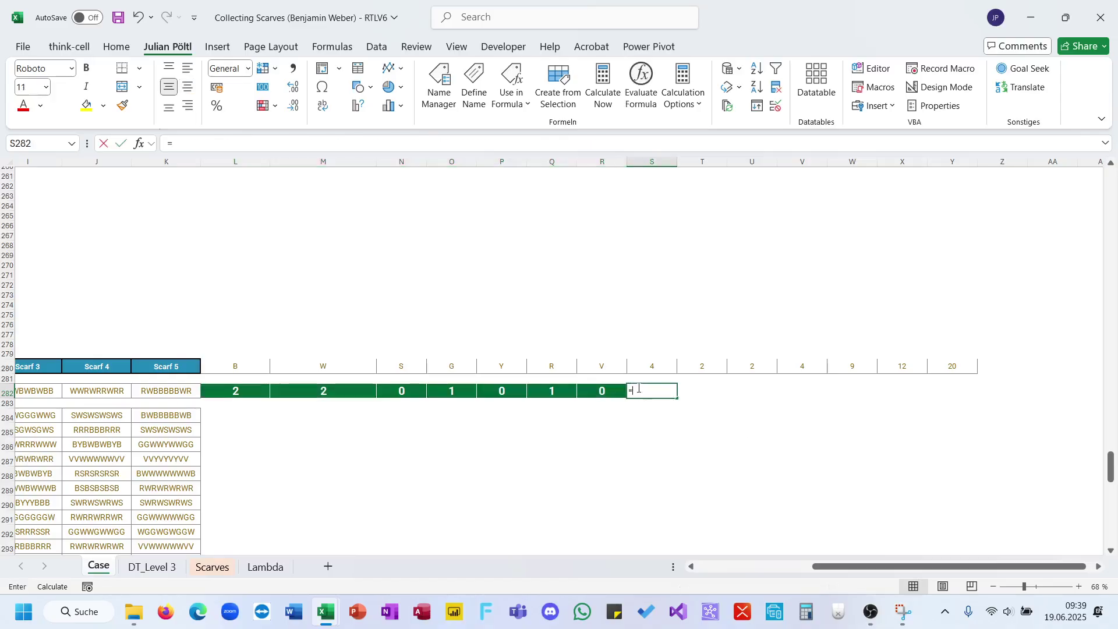
pyautogui.write('=')
pyautogui.moveTo(604, 390); pyautogui.dragTo(236, 389)
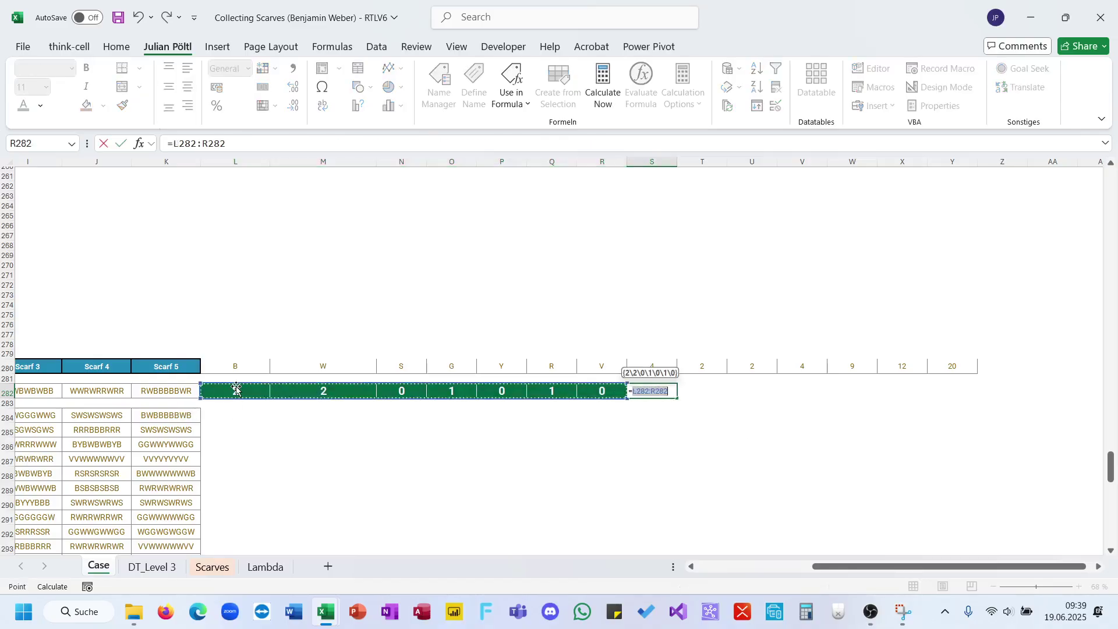
pyautogui.write('*')
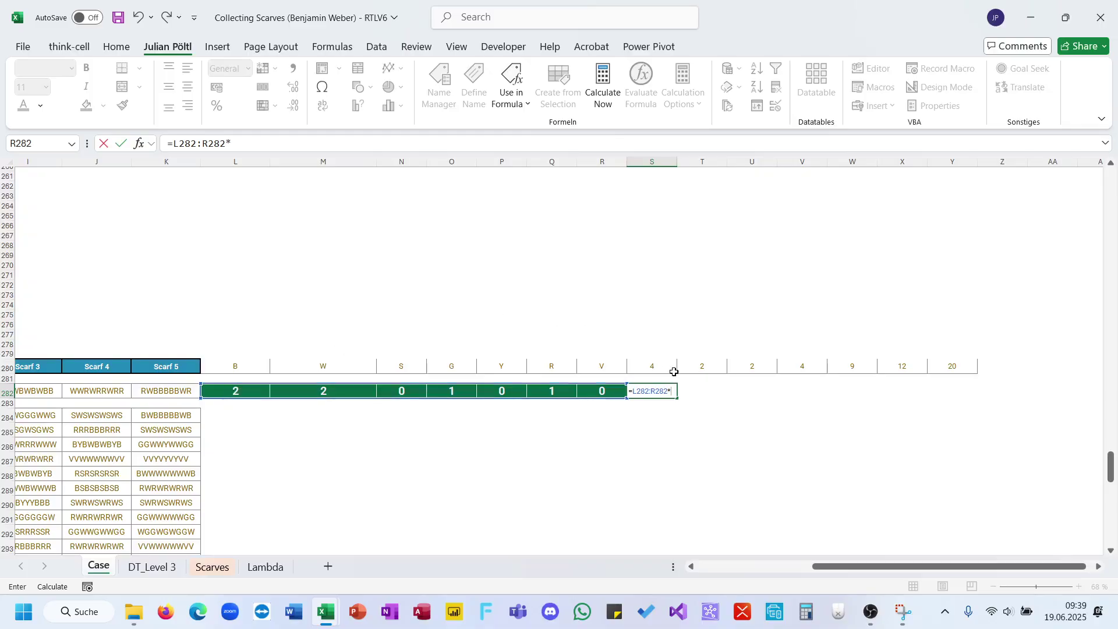
pyautogui.moveTo(674, 371); pyautogui.dragTo(934, 365)
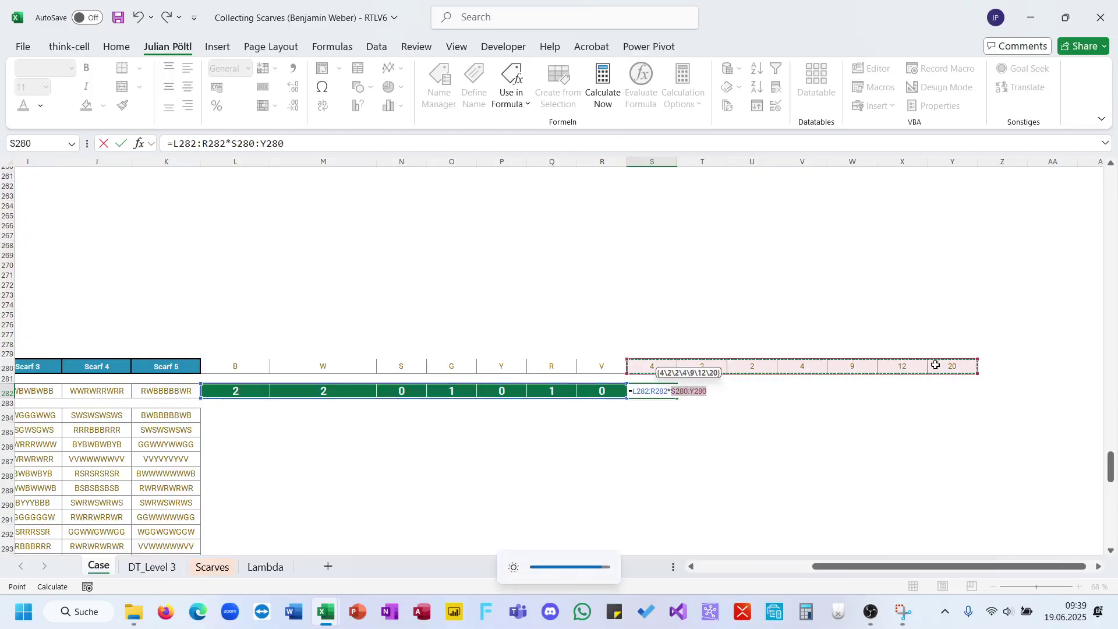
pyautogui.press('Return')
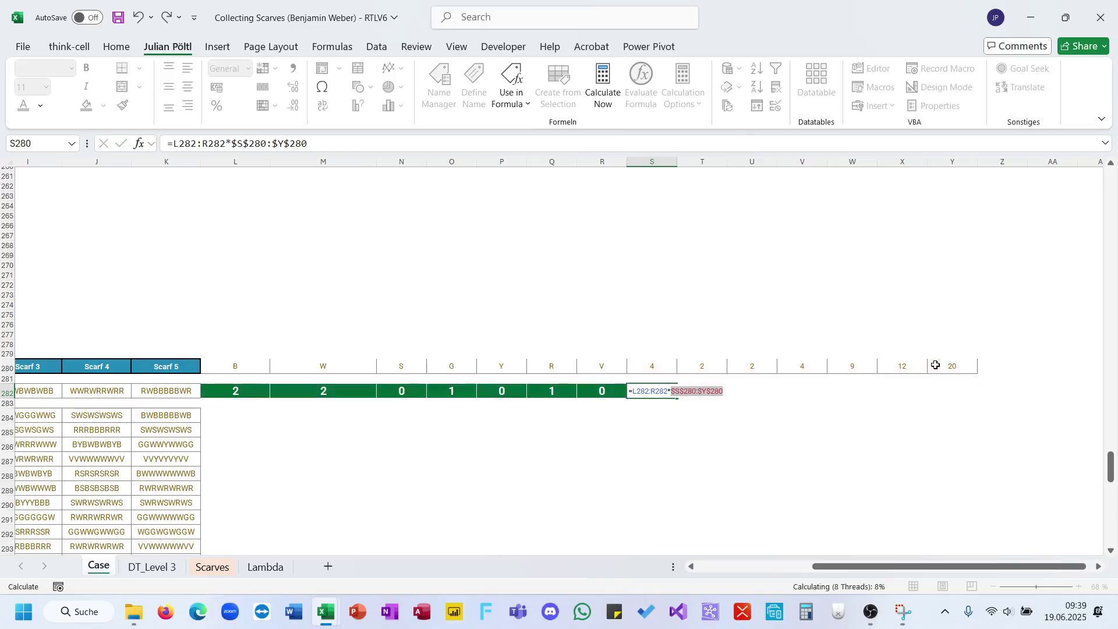
# Check the Level 6 cost example and multiply the price formula in S282 by 10 for the pack size.
pyautogui.hscroll(-5, 633, 447)
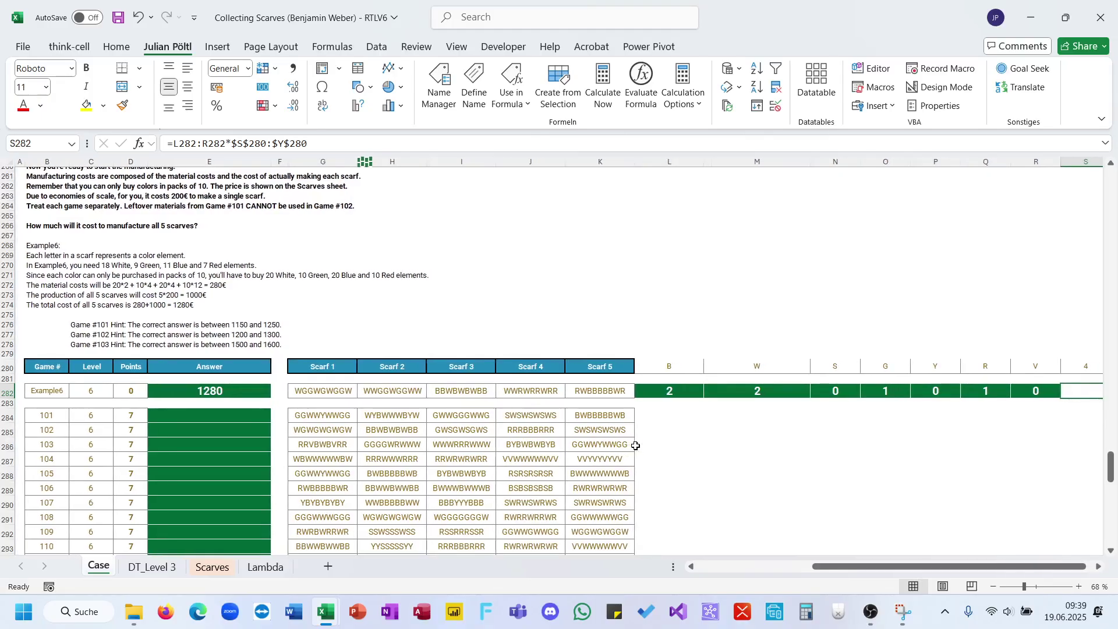
pyautogui.hscroll(5, 636, 446)
pyautogui.hscroll(-5, 635, 446)
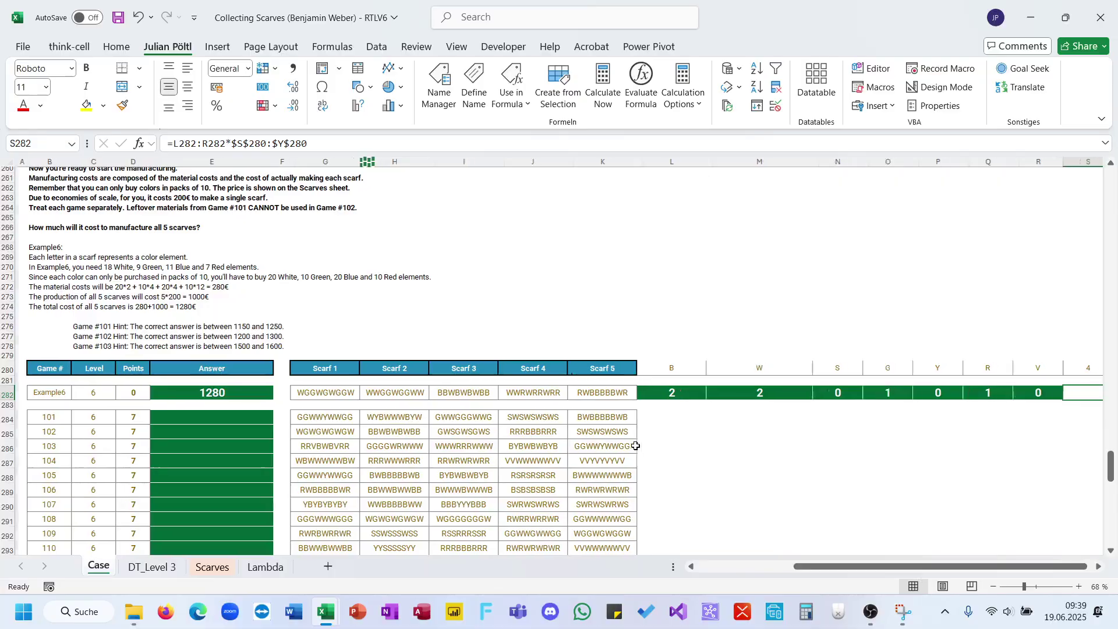
pyautogui.hscroll(4, 636, 446)
pyautogui.click(334, 139)
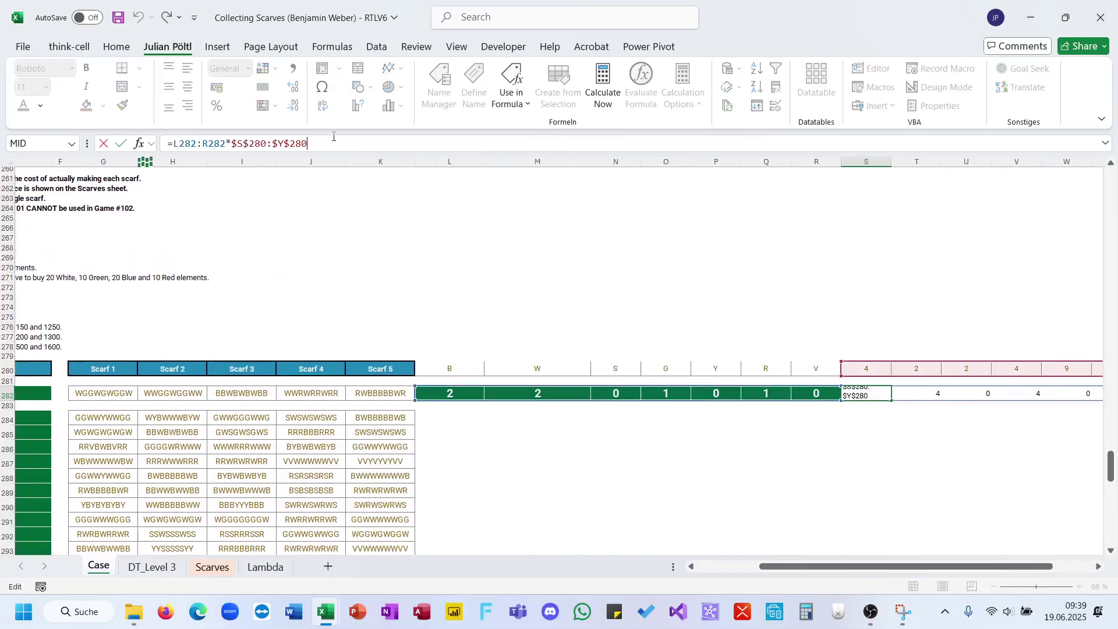
pyautogui.write('*10')
pyautogui.press('Return')
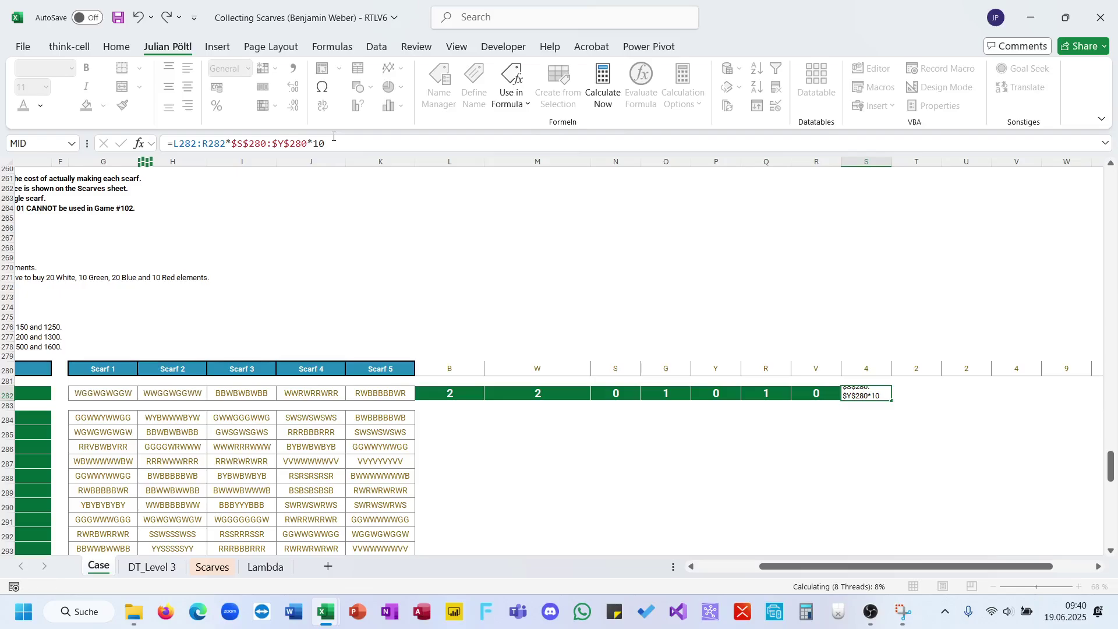
pyautogui.press('Up')
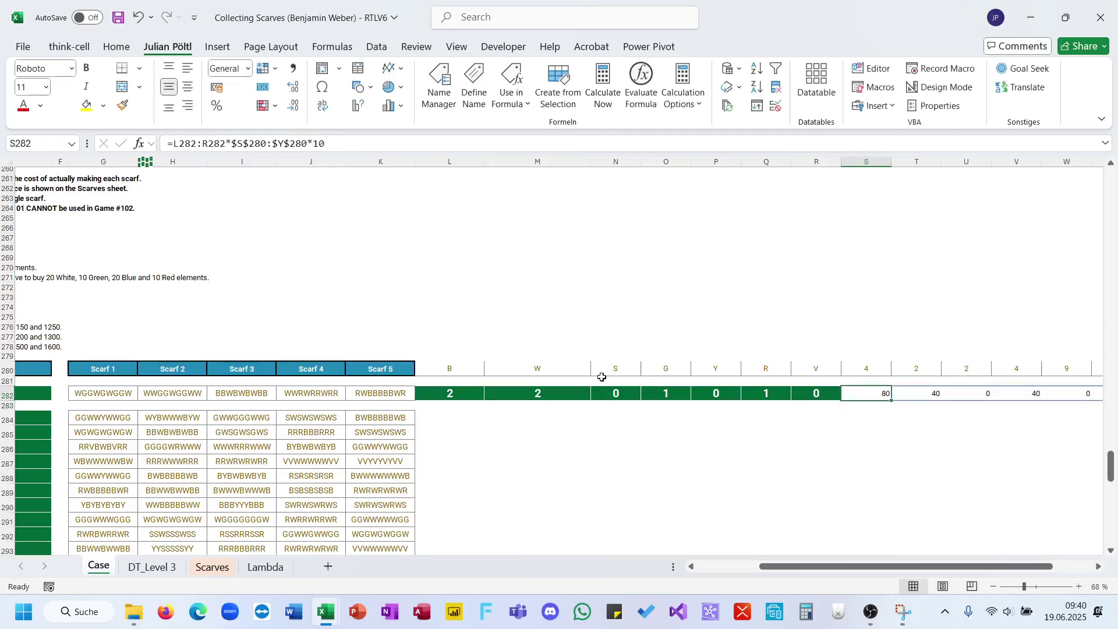
# Copy the example's pack and cost formulas from L282:Y282 into the Game 101 row, starting at L284.
pyautogui.hotkey('ctrl', 'shift', 'Right')
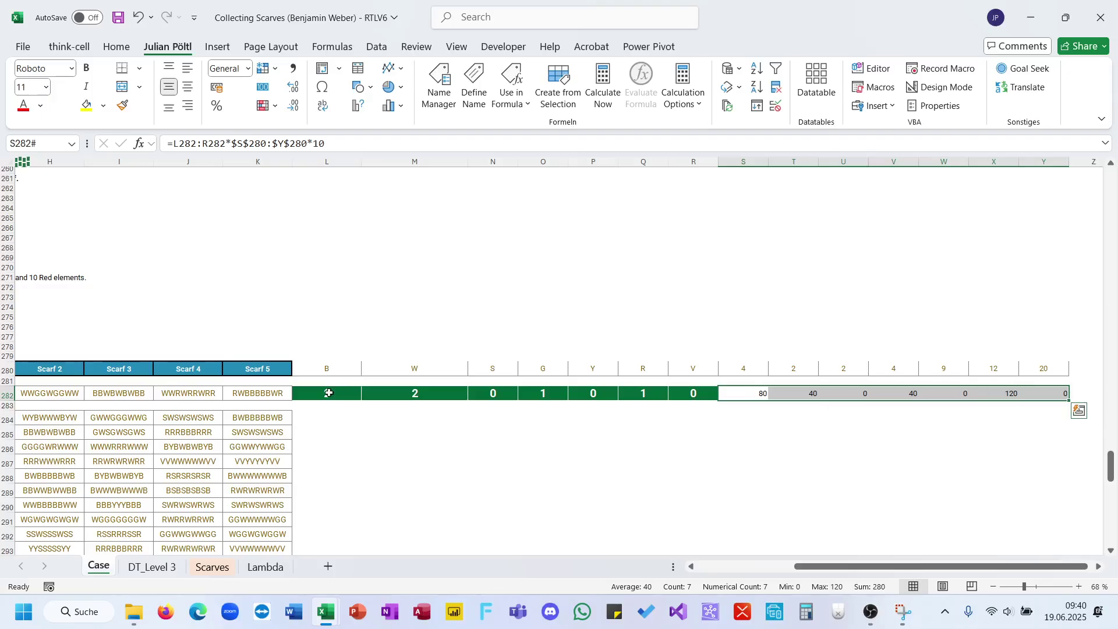
pyautogui.moveTo(329, 393); pyautogui.dragTo(294, 389)
pyautogui.hotkey('ctrl', 'c')
pyautogui.click(314, 417)
pyautogui.hotkey('ctrl', 'v')
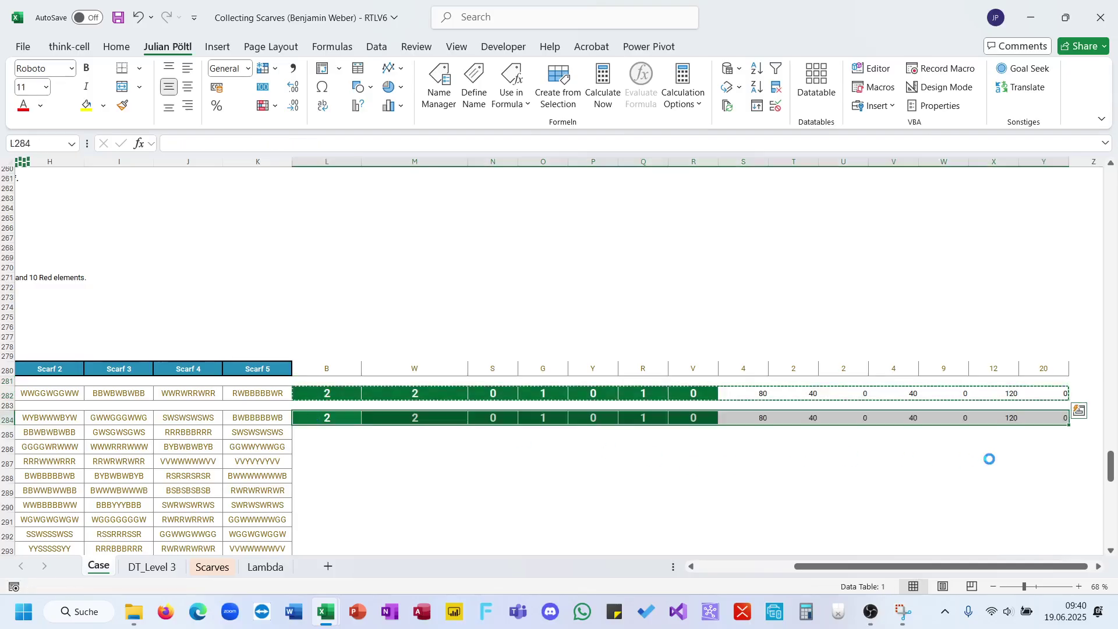
pyautogui.press('Escape')
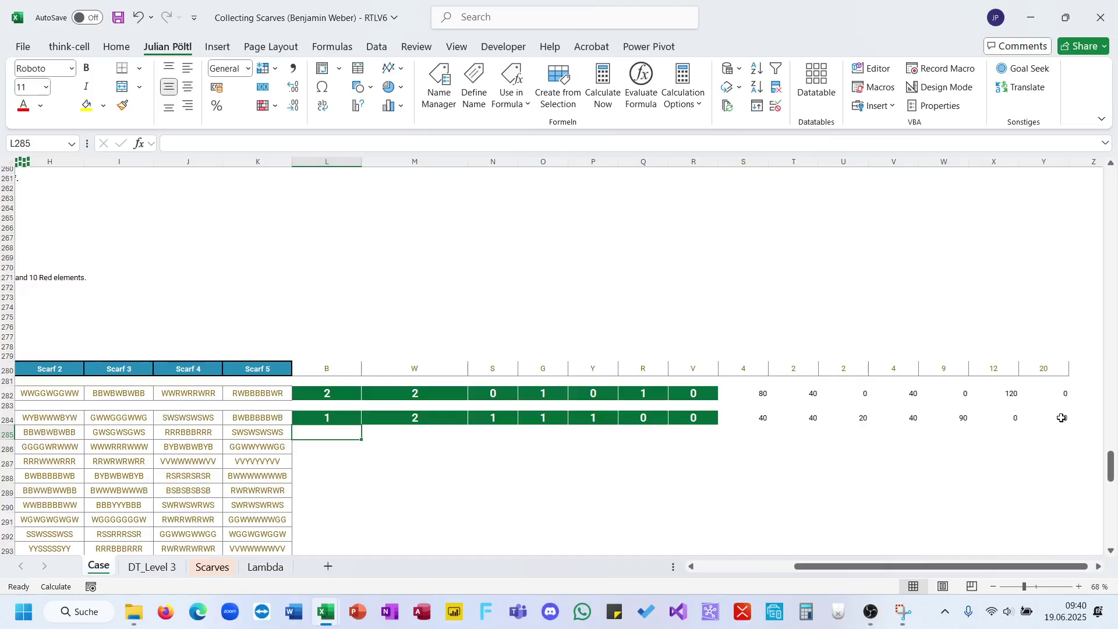
# Copy the Game 101 pack and cost formulas from L284:Y284 down through the Game 120 row, row 303.
pyautogui.click(1061, 415)
pyautogui.click(327, 419)
pyautogui.hotkey('ctrl', 'shift', 'Right')
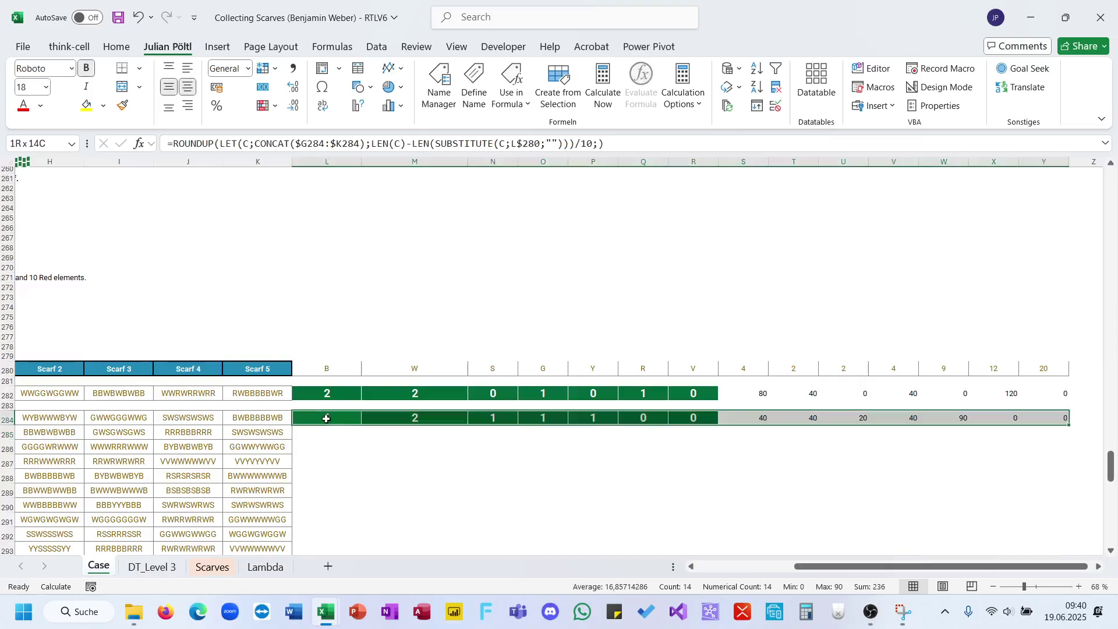
pyautogui.hotkey('ctrl', 'c')
pyautogui.press('Left')
pyautogui.hotkey('ctrl', 'Down')
pyautogui.press('Right')
pyautogui.hotkey('ctrl', 'shift', 'Up')
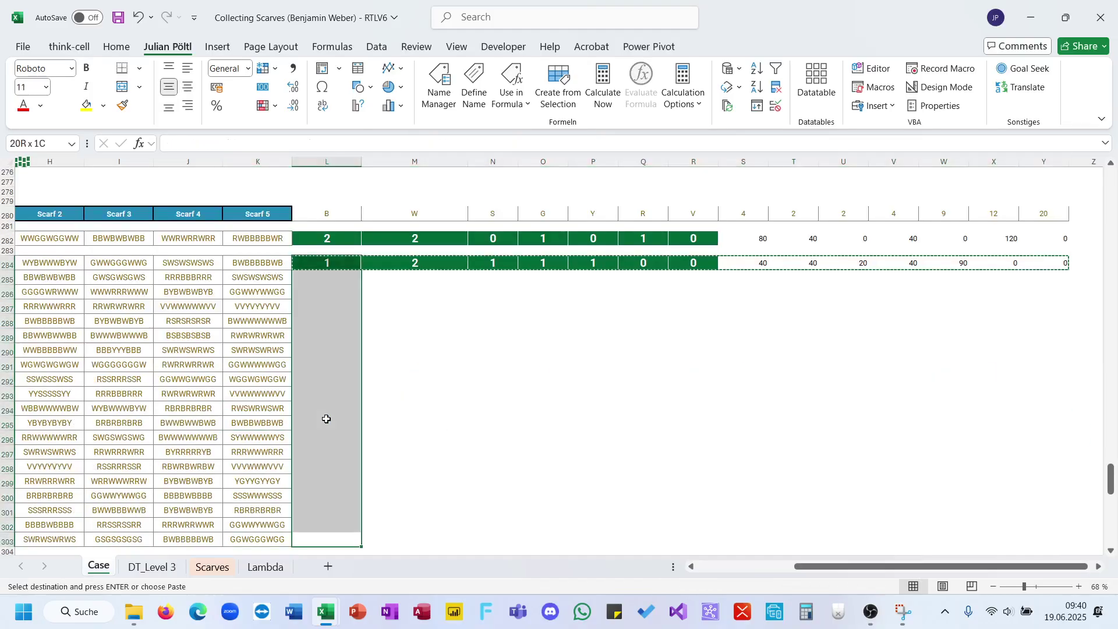
pyautogui.hotkey('ctrl', 'v')
pyautogui.click(367, 412)
pyautogui.press('Escape')
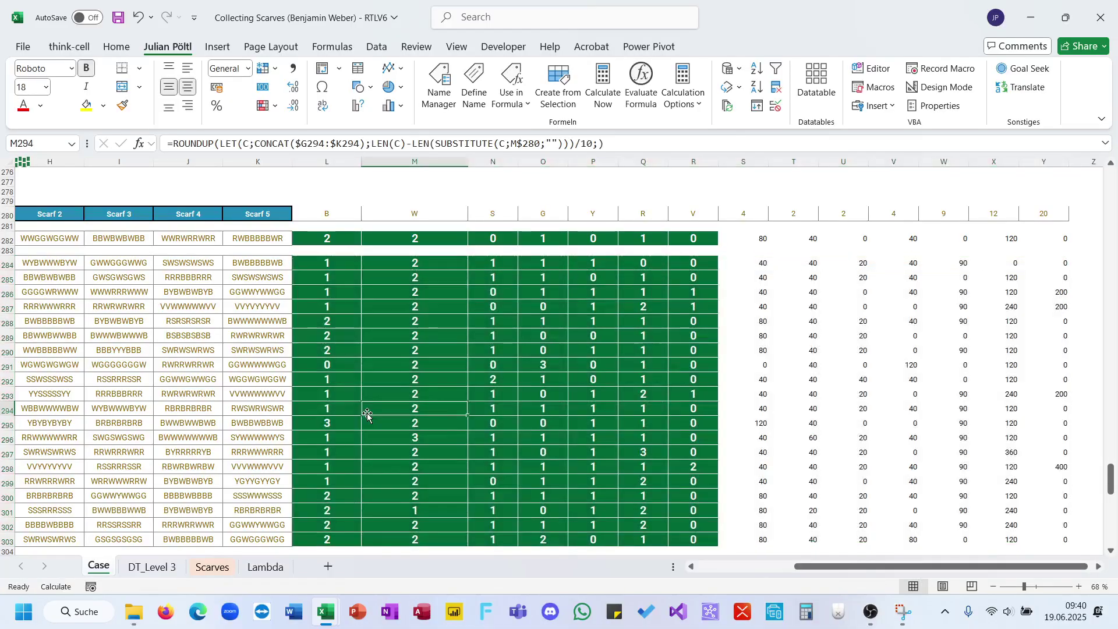
# Enter the formula =SUM(S282#)*1000 in the Example6 answer cell E282.
pyautogui.hscroll(-3, 367, 413)
pyautogui.click(211, 238)
pyautogui.scroll(3, 236, 248)
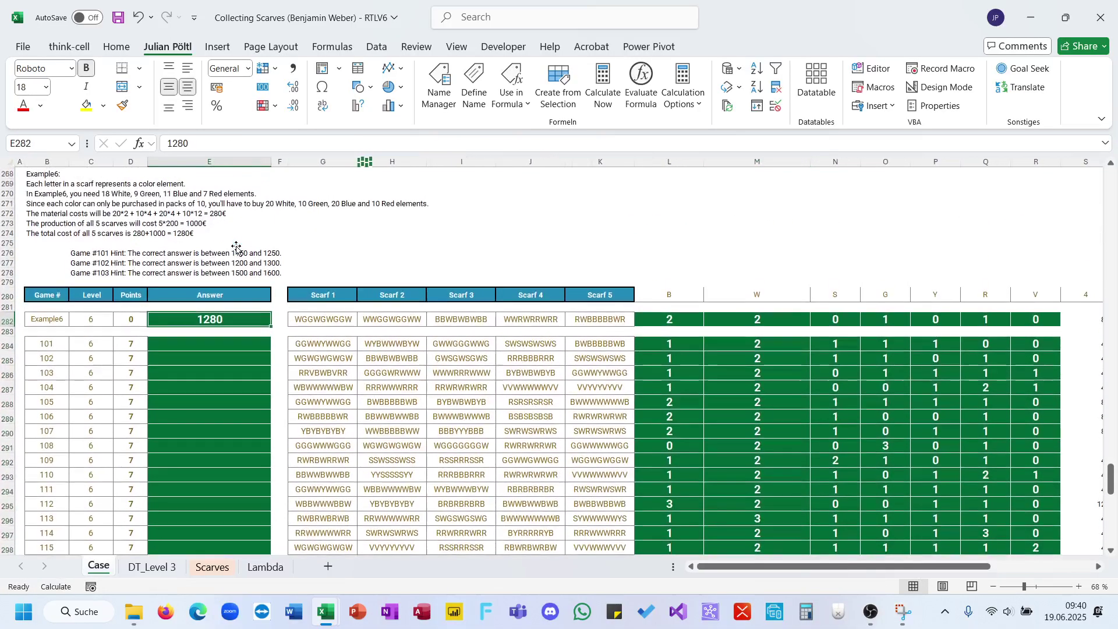
pyautogui.write('0s')
pyautogui.write('=su')
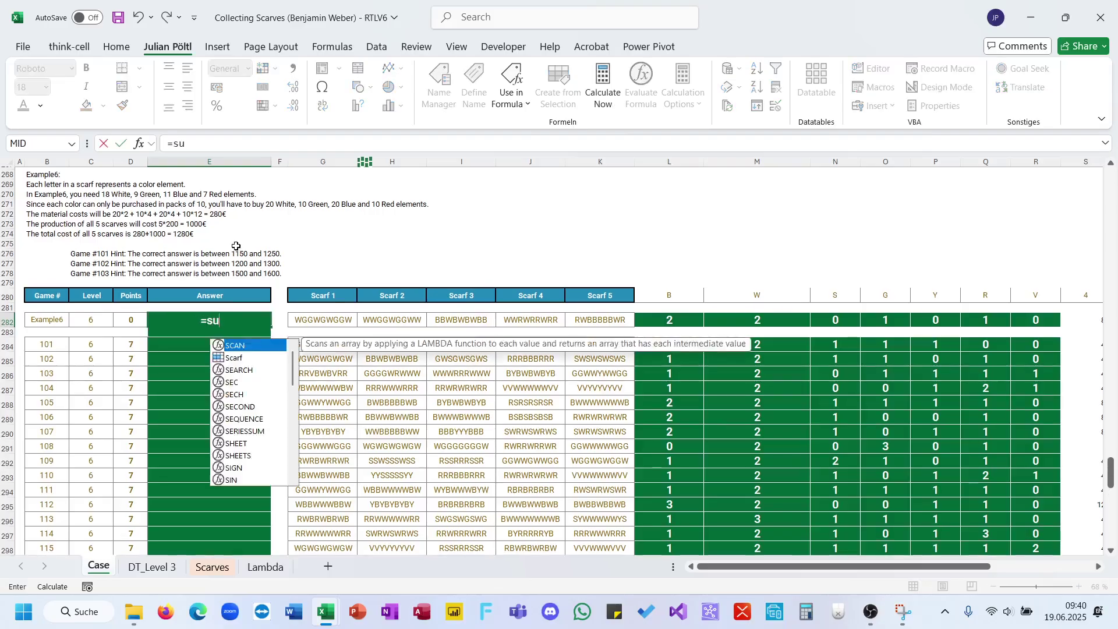
pyautogui.press('Tab')
pyautogui.hscroll(3, 562, 368)
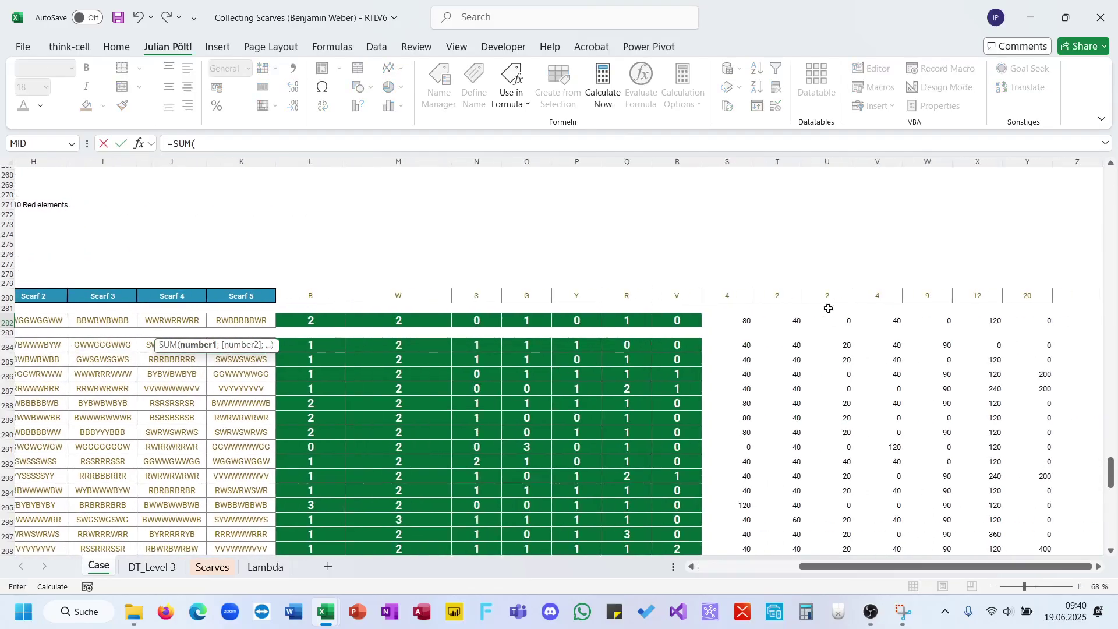
pyautogui.click(755, 322)
pyautogui.click(754, 322)
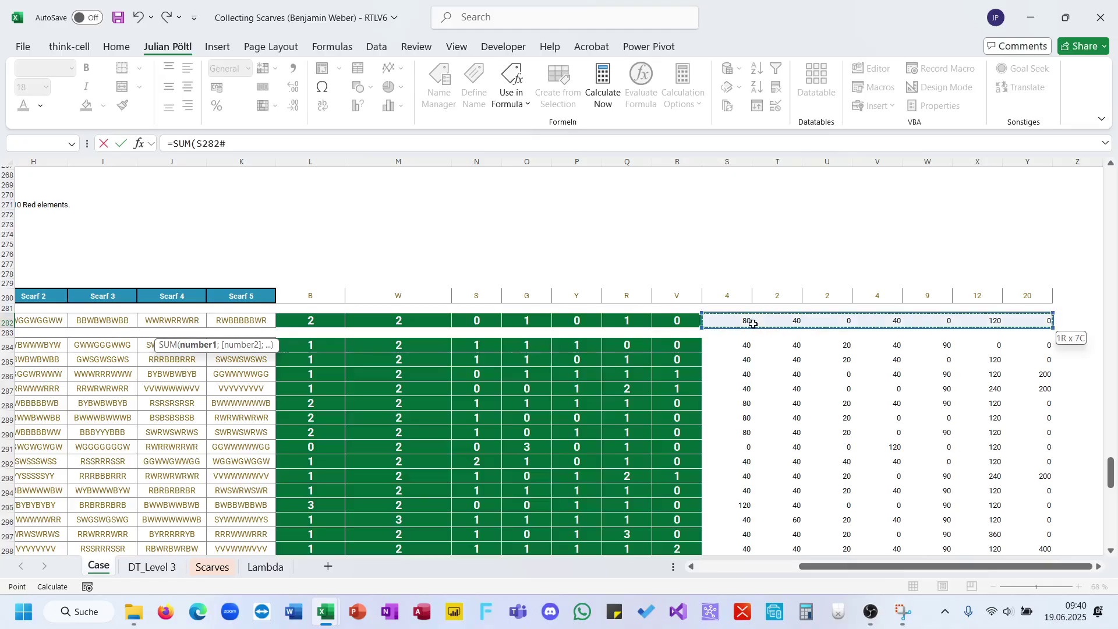
pyautogui.write(')*')
pyautogui.hscroll(-3, 358, 447)
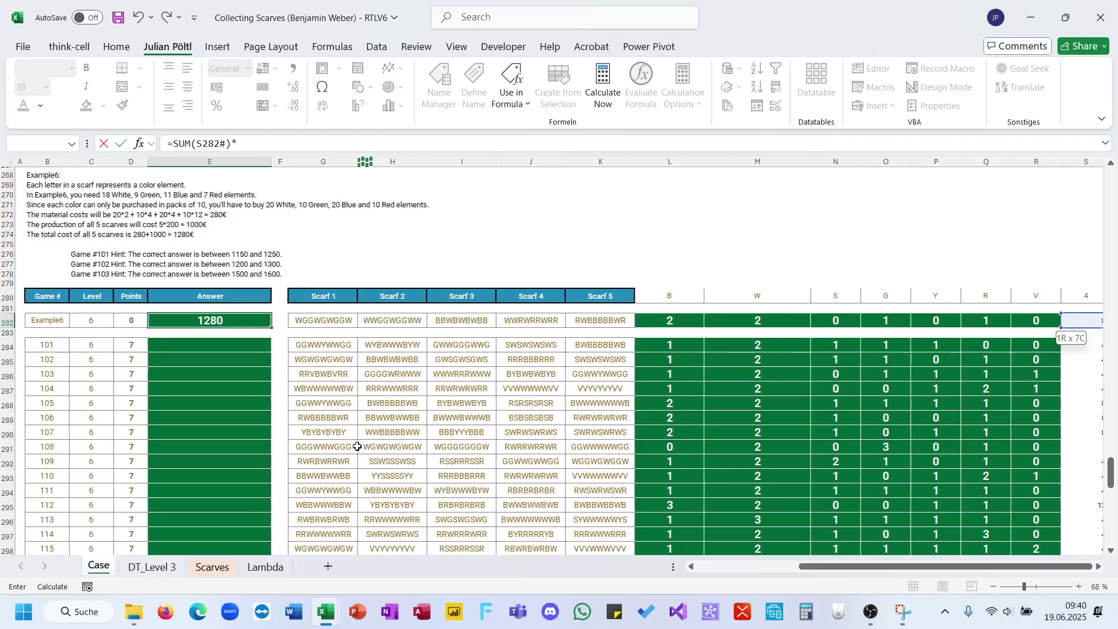
pyautogui.scroll(1, 357, 447)
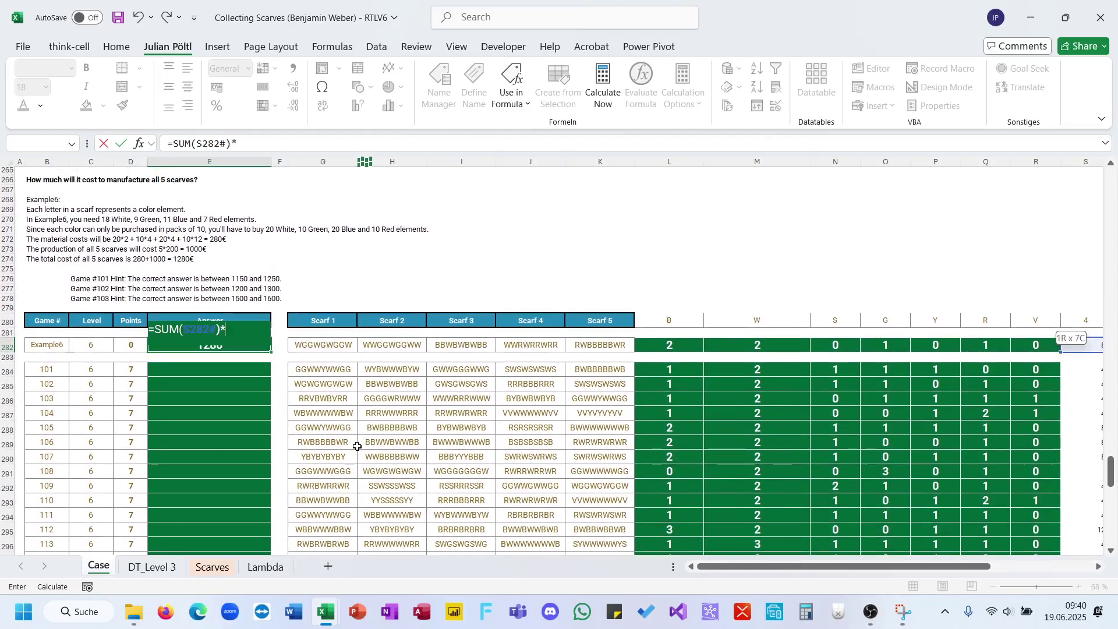
pyautogui.write('000')
pyautogui.hotkey('ctrl', 'Return')
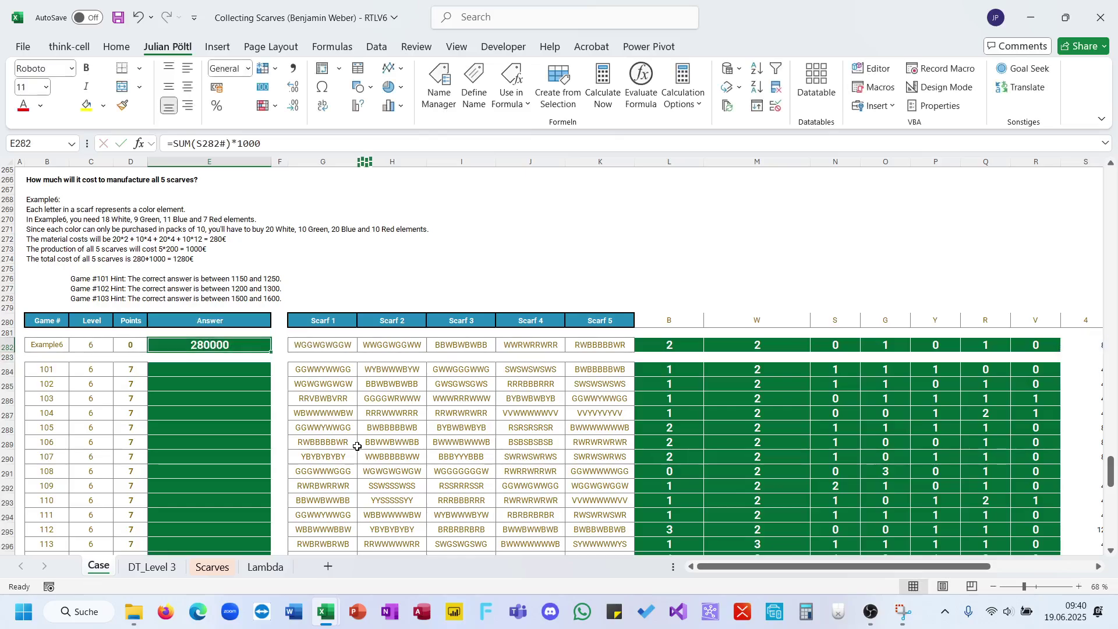
# Change the E282 formula to add 1000 instead of multiplying, giving =SUM(S282#)+1000.
pyautogui.click(239, 144)
pyautogui.press('BackSpace')
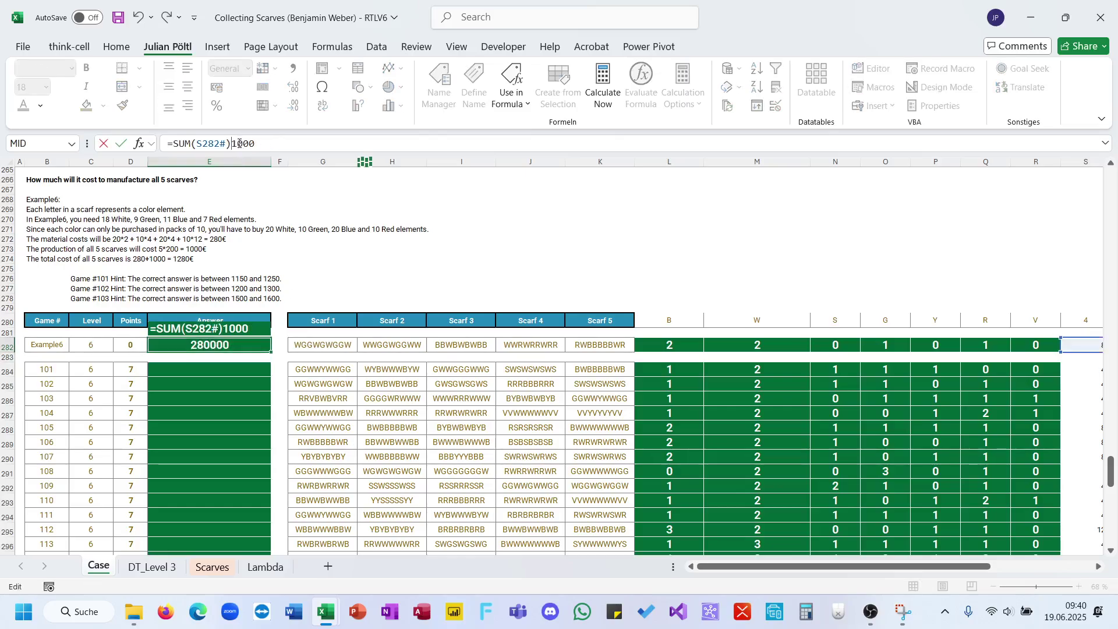
pyautogui.write('+')
pyautogui.hotkey('ctrl', 'Return')
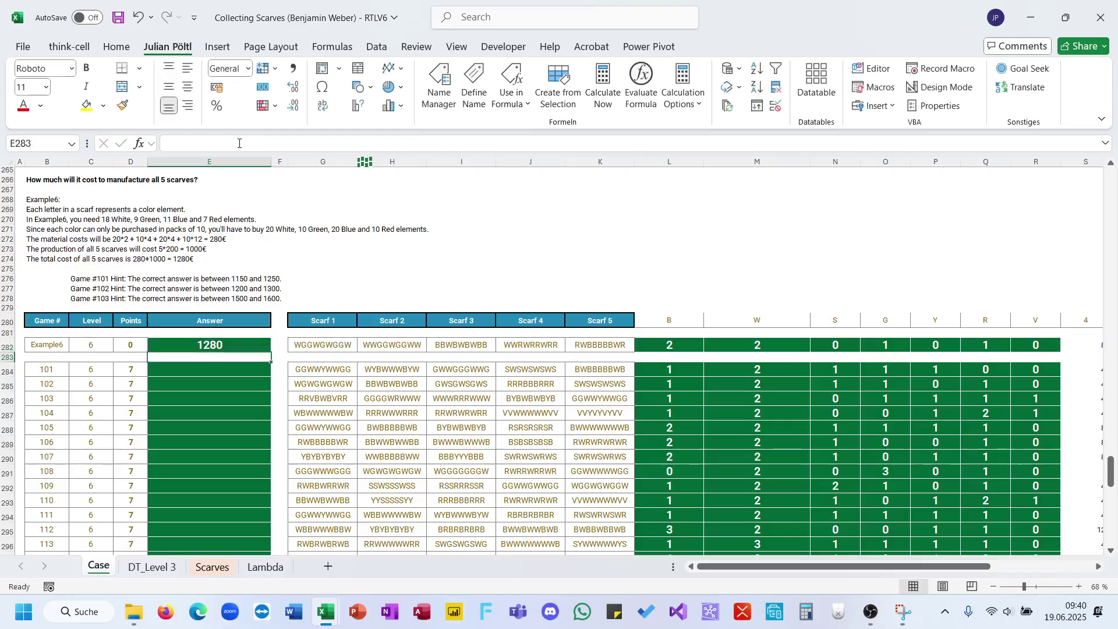
# Try to copy the total cost formula from E282 into the Game 103 answer cell E286.
pyautogui.hotkey('ctrl', 'c')
pyautogui.press('Down')
pyautogui.press('Down')
pyautogui.press('Down')
pyautogui.press('Down')
pyautogui.hotkey('ctrl', 'v')
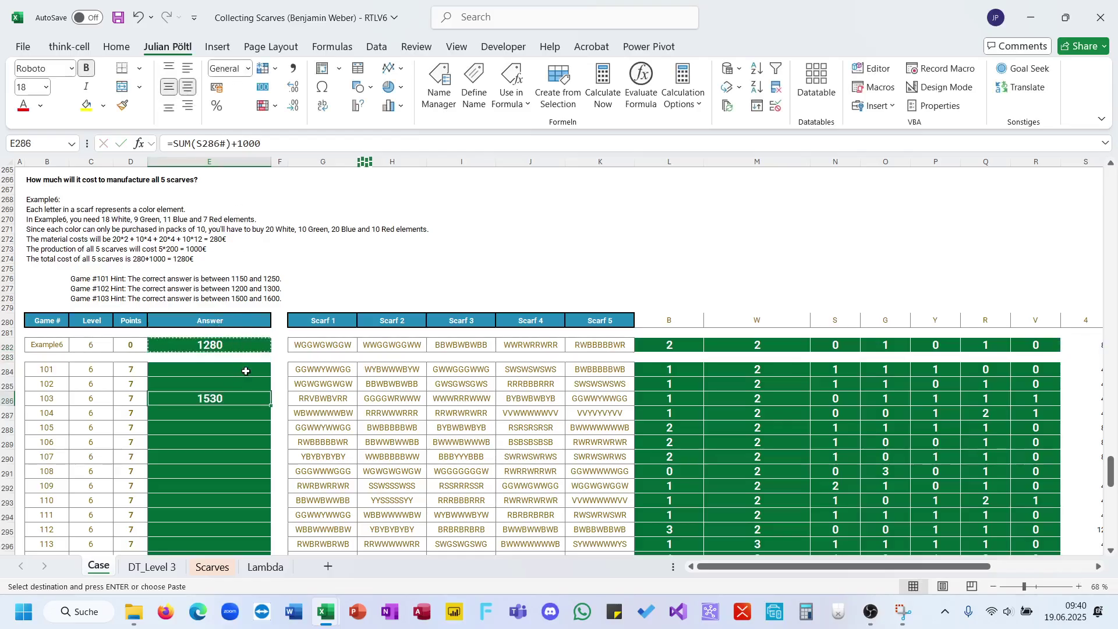
pyautogui.press('Escape')
pyautogui.press('Down')
pyautogui.press('Down')
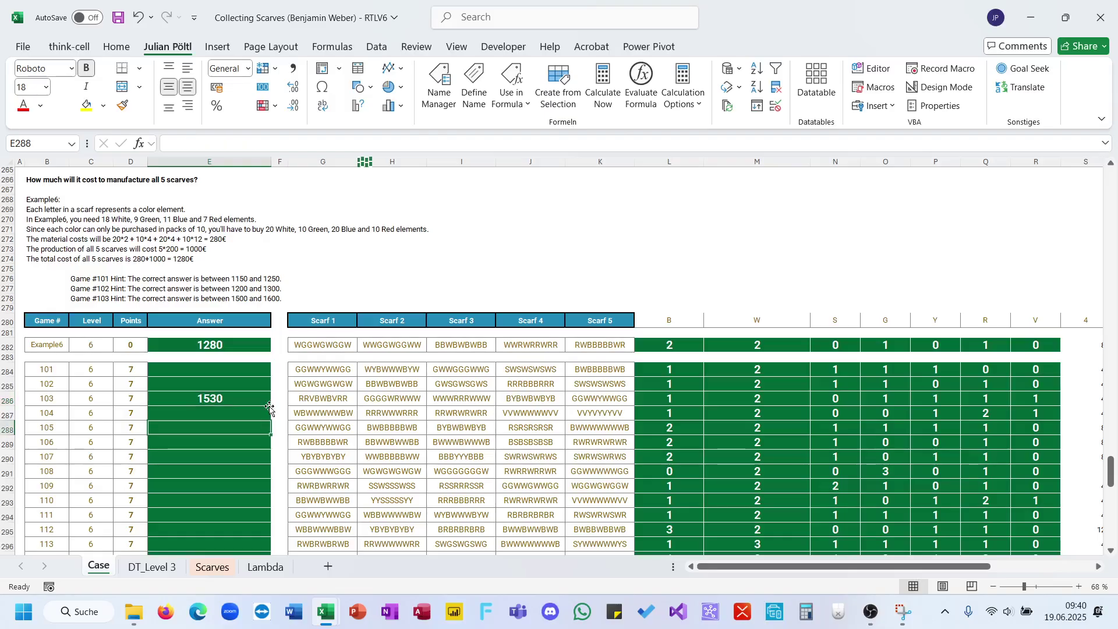
pyautogui.press('Up')
pyautogui.press('Up')
pyautogui.press('Up')
pyautogui.press('Up')
pyautogui.press('Up')
pyautogui.press('Up')
pyautogui.press('Up')
pyautogui.press('Up')
pyautogui.press('Up')
pyautogui.press('Up')
pyautogui.press('Up')
pyautogui.press('Up')
pyautogui.press('Up')
pyautogui.press('Up')
pyautogui.press('Up')
pyautogui.press('Up')
pyautogui.press('Up')
pyautogui.press('Up')
pyautogui.press('Up')
pyautogui.press('Up')
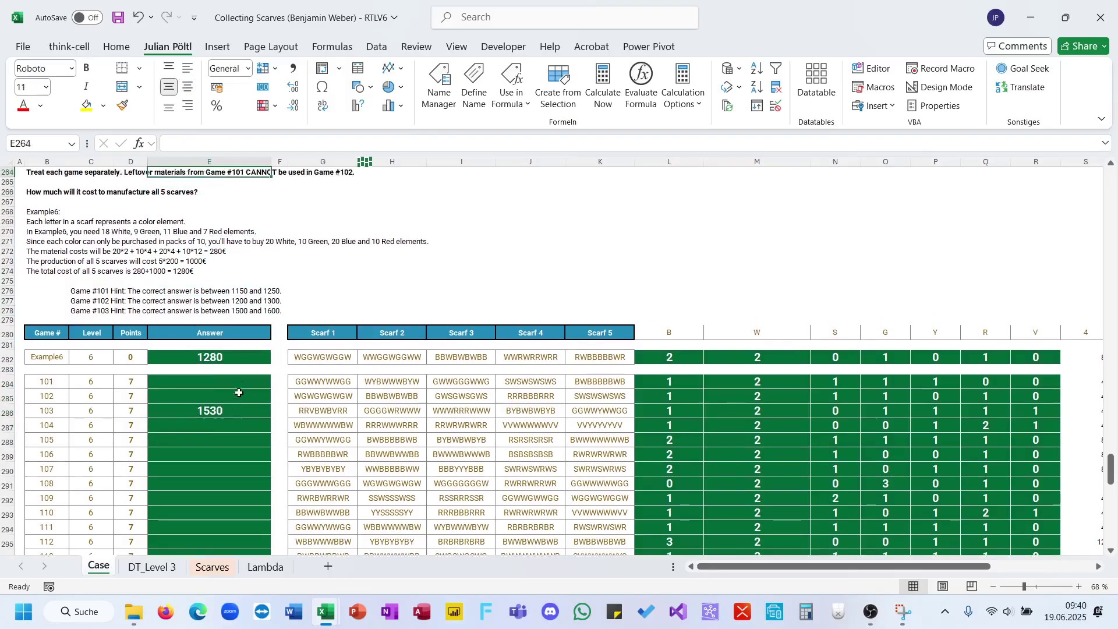
# Copy the total cost formula from E282 into the Game 101 answer E284 and fill it down through Game 120.
pyautogui.click(218, 441)
pyautogui.hotkey('ctrl', 'c')
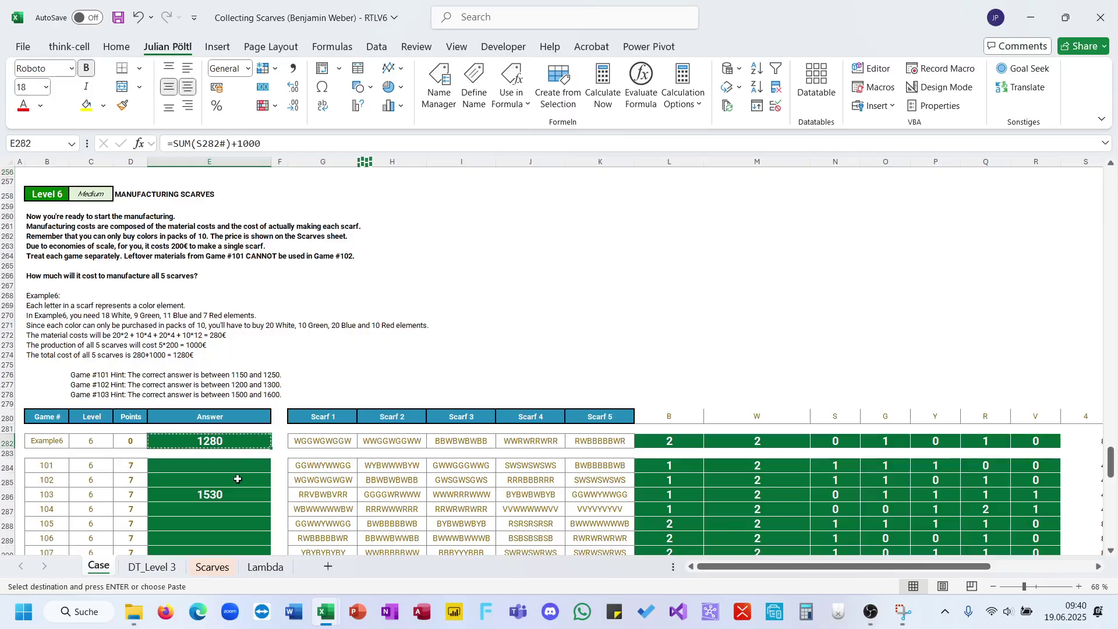
pyautogui.click(235, 465)
pyautogui.hotkey('ctrl', 'v')
pyautogui.moveTo(269, 471); pyautogui.dragTo(271, 487)
pyautogui.doubleClick(271, 502)
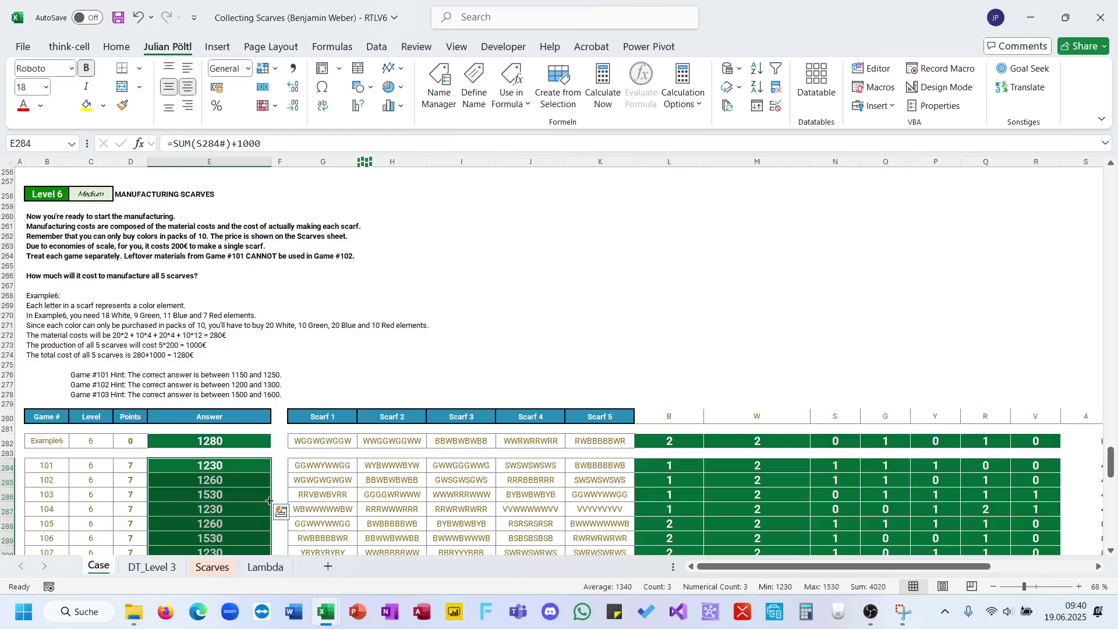
pyautogui.scroll(-1, 270, 502)
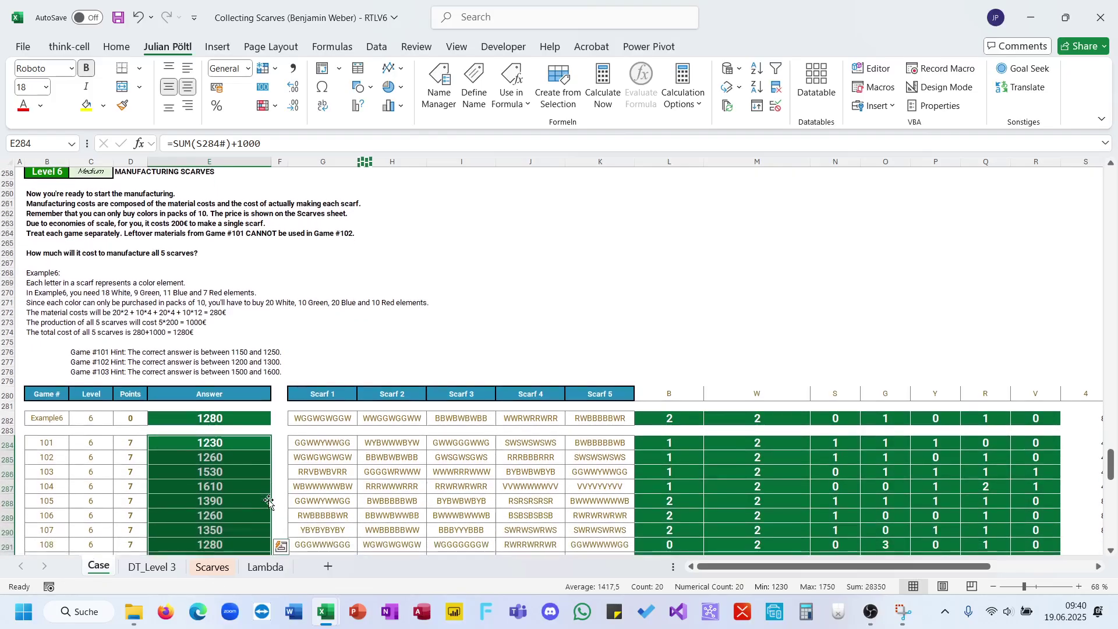
# Check the Game 101 to 103 answers against the Level 6 hints and look over the Level 7 task.
pyautogui.click(227, 441)
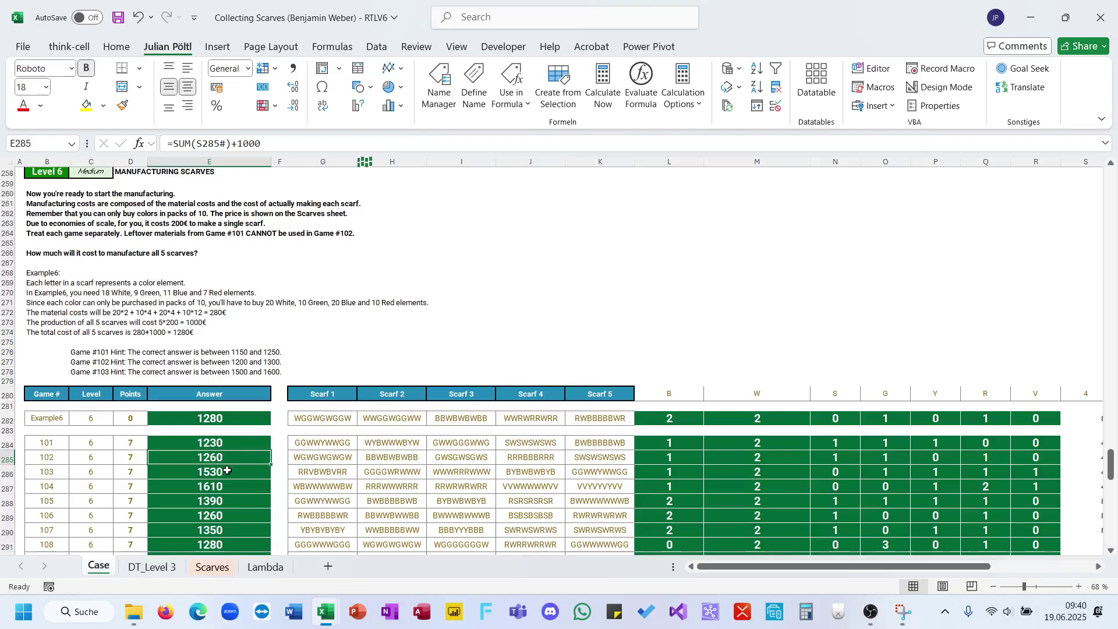
pyautogui.click(227, 471)
pyautogui.scroll(-15, 370, 461)
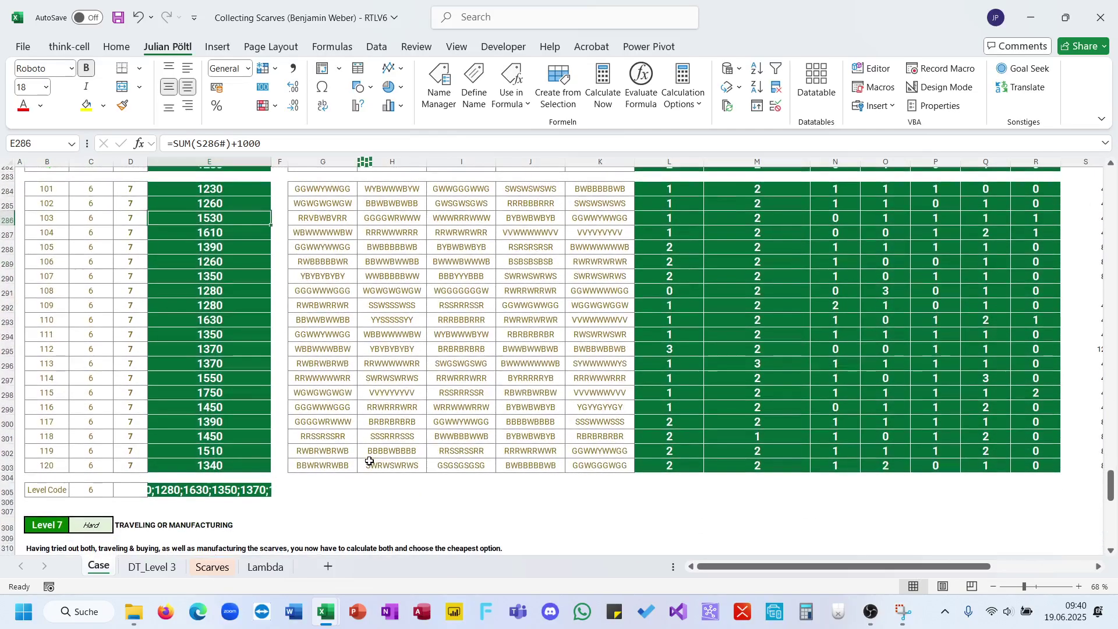
pyautogui.scroll(10, 369, 461)
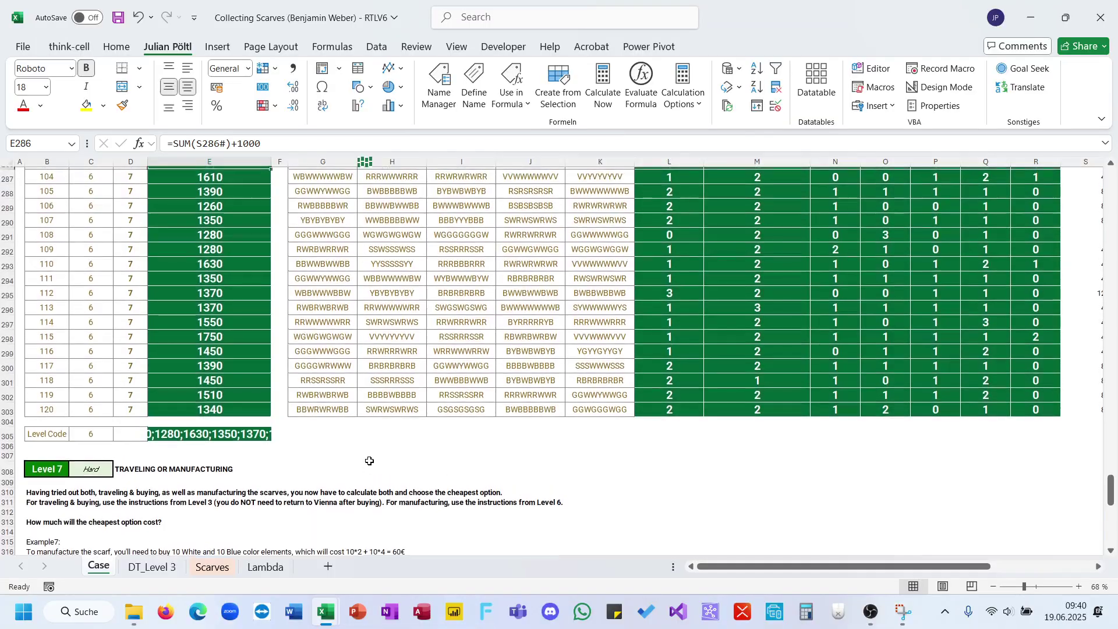
pyautogui.scroll(-5, 677, 257)
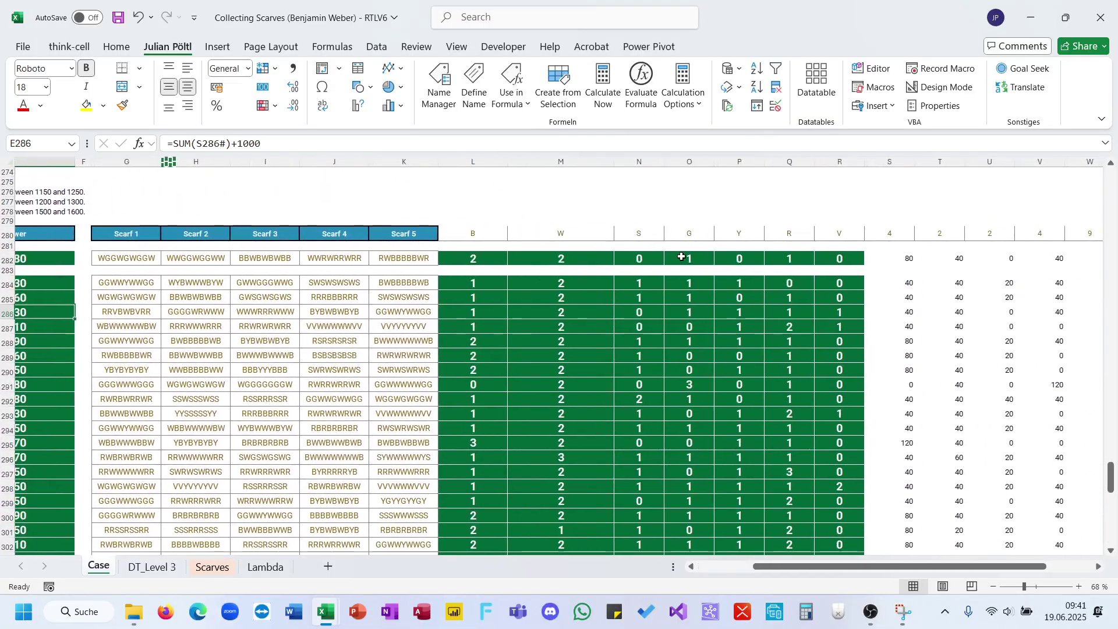
# Copy the Level 6 example's pack and cost formulas from L282:Y282 into the Level 7 example row, starting at H328.
pyautogui.hscroll(5, 486, 289)
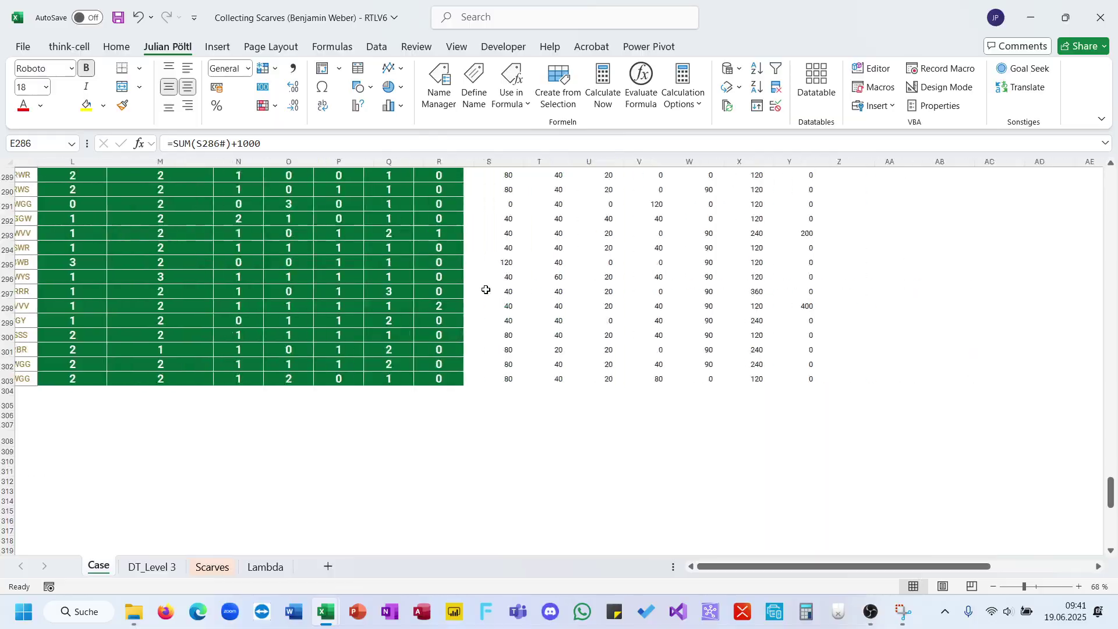
pyautogui.scroll(8, 485, 290)
pyautogui.hscroll(-3, 244, 361)
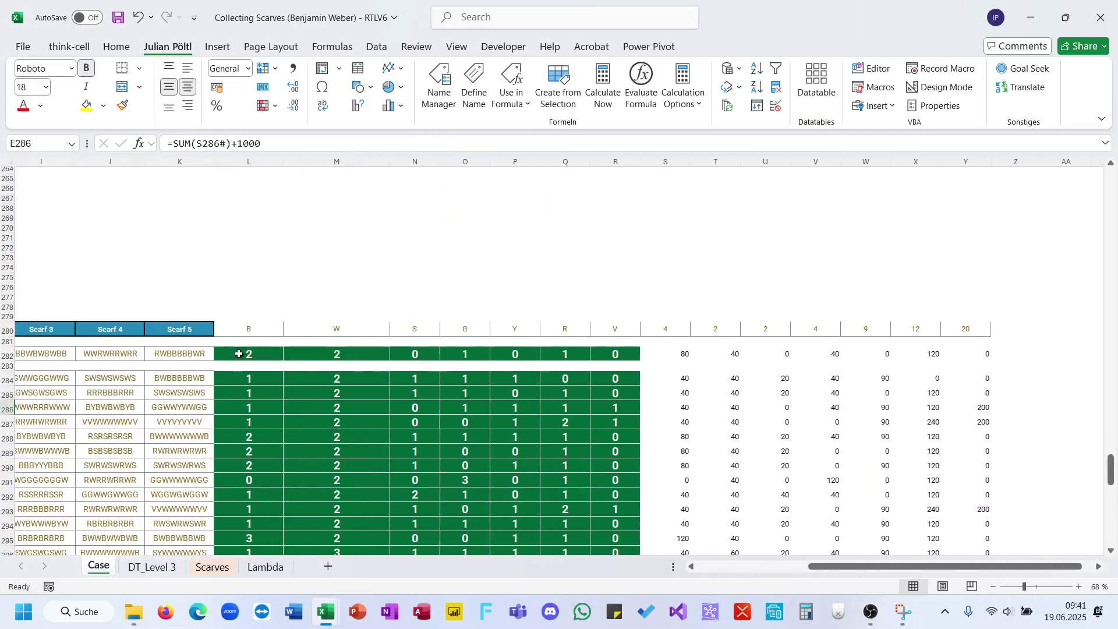
pyautogui.moveTo(247, 357); pyautogui.dragTo(981, 354)
pyautogui.hotkey('ctrl', 'c')
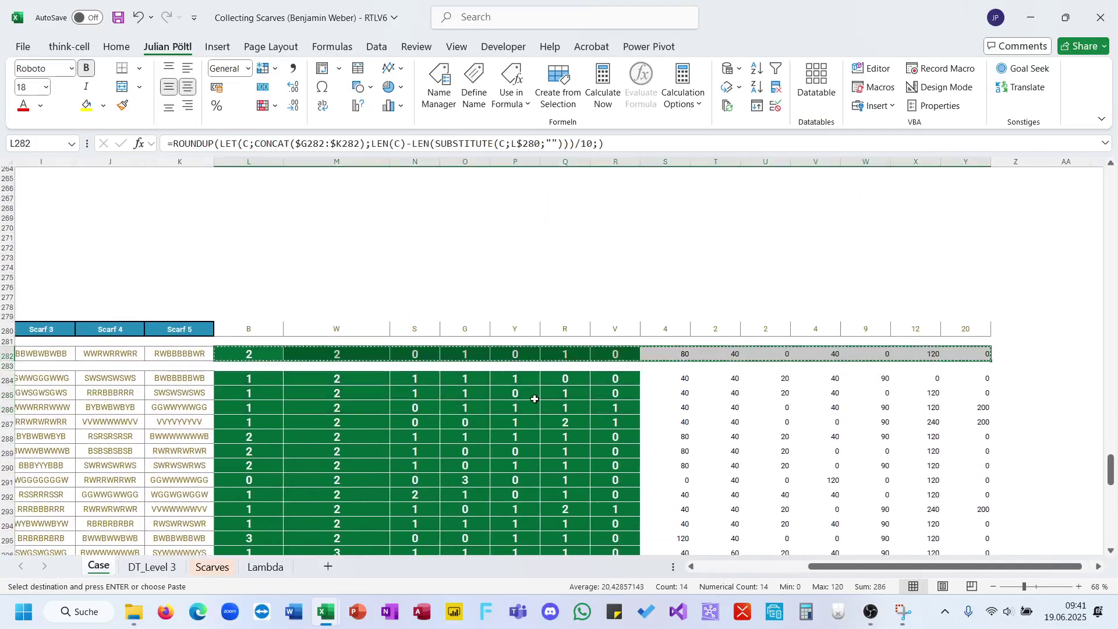
pyautogui.scroll(-20, 532, 397)
pyautogui.hscroll(-3, 532, 399)
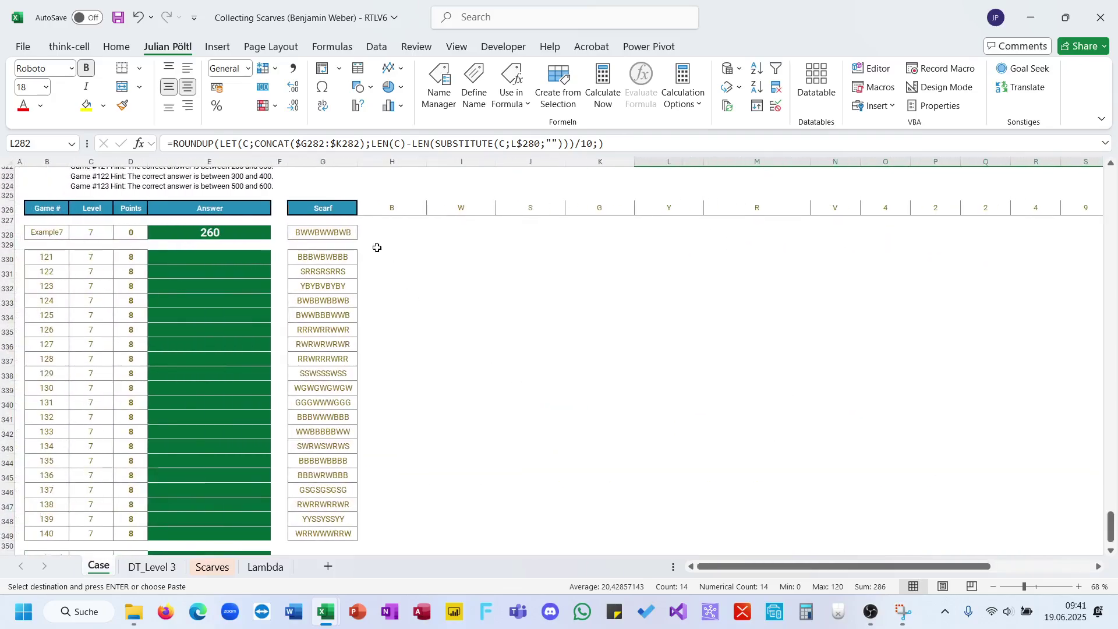
pyautogui.click(369, 231)
pyautogui.hotkey('ctrl', 'v')
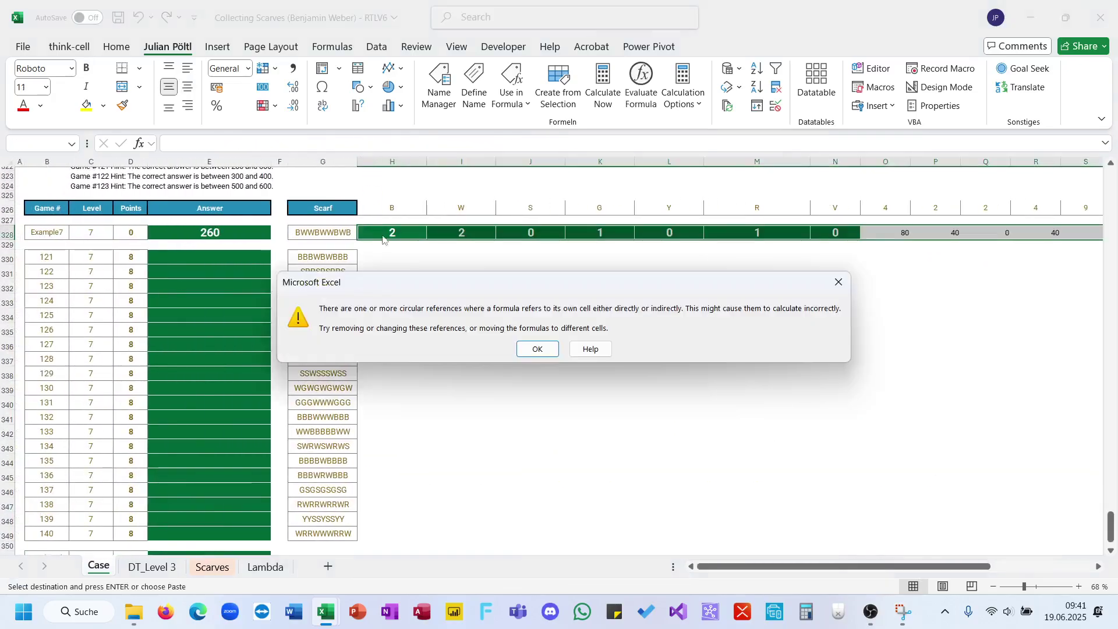
pyautogui.press('Return')
# Replace the CONCAT range in H328's pack formula with G328 and fill the formula across through N328.
pyautogui.scroll(4, 408, 338)
pyautogui.doubleClick(272, 143)
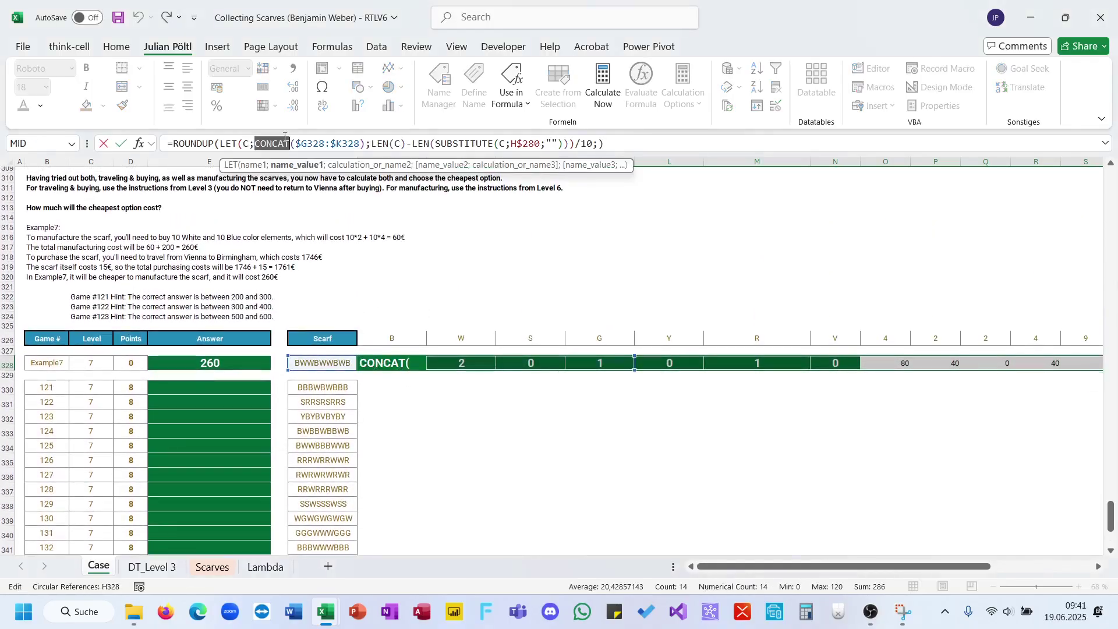
pyautogui.moveTo(366, 143); pyautogui.dragTo(255, 147)
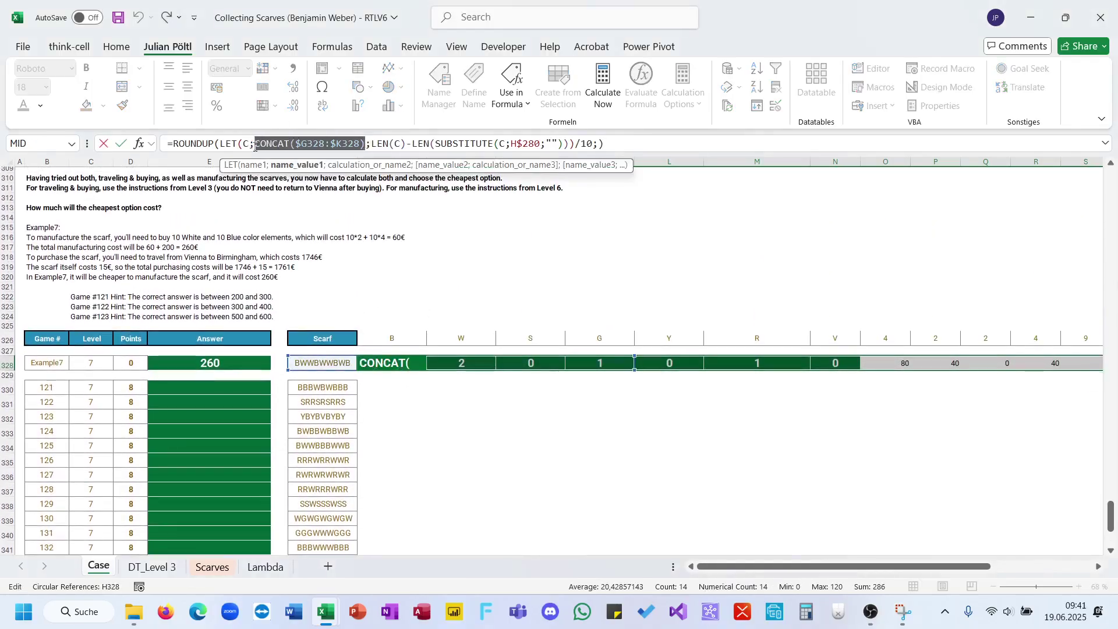
pyautogui.press('BackSpace')
pyautogui.click(320, 365)
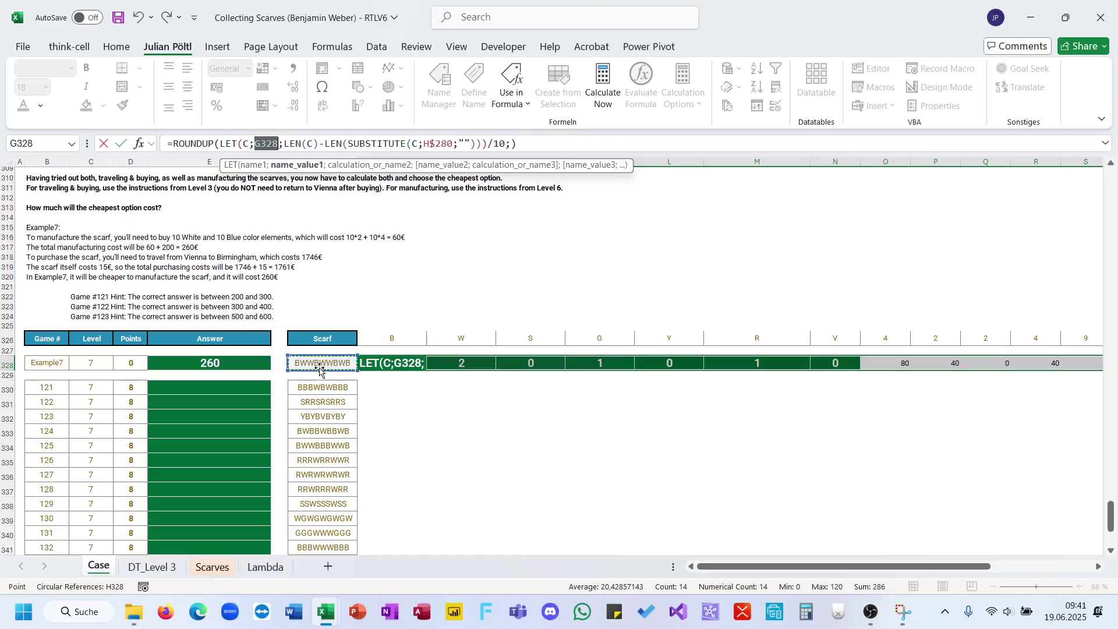
pyautogui.press('Escape')
pyautogui.press('Return')
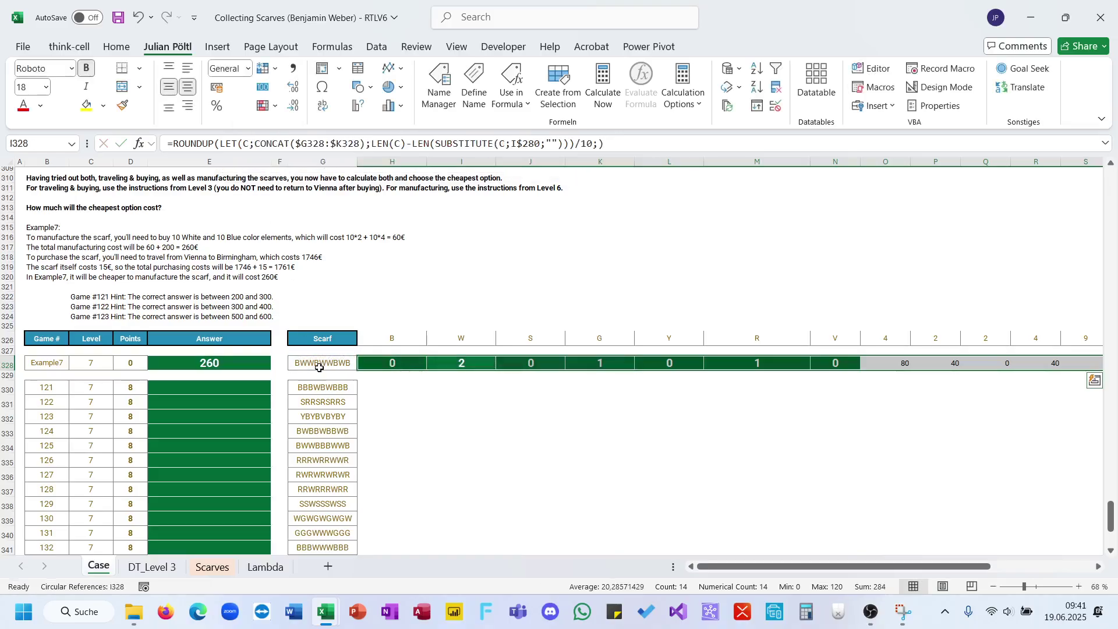
pyautogui.click(392, 363)
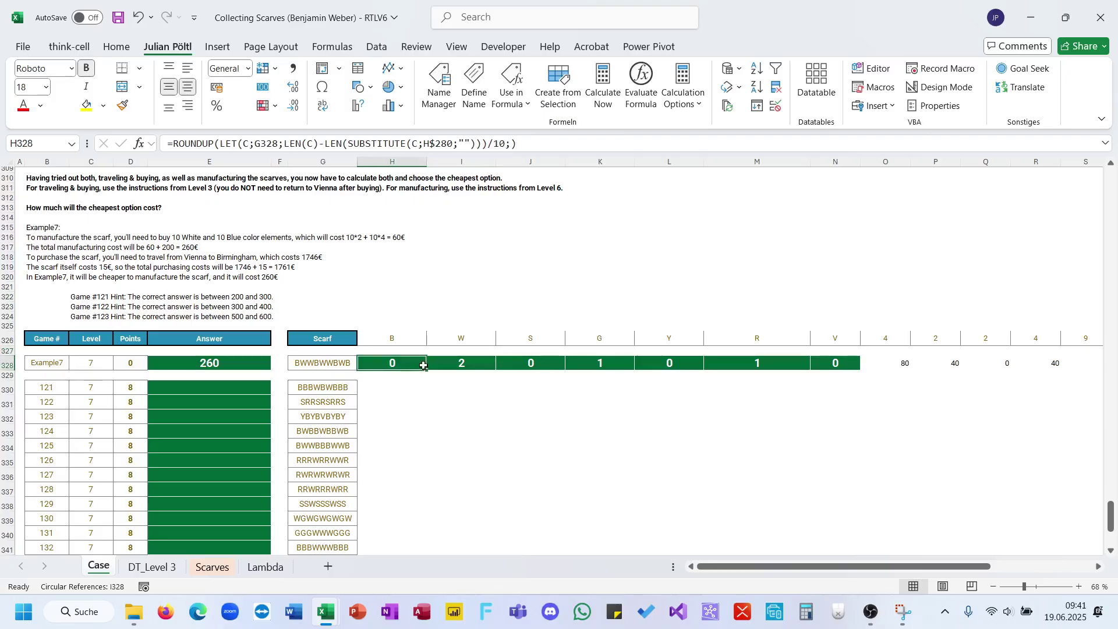
pyautogui.moveTo(425, 370); pyautogui.dragTo(754, 396)
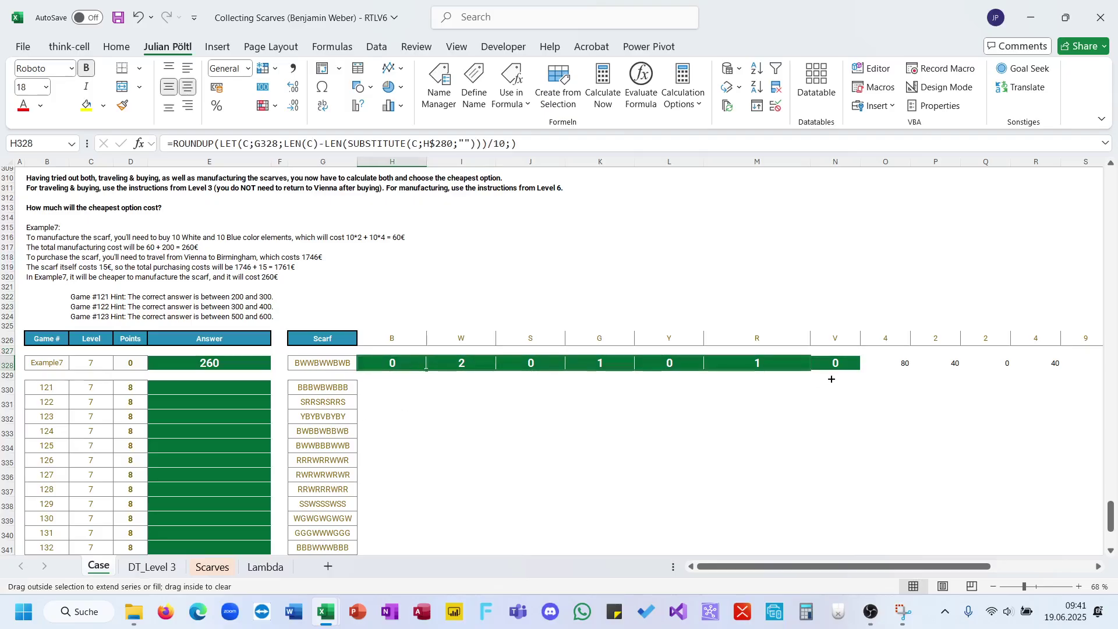
# Point the SUBSTITUTE color reference in H328's pack formula to the Level 7 header cell H$326.
pyautogui.click(390, 364)
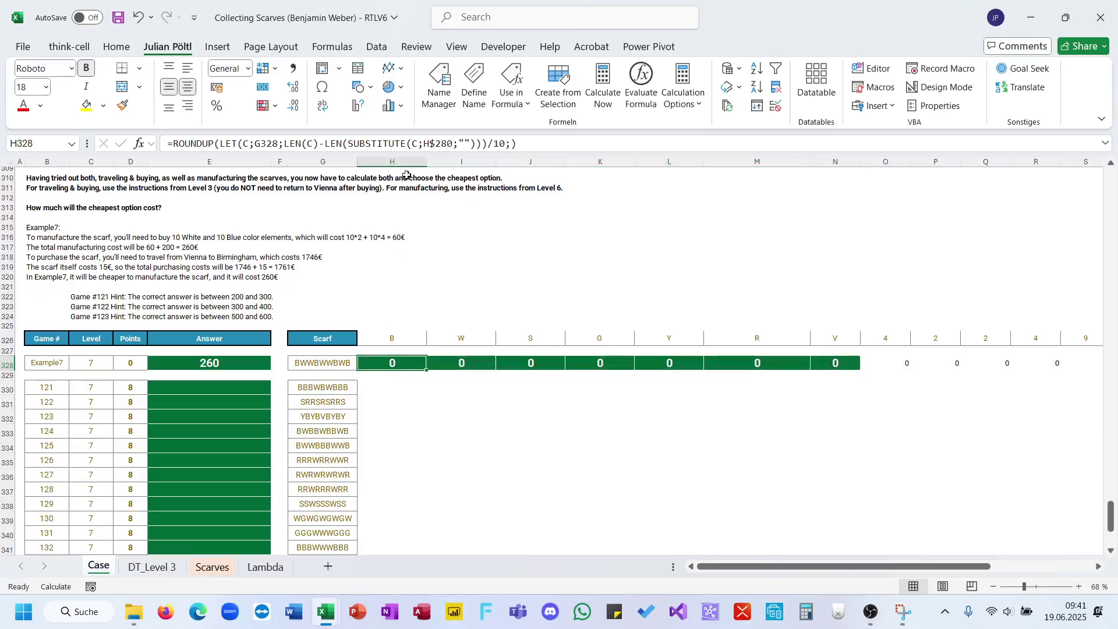
pyautogui.click(410, 144)
pyautogui.click(422, 144)
pyautogui.press('Delete')
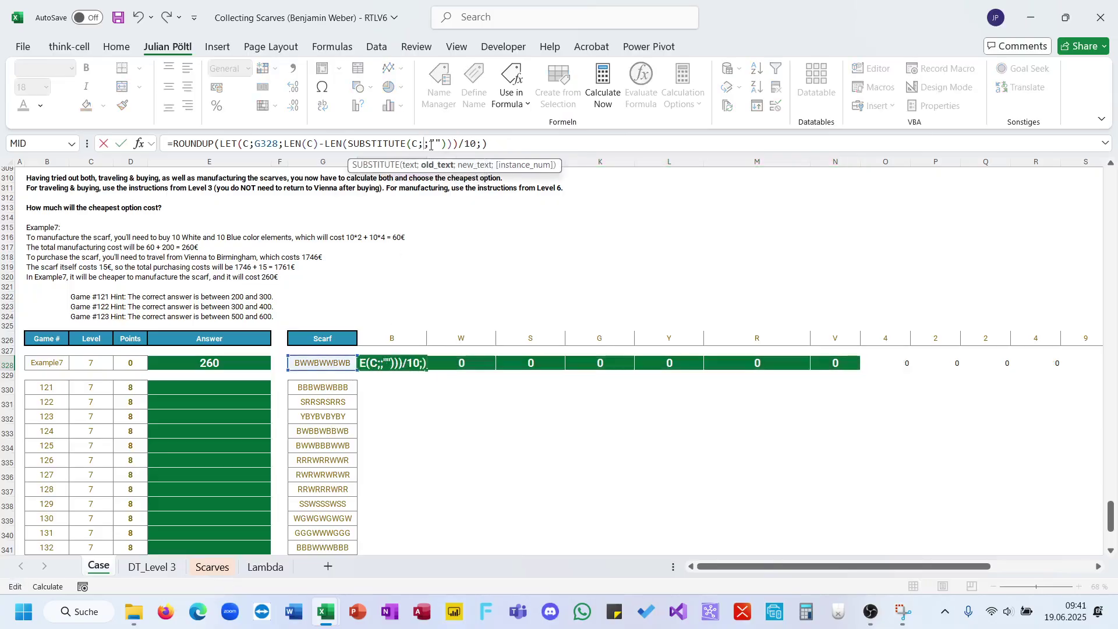
pyautogui.click(411, 333)
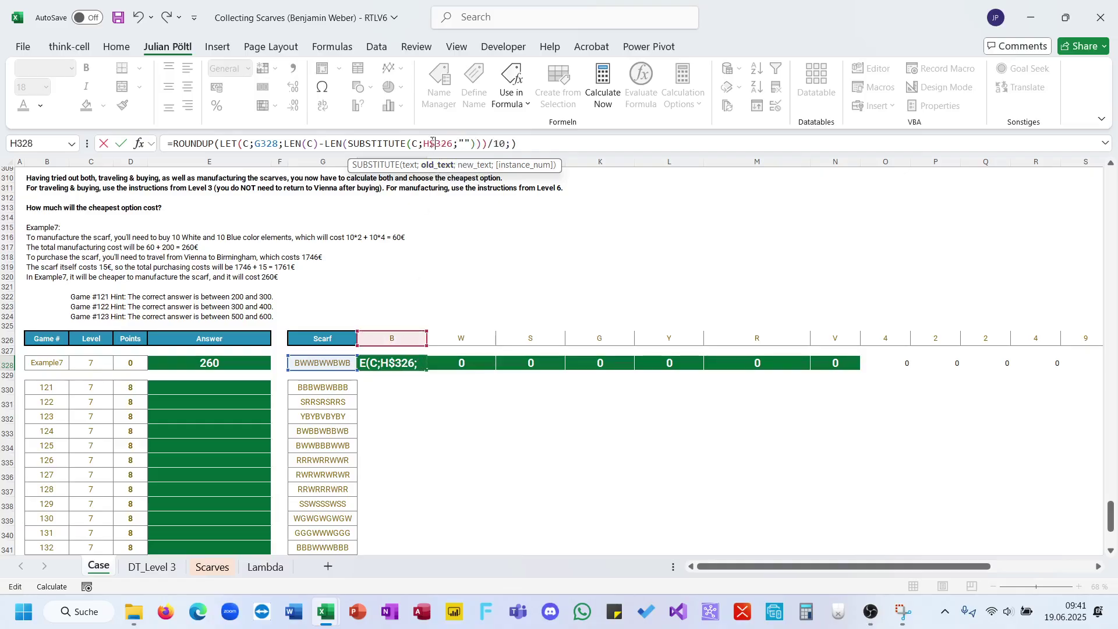
pyautogui.hotkey('ctrl', 'Return')
# Lock the scarf reference in H328's formula as $G328 and fill the formula across through N328.
pyautogui.click(263, 145)
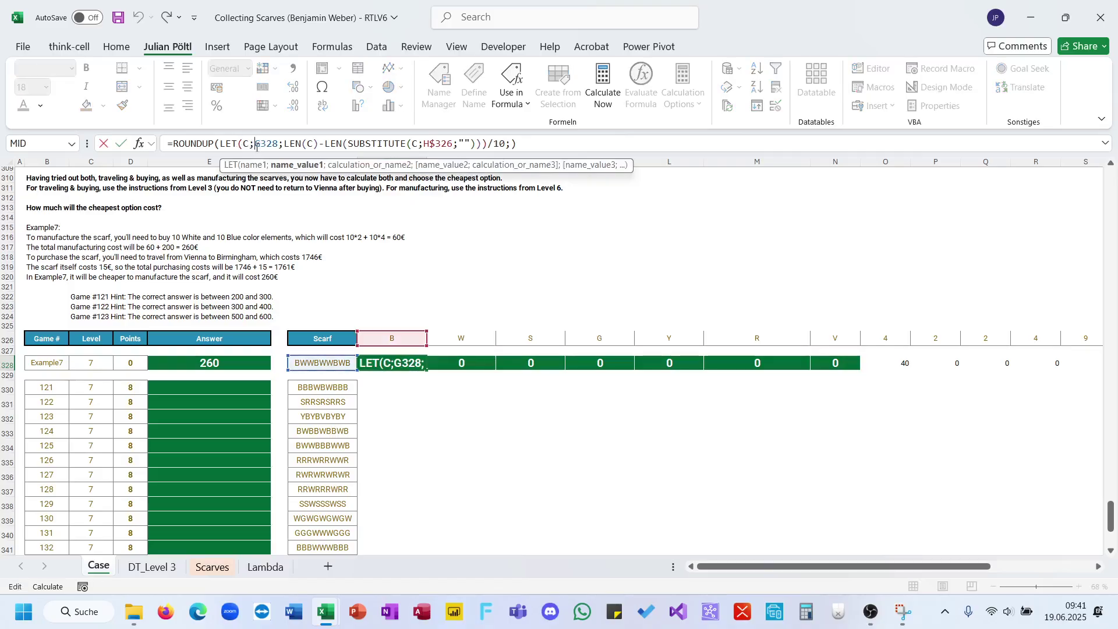
pyautogui.press('Return')
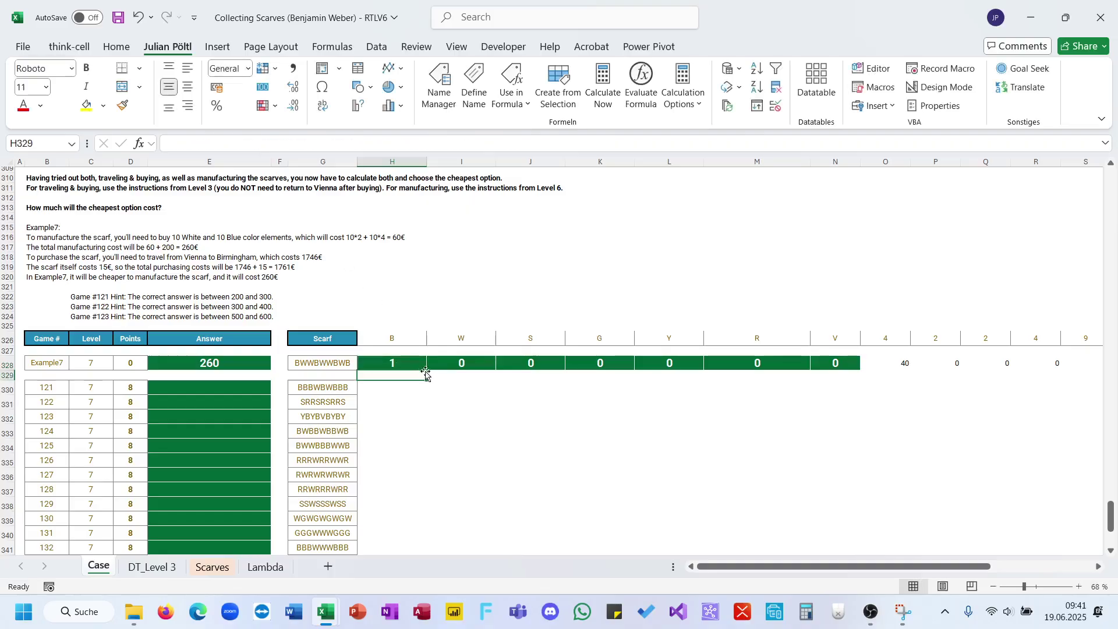
pyautogui.click(407, 363)
pyautogui.moveTo(426, 370); pyautogui.dragTo(861, 368)
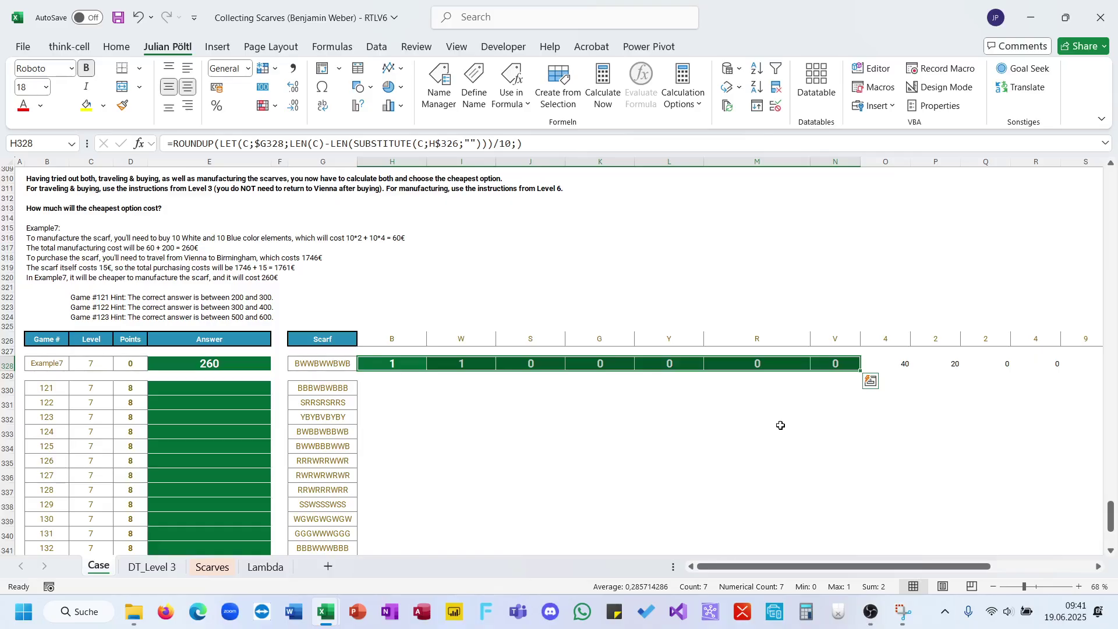
# Check the Level 7 example's cost columns and look through the earlier levels for reusable travel distance calculations.
pyautogui.hscroll(8, 781, 426)
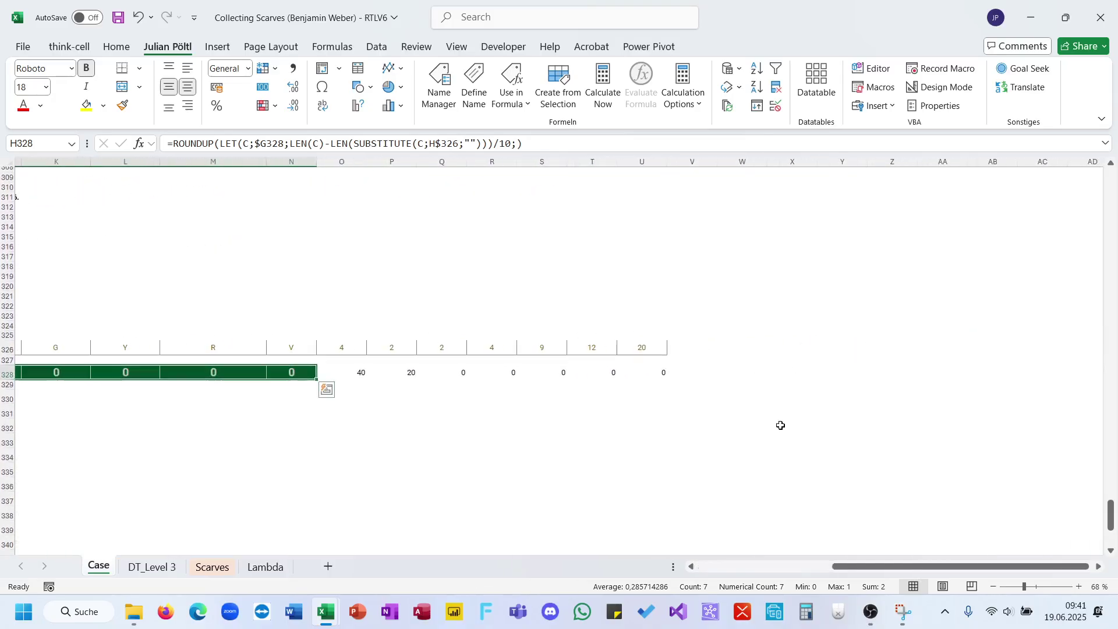
pyautogui.hscroll(-9, 780, 425)
pyautogui.scroll(15, 582, 292)
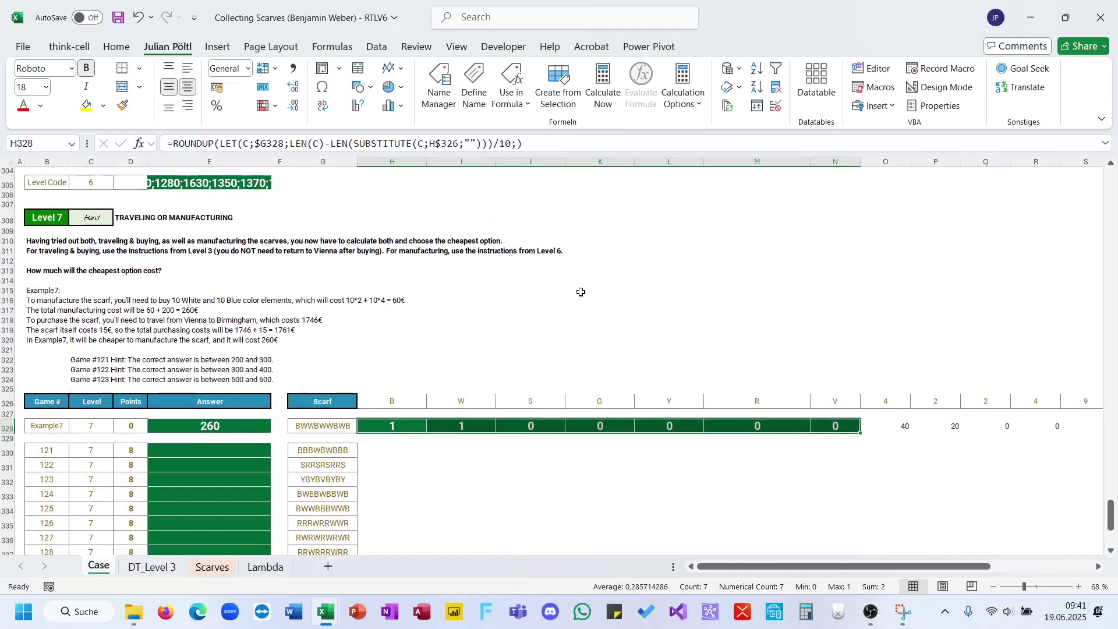
pyautogui.scroll(15, 580, 293)
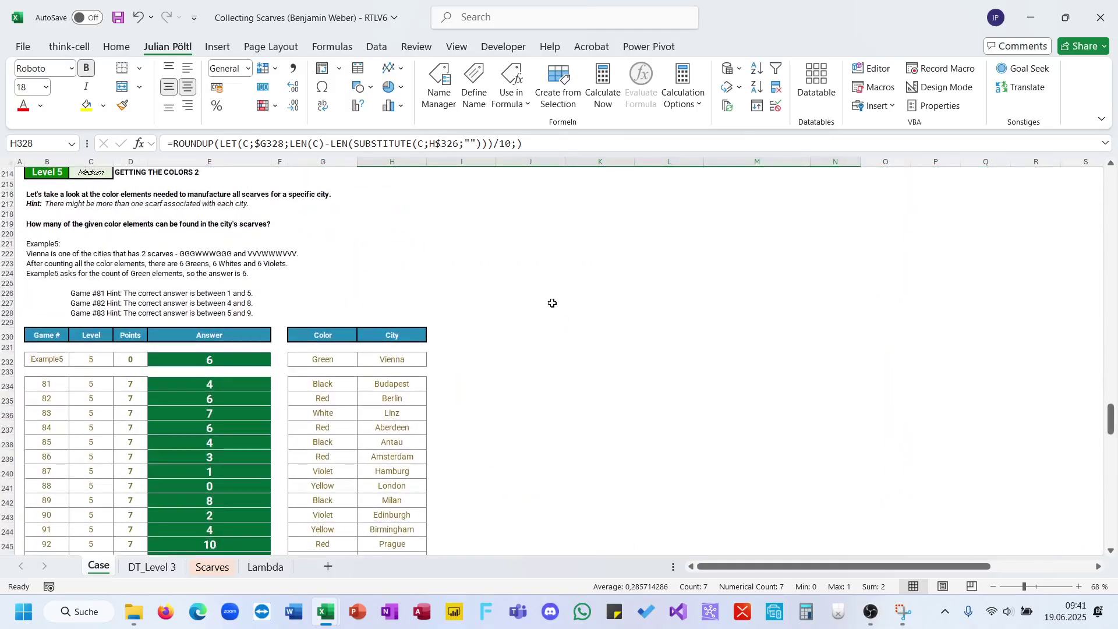
pyautogui.scroll(8, 386, 334)
pyautogui.scroll(20, 386, 334)
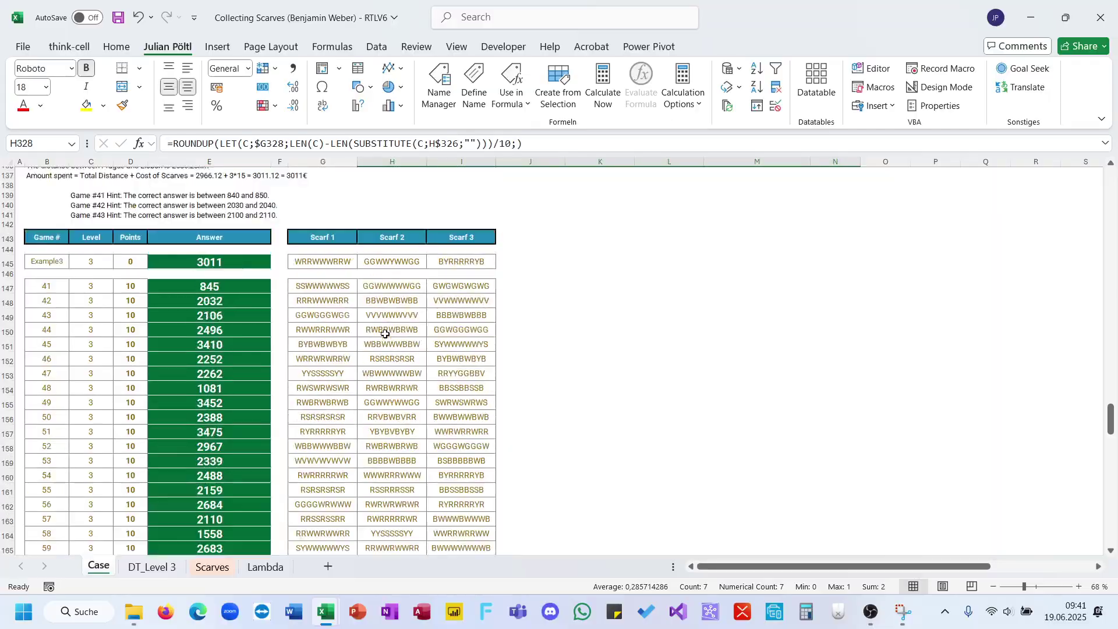
pyautogui.scroll(10, 385, 333)
pyautogui.scroll(-20, 386, 334)
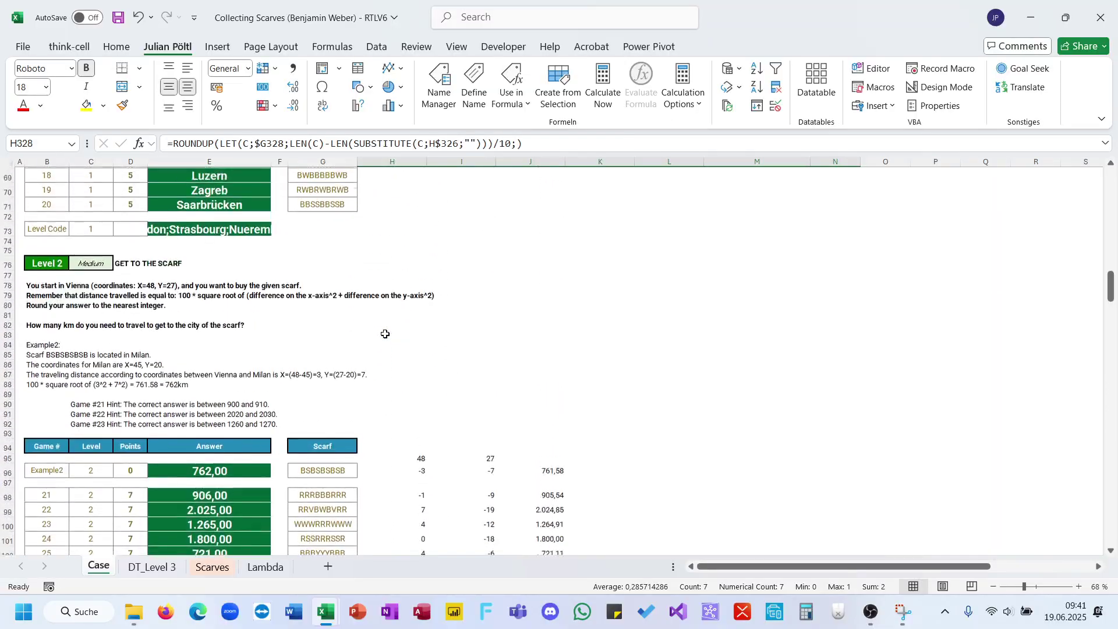
pyautogui.scroll(-20, 385, 334)
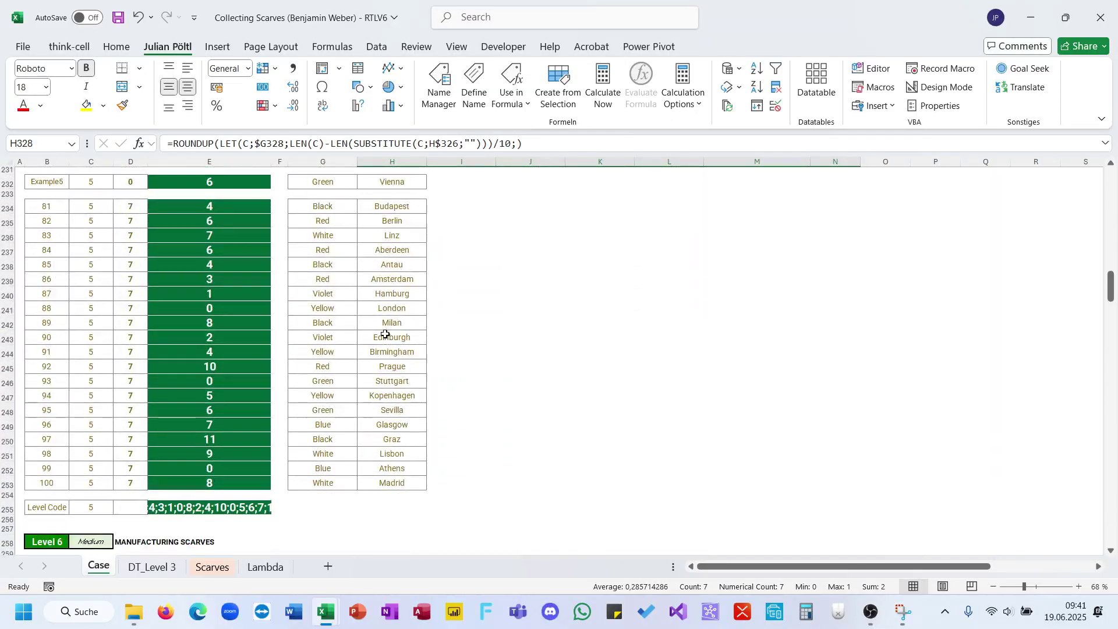
pyautogui.scroll(-20, 385, 333)
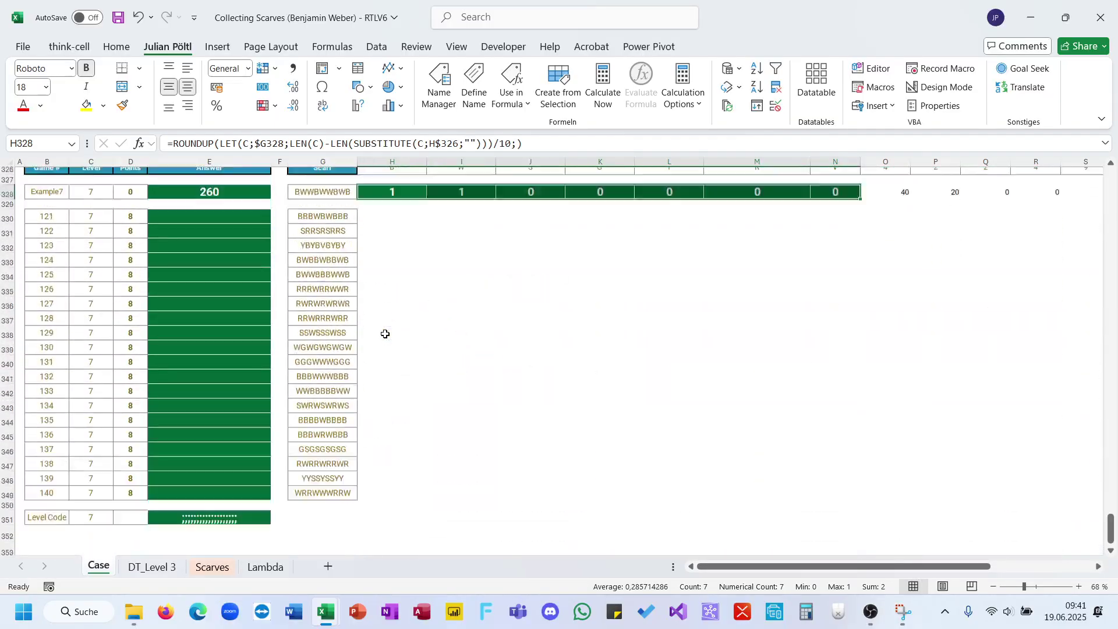
pyautogui.scroll(5, 386, 334)
# Copy Level 2's starting coordinates and example distance formulas from H95:J96 to V326, then move the formulas down to V328:X328.
pyautogui.scroll(20, 385, 334)
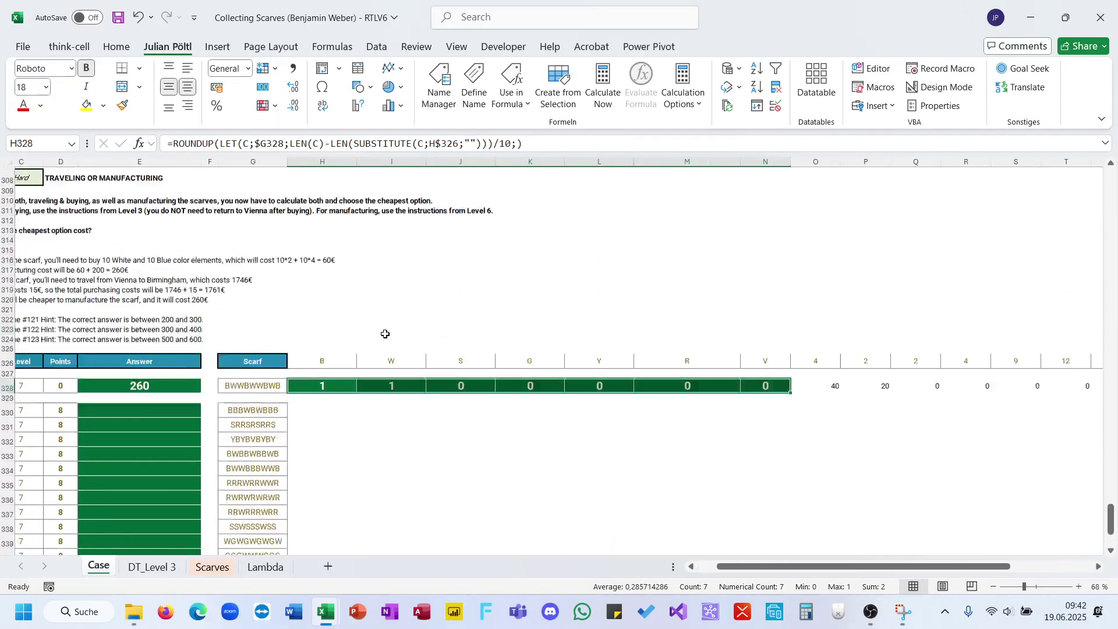
pyautogui.scroll(20, 385, 334)
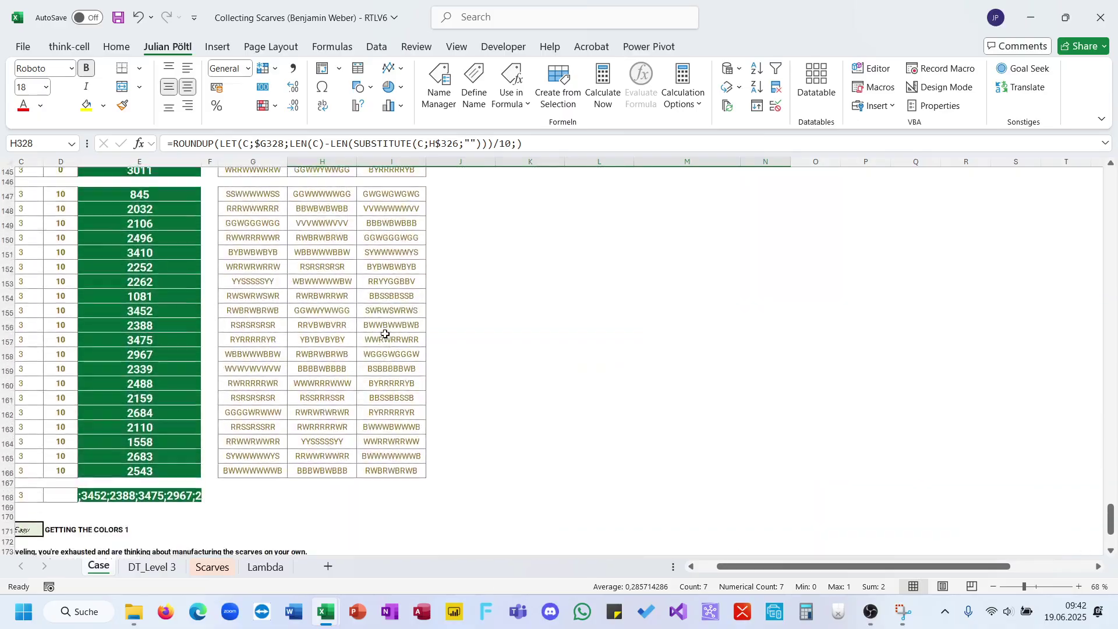
pyautogui.scroll(11, 386, 333)
pyautogui.moveTo(349, 335); pyautogui.dragTo(479, 351)
pyautogui.hotkey('ctrl', 'c')
pyautogui.scroll(-20, 413, 423)
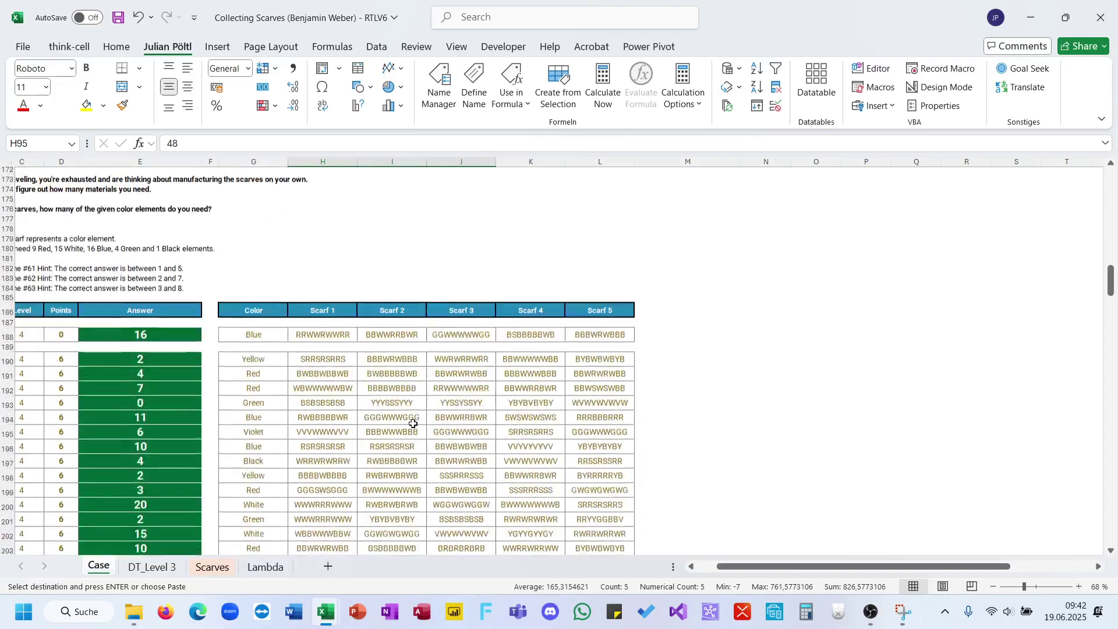
pyautogui.scroll(-16, 413, 424)
pyautogui.hscroll(4, 413, 423)
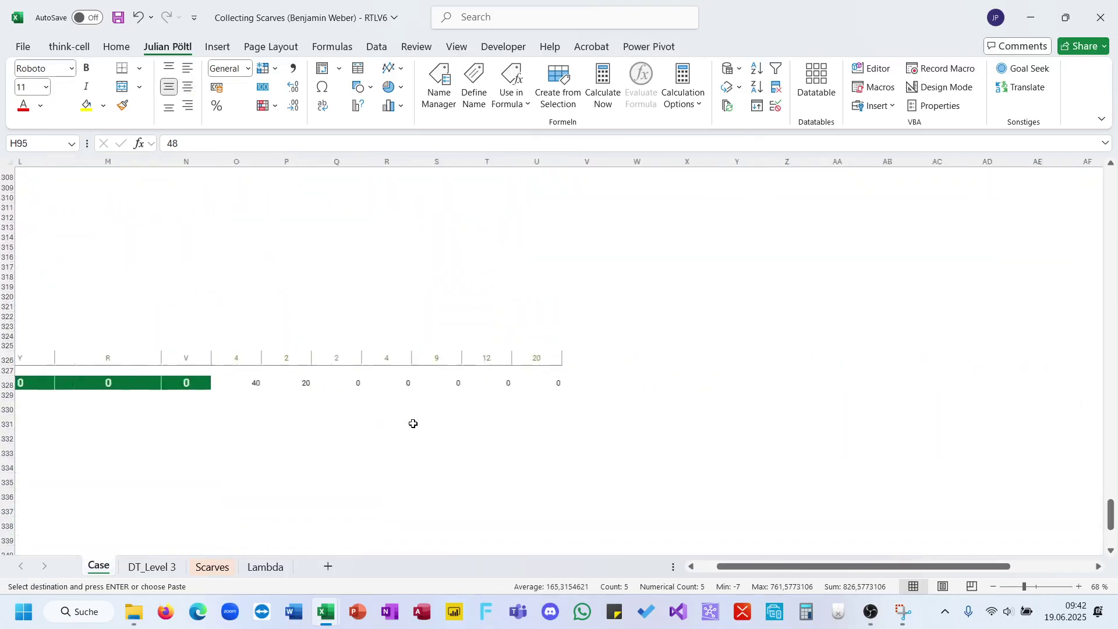
pyautogui.click(543, 360)
pyautogui.hotkey('ctrl', 'v')
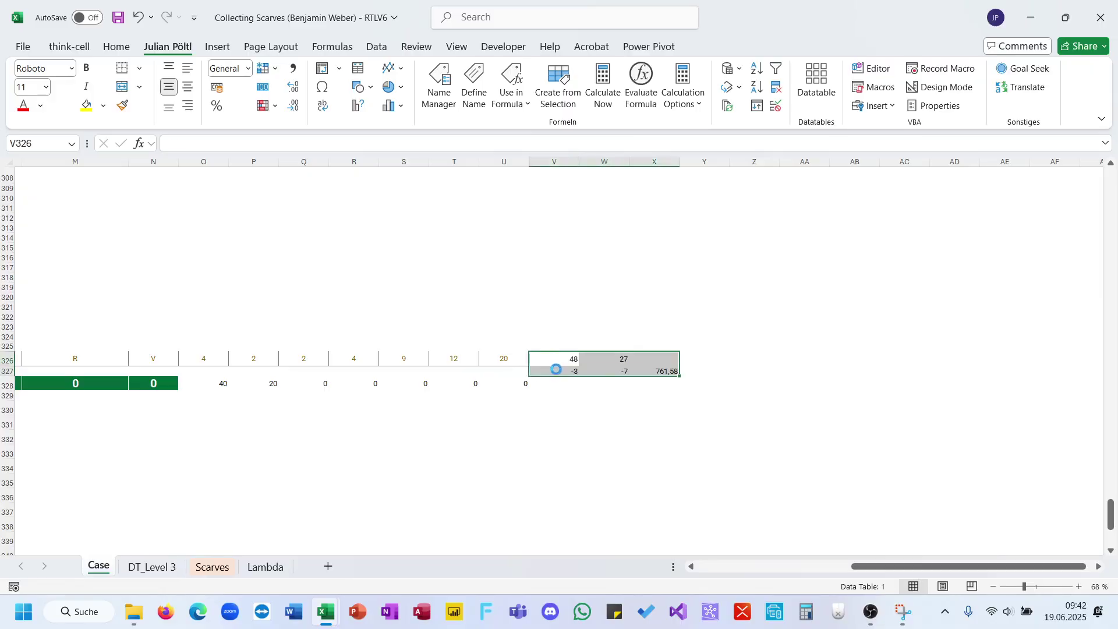
pyautogui.moveTo(553, 371); pyautogui.dragTo(641, 384)
# Change V328's X-coordinate formula to look up the scarf in G328 and subtract $V$326.
pyautogui.doubleClick(545, 387)
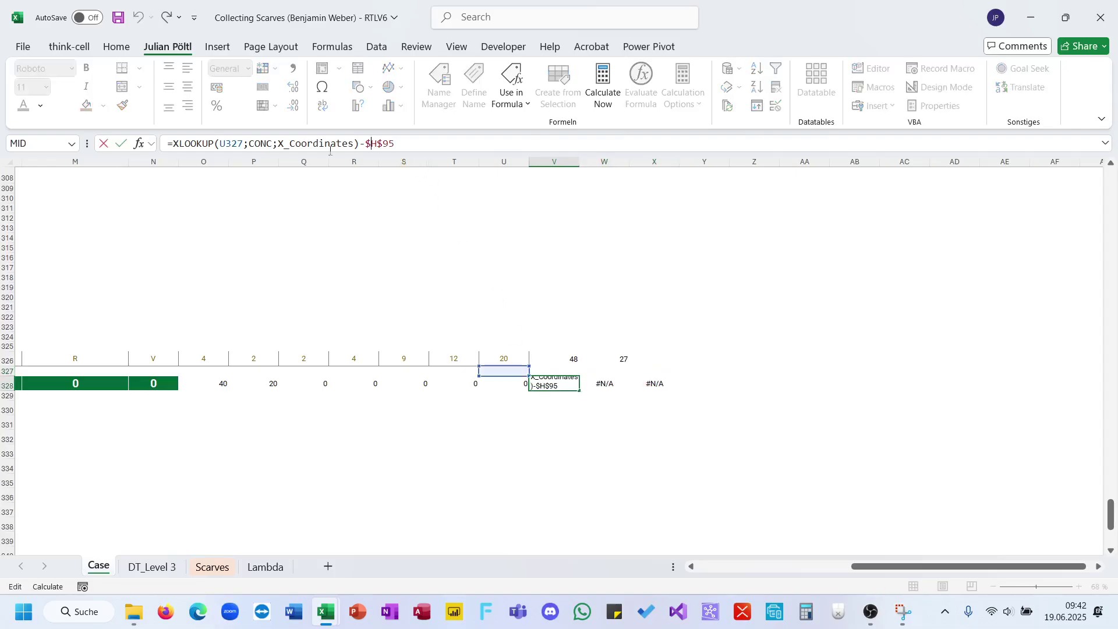
pyautogui.hscroll(-3, 186, 210)
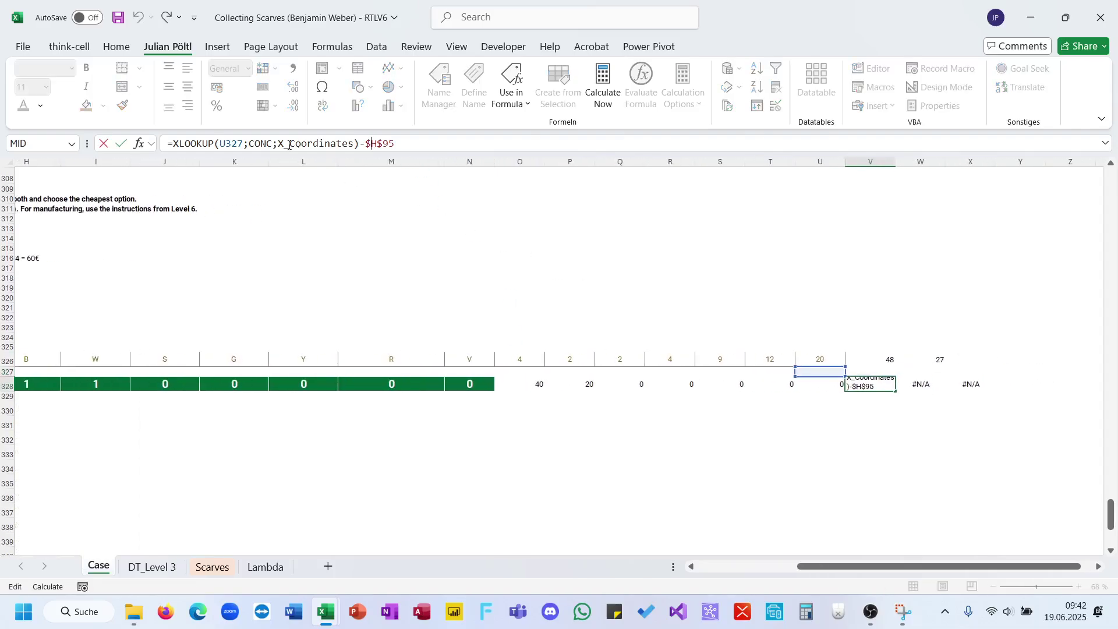
pyautogui.press('BackSpace')
pyautogui.click(875, 360)
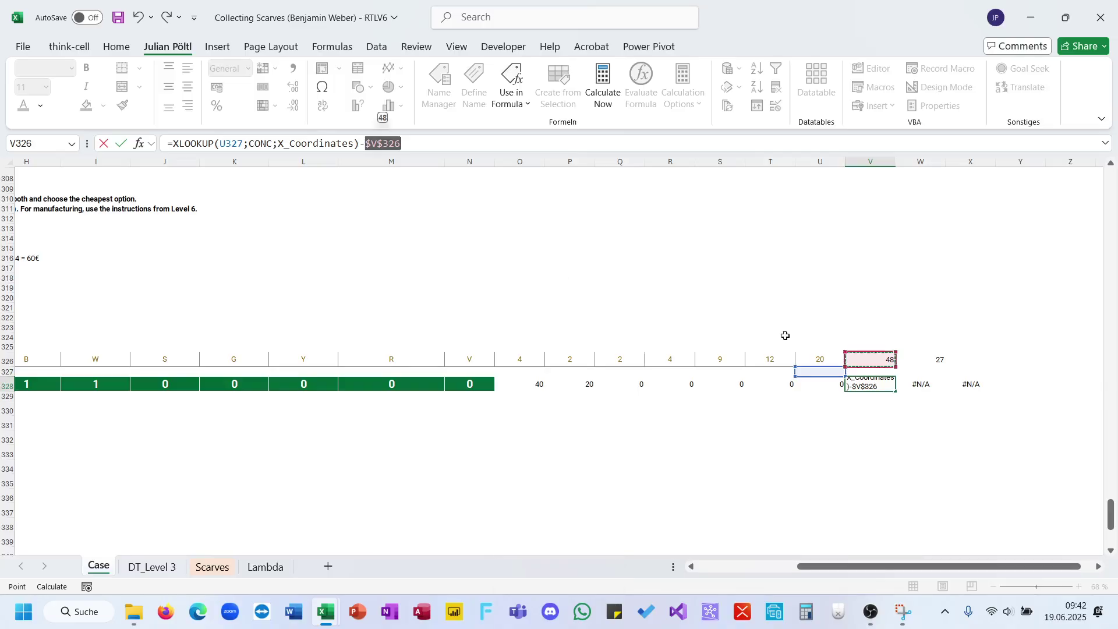
pyautogui.doubleClick(232, 144)
pyautogui.hscroll(-10, 329, 405)
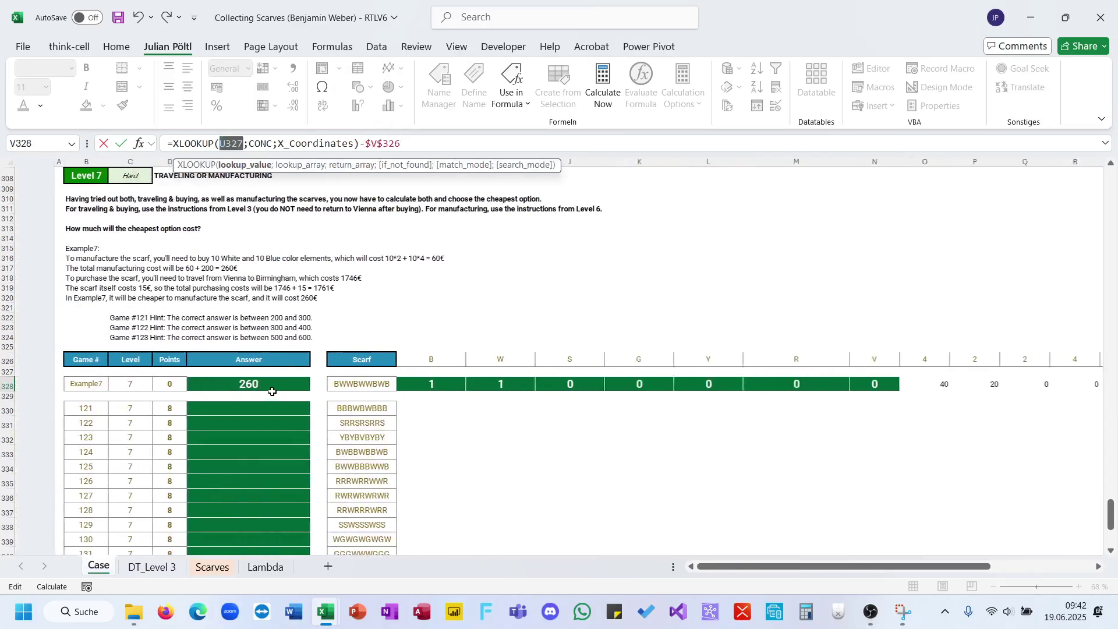
pyautogui.click(332, 386)
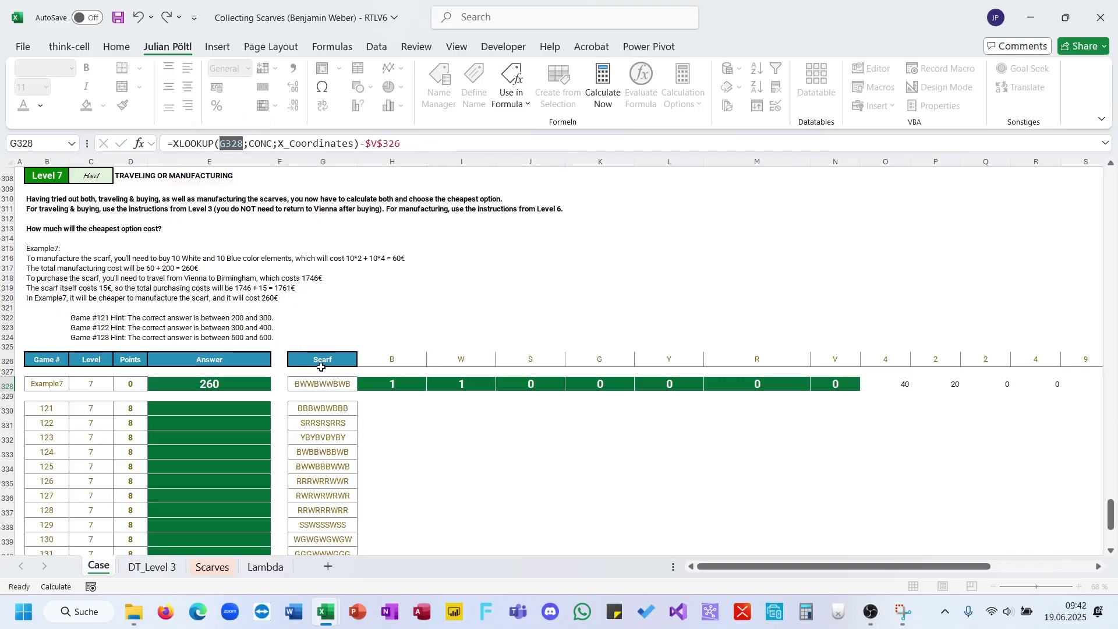
pyautogui.press('Tab')
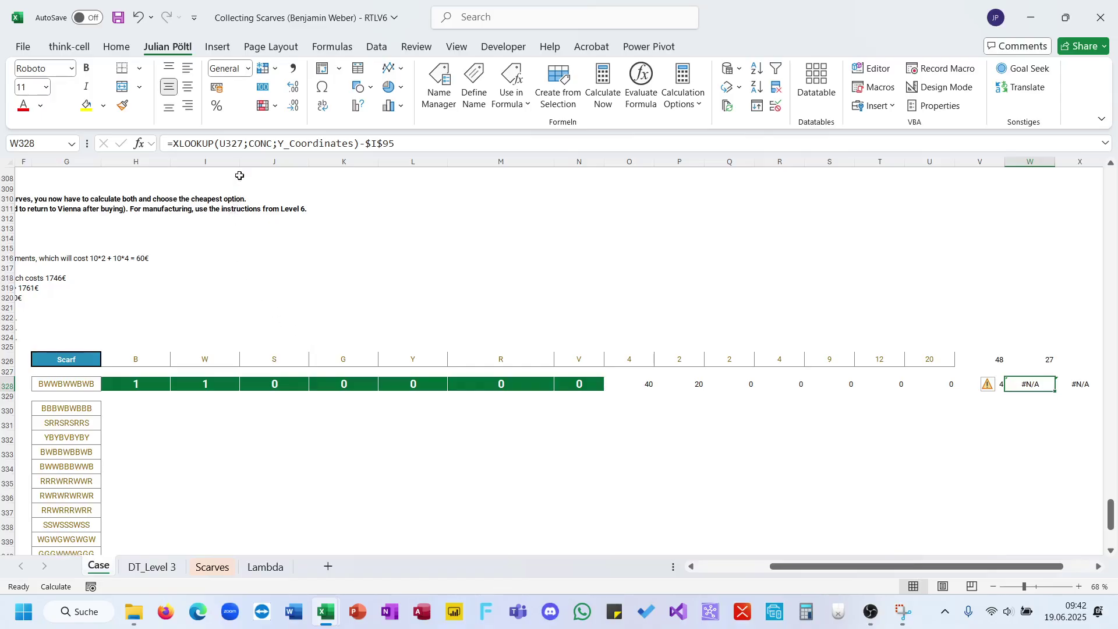
# Change W328's Y-coordinate formula to look up the scarf in G328 and subtract the starting coordinate in W326.
pyautogui.click(231, 144)
pyautogui.doubleClick(232, 144)
pyautogui.click(66, 384)
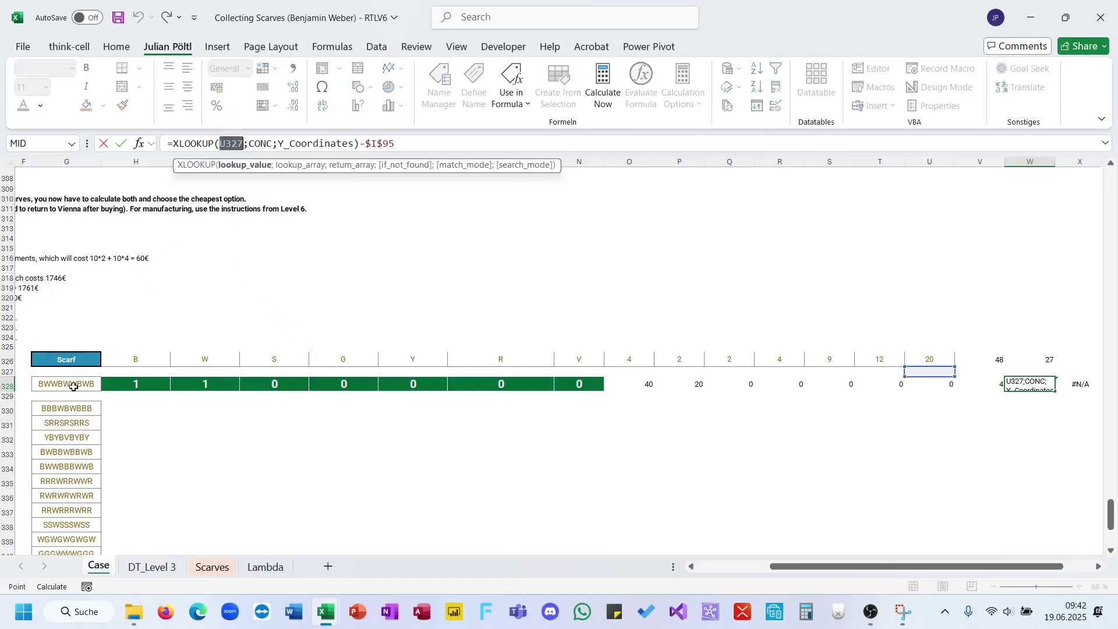
pyautogui.doubleClick(383, 144)
pyautogui.press('BackSpace')
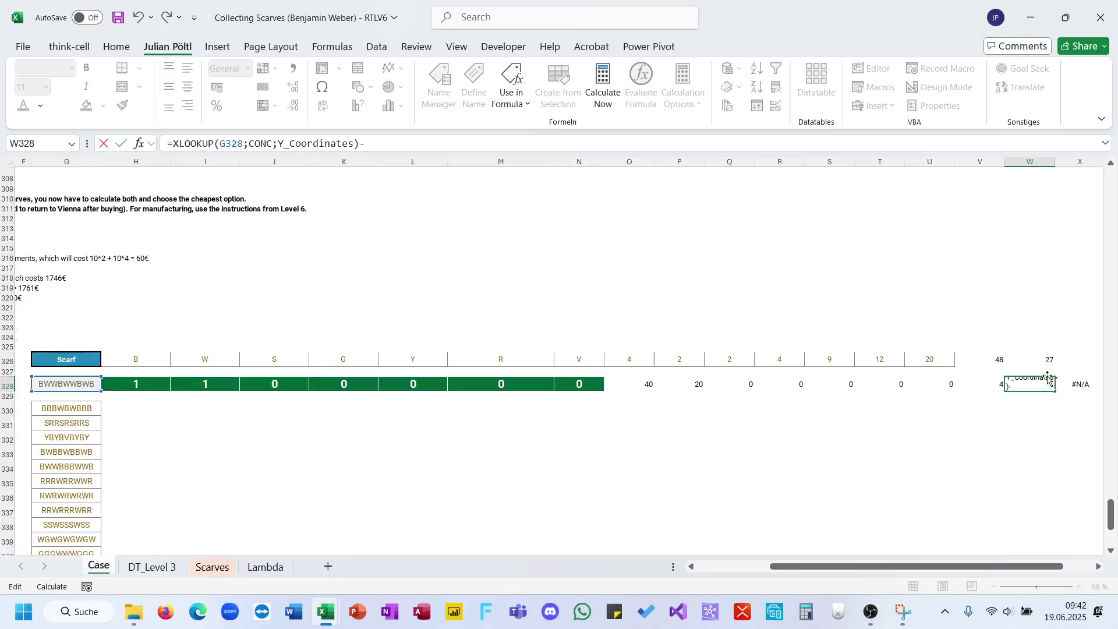
pyautogui.click(1030, 358)
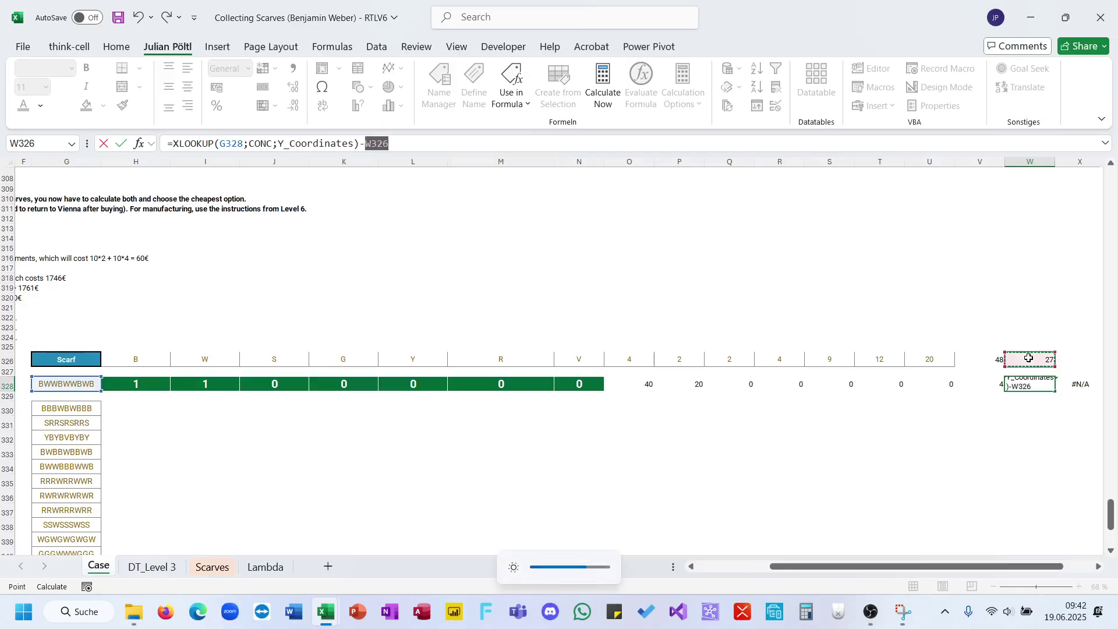
pyautogui.press('Return')
# Copy the Example7 pack, cost and distance formulas from H328:X328 into the Game 121 row, starting at H330.
pyautogui.hscroll(3, 1003, 417)
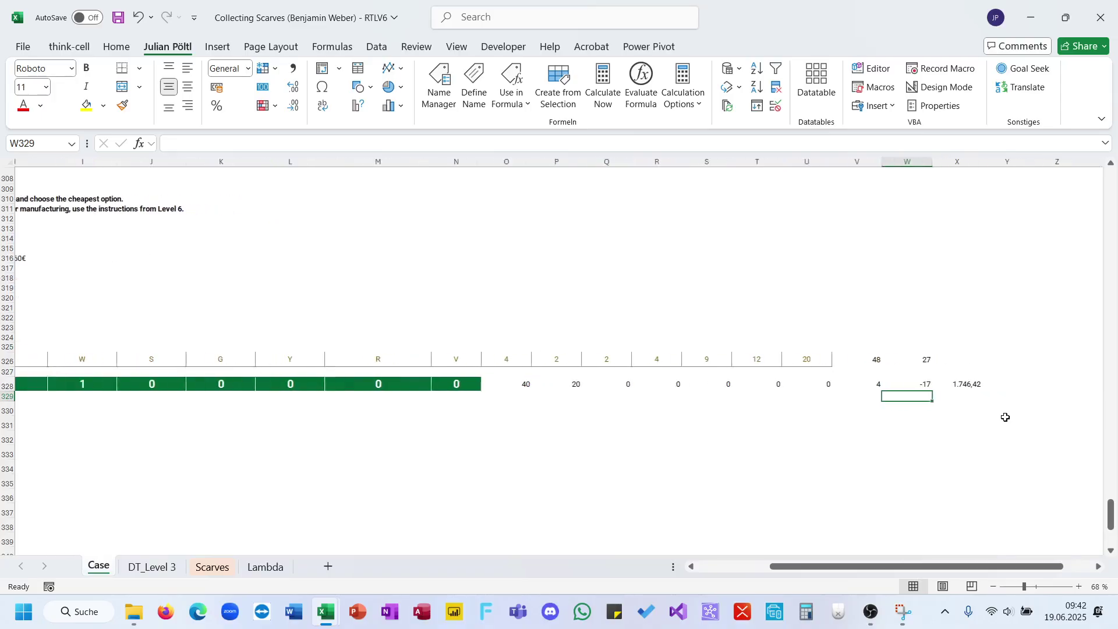
pyautogui.click(860, 383)
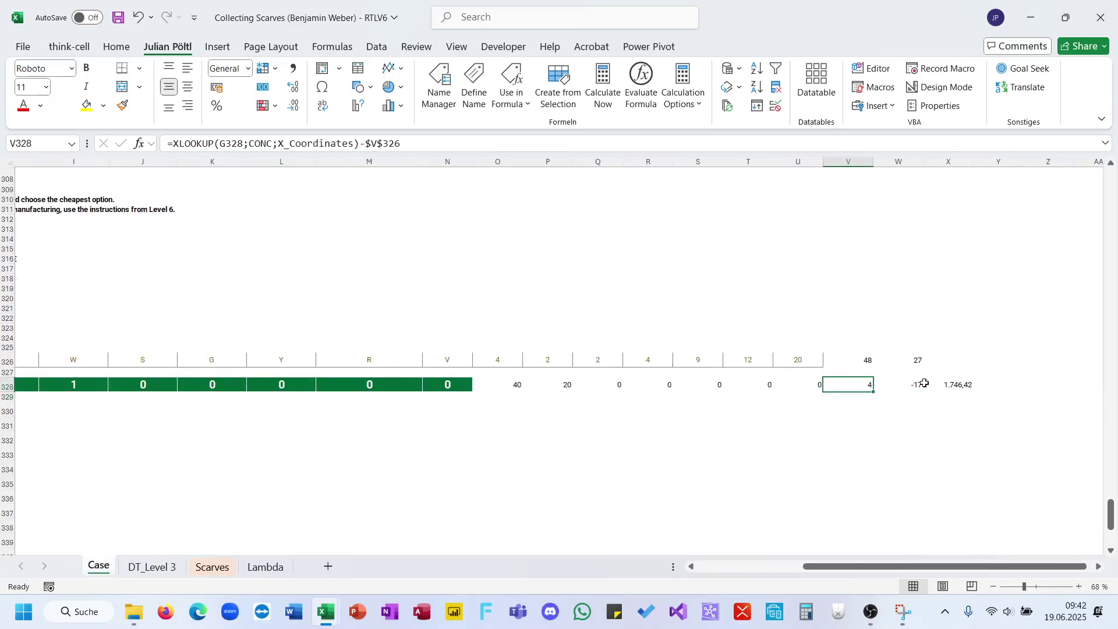
pyautogui.click(990, 384)
pyautogui.click(955, 384)
pyautogui.moveTo(955, 384); pyautogui.dragTo(140, 385)
pyautogui.hotkey('ctrl', 'c')
pyautogui.click(129, 406)
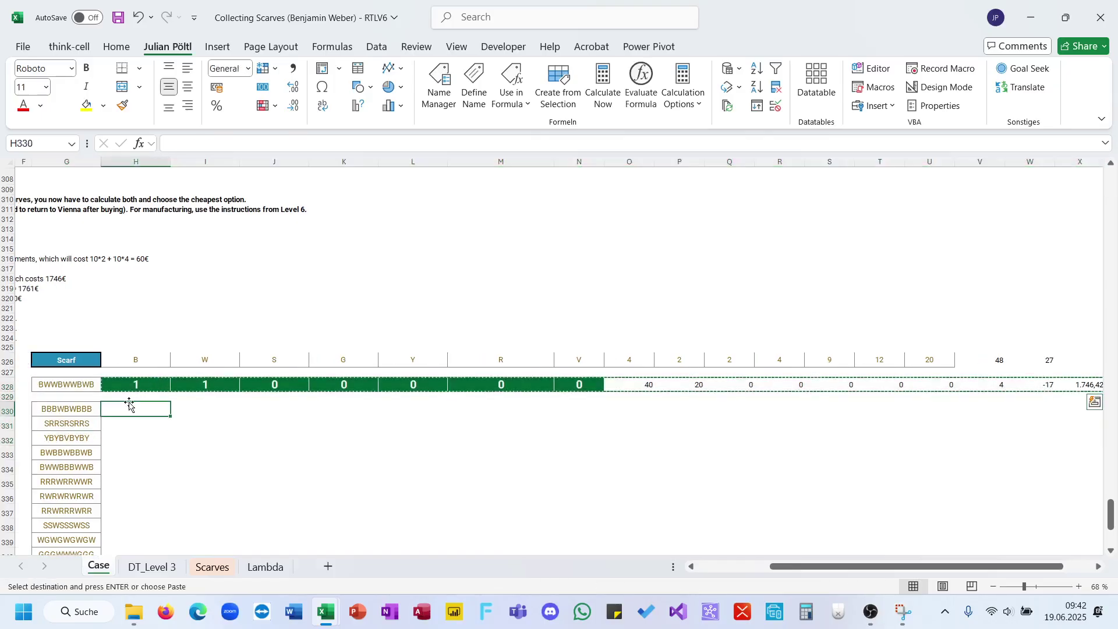
pyautogui.hotkey('ctrl', 'v')
# Fill the Game 121 formulas in H330:X330 down through Game 140.
pyautogui.hscroll(7, 724, 430)
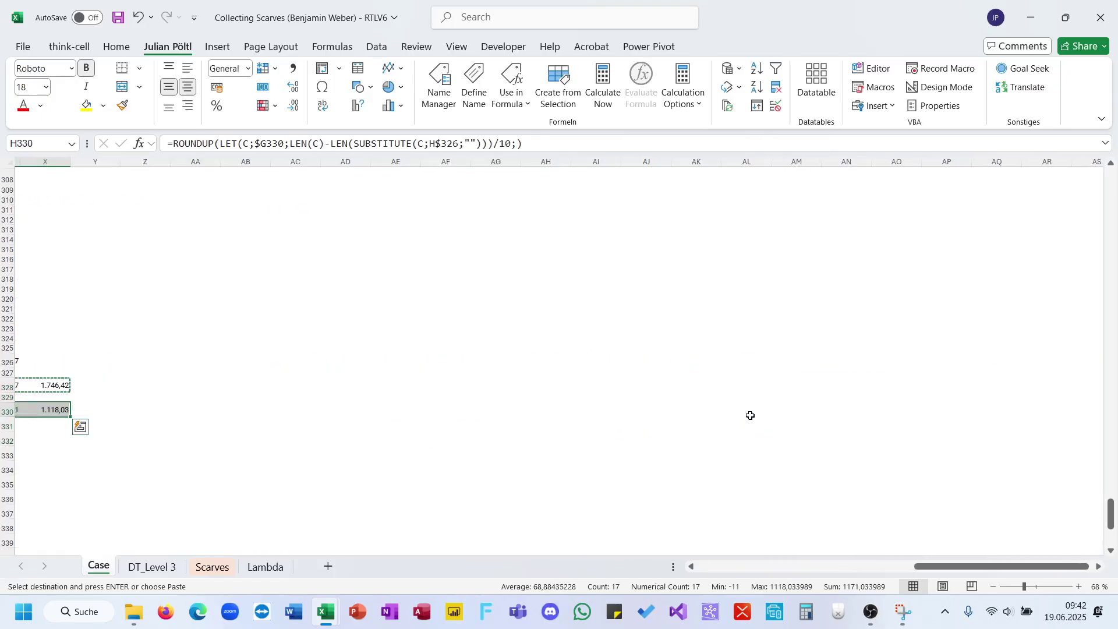
pyautogui.hscroll(-4, 583, 414)
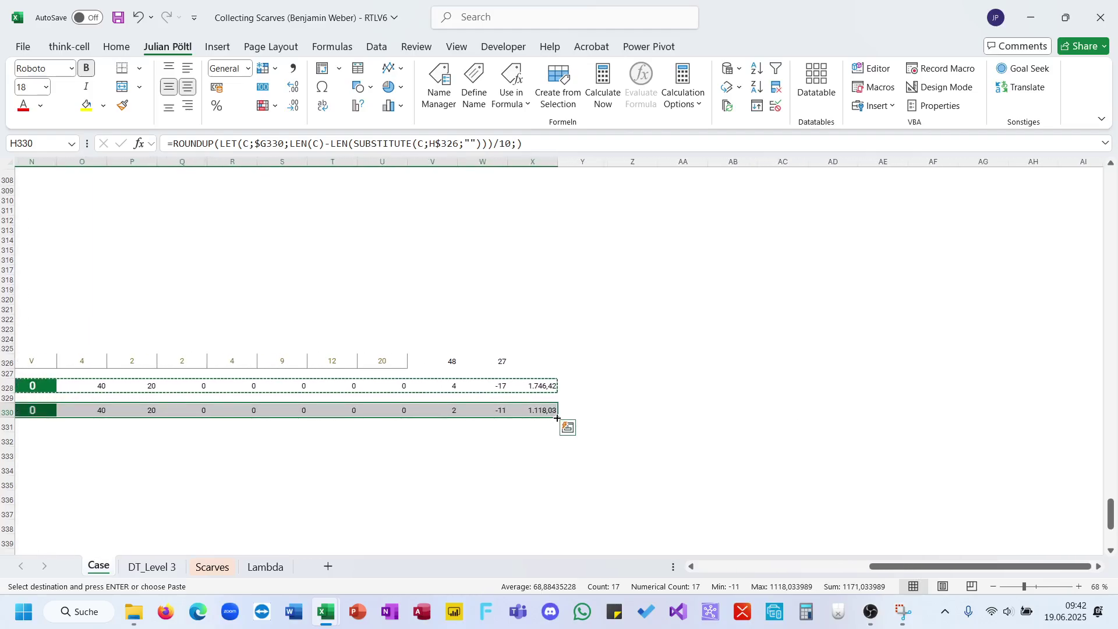
pyautogui.doubleClick(557, 419)
pyautogui.hscroll(-1, 421, 441)
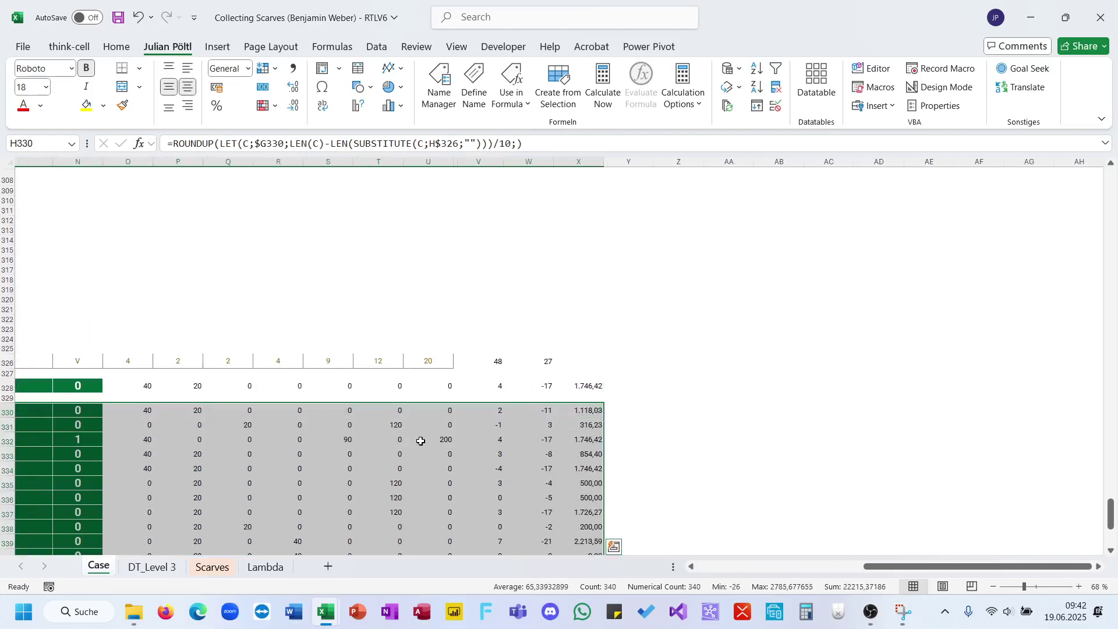
pyautogui.hscroll(-5, 420, 441)
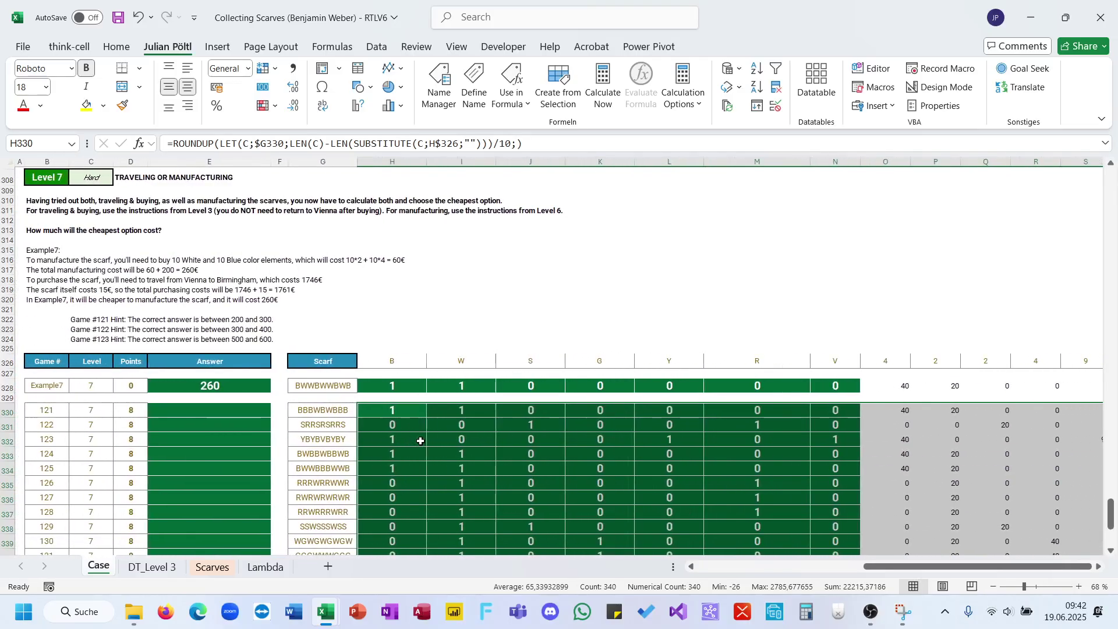
pyautogui.press('XF86MonBrightnessUp')
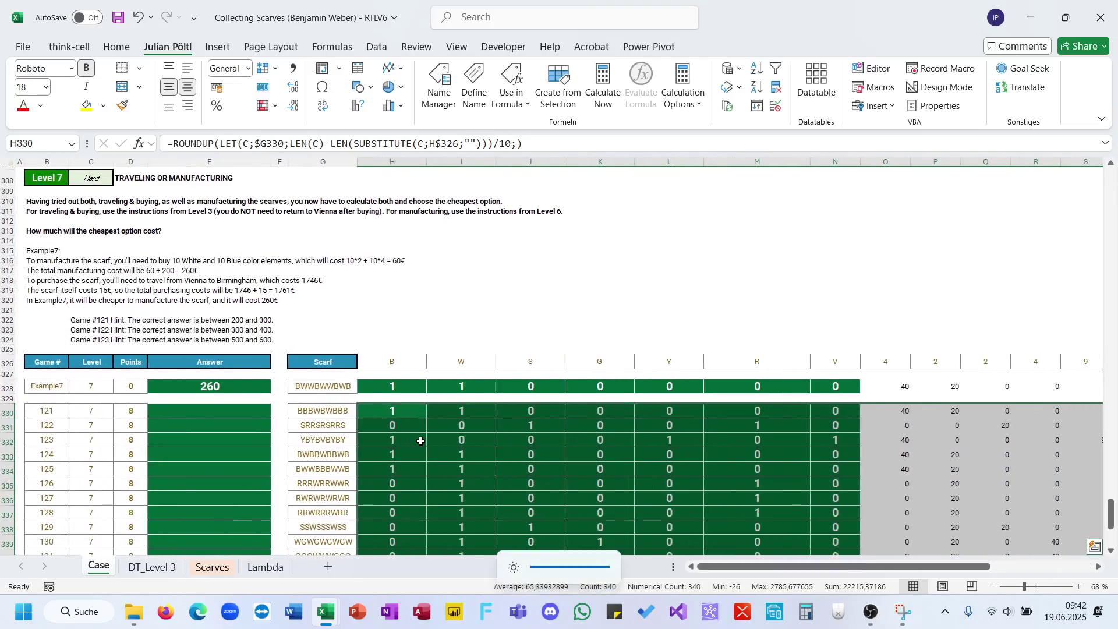
# Wrap Example7's travel distance formula in X328 in ROUND, rounding it to whole numbers.
pyautogui.click(389, 369)
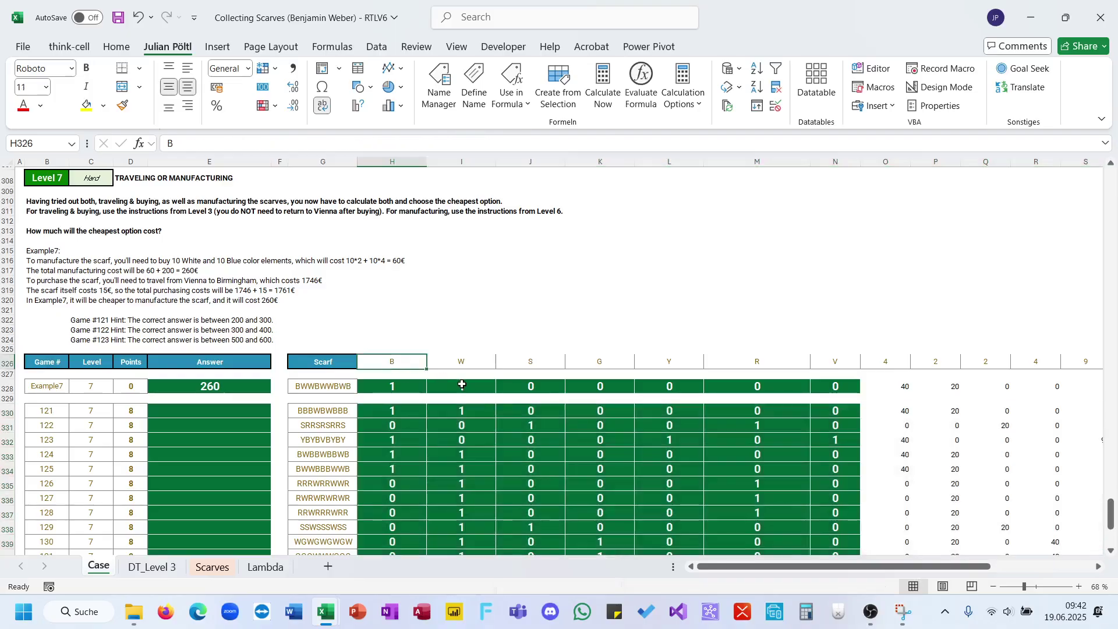
pyautogui.hscroll(6, 517, 422)
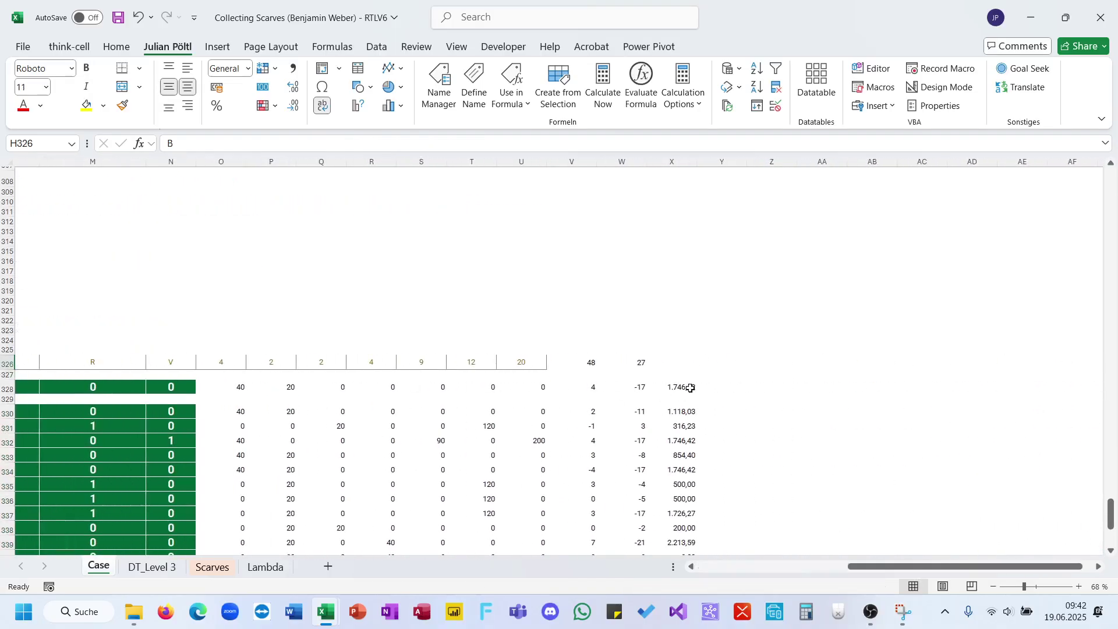
pyautogui.click(691, 389)
pyautogui.hscroll(-6, 496, 477)
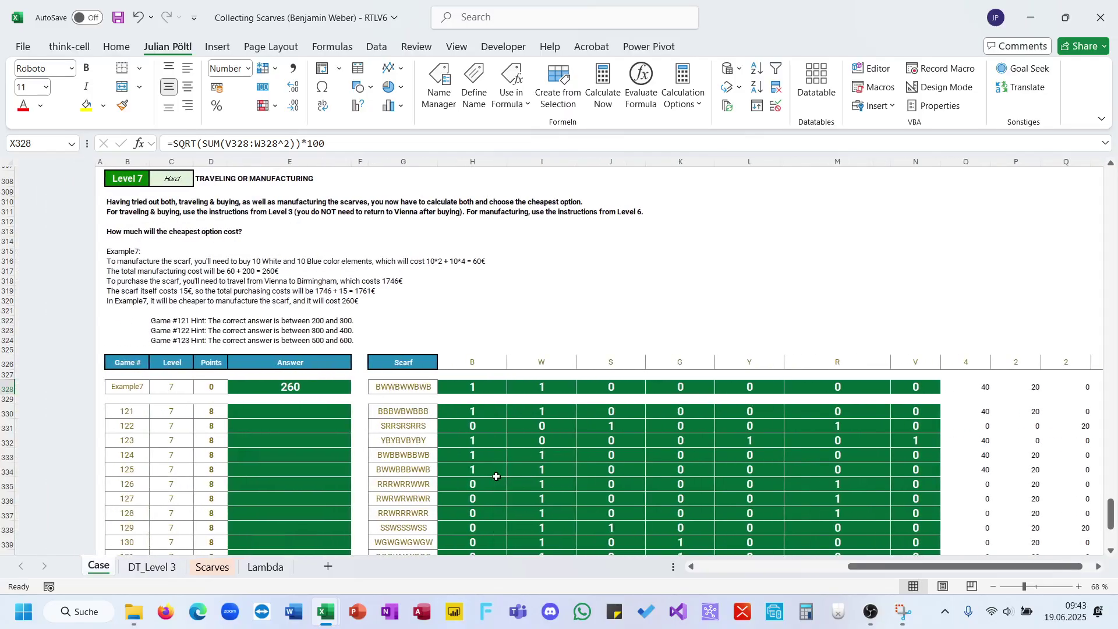
pyautogui.hscroll(5, 496, 476)
pyautogui.hscroll(-2, 496, 476)
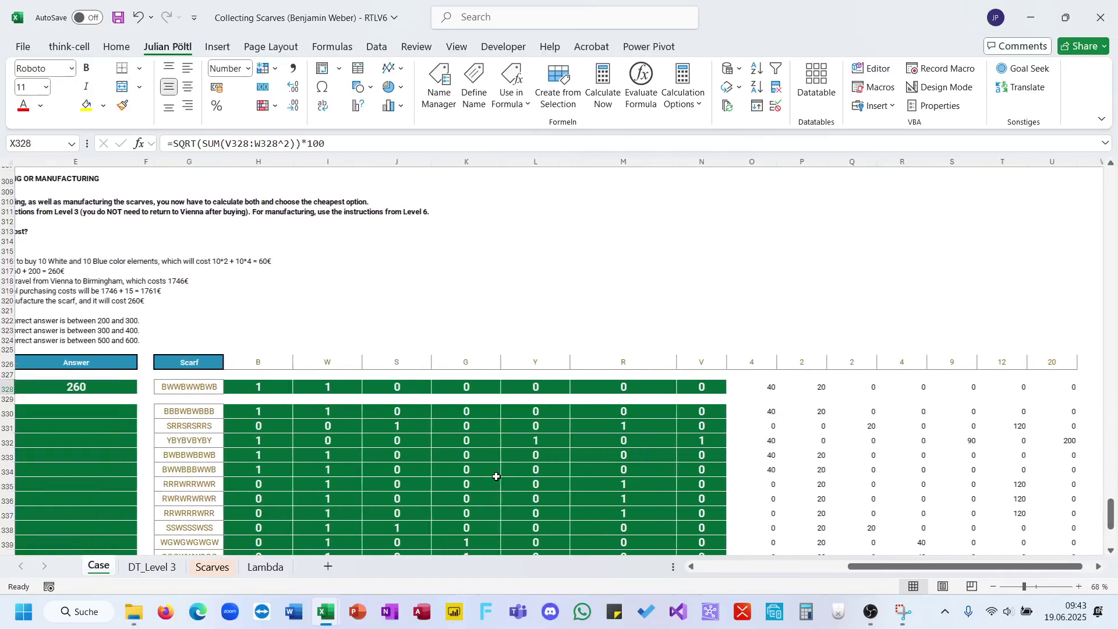
pyautogui.hscroll(-4, 496, 477)
pyautogui.click(174, 146)
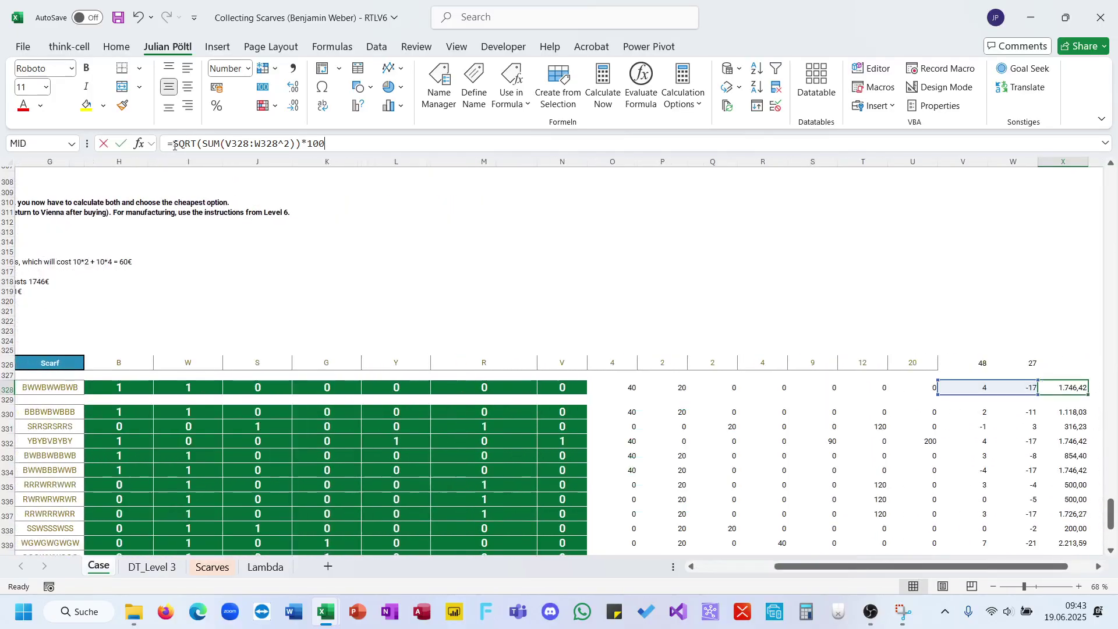
pyautogui.write('roun')
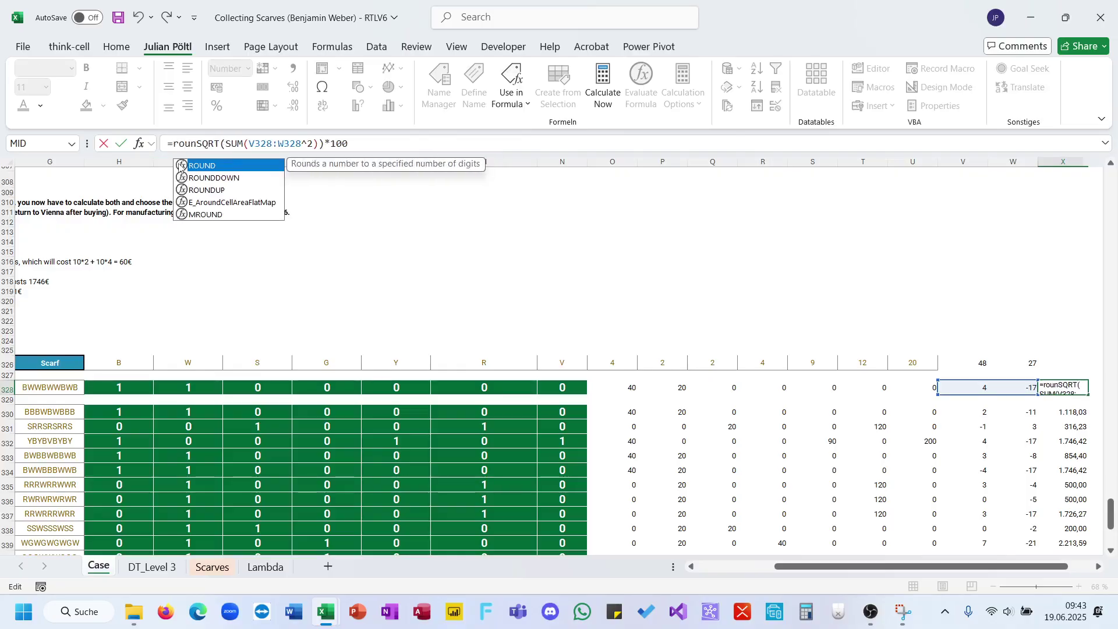
pyautogui.doubleClick(180, 167)
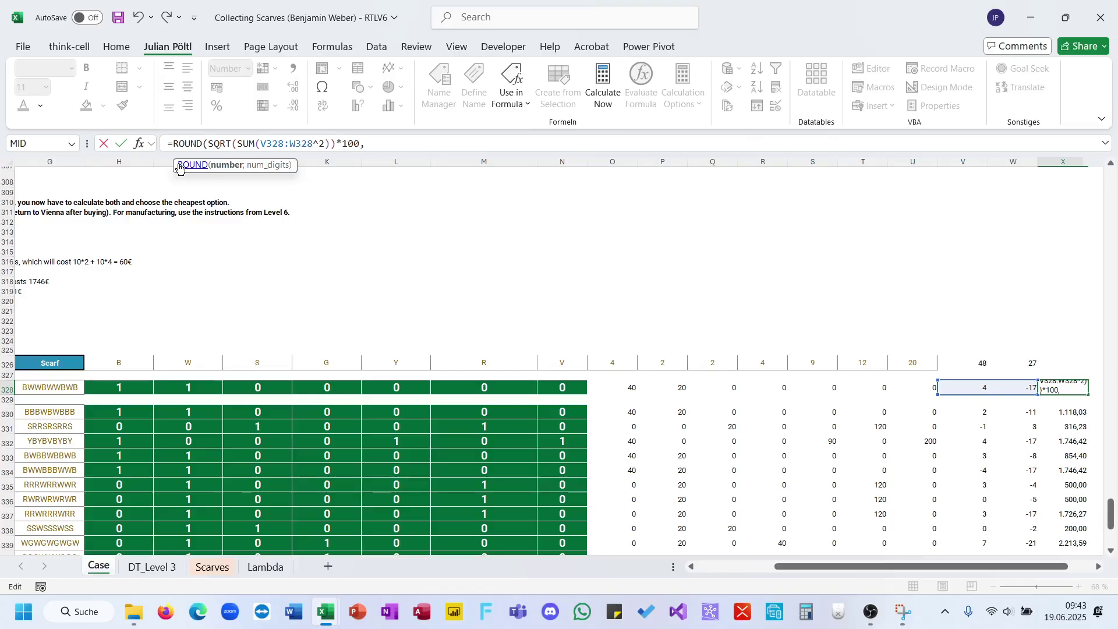
pyautogui.write(')')
pyautogui.hotkey('ctrl', 'Return')
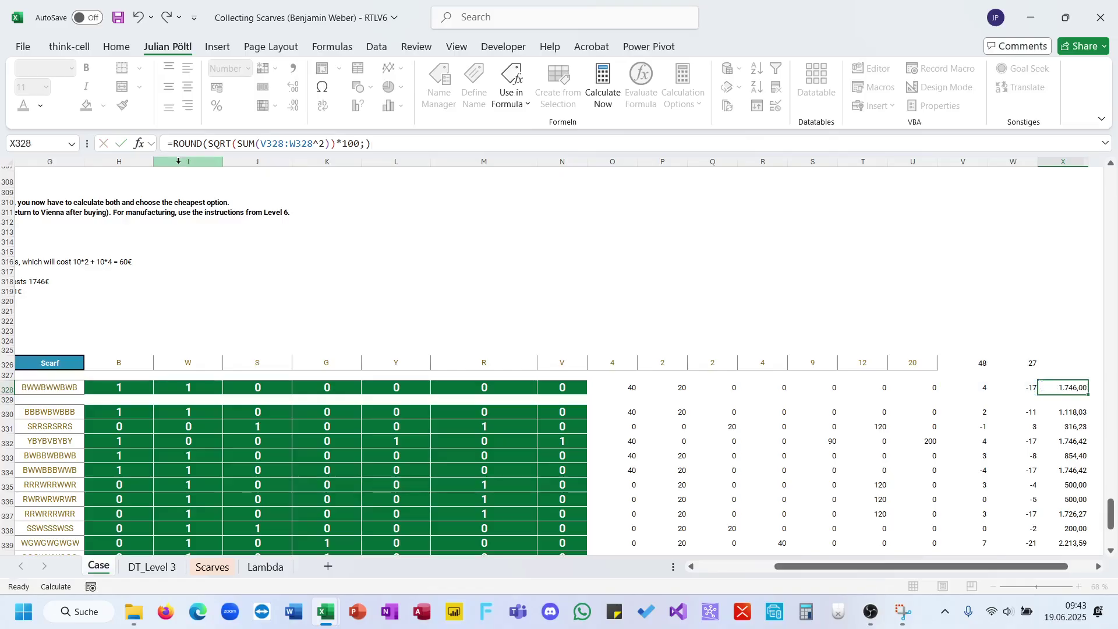
# Copy the rounded distance formula from X328 to Game 121 in X330 and fill it down through Game 140.
pyautogui.hotkey('ctrl', 'c')
pyautogui.click(1060, 413)
pyautogui.press('Return')
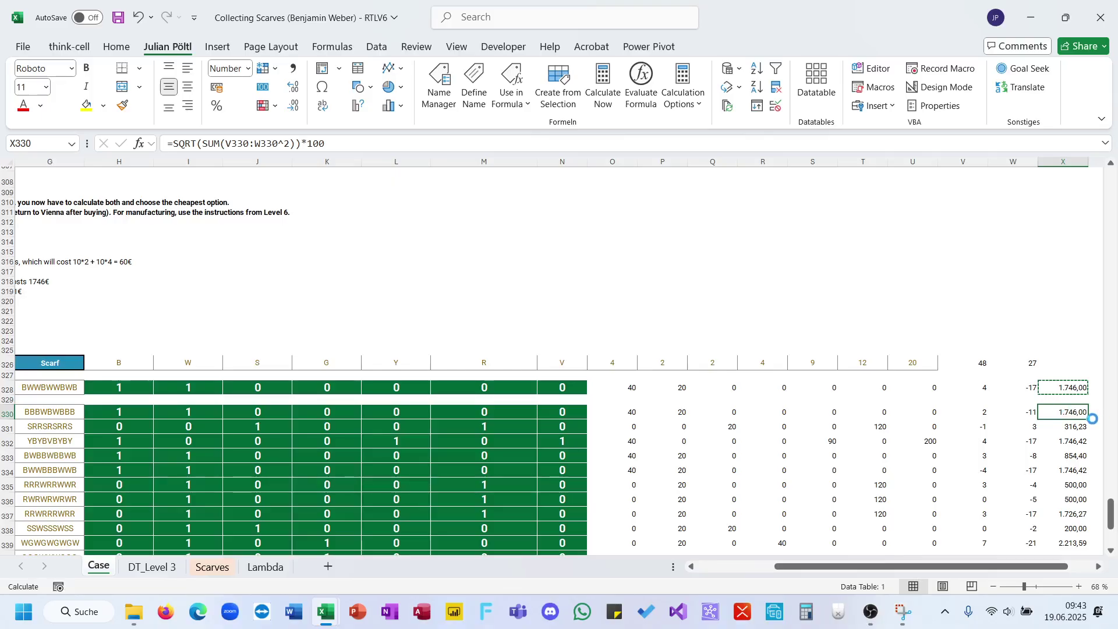
pyautogui.doubleClick(1090, 418)
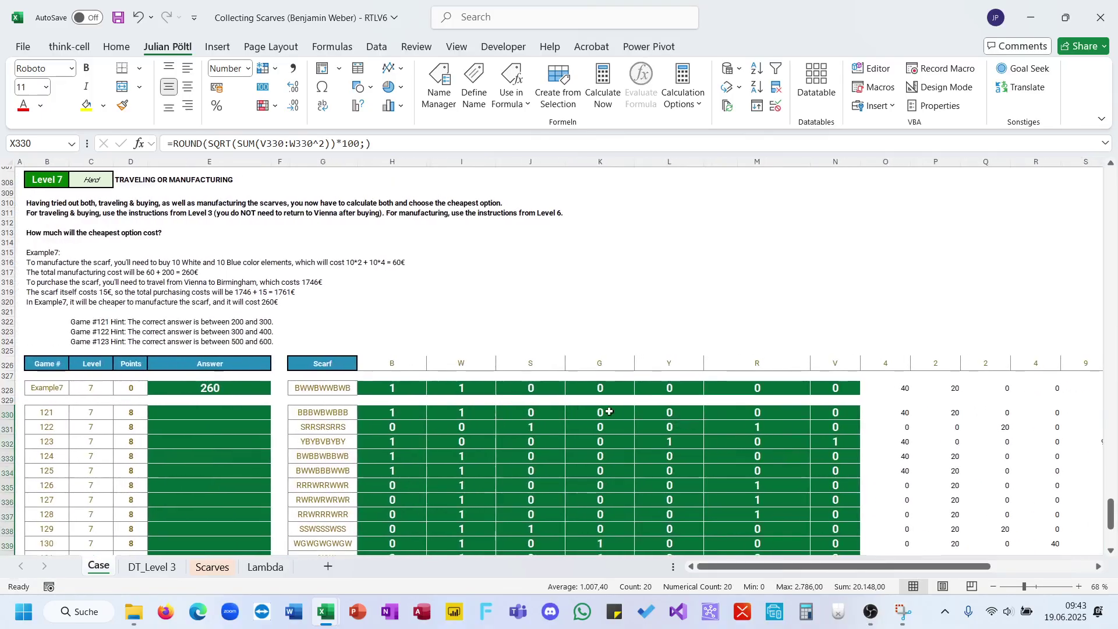
pyautogui.click(232, 382)
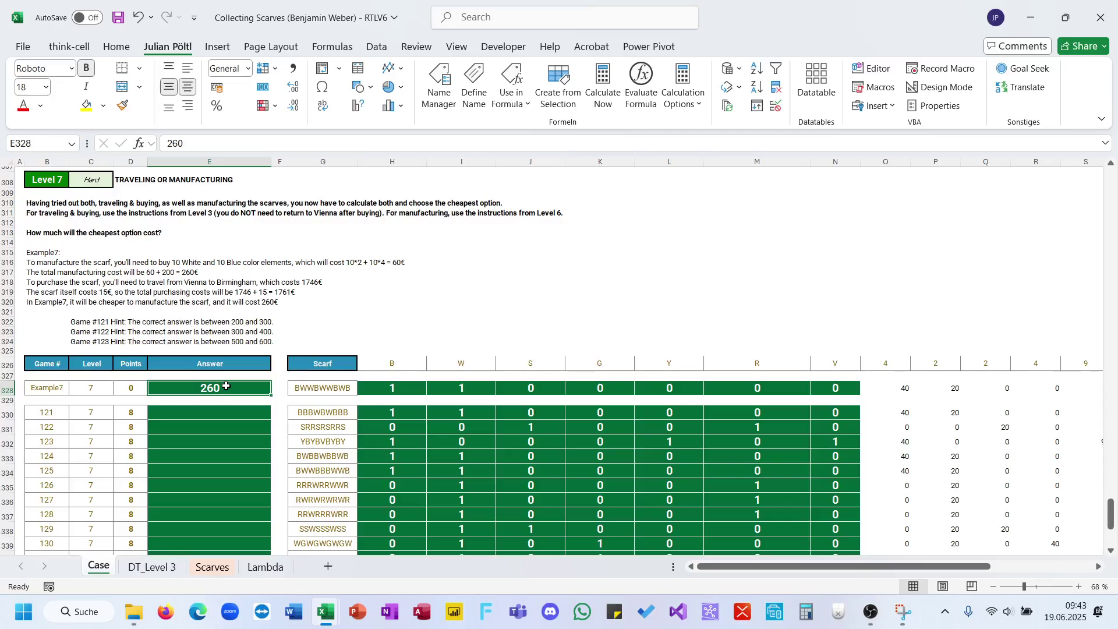
pyautogui.hscroll(5, 469, 384)
pyautogui.hscroll(-6, 470, 384)
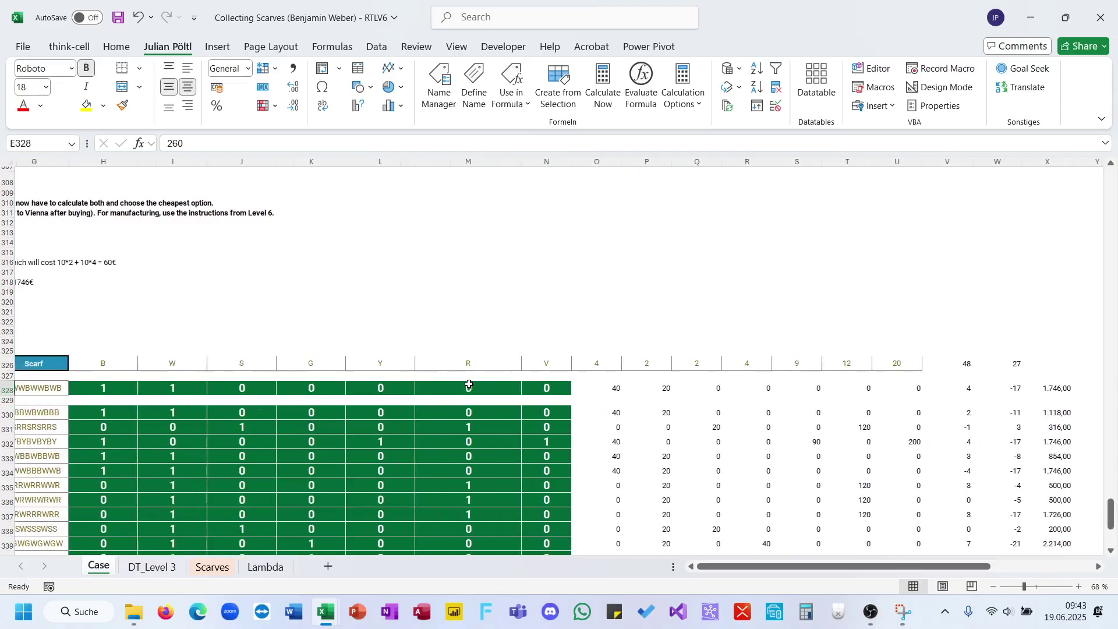
pyautogui.hscroll(1, 469, 384)
pyautogui.write('0')
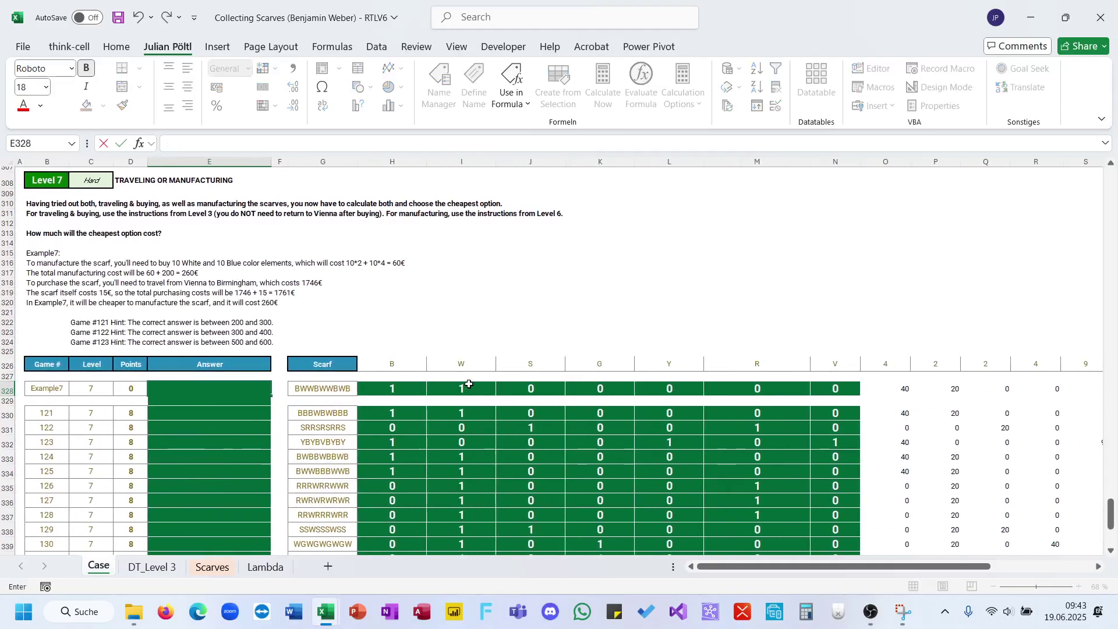
pyautogui.write('=MIN(')
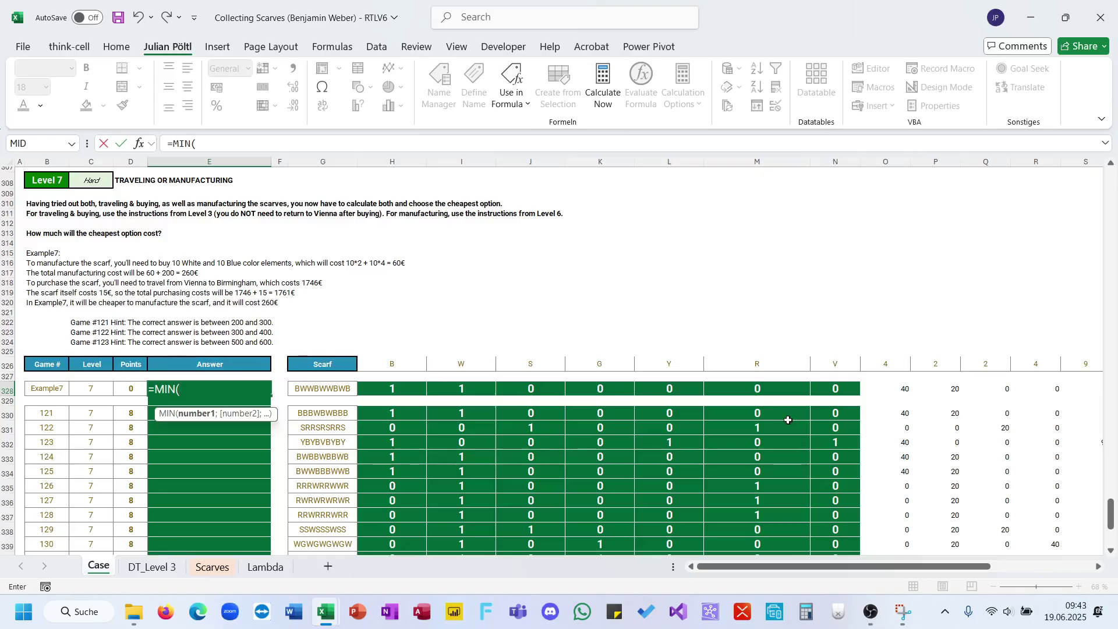
pyautogui.hscroll(8, 789, 420)
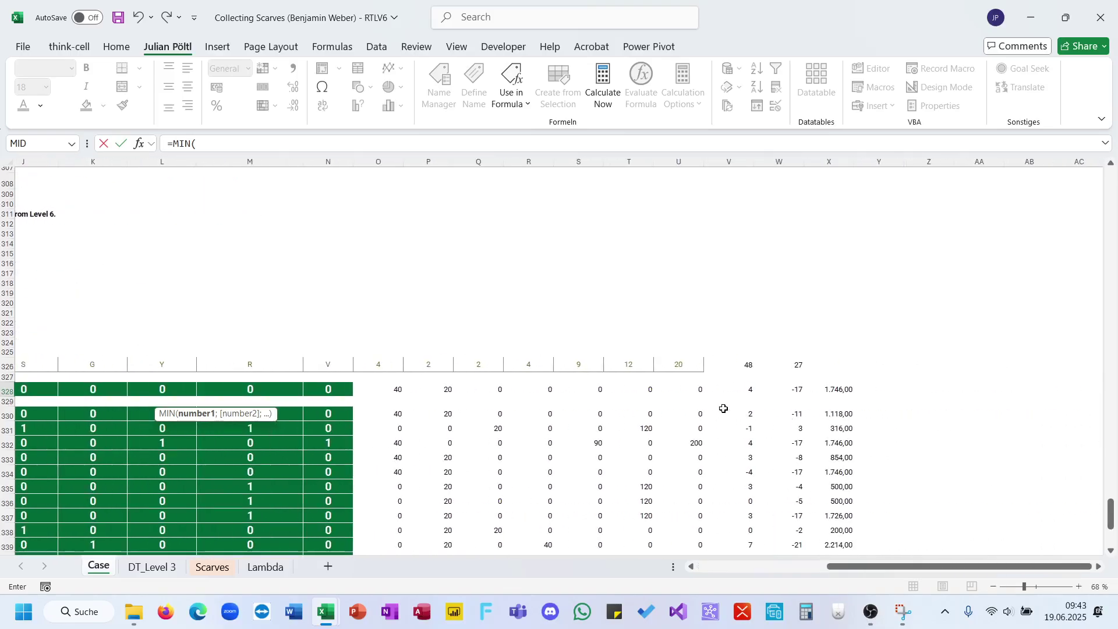
pyautogui.hscroll(-8, 696, 398)
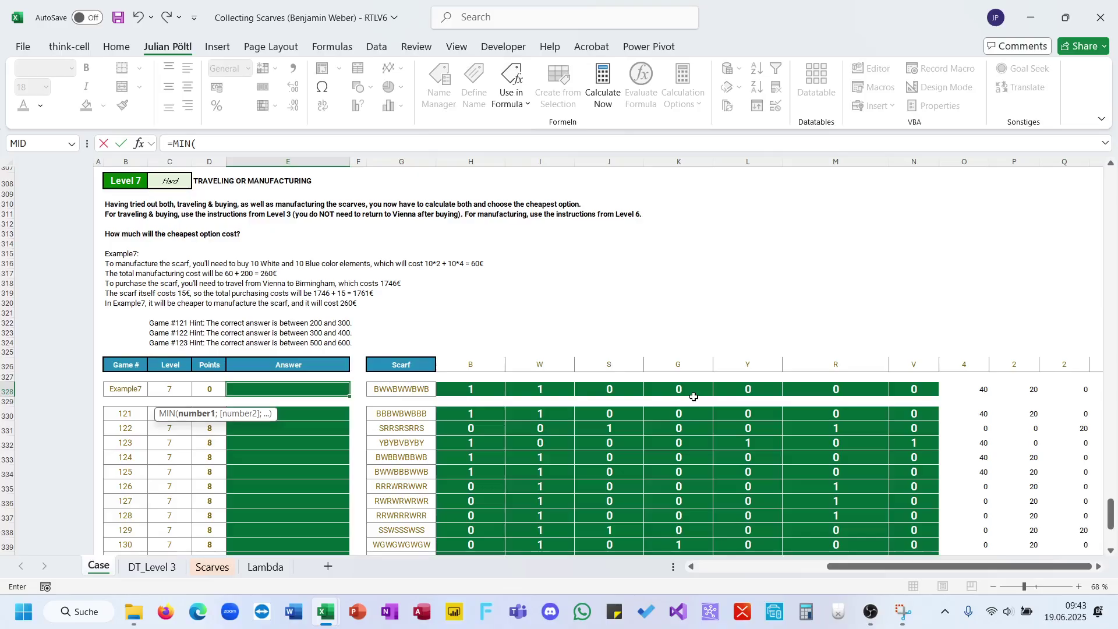
pyautogui.hscroll(4, 694, 397)
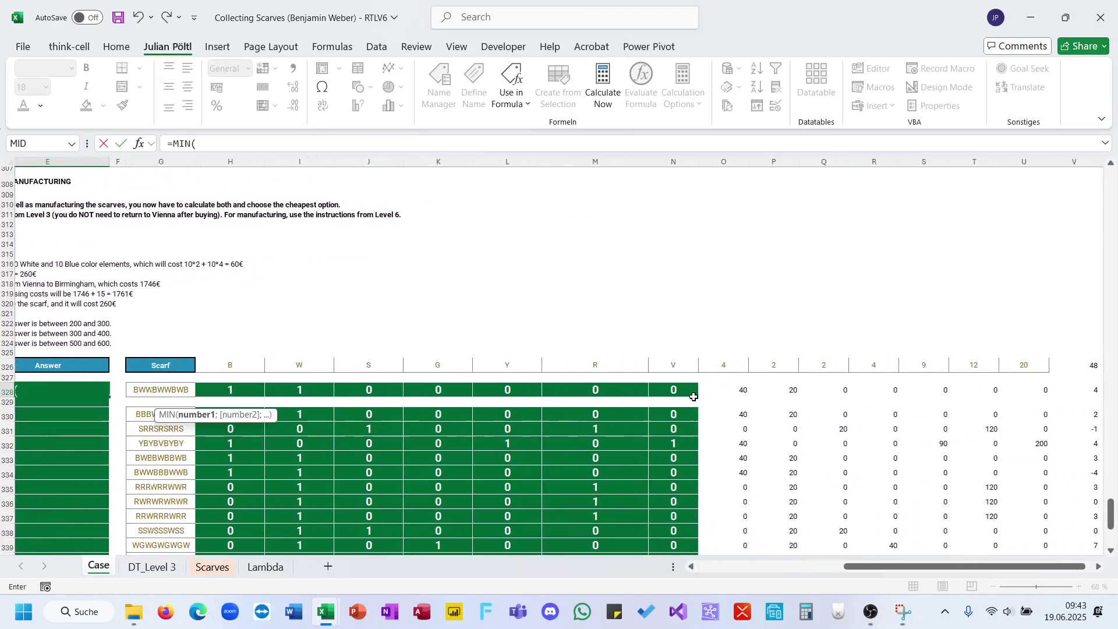
pyautogui.hscroll(-4, 694, 397)
pyautogui.hscroll(6, 693, 392)
pyautogui.press('Escape')
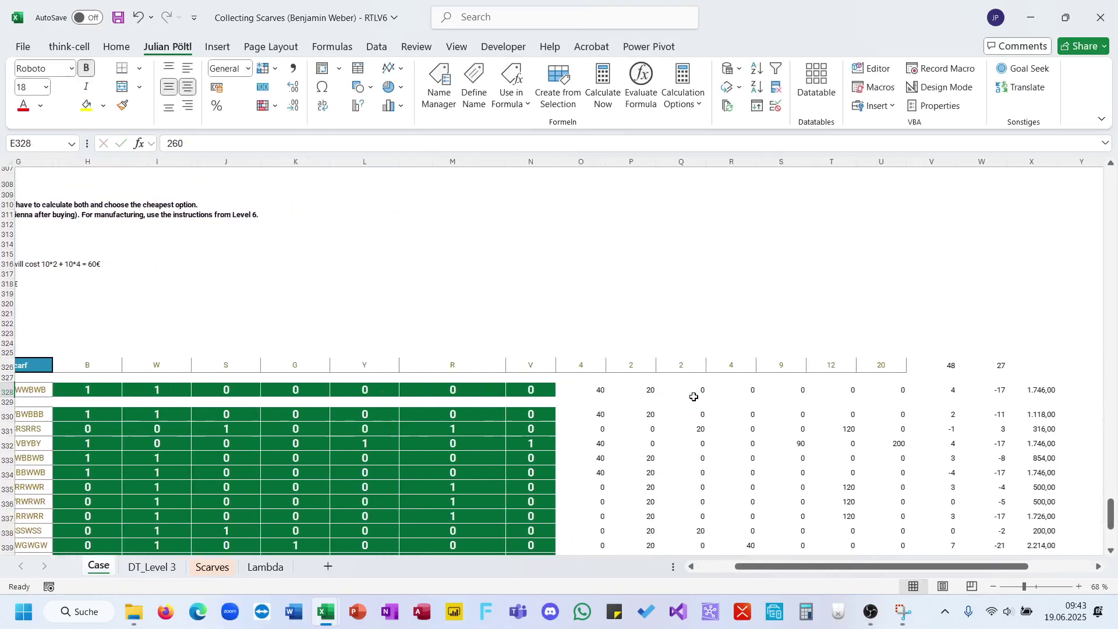
# Enter =MIN(200+SUM(O328#);15+X328) as Example7's answer in E328 to pick the cheaper of manufacturing and buying.
pyautogui.moveTo(894, 388); pyautogui.dragTo(583, 391)
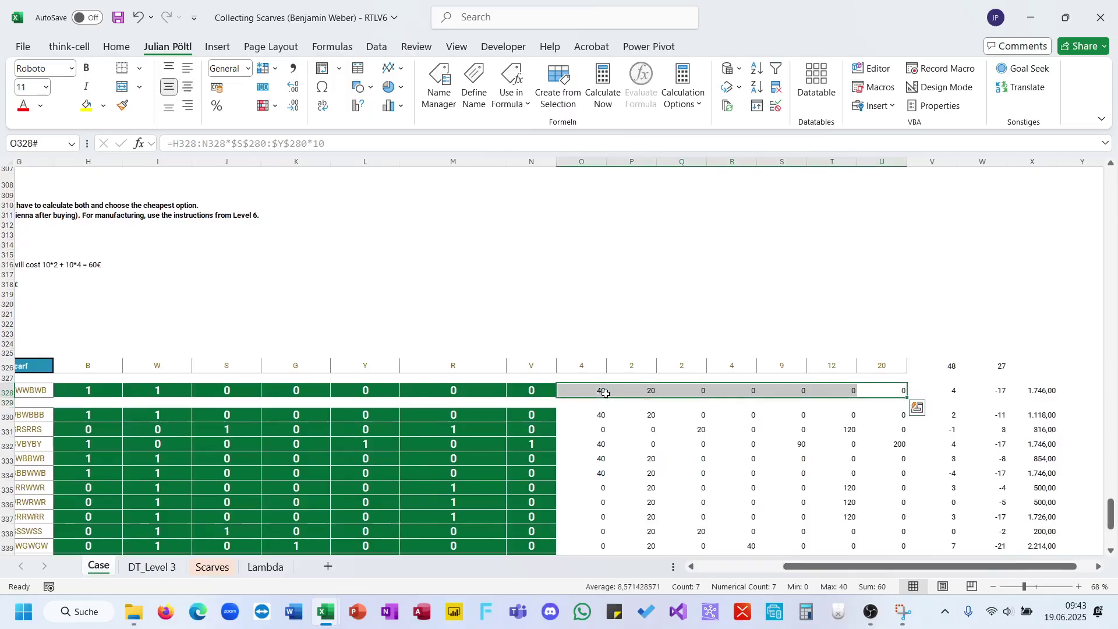
pyautogui.hscroll(-6, 243, 379)
pyautogui.click(207, 391)
pyautogui.write('0m')
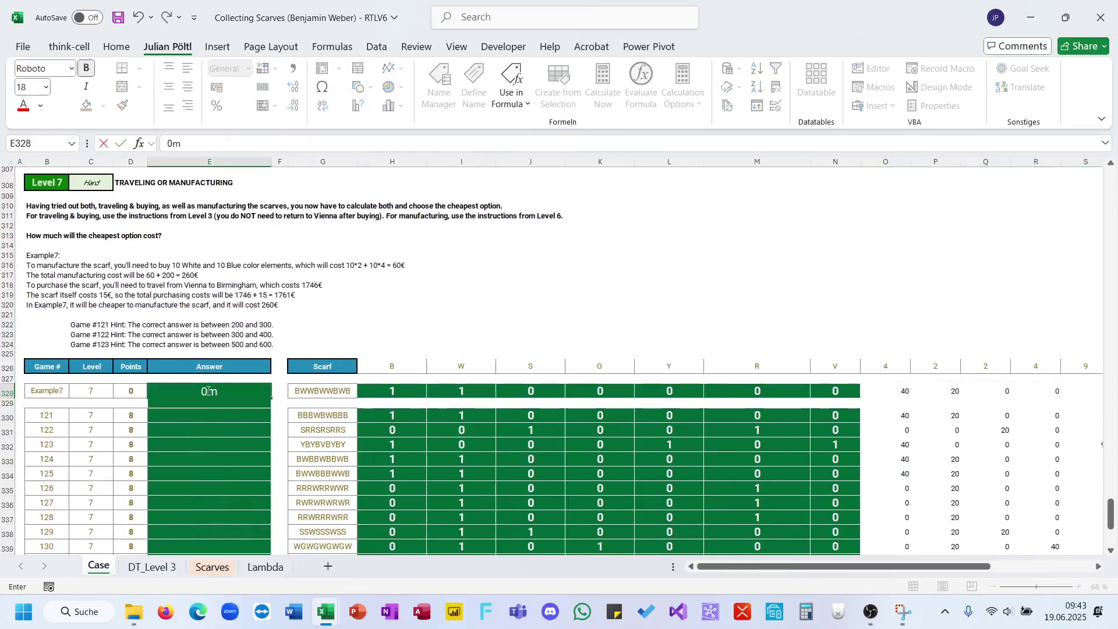
pyautogui.write('=m')
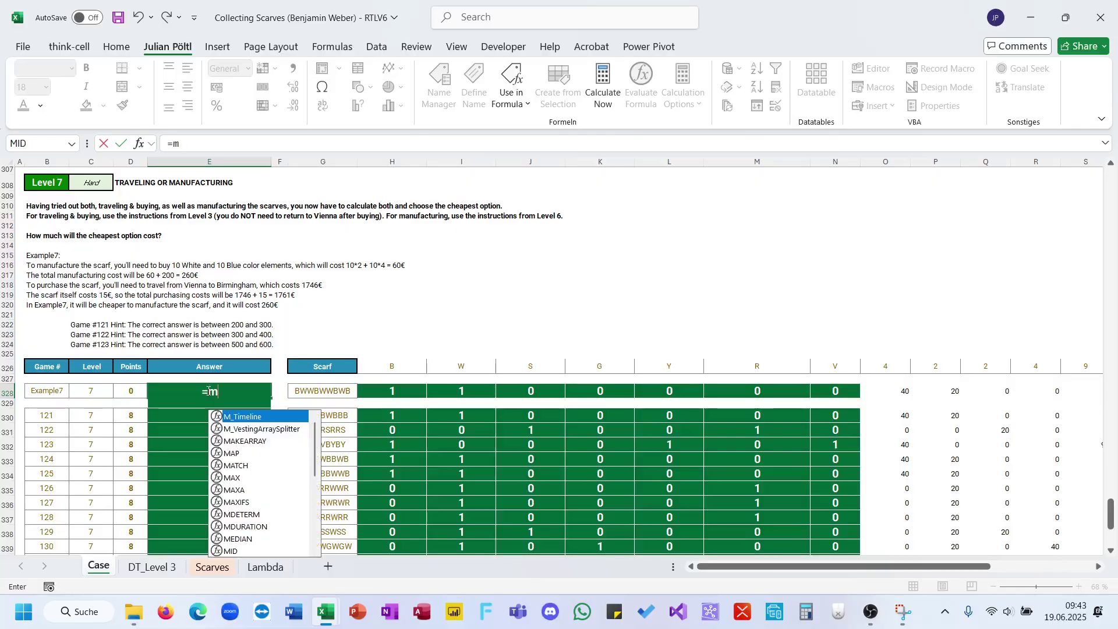
pyautogui.write('in(200+')
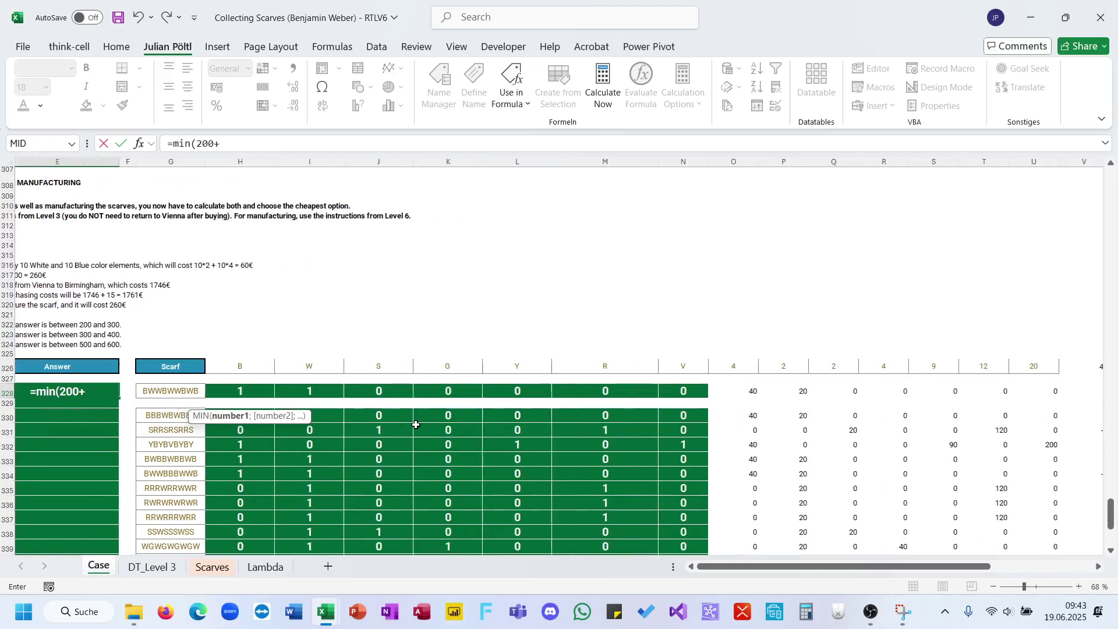
pyautogui.write('sum')
pyautogui.press('Tab')
pyautogui.moveTo(755, 392); pyautogui.dragTo(1040, 390)
pyautogui.write(')')
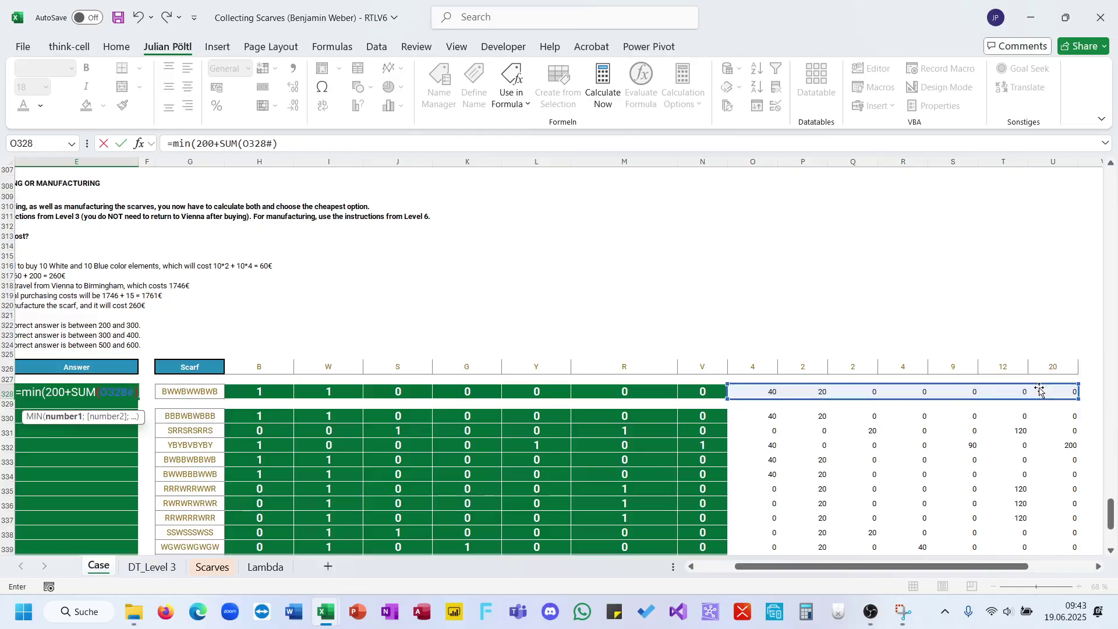
pyautogui.write(',')
pyautogui.press('BackSpace')
pyautogui.write(';15+')
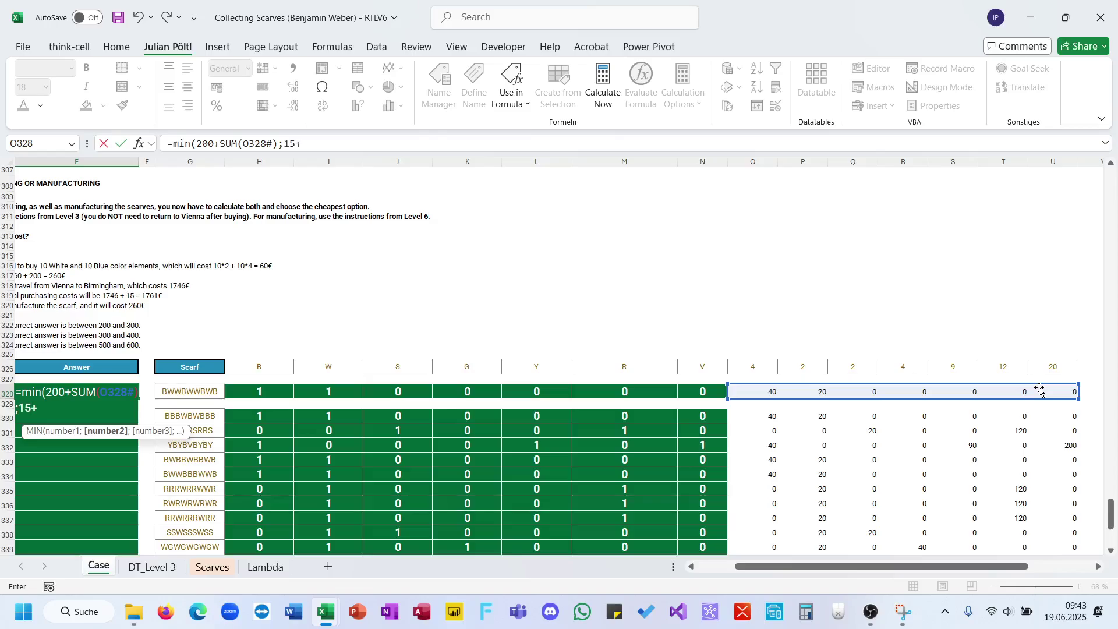
pyautogui.hscroll(3, 1040, 389)
pyautogui.click(880, 394)
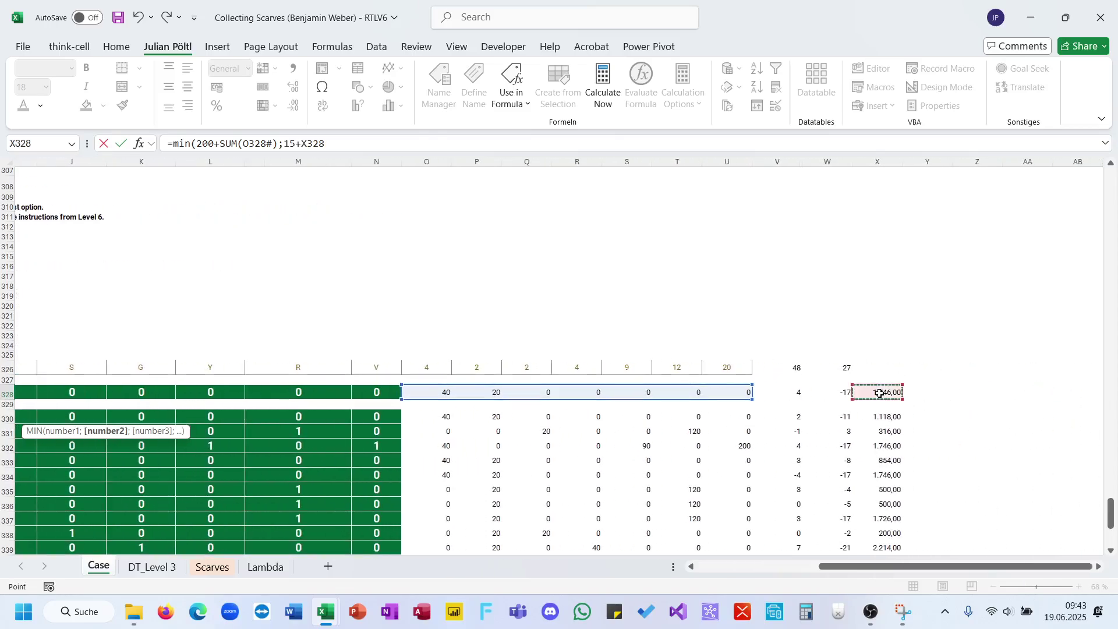
pyautogui.press('Return')
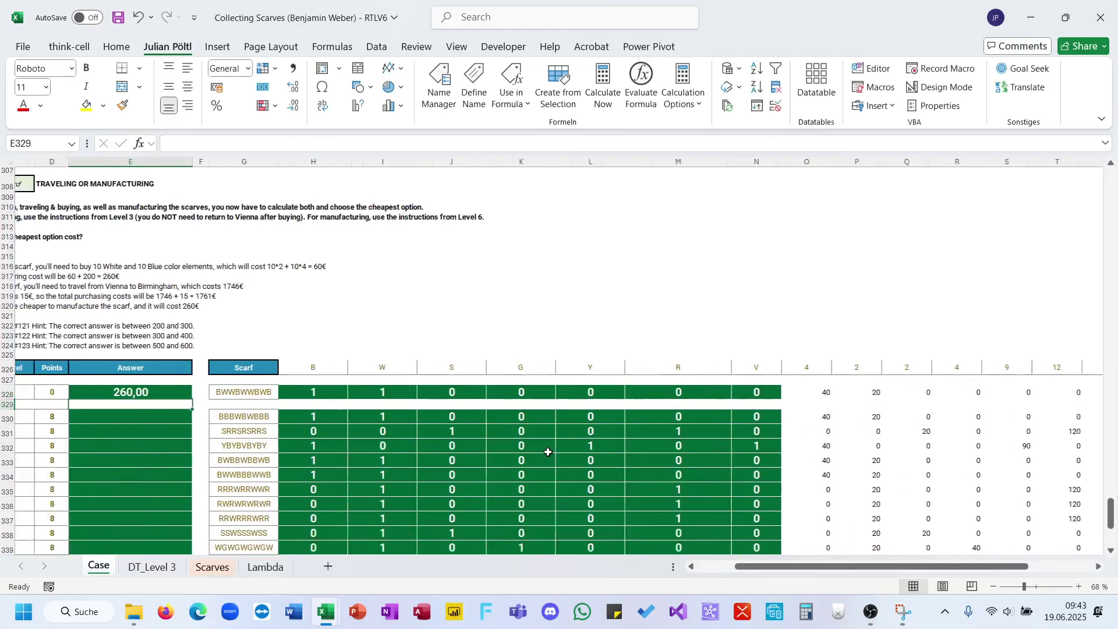
# Copy Example7's answer formula from E328 into Game 121's answer in E330 and fill it down through Game 140.
pyautogui.click(175, 395)
pyautogui.hotkey('ctrl', 'c')
pyautogui.click(167, 419)
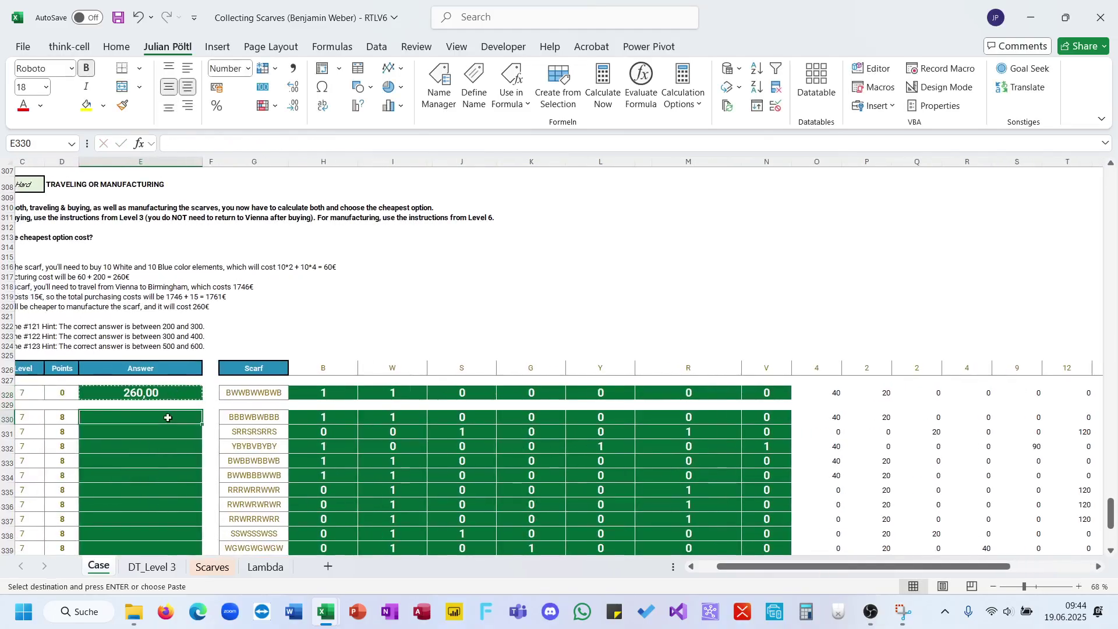
pyautogui.doubleClick(202, 424)
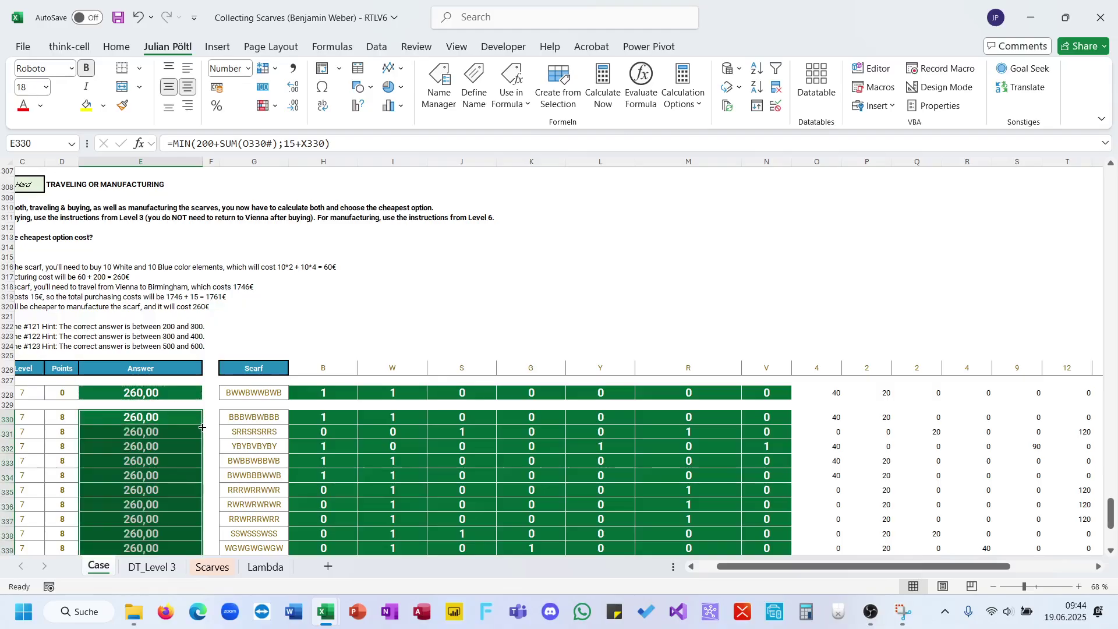
pyautogui.click(175, 434)
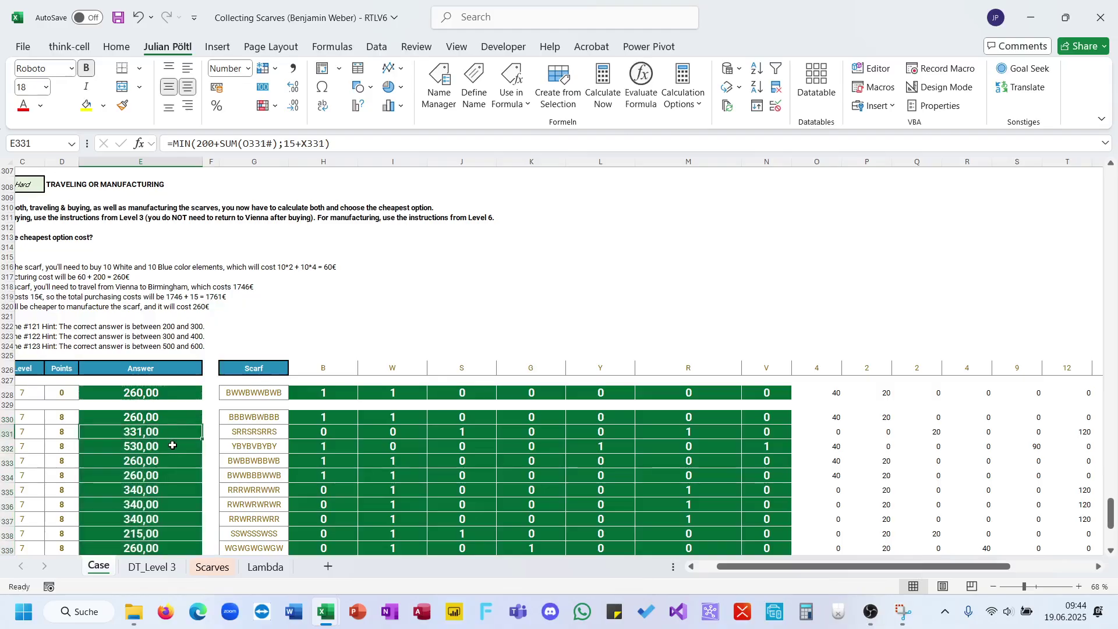
pyautogui.click(173, 446)
# Read the Bonus A question about the city with the most scarves and examine the city list on the Scarves sheet.
pyautogui.scroll(2, 170, 452)
pyautogui.hscroll(-2, 170, 451)
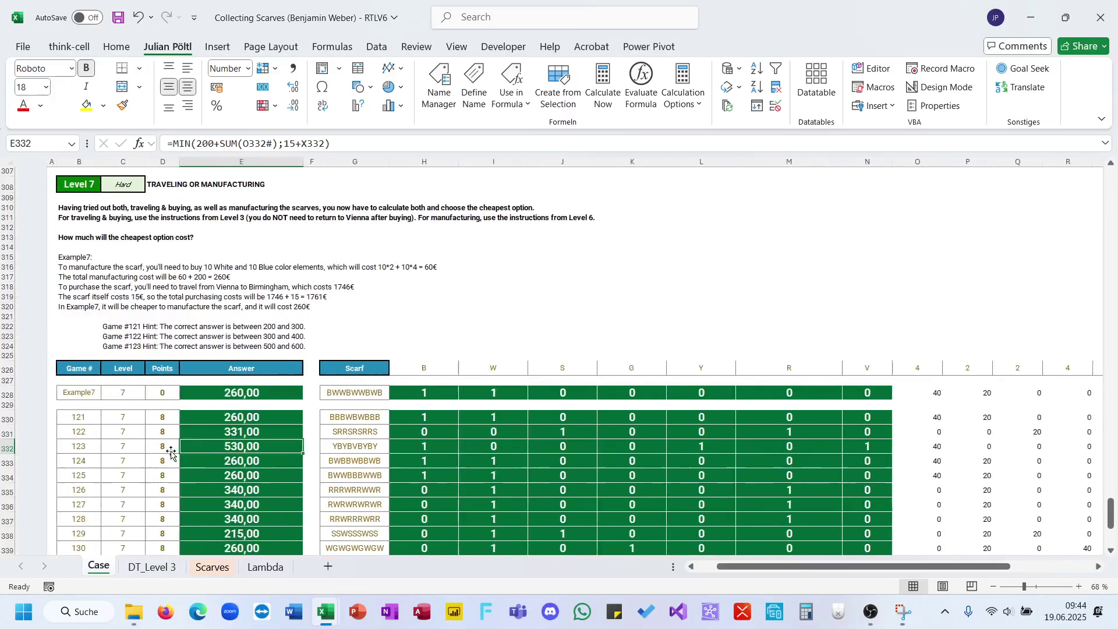
pyautogui.scroll(20, 170, 451)
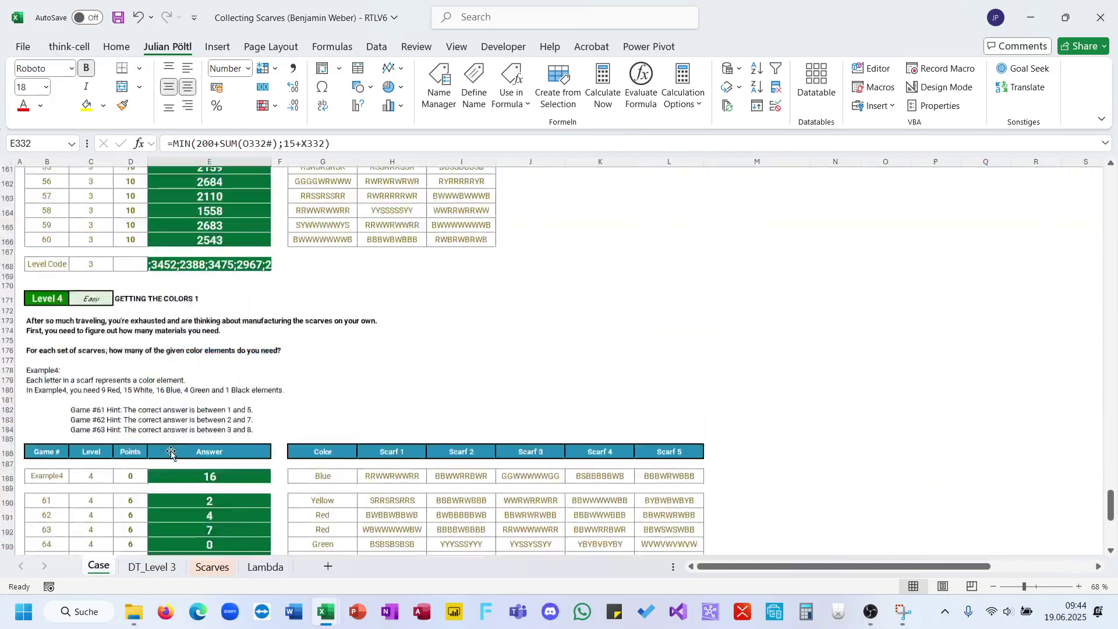
pyautogui.scroll(-7, 170, 453)
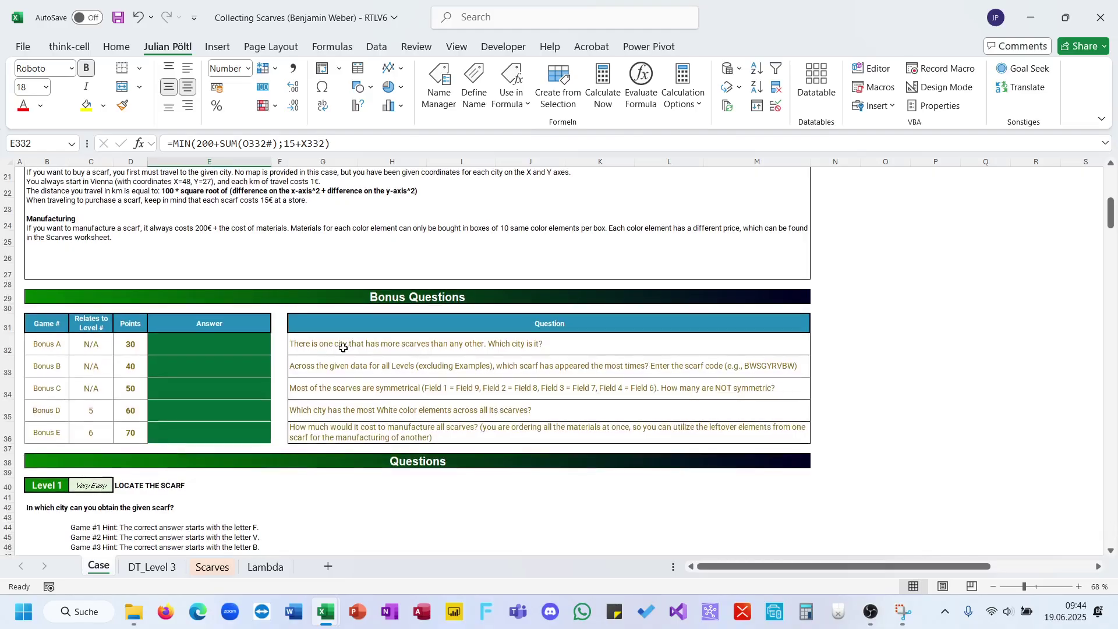
pyautogui.click(354, 347)
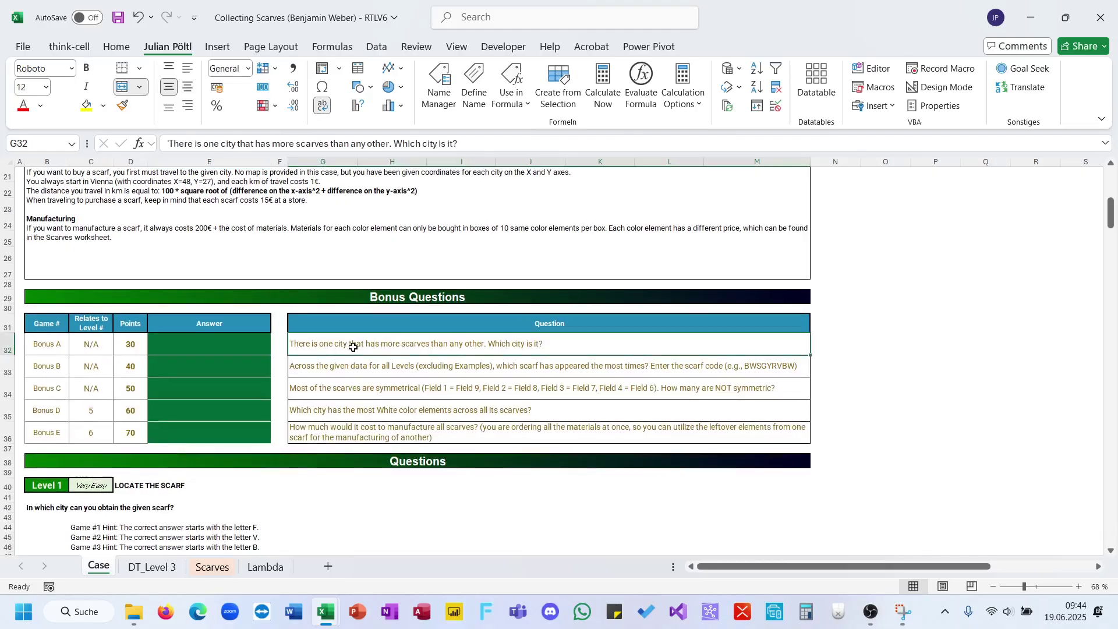
pyautogui.click(212, 566)
pyautogui.click(103, 199)
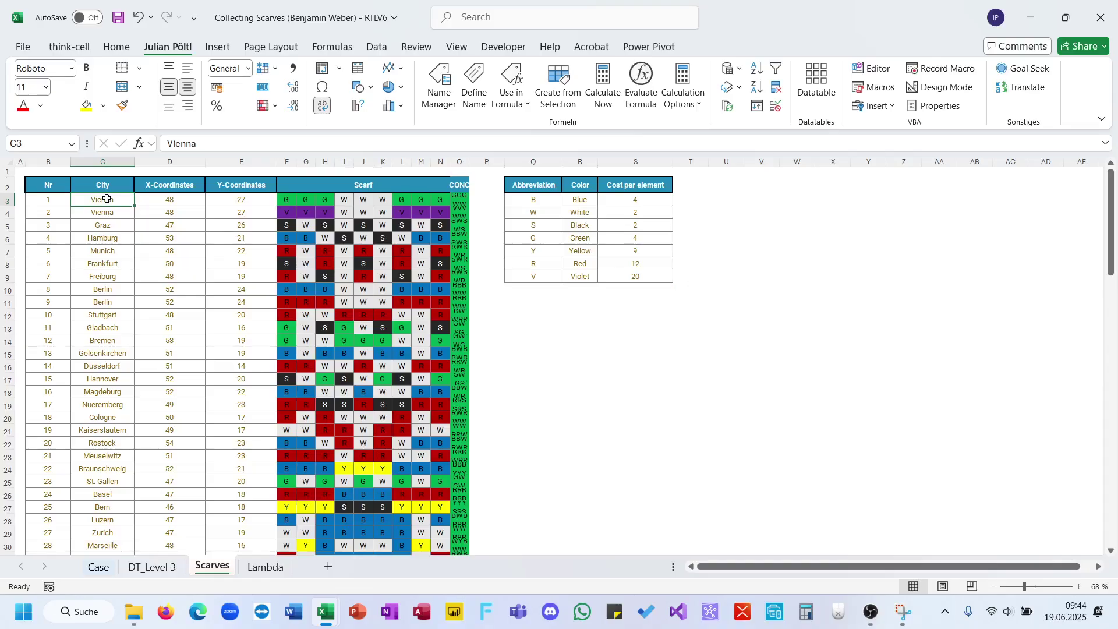
pyautogui.scroll(-14, 106, 198)
pyautogui.scroll(14, 104, 197)
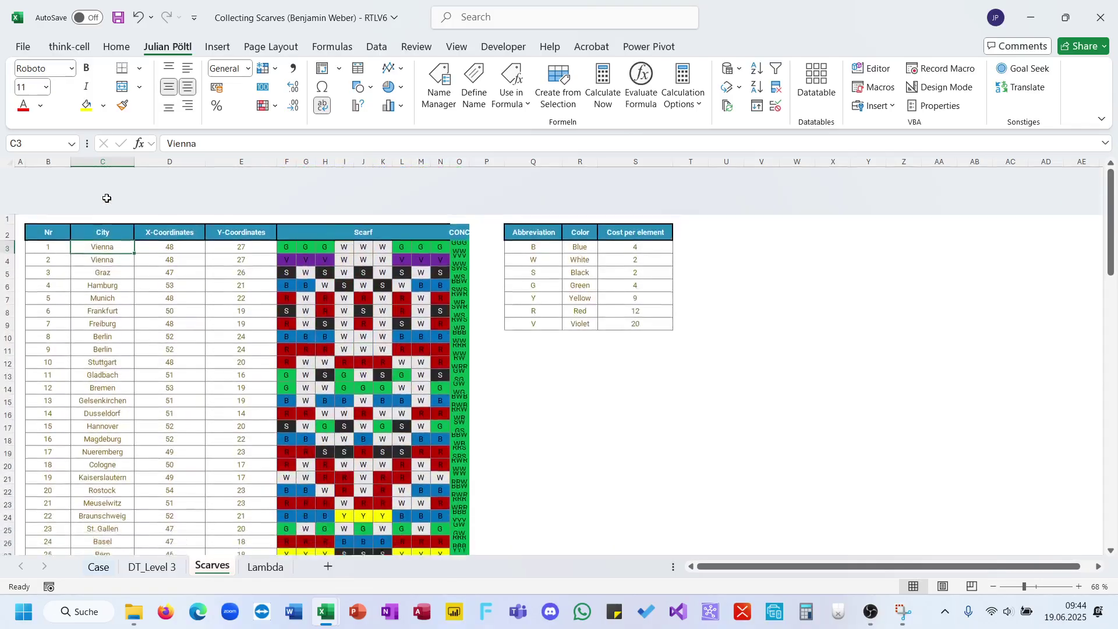
pyautogui.scroll(-1, 104, 197)
pyautogui.click(99, 567)
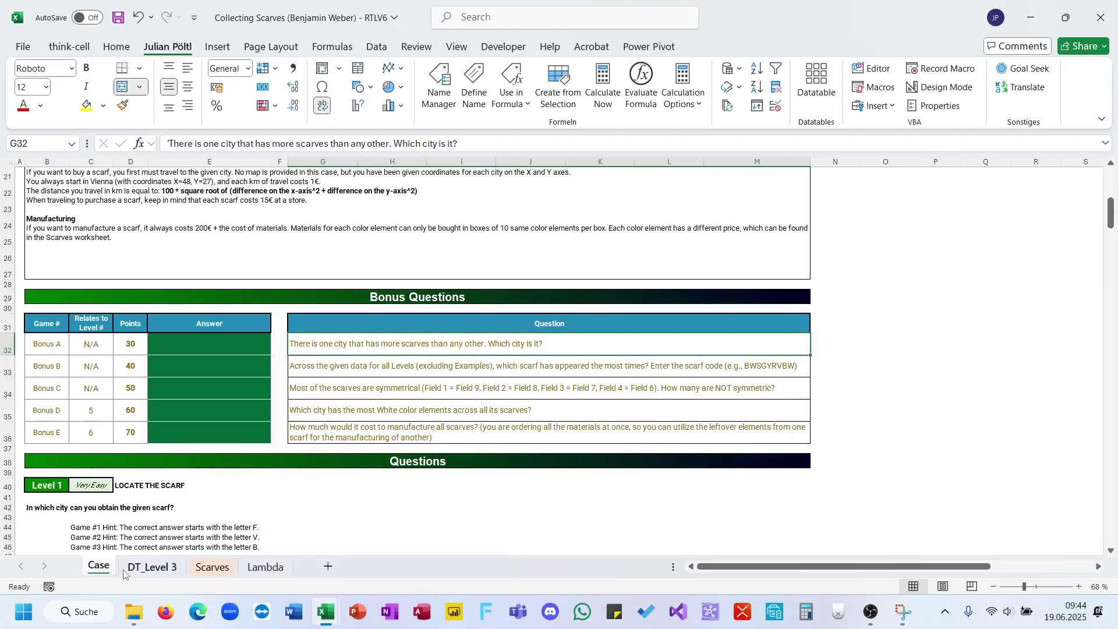
pyautogui.click(151, 567)
pyautogui.click(210, 567)
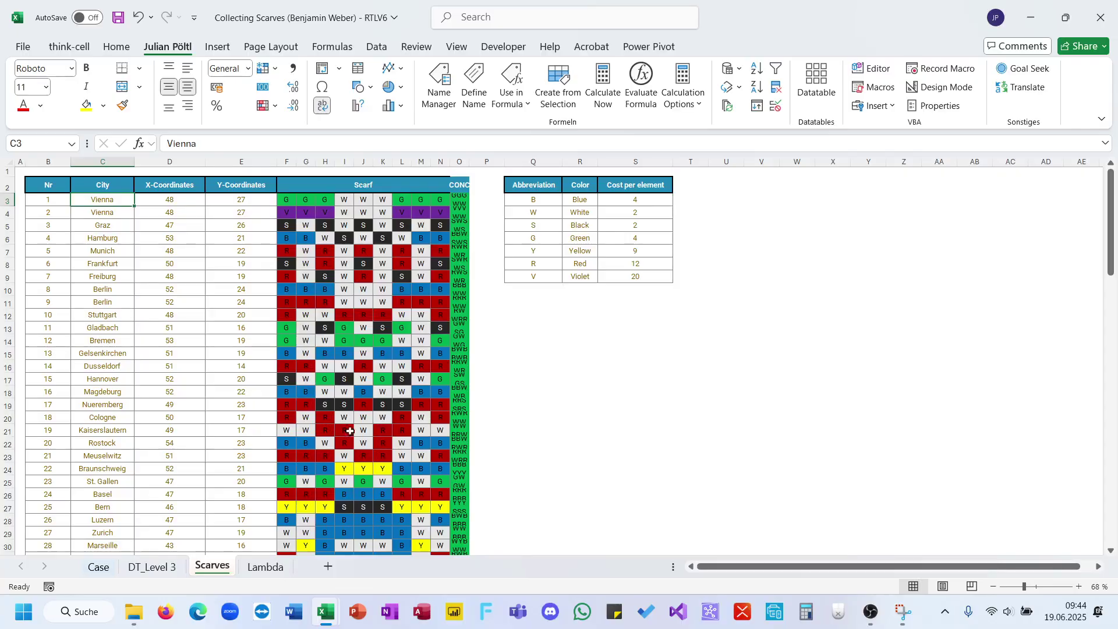
pyautogui.scroll(-9, 394, 410)
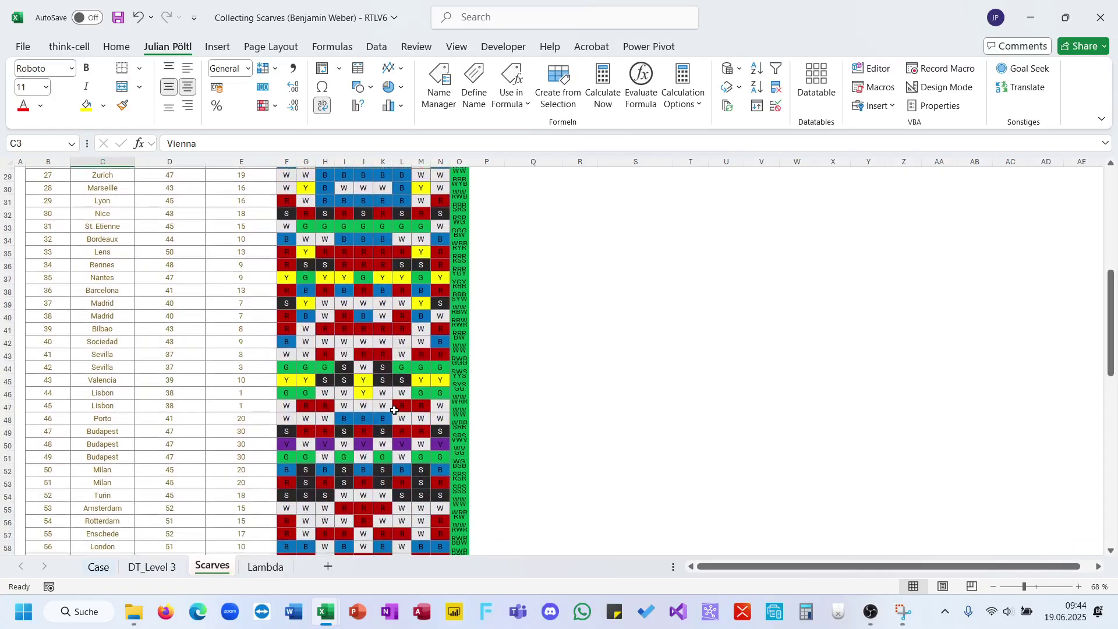
pyautogui.scroll(9, 138, 431)
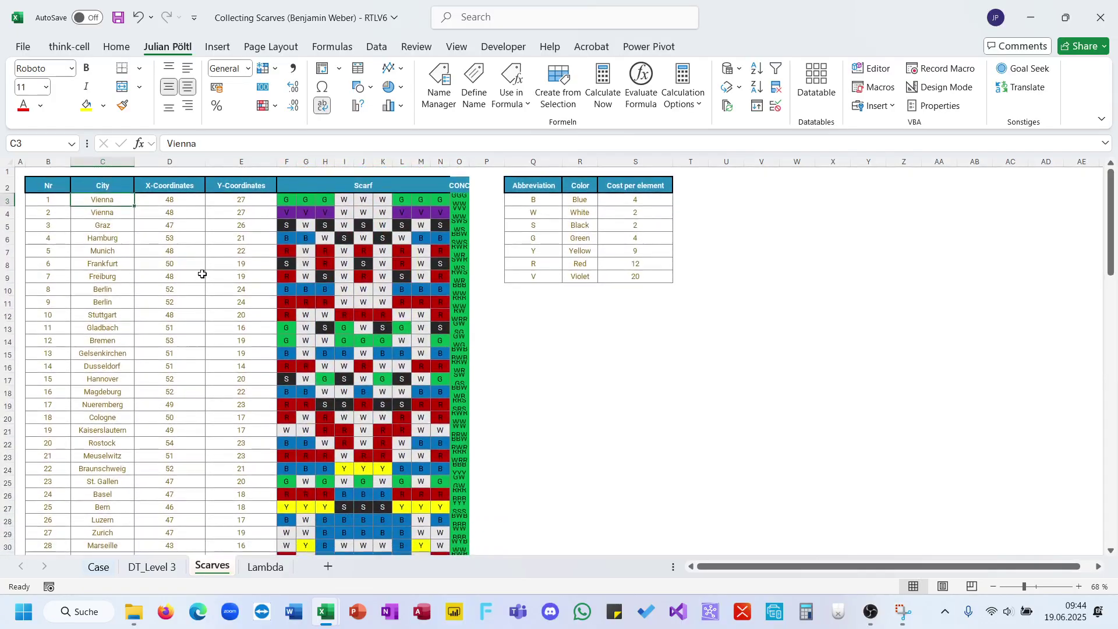
# Enter =GROUPBY(City;City;COUNTA) in Q13 of the Scarves sheet to count the scarves per city.
pyautogui.click(554, 328)
pyautogui.write('=')
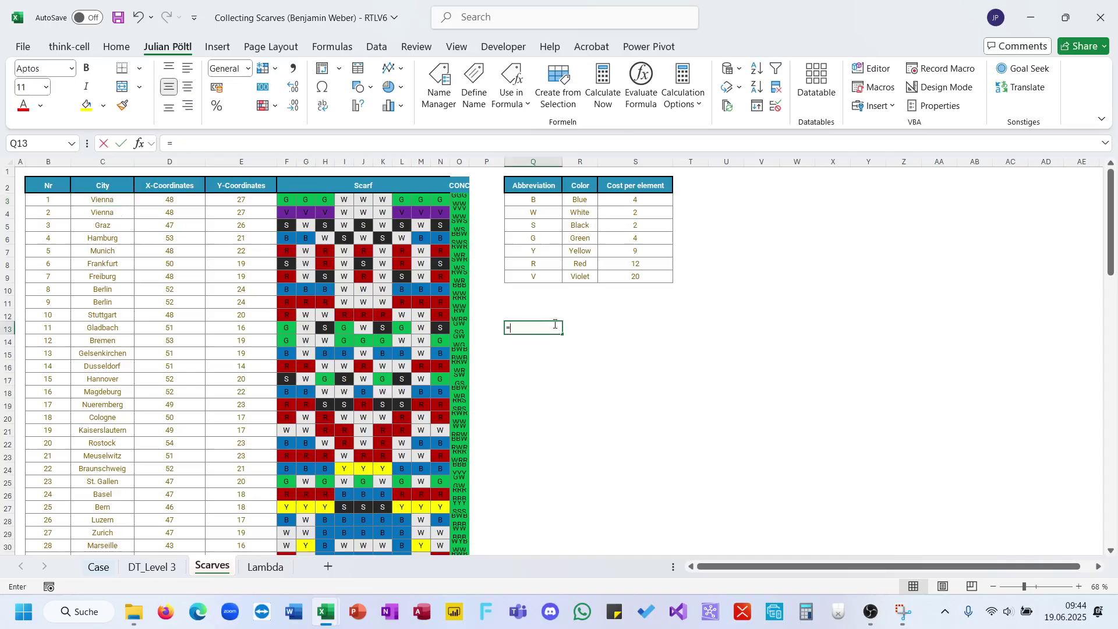
pyautogui.write('GROUPBY(')
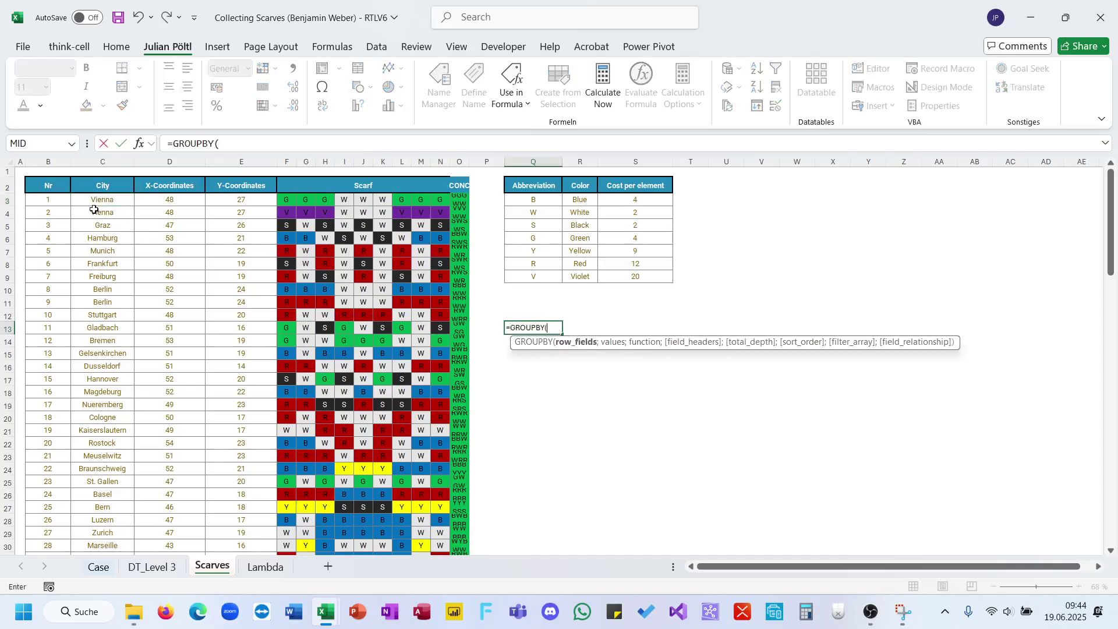
pyautogui.click(94, 202)
pyautogui.hotkey('ctrl', 'shift', 'Down')
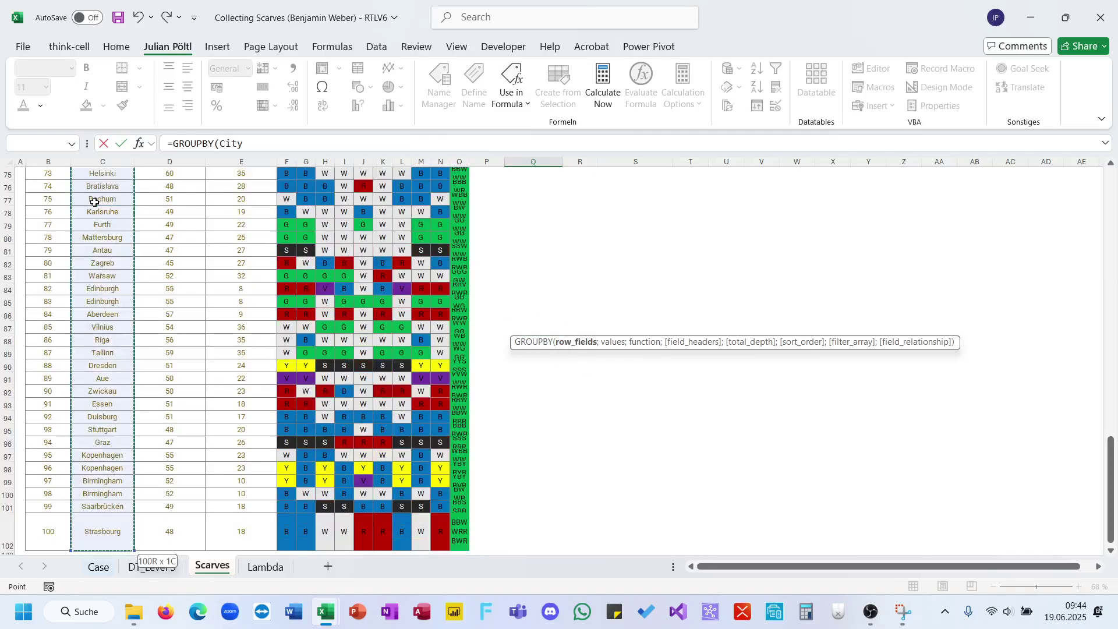
pyautogui.write(';City')
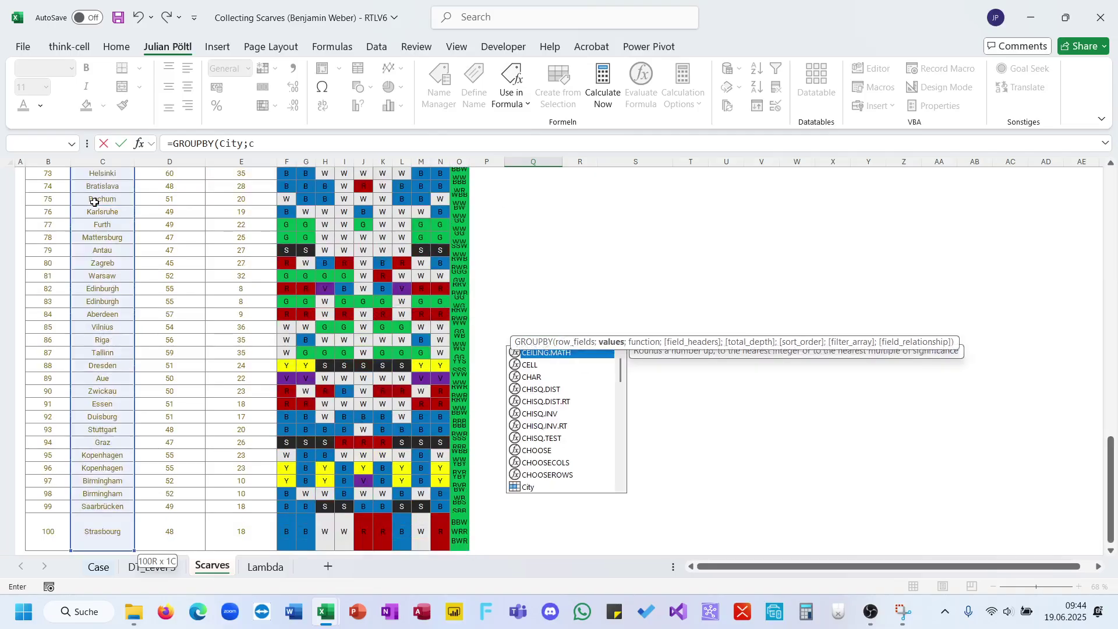
pyautogui.write(';')
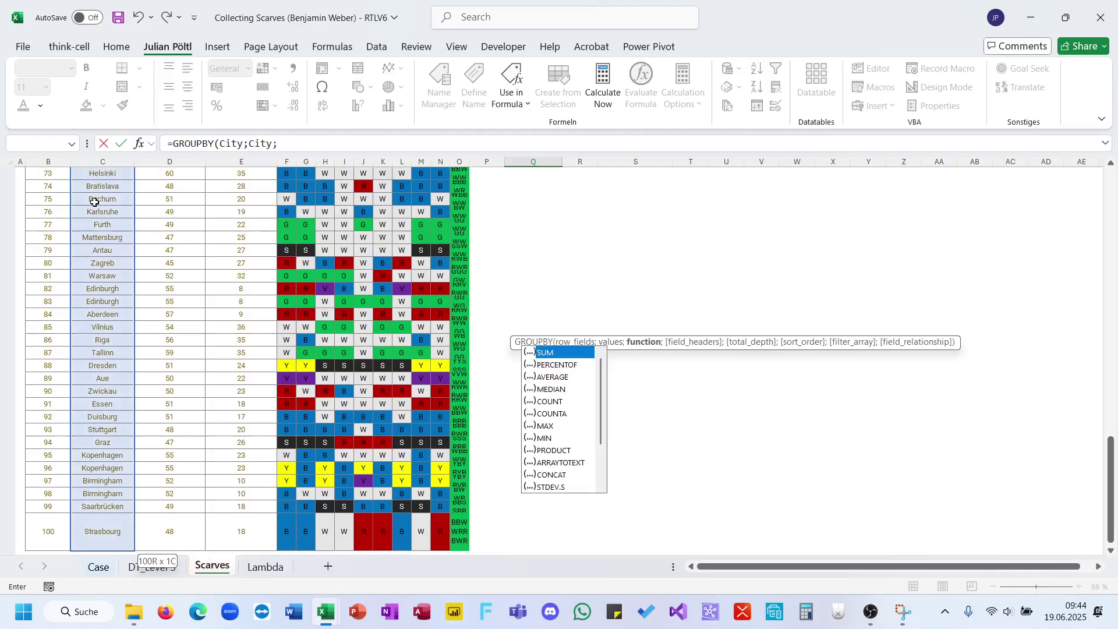
pyautogui.write('cou')
pyautogui.press('Down')
pyautogui.press('Tab')
pyautogui.write(')')
pyautogui.press('Return')
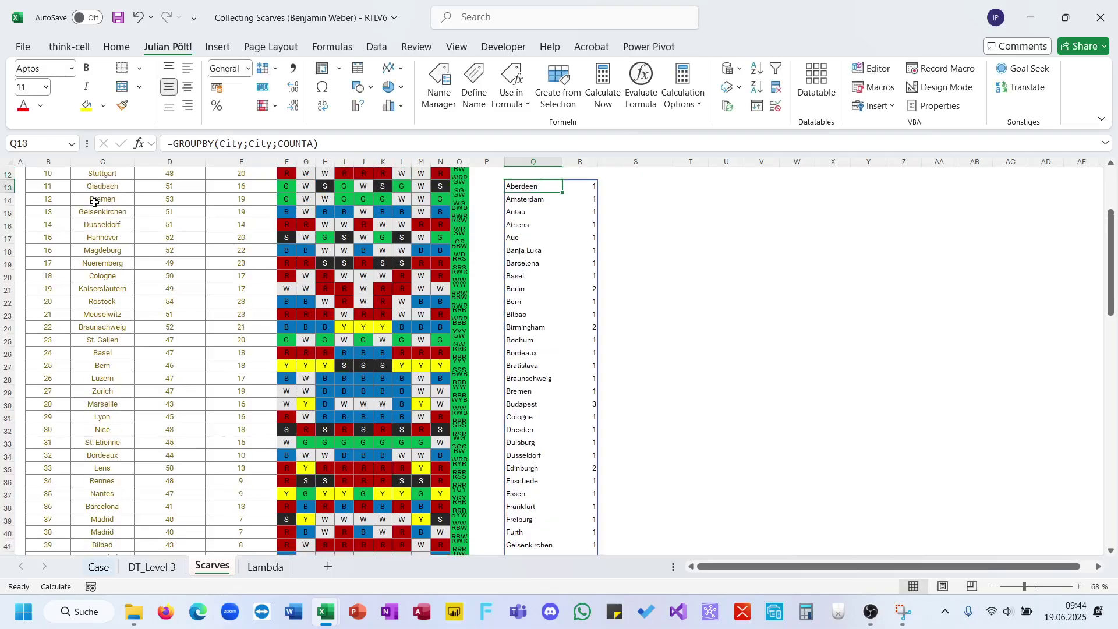
# Add the sort order -2 to the GROUPBY formula in Q13 to rank the cities by descending scarf count.
pyautogui.click(312, 144)
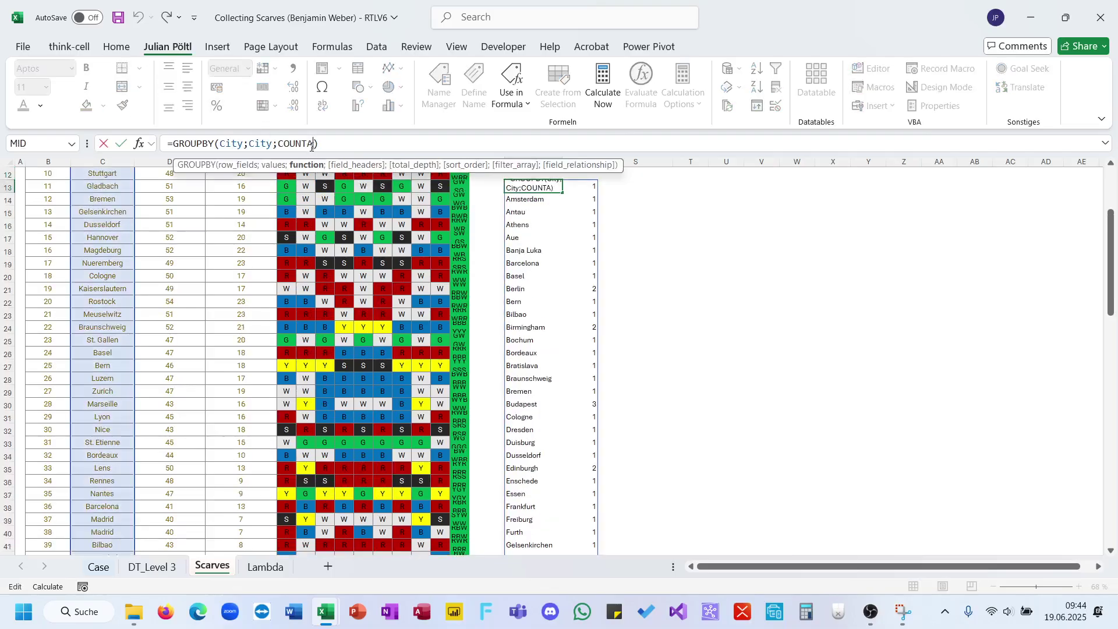
pyautogui.write(';;')
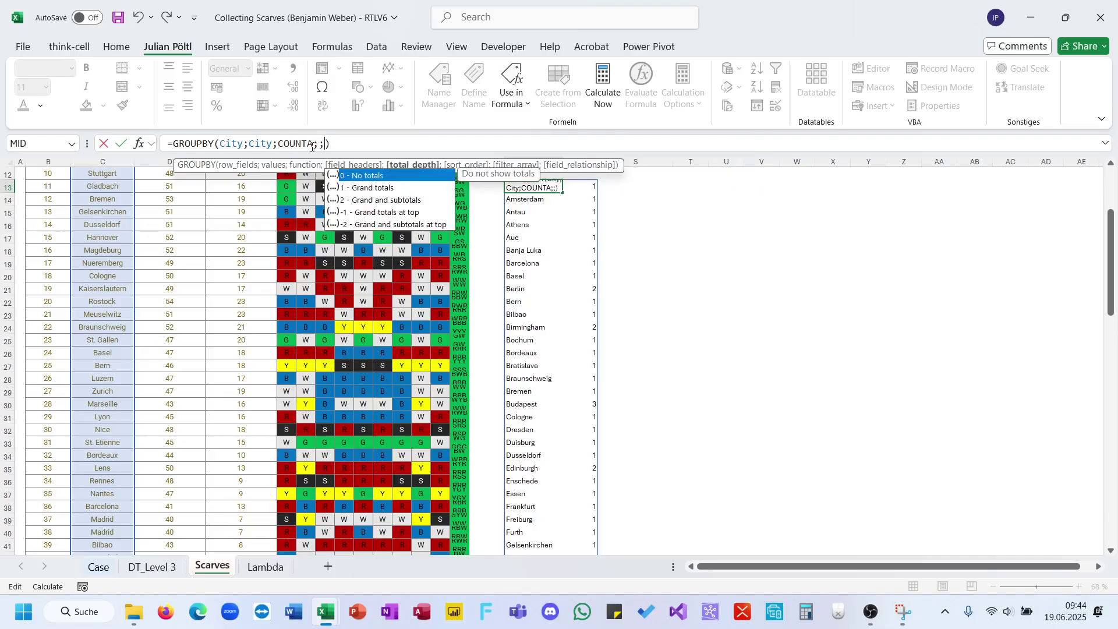
pyautogui.write(';-2)')
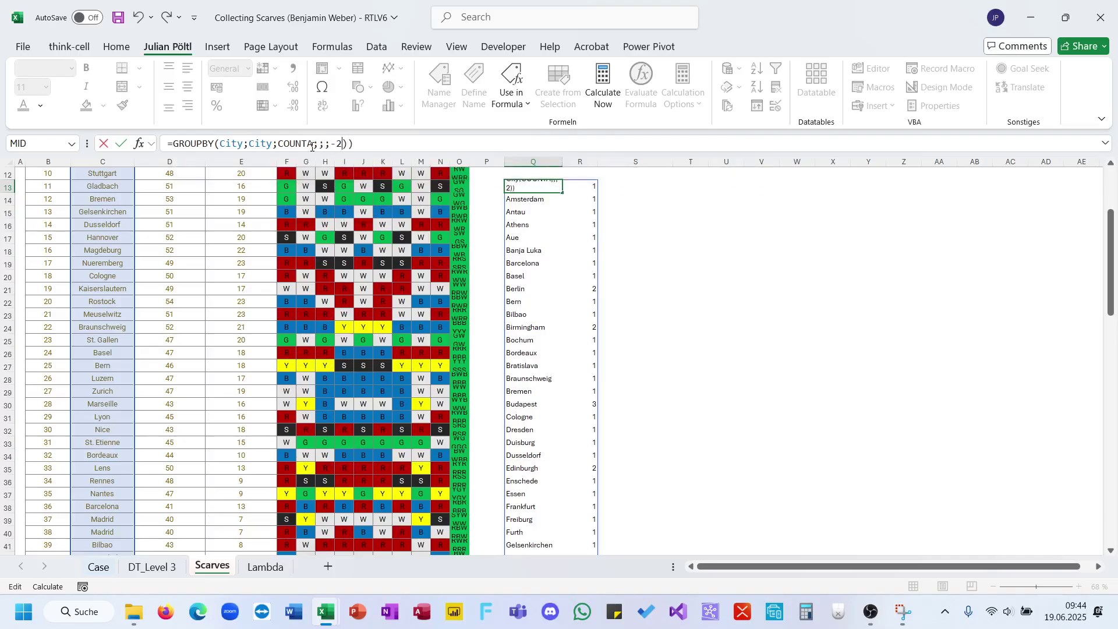
pyautogui.press('Delete')
pyautogui.press('Return')
# Transfer the top-ranked city, Budapest, from Q13 into Bonus A's answer cell on the Case sheet.
pyautogui.hotkey('ctrl', 'c')
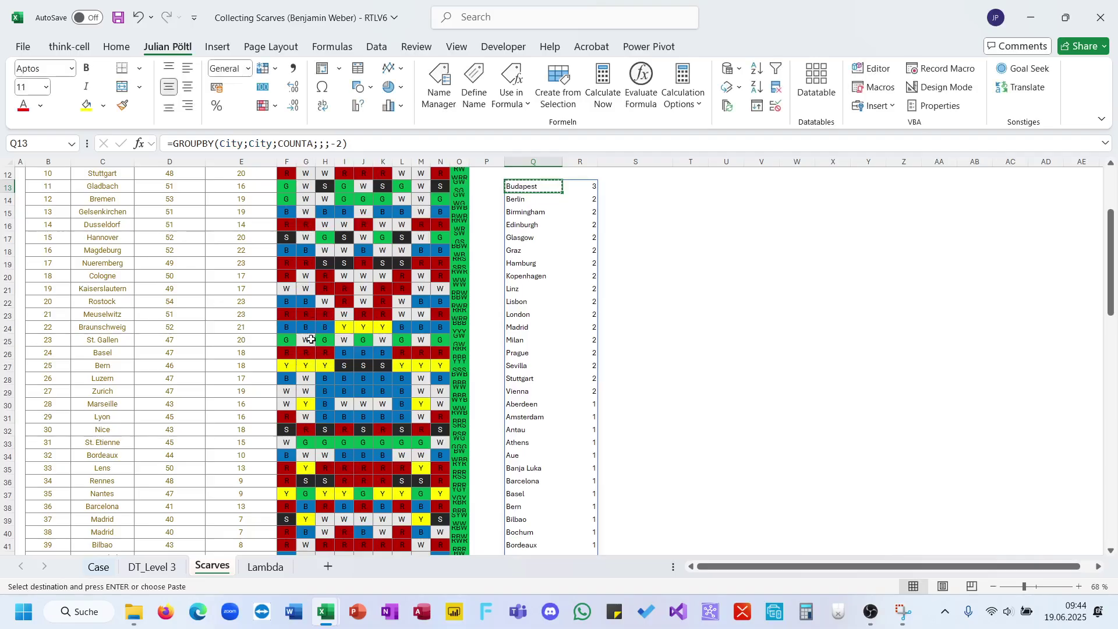
pyautogui.click(97, 567)
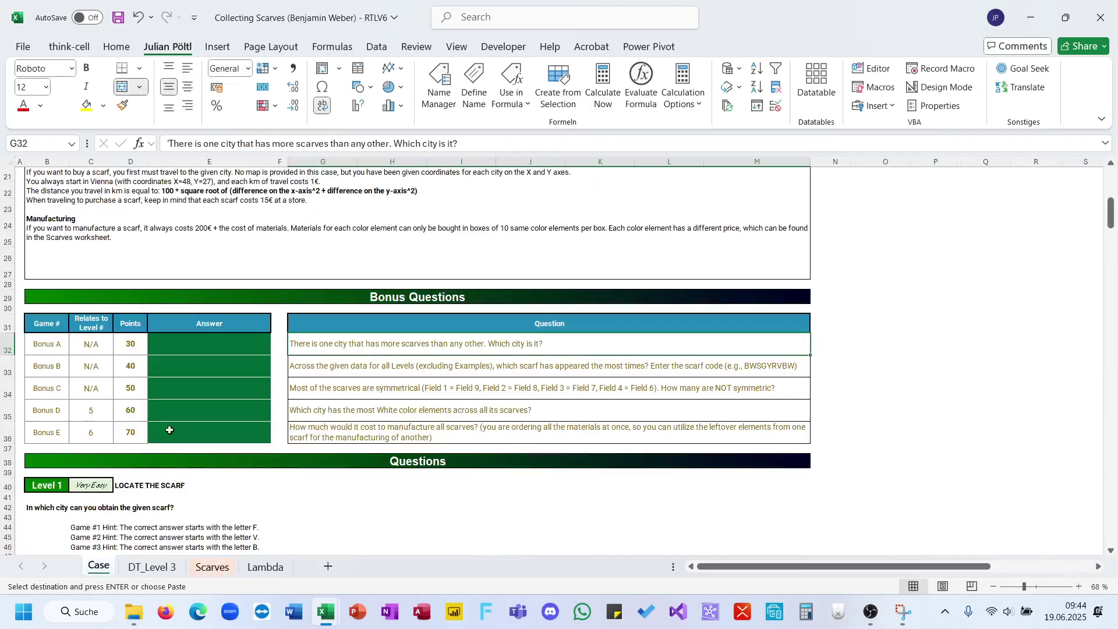
pyautogui.click(191, 349)
# Read the Bonus B question and copy the Level 1 scarf codes of Games 1 to 20 into a new worksheet from A1 down.
pyautogui.click(322, 367)
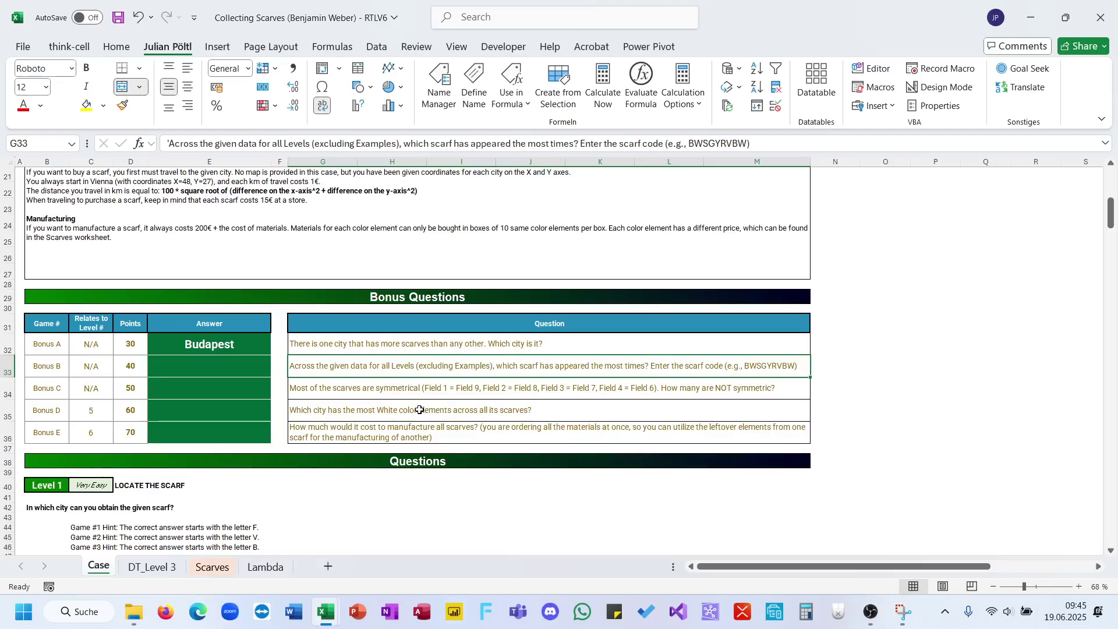
pyautogui.scroll(-6, 360, 516)
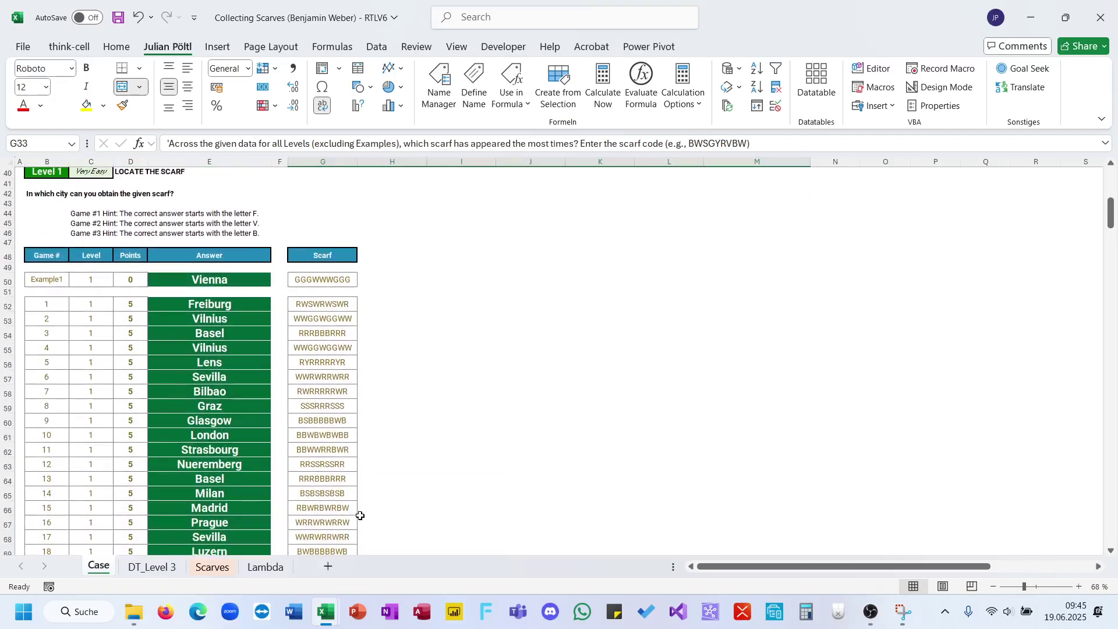
pyautogui.click(319, 298)
pyautogui.hotkey('ctrl', 'shift', 'Down')
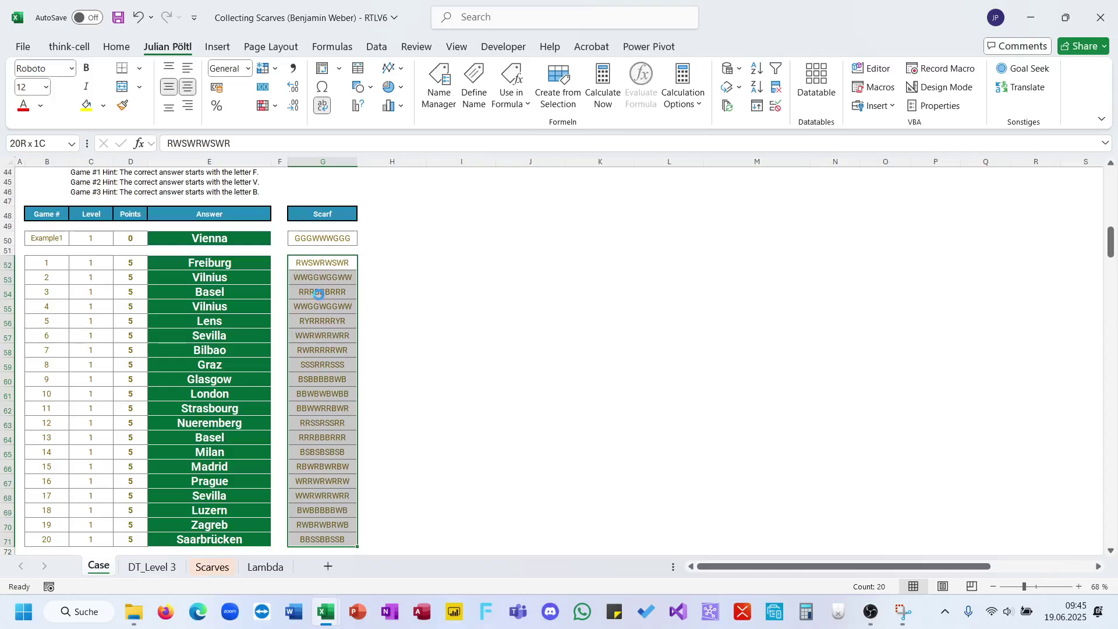
pyautogui.hotkey('ctrl', 'c')
pyautogui.click(330, 568)
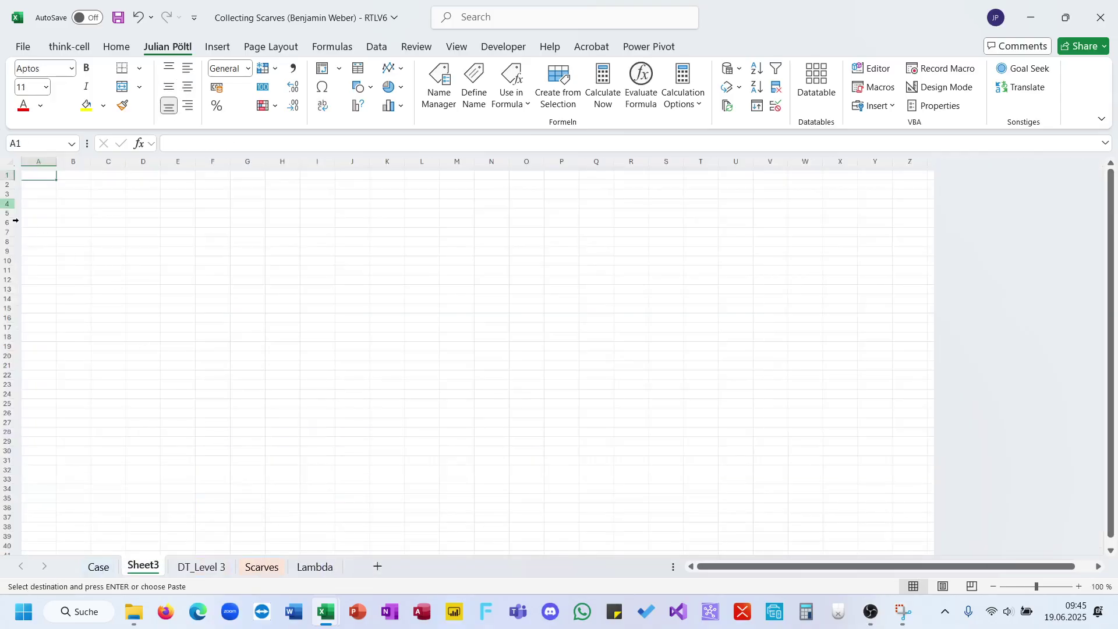
pyautogui.hotkey('ctrl', 'v')
pyautogui.click(143, 299)
# Copy the Level 2 scarf codes of Games 21 to 40 from the Case sheet into Sheet3 starting at A21.
pyautogui.click(98, 567)
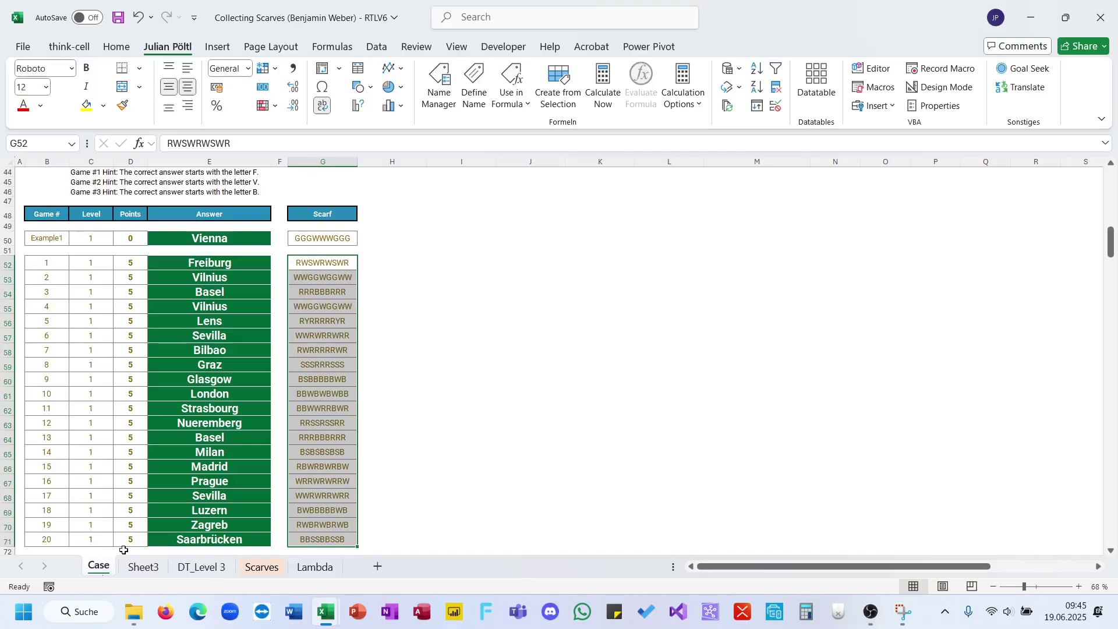
pyautogui.scroll(-10, 406, 404)
pyautogui.click(327, 434)
pyautogui.hotkey('ctrl', 'shift', 'Down')
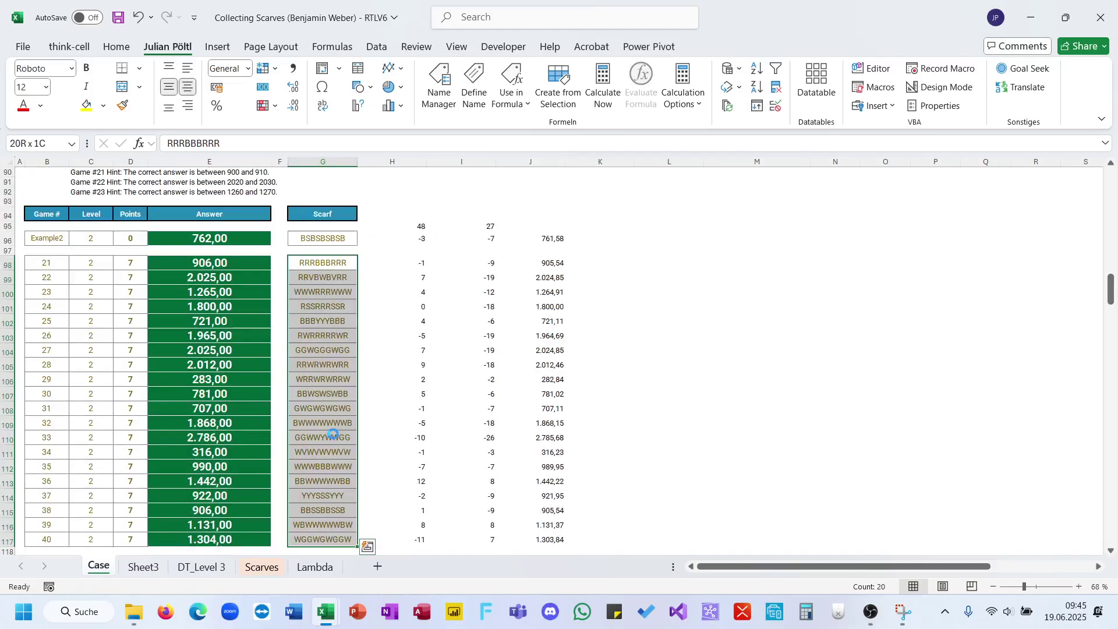
pyautogui.hotkey('ctrl', 'c')
pyautogui.click(153, 567)
pyautogui.click(58, 460)
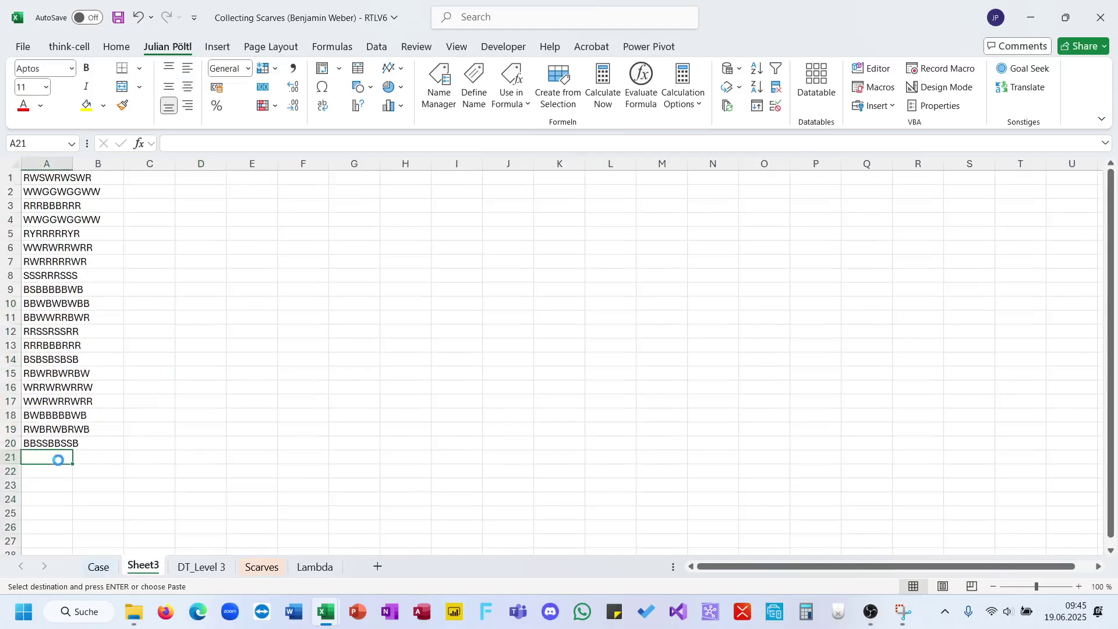
pyautogui.hotkey('ctrl', 'v')
pyautogui.scroll(-10, 179, 400)
# Copy the three Level 3 scarf-code columns of Games 41 to 60 from the Case sheet into Sheet3 starting at A41.
pyautogui.click(94, 568)
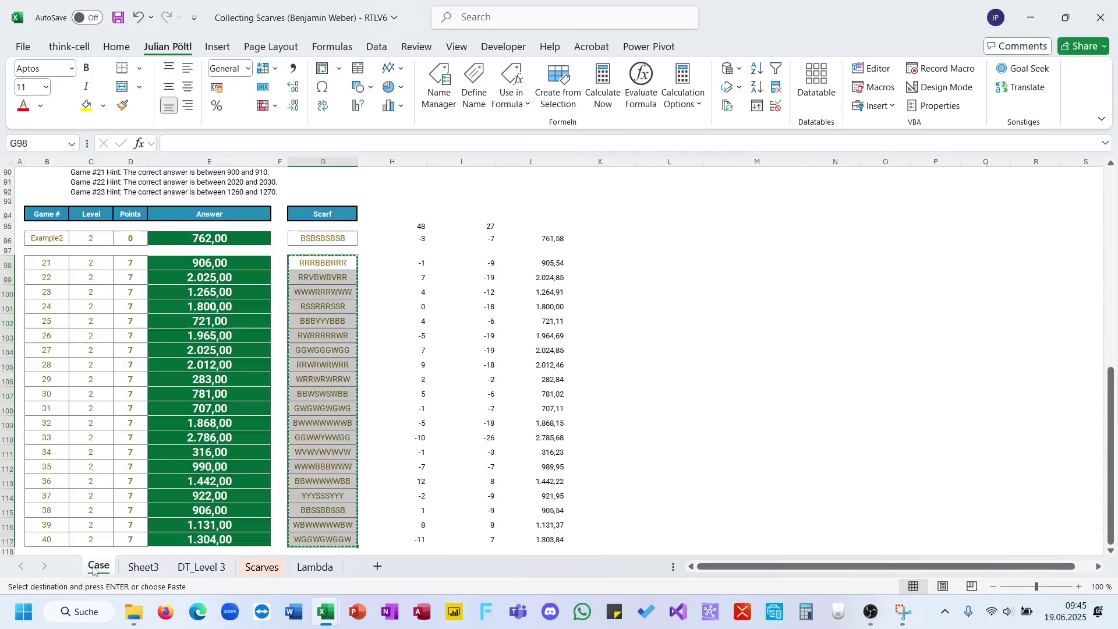
pyautogui.scroll(-8, 300, 406)
pyautogui.keyDown('ctrl'); pyautogui.scroll(-3, 300, 407); pyautogui.keyUp('ctrl')
pyautogui.scroll(-1, 309, 384)
pyautogui.click(326, 343)
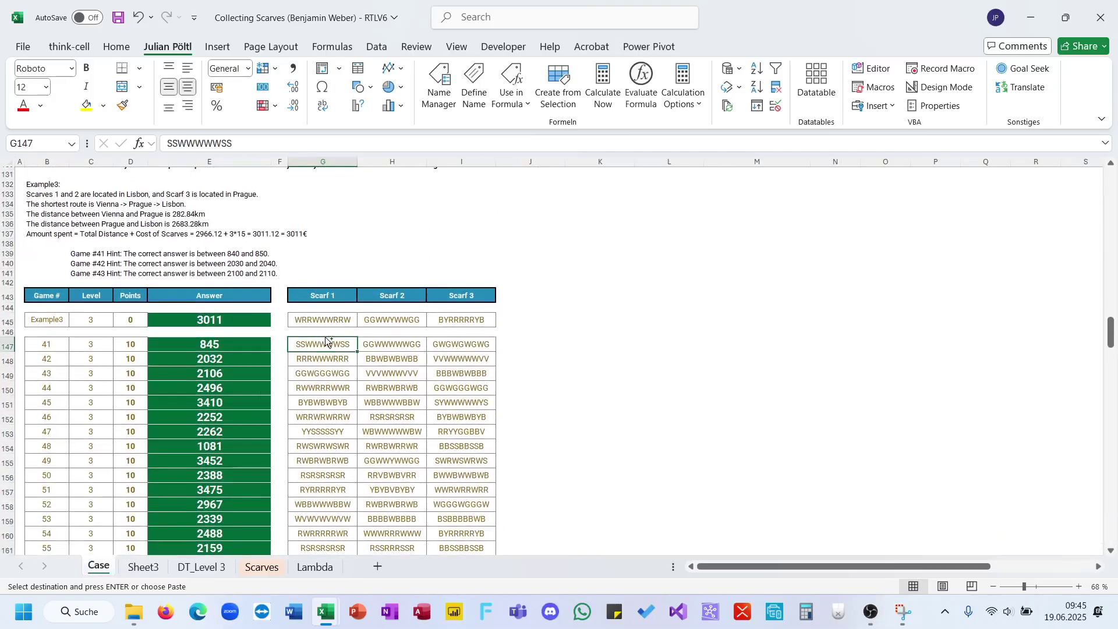
pyautogui.hotkey('ctrl', 'shift', 'Right')
pyautogui.hotkey('ctrl', 'shift', 'Down')
pyautogui.hotkey('ctrl', 'c')
pyautogui.click(143, 567)
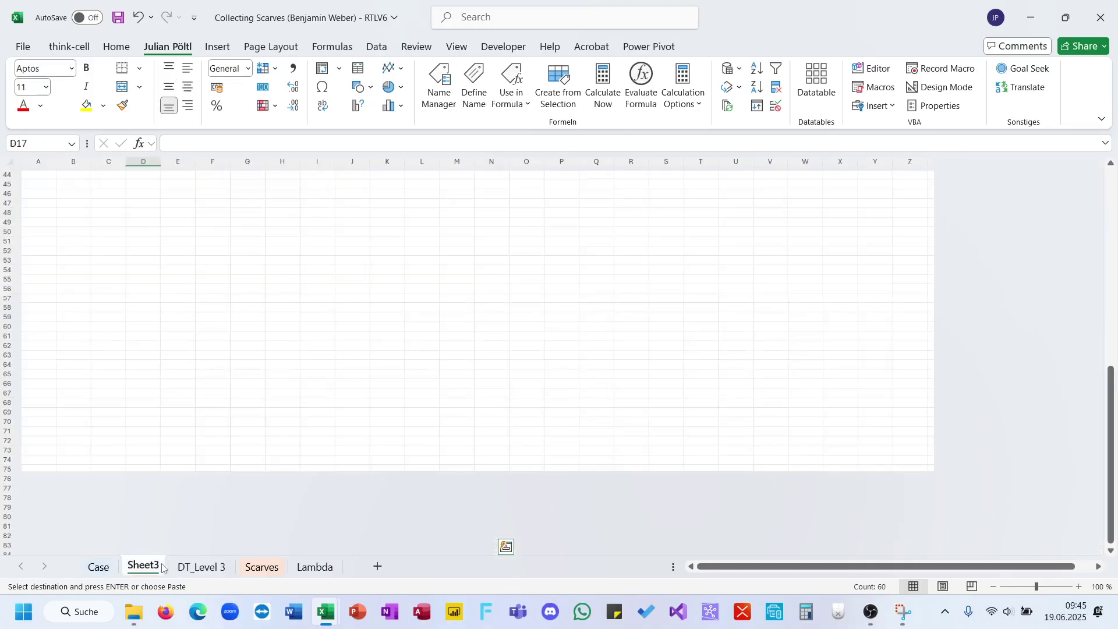
pyautogui.click(75, 295)
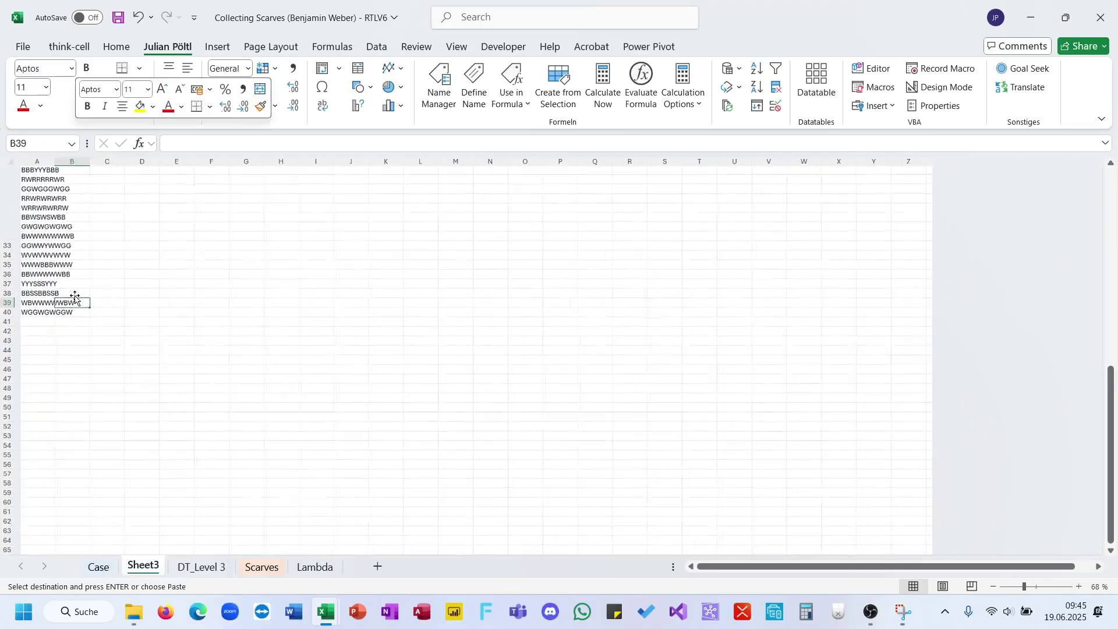
pyautogui.click(41, 320)
pyautogui.hotkey('ctrl', 'v')
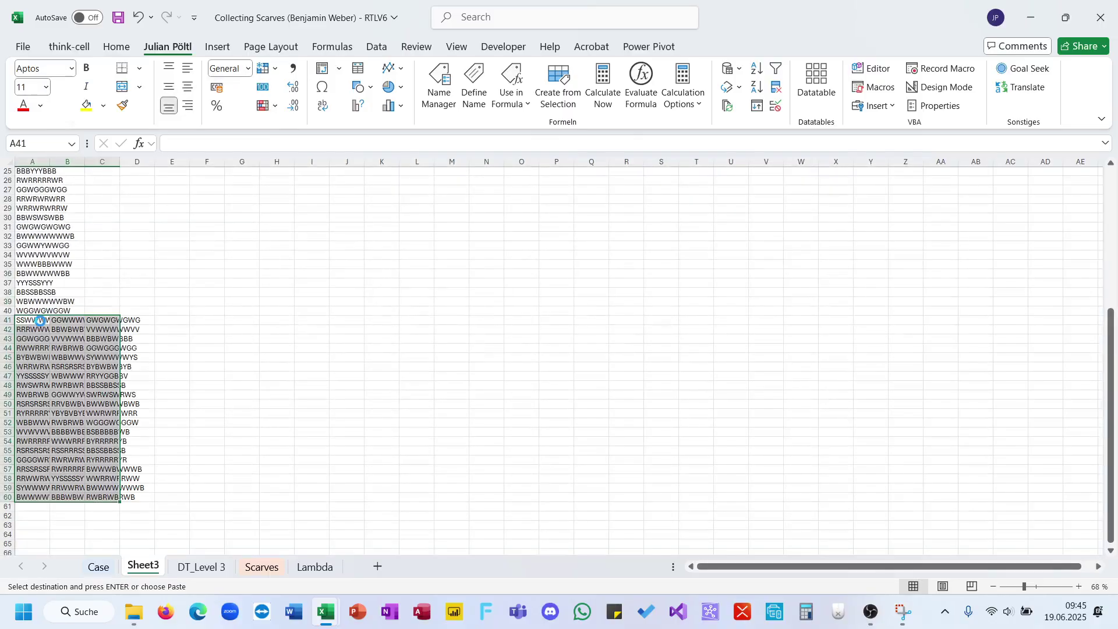
pyautogui.click(171, 439)
# Copy the five Level 4 scarf-code columns, H190:L209, from the Case sheet into Sheet3 starting at A61.
pyautogui.hotkey('ctrl', 'pageup')
pyautogui.scroll(13, 489, 342)
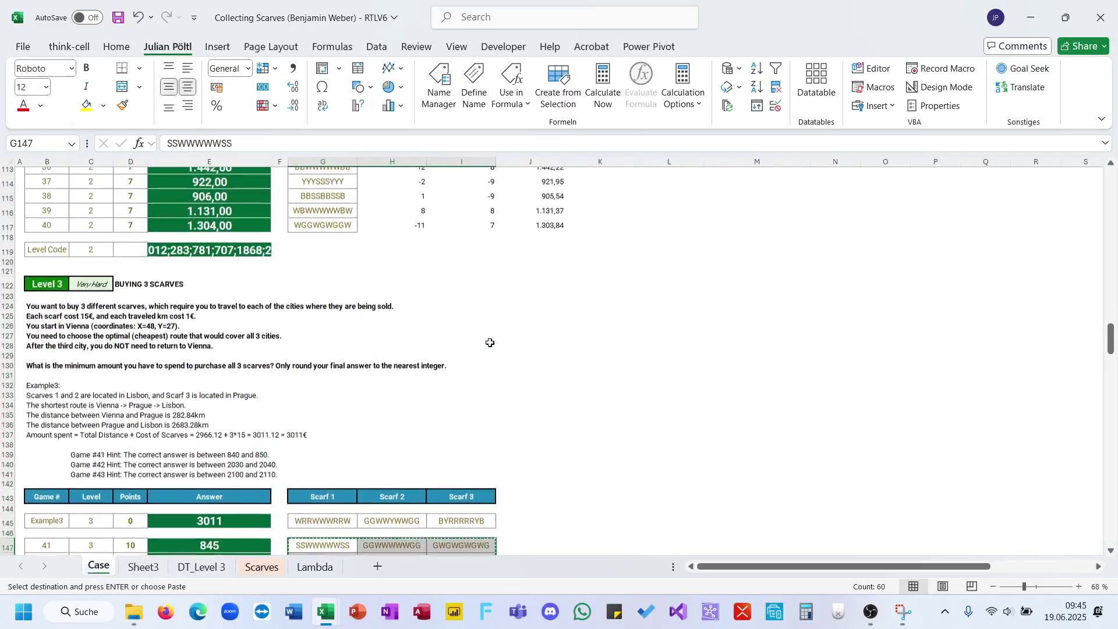
pyautogui.moveTo(404, 302); pyautogui.dragTo(542, 300)
pyautogui.scroll(-20, 393, 412)
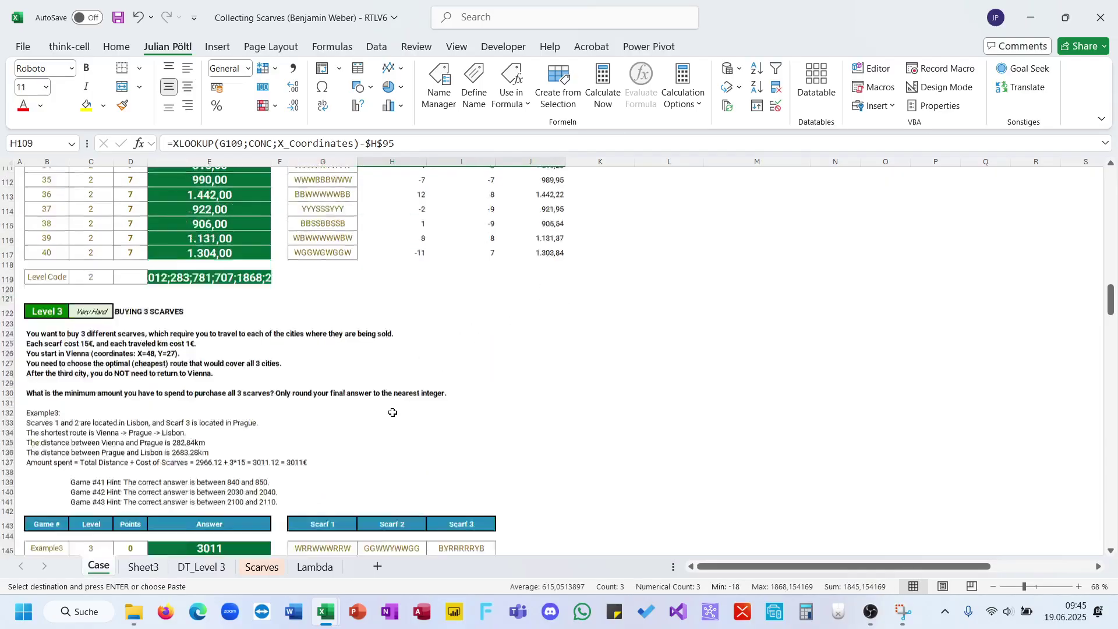
pyautogui.click(386, 305)
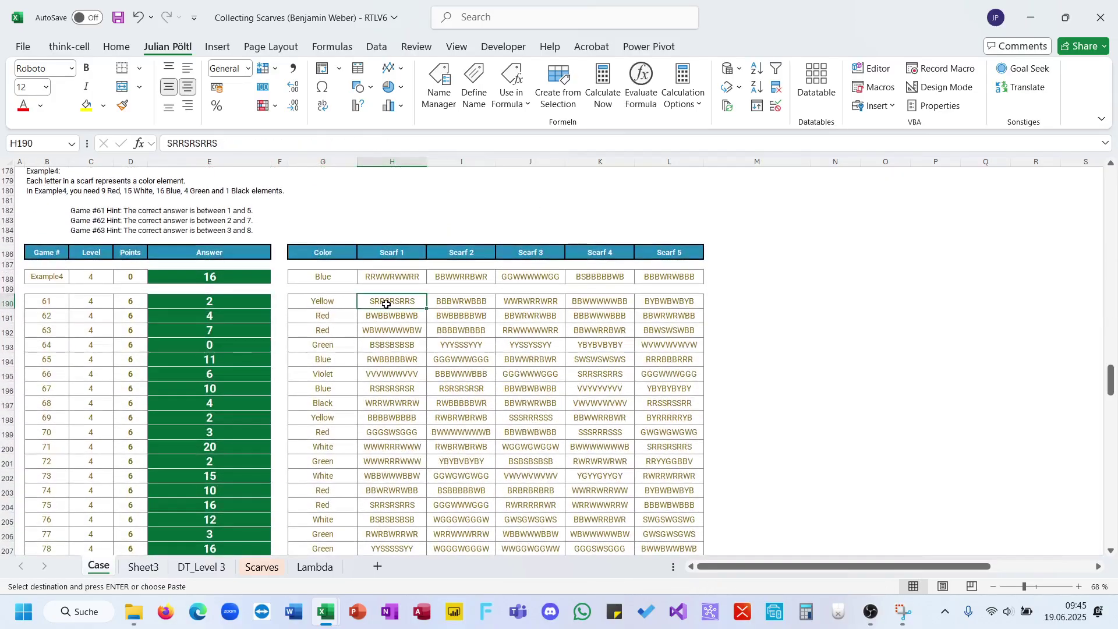
pyautogui.hotkey('ctrl', 'shift', 'Right')
pyautogui.hotkey('ctrl', 'shift', 'Down')
pyautogui.click(142, 567)
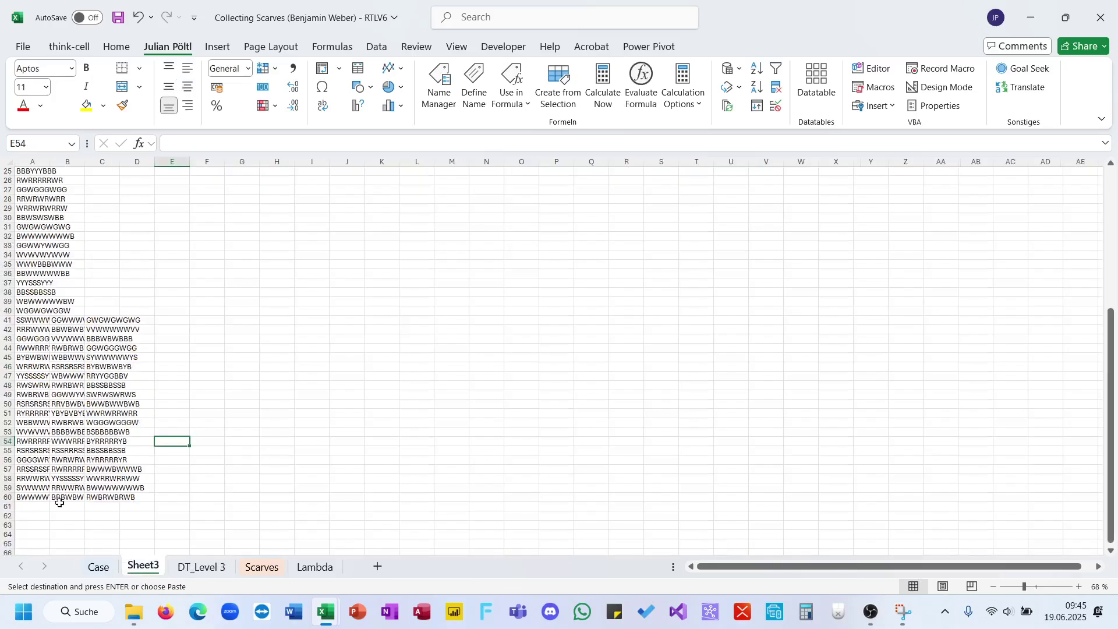
pyautogui.click(35, 505)
pyautogui.hotkey('ctrl', 'v')
# Copy the five Level 6 scarf-code columns, G284:K303, from the Case sheet into Sheet3 starting at A81.
pyautogui.hotkey('ctrl', 'pageup')
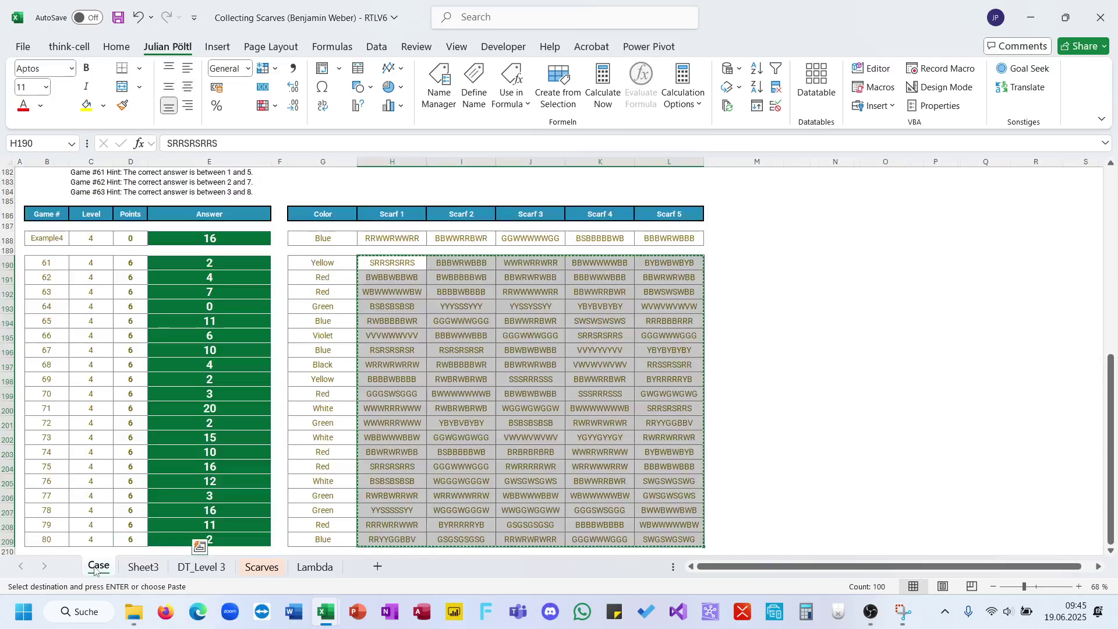
pyautogui.scroll(-14, 487, 372)
pyautogui.scroll(-19, 385, 367)
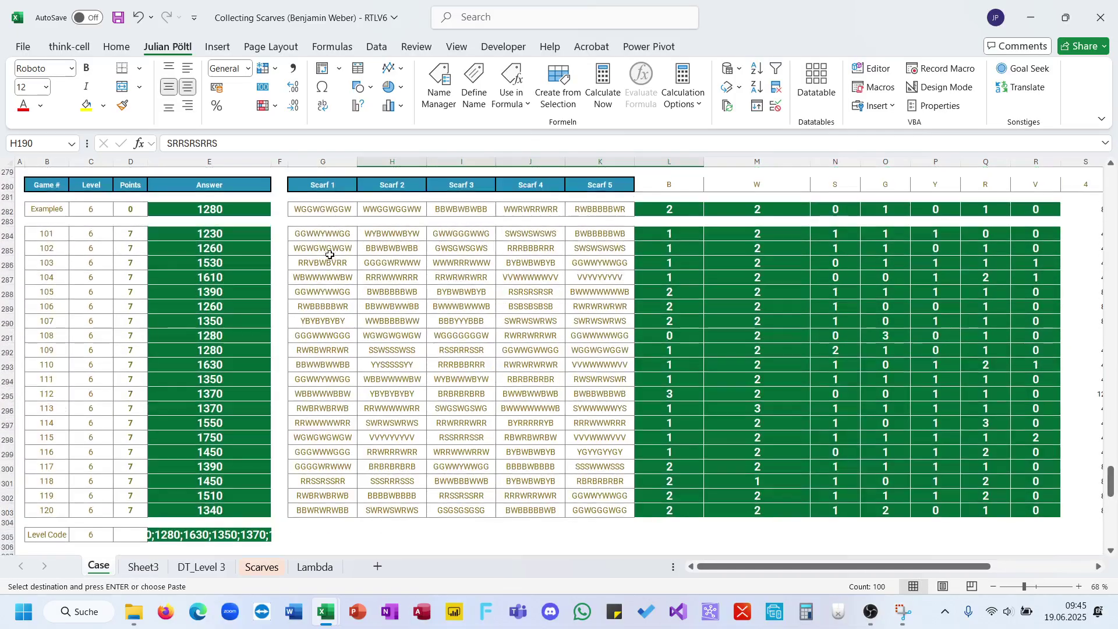
pyautogui.click(325, 236)
pyautogui.hotkey('ctrl', 'shift', 'Down')
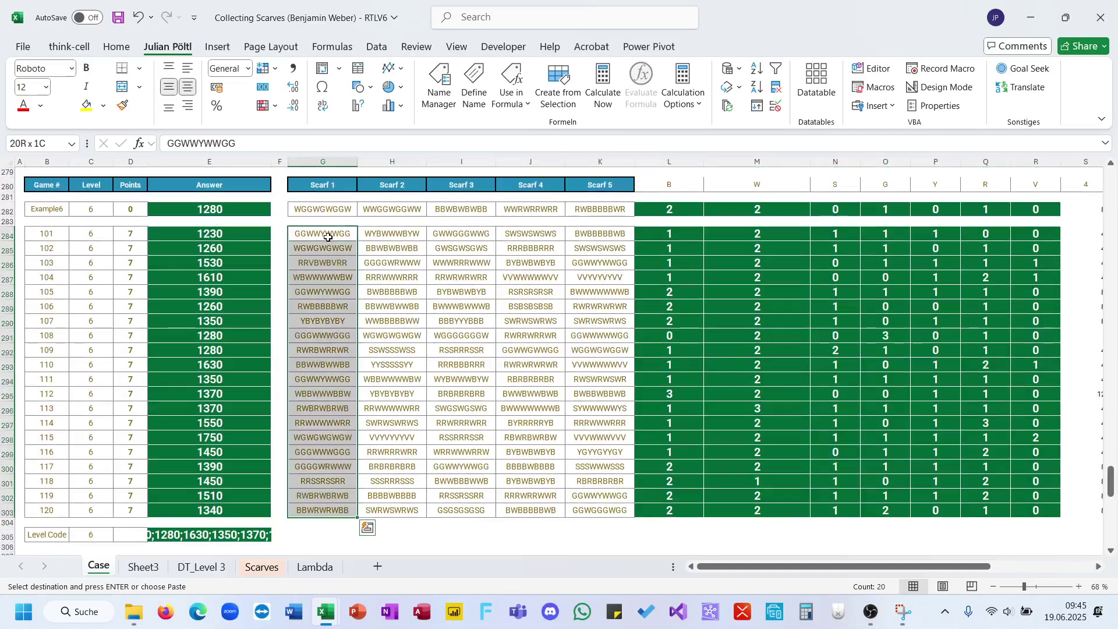
pyautogui.hotkey('shift', 'Right')
pyautogui.hotkey('shift', 'Right')
pyautogui.hotkey('shift', 'Right')
pyautogui.hotkey('shift', 'Right')
pyautogui.hotkey('ctrl', 'c')
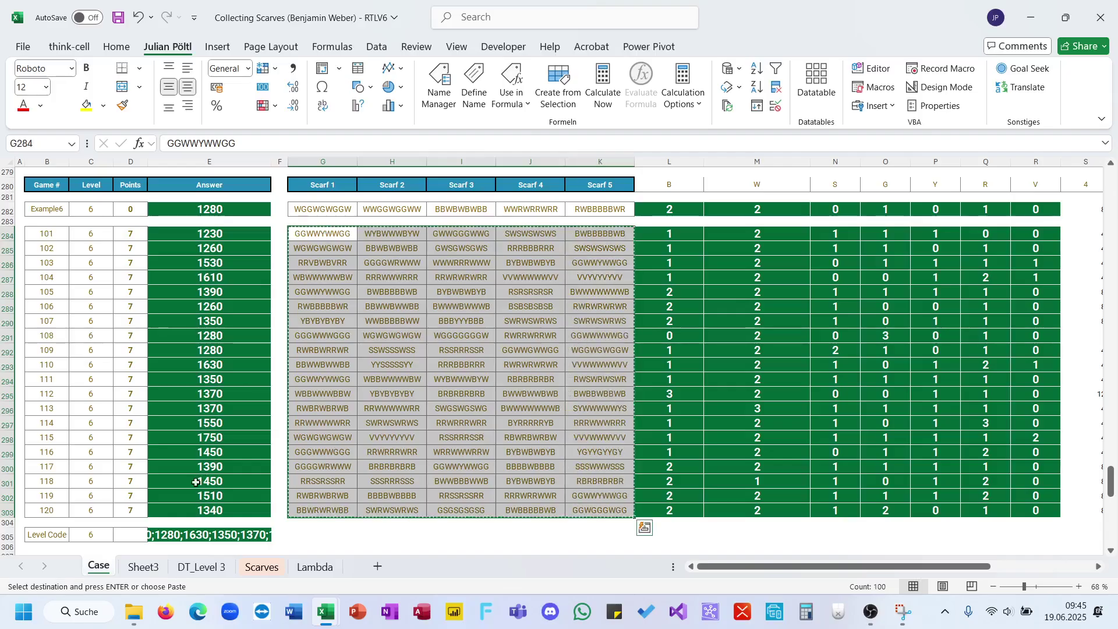
pyautogui.click(143, 567)
pyautogui.scroll(-12, 38, 379)
pyautogui.click(35, 355)
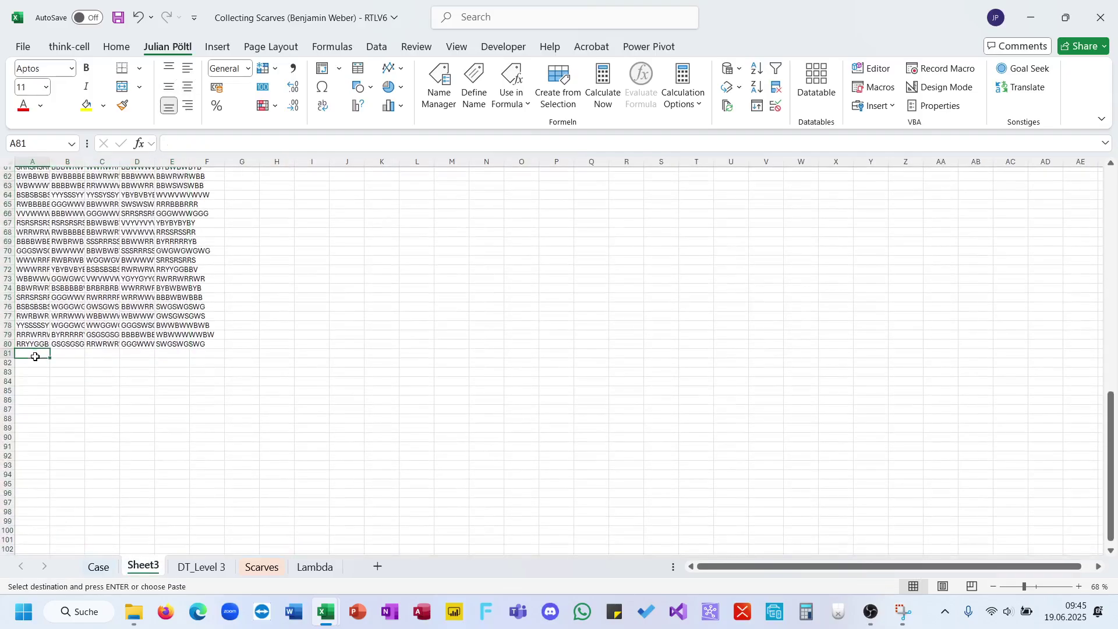
pyautogui.hotkey('ctrl', 'v')
# Copy the Level 7 scarf codes of Games 121 to 140, G330:G349, from the Case sheet into Sheet3 starting at A101.
pyautogui.click(103, 569)
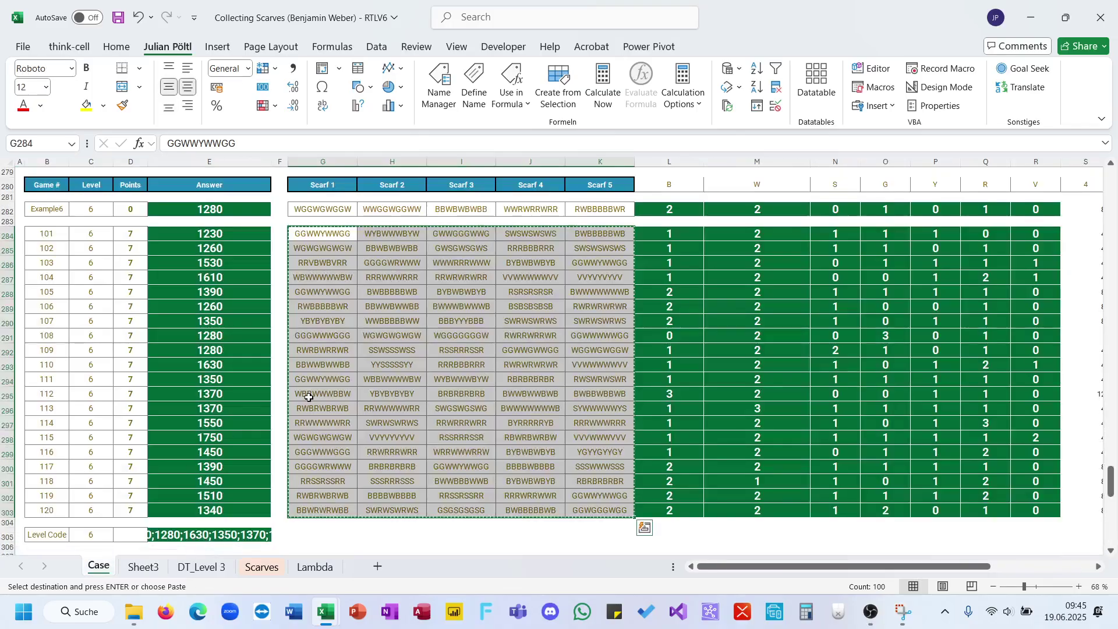
pyautogui.click(320, 383)
pyautogui.hotkey('ctrl', 'shift', 'Down')
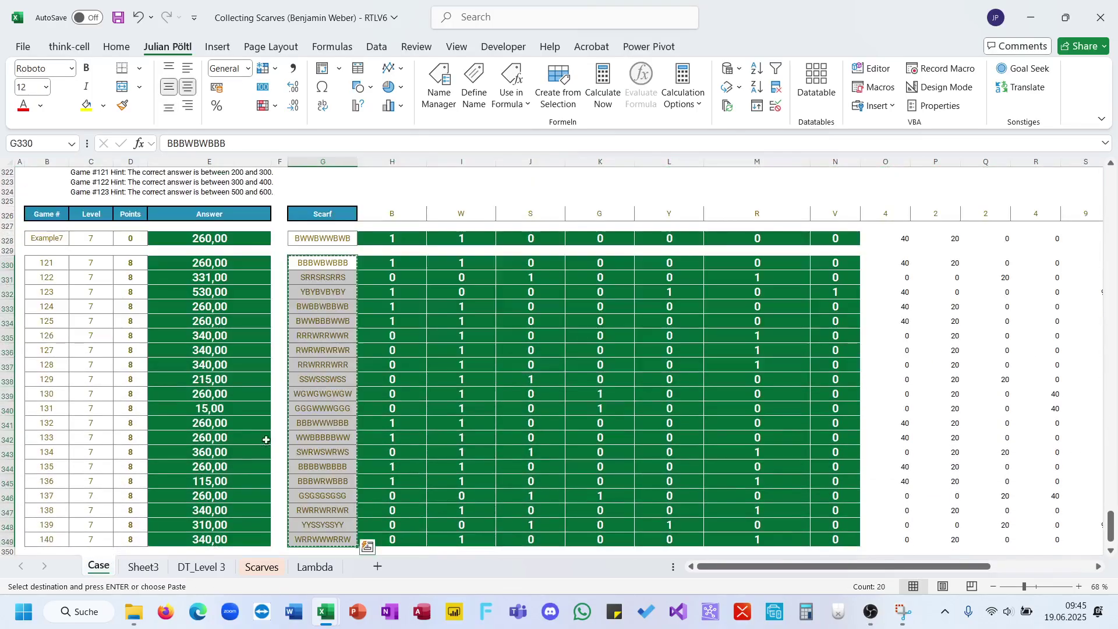
pyautogui.click(144, 567)
pyautogui.click(41, 541)
pyautogui.hotkey('ctrl', 'v')
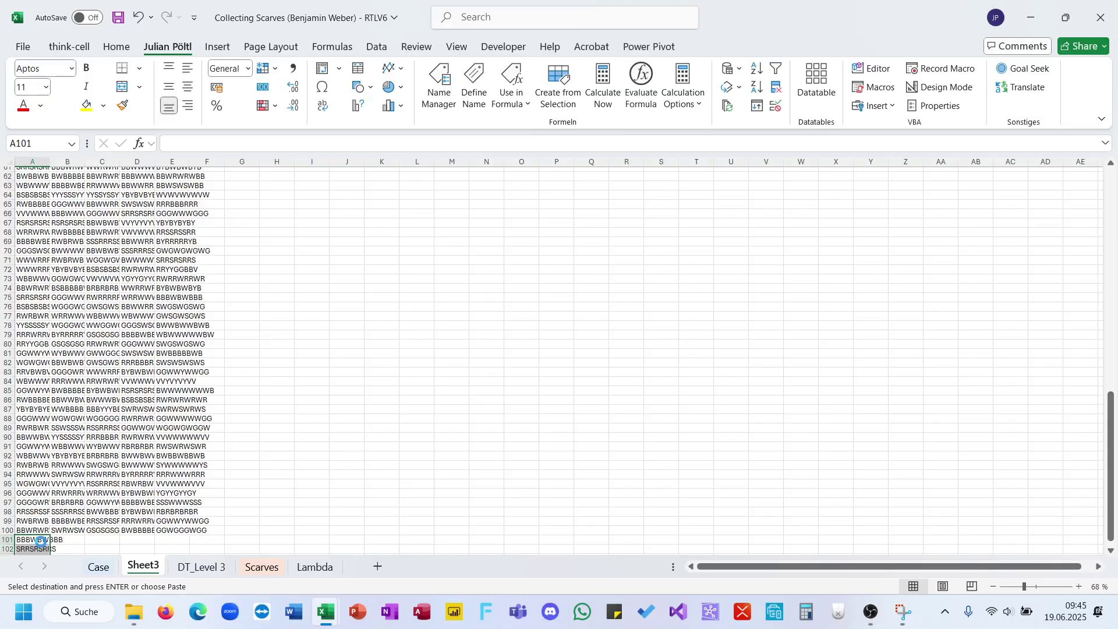
# Enter =E_CountMostofValueinArea_CMV(A:G) in J2 of Sheet3 to rank the gathered scarf codes by frequency.
pyautogui.click(324, 202)
pyautogui.scroll(20, 324, 201)
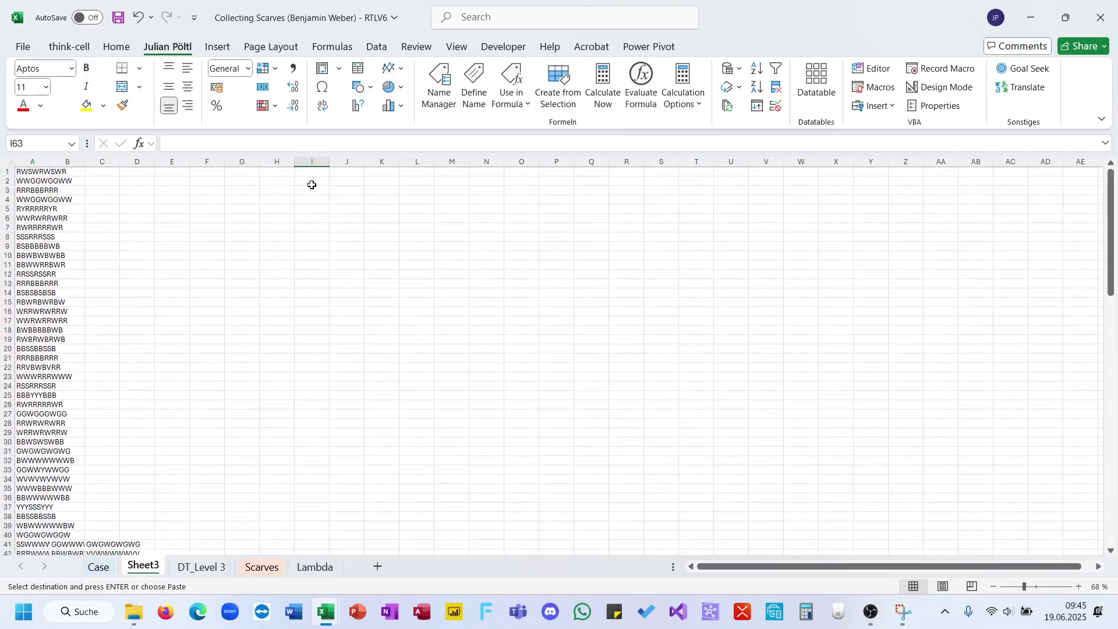
pyautogui.click(364, 183)
pyautogui.write('=mos')
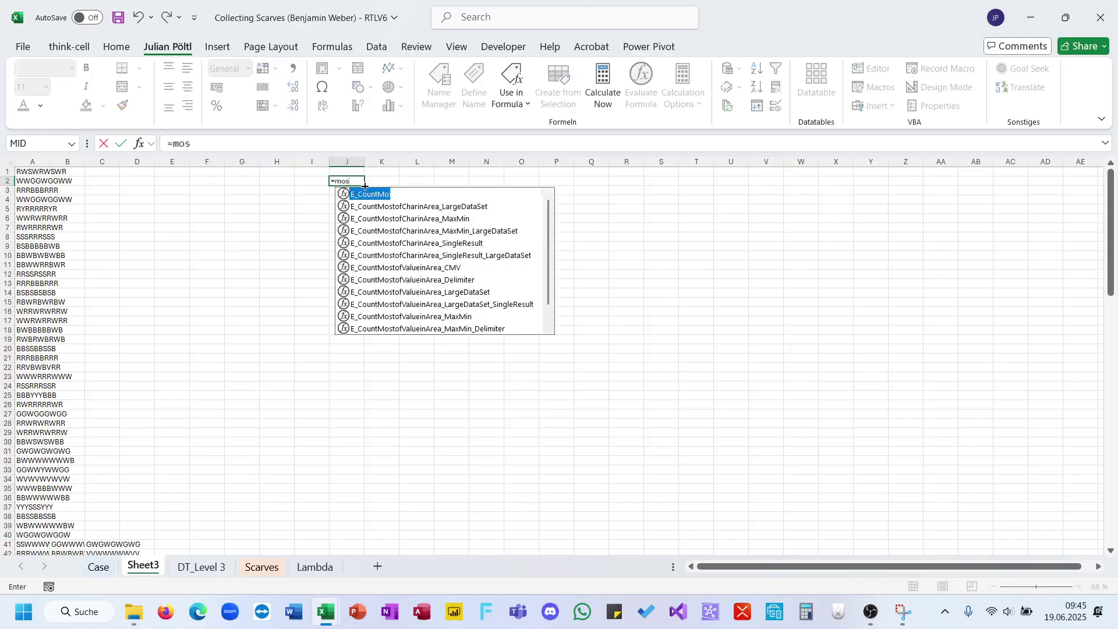
pyautogui.press('Down')
pyautogui.press('Down')
pyautogui.press('Down')
pyautogui.press('Down')
pyautogui.press('Down')
pyautogui.press('Down')
pyautogui.press('Tab')
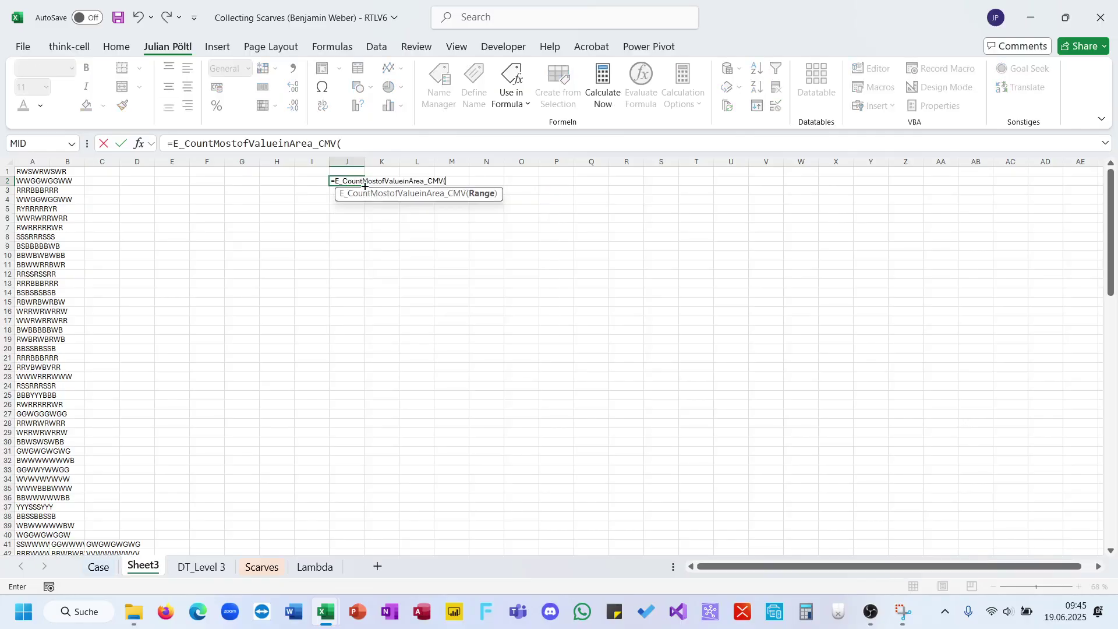
pyautogui.moveTo(242, 162); pyautogui.dragTo(2, 167)
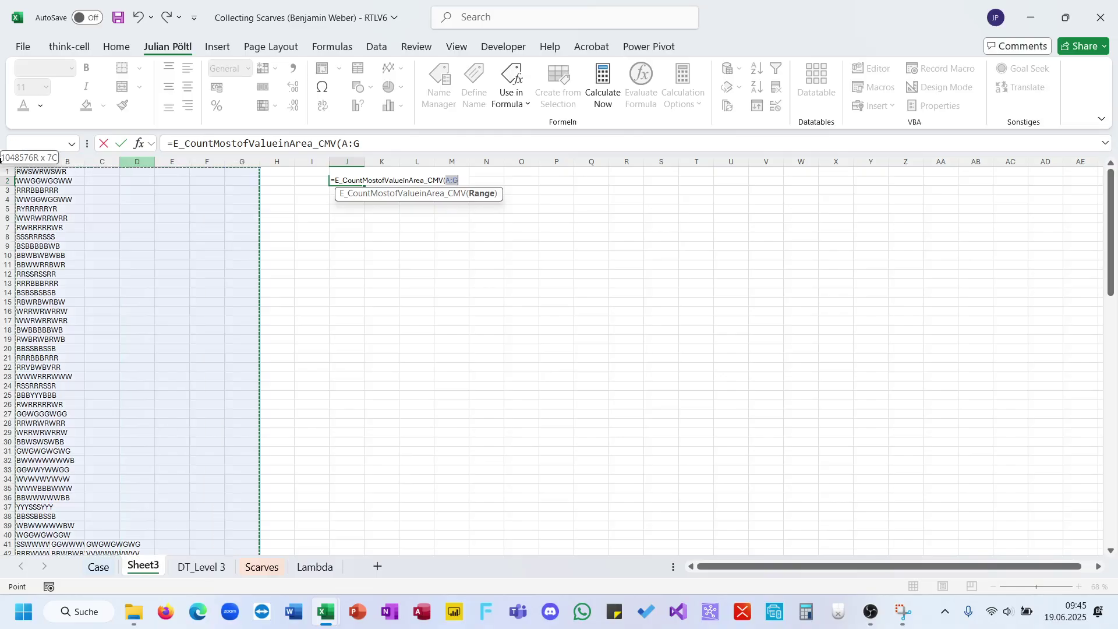
pyautogui.press('Return')
# Re-enter the formula in J2 to recalculate the full frequency list.
pyautogui.click(308, 379)
pyautogui.click(347, 185)
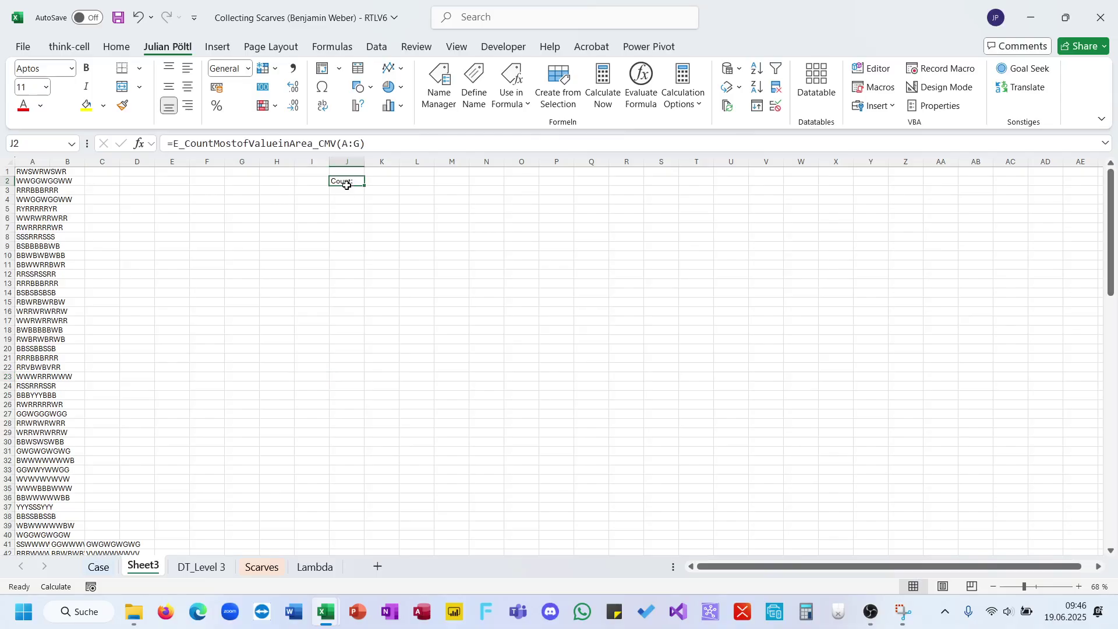
pyautogui.press('F2')
pyautogui.press('Return')
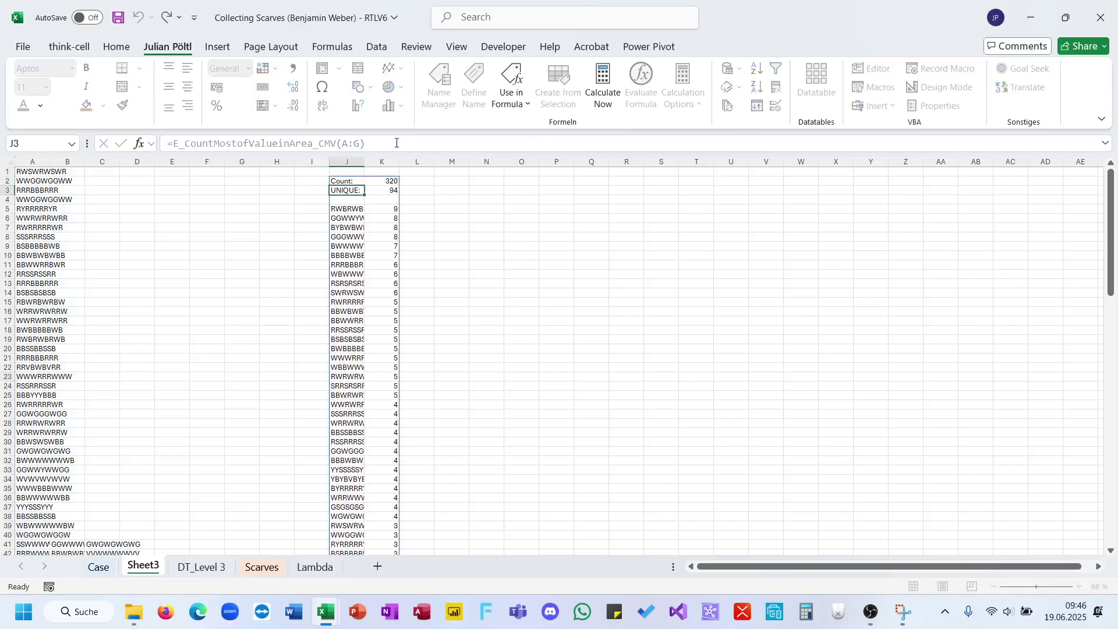
# Copy the most frequent scarf code from J5 of Sheet3 into the Bonus B answer cell E33 on the Case sheet.
pyautogui.click(349, 210)
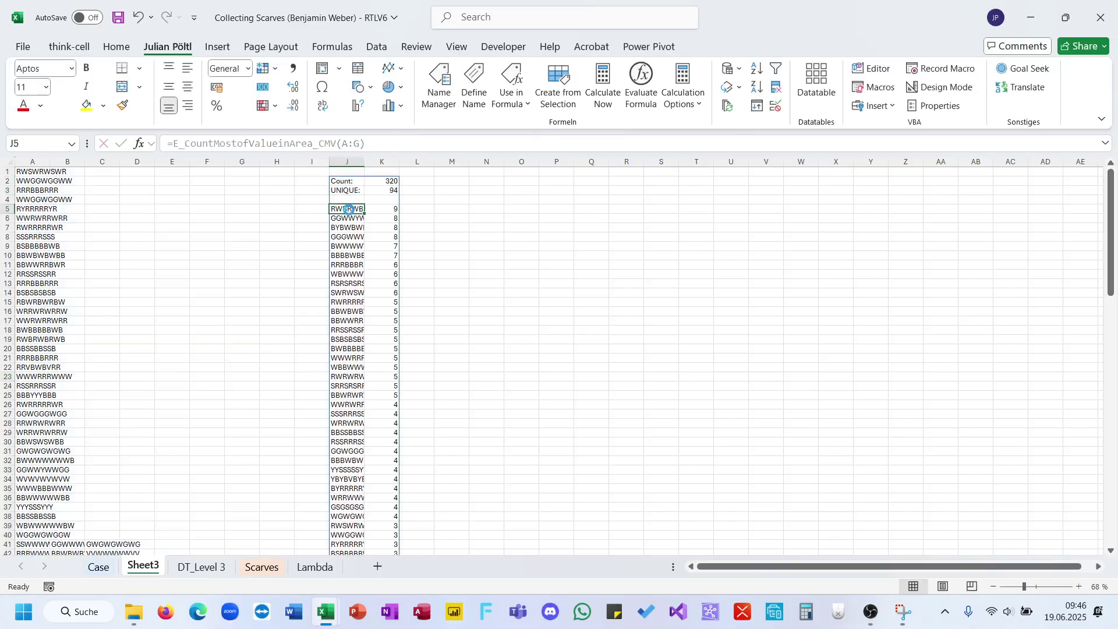
pyautogui.hotkey('ctrl', 'c')
pyautogui.click(98, 566)
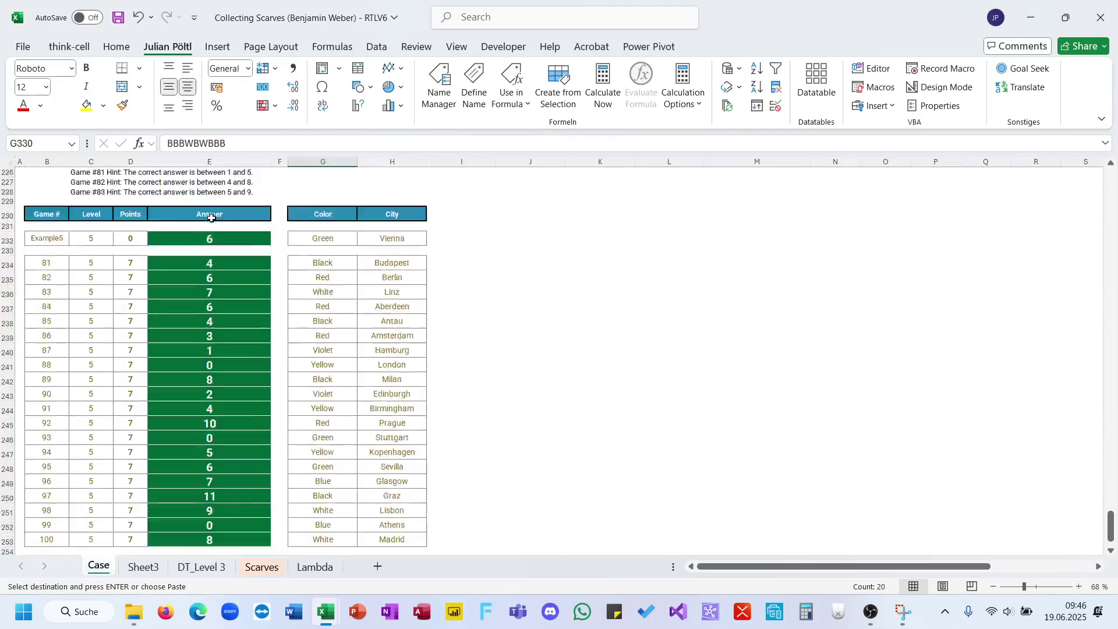
pyautogui.scroll(20, 211, 217)
pyautogui.scroll(-6, 222, 364)
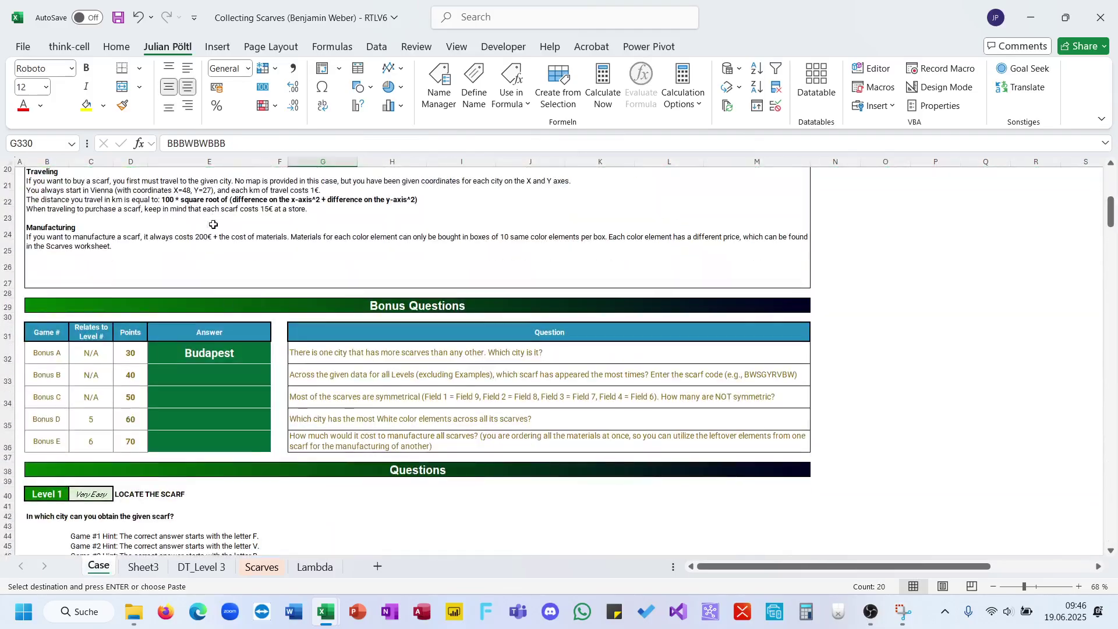
pyautogui.click(222, 368)
pyautogui.hotkey('ctrl', 'v')
# Read the Bonus C question and widen the CONC column on the Scarves sheet to fit its codes.
pyautogui.click(324, 395)
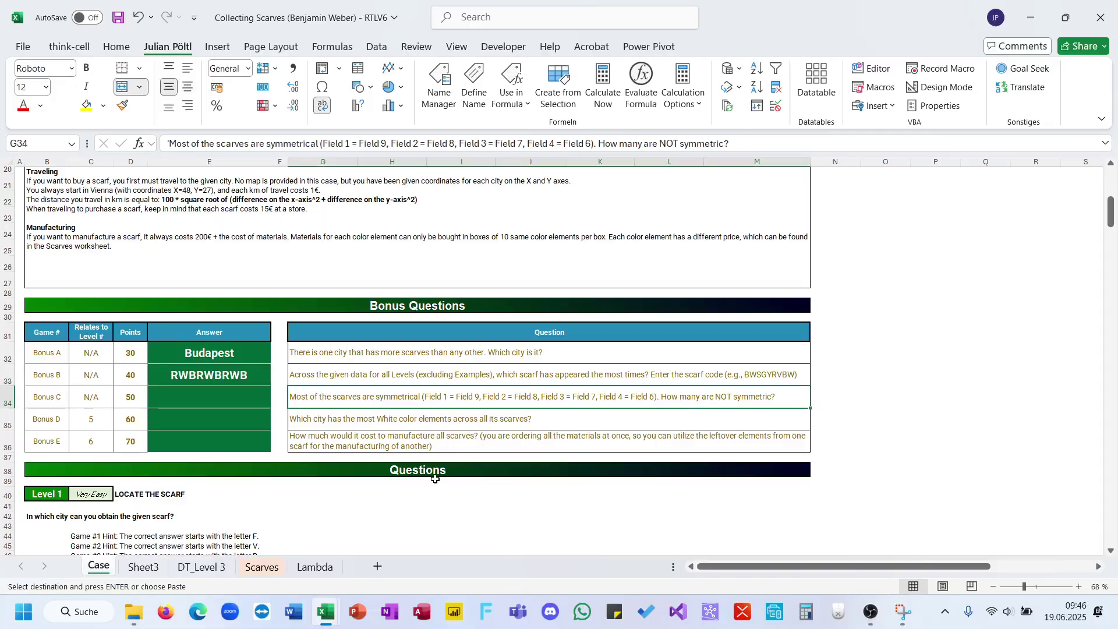
pyautogui.click(146, 571)
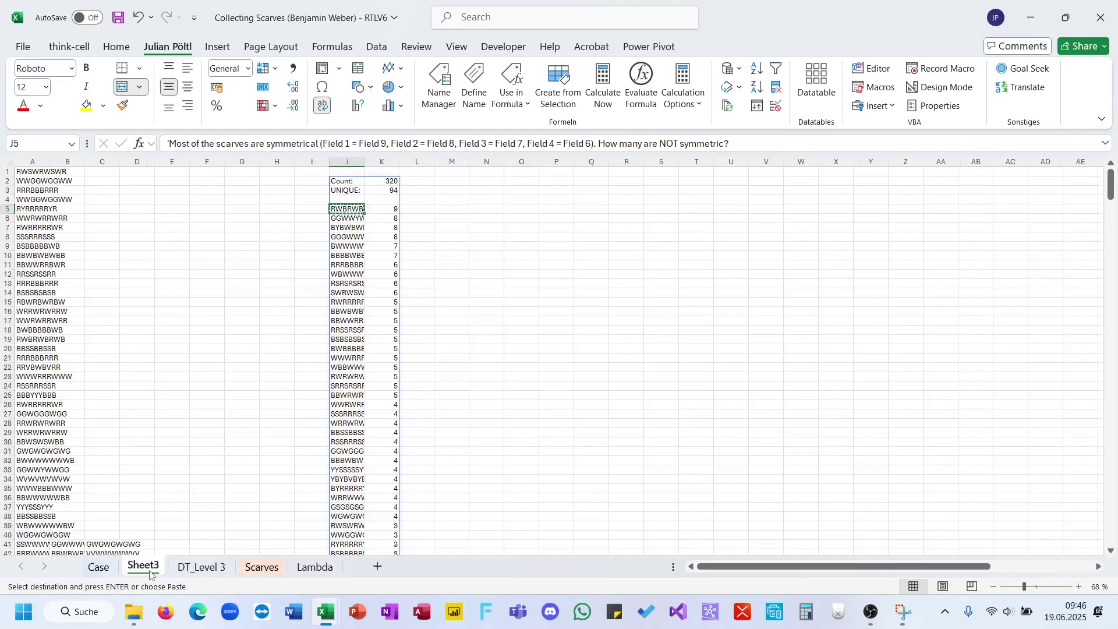
pyautogui.click(262, 567)
pyautogui.scroll(5, 588, 231)
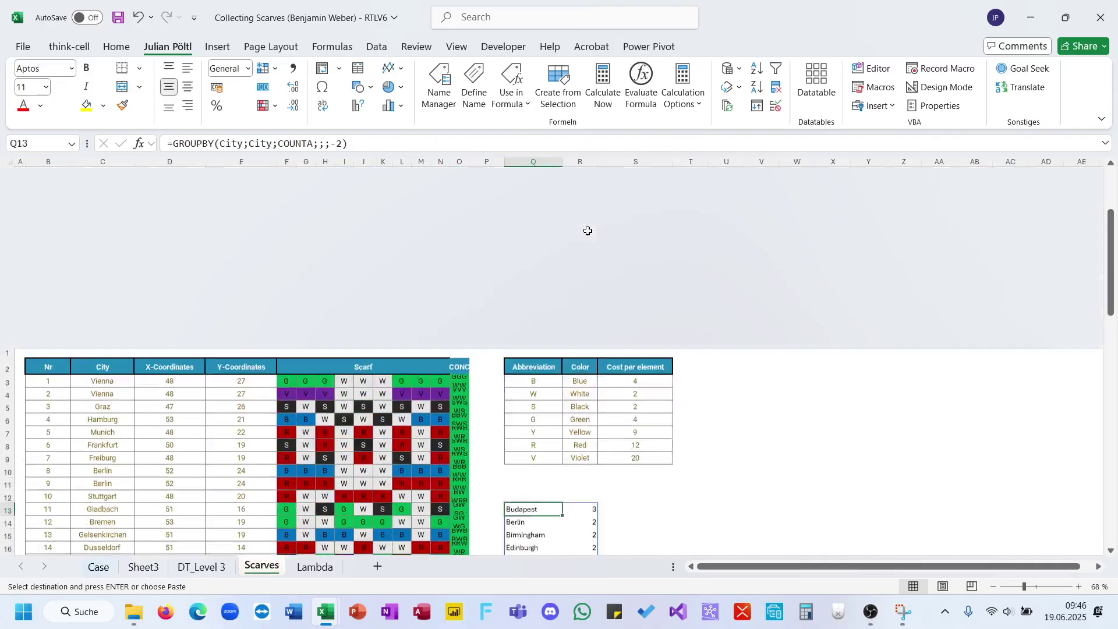
pyautogui.doubleClick(470, 163)
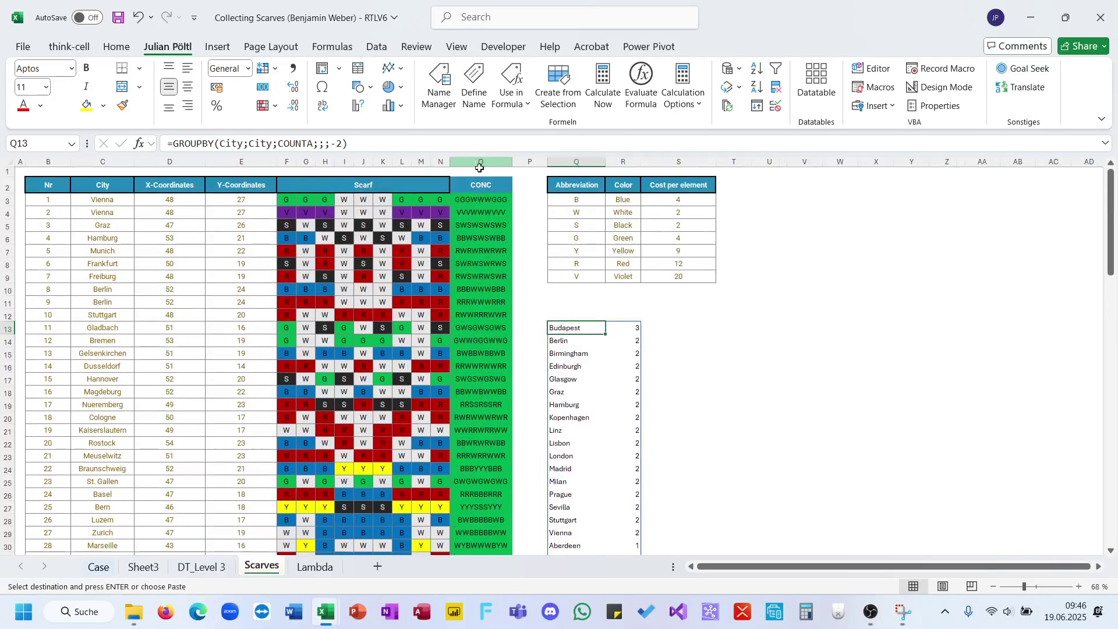
# Enter =E_ISPalindrome(O3) in P3 beside the CONC column and fill it down for all scarves through P102.
pyautogui.click(529, 203)
pyautogui.write('=')
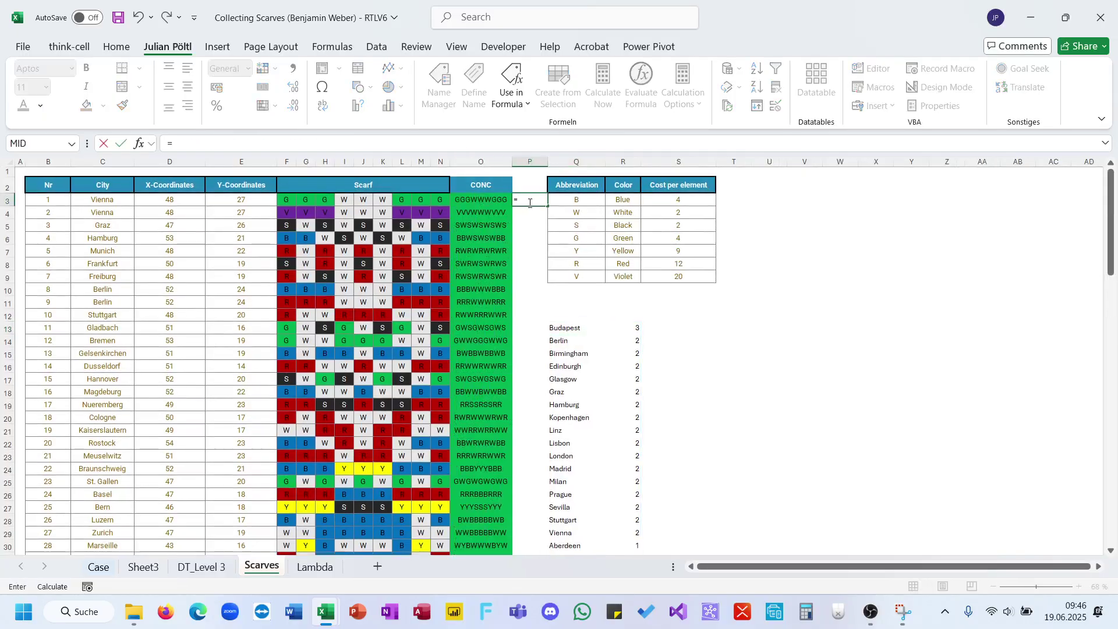
pyautogui.write('E_IS')
pyautogui.press('Tab')
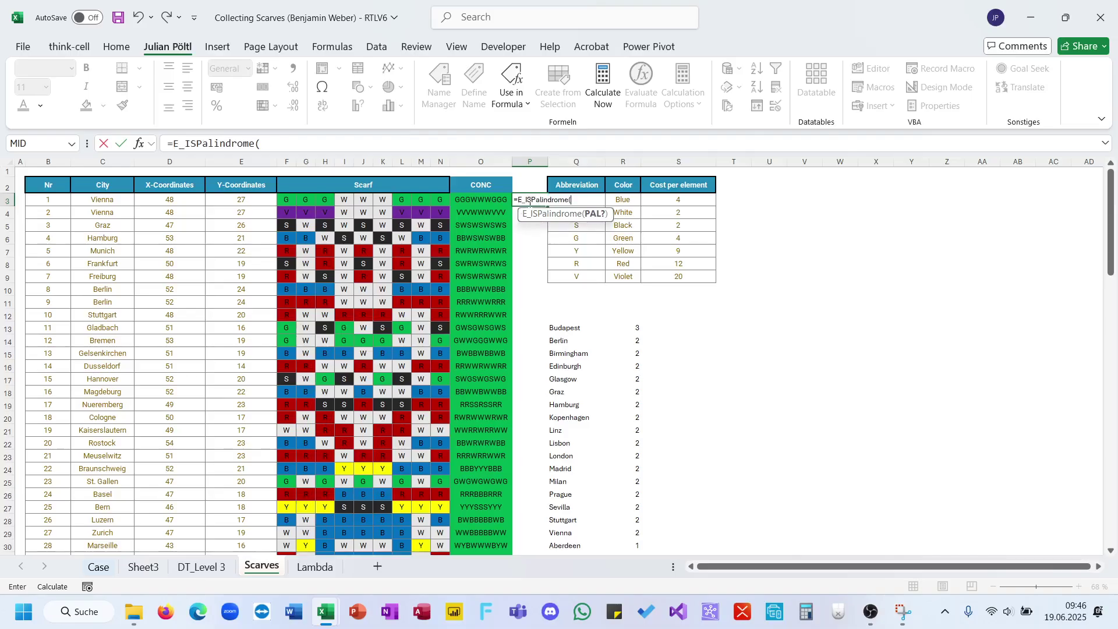
pyautogui.click(494, 202)
pyautogui.write(')')
pyautogui.press('Return')
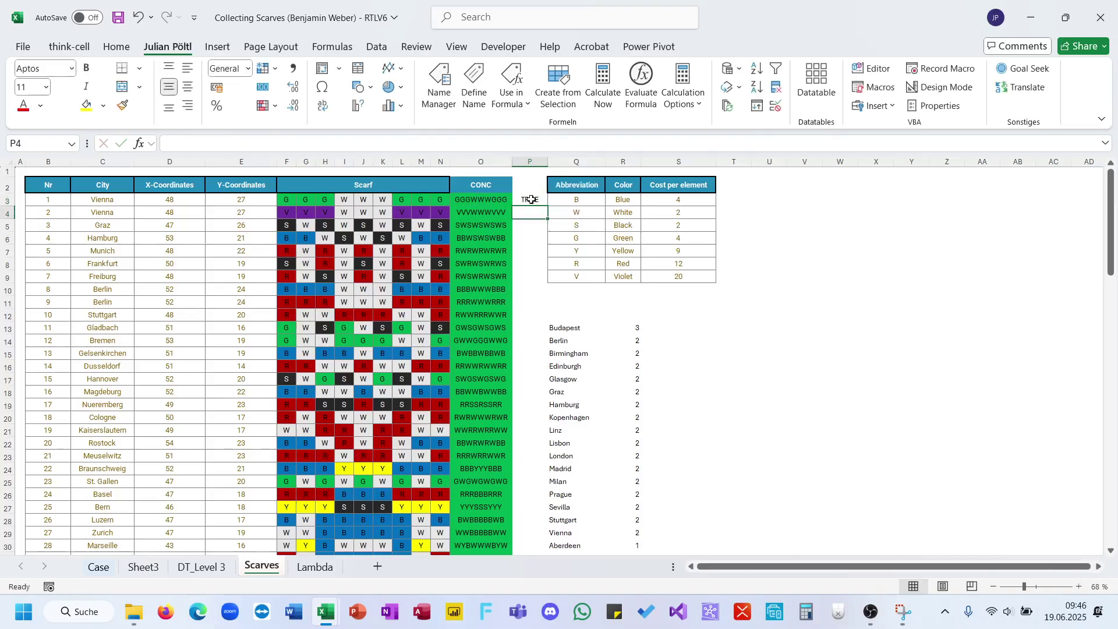
pyautogui.click(531, 199)
pyautogui.doubleClick(548, 205)
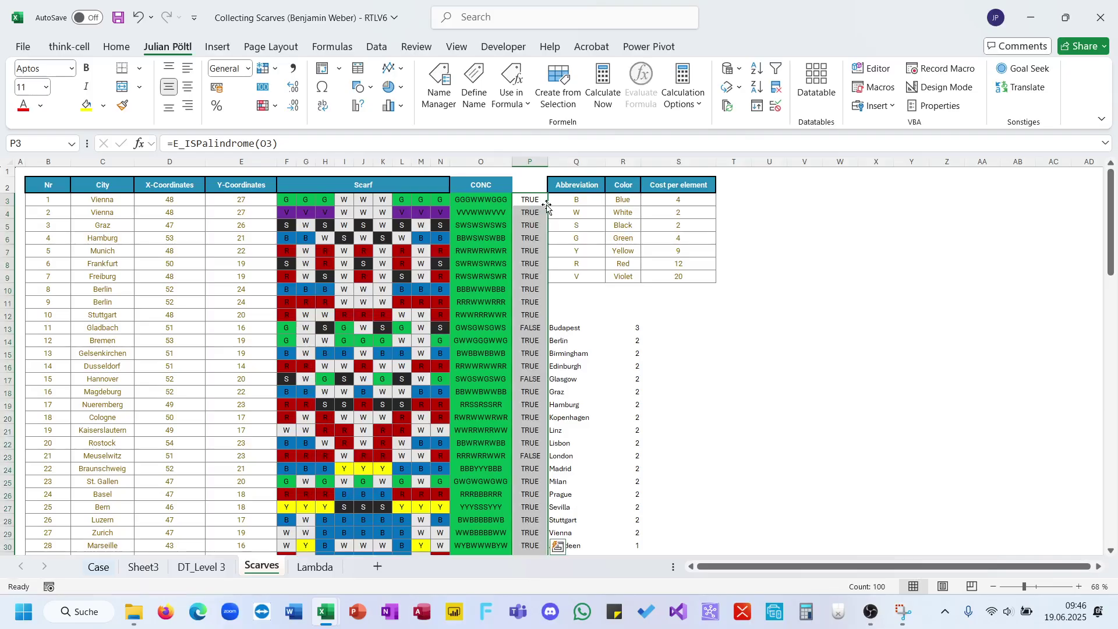
# Count the non-symmetric scarves in U3 with =SUM(--NOT(P3:P102)).
pyautogui.click(758, 200)
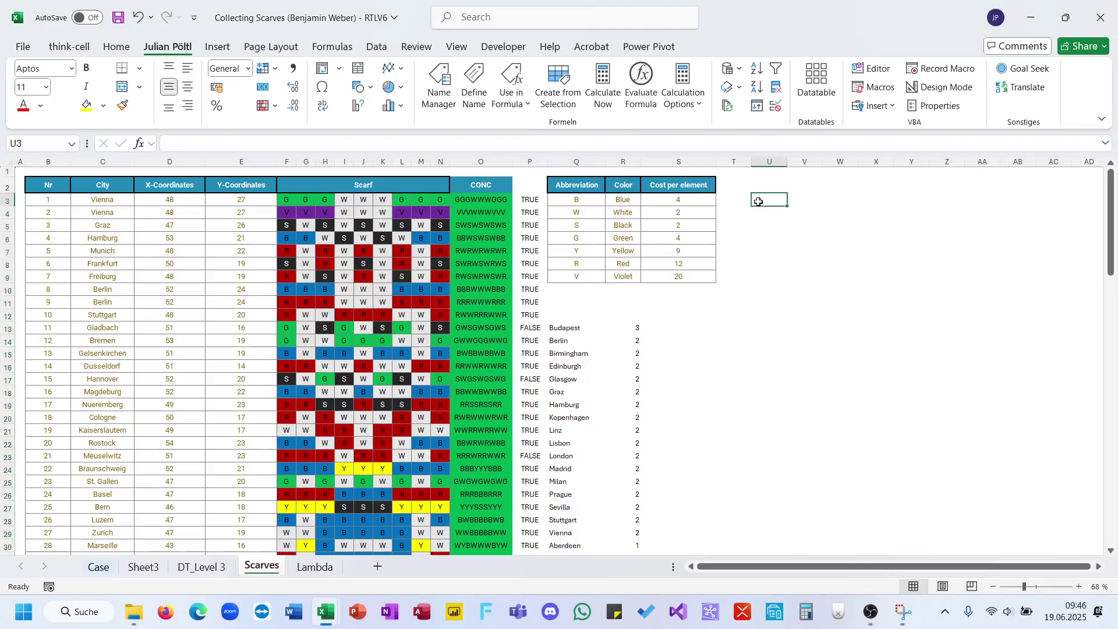
pyautogui.write('=')
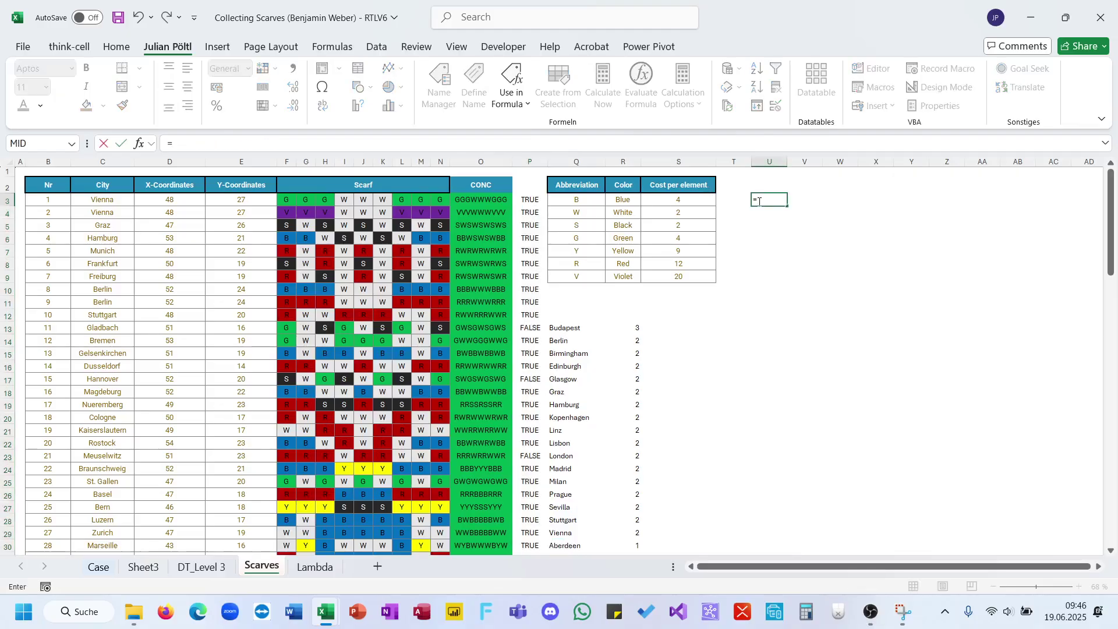
pyautogui.write('sum(')
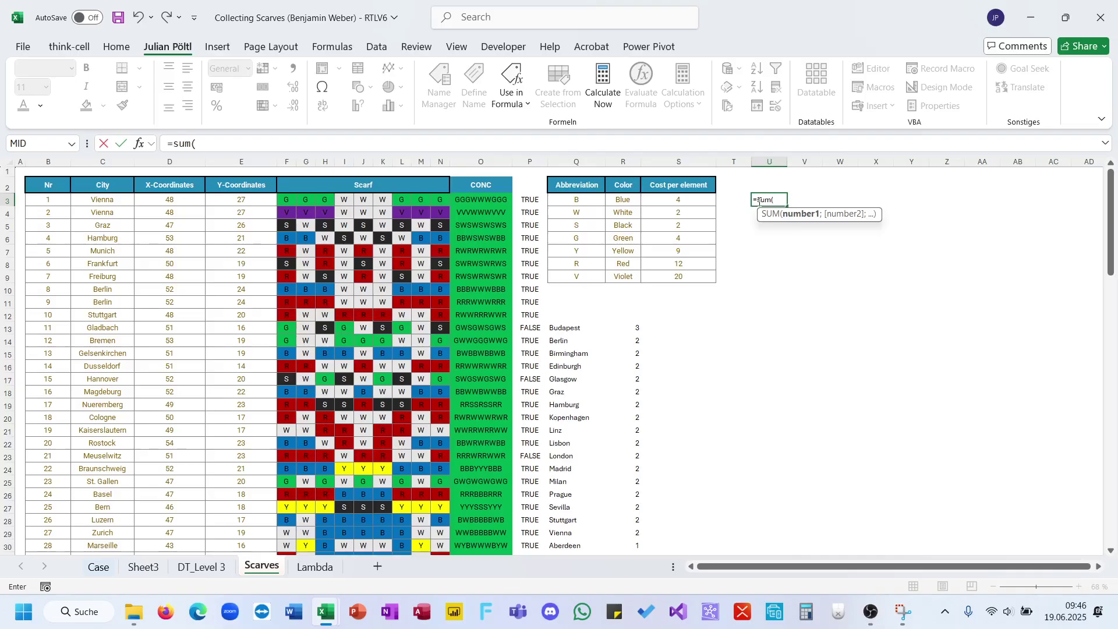
pyautogui.write('--Not(')
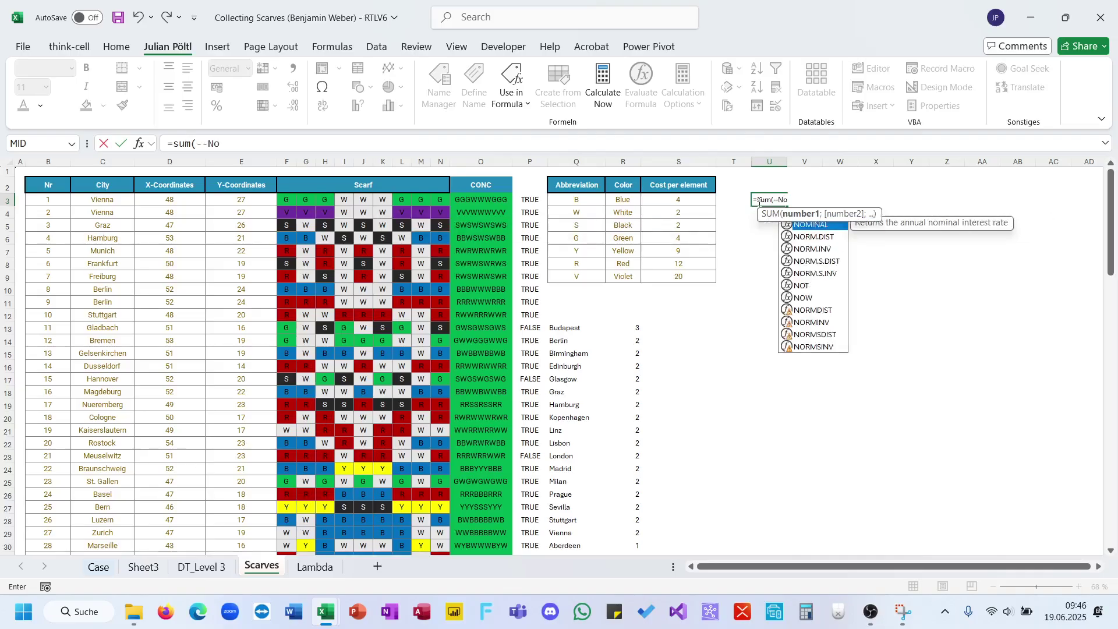
pyautogui.click(535, 201)
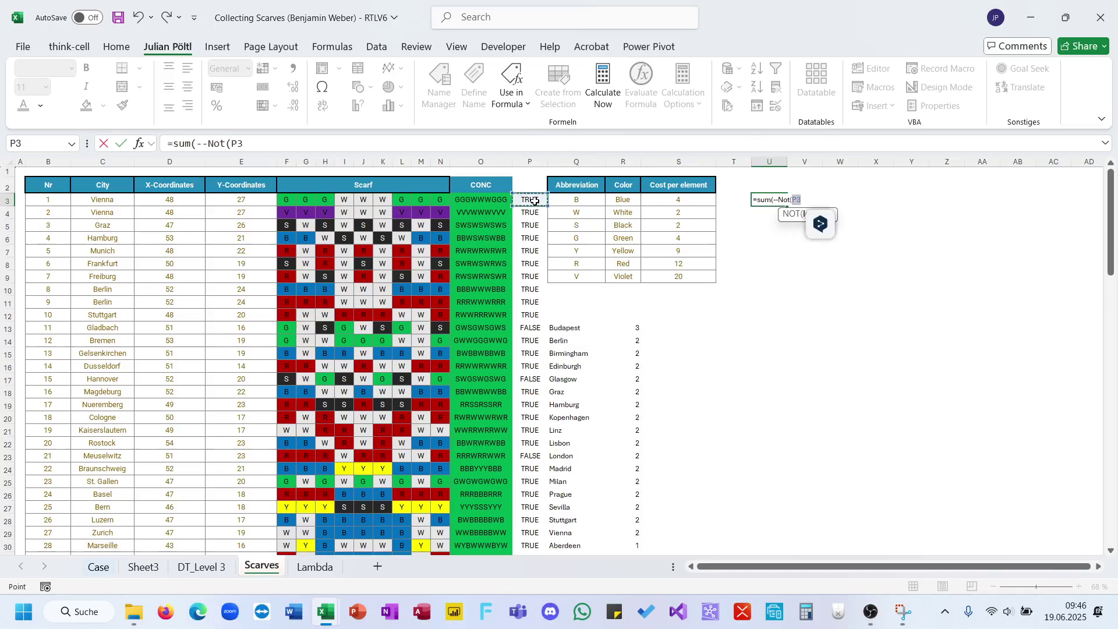
pyautogui.hotkey('ctrl', 'shift', 'Down')
pyautogui.write('))')
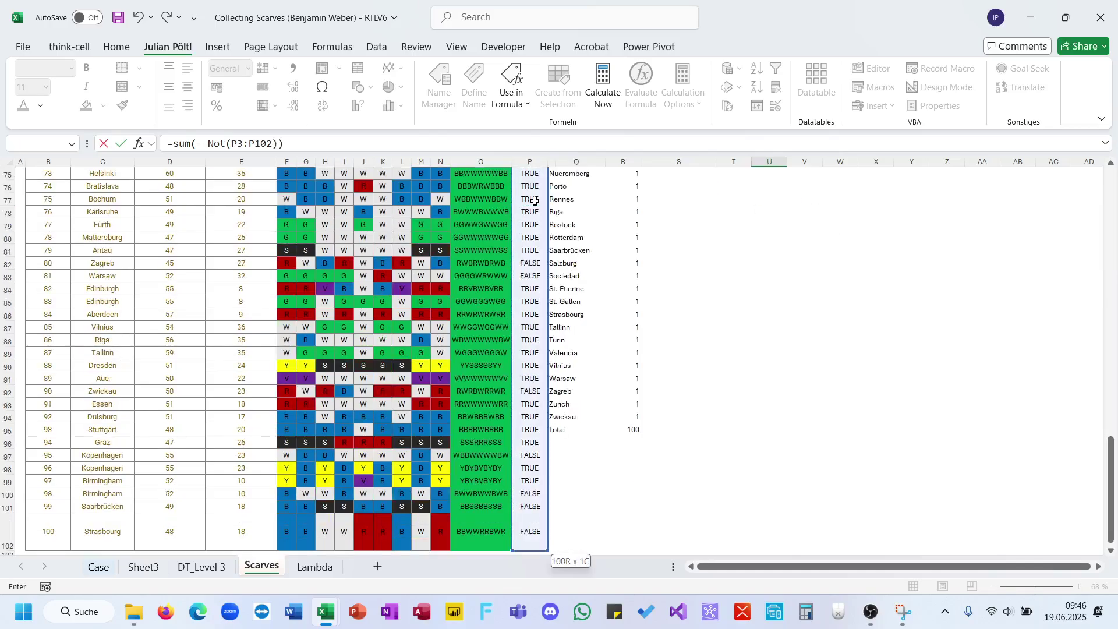
pyautogui.hotkey('ctrl', 'Return')
# Copy the U3 count as a value into the Bonus C answer cell E34 on the Case sheet and select the Bonus D question.
pyautogui.hotkey('ctrl', 'c')
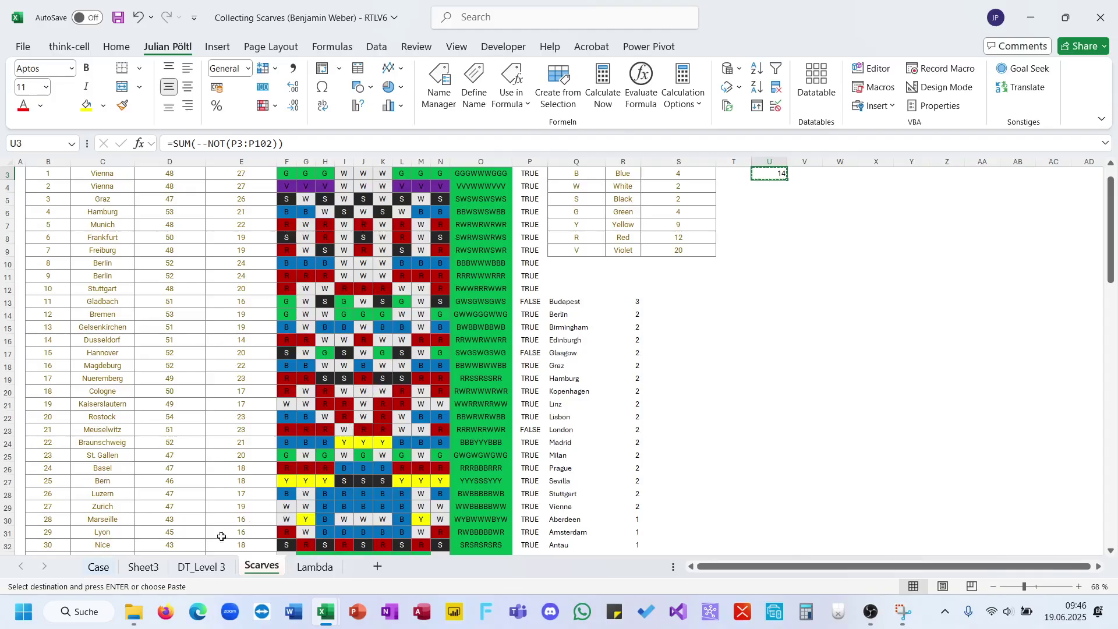
pyautogui.click(145, 568)
pyautogui.click(99, 568)
pyautogui.click(236, 402)
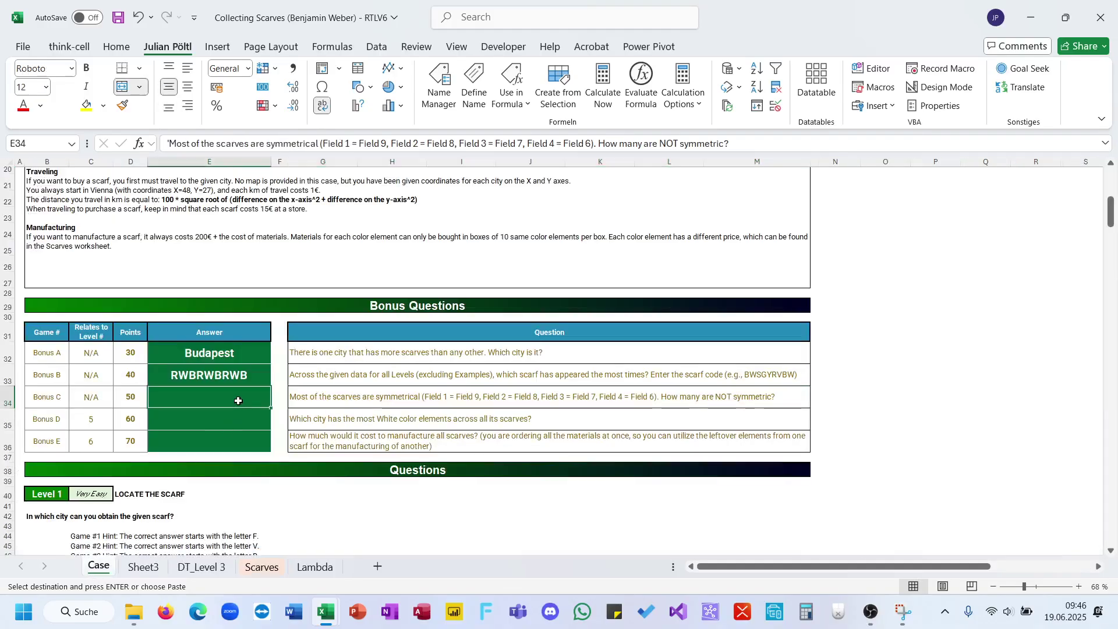
pyautogui.hotkey('ctrl', 'shift', 'v')
pyautogui.click(373, 437)
pyautogui.click(406, 420)
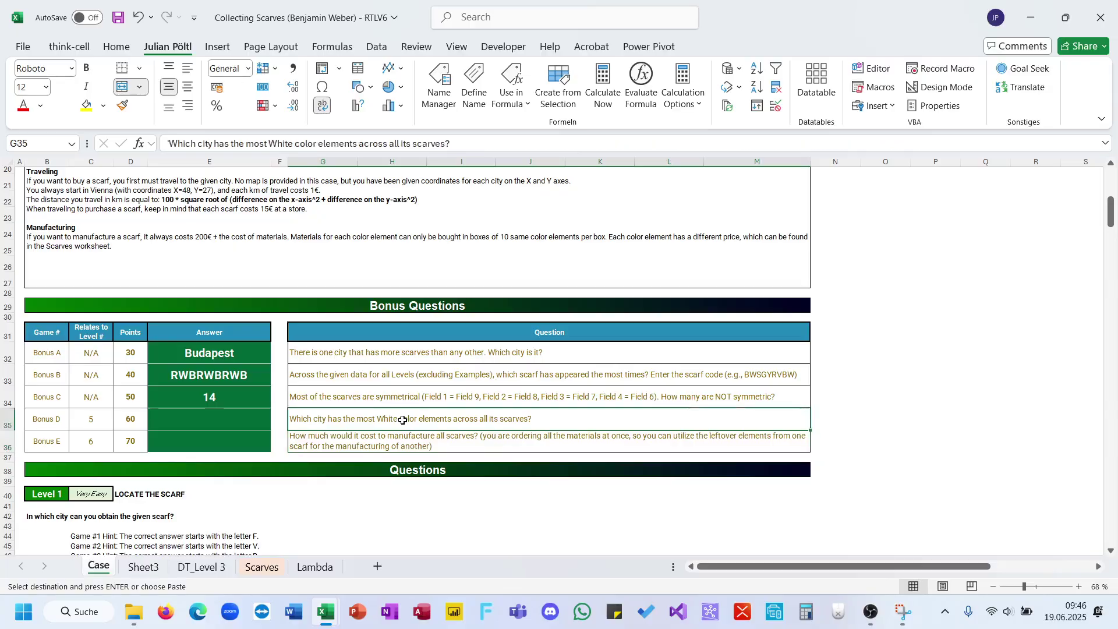
pyautogui.press('Escape')
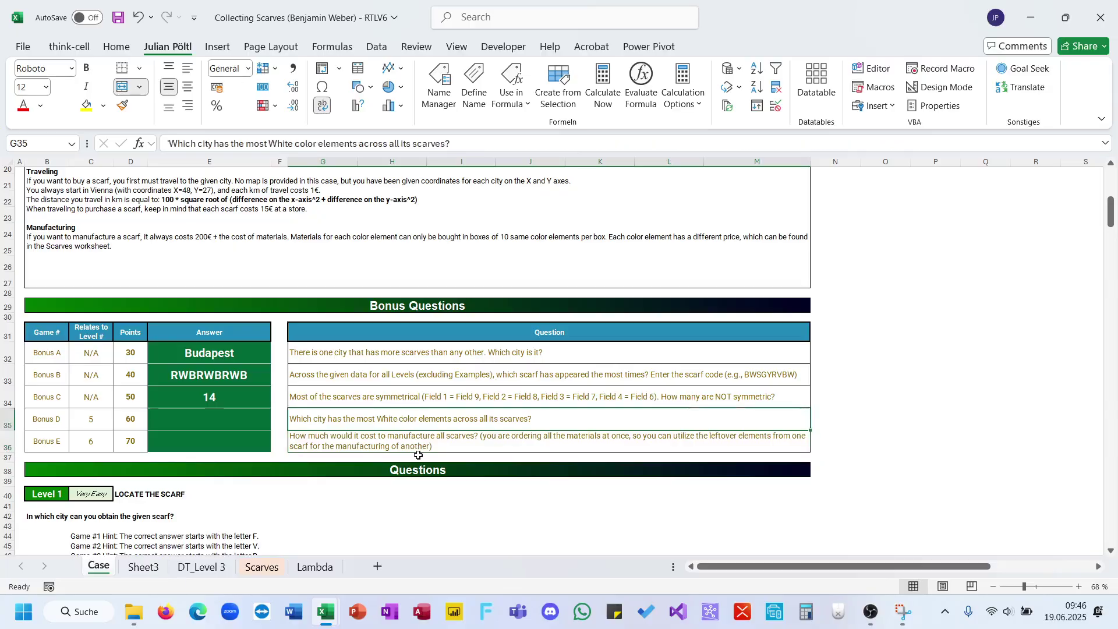
# On the Scarves sheet, insert an empty column between the last scarf field and the CONC column.
pyautogui.hotkey('ctrl', 'pagedown')
pyautogui.hotkey('ctrl', 'pagedown')
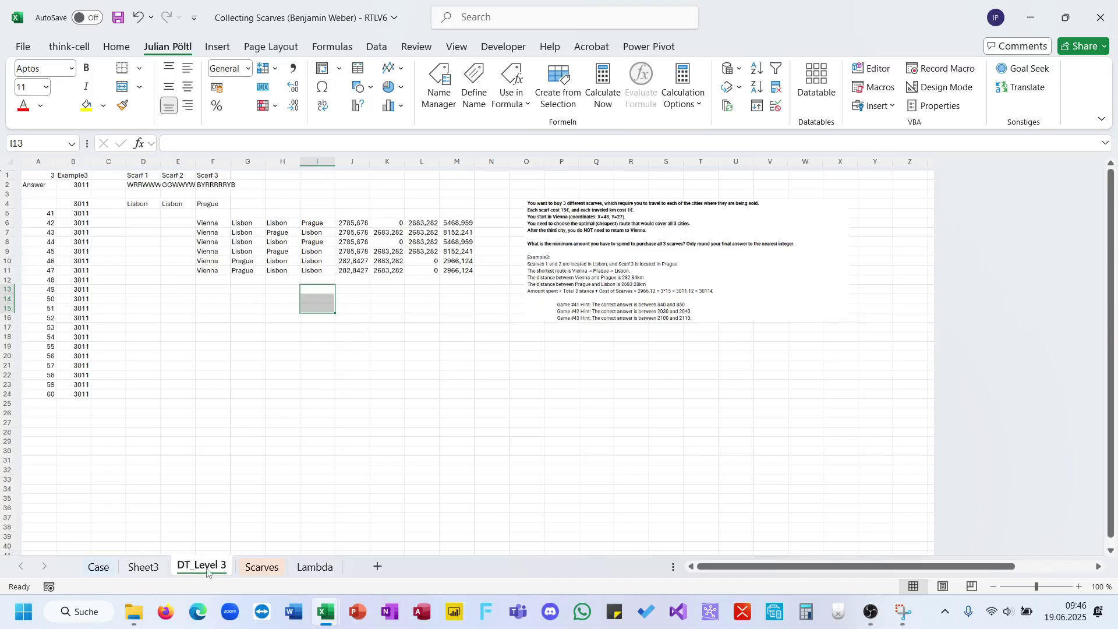
pyautogui.hotkey('ctrl', 'pagedown')
pyautogui.scroll(-2, 522, 179)
pyautogui.scroll(2, 523, 178)
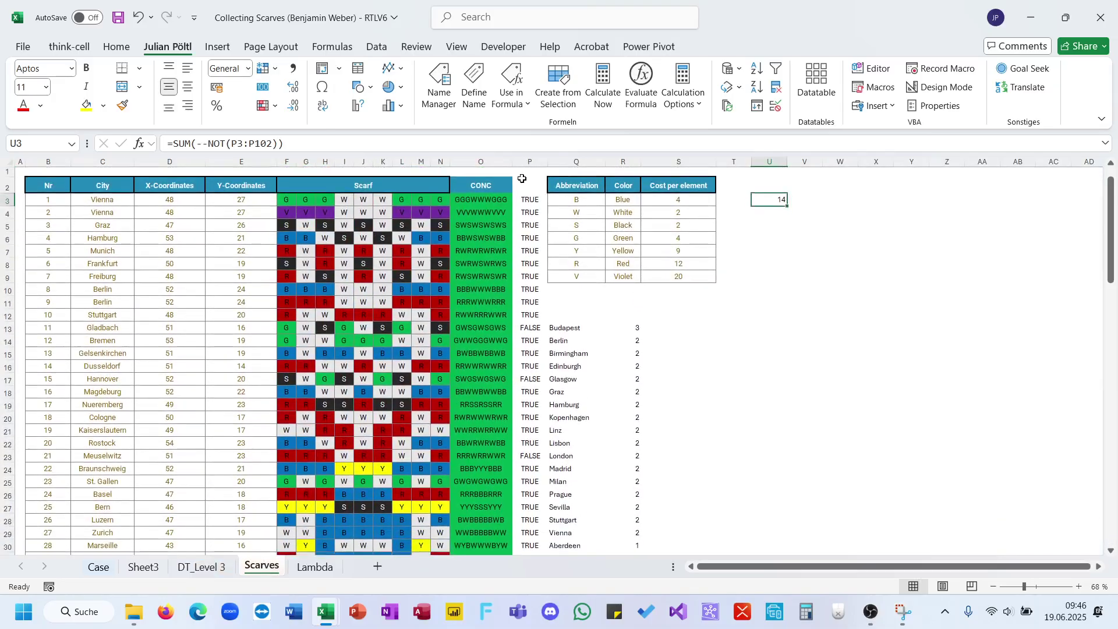
pyautogui.click(484, 163)
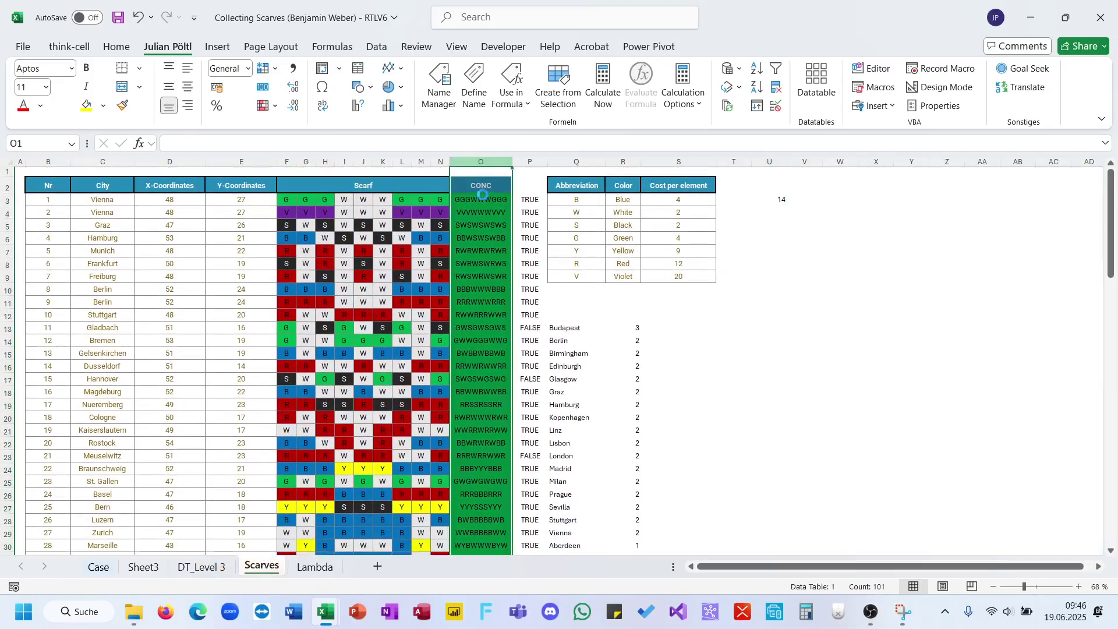
pyautogui.hotkey('ctrl', '+')
# Enter =SUM(--F3:N3="w") in O3 to count the white elements of the first scarf.
pyautogui.click(466, 197)
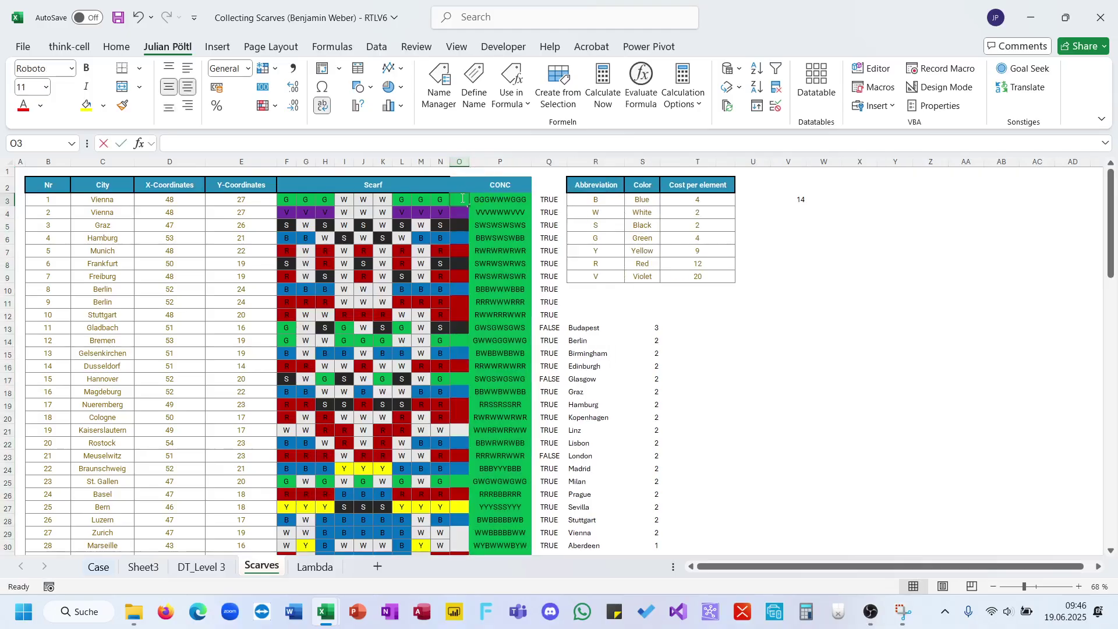
pyautogui.write('=sum(')
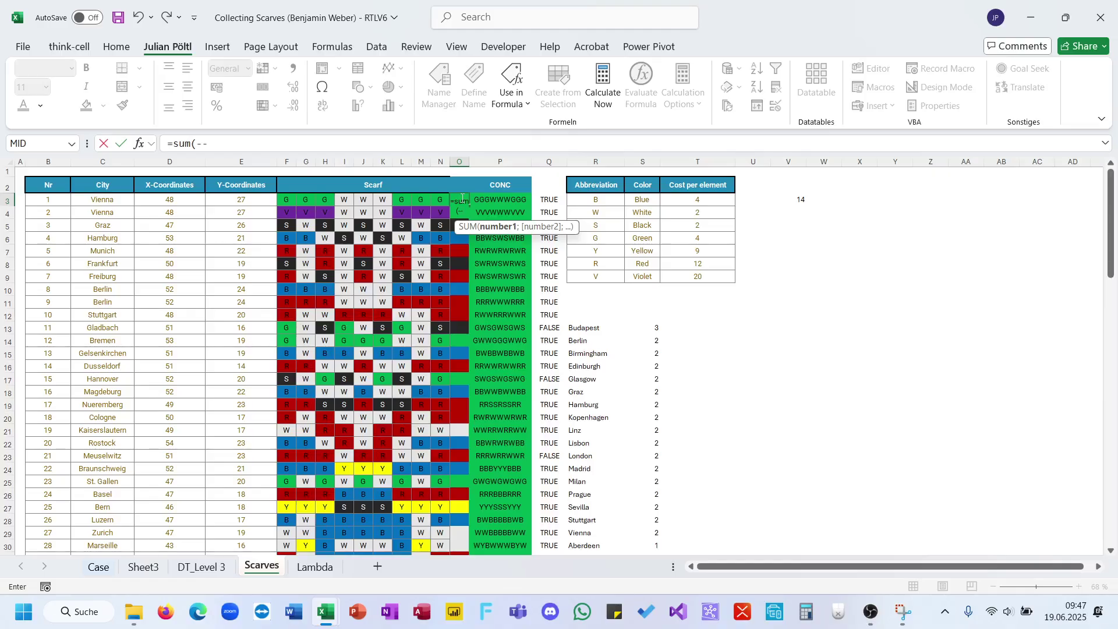
pyautogui.write('--')
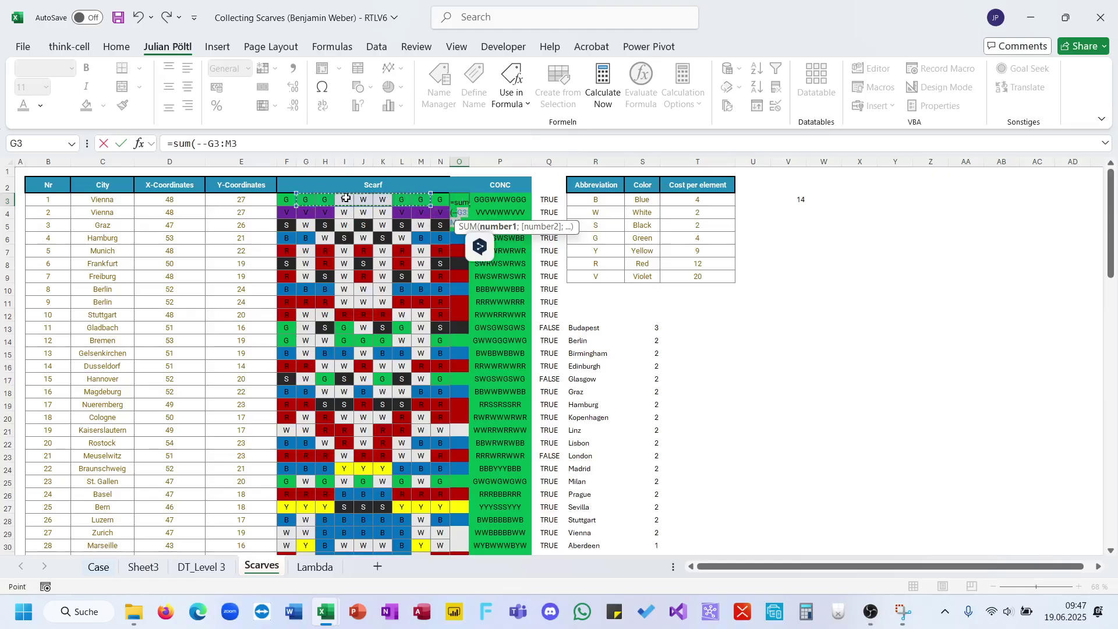
pyautogui.moveTo(287, 199); pyautogui.dragTo(446, 199)
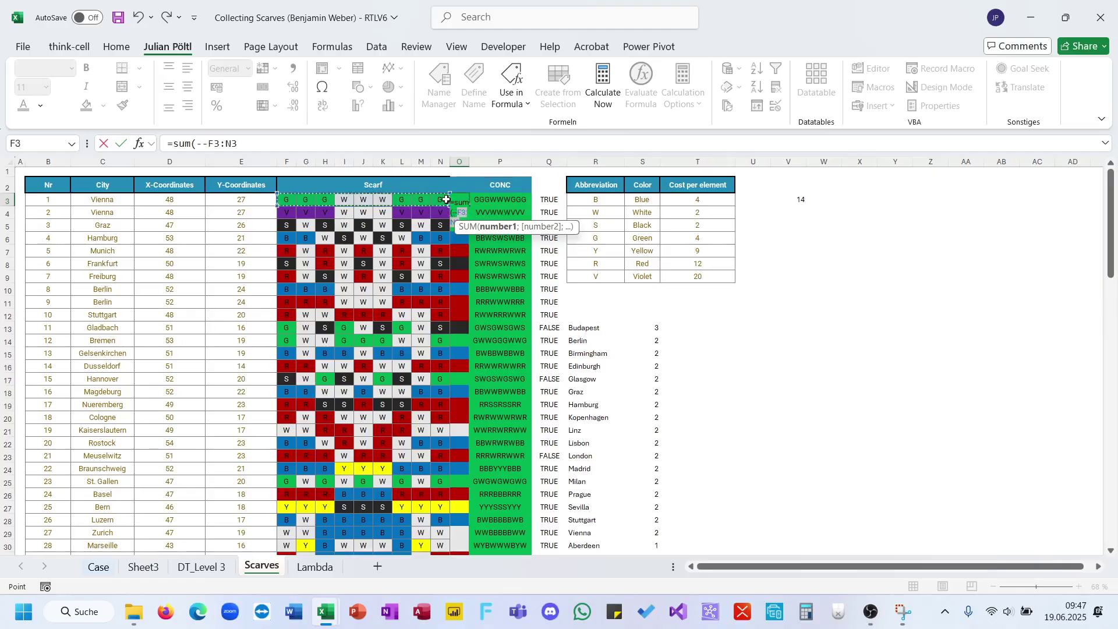
pyautogui.write('=')
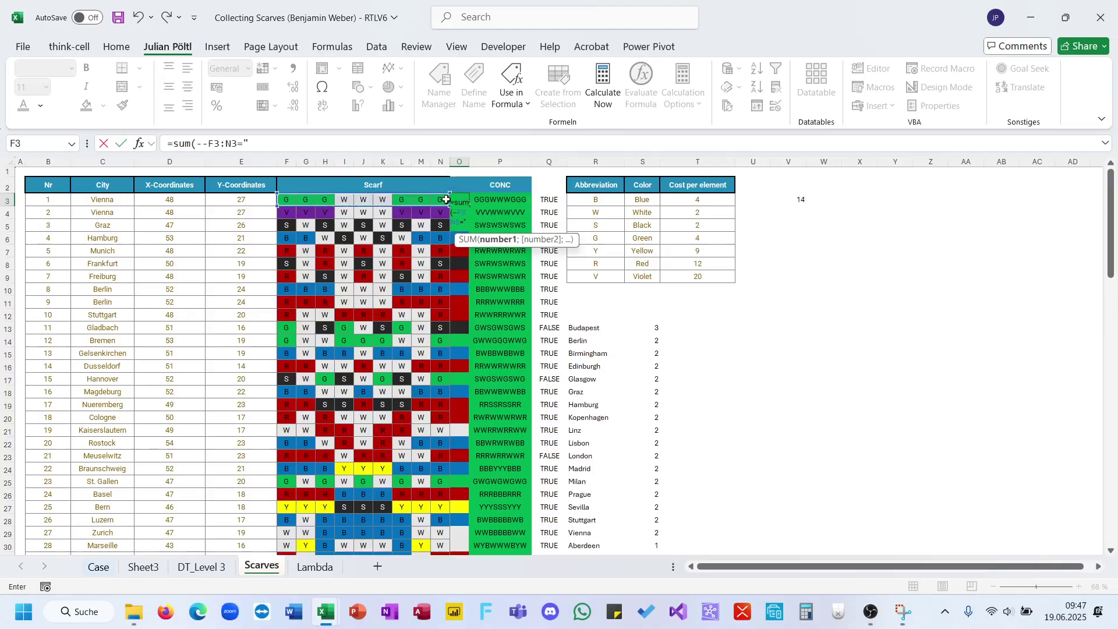
pyautogui.write('"w")')
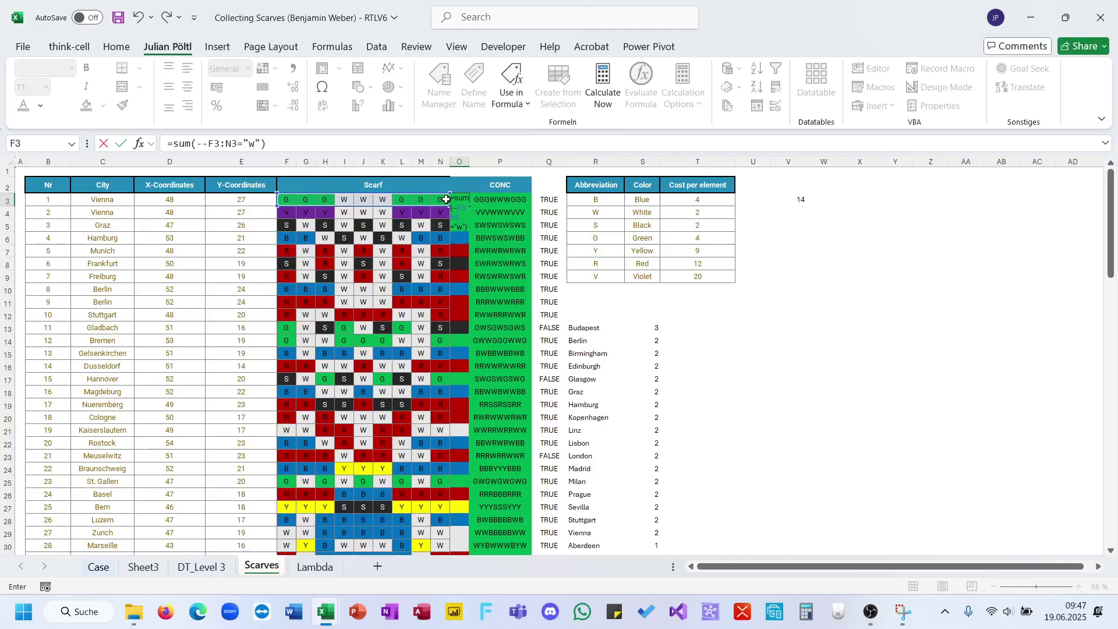
pyautogui.hotkey('ctrl', 'Return')
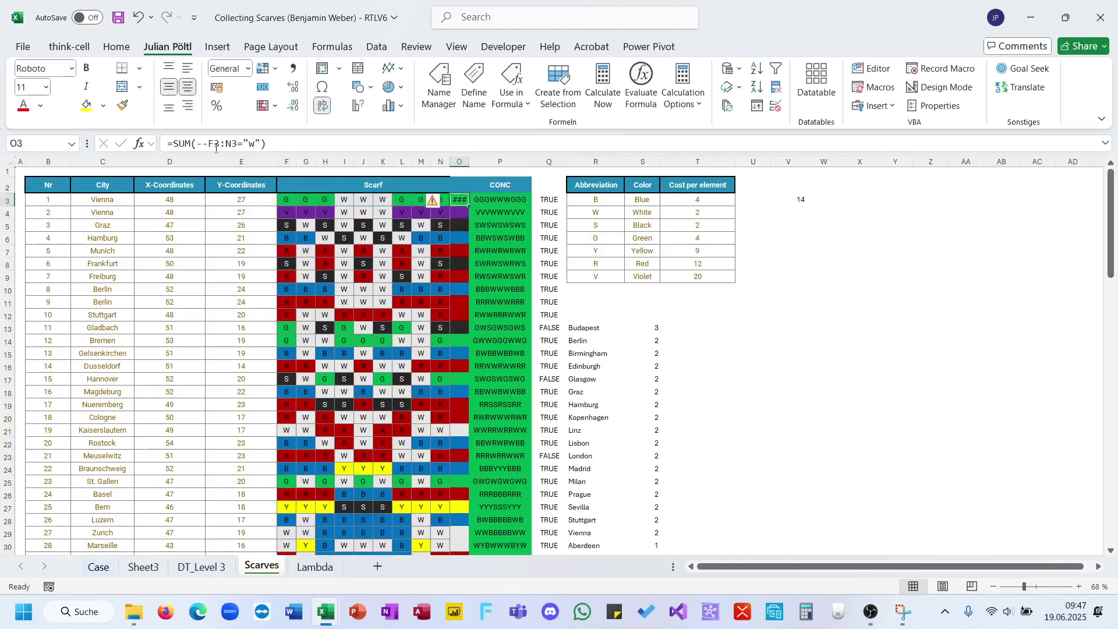
# Correct the O3 formula to =SUM(--(F3:N3="w")) and fill it down for all scarves.
pyautogui.click(211, 145)
pyautogui.write('(')
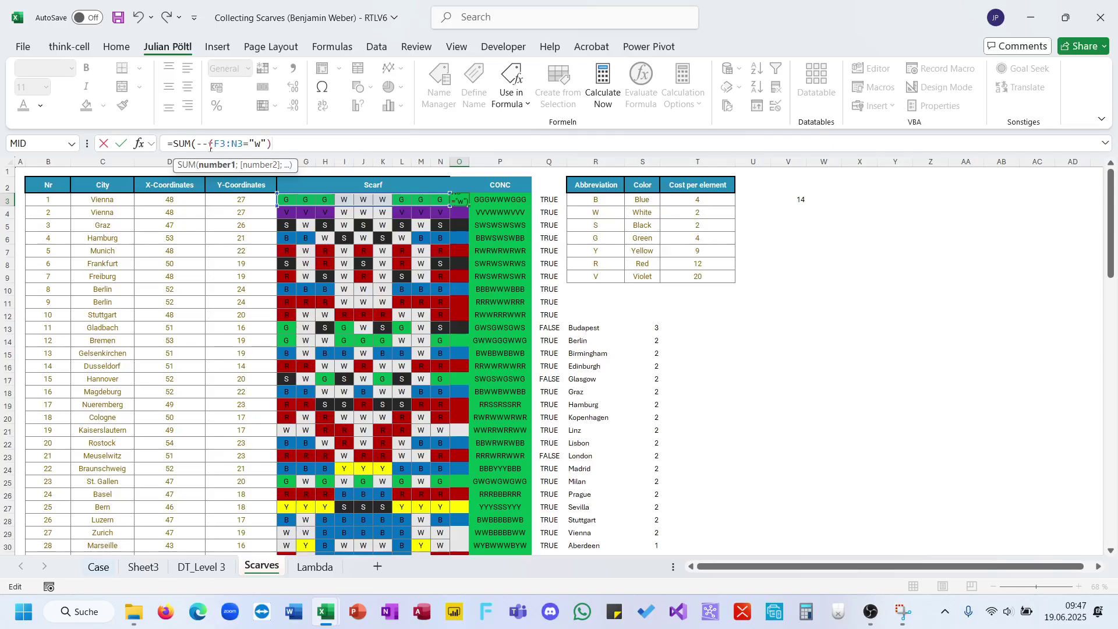
pyautogui.write(')')
pyautogui.hotkey('ctrl', 'Return')
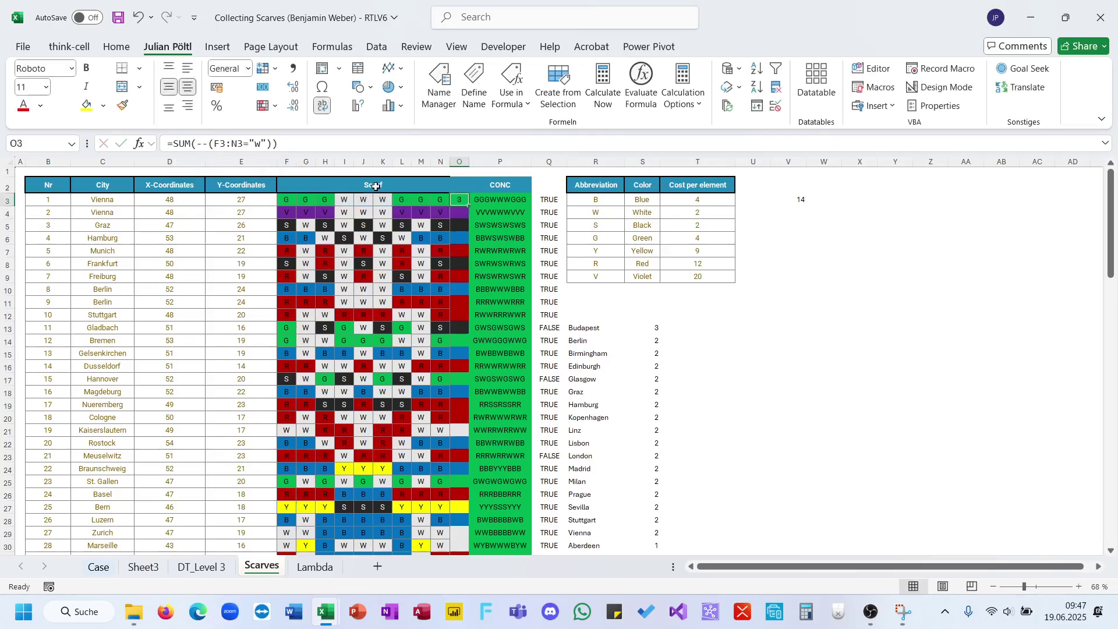
pyautogui.doubleClick(469, 205)
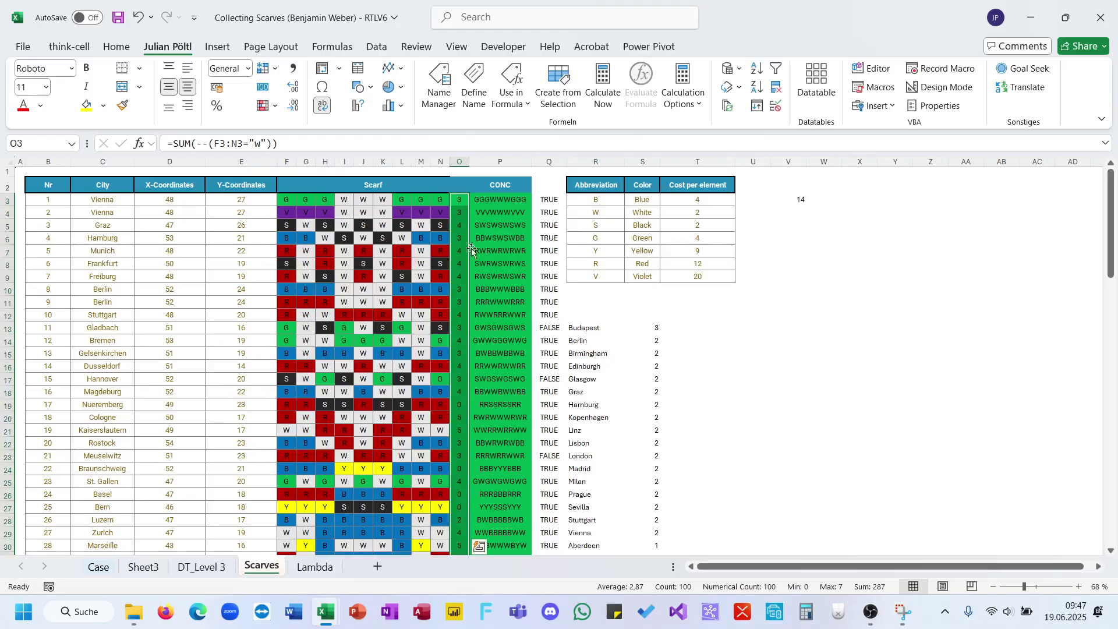
# Find the highest white count, copy its city Sociedad into the Bonus D answer cell E35 on the Case sheet, and select the Bonus E question.
pyautogui.scroll(-3, 543, 447)
pyautogui.scroll(-5, 543, 447)
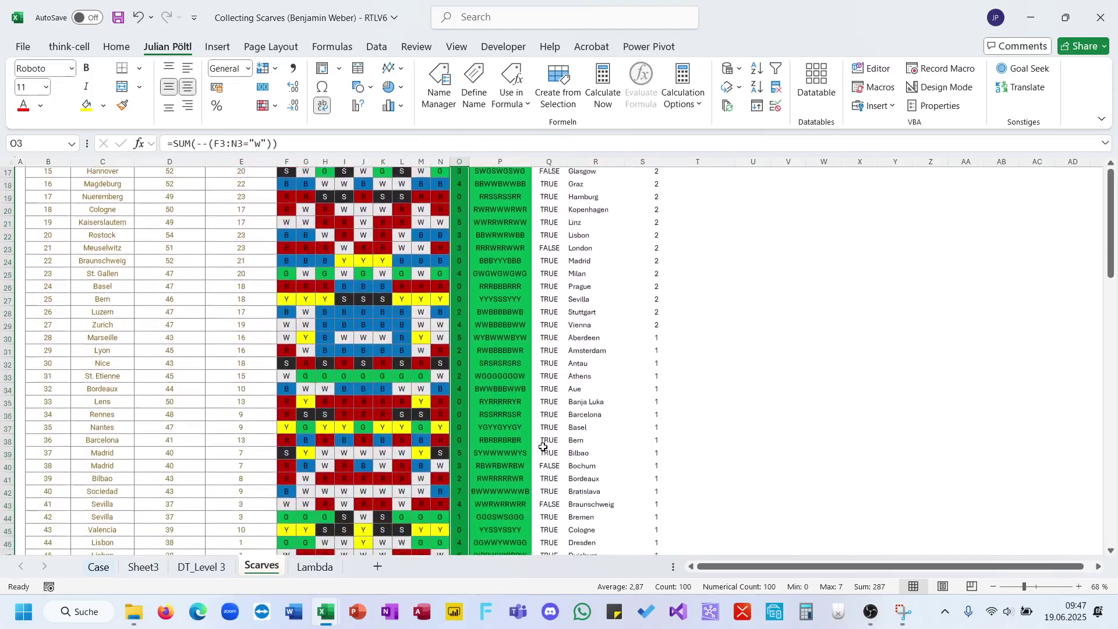
pyautogui.scroll(-3, 451, 496)
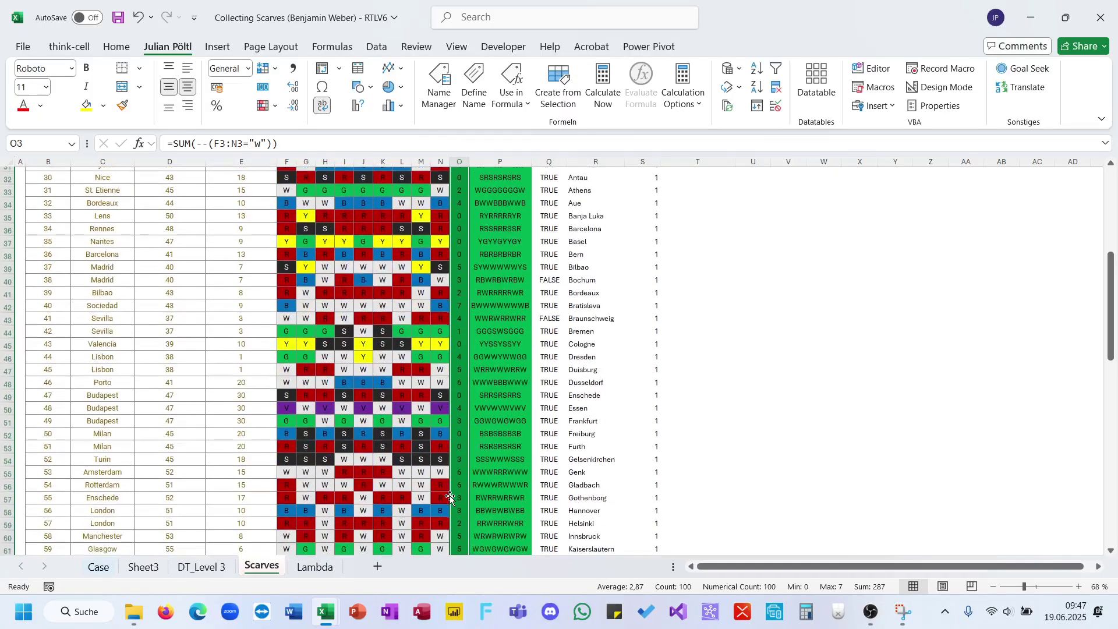
pyautogui.scroll(1, 450, 494)
pyautogui.click(162, 346)
pyautogui.hotkey('ctrl', 'c')
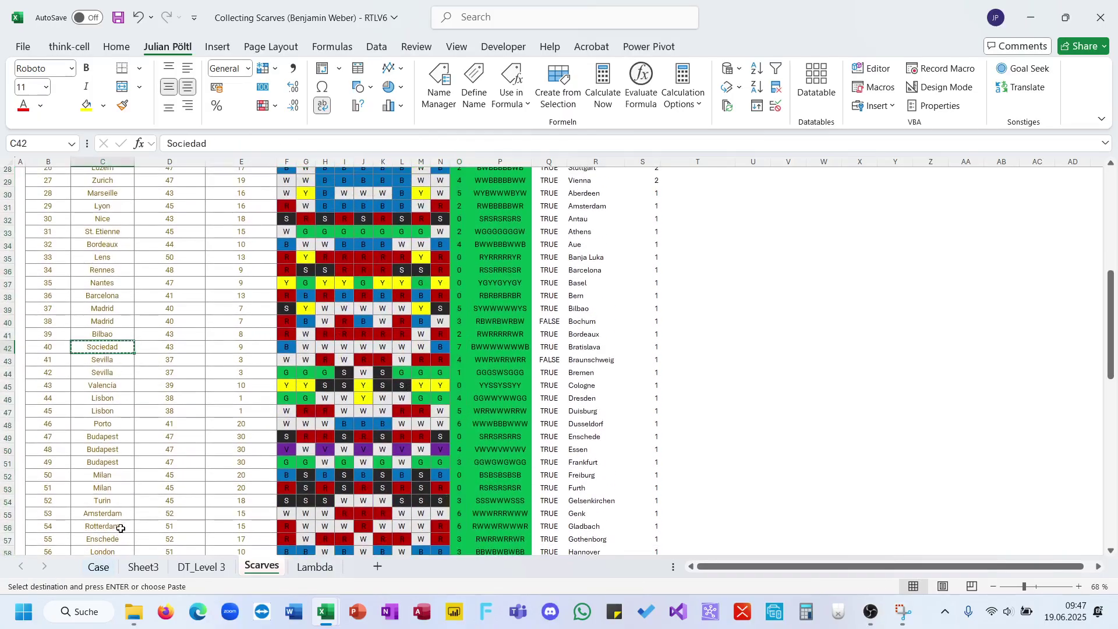
pyautogui.click(99, 567)
pyautogui.click(186, 414)
pyautogui.hotkey('ctrl', 'v')
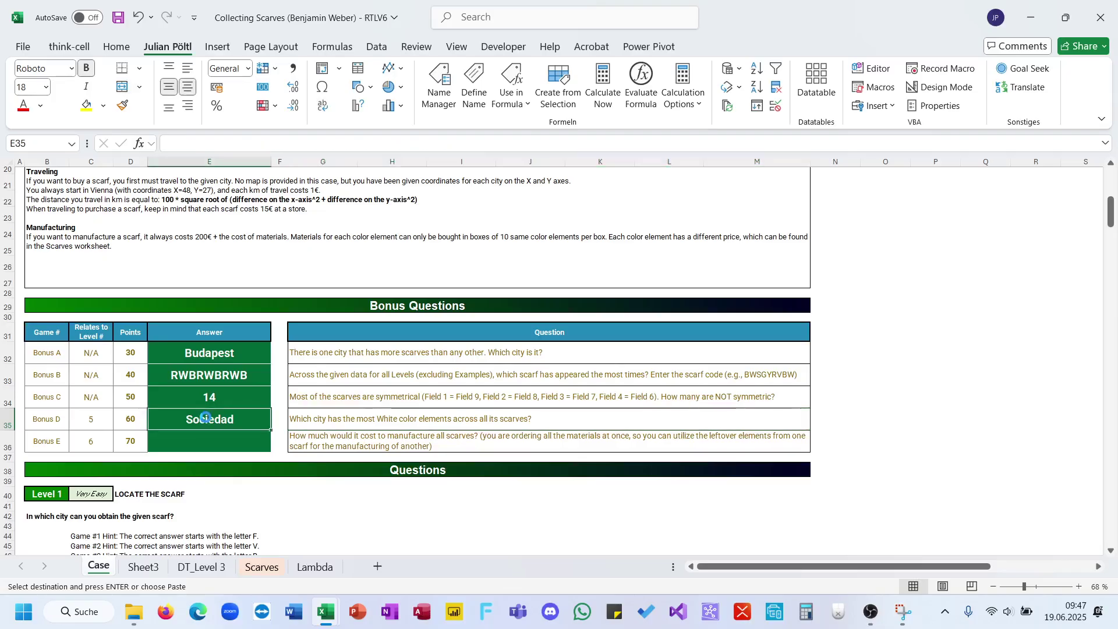
pyautogui.click(342, 442)
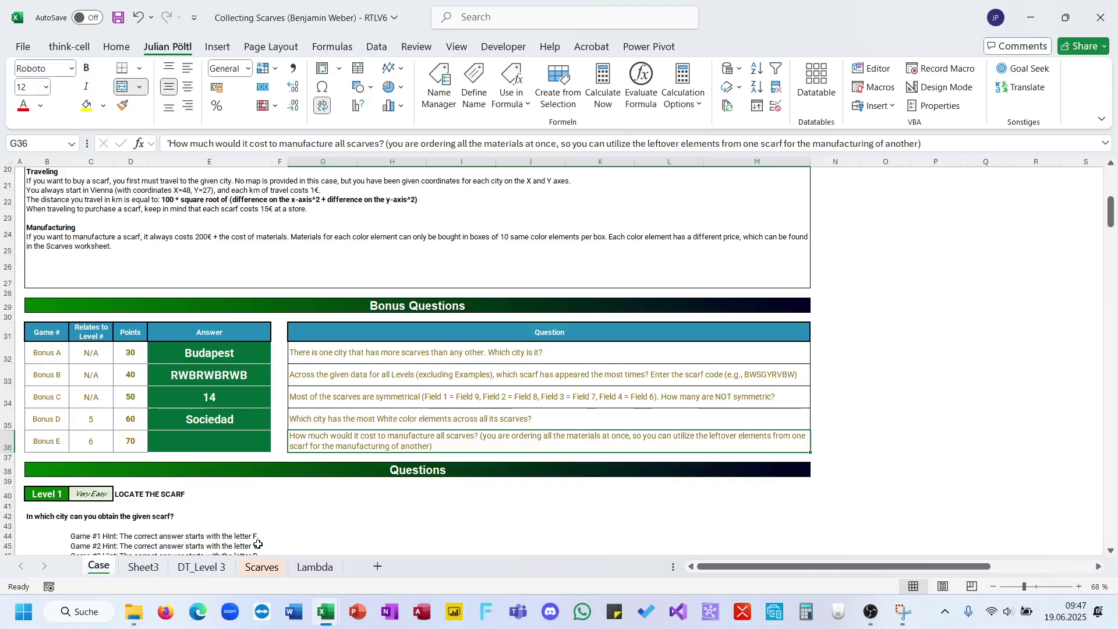
# On the Scarves sheet, join all scarf codes in U3 beside the color cost table with =CONCAT(CONC).
pyautogui.click(135, 572)
pyautogui.click(213, 570)
pyautogui.click(262, 567)
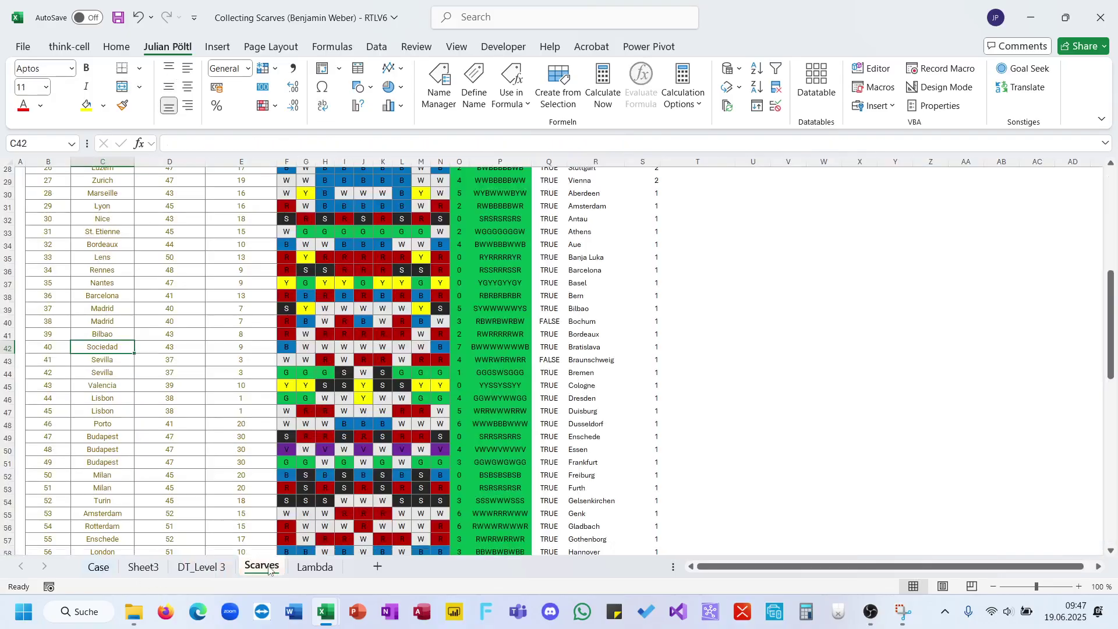
pyautogui.click(763, 205)
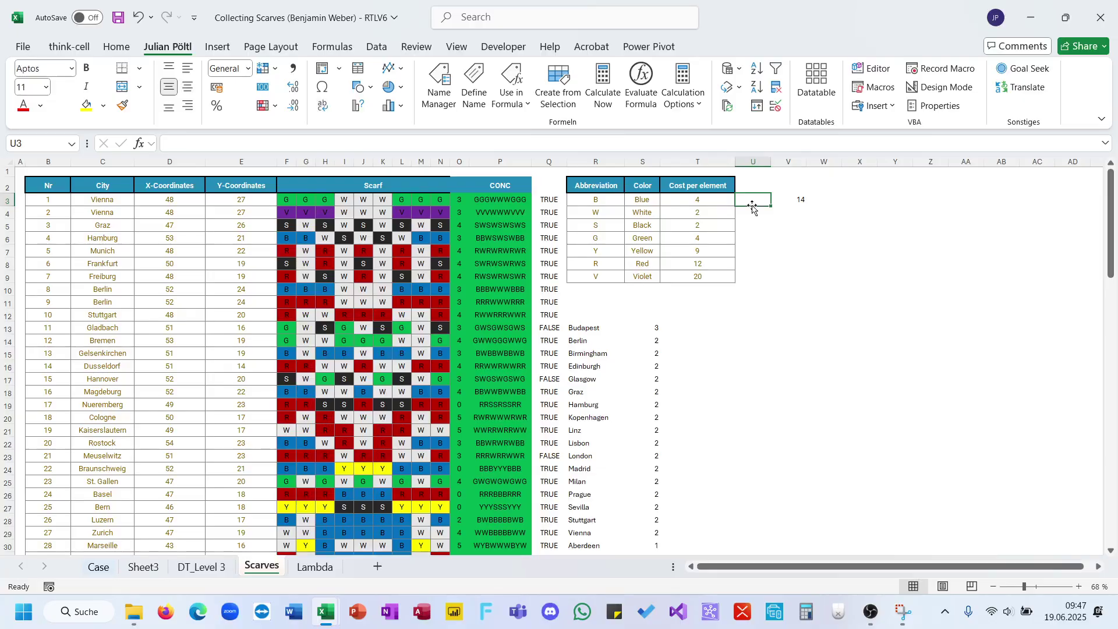
pyautogui.write('=')
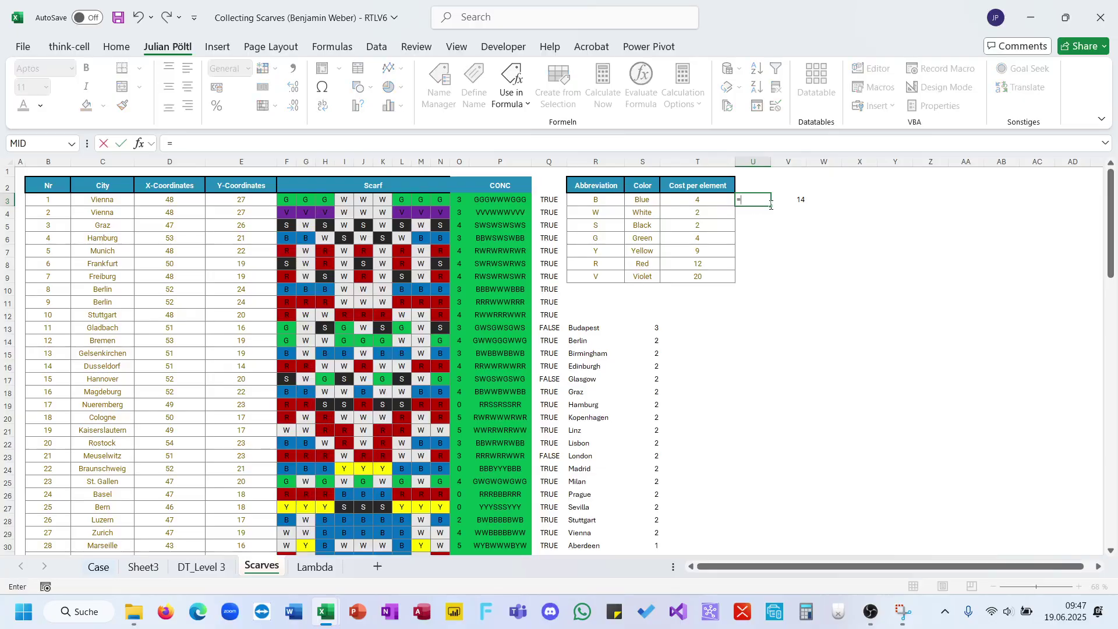
pyautogui.press('Escape')
pyautogui.write('=con')
pyautogui.press('Down')
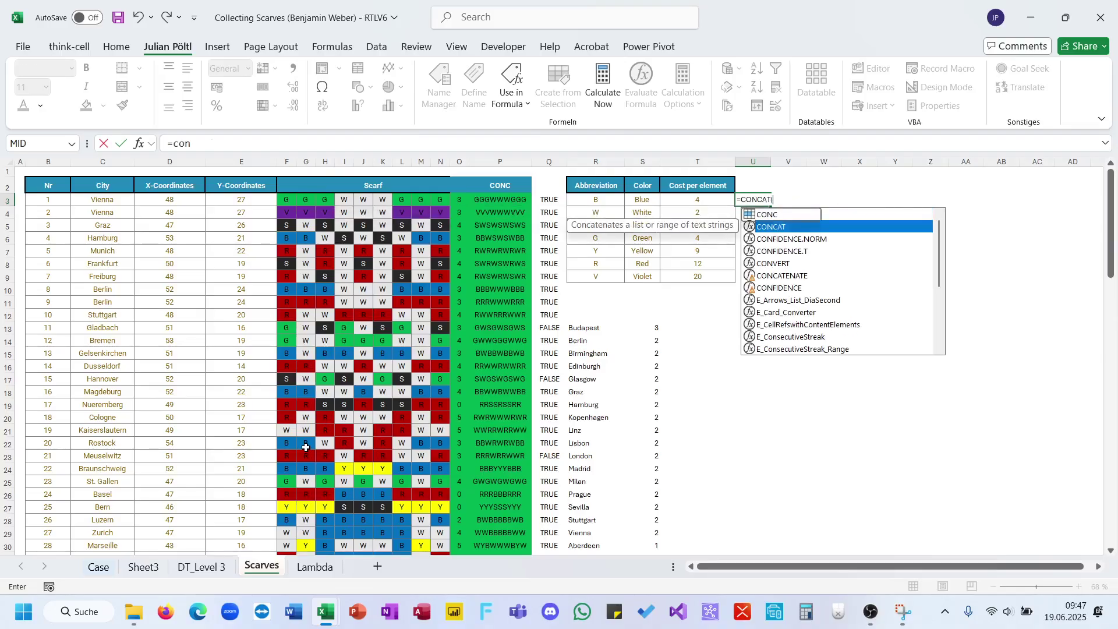
pyautogui.press('Tab')
pyautogui.write('con')
pyautogui.press('Tab')
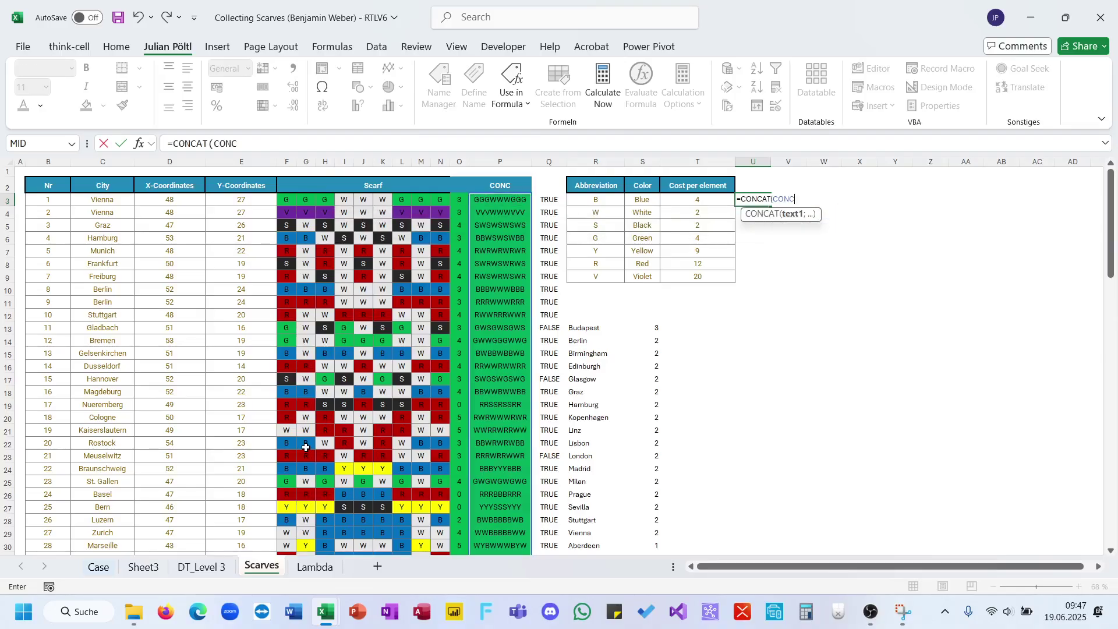
pyautogui.write(')')
pyautogui.hotkey('ctrl', 'Return')
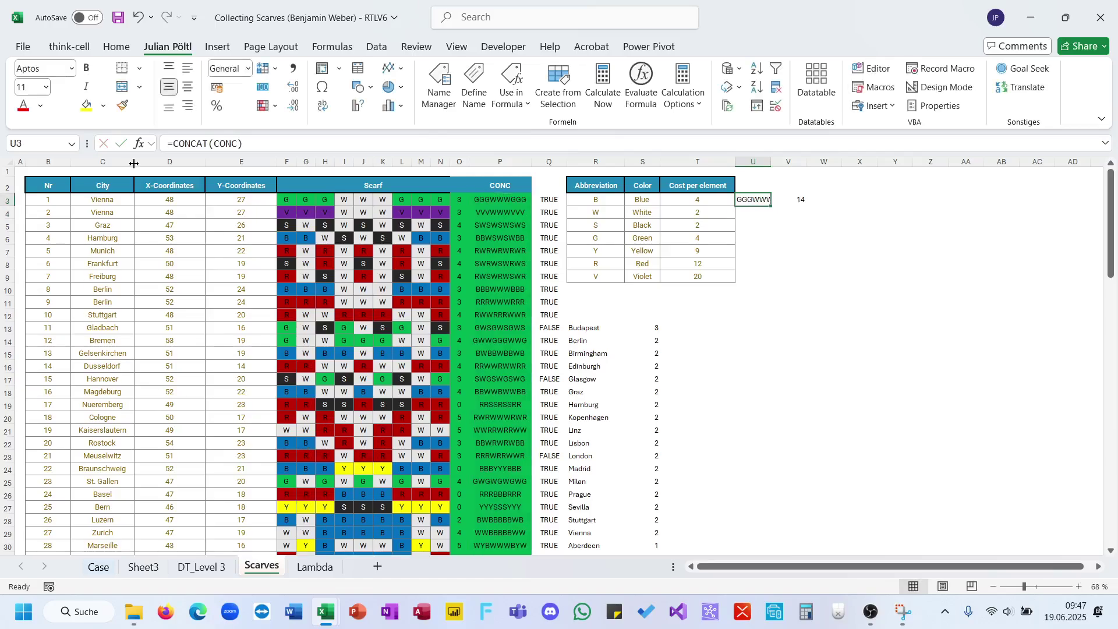
# Wrap the U3 formula in LET, naming CONCAT(CONC) as C and adding LEN(C) as the calculation.
pyautogui.click(172, 145)
pyautogui.write('Len(')
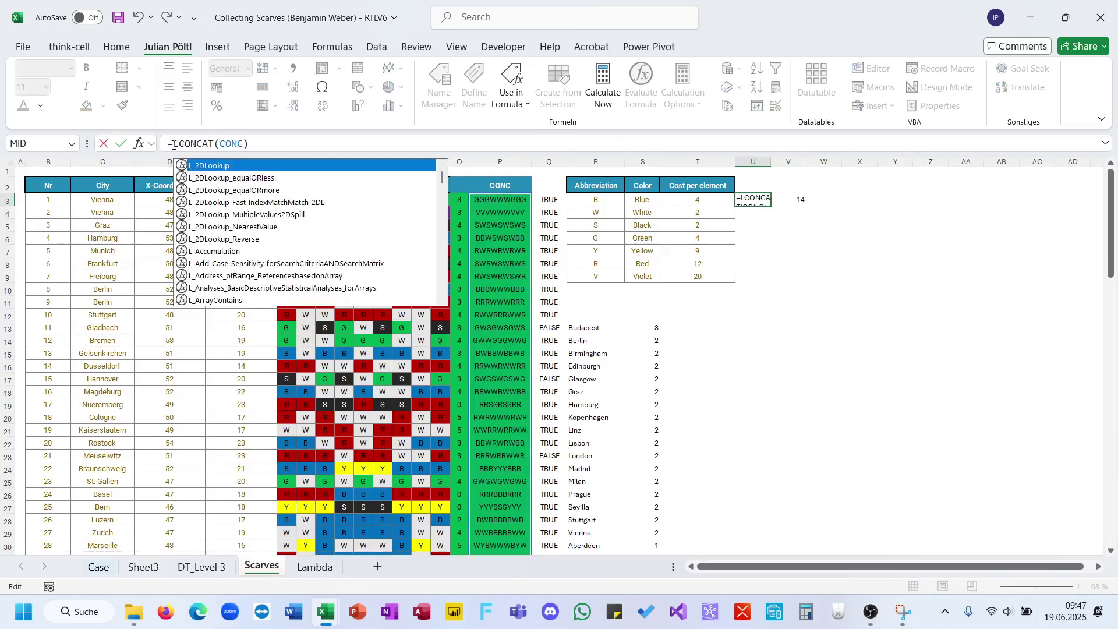
pyautogui.press('BackSpace')
pyautogui.press('BackSpace')
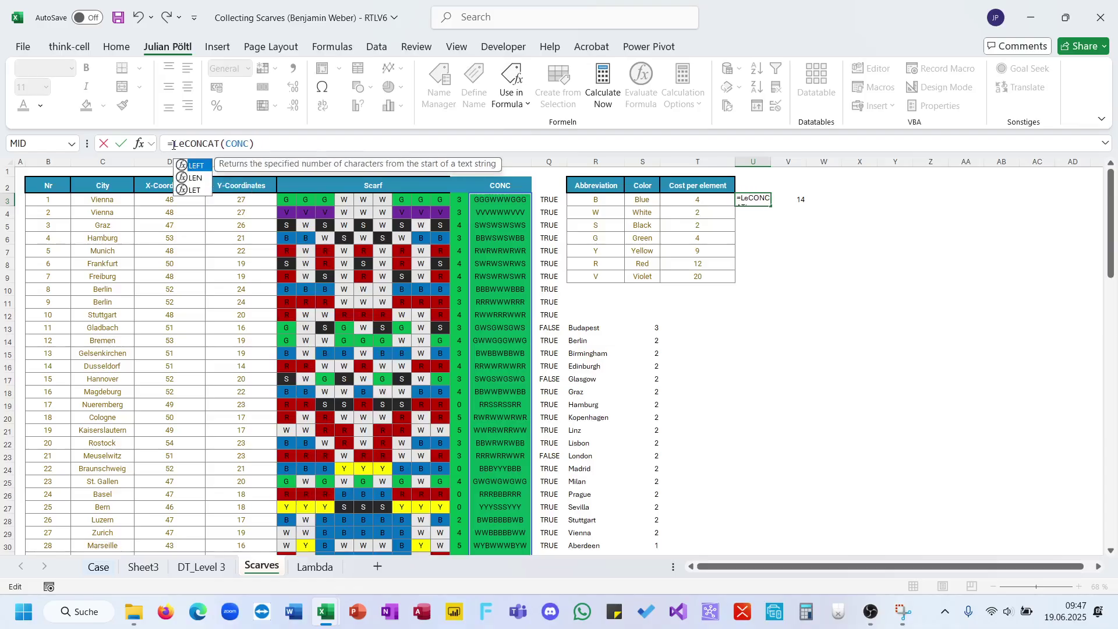
pyautogui.write('t(C;')
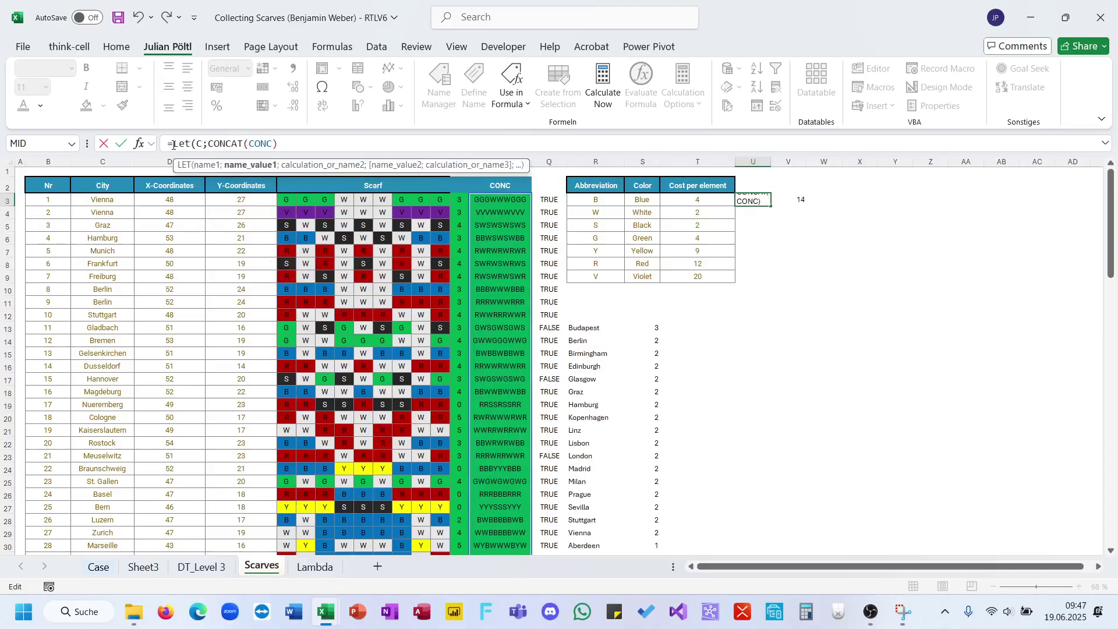
pyautogui.press('End')
pyautogui.write(';len(C)')
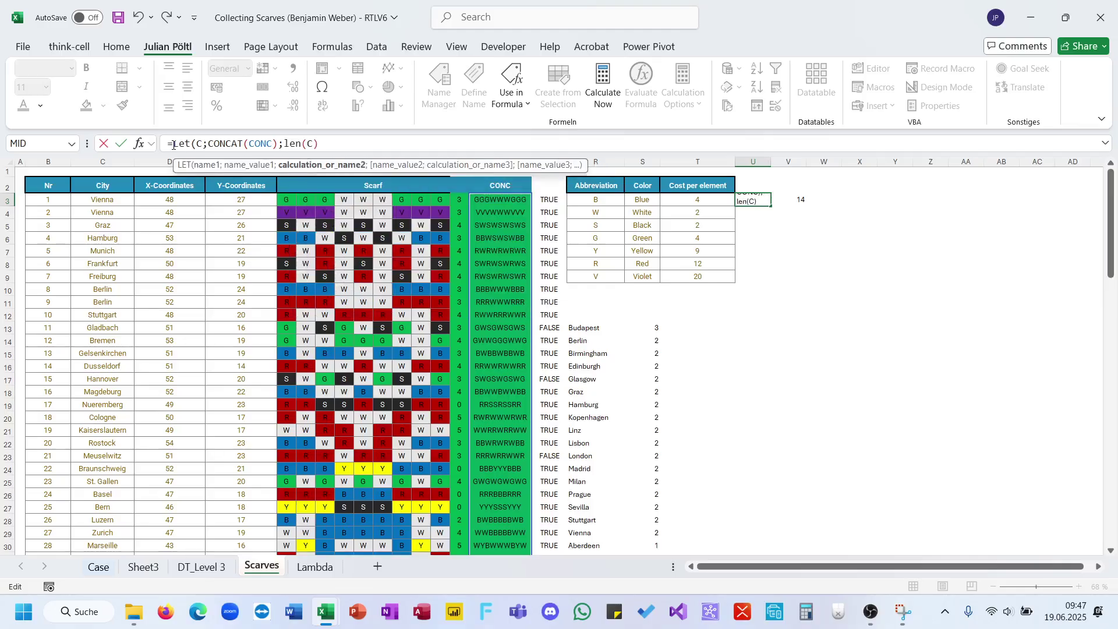
# Complete U3 as =LET(C;CONCAT(CONC);LEN(C)-LEN(SUBSTITUTE(C;R3;""))) to count the blue elements.
pyautogui.write('-len(su')
pyautogui.press('Tab')
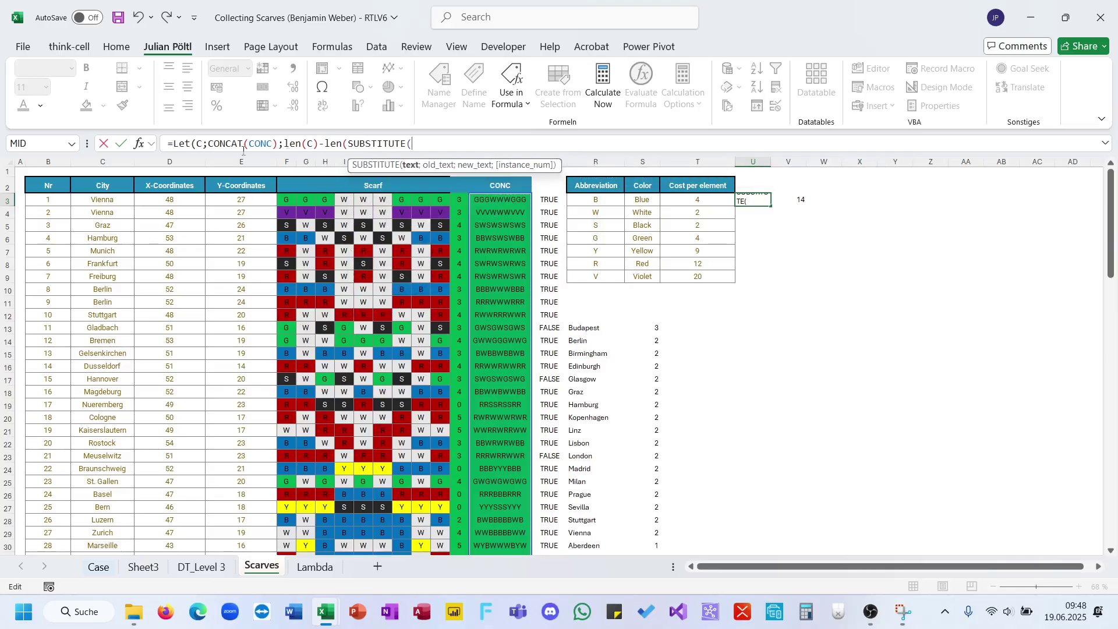
pyautogui.write('C;')
pyautogui.click(591, 198)
pyautogui.write(';"")')
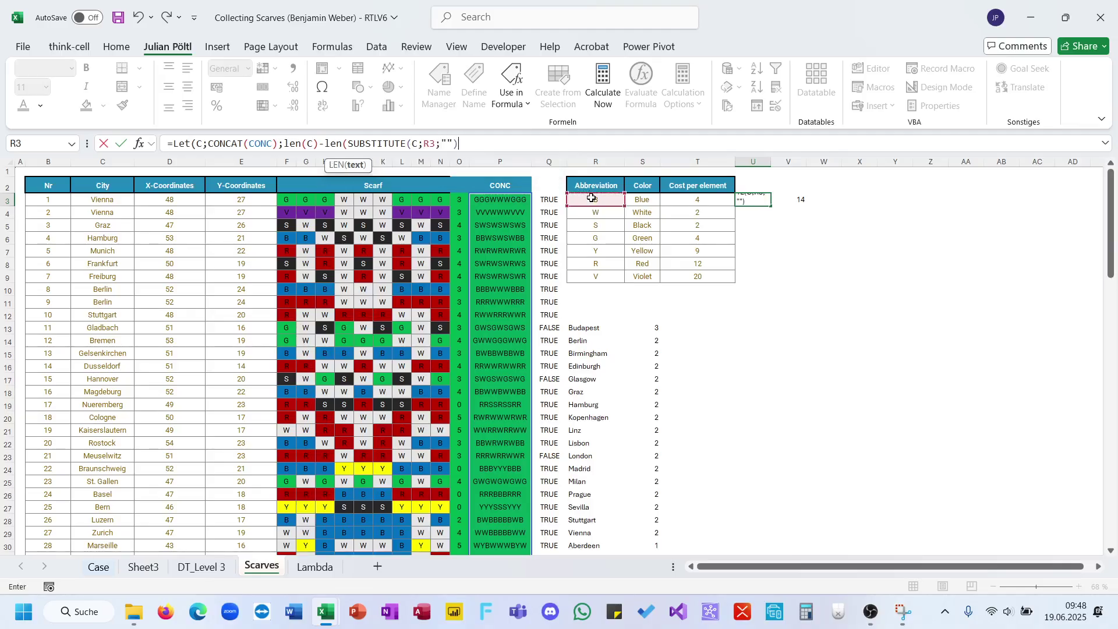
pyautogui.write(')')
pyautogui.hotkey('ctrl', 'Return')
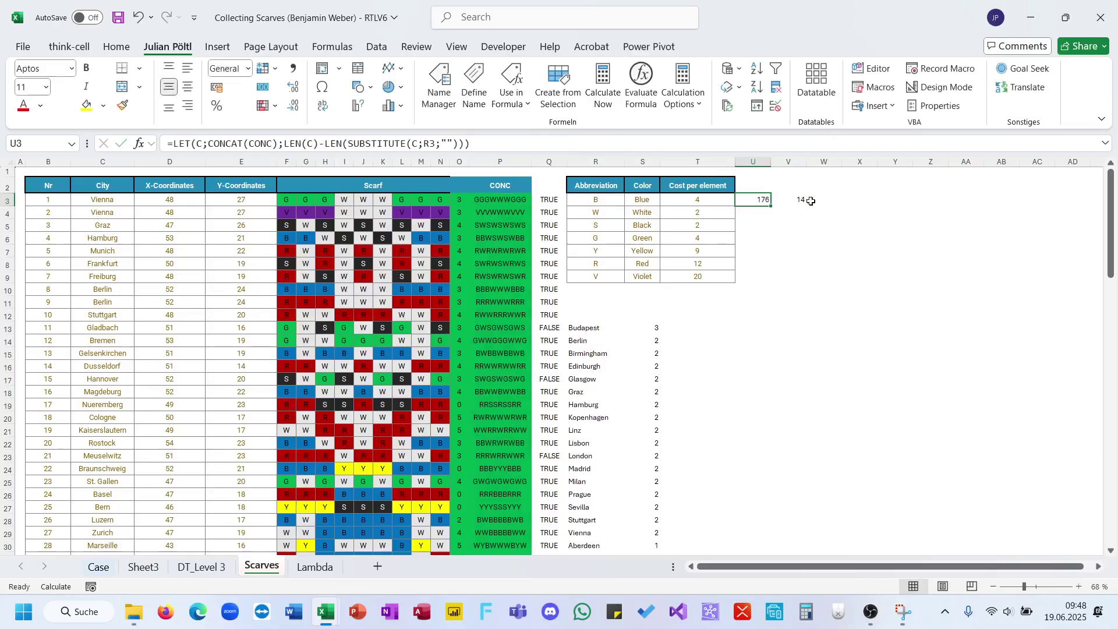
# Fill the U3 formula down for every color and clear the surplus copies from U10 downward.
pyautogui.doubleClick(771, 206)
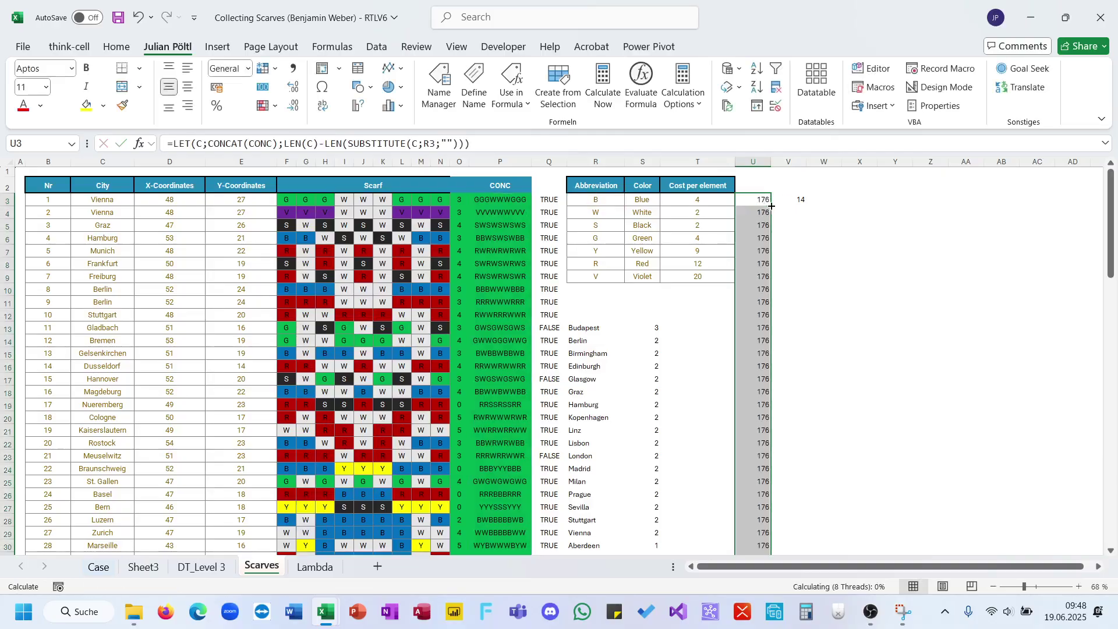
pyautogui.click(753, 286)
pyautogui.hotkey('ctrl', 'shift', 'Down')
pyautogui.press('Delete')
pyautogui.hotkey('ctrl', 'Up')
pyautogui.hotkey('ctrl', 'Up')
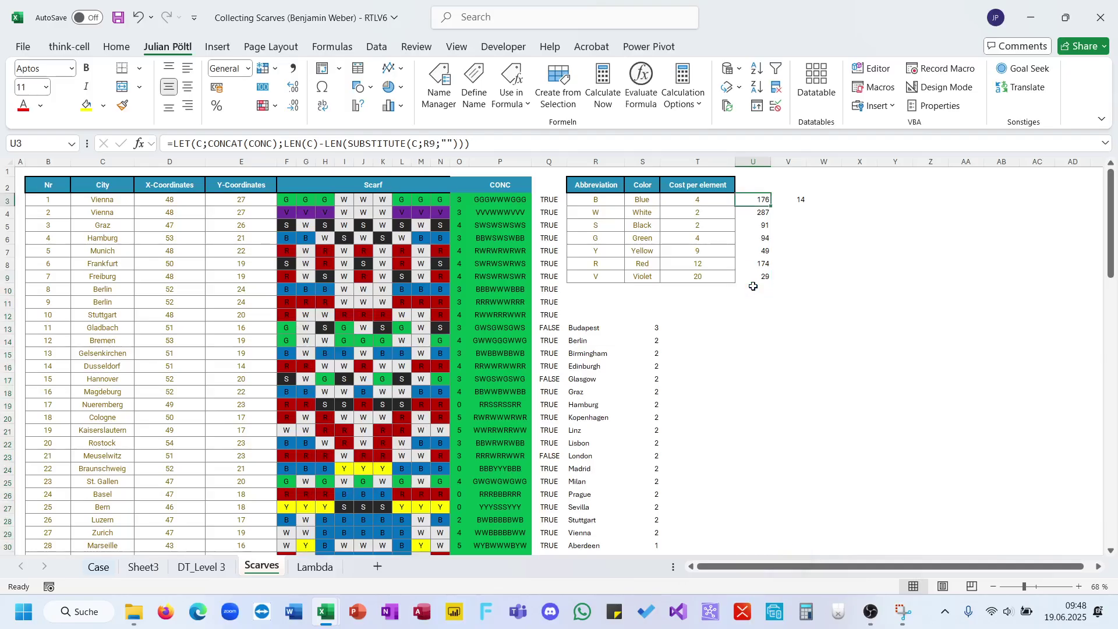
# Divide the element count formula in U3 by 10 to convert it to boxes of material.
pyautogui.click(497, 146)
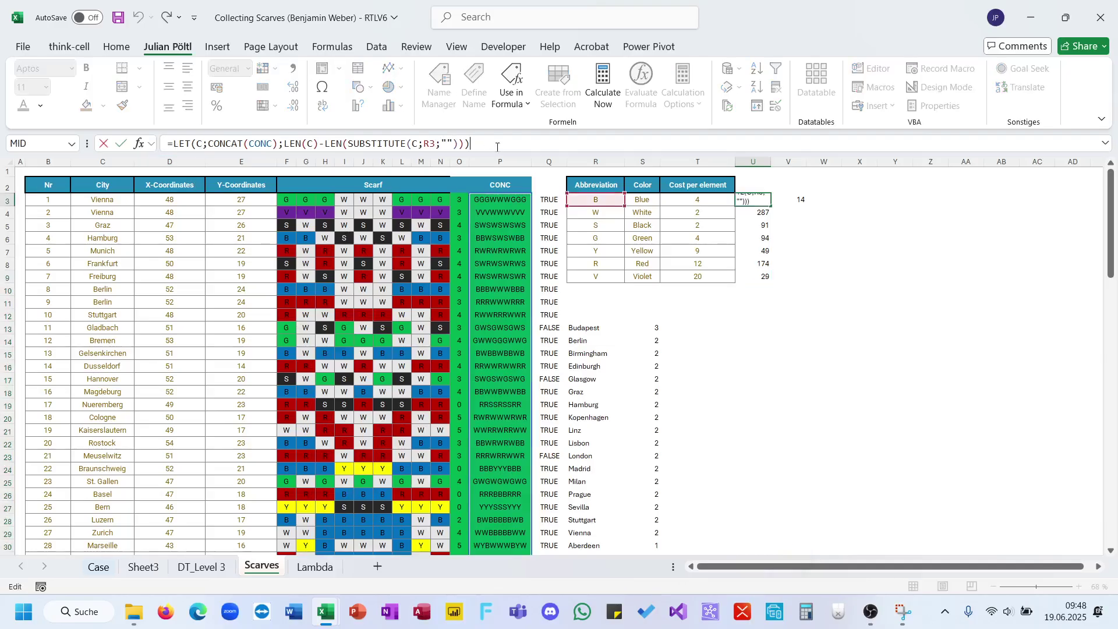
pyautogui.write('/10')
pyautogui.press('Return')
pyautogui.press('Up')
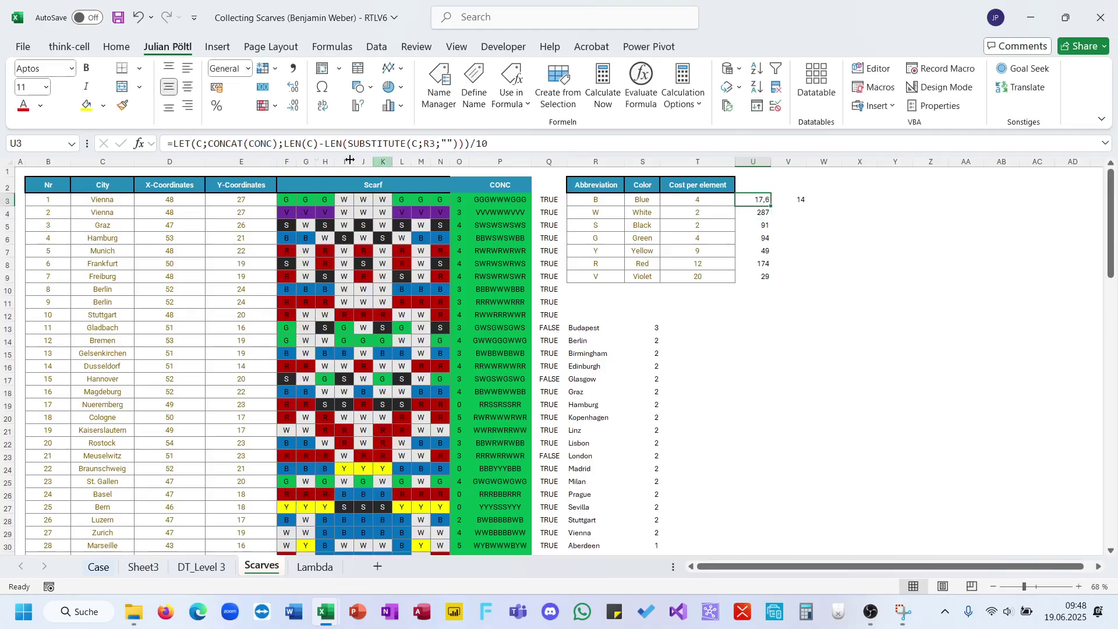
# Wrap the box formula in U3 in ROUNDUP with no decimal digits and fill it down for every color.
pyautogui.click(173, 143)
pyautogui.write('ROUNDUP(')
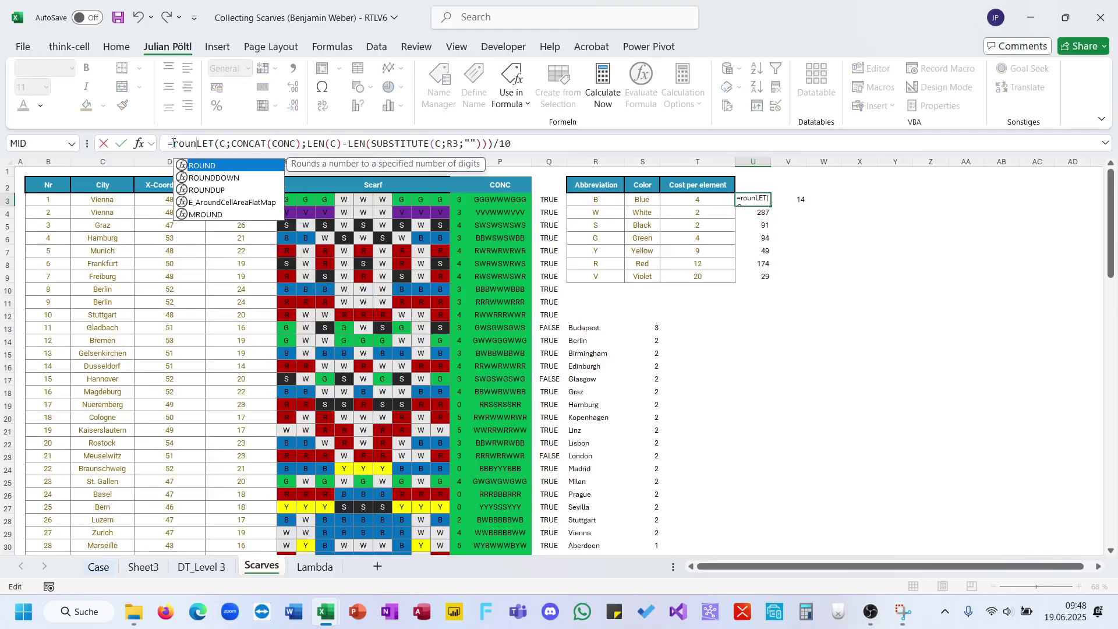
pyautogui.press('End')
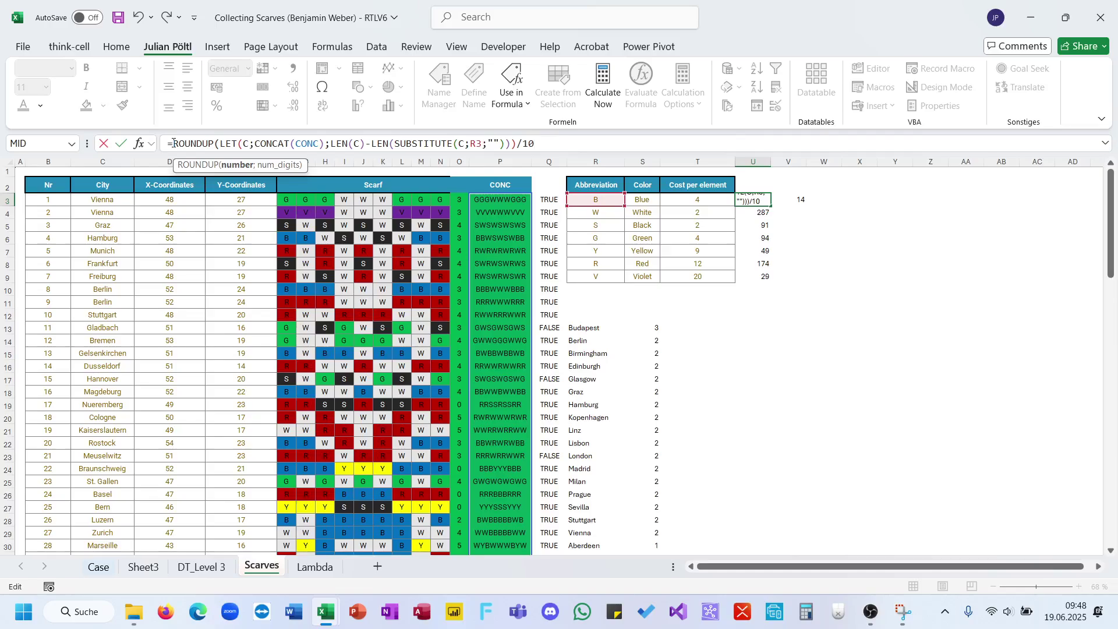
pyautogui.write(';')
pyautogui.write(')')
pyautogui.hotkey('ctrl', 'Return')
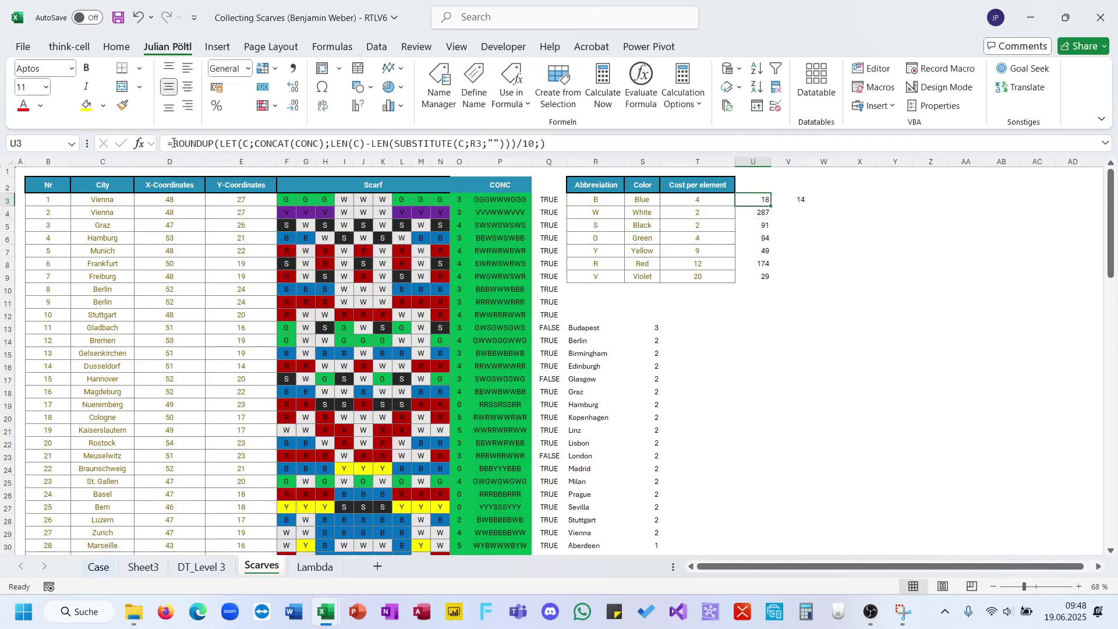
pyautogui.doubleClick(772, 205)
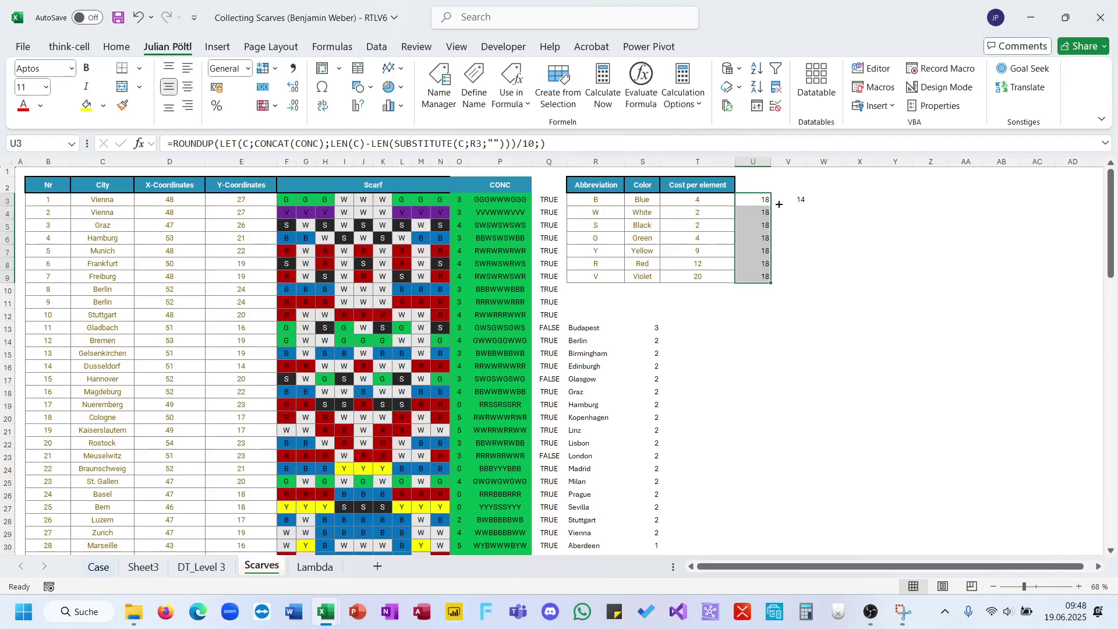
# Move the asymmetric scarf count from V3 to T22 and enter the material cost formula =U3*10*T3 in V3.
pyautogui.click(784, 202)
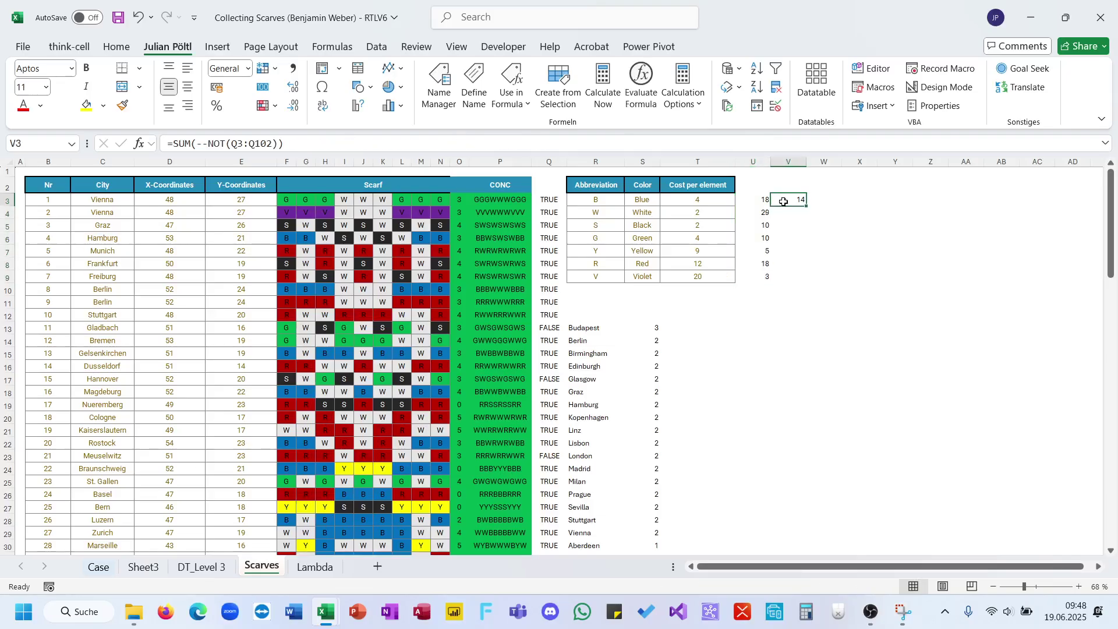
pyautogui.moveTo(785, 207); pyautogui.dragTo(746, 462)
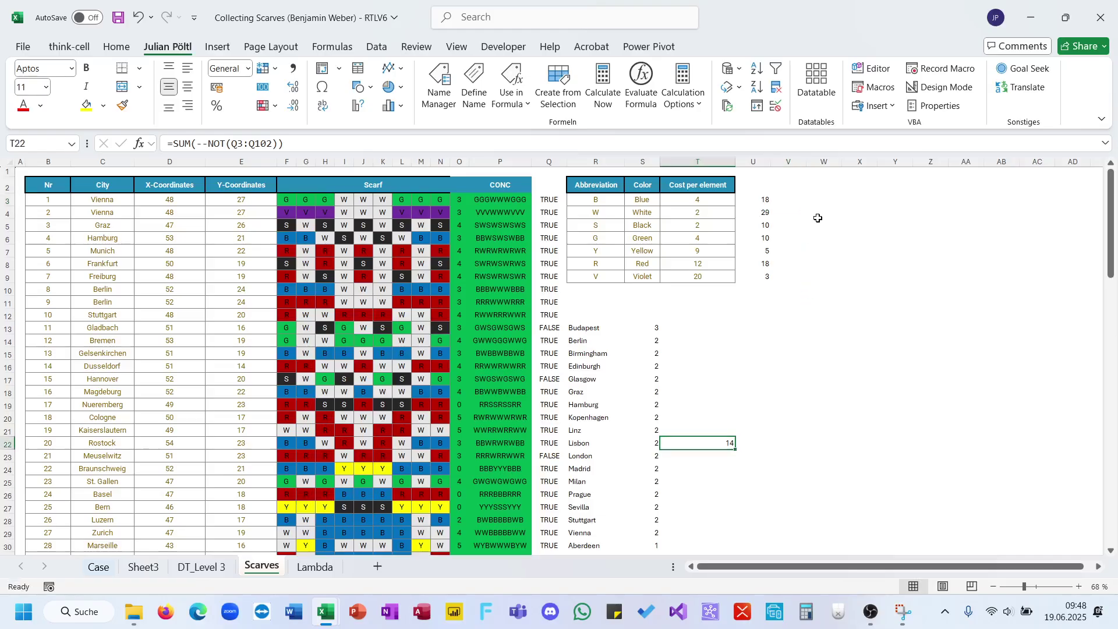
pyautogui.click(791, 201)
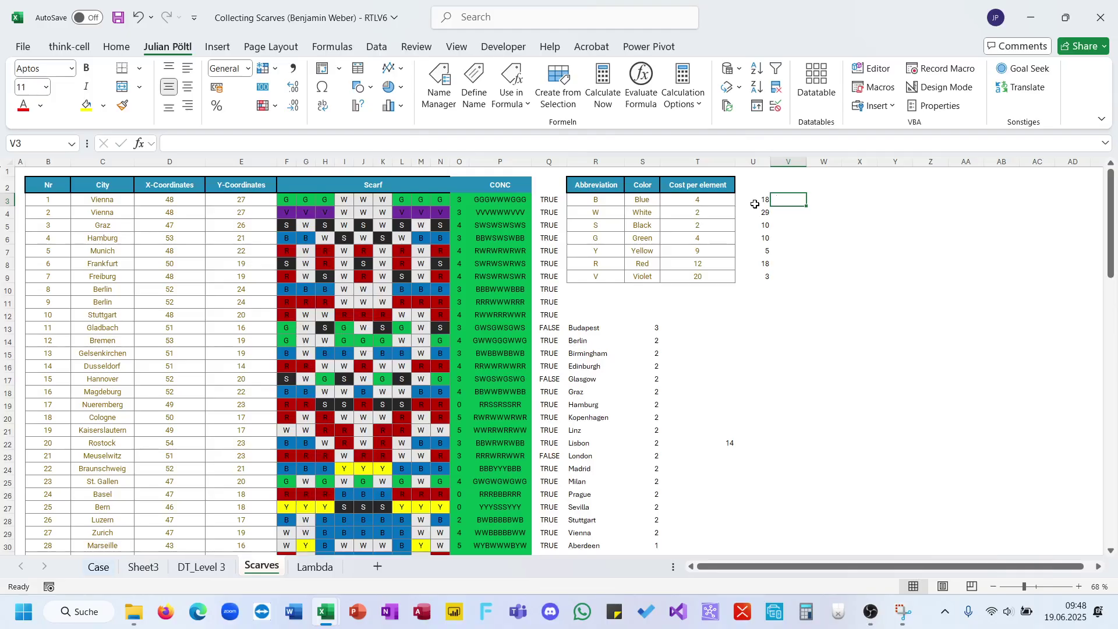
pyautogui.write('0')
pyautogui.write('=')
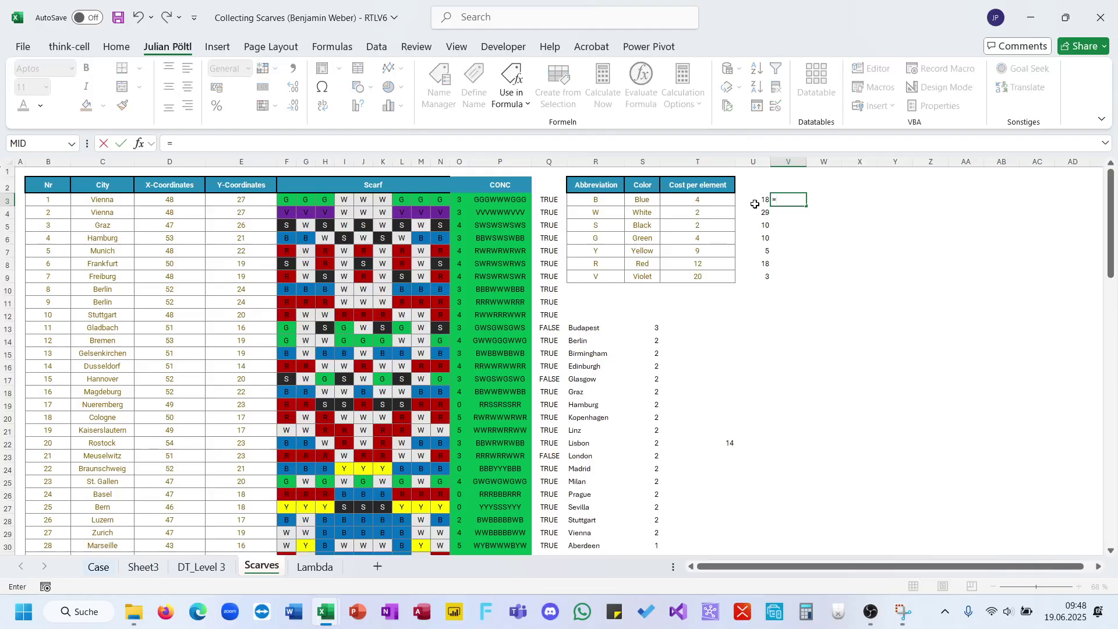
pyautogui.click(755, 203)
pyautogui.write('*')
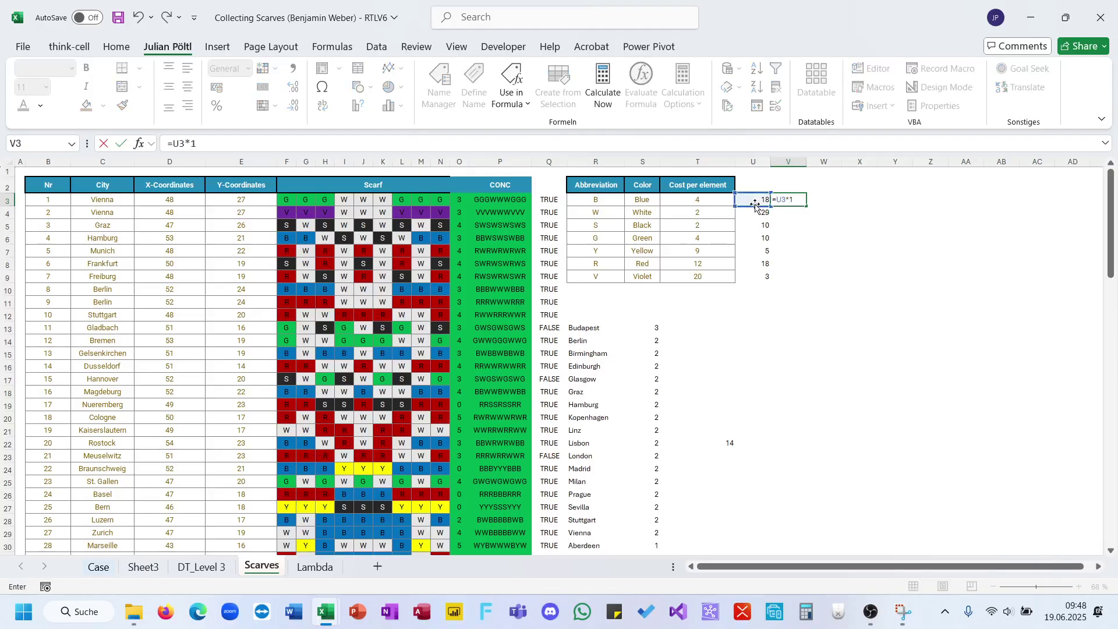
pyautogui.write('10*')
pyautogui.press('Left')
pyautogui.press('Left')
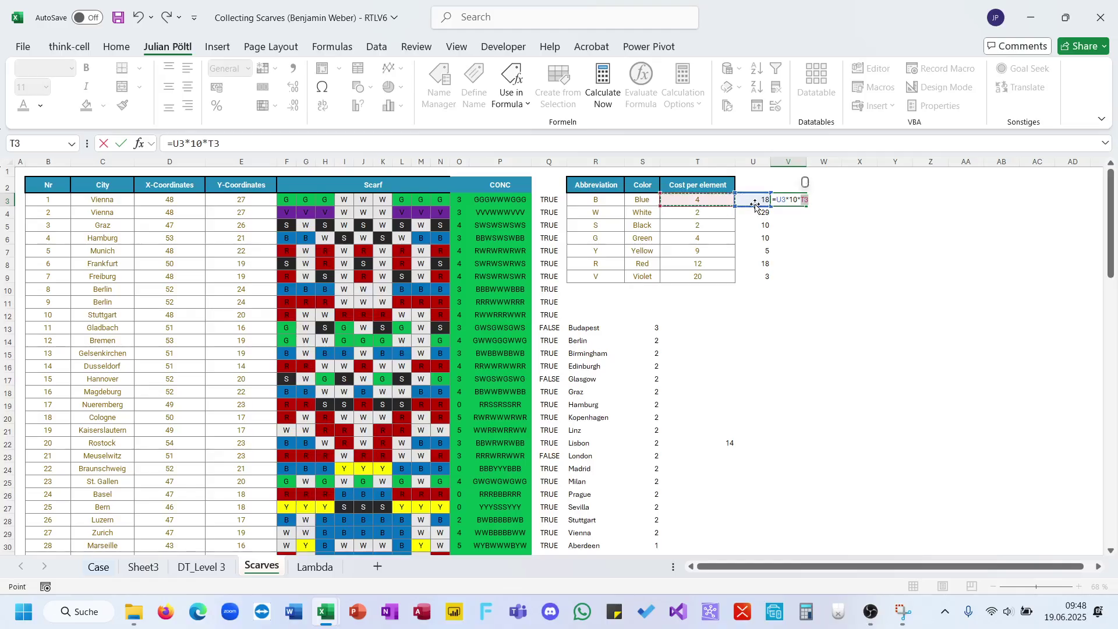
pyautogui.write('=')
pyautogui.hotkey('ctrl', 'Return')
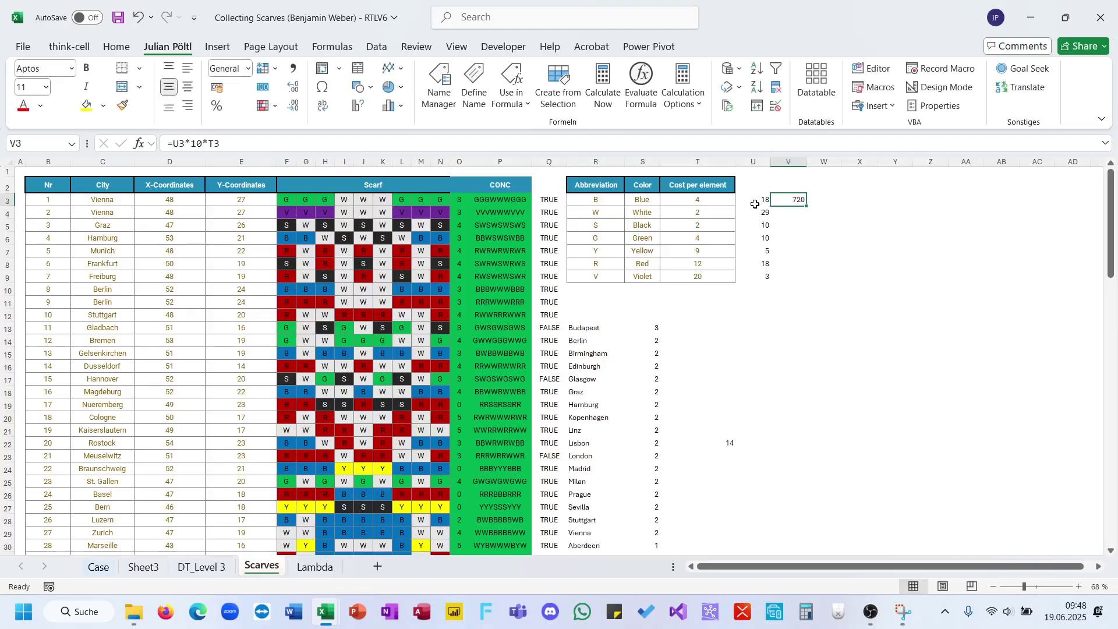
# Fill the V3 cost formula down for every color and clear the surplus copies from V10 downward.
pyautogui.doubleClick(807, 205)
pyautogui.click(798, 290)
pyautogui.hotkey('ctrl', 'shift', 'Down')
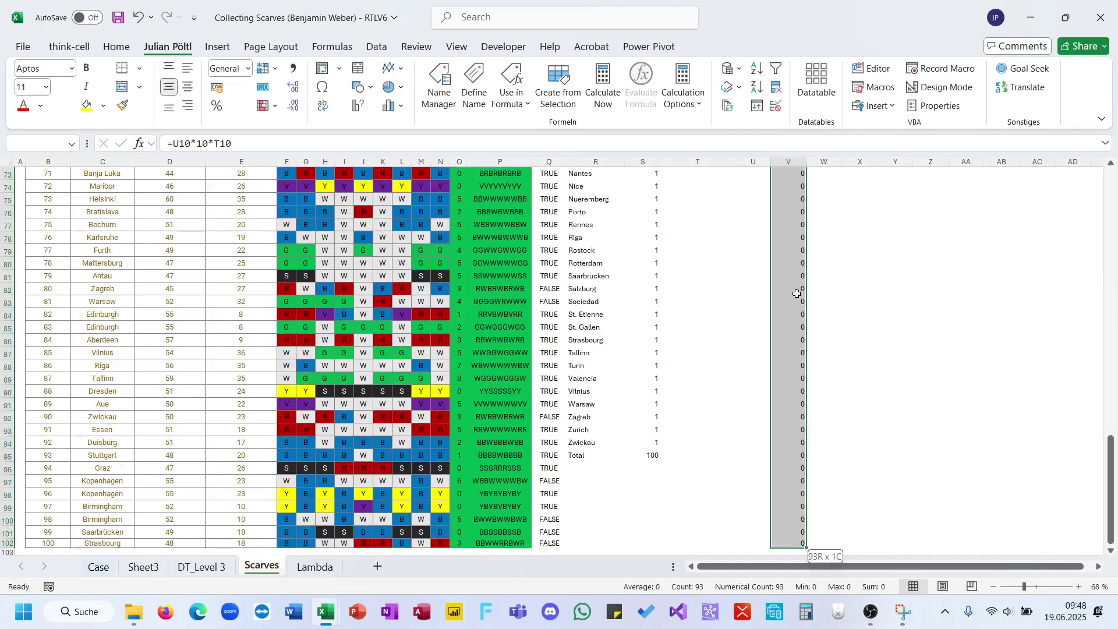
pyautogui.press('Delete')
pyautogui.press('Up')
pyautogui.hotkey('ctrl', 'shift', 'Up')
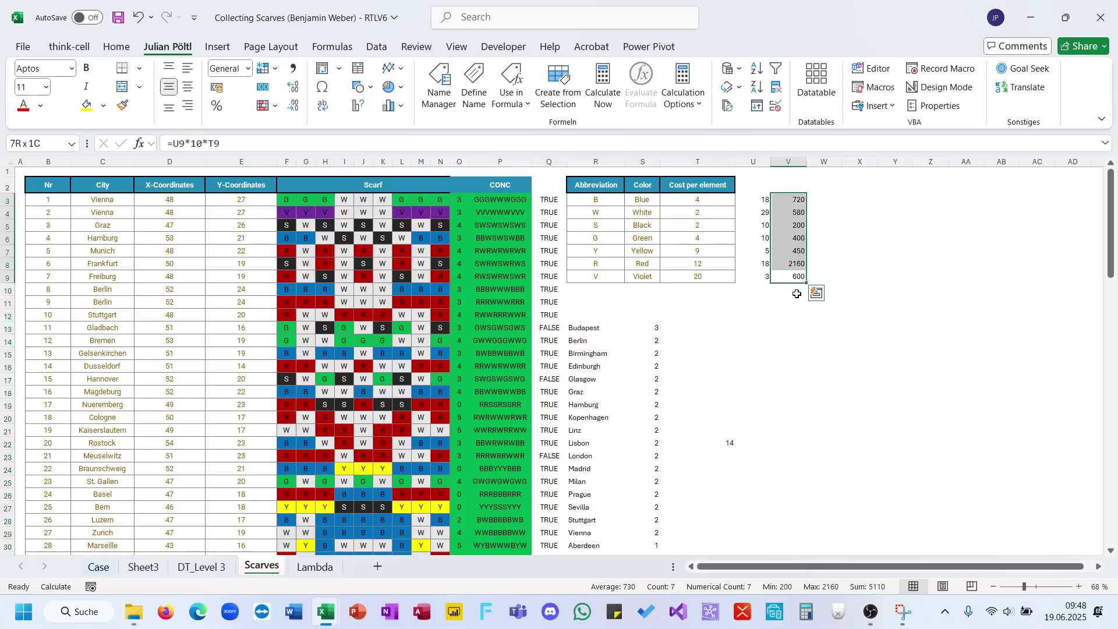
# Sum the material costs of all colors, V3:V9, in W3.
pyautogui.click(820, 201)
pyautogui.write('=s')
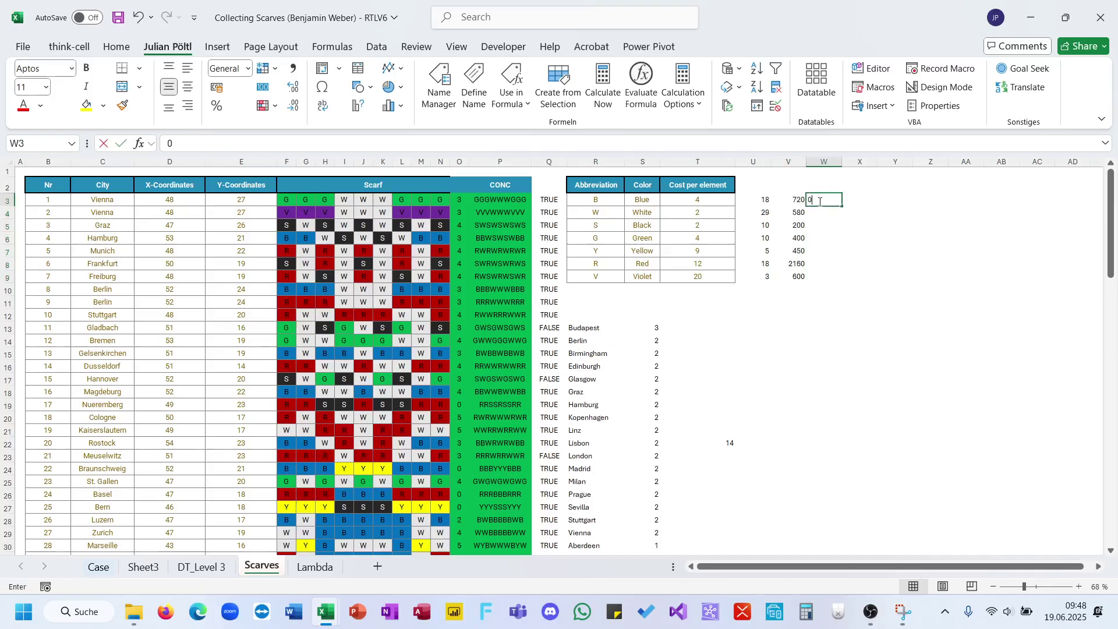
pyautogui.write('um')
pyautogui.press('Tab')
pyautogui.press('Left')
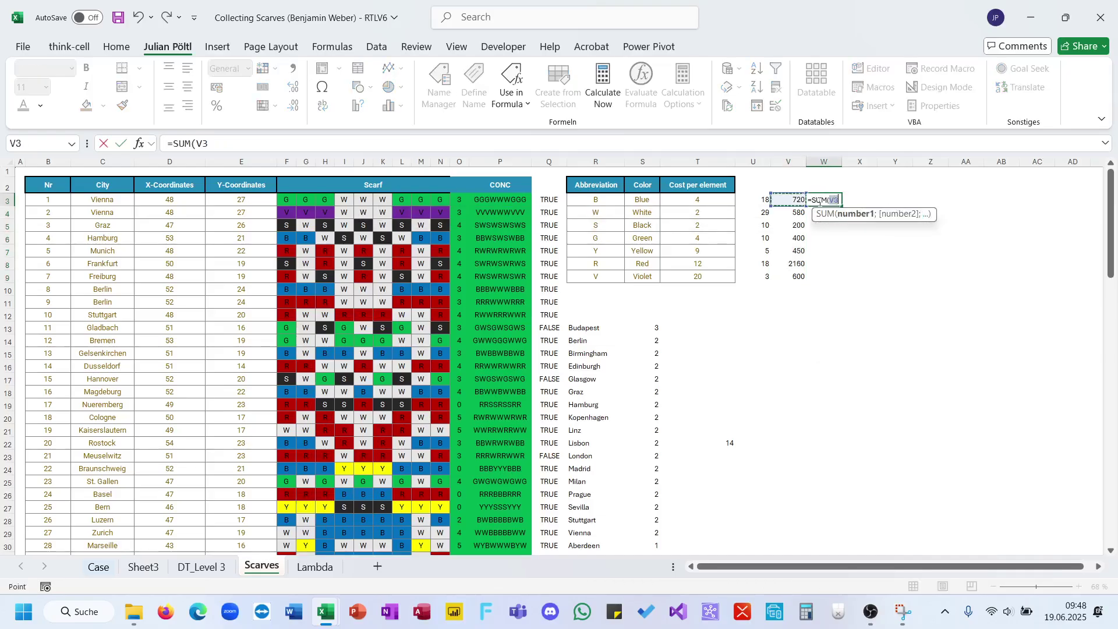
pyautogui.hotkey('ctrl', 'shift', 'Down')
pyautogui.press('Return')
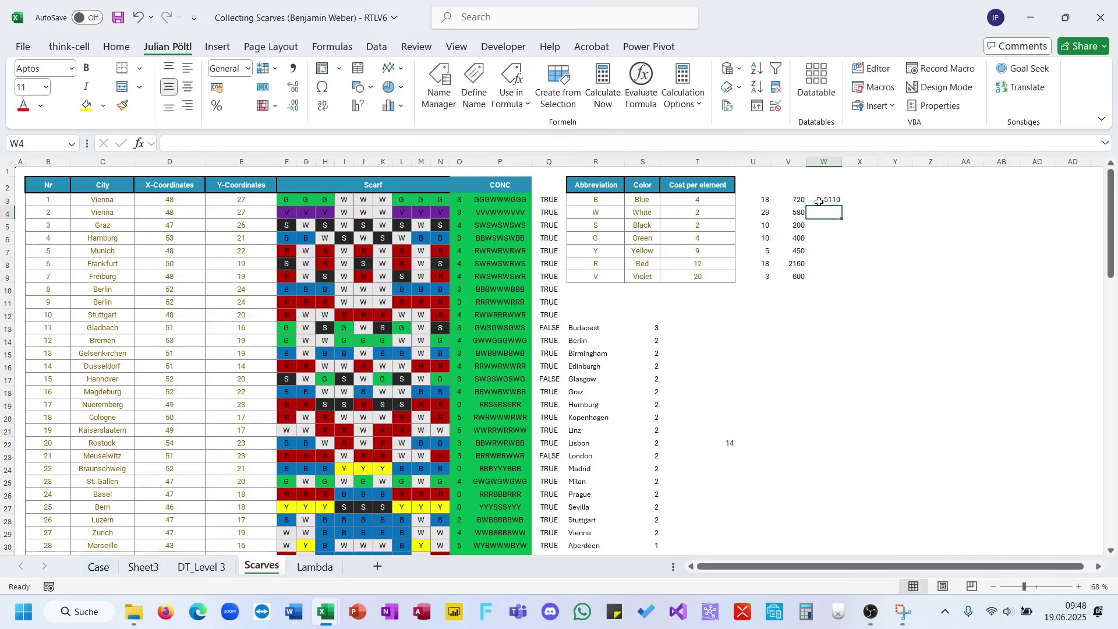
# Enter =W3*200*100 in W4 to combine the material total with the 200 manufacturing cost for 100 scarves.
pyautogui.click(824, 201)
pyautogui.click(491, 204)
pyautogui.hotkey('ctrl', 'shift', 'Down')
pyautogui.hotkey('ctrl', 'Up')
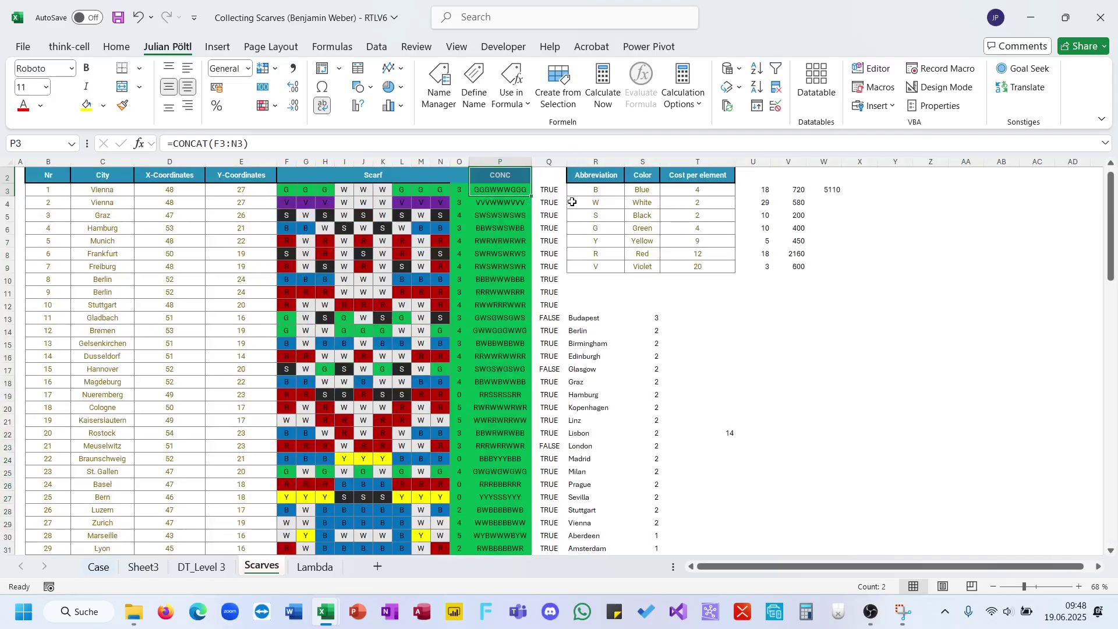
pyautogui.click(837, 201)
pyautogui.write('=')
pyautogui.press('Up')
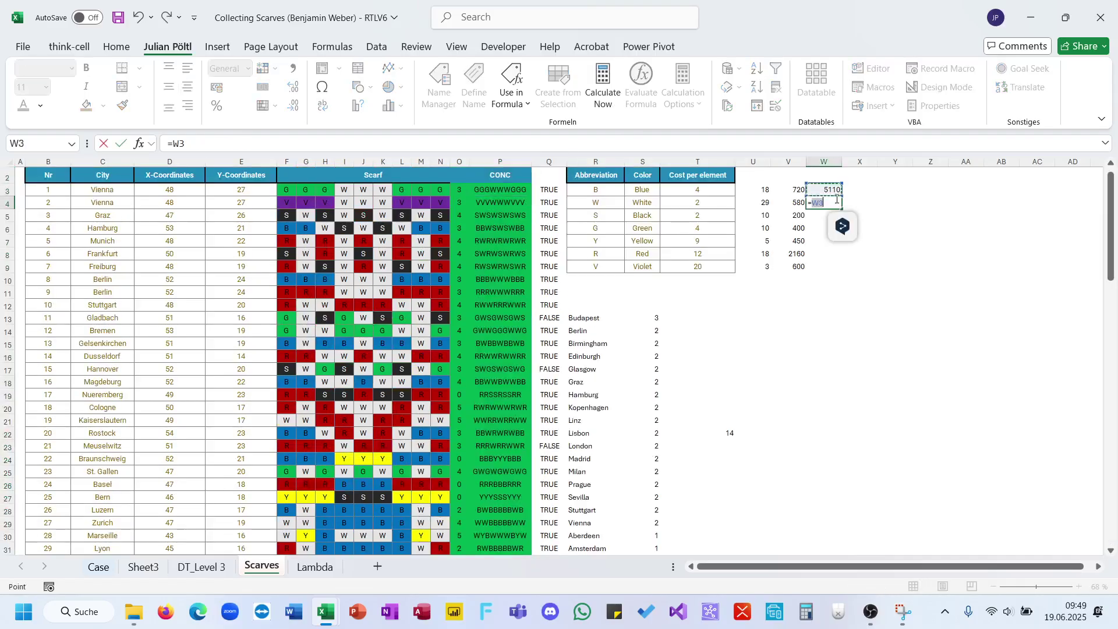
pyautogui.write('*')
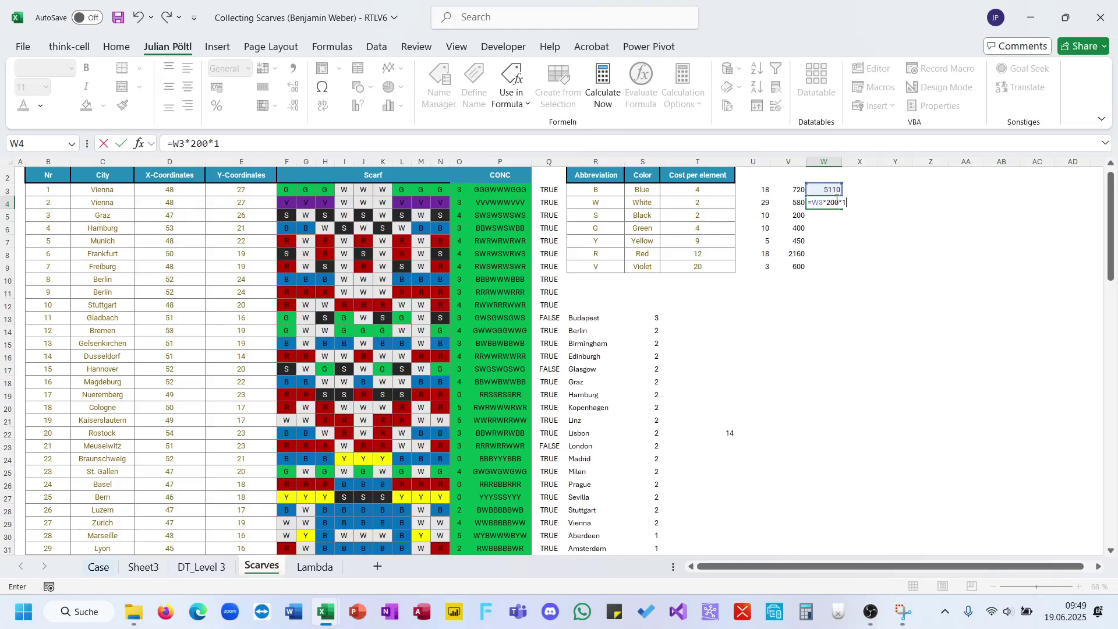
pyautogui.hotkey('ctrl', 'Return')
pyautogui.press('Return')
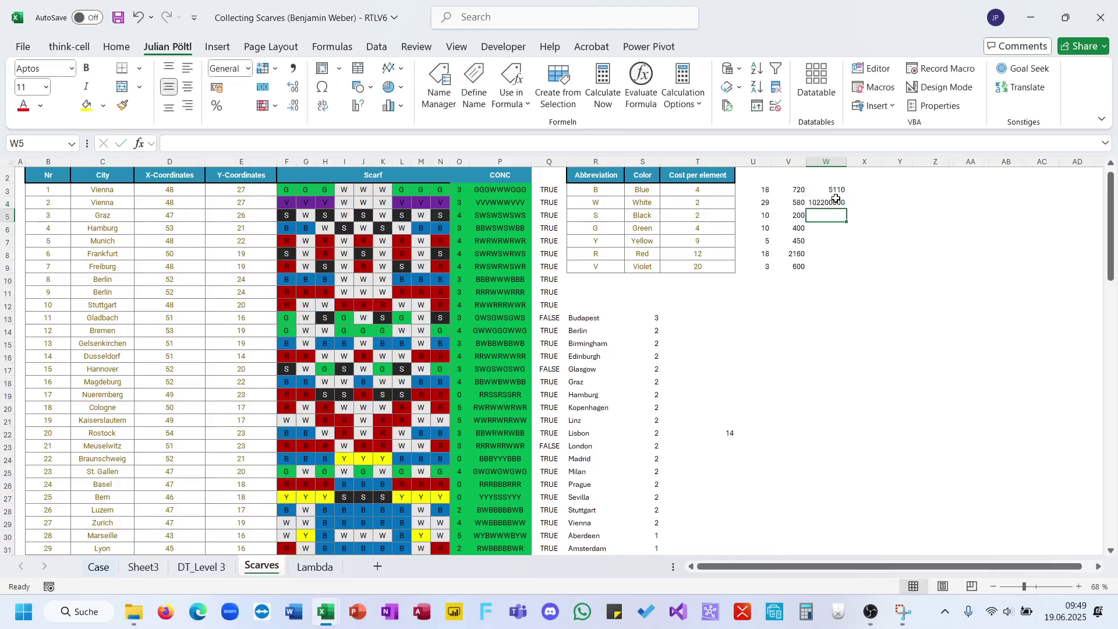
# Copy the W4 result into the Bonus E answer cell E36 on the Case sheet.
pyautogui.press('Up')
pyautogui.hotkey('ctrl', 'c')
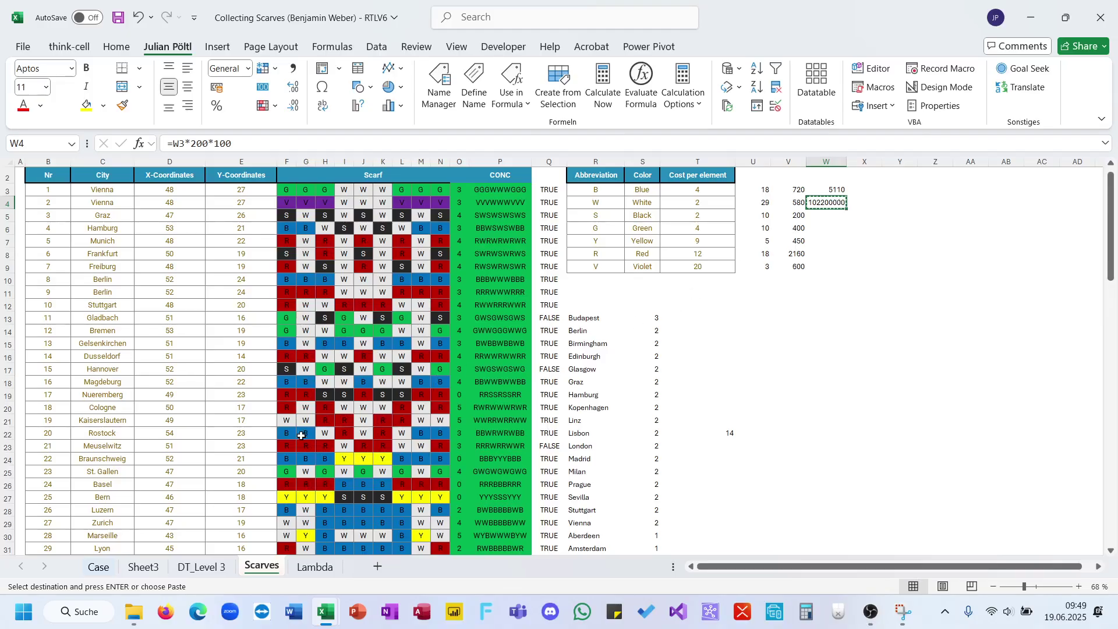
pyautogui.click(99, 567)
pyautogui.click(231, 445)
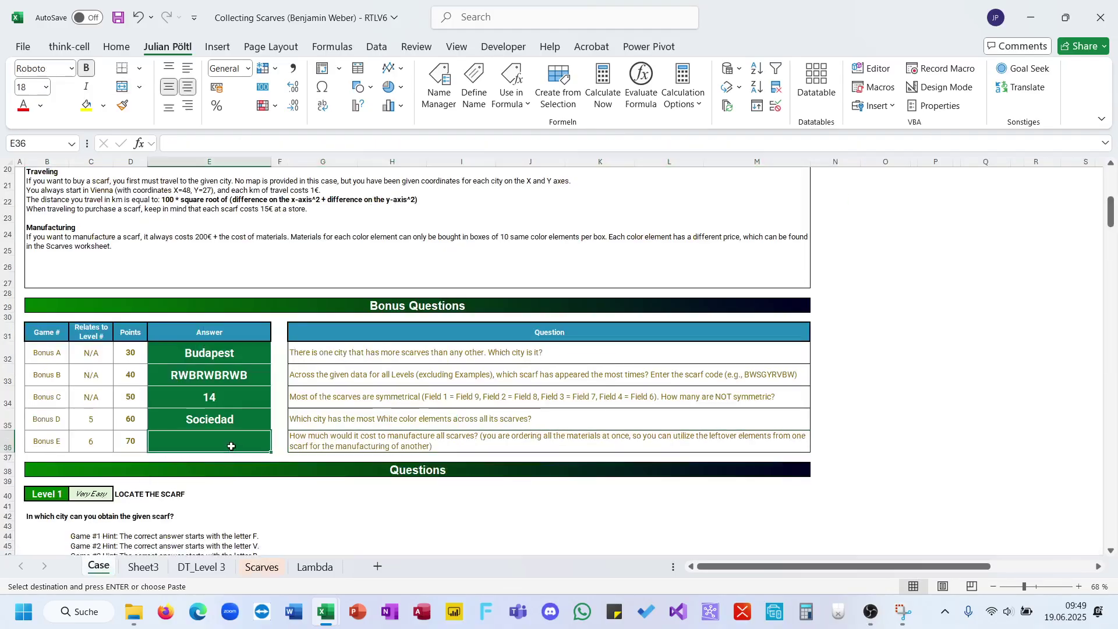
pyautogui.press('Return')
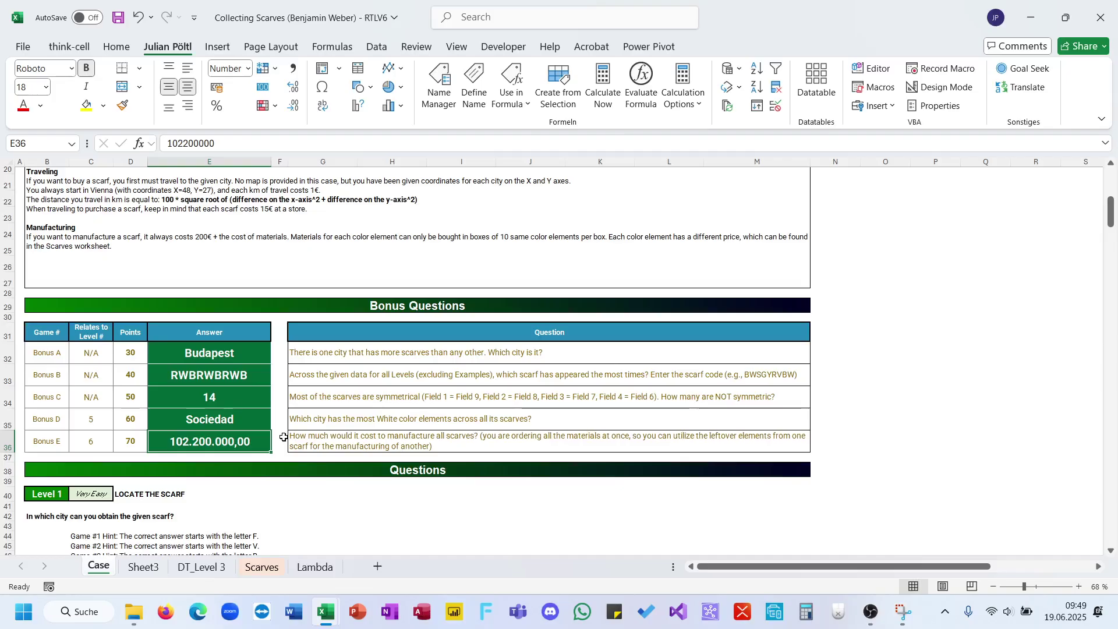
# Correct the W4 formula on the Scarves sheet to =W3+200*100.
pyautogui.click(143, 566)
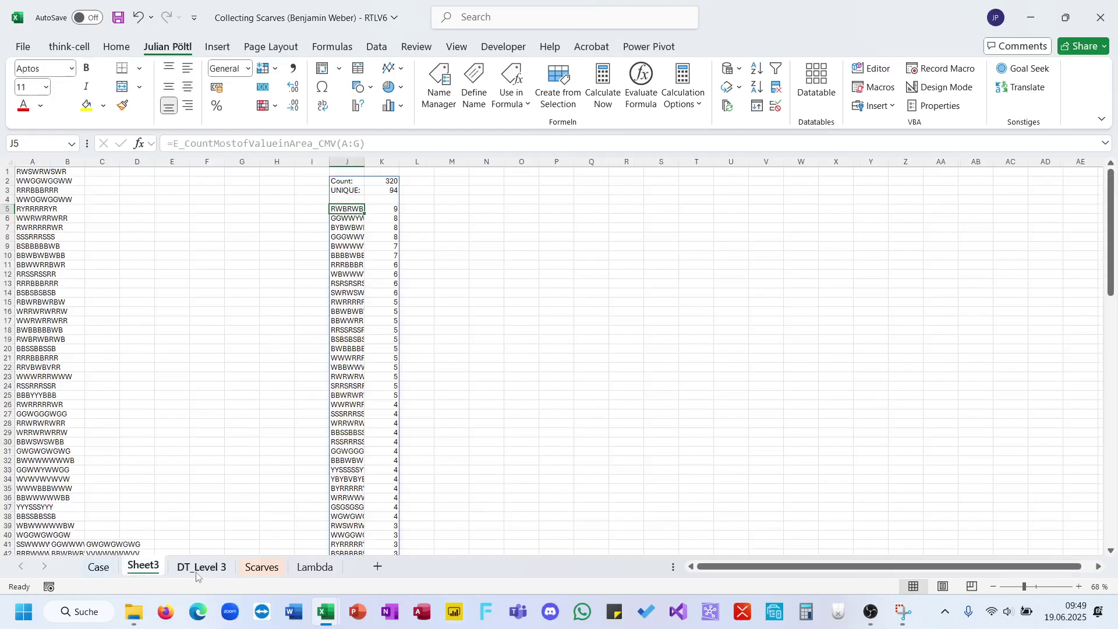
pyautogui.click(250, 570)
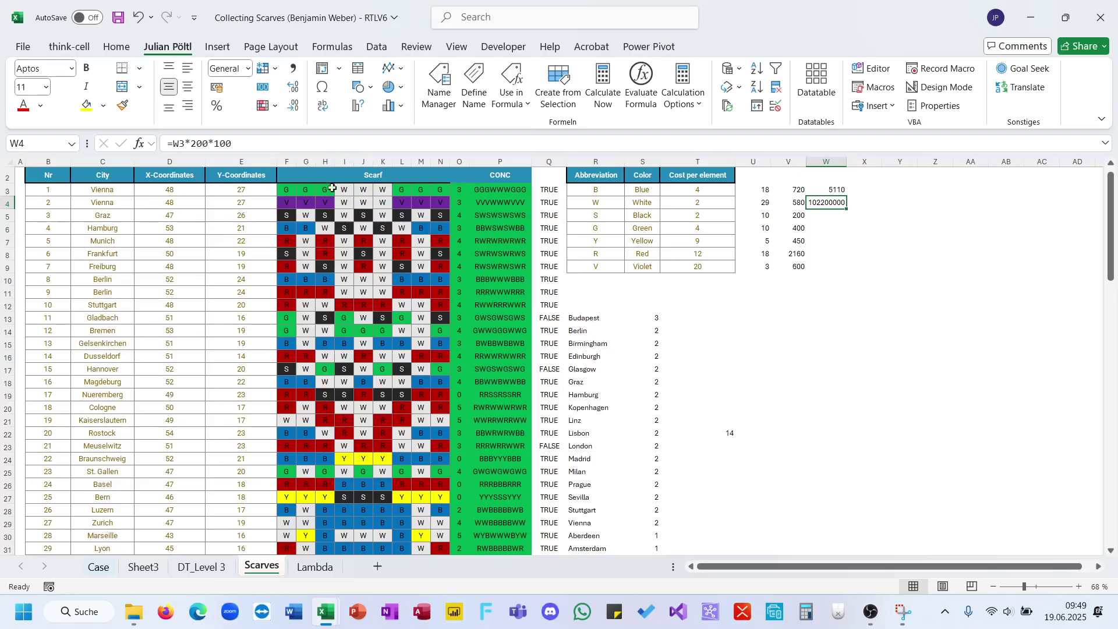
pyautogui.click(189, 145)
pyautogui.press('BackSpace')
pyautogui.write('+')
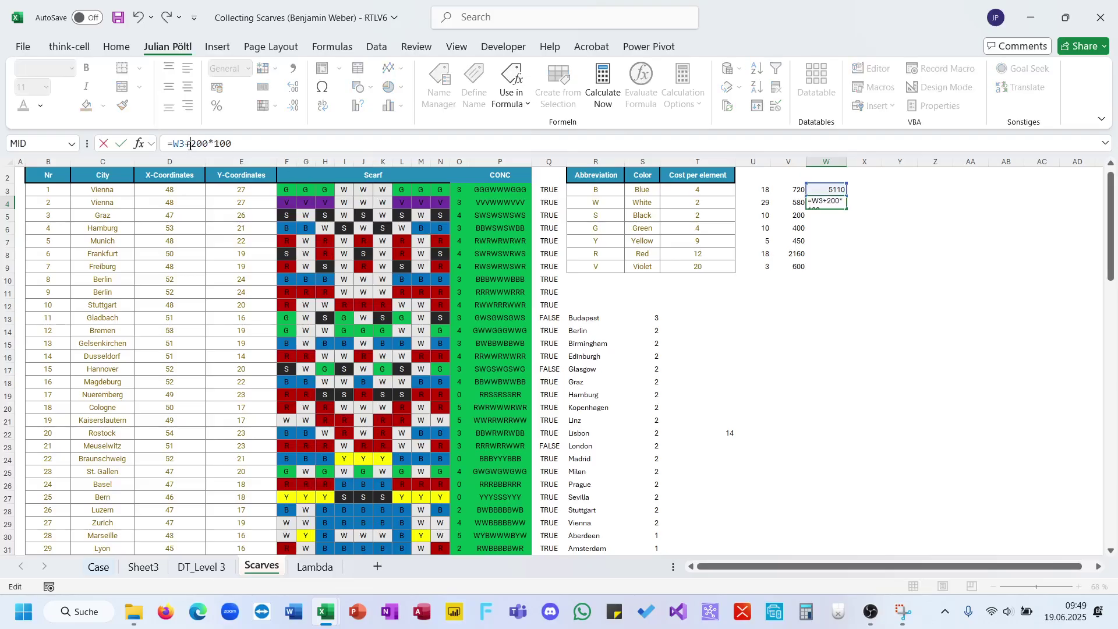
pyautogui.press('Return')
# Copy the corrected W4 result as a value into the Bonus E answer cell E36 on the Case sheet.
pyautogui.press('Up')
pyautogui.hotkey('ctrl', 'c')
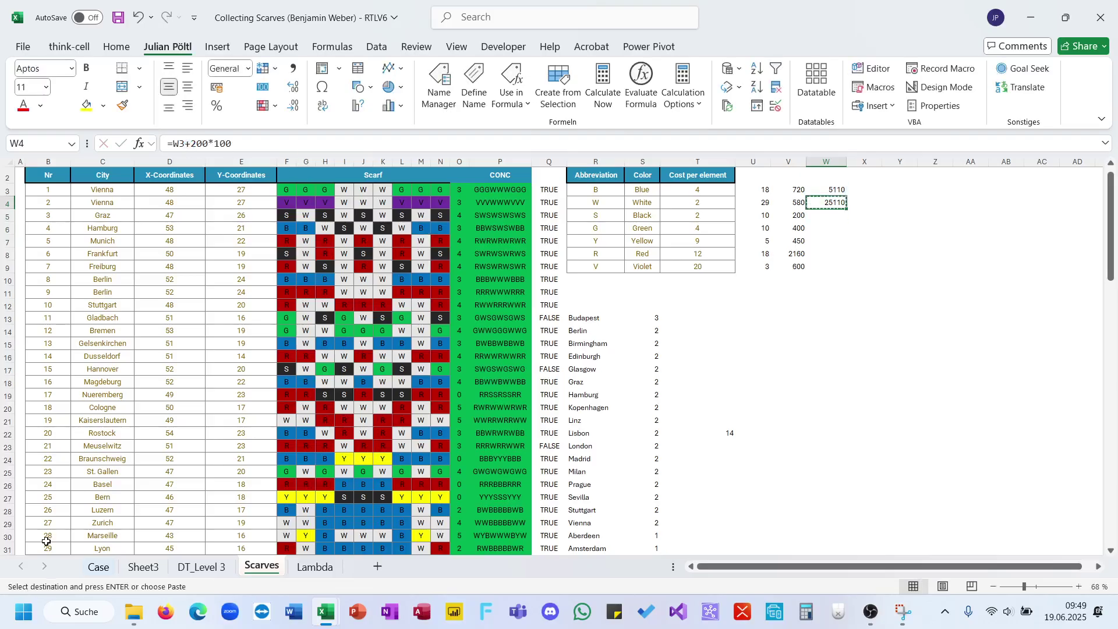
pyautogui.click(99, 568)
pyautogui.press('Return')
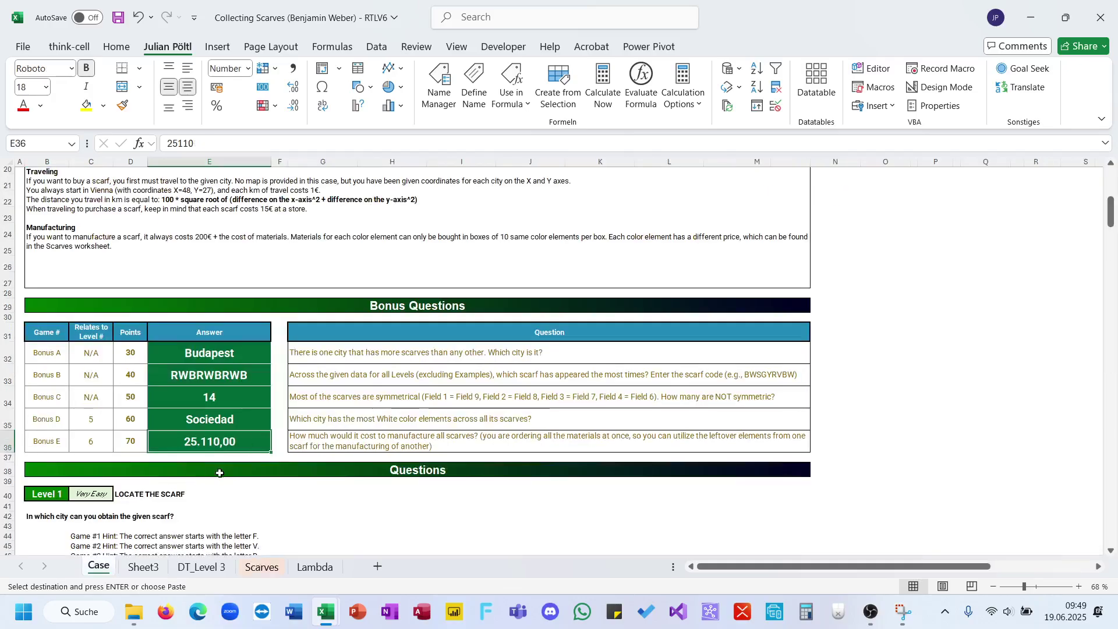
pyautogui.click(256, 475)
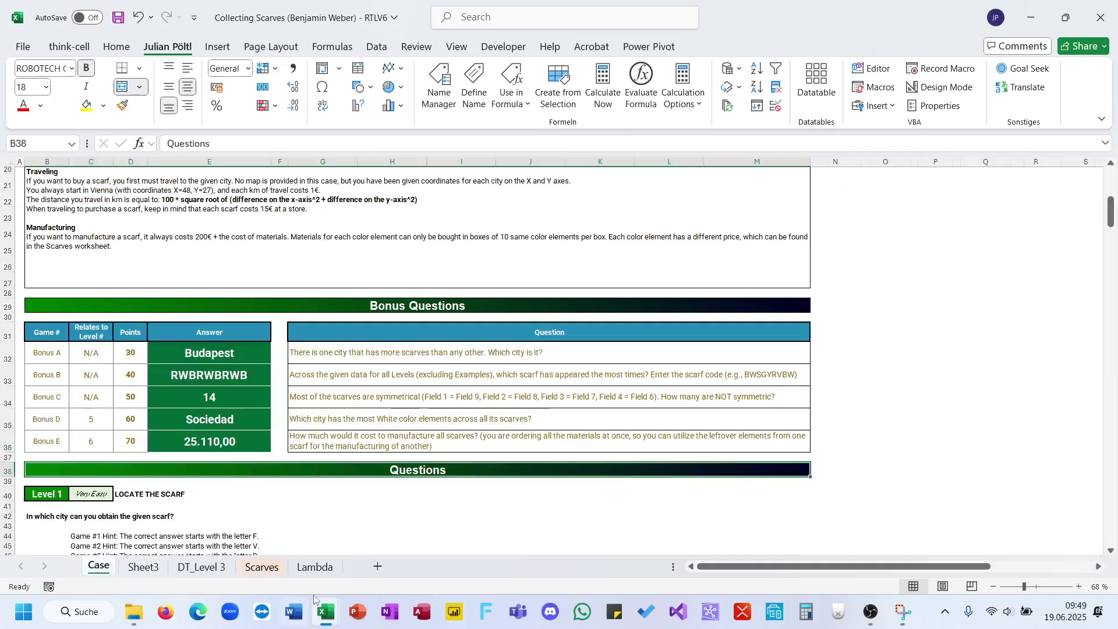
pyautogui.click(226, 444)
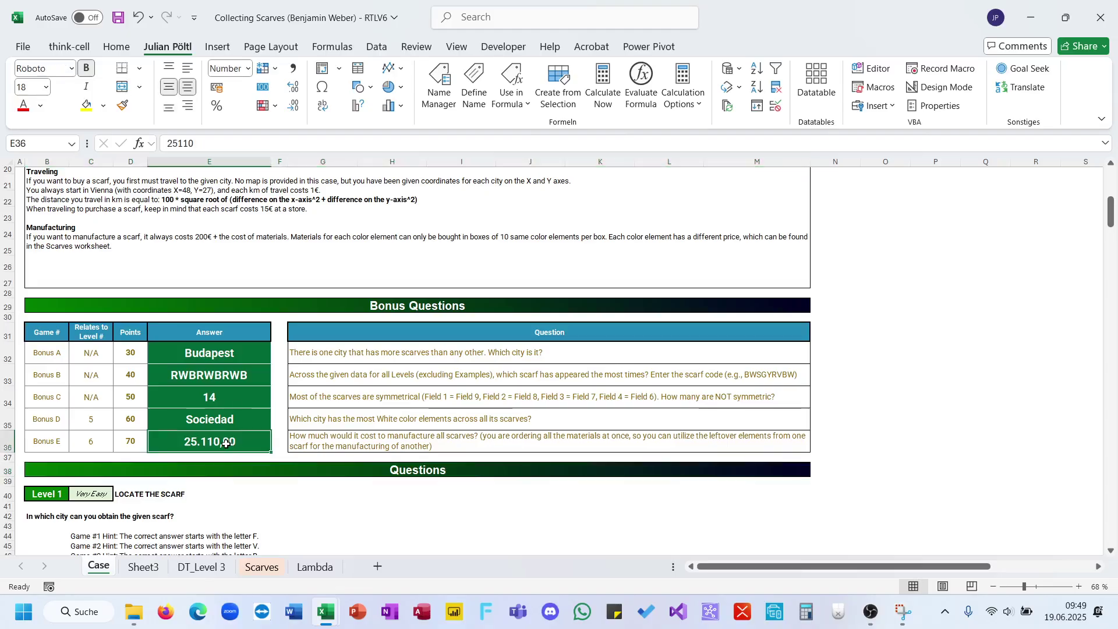
# Review the total cost formula in W4 and the color cost formula in V3, and return to the Case sheet.
pyautogui.click(262, 567)
pyautogui.click(427, 143)
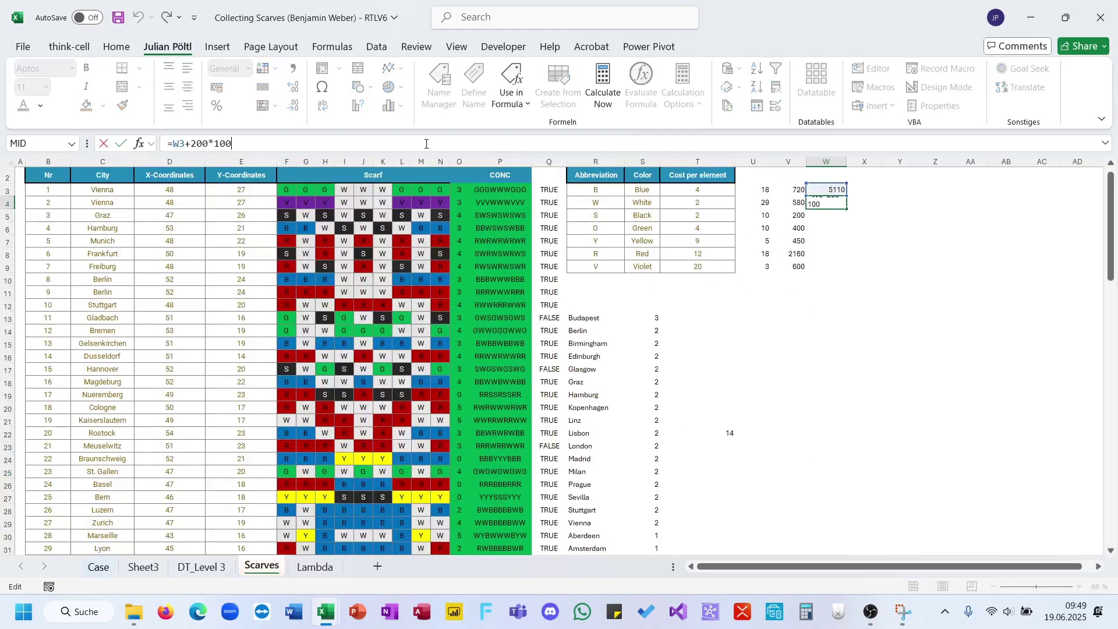
pyautogui.click(798, 187)
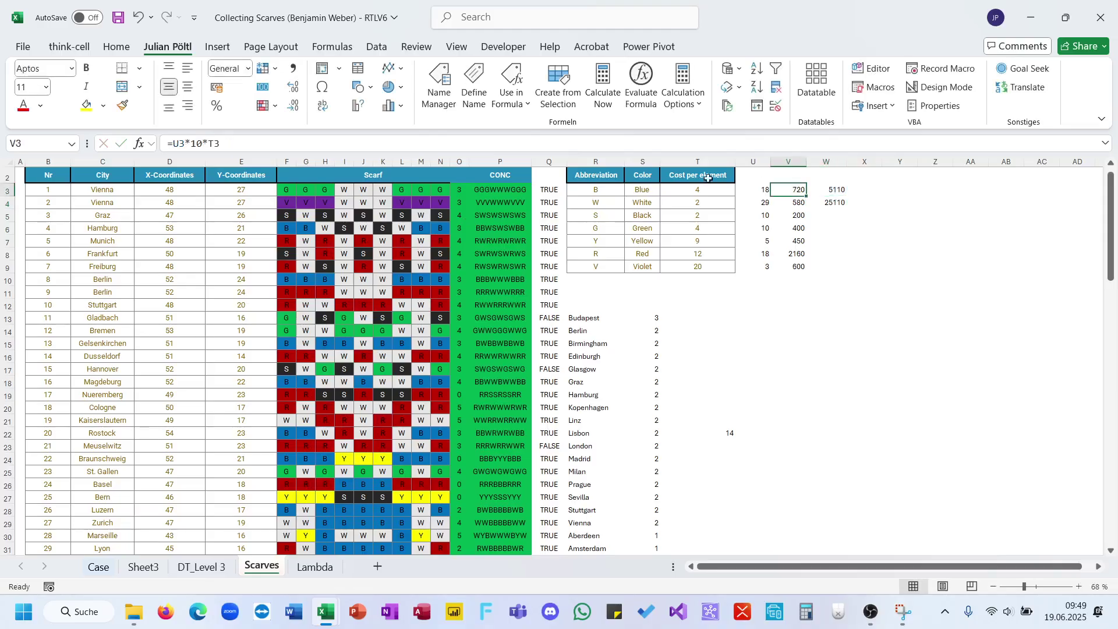
pyautogui.press('F2')
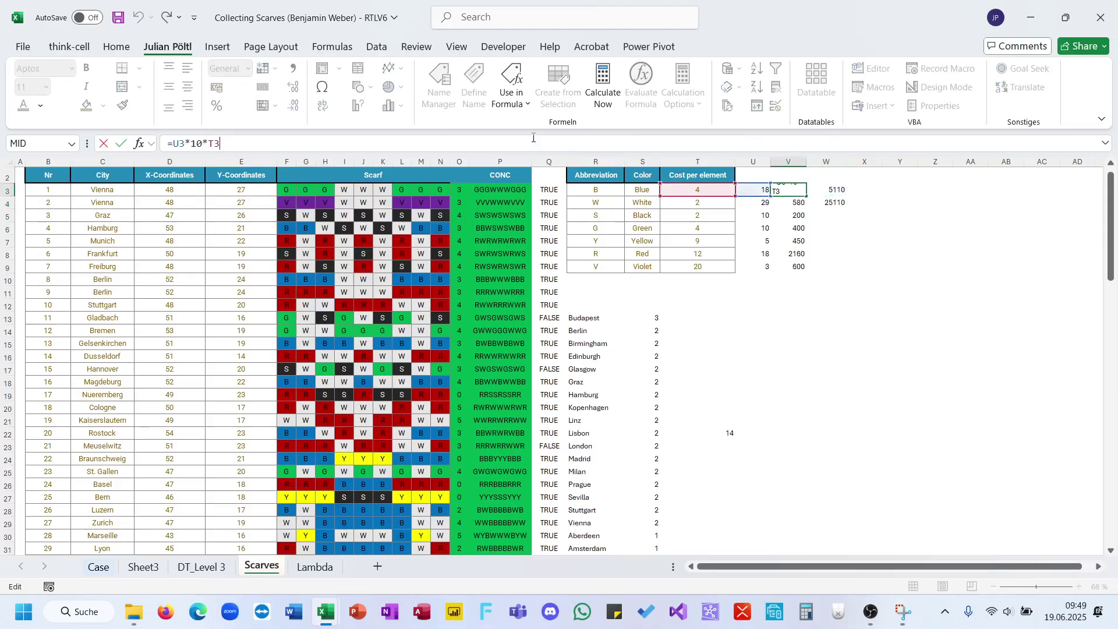
pyautogui.press('Escape')
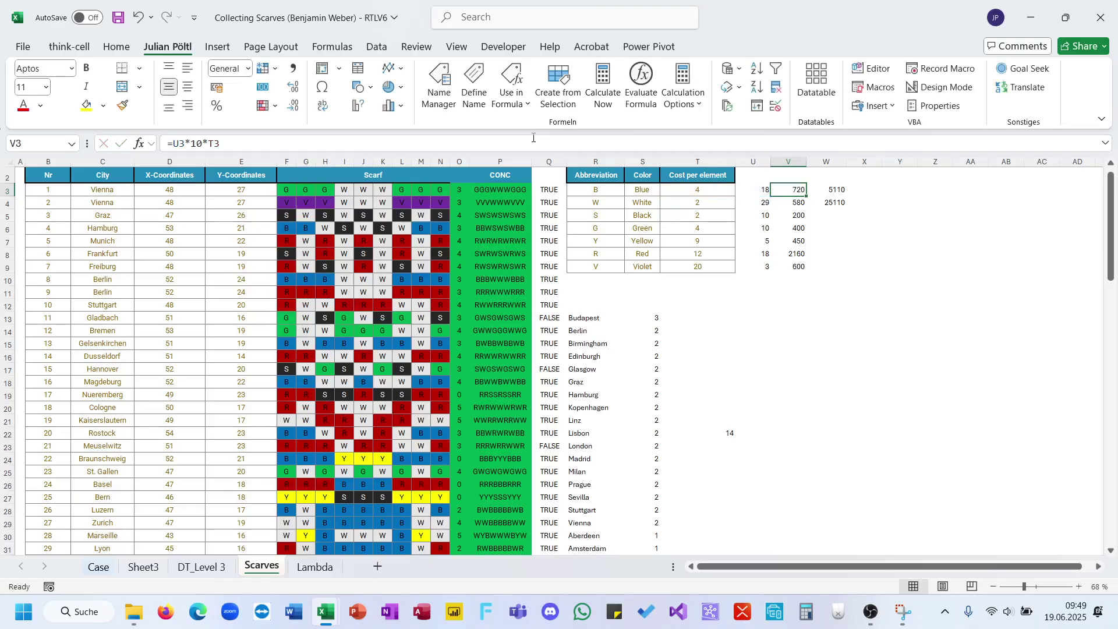
pyautogui.click(100, 566)
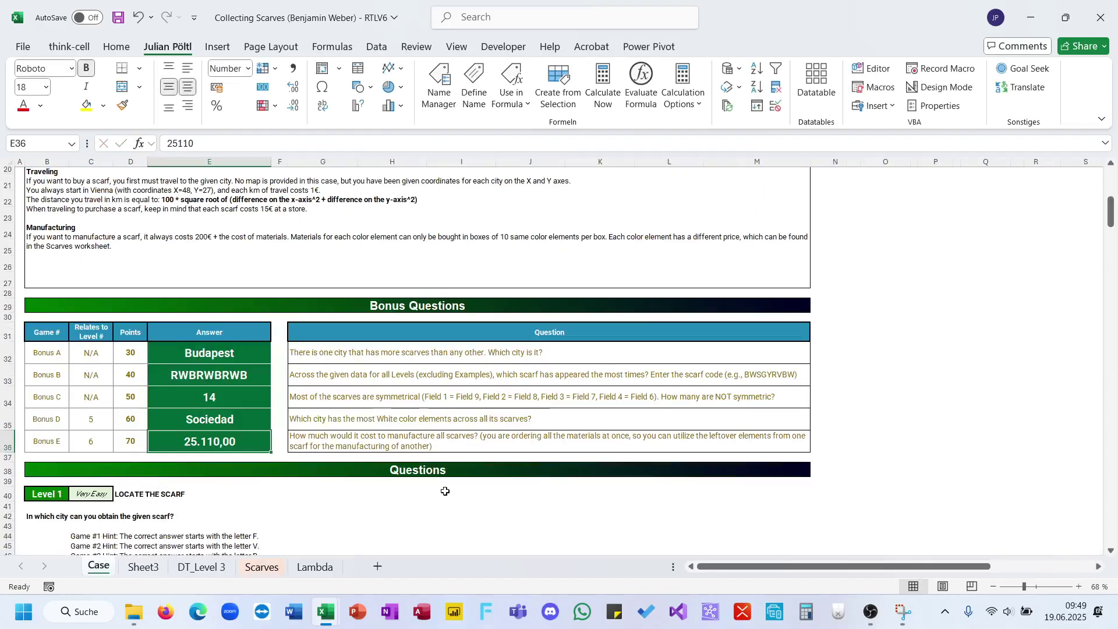
pyautogui.scroll(6, 445, 491)
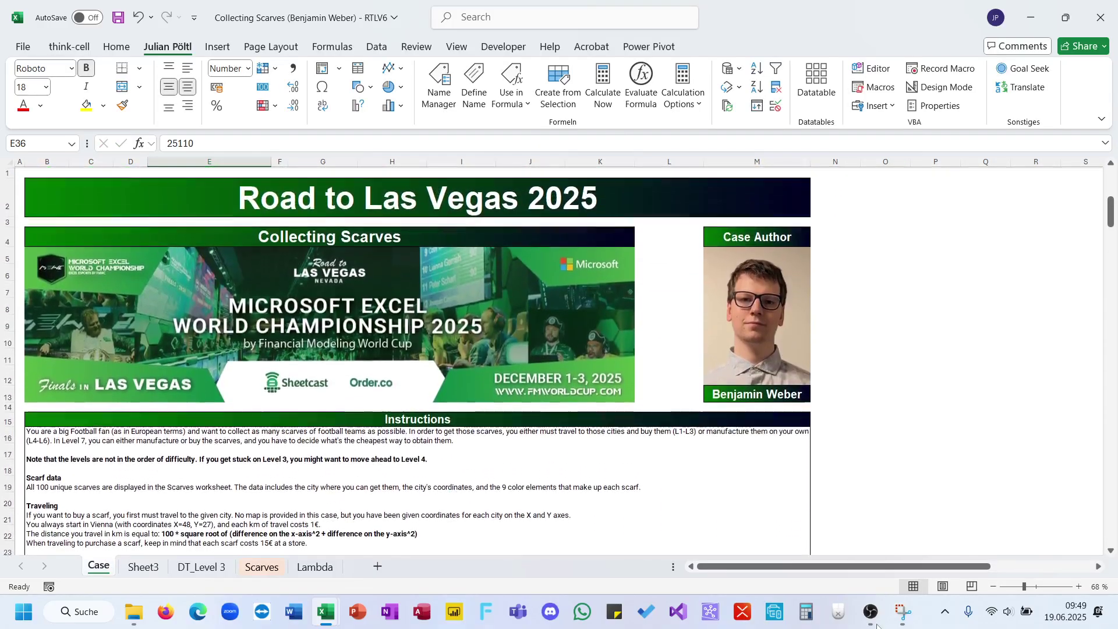
pyautogui.click(876, 628)
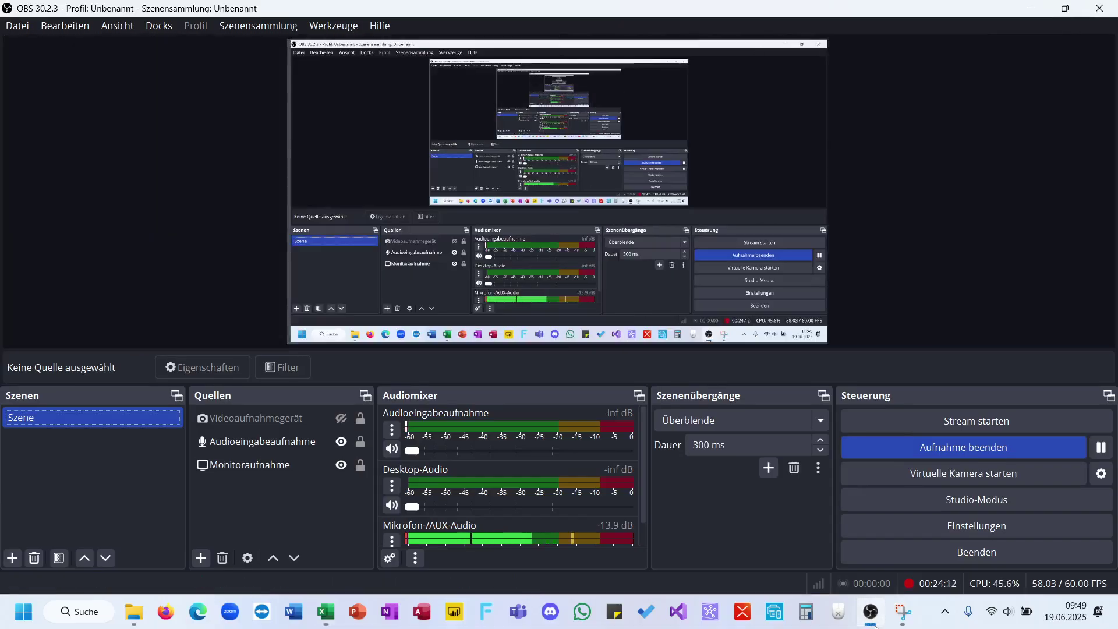
pyautogui.click(872, 617)
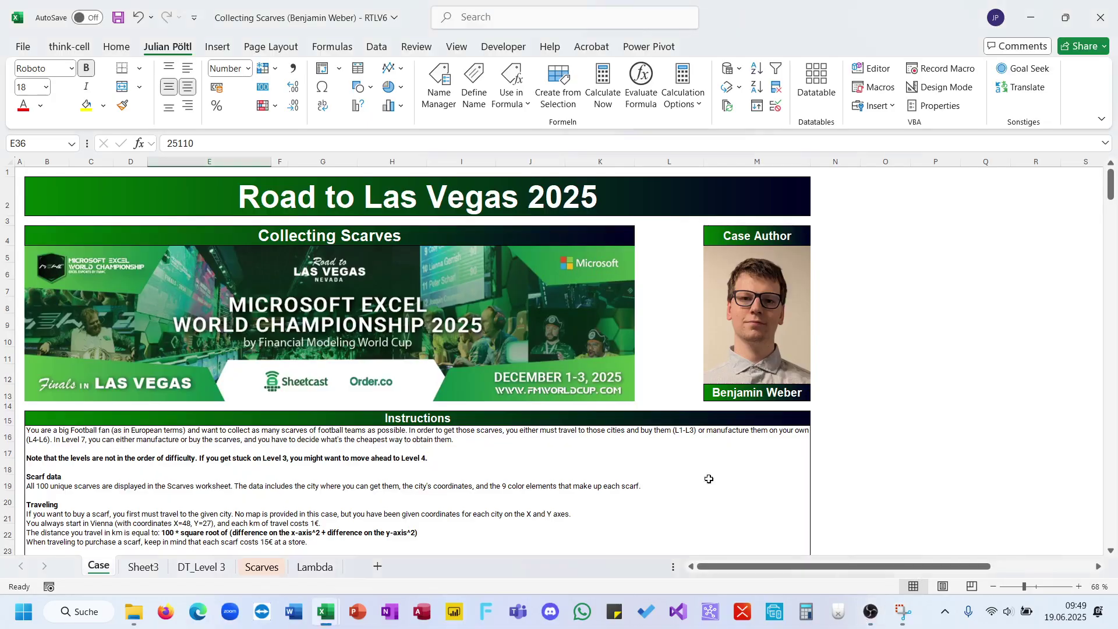
# Review the completed level answers on the Case sheet past Level 5, and the Bonus A to E answers in E32:E36.
pyautogui.click(676, 399)
pyautogui.scroll(-13, 677, 399)
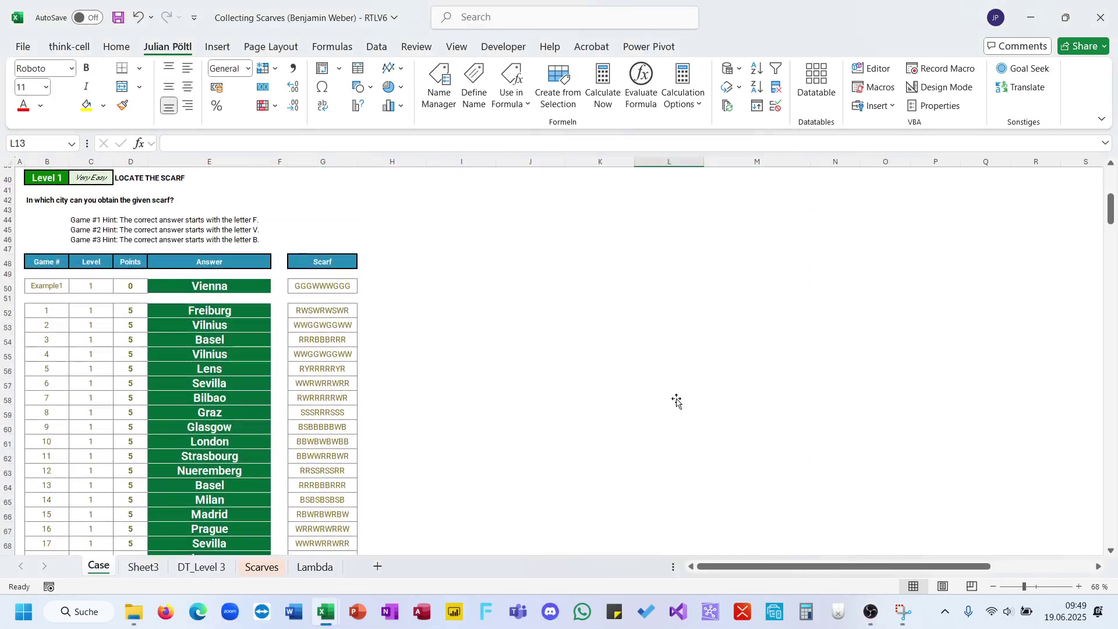
pyautogui.scroll(-20, 677, 400)
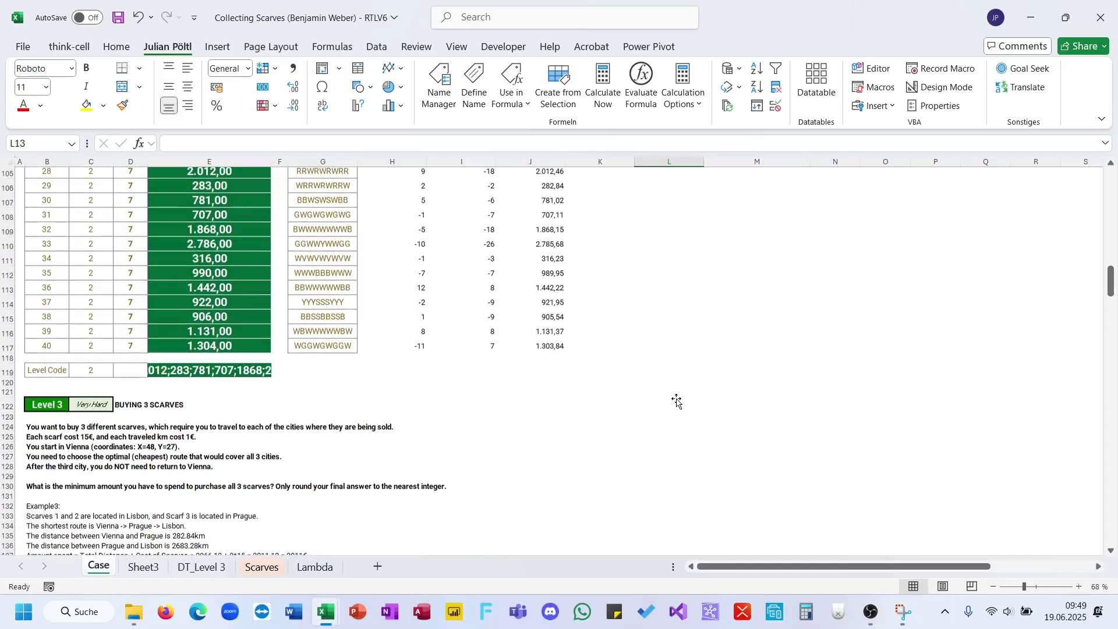
pyautogui.scroll(-20, 677, 401)
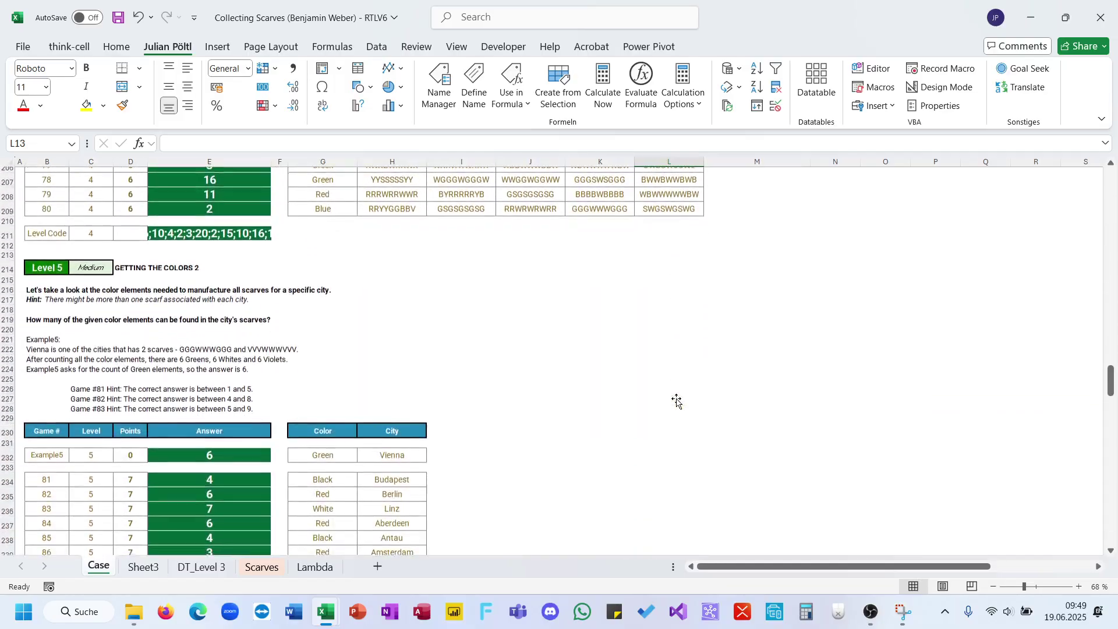
pyautogui.scroll(-13, 677, 400)
pyautogui.scroll(20, 677, 400)
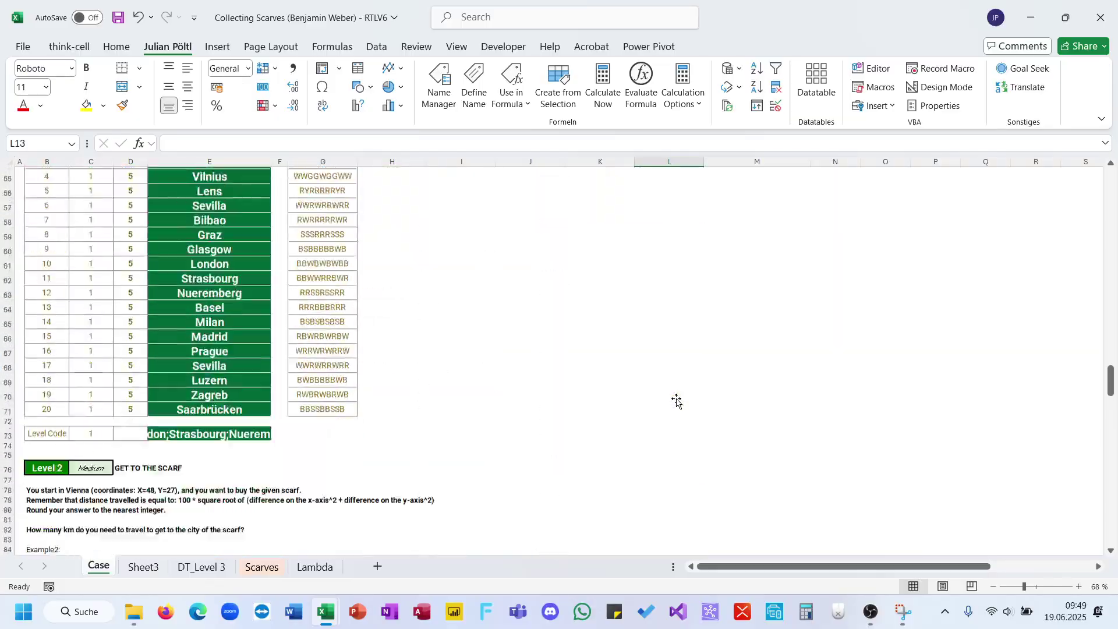
pyautogui.scroll(18, 677, 401)
pyautogui.scroll(-7, 677, 400)
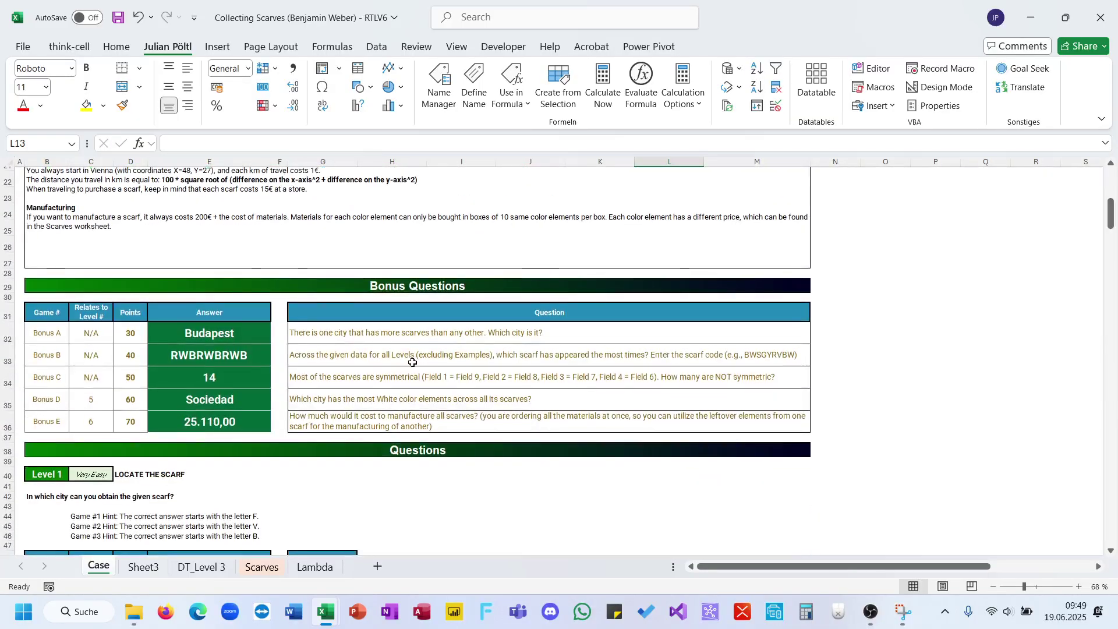
pyautogui.click(252, 334)
pyautogui.click(227, 422)
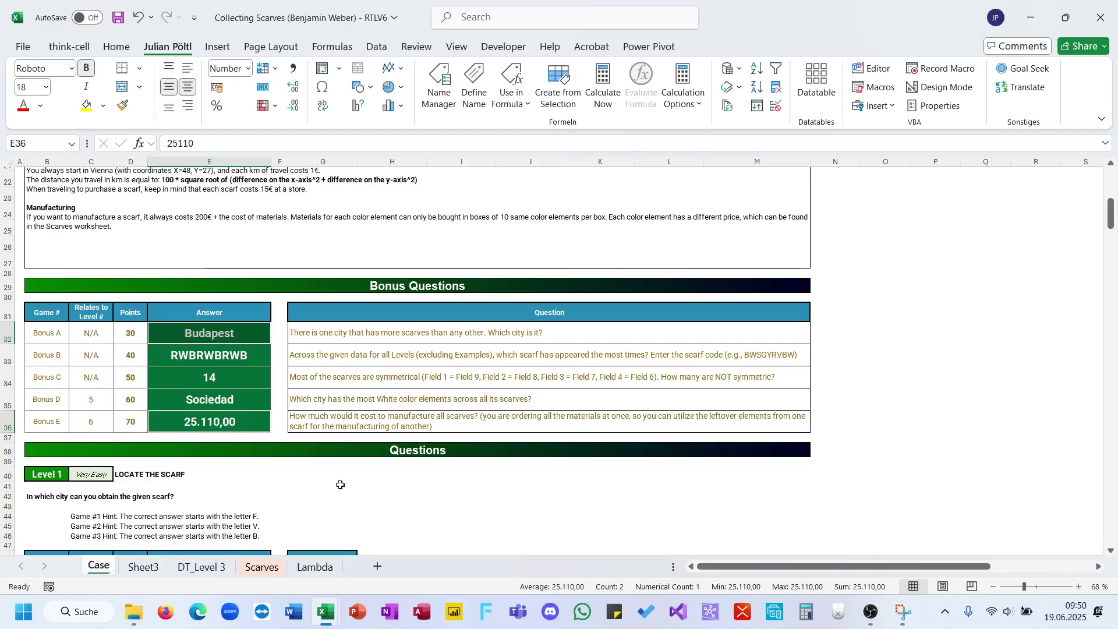
# Recheck the Level 1 to Level 3 answers and the points column of the bonus questions, ending at the case's title section.
pyautogui.scroll(-20, 340, 484)
pyautogui.scroll(-14, 340, 484)
pyautogui.scroll(4, 341, 484)
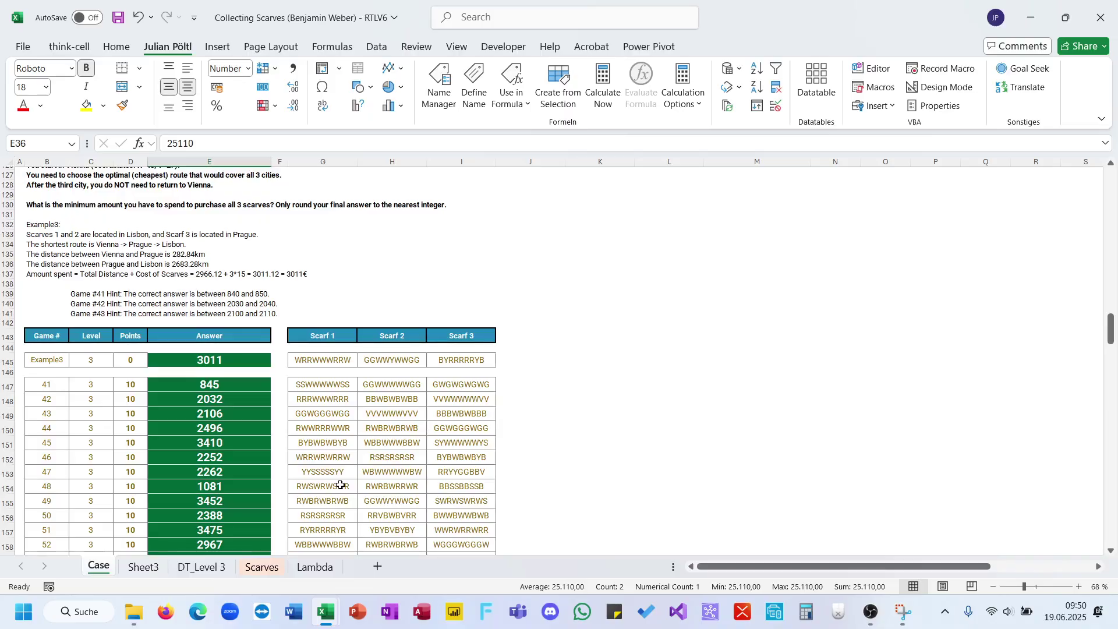
pyautogui.scroll(20, 341, 485)
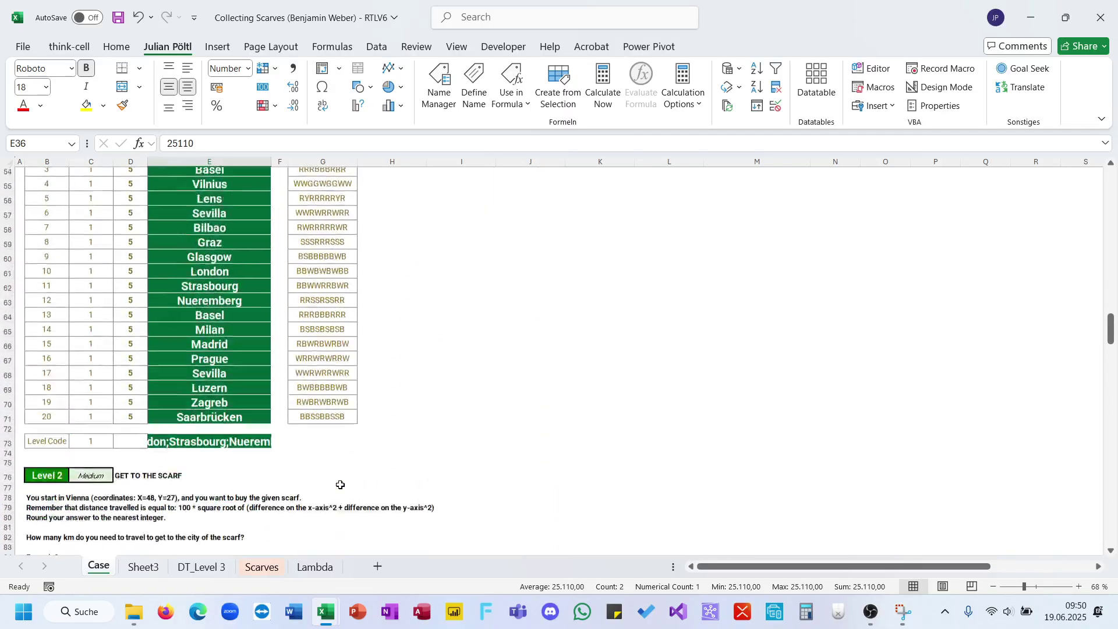
pyautogui.scroll(13, 340, 485)
pyautogui.scroll(-20, 341, 484)
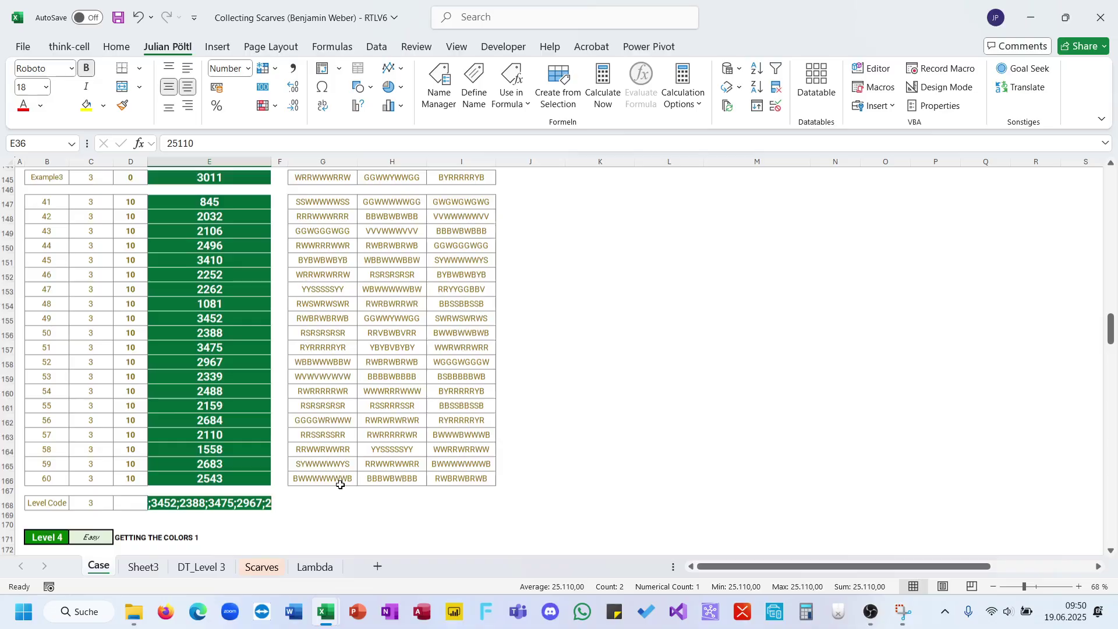
pyautogui.scroll(20, 340, 485)
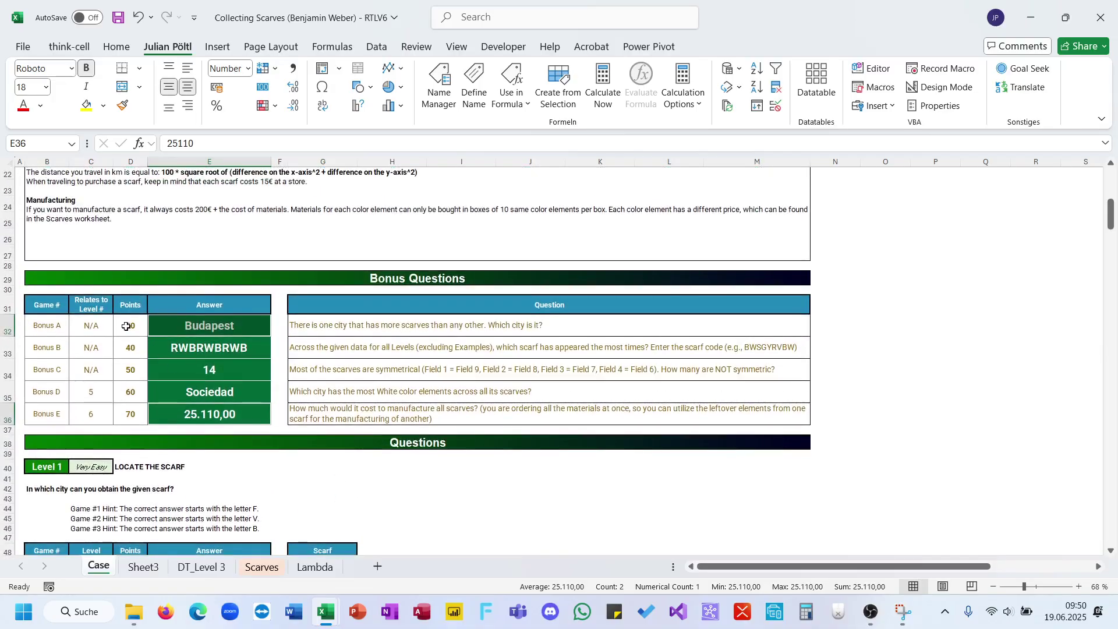
pyautogui.click(126, 326)
pyautogui.click(134, 427)
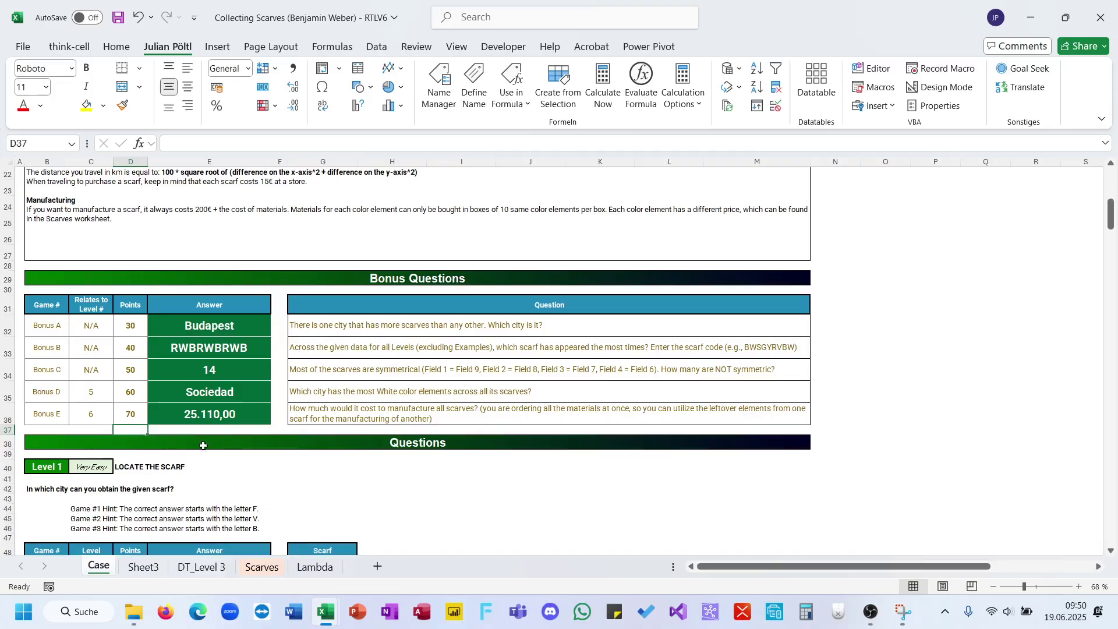
pyautogui.scroll(7, 310, 459)
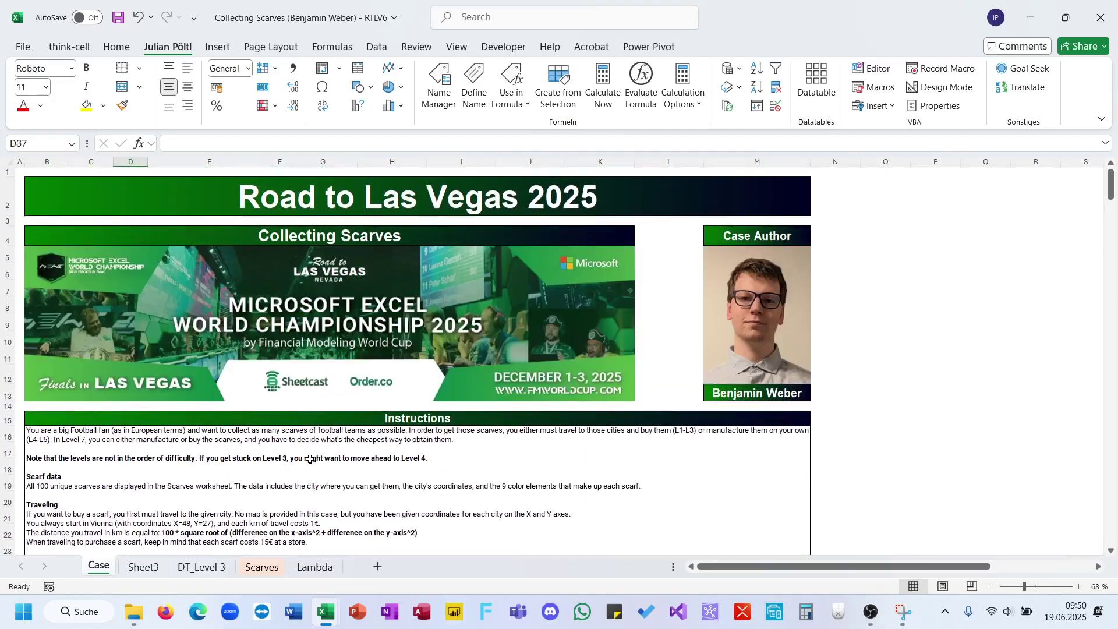